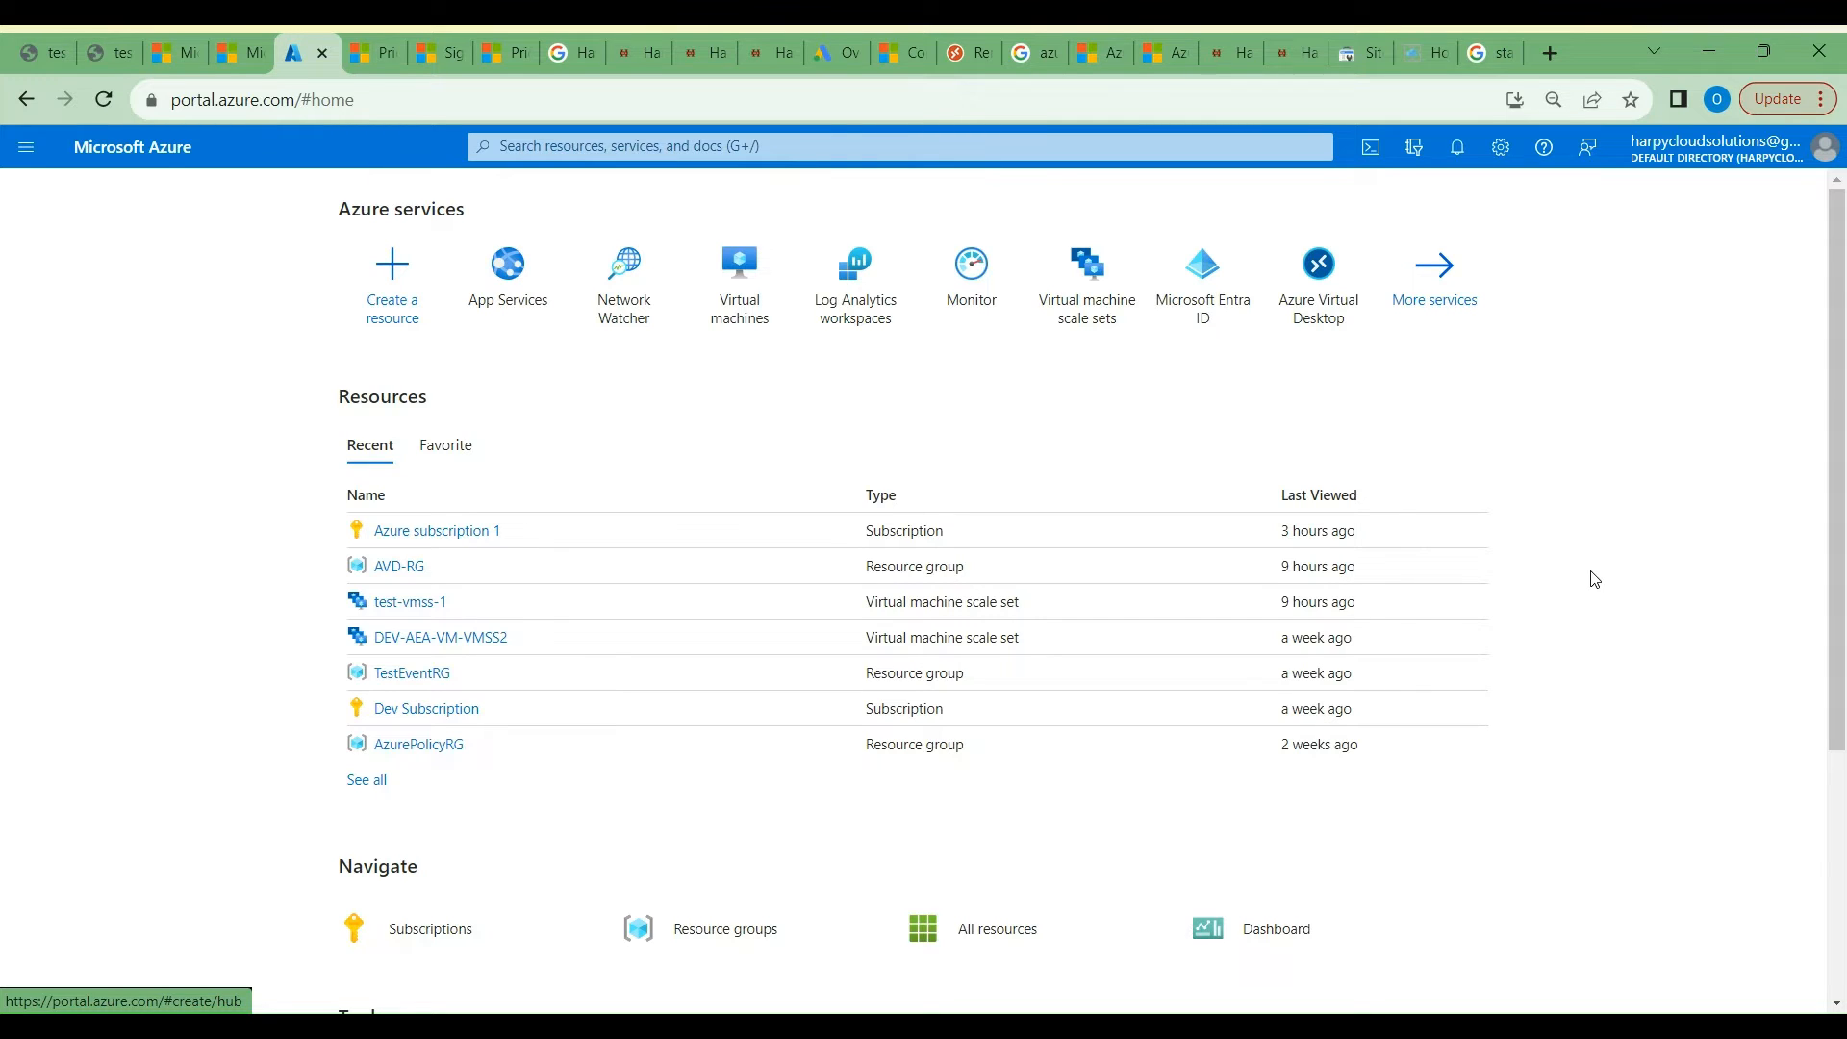
Step: Filter Azure subscription 1's preview features by "private" and check the registration details of Azure Virtual Desktop Private Link
left_click(450, 536)
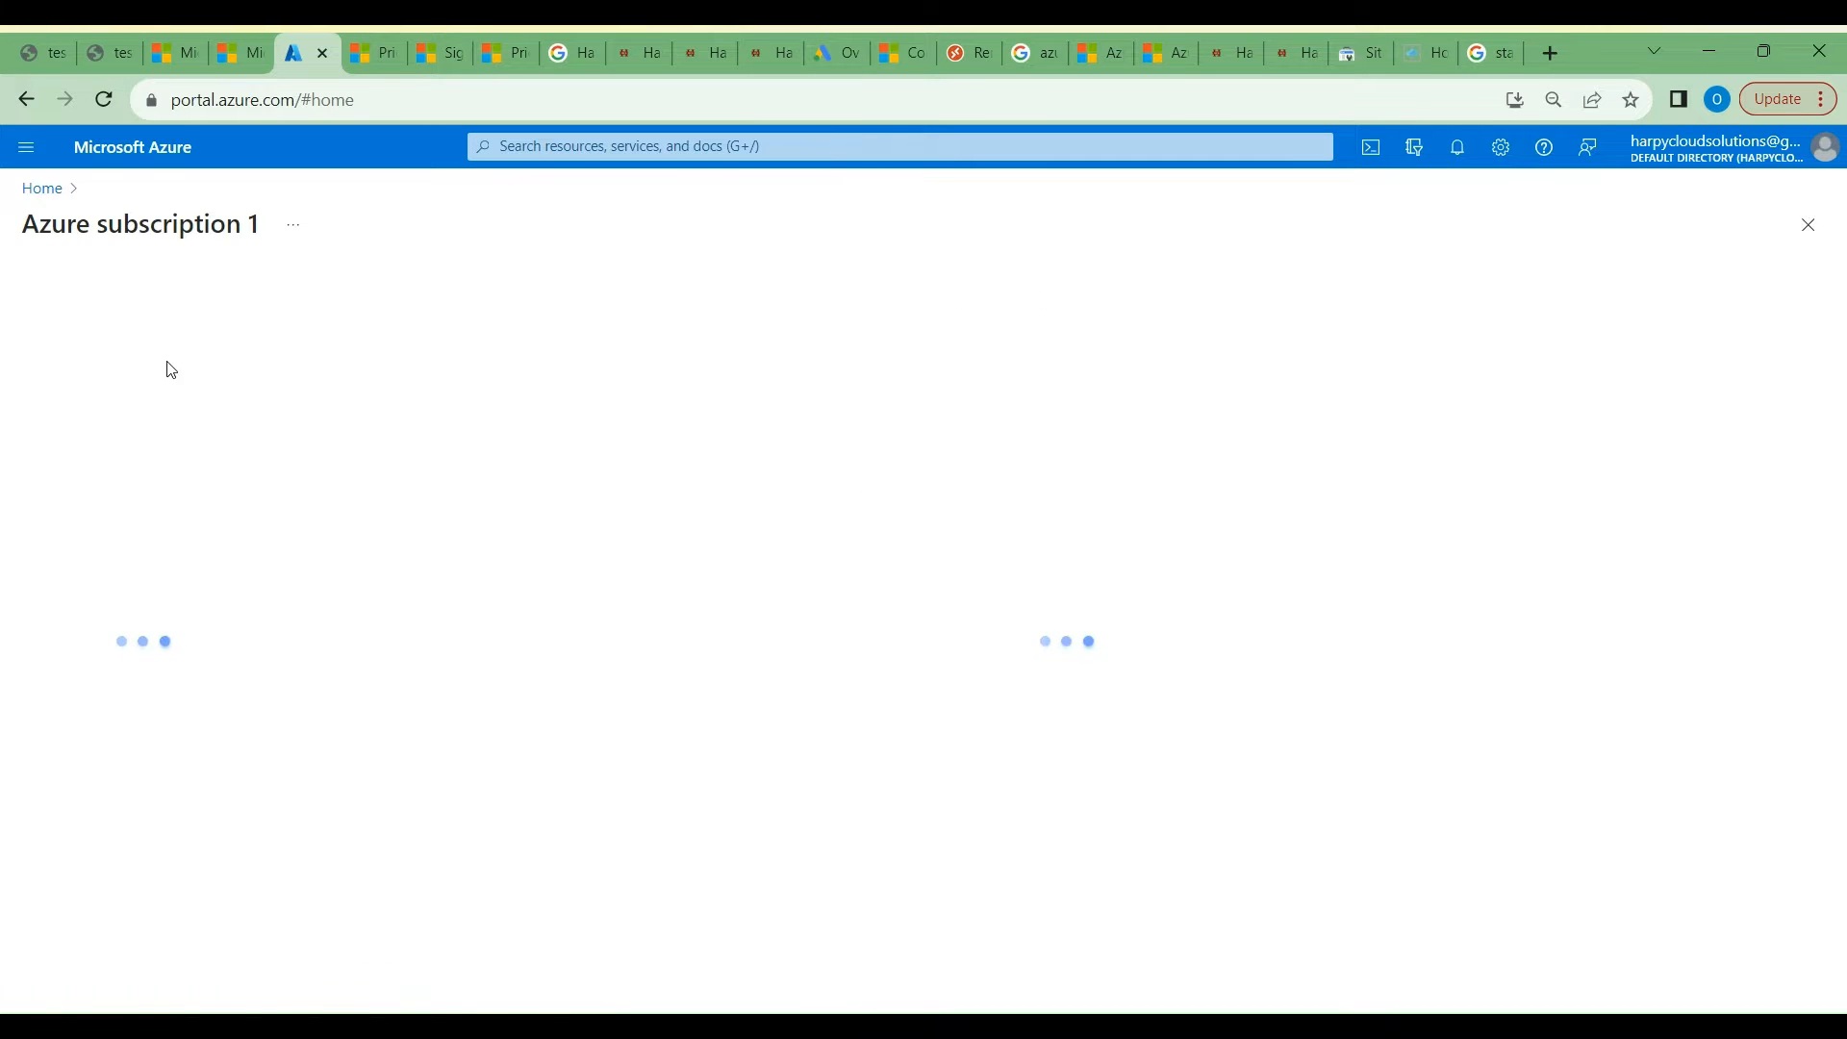
scroll(99, 654, "down", 4)
left_click(99, 663)
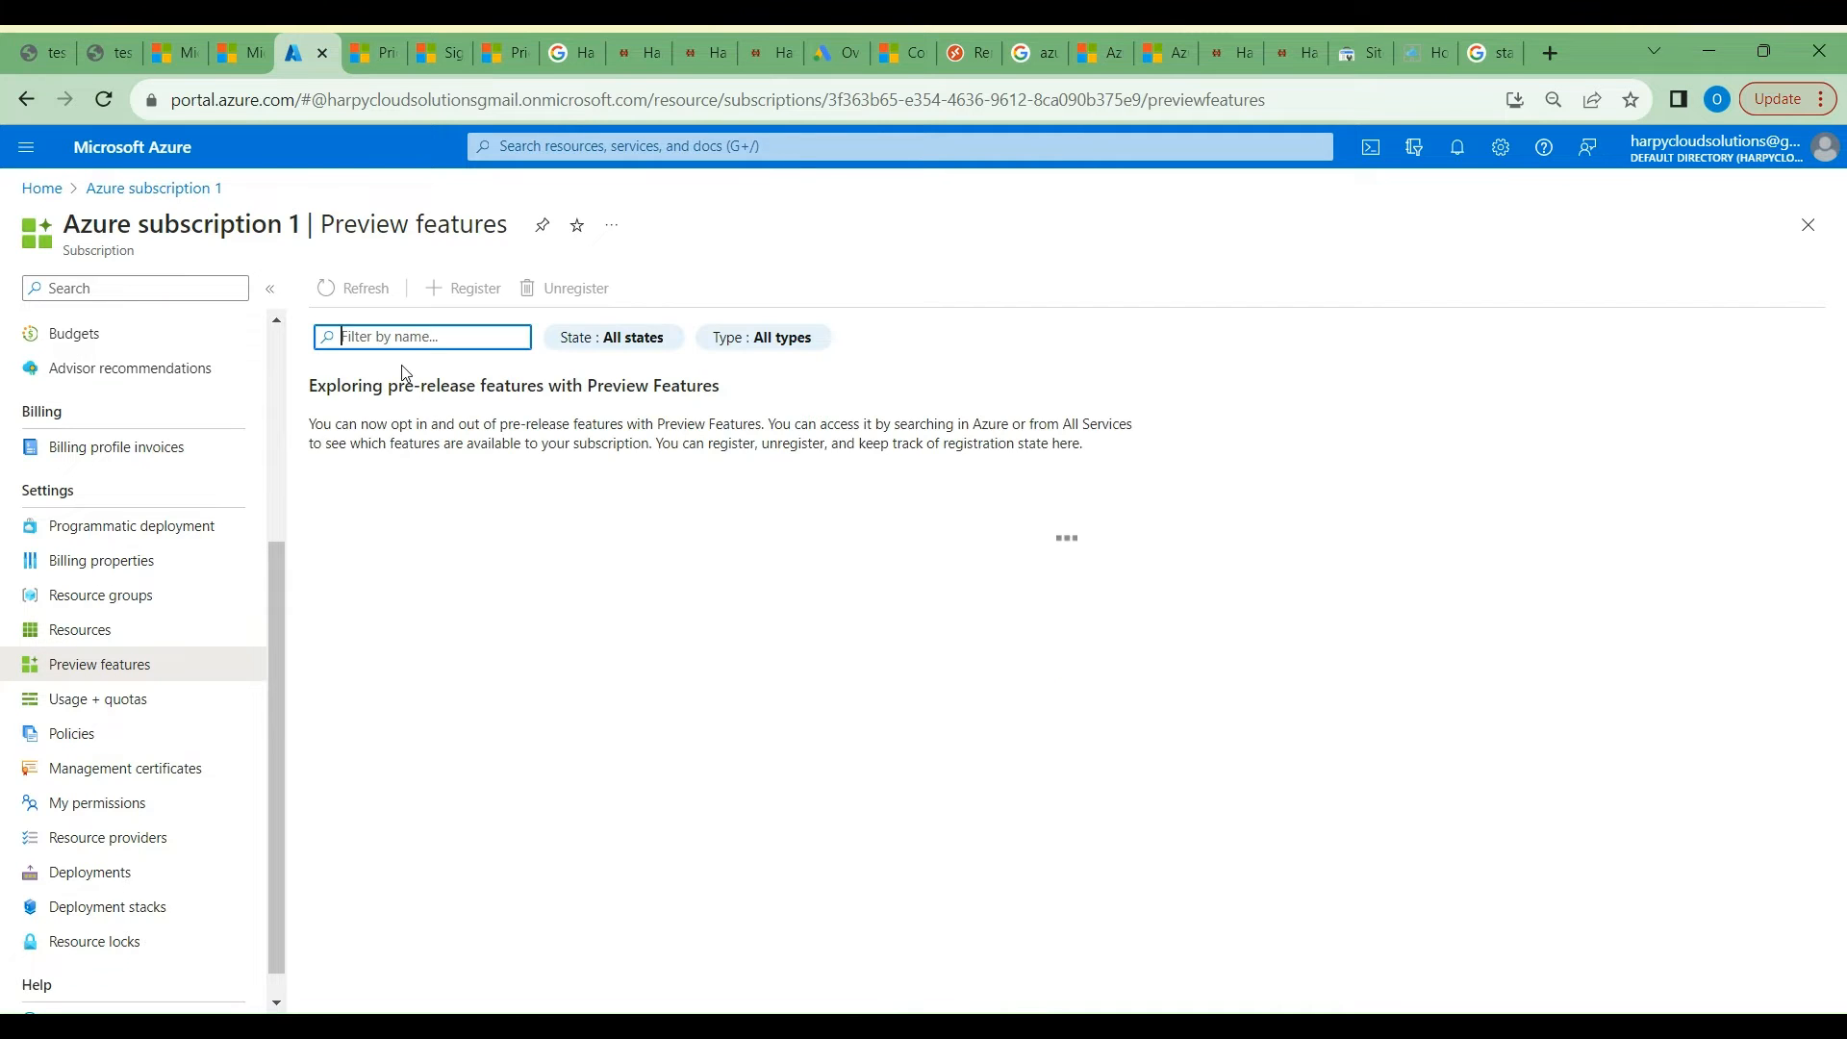
type("private")
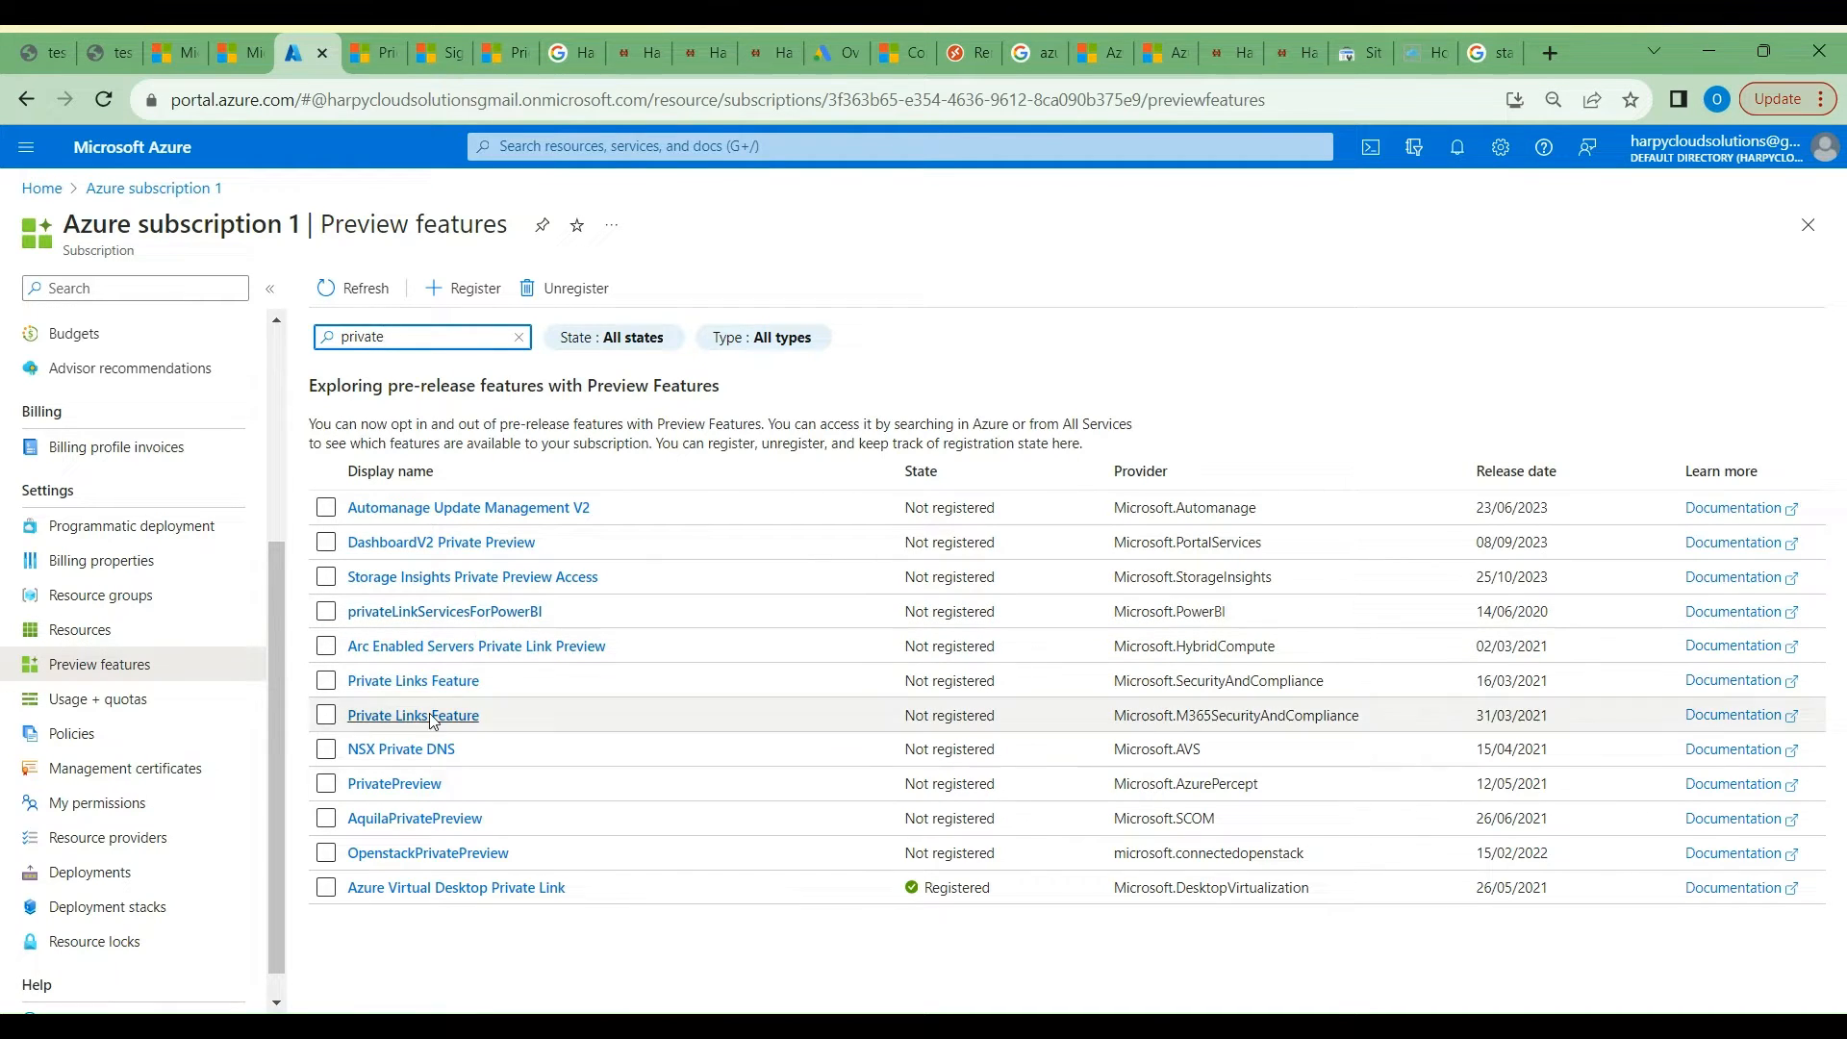
left_click(413, 888)
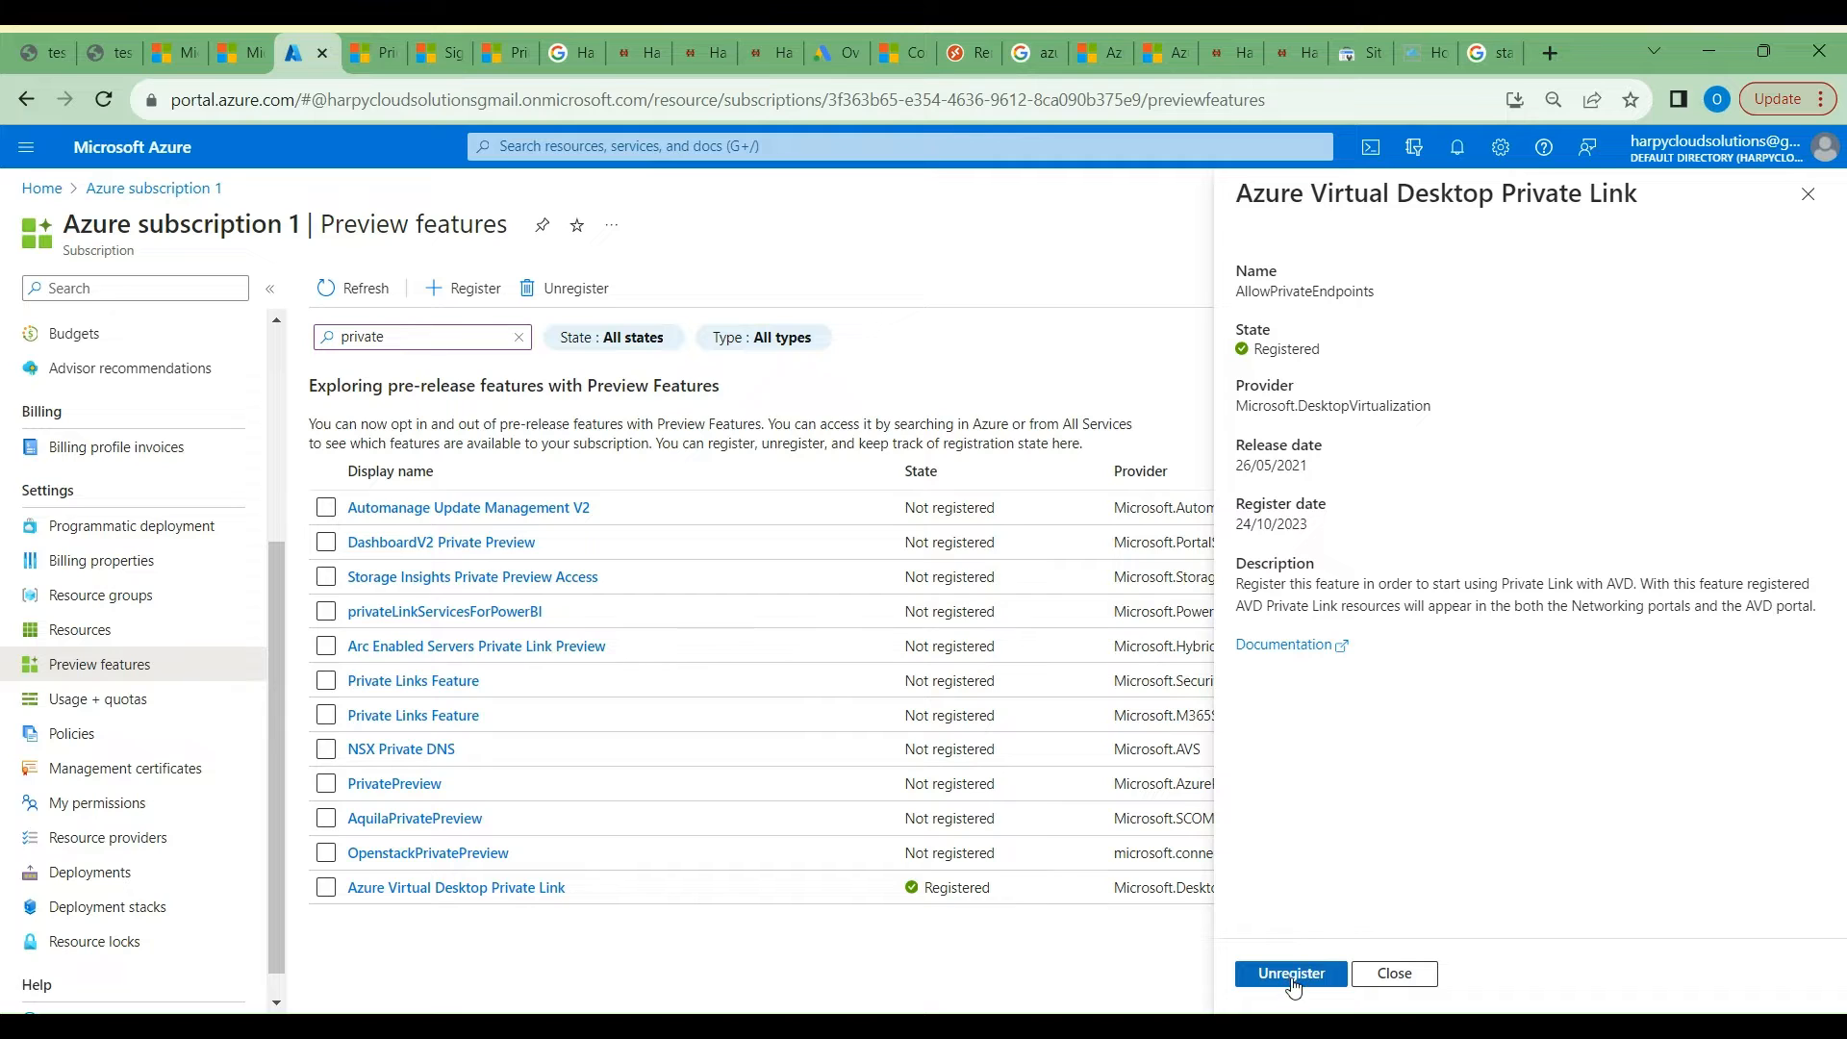
left_click(1812, 197)
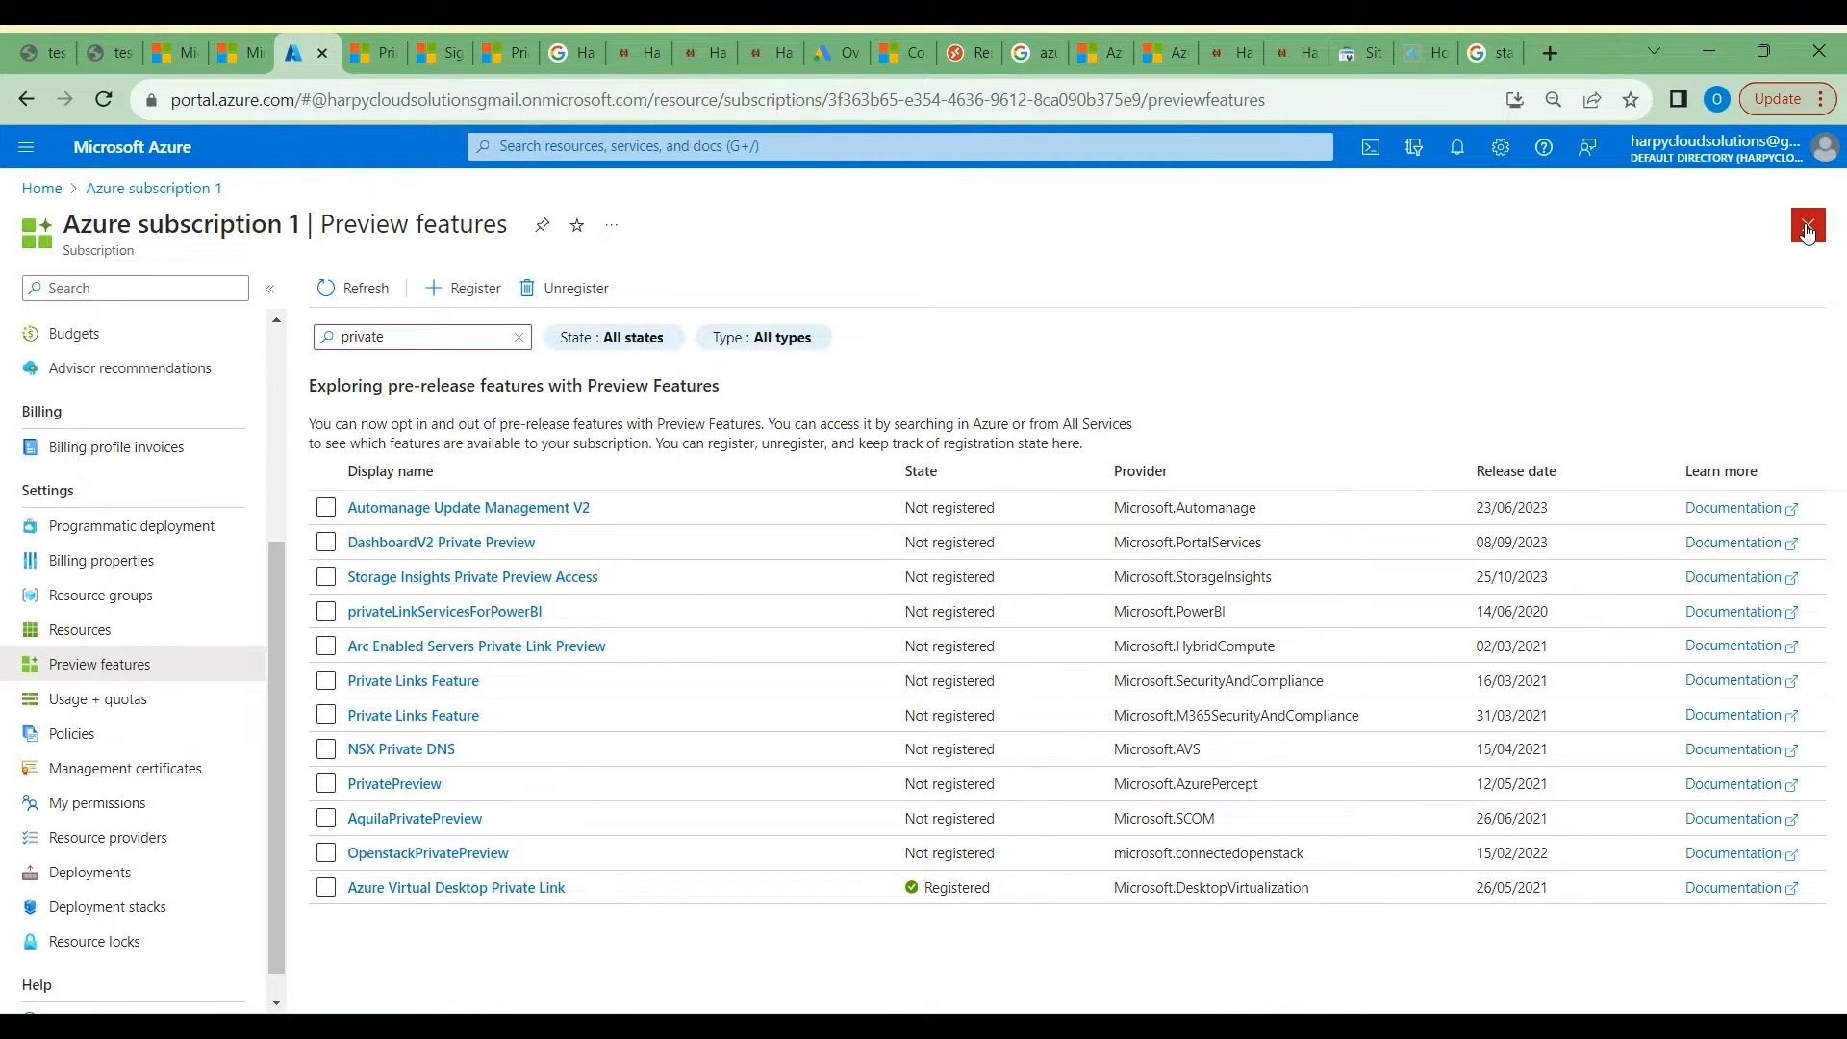
left_click(1807, 229)
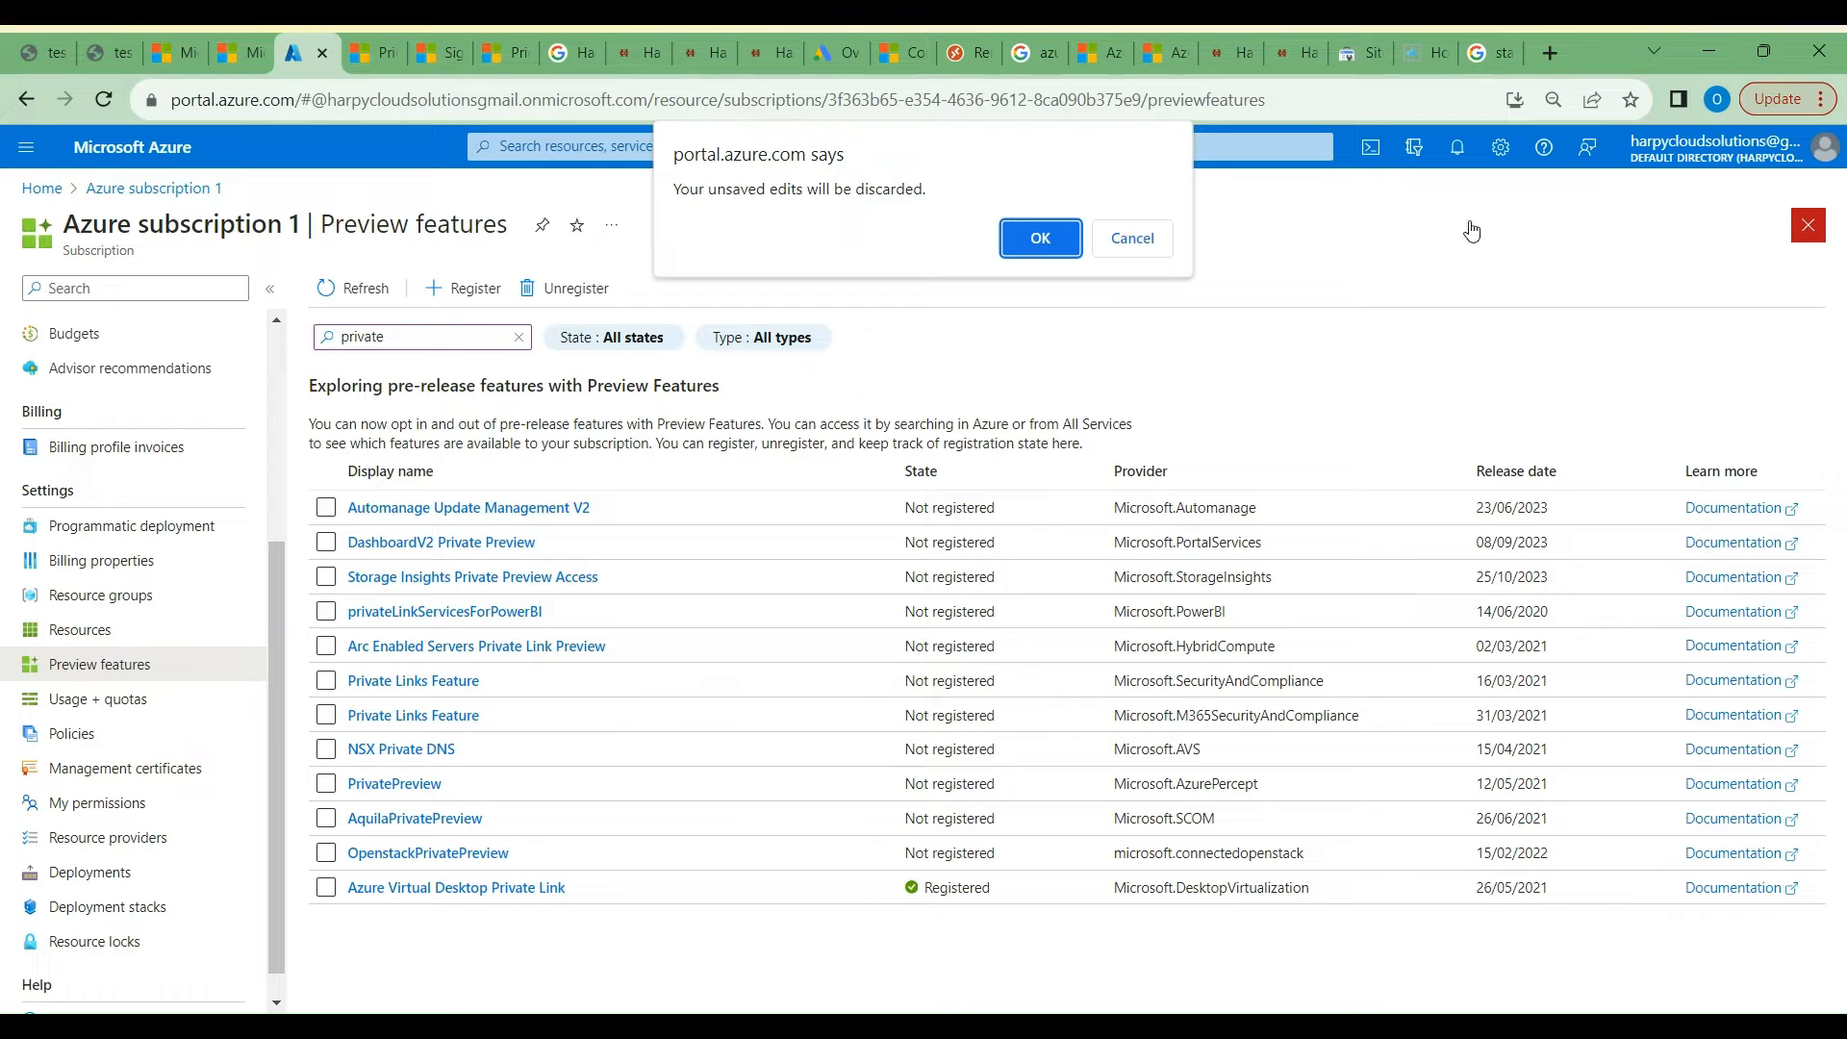
left_click(1046, 236)
Step: Start creating a virtual network named AVD-VNet and proceed through the security settings to its IP address configuration
left_click(774, 145)
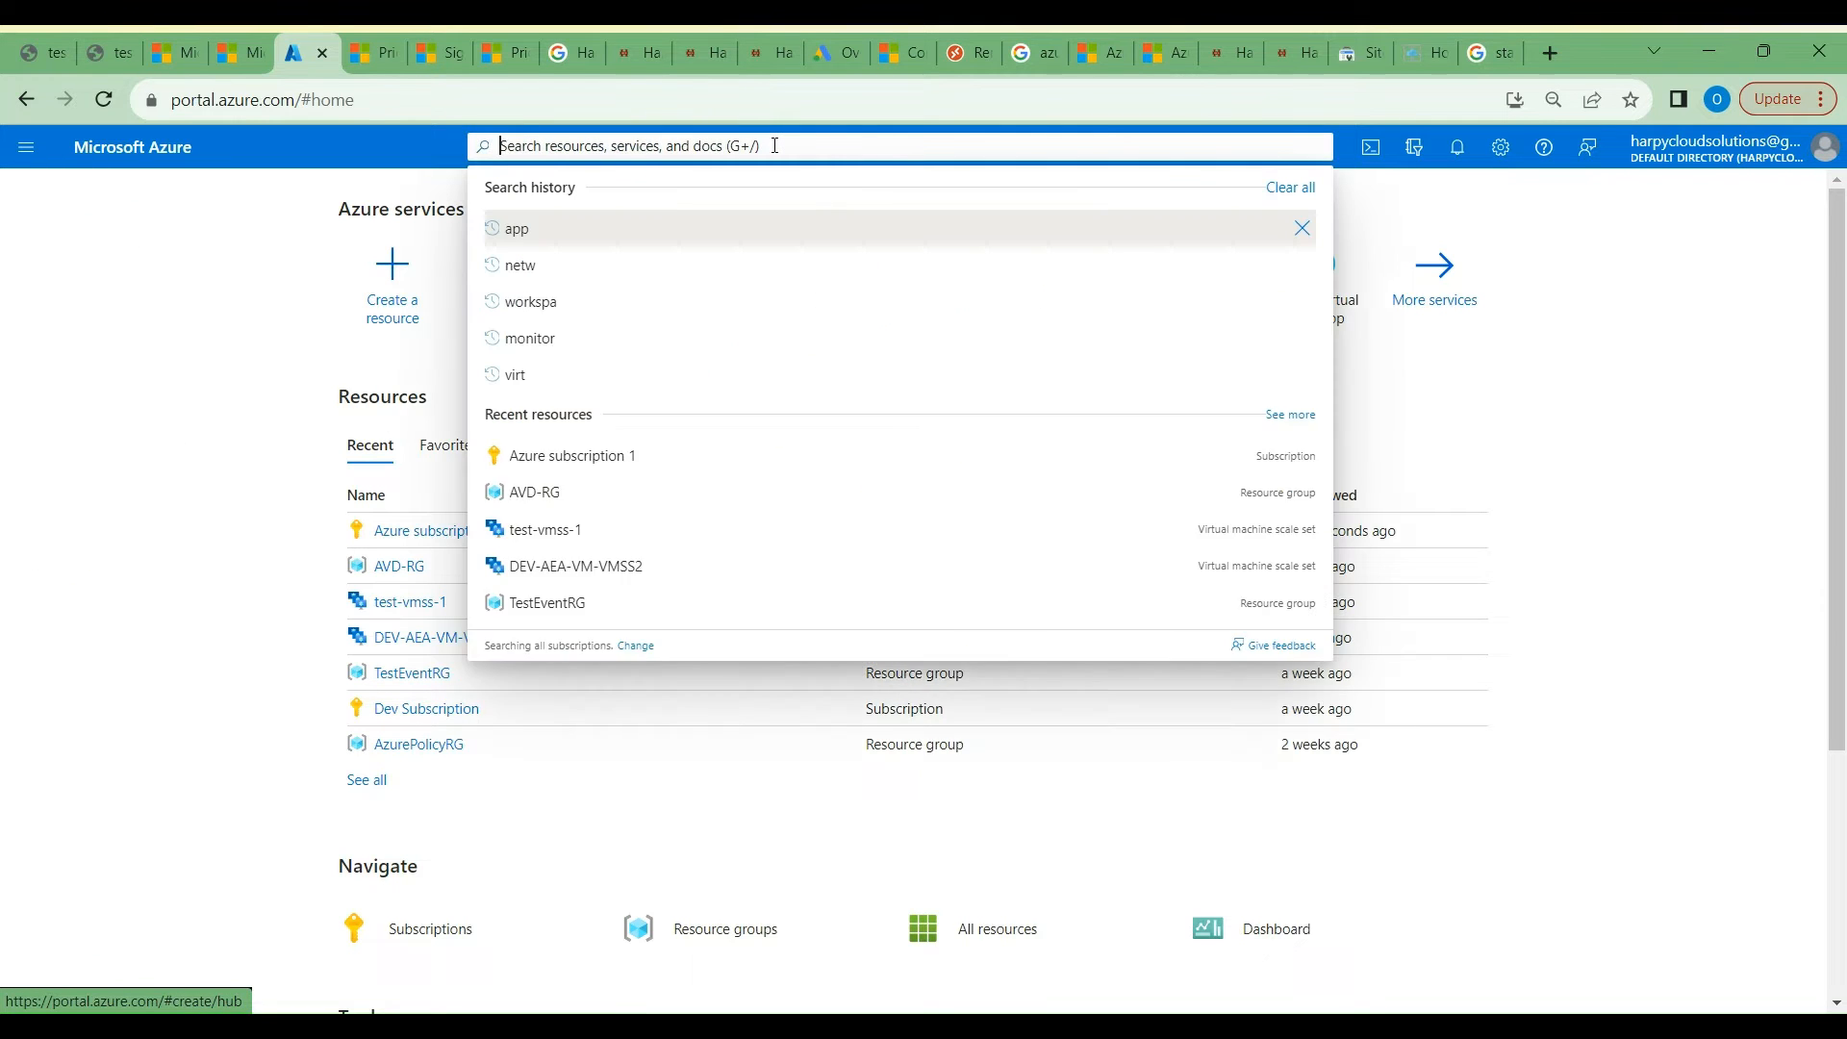
type("virtu")
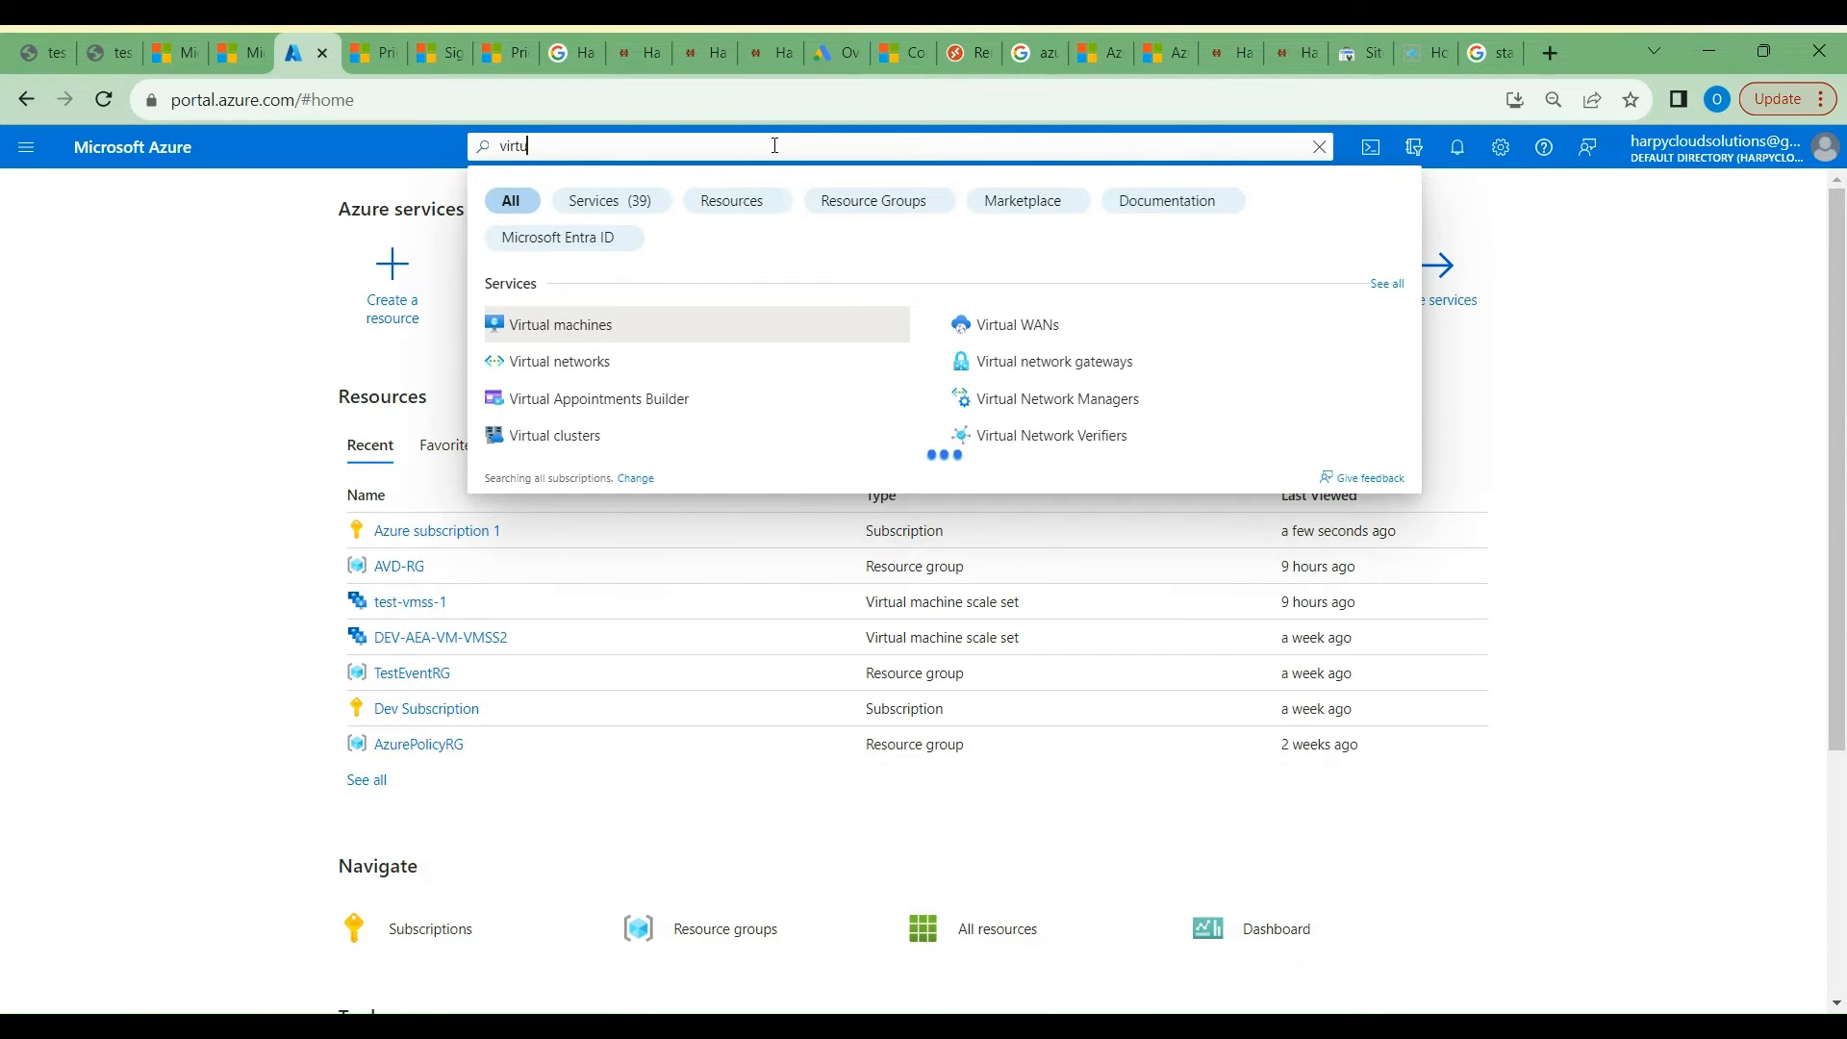
left_click(539, 364)
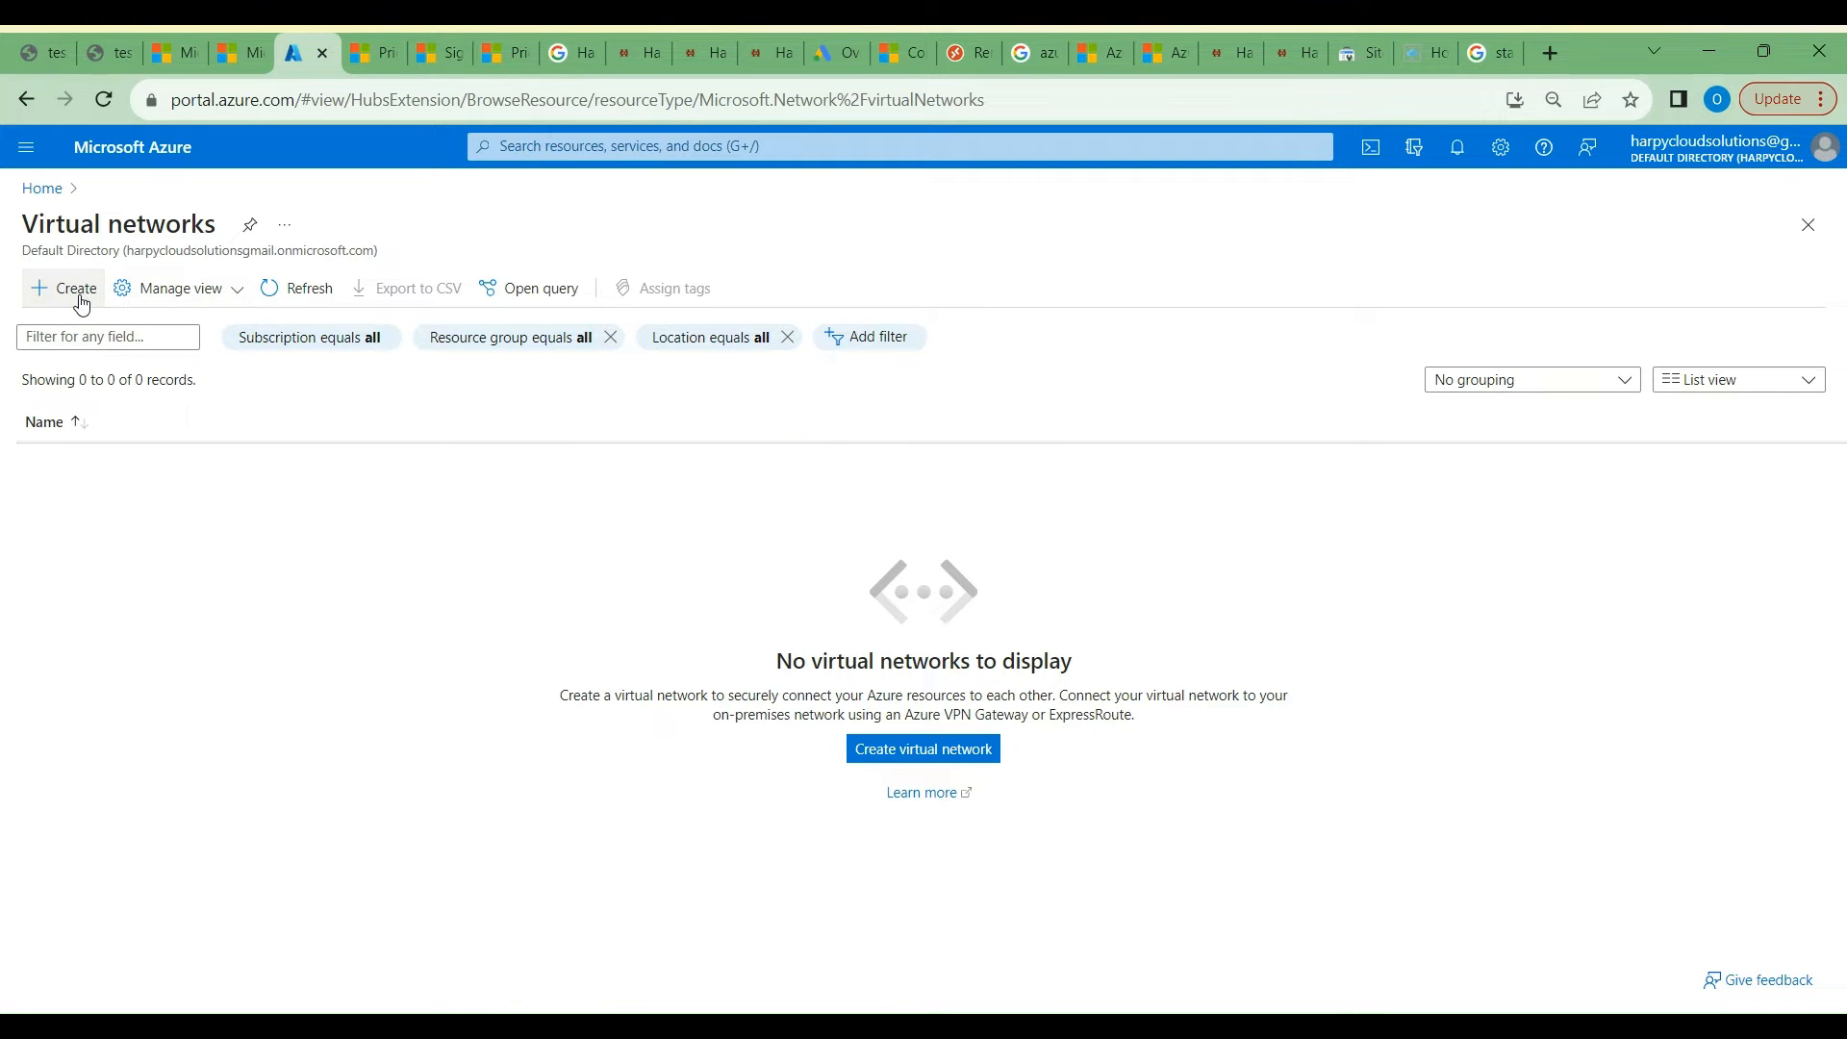
left_click(65, 300)
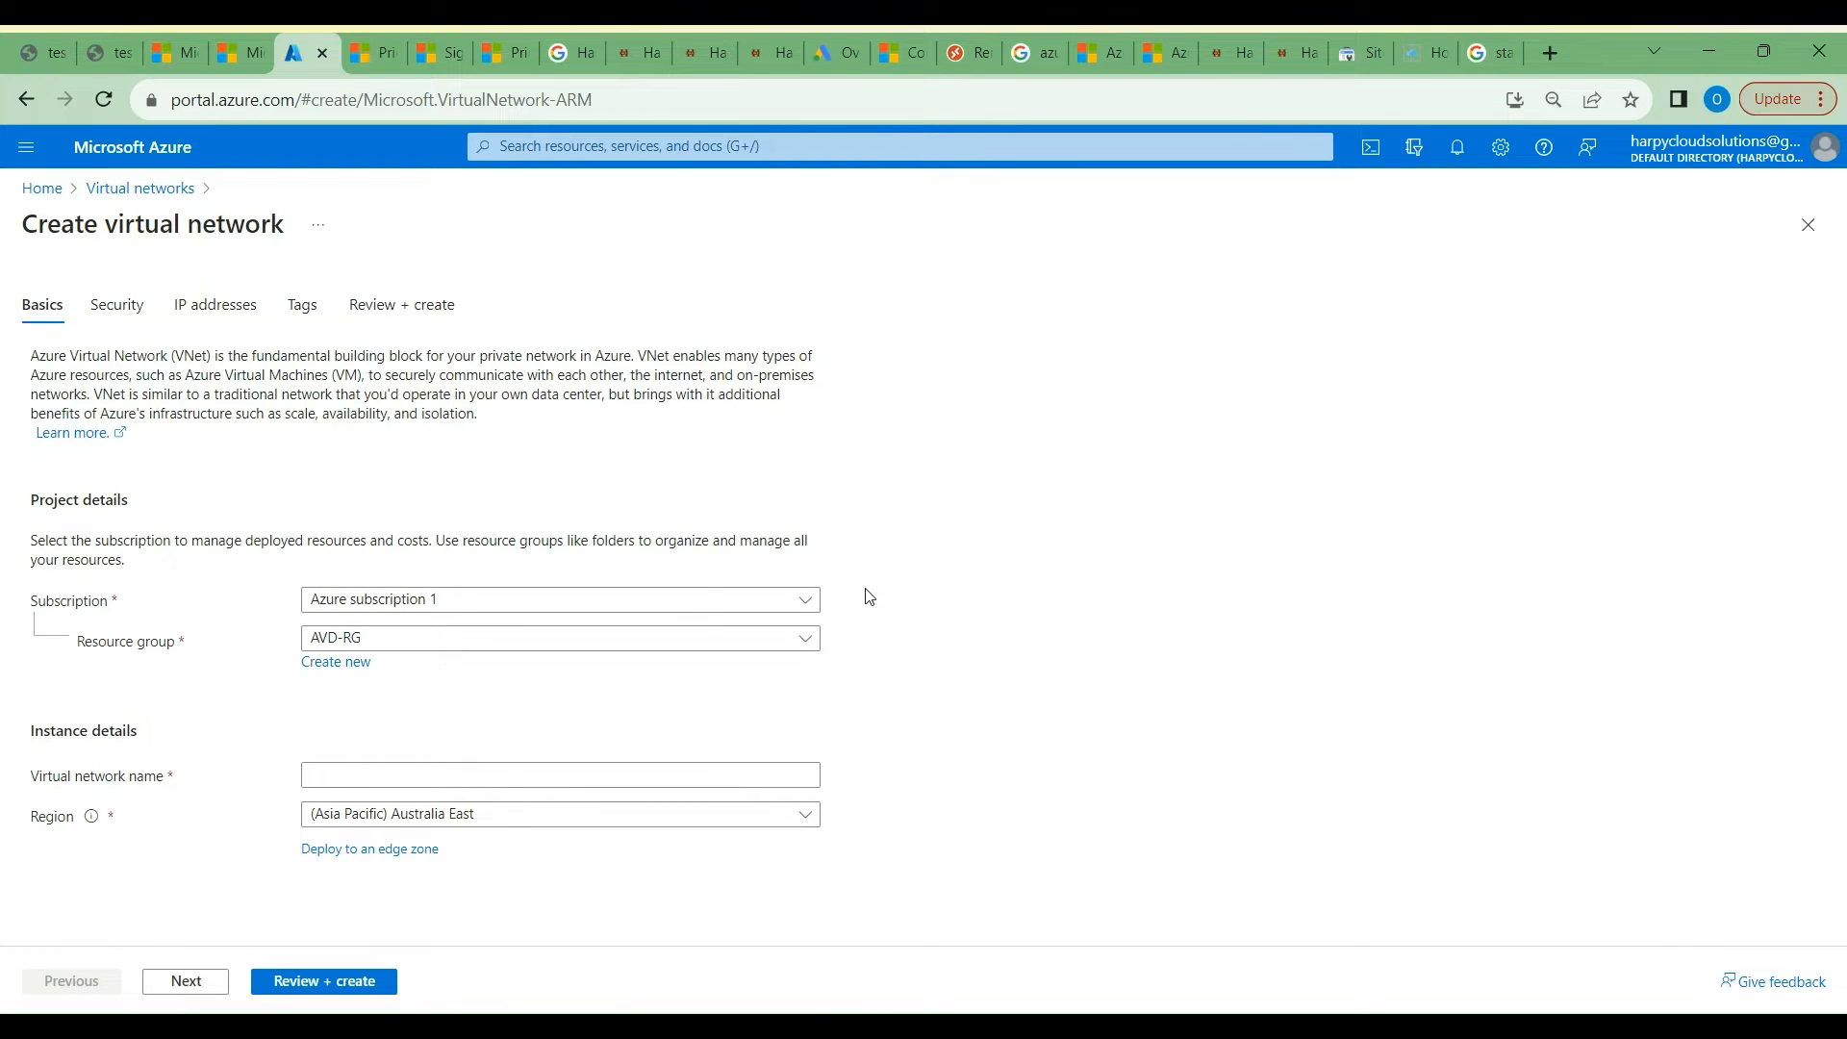
left_click(321, 771)
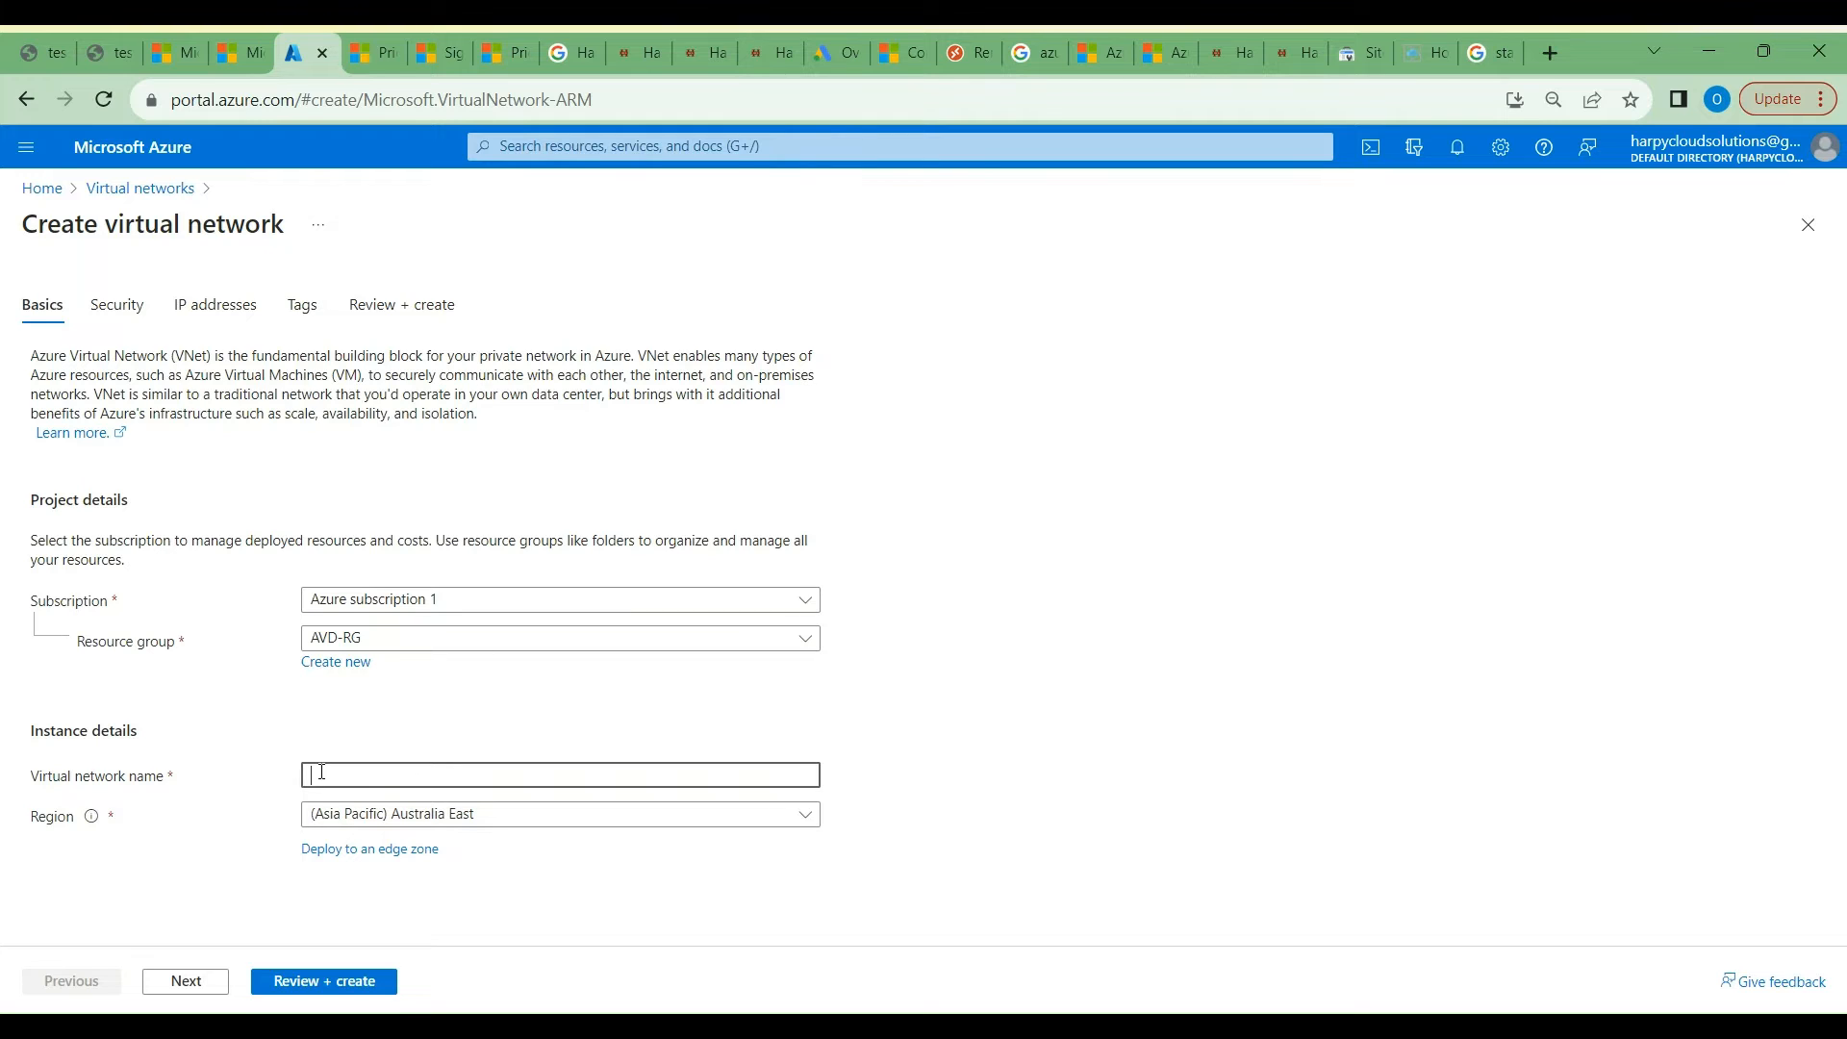
type("AVD-VNet")
left_click(213, 989)
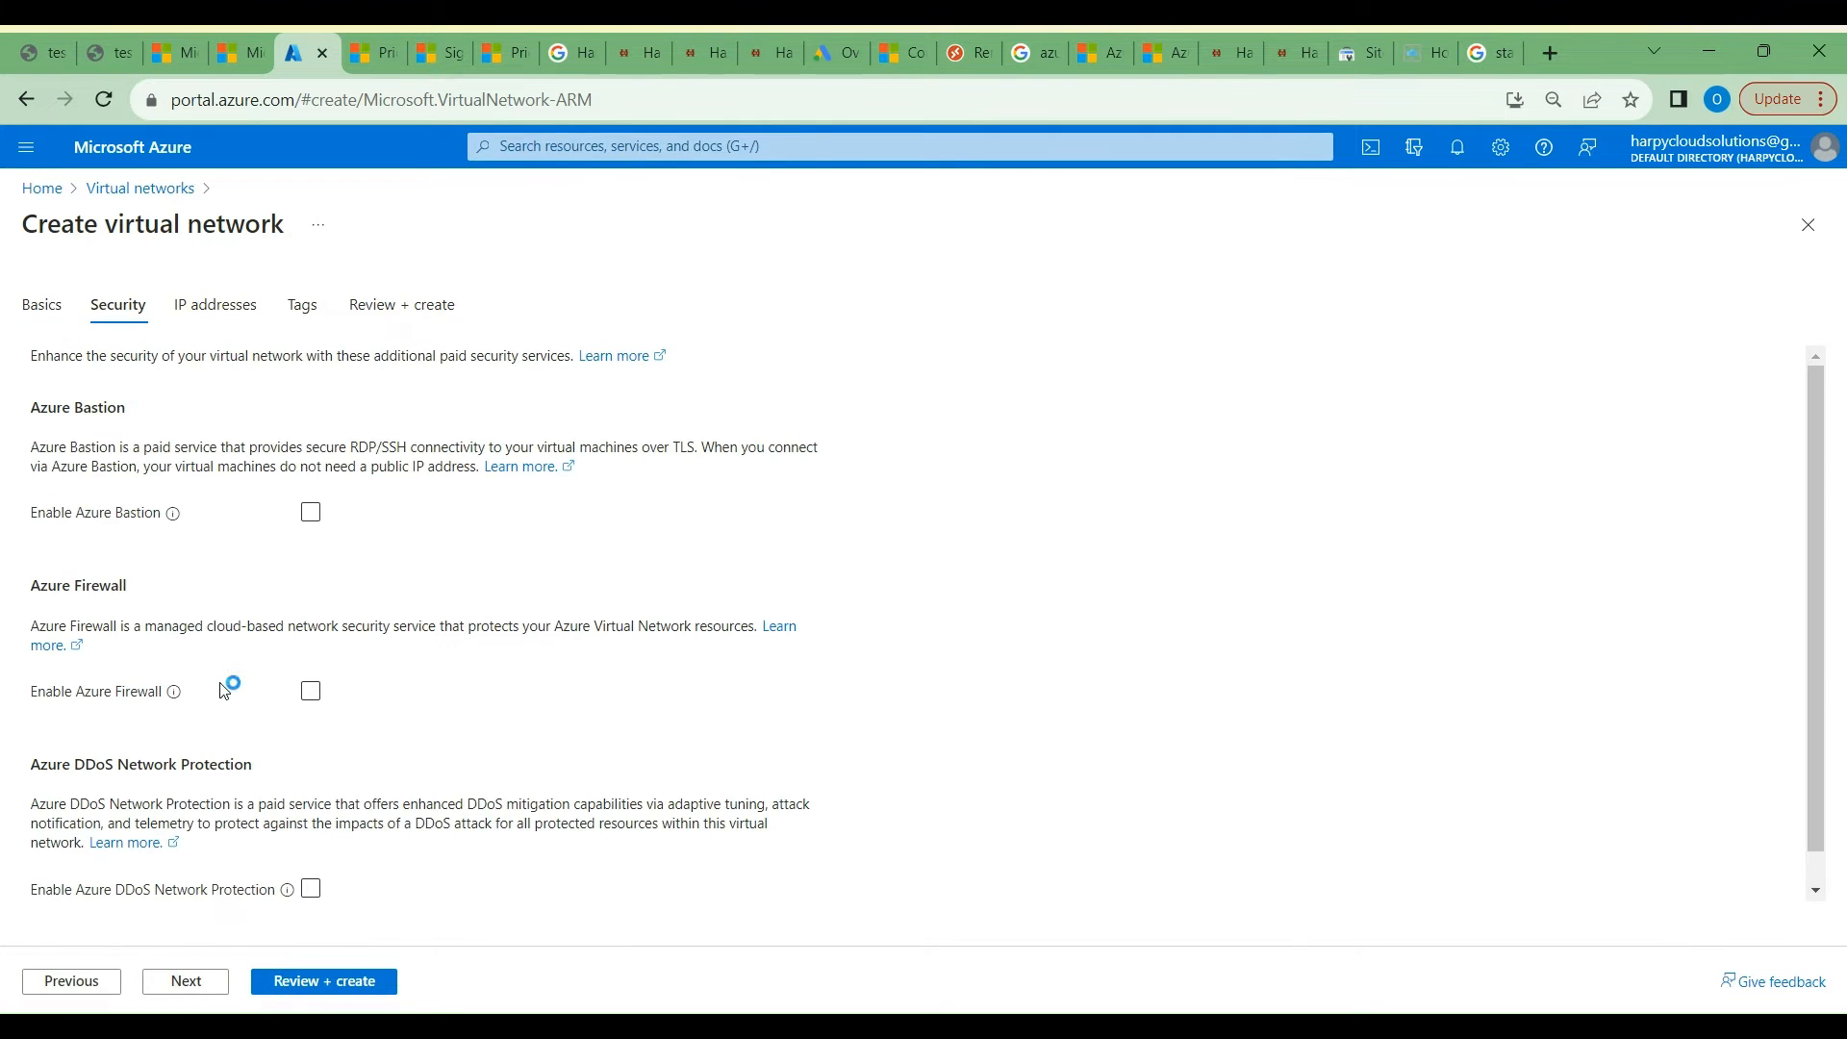
left_click(311, 513)
left_click(188, 983)
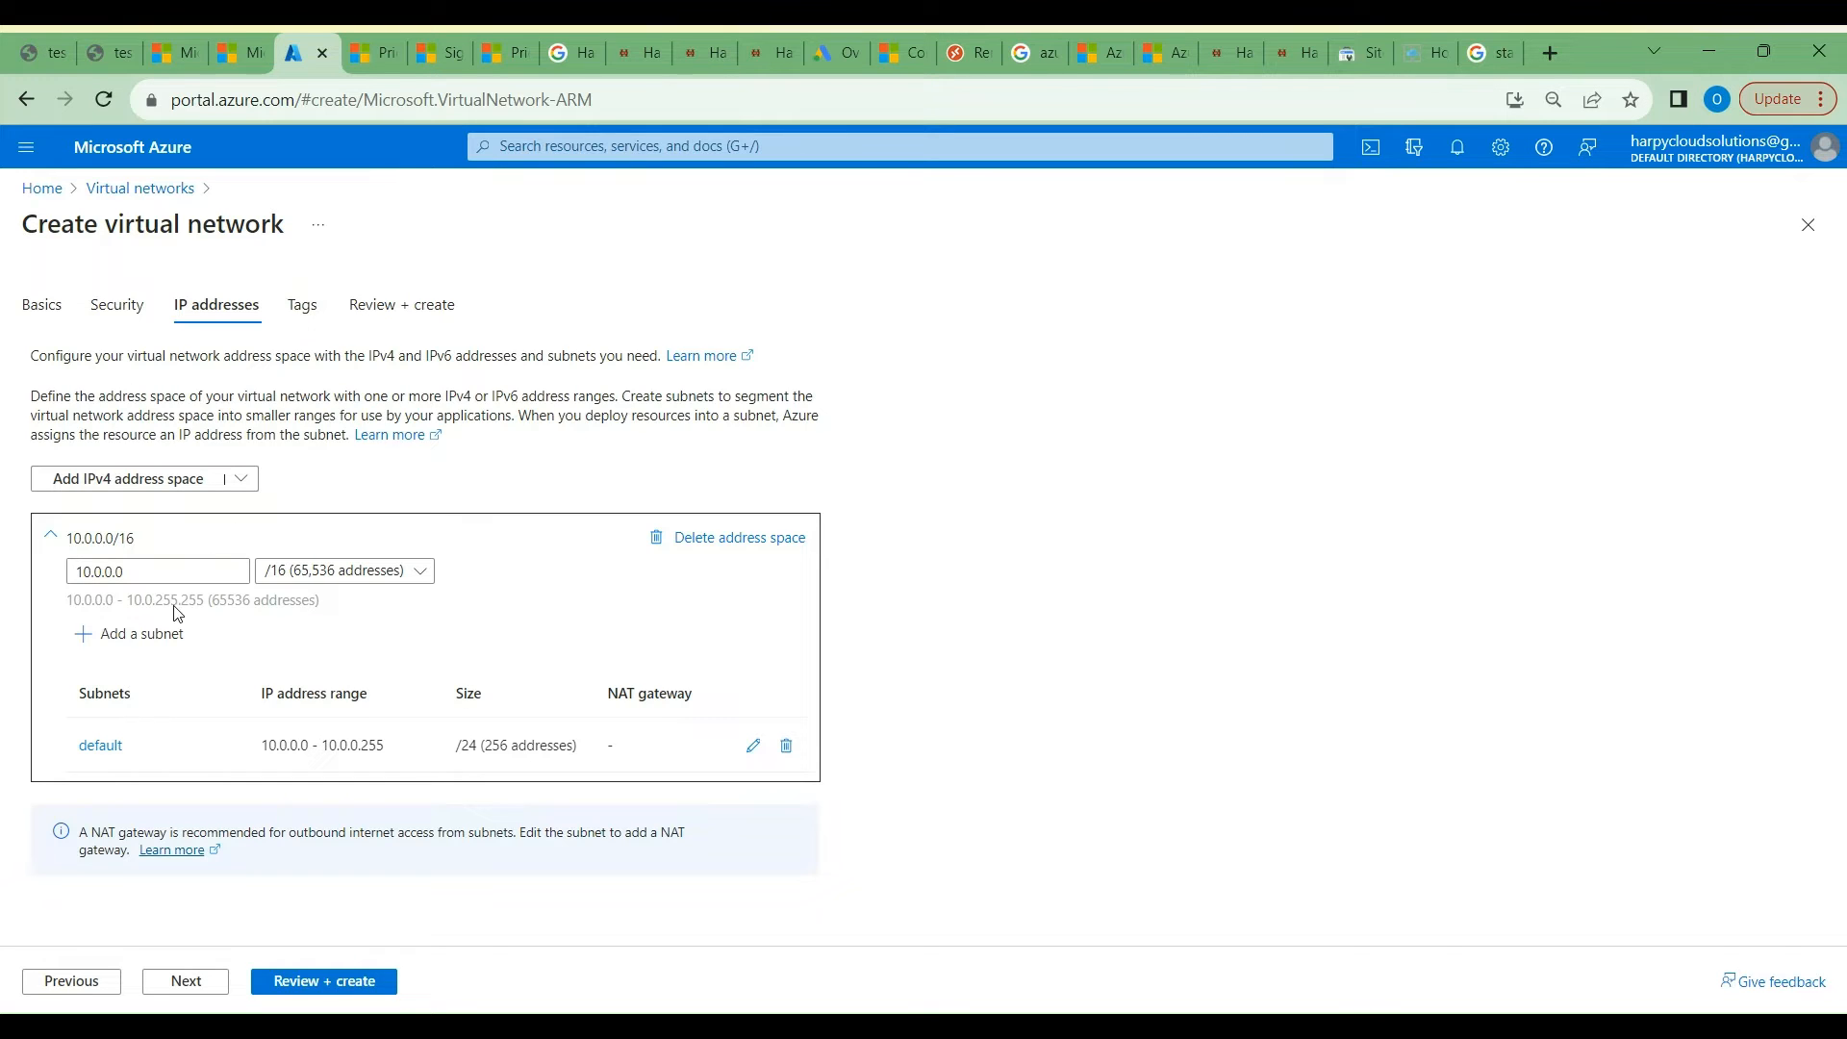
Step: Delete the default subnet and set the virtual network's address space to 172.21.0.0 with the /16 prefix
left_click(786, 750)
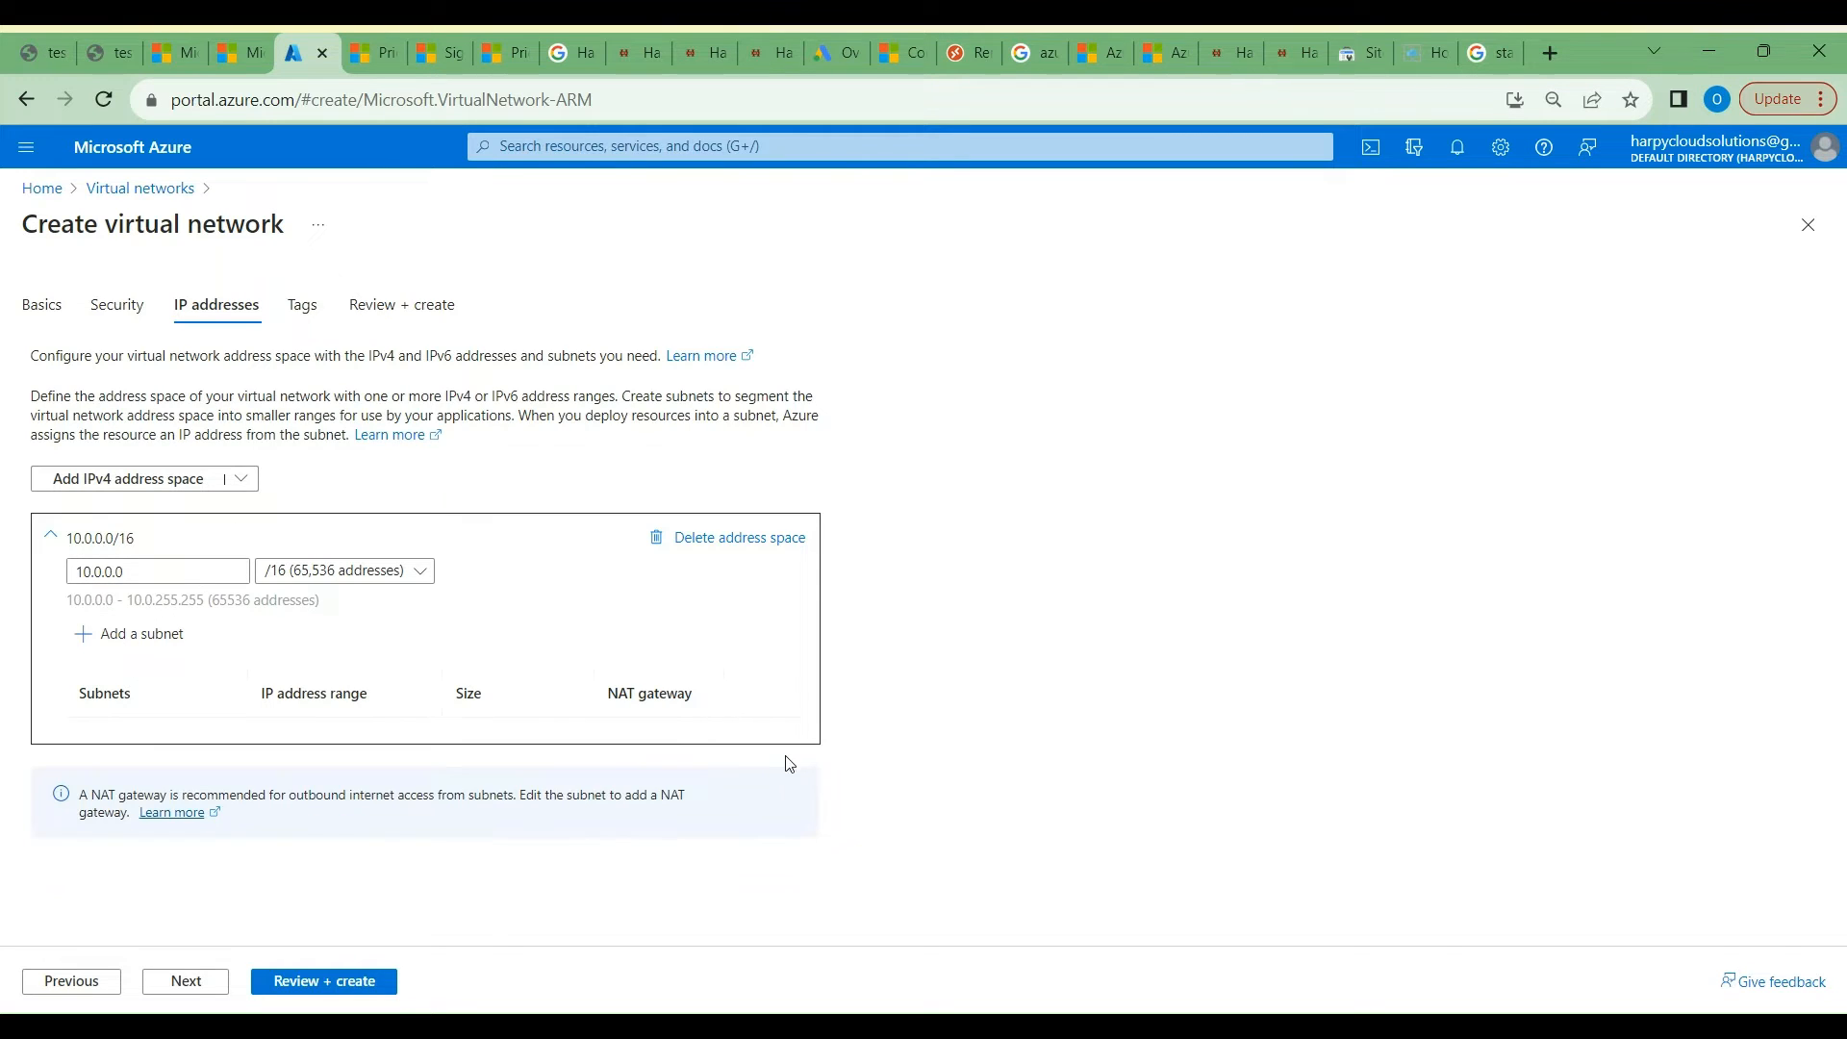
double_click(132, 570)
type("1")
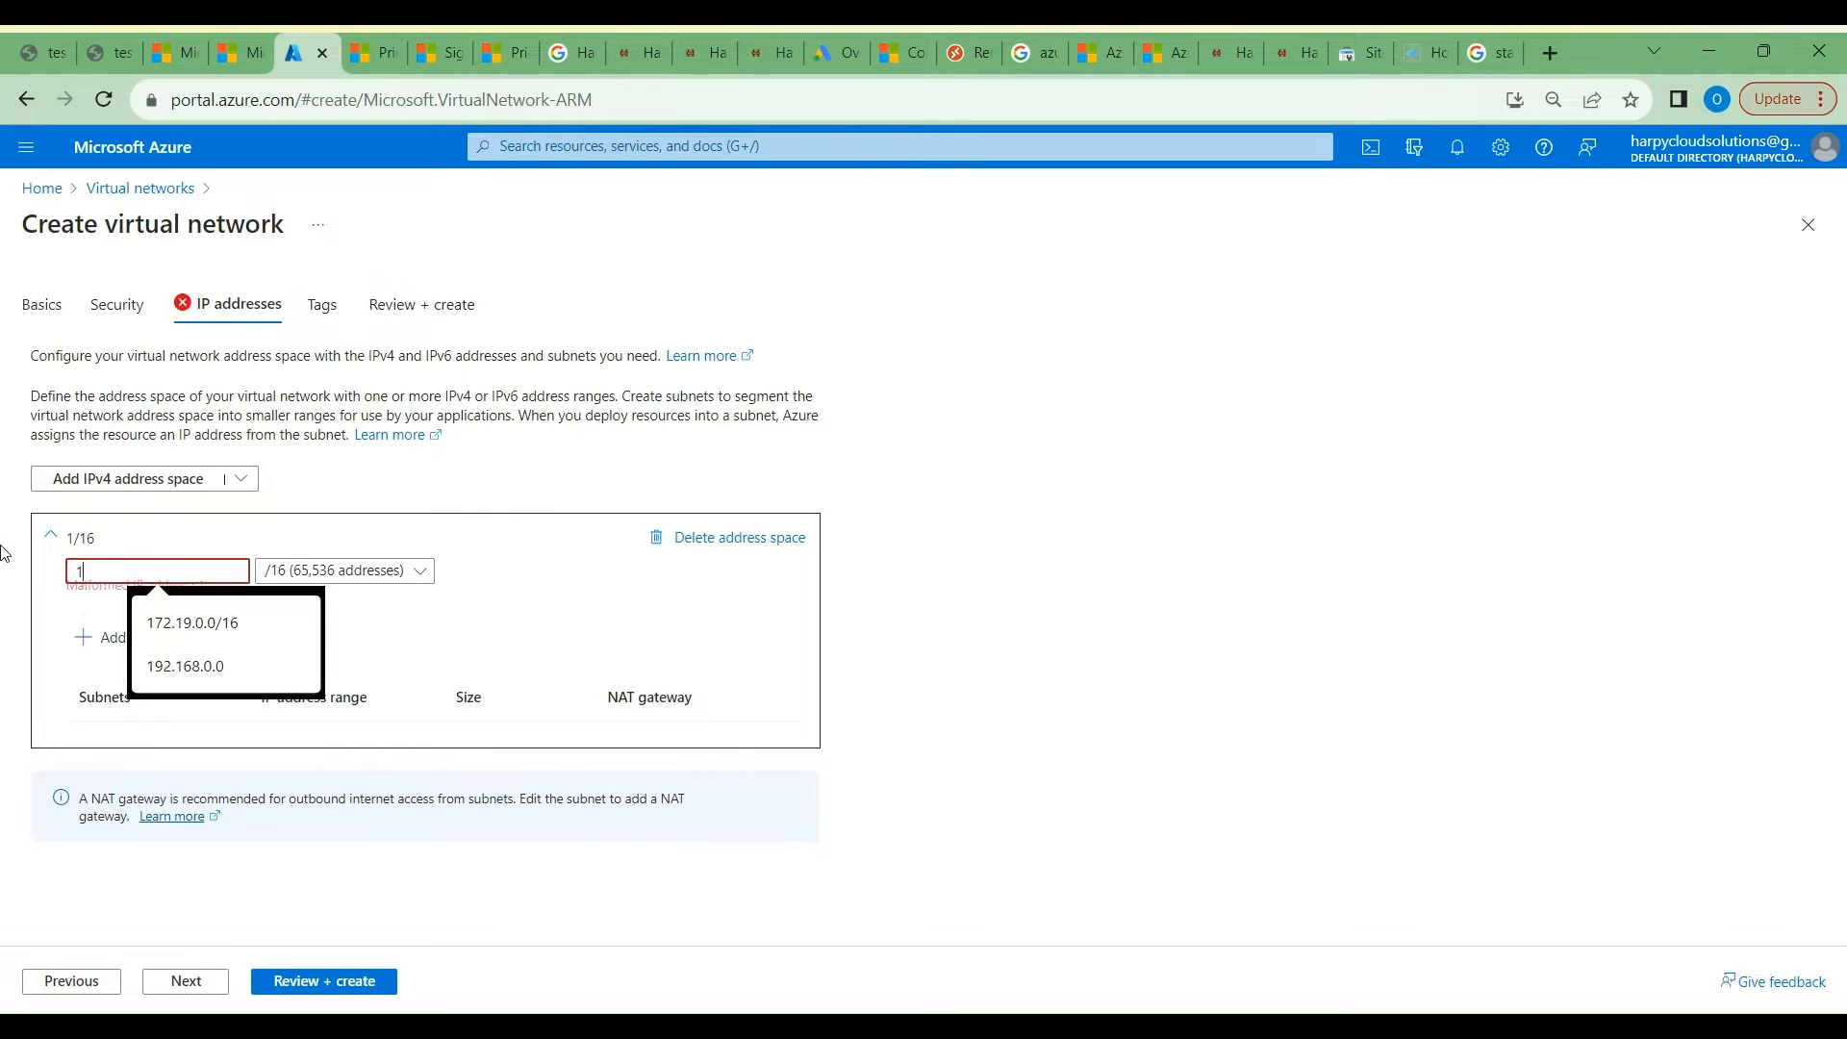
type("72.21")
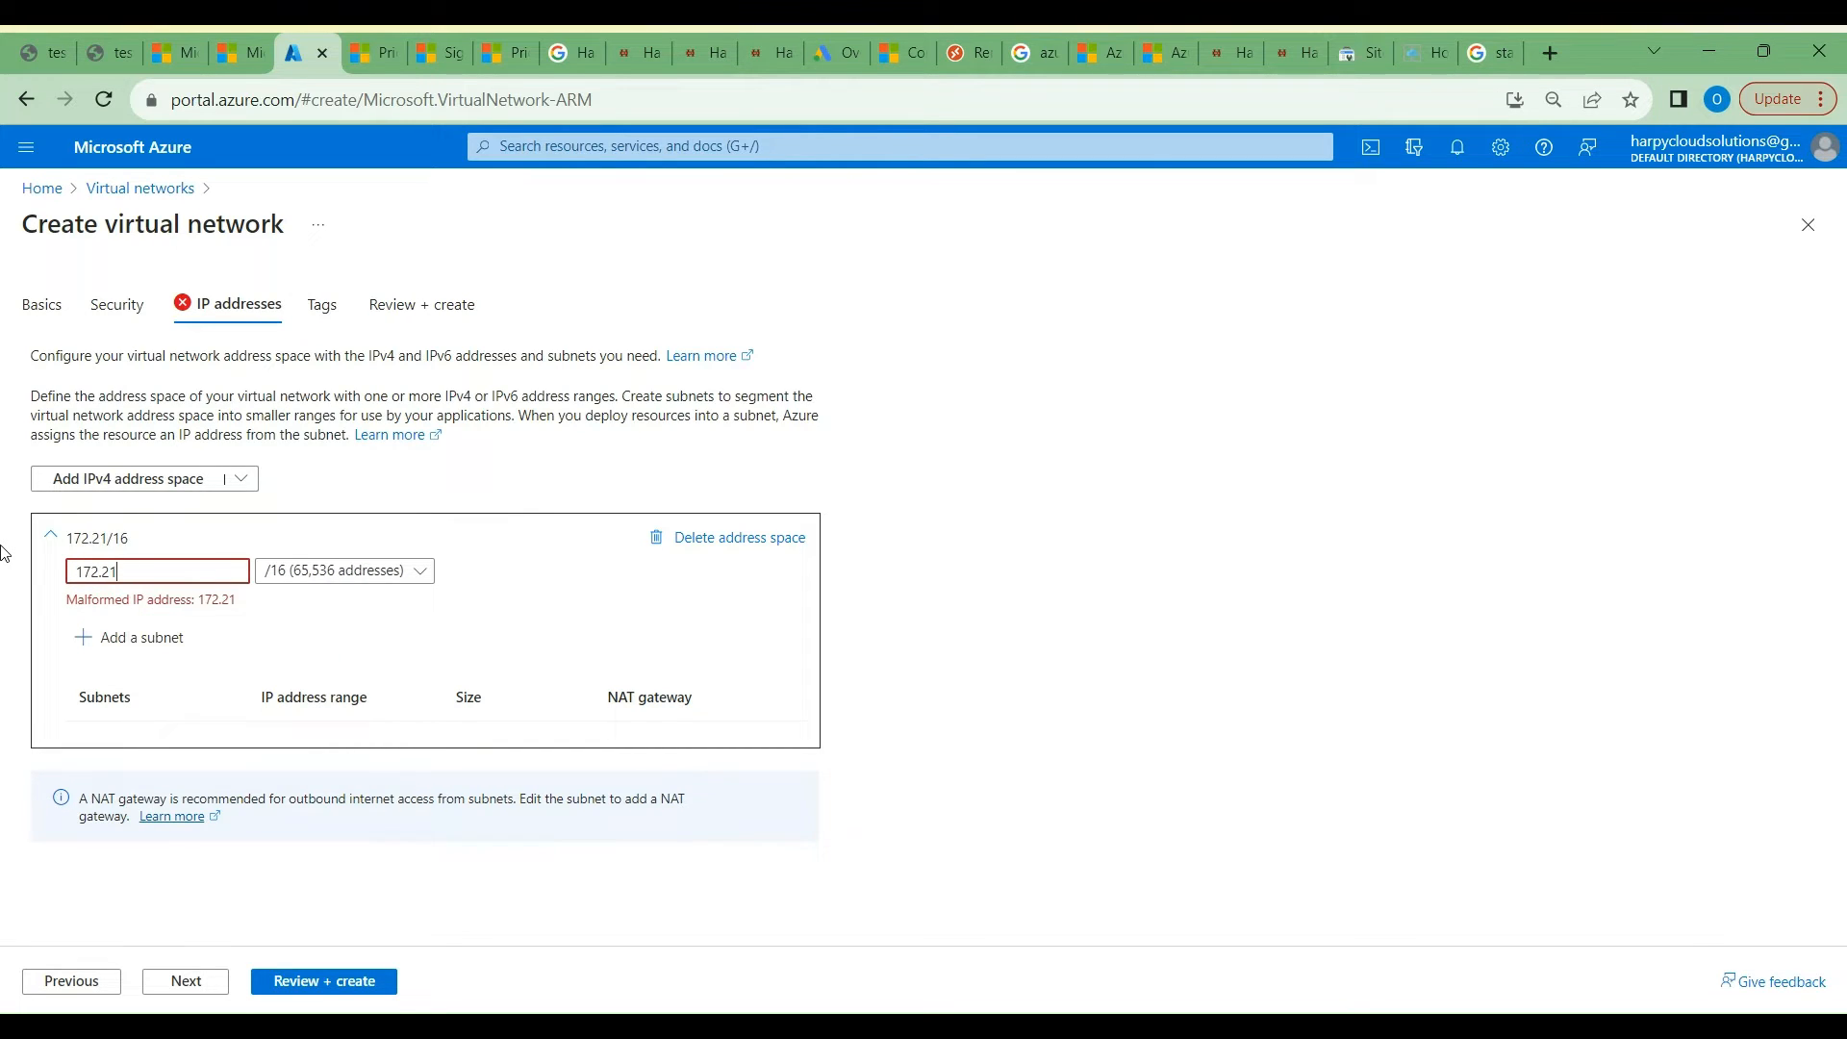
type(".0.0")
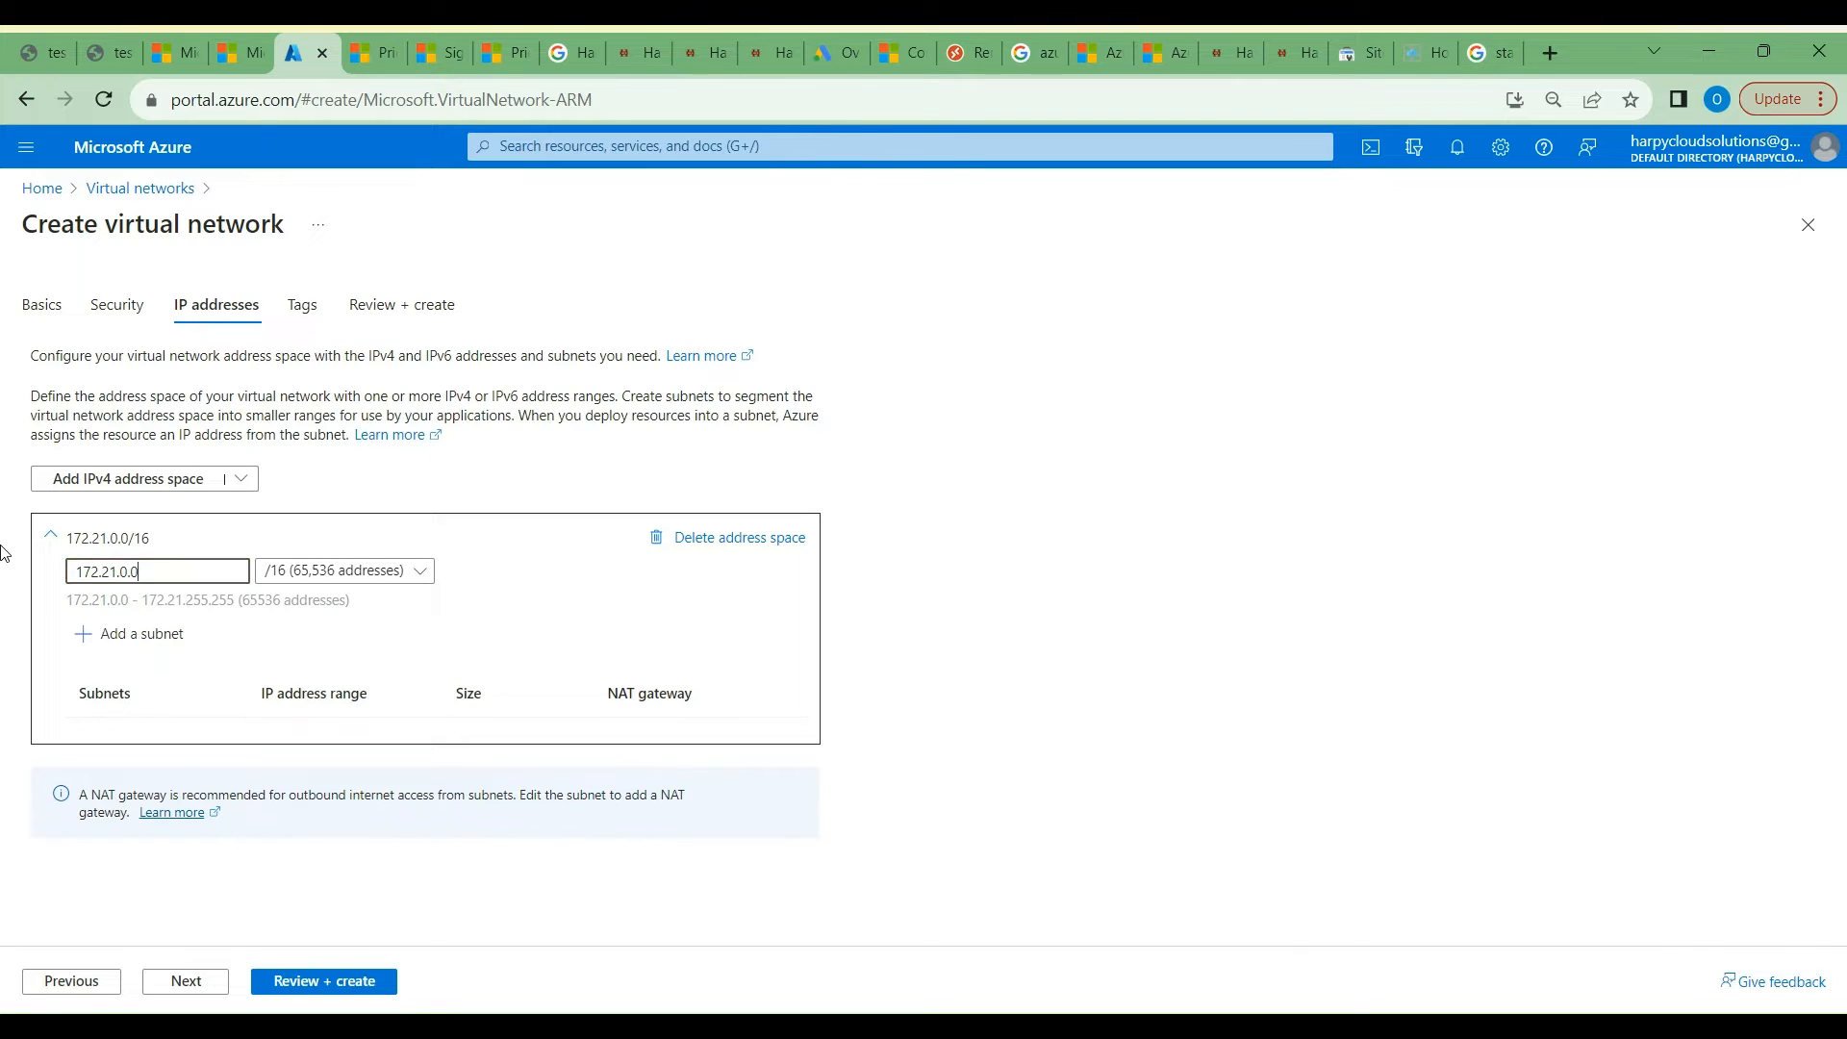
Step: Add a subnet named AVD-Subnet to the address space, with starting address 172.21.2.0 and size /24
left_click(146, 652)
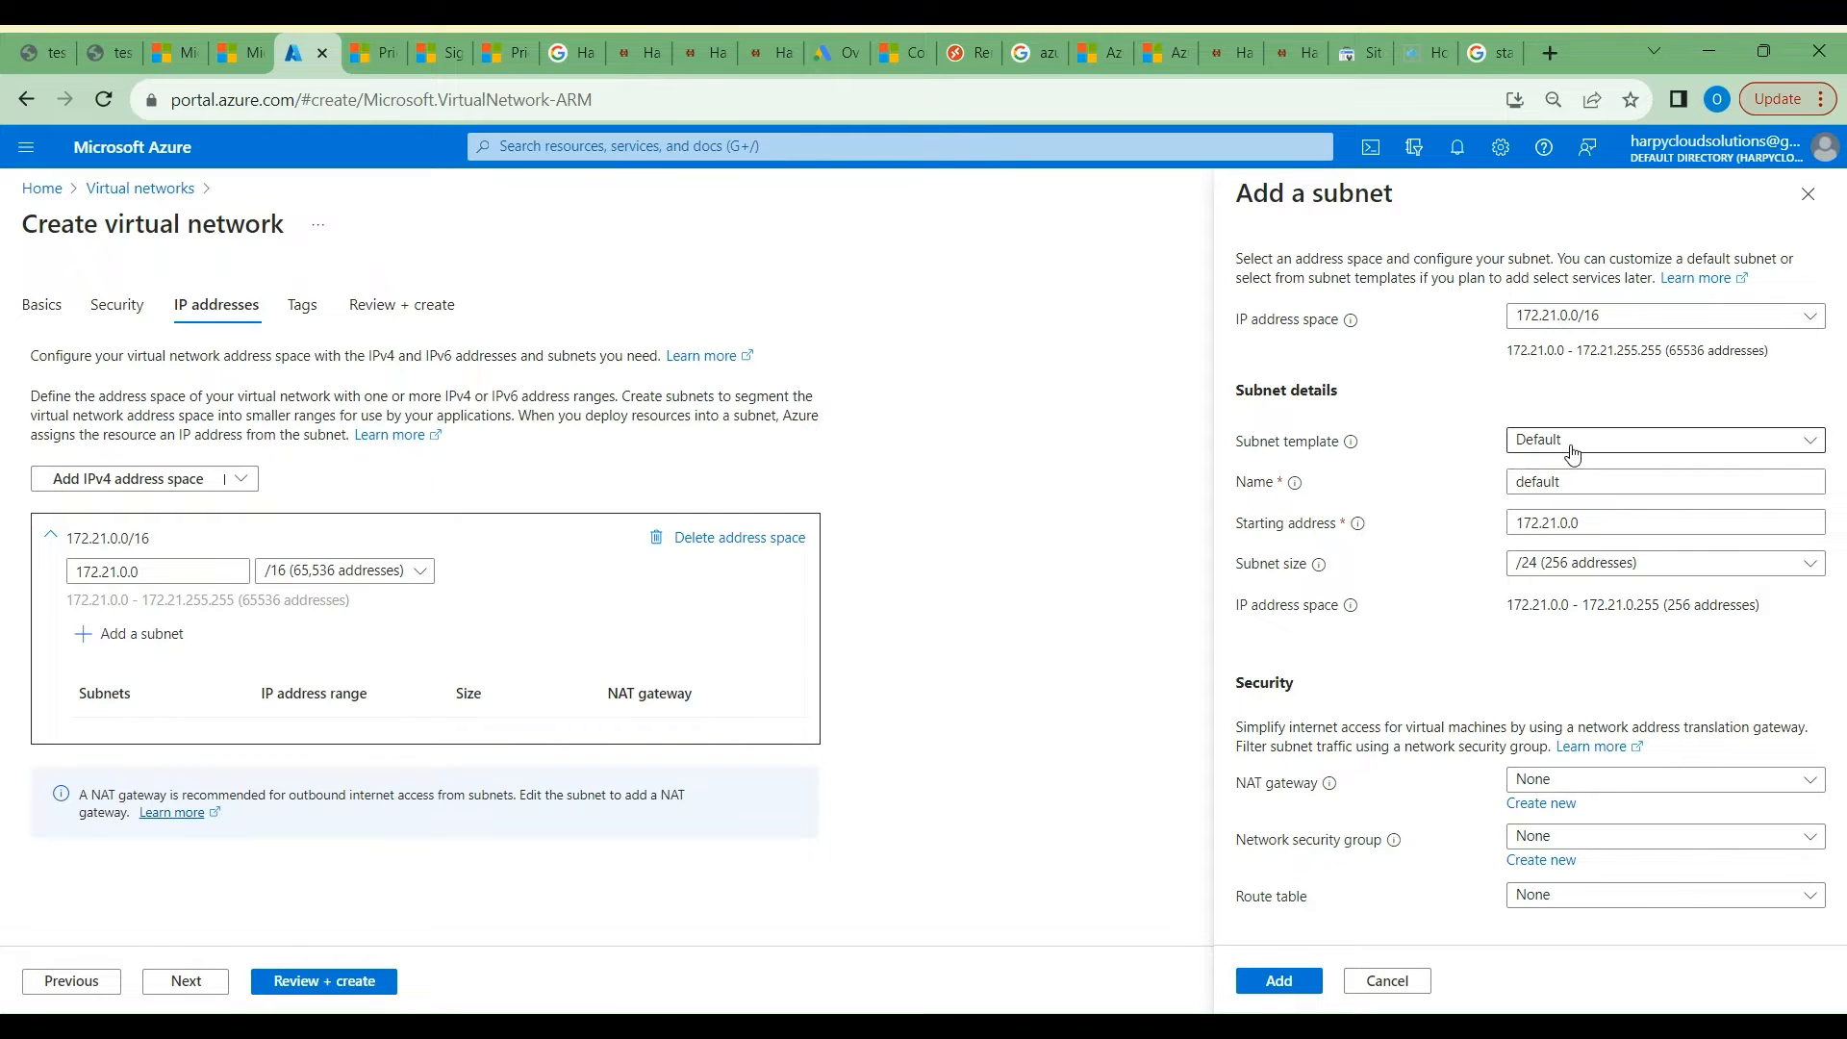
double_click(1551, 478)
type("AVD-Su")
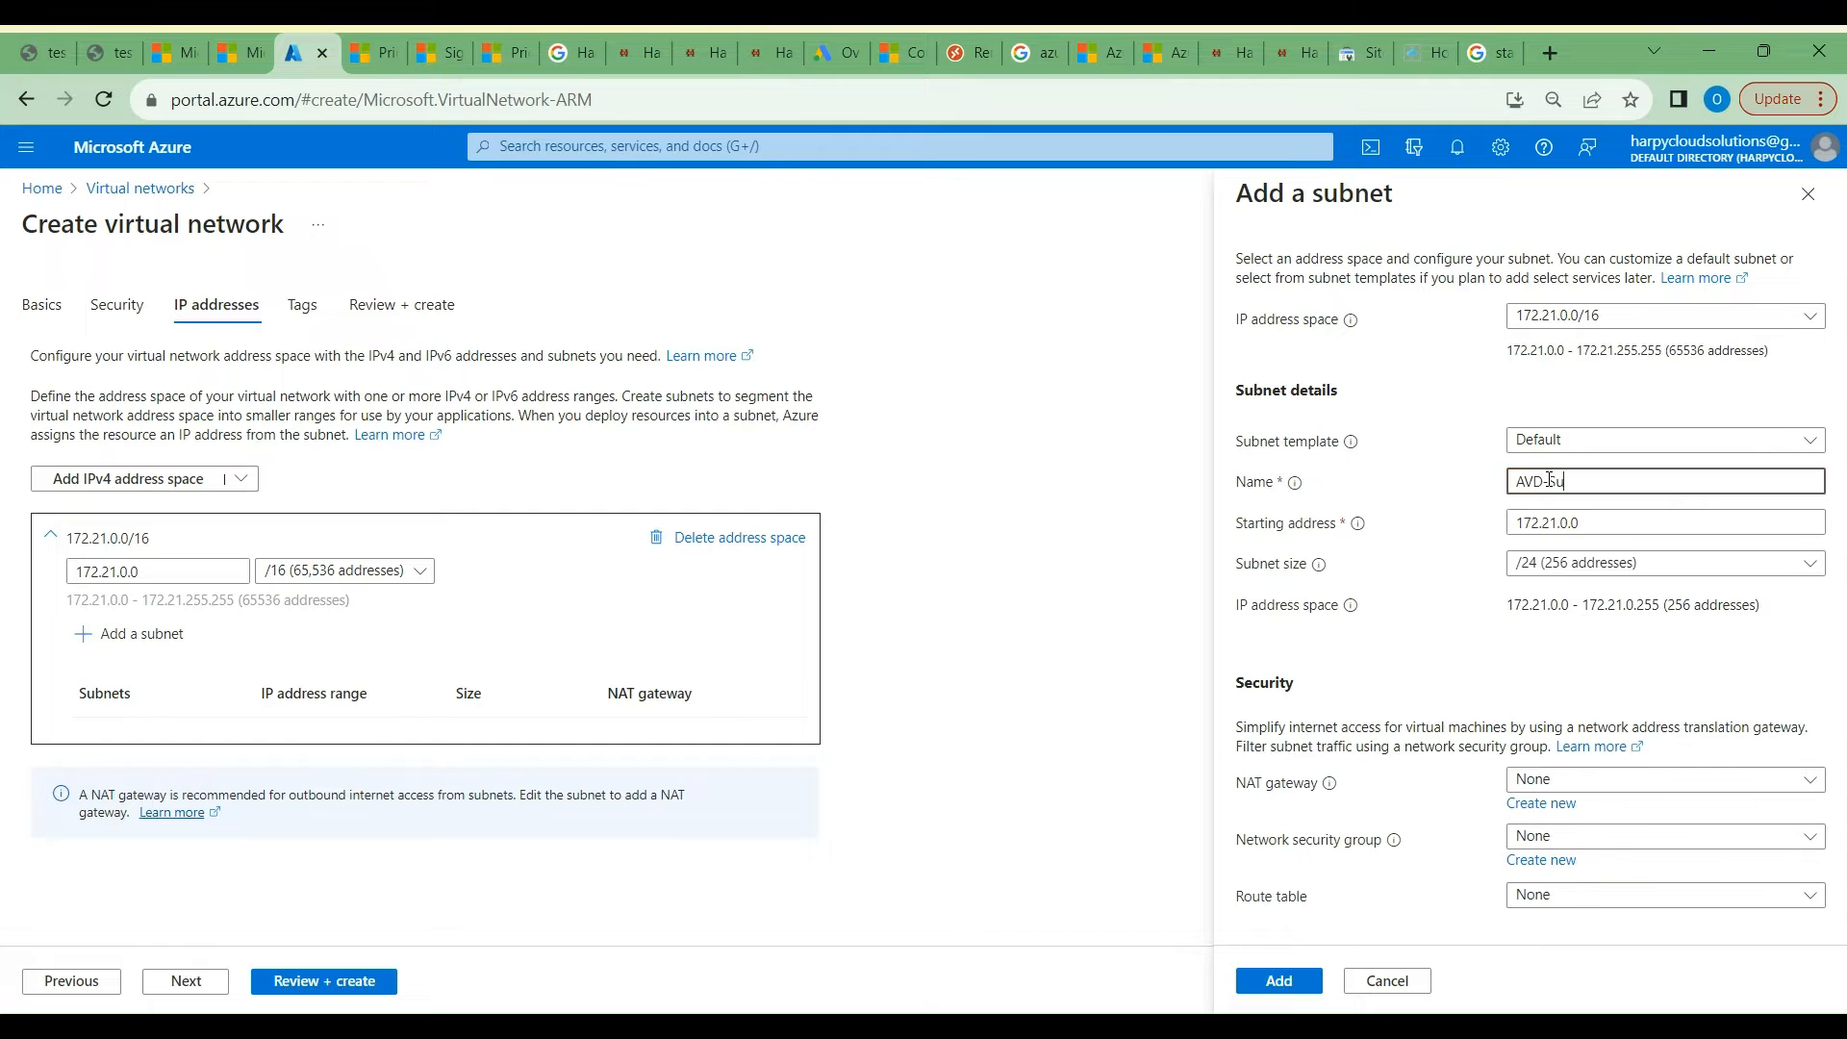
left_click(1570, 520)
left_click(1568, 521)
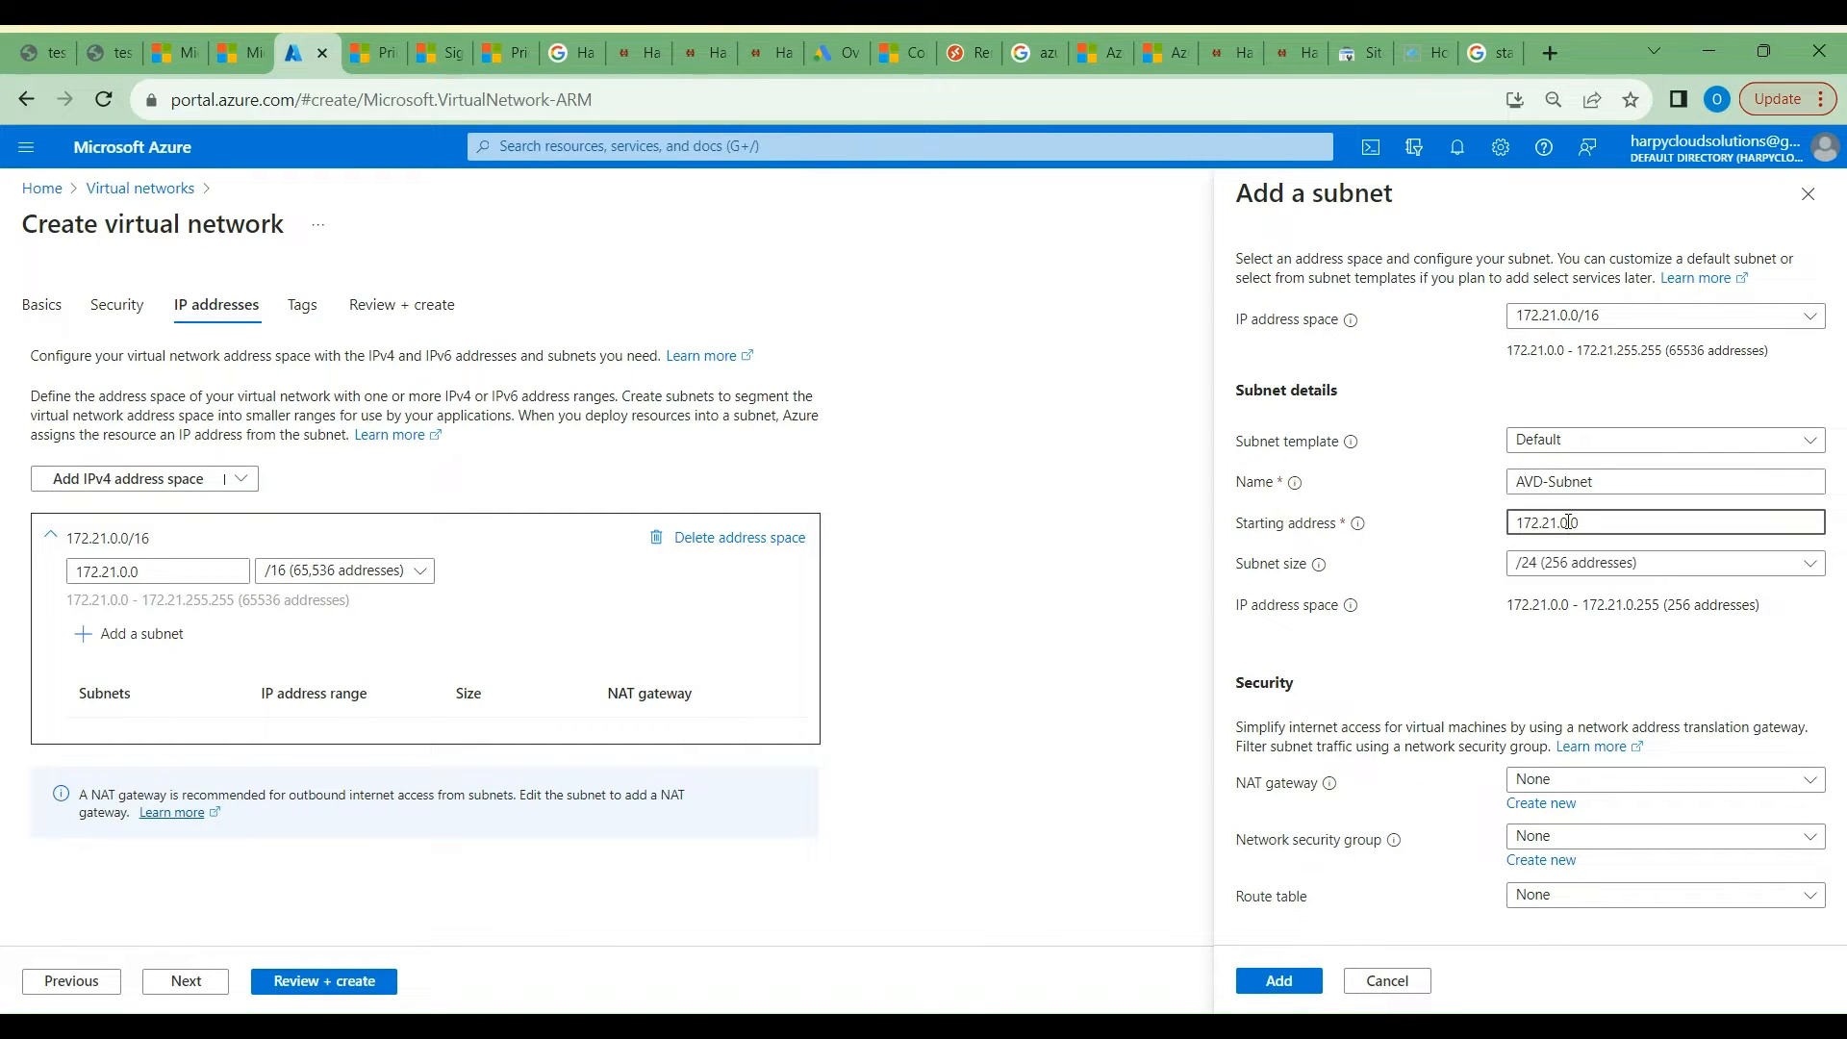
key("BackSpace")
type("2")
left_click(1285, 985)
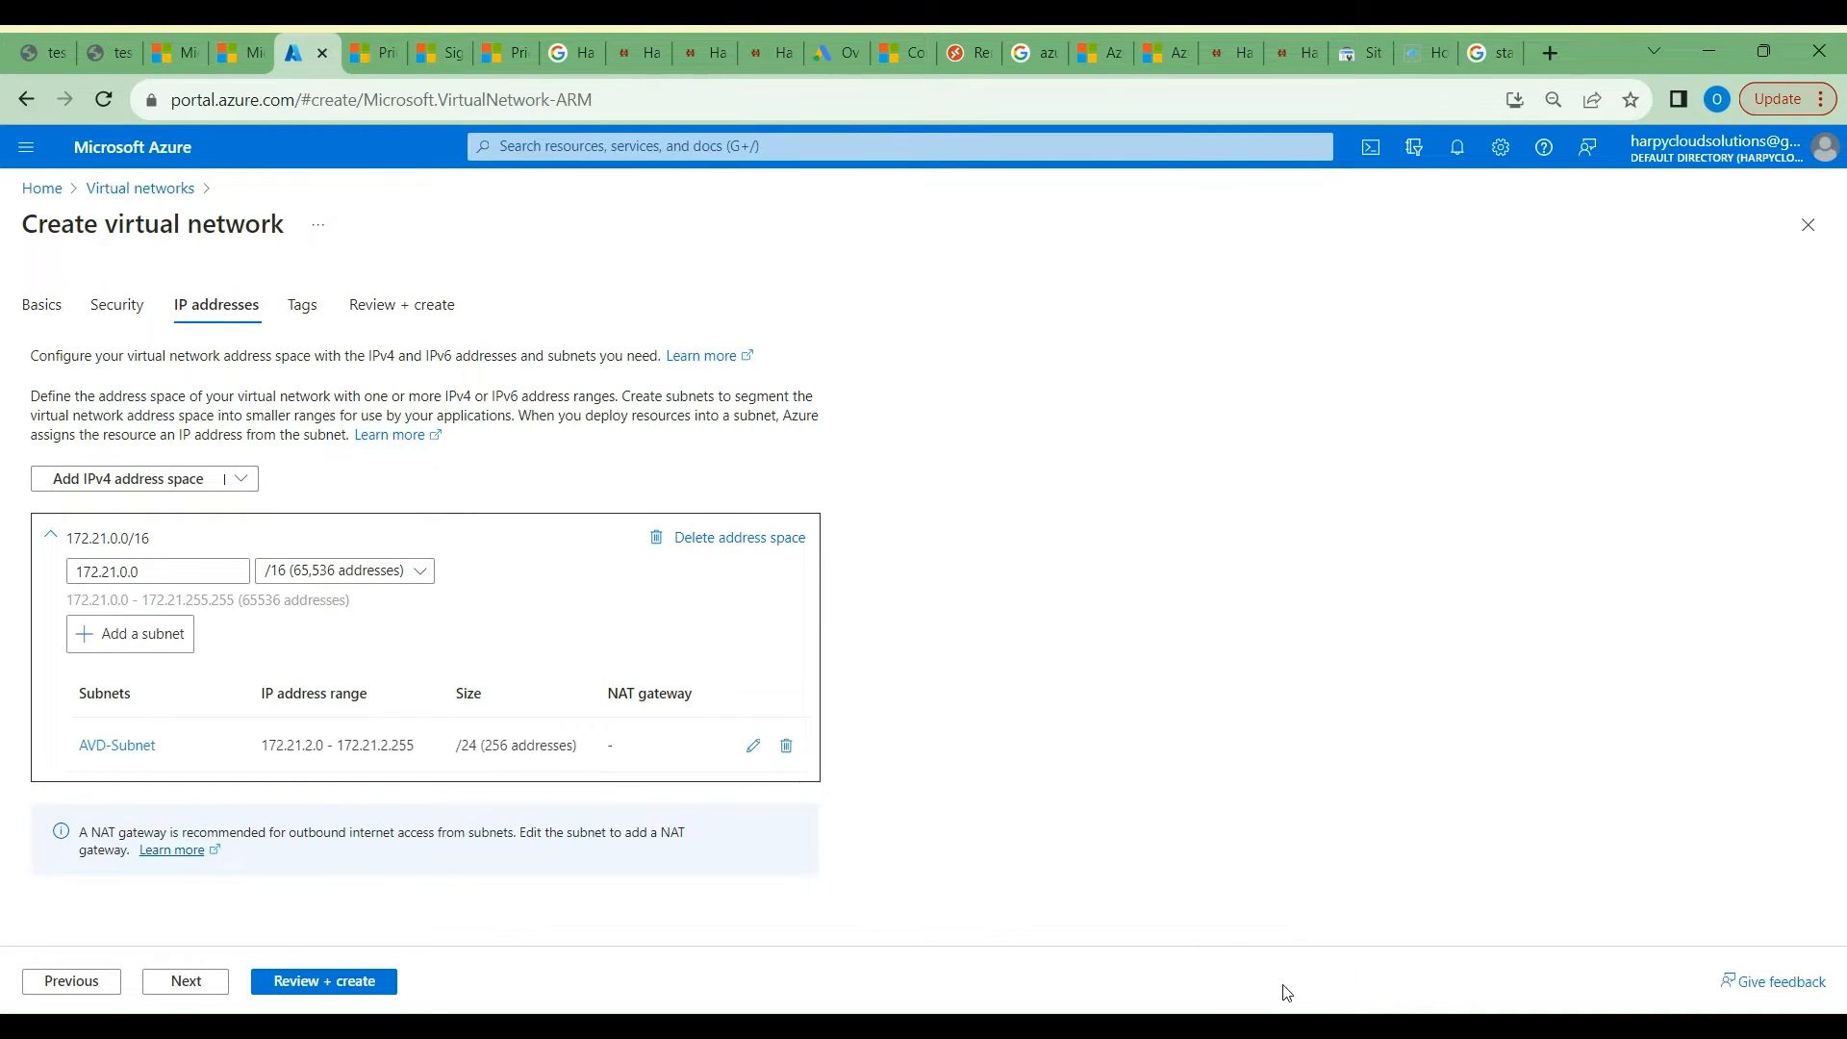
Step: Add a second subnet named PE-Subnet, with starting address 172.21.3.0 and size /24
left_click(103, 640)
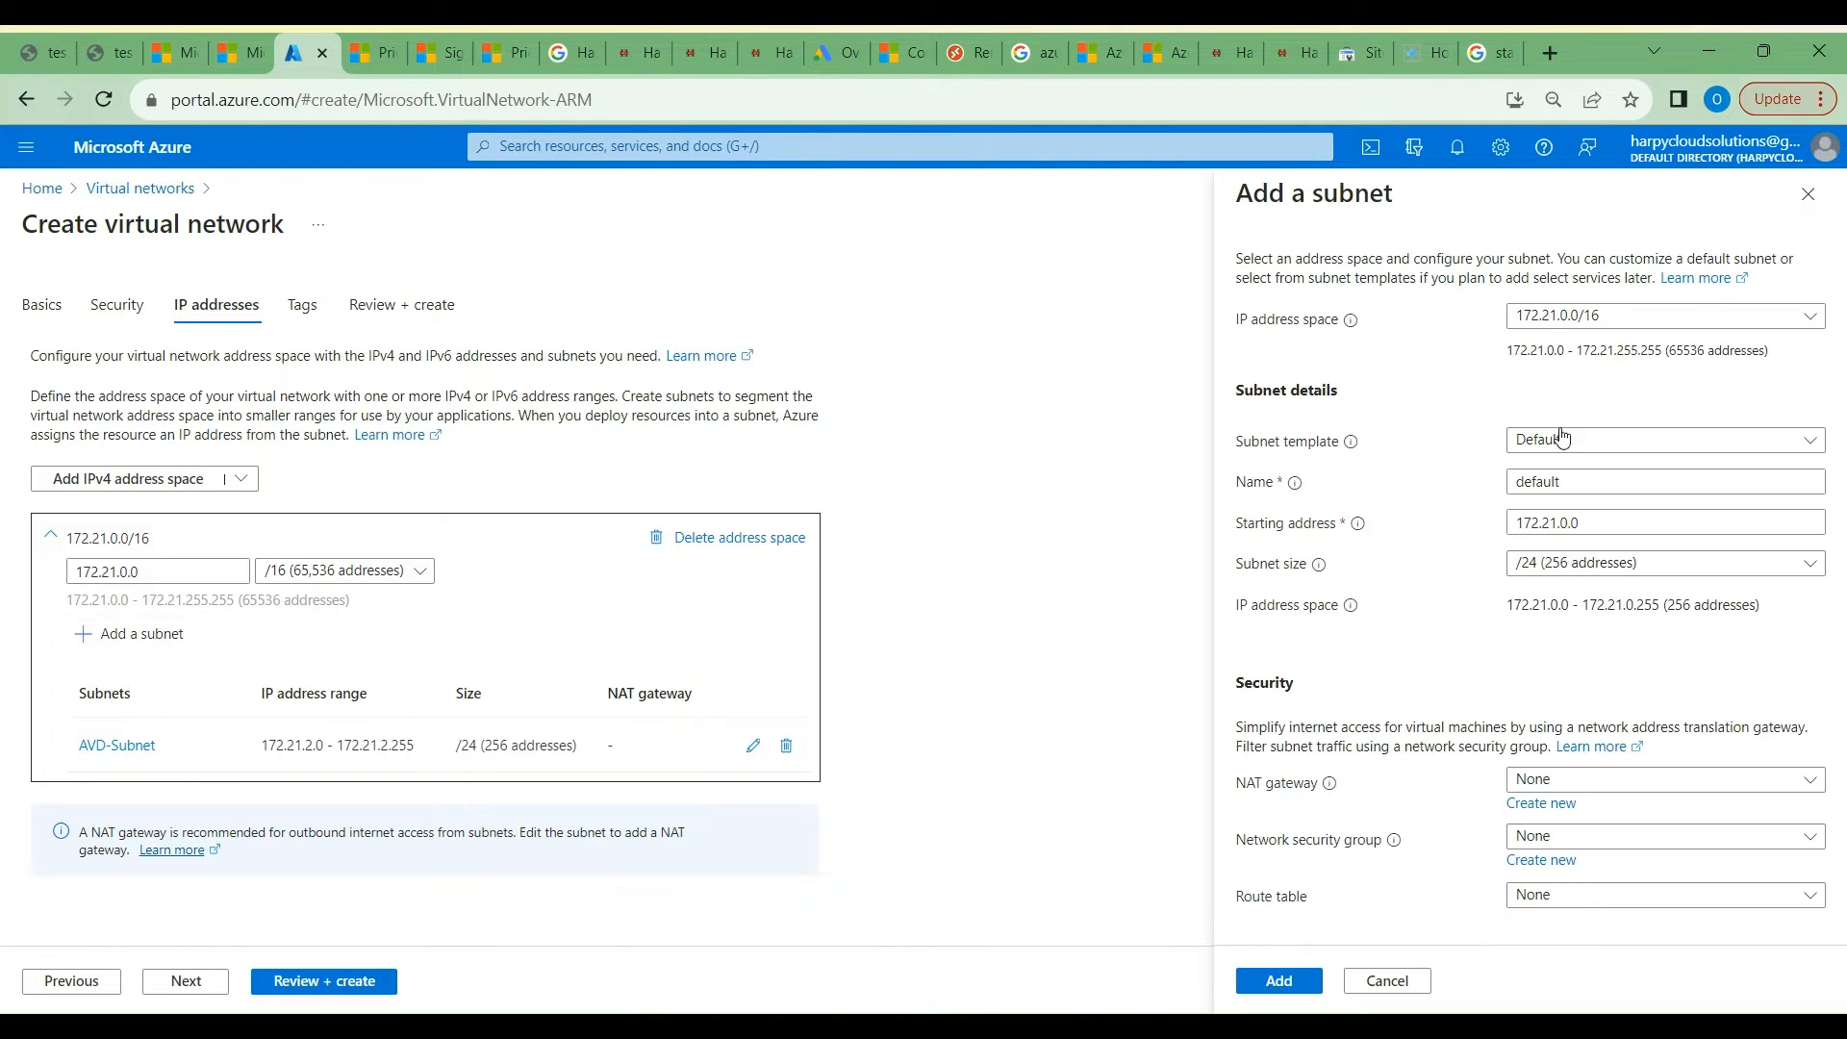
left_click(1535, 483)
double_click(1534, 483)
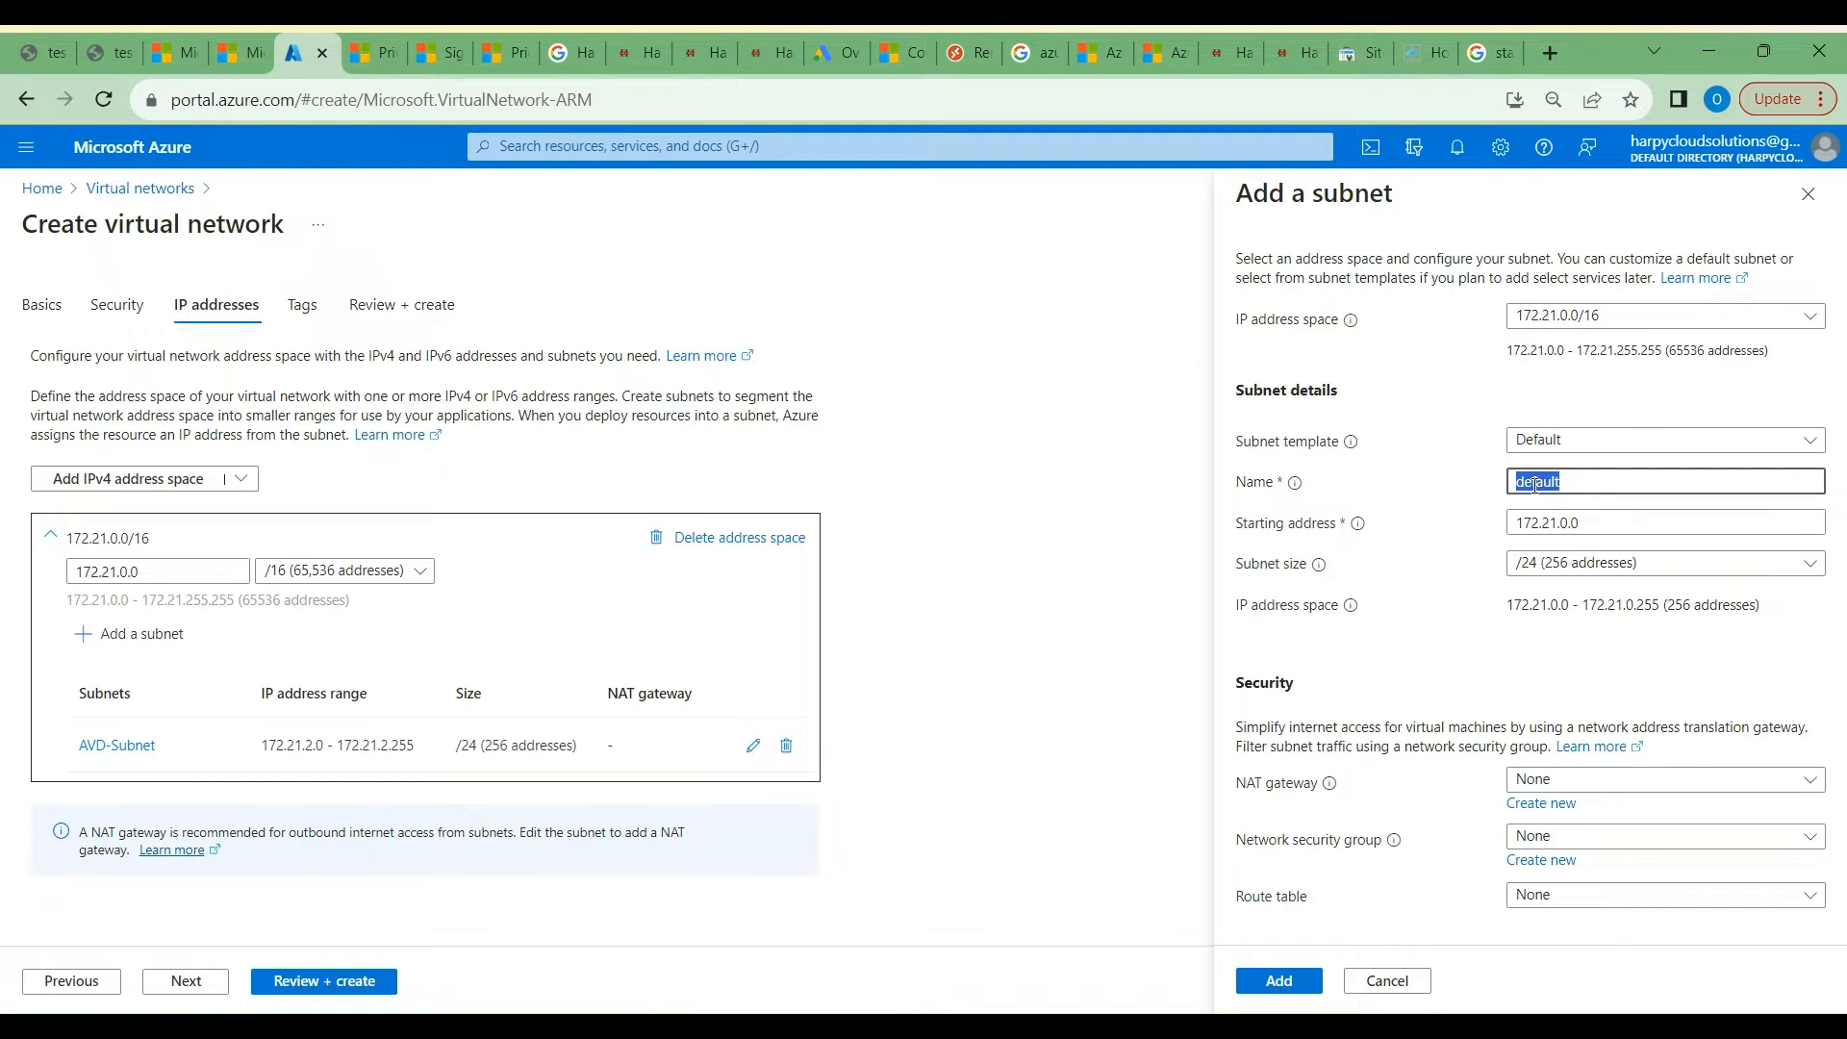
type("PE-Subnet")
left_click(1561, 515)
key("BackSpace")
type("3")
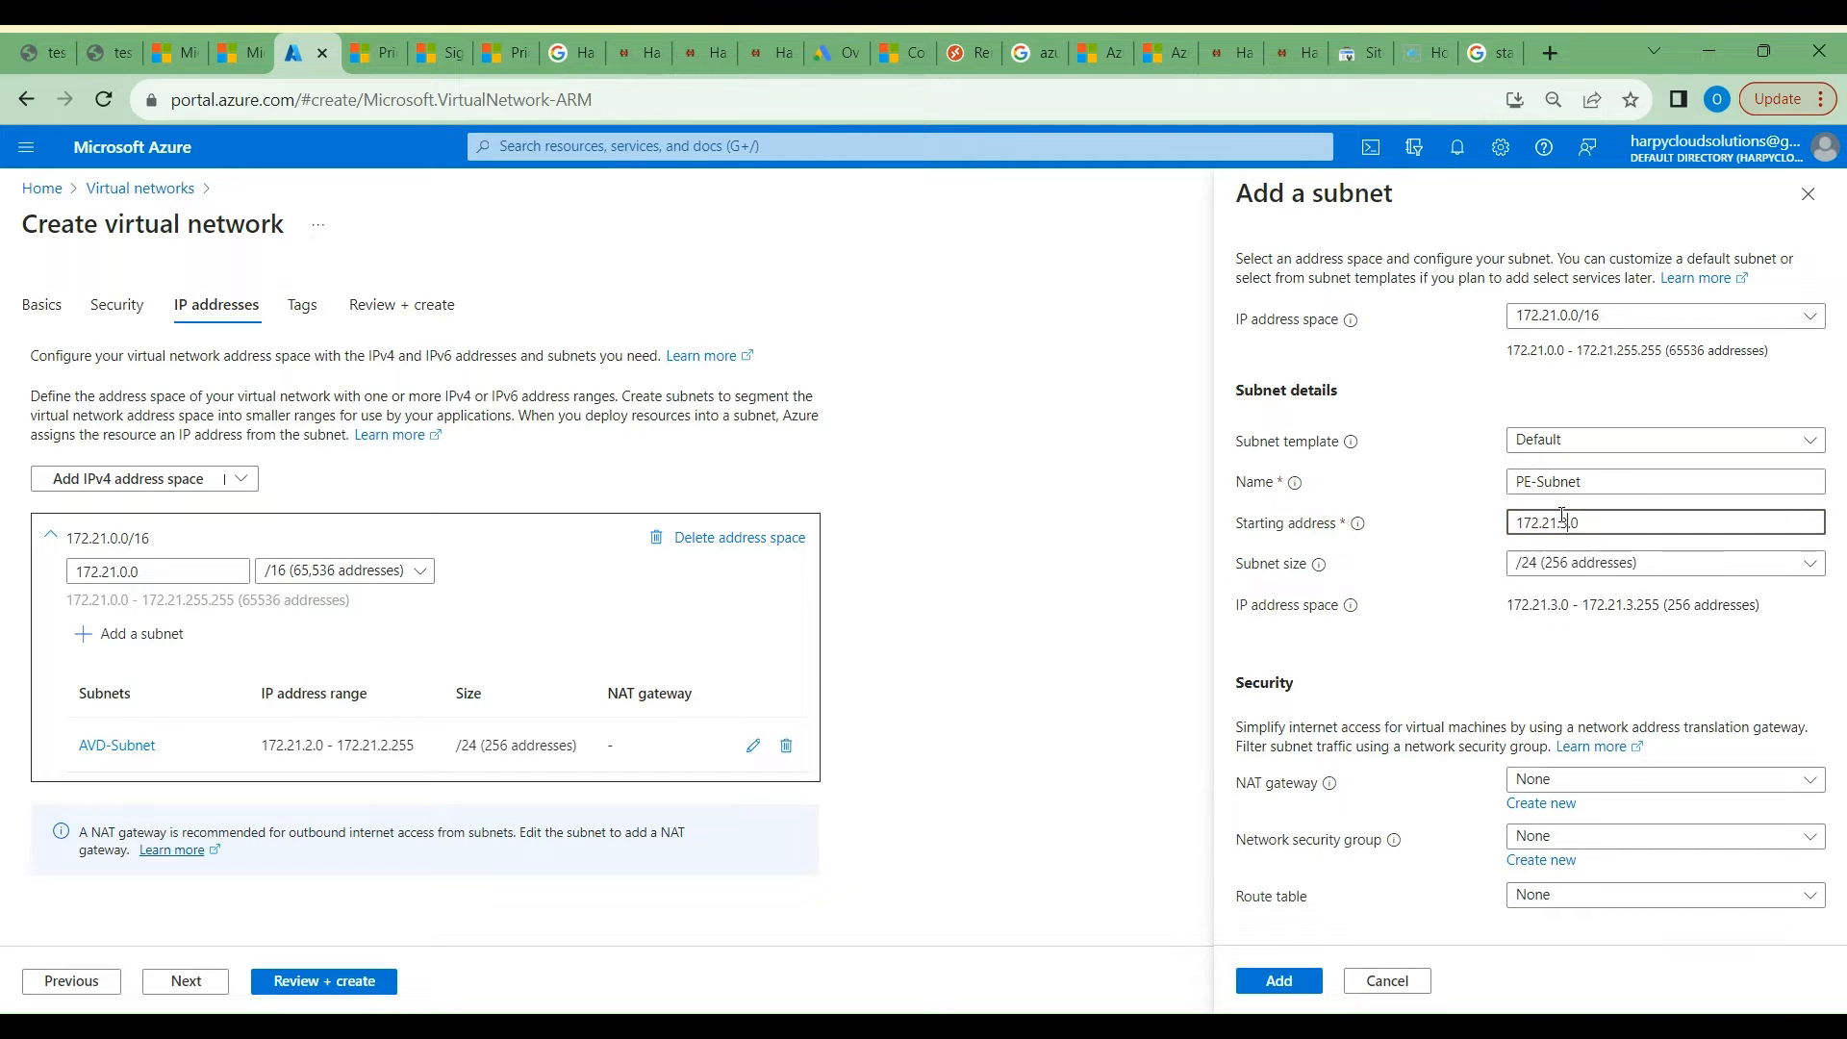
left_click(1286, 982)
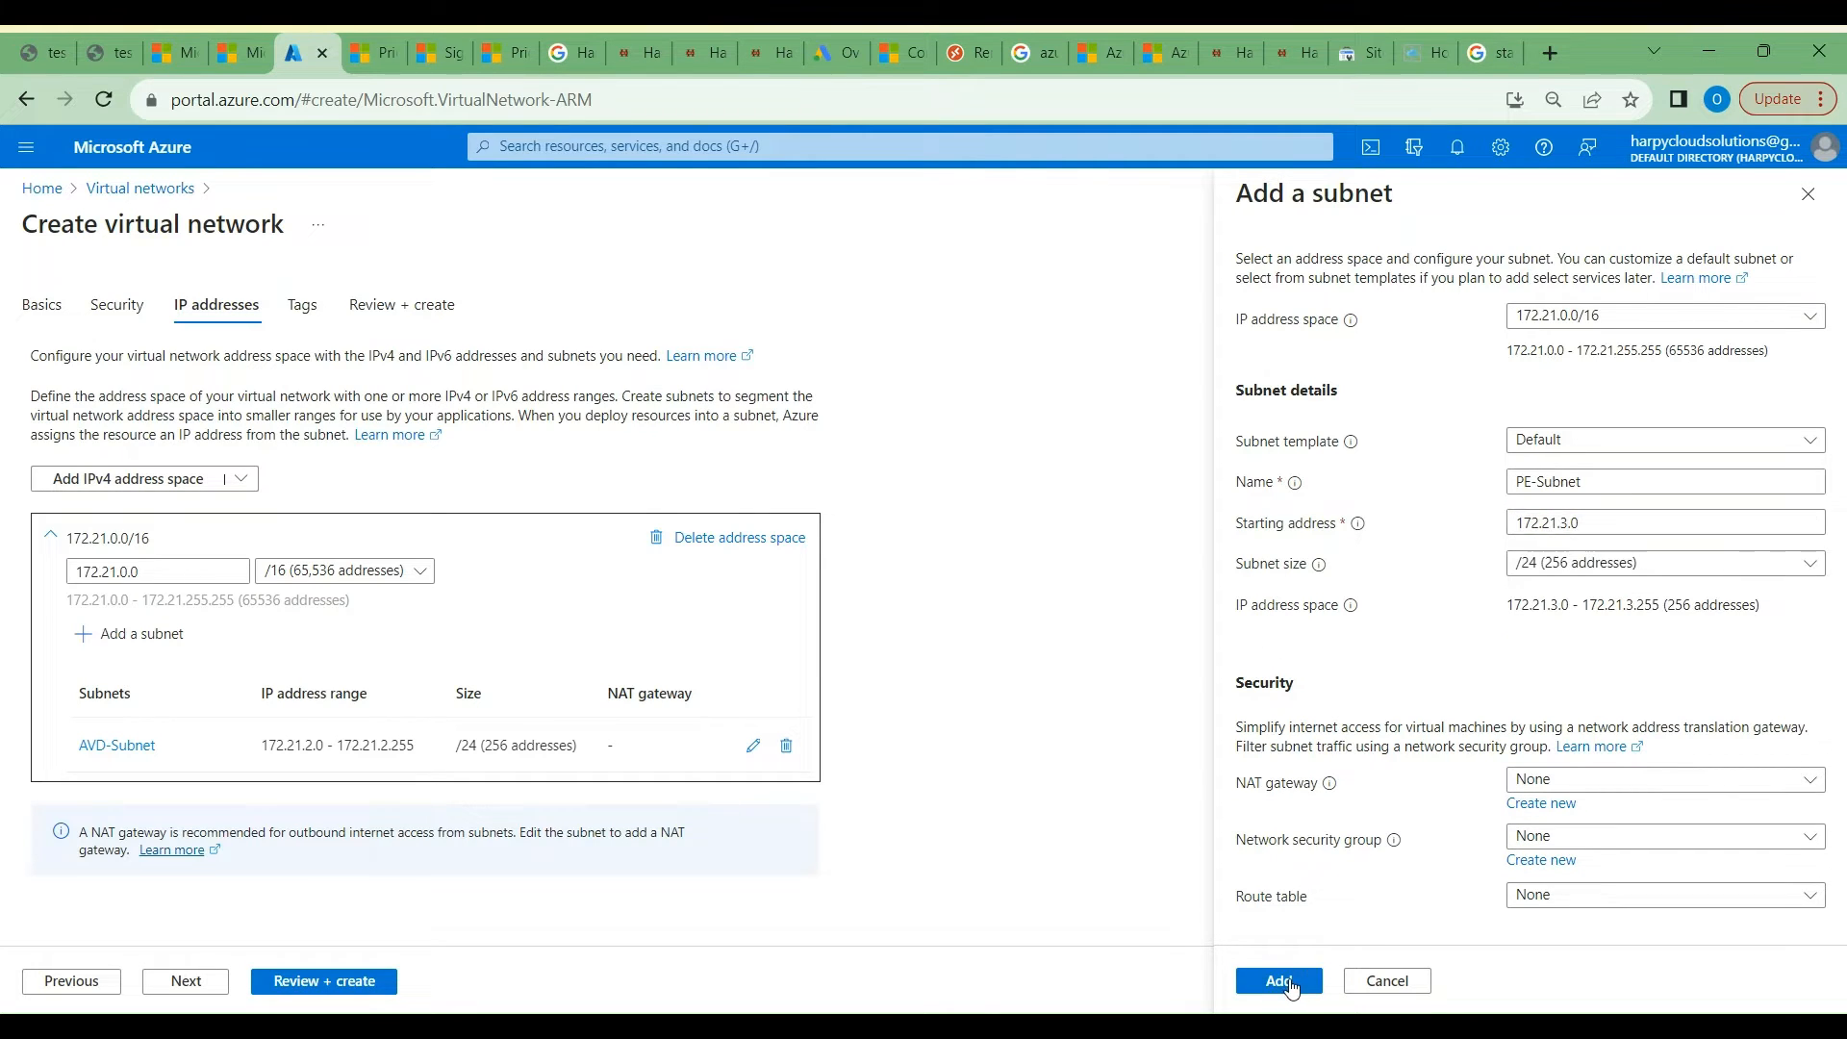
Step: Review the AVD-VNet configuration with its two subnets and create the virtual network
scroll(869, 746, "down", 2)
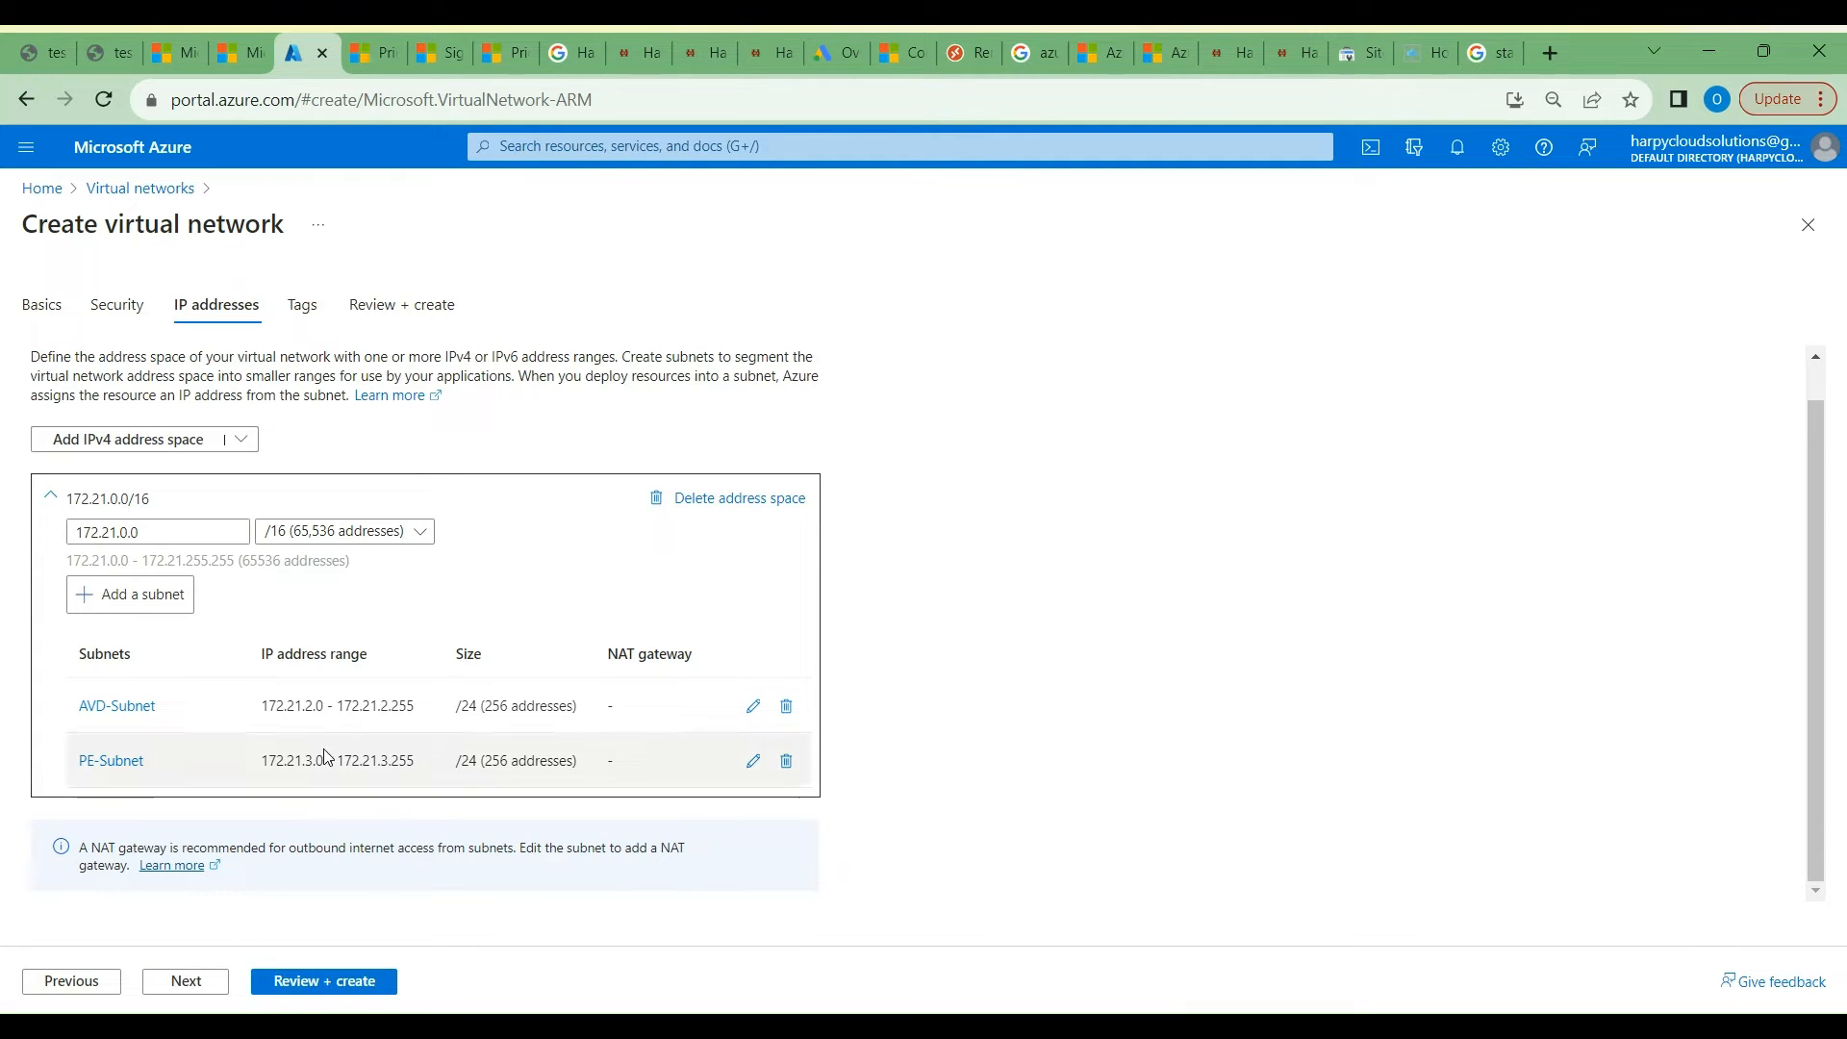
left_click(295, 994)
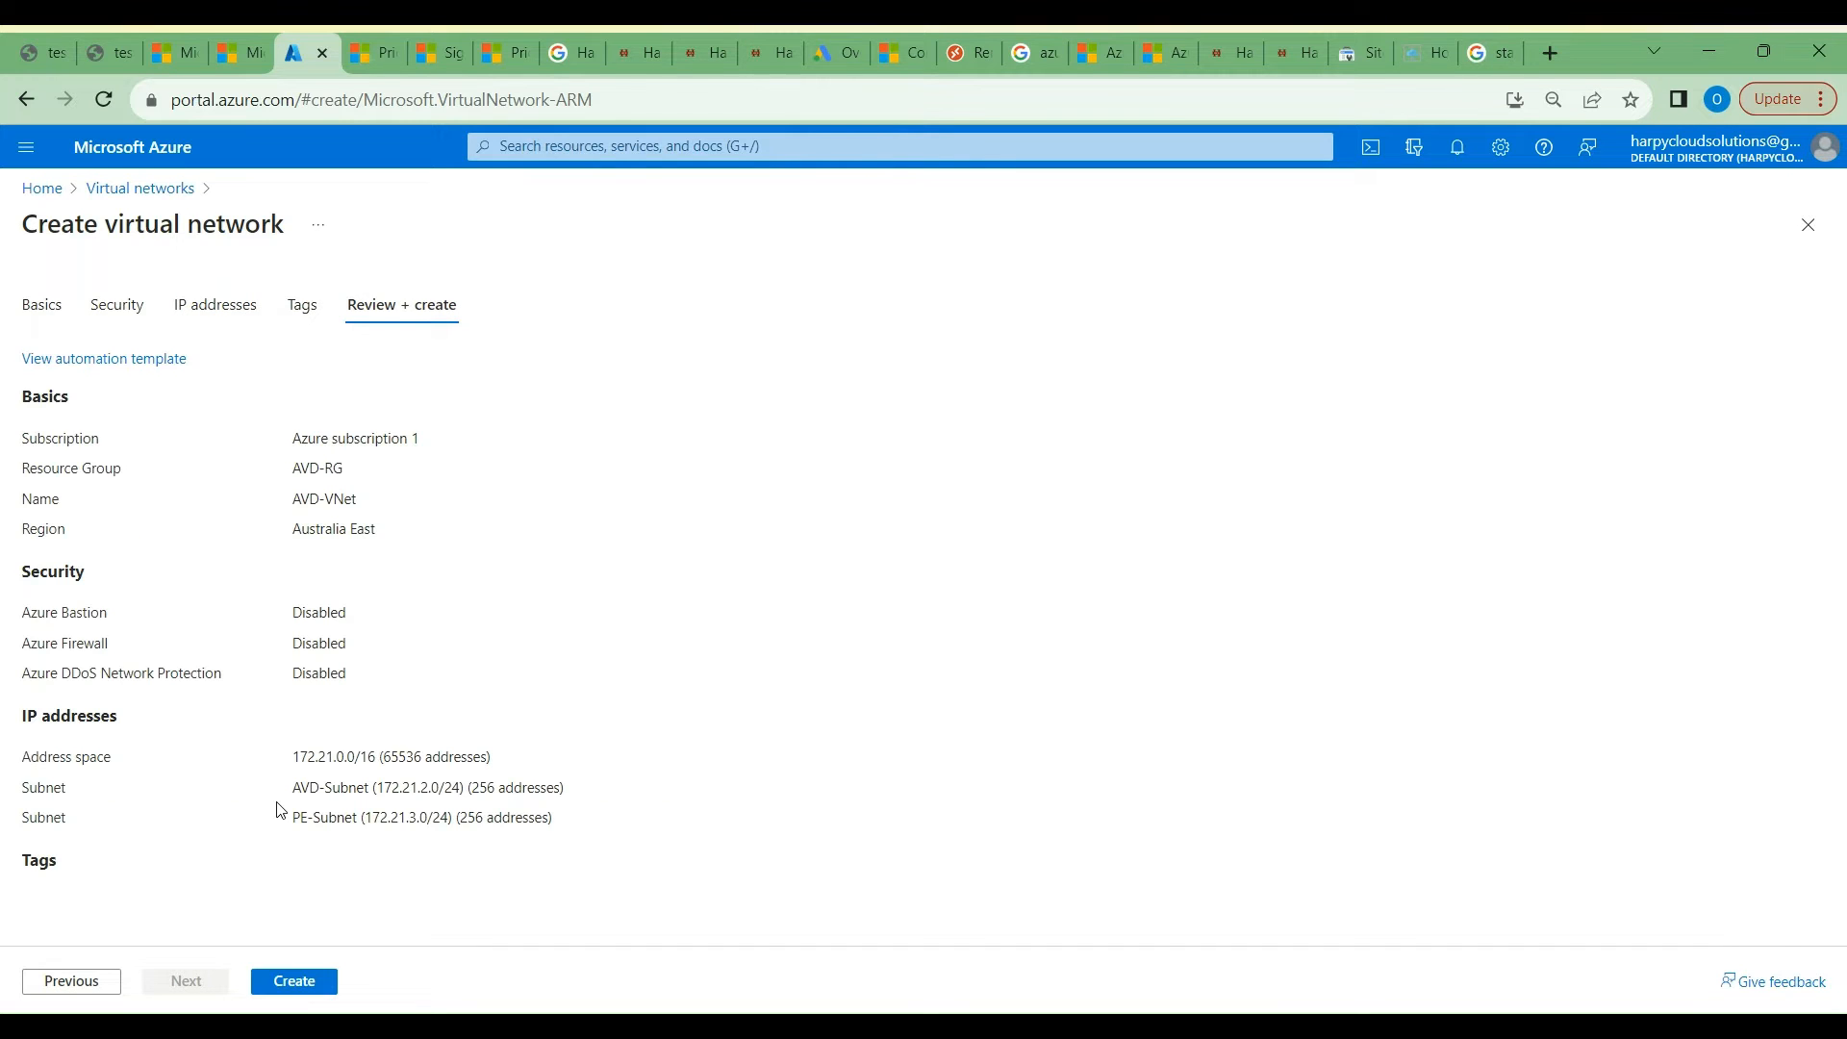
left_click(292, 994)
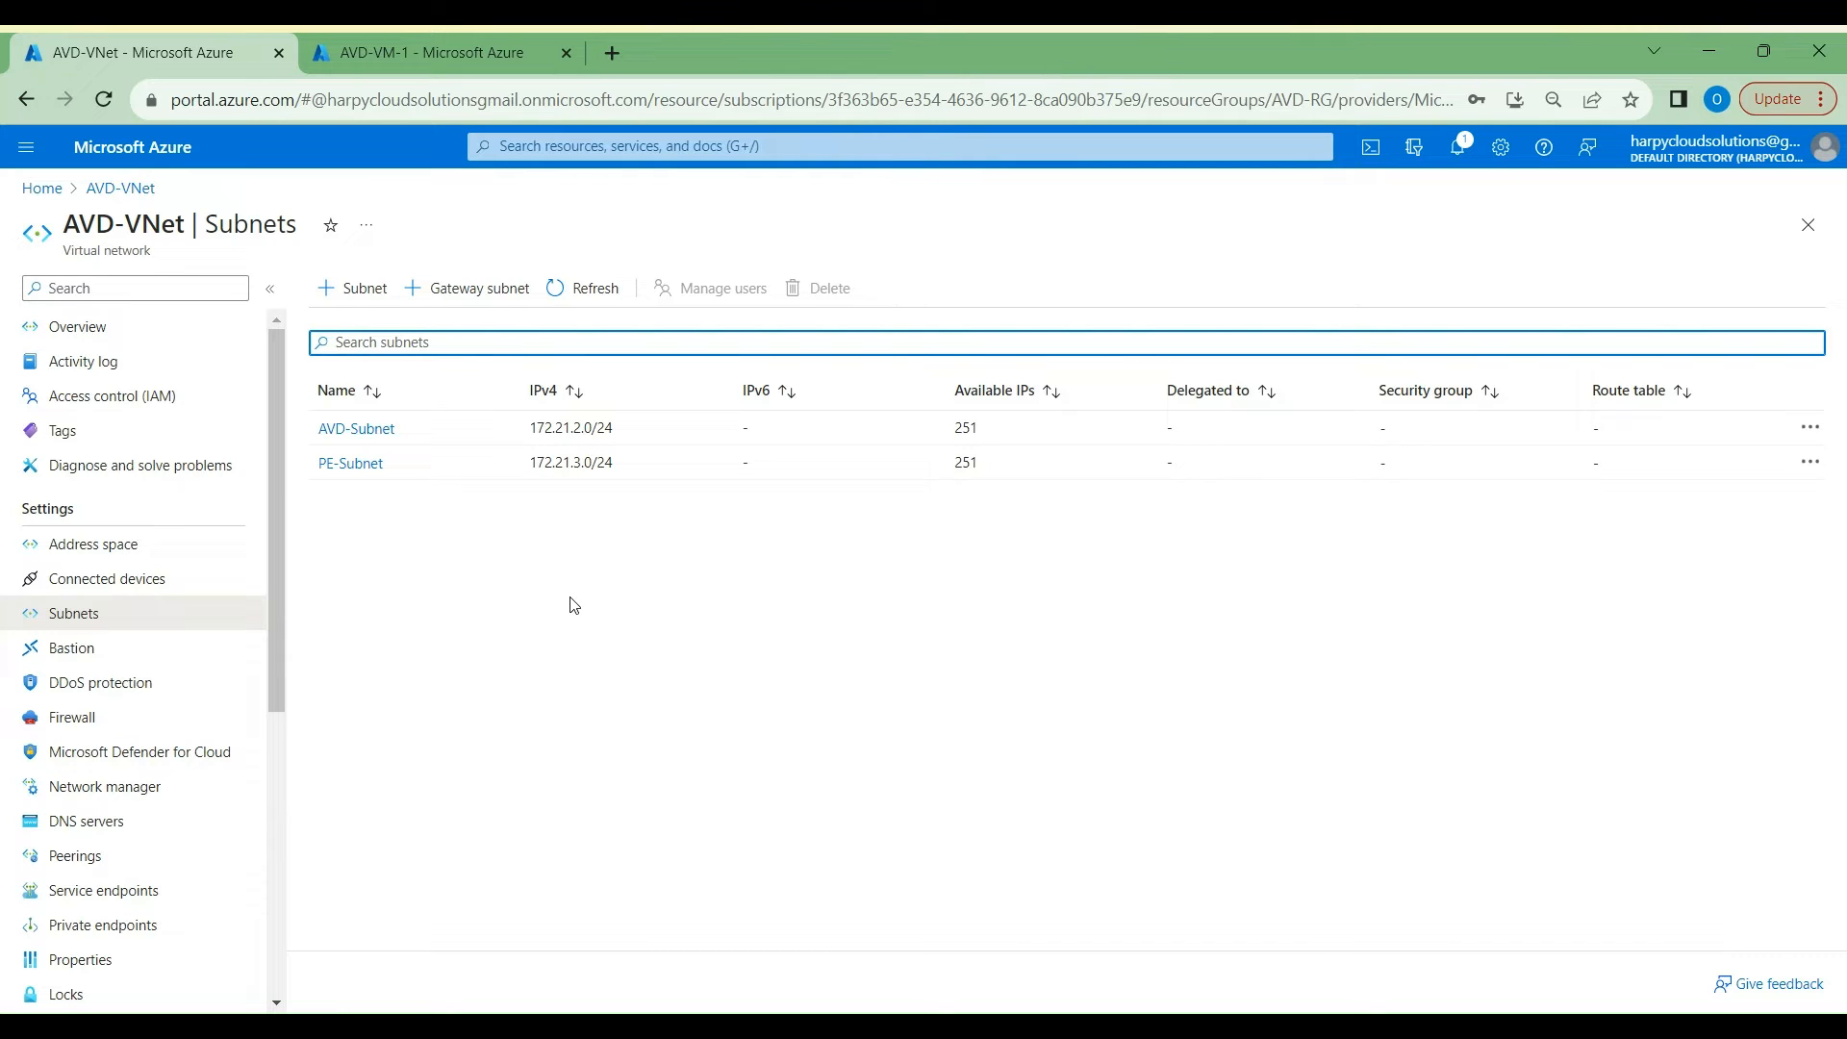
Step: Start a new Azure Virtual Desktop host pool, assign it to resource group AVD-RG and name it AVD-Hostpool
left_click(609, 146)
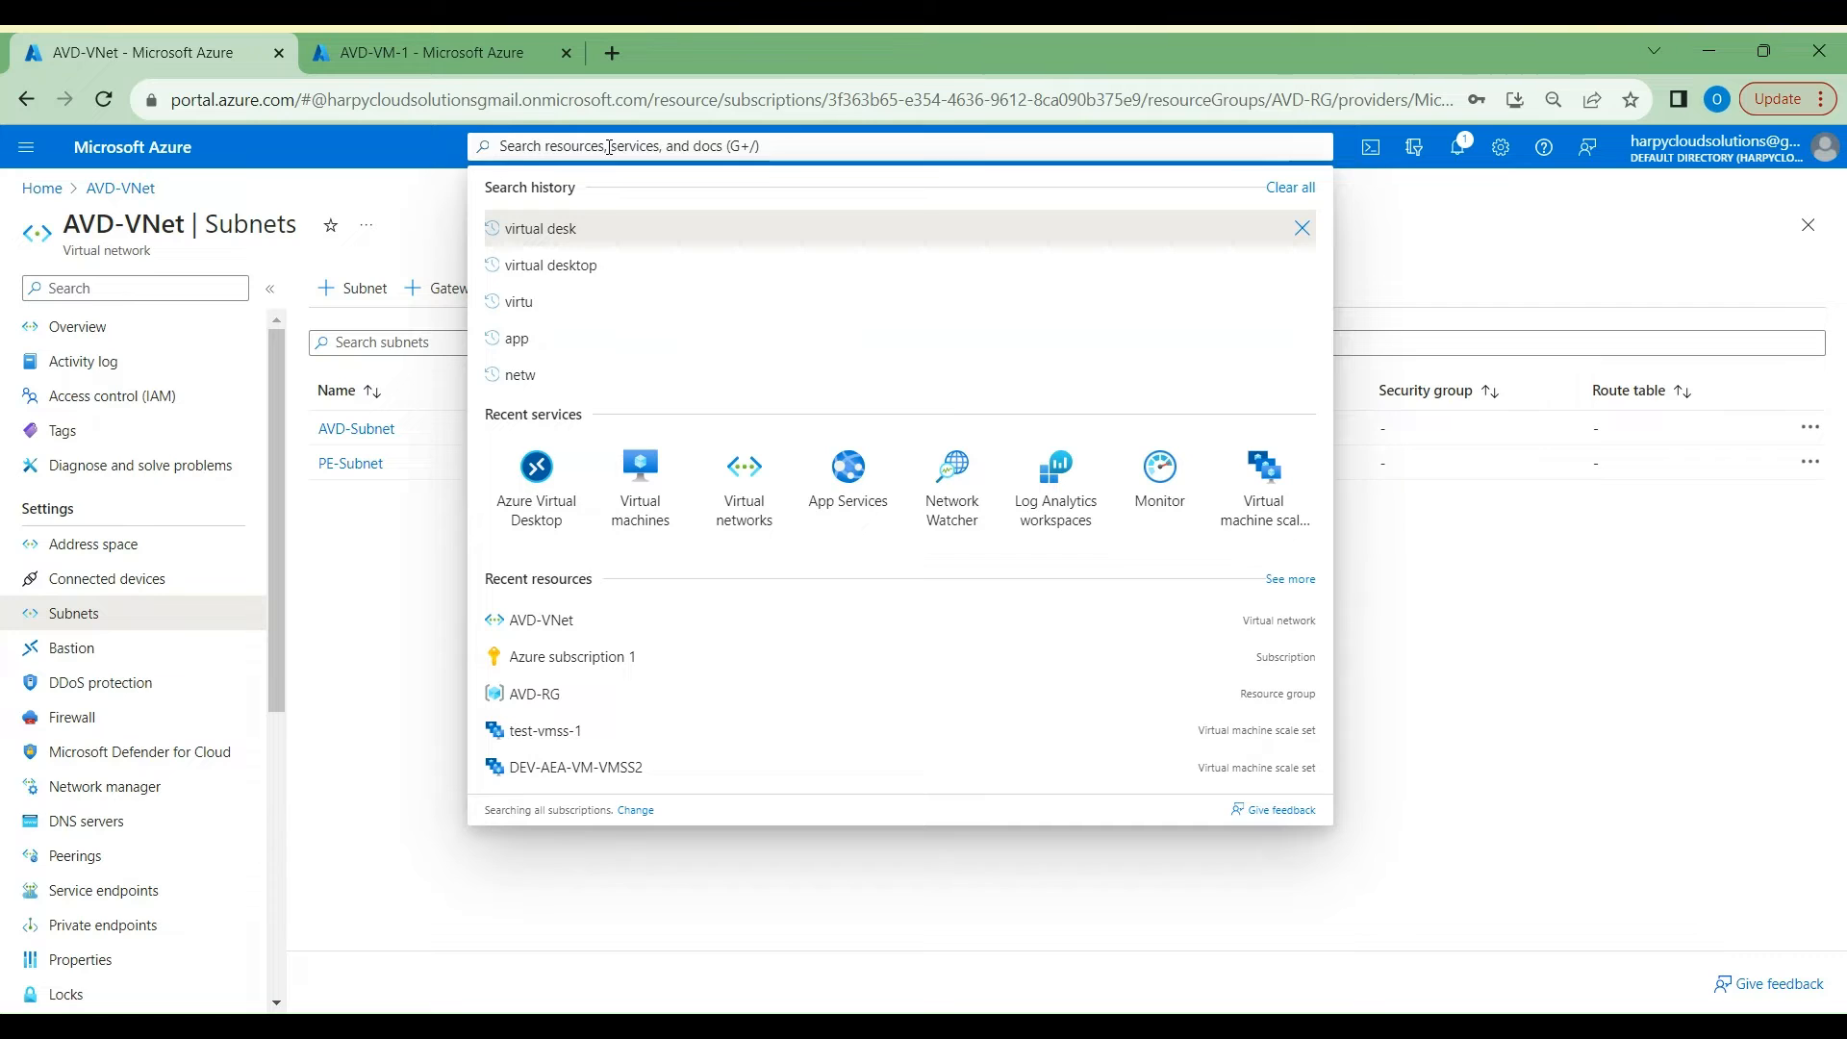
type("virtual desktop")
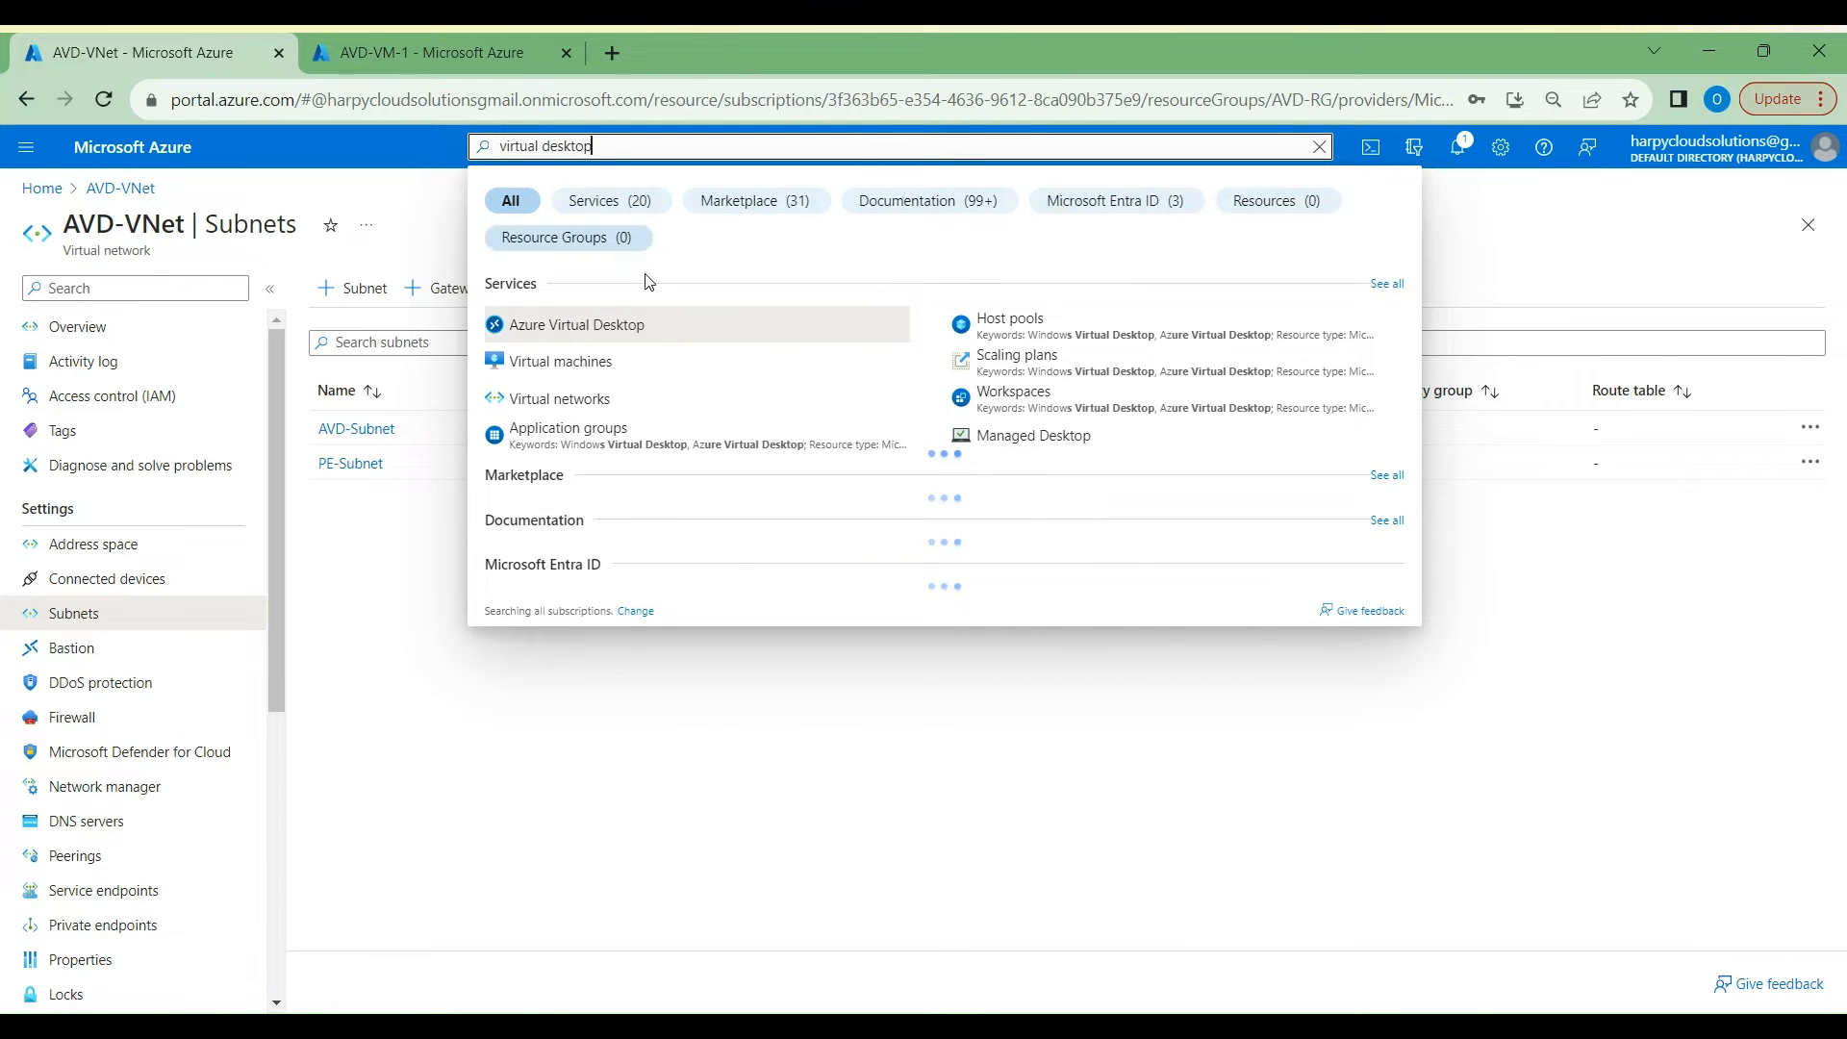
left_click(577, 327)
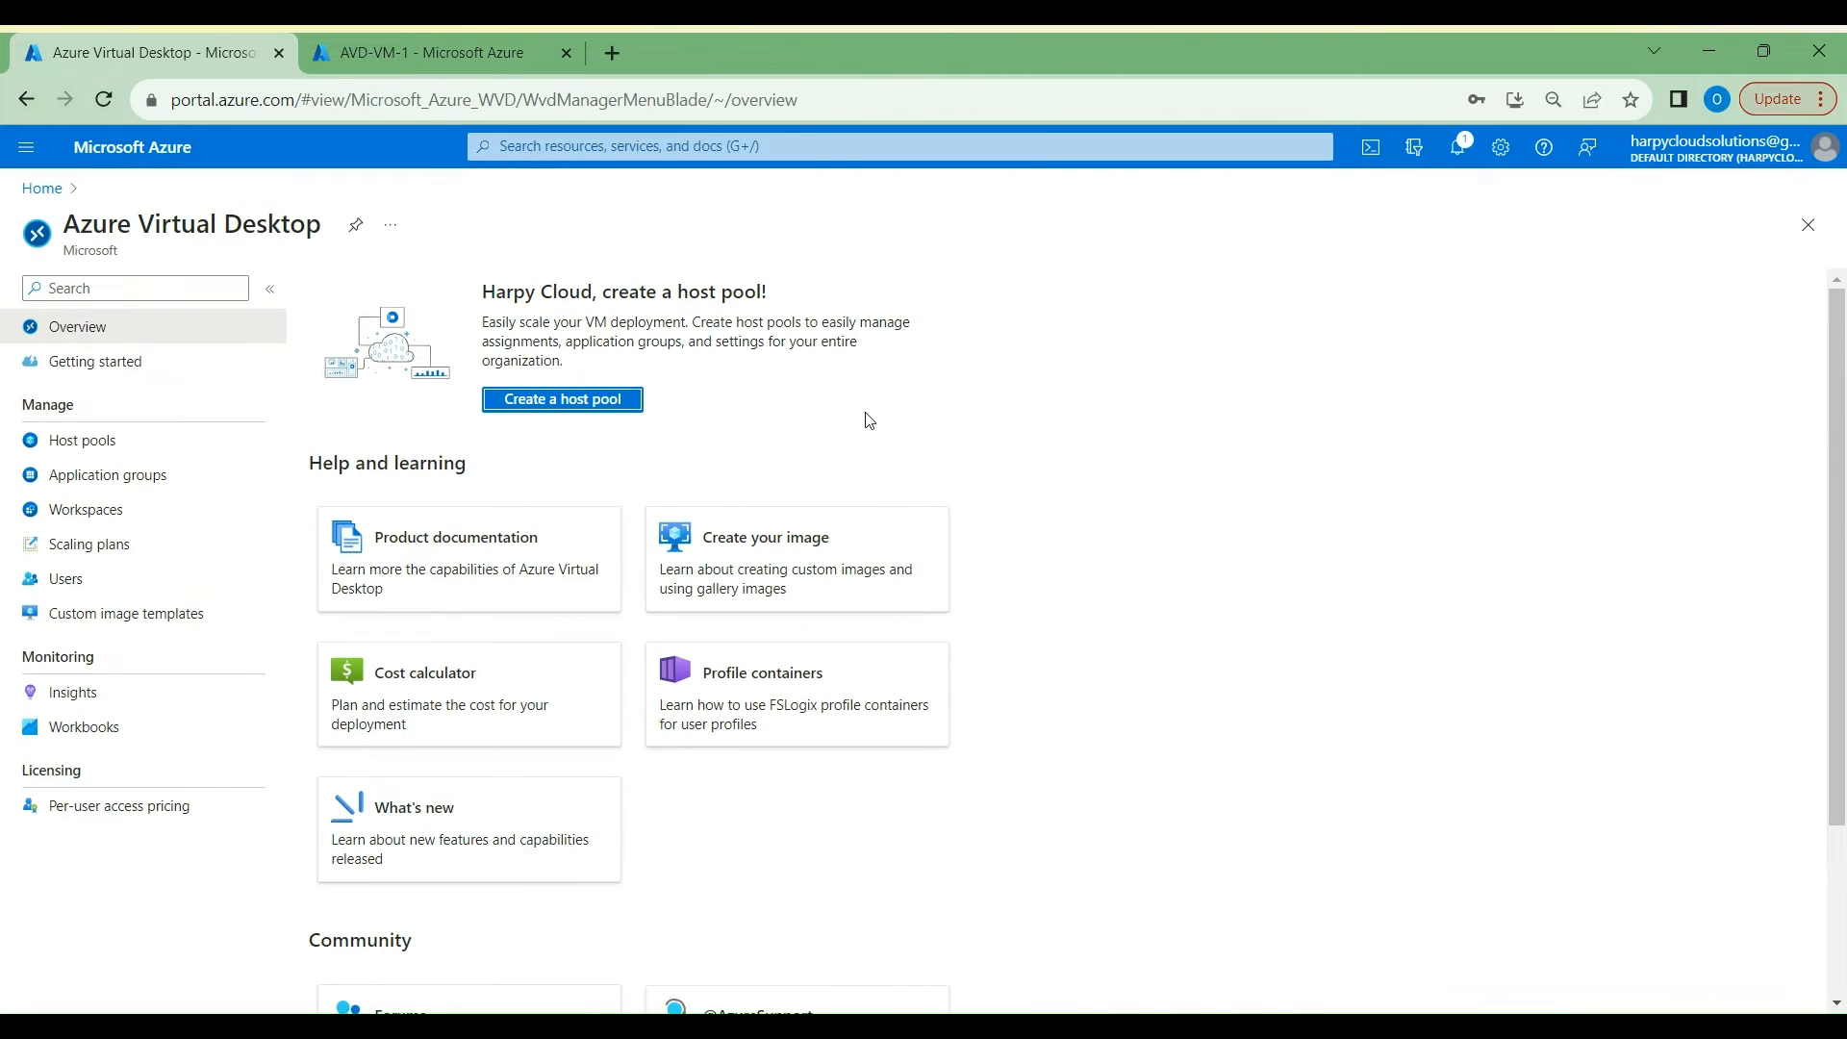
left_click(603, 400)
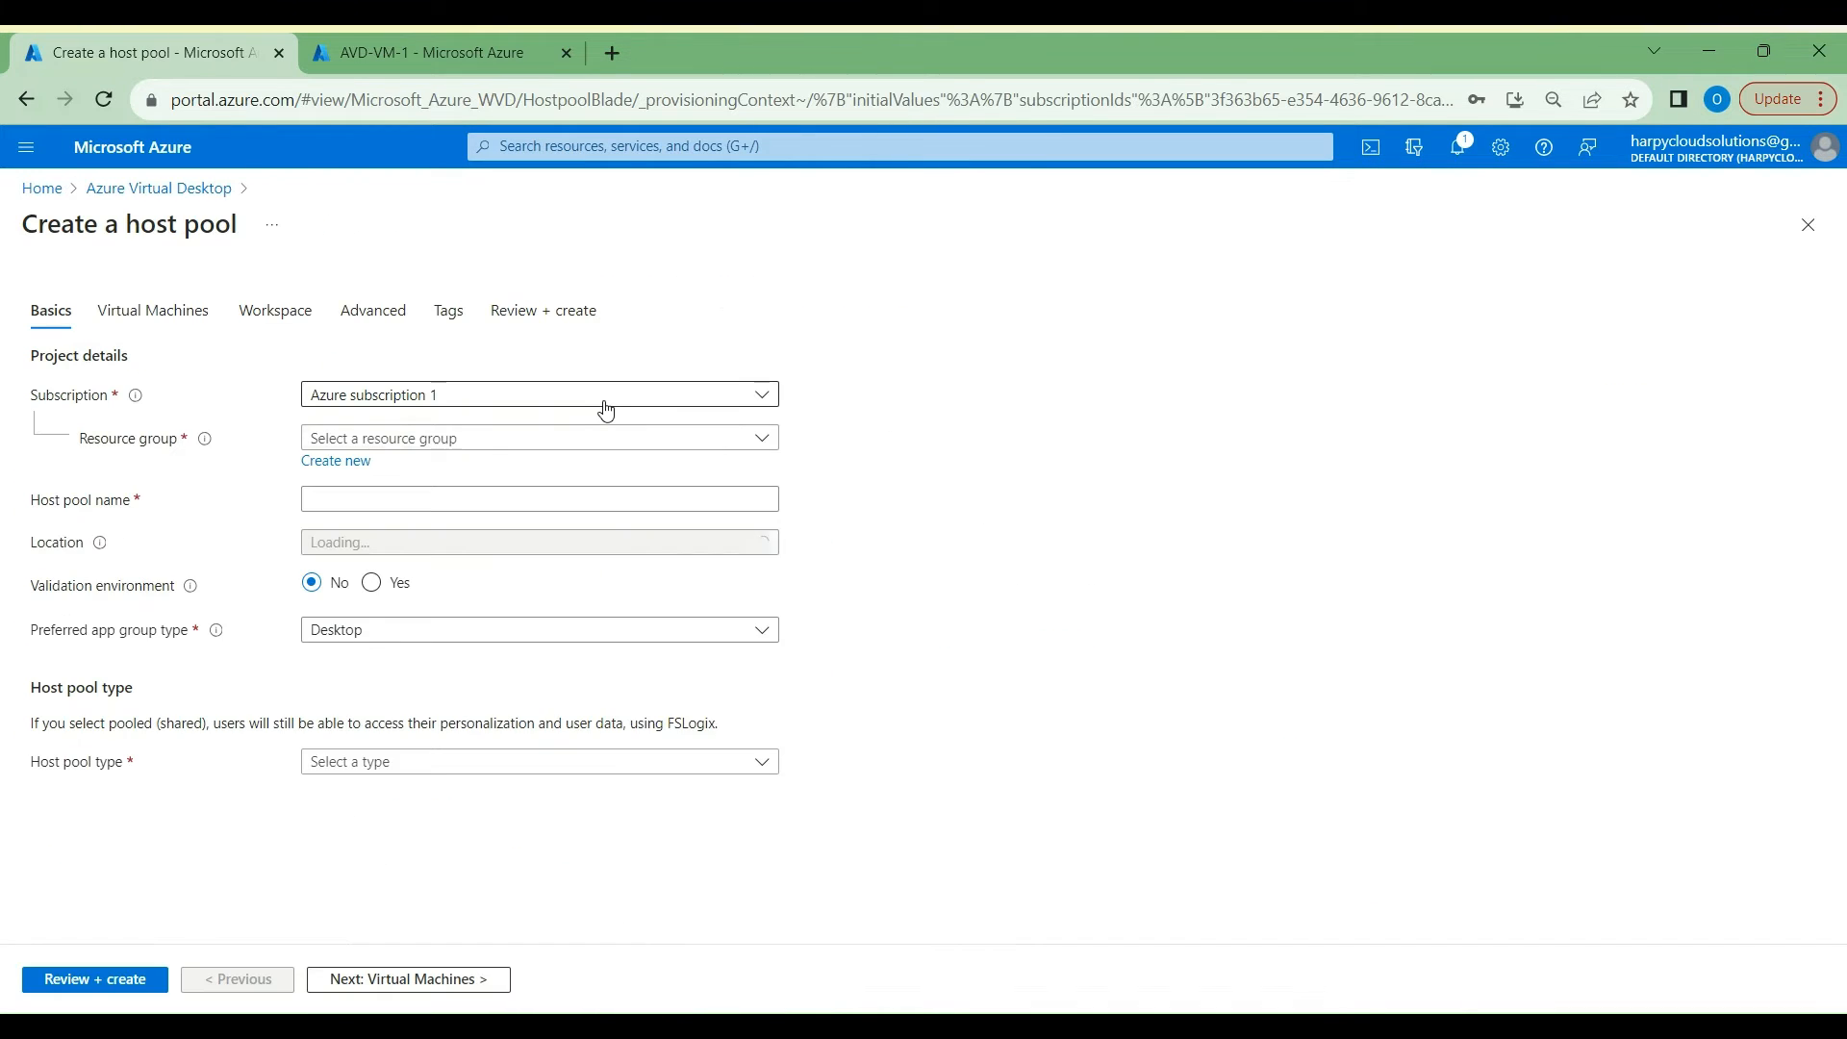
left_click(377, 440)
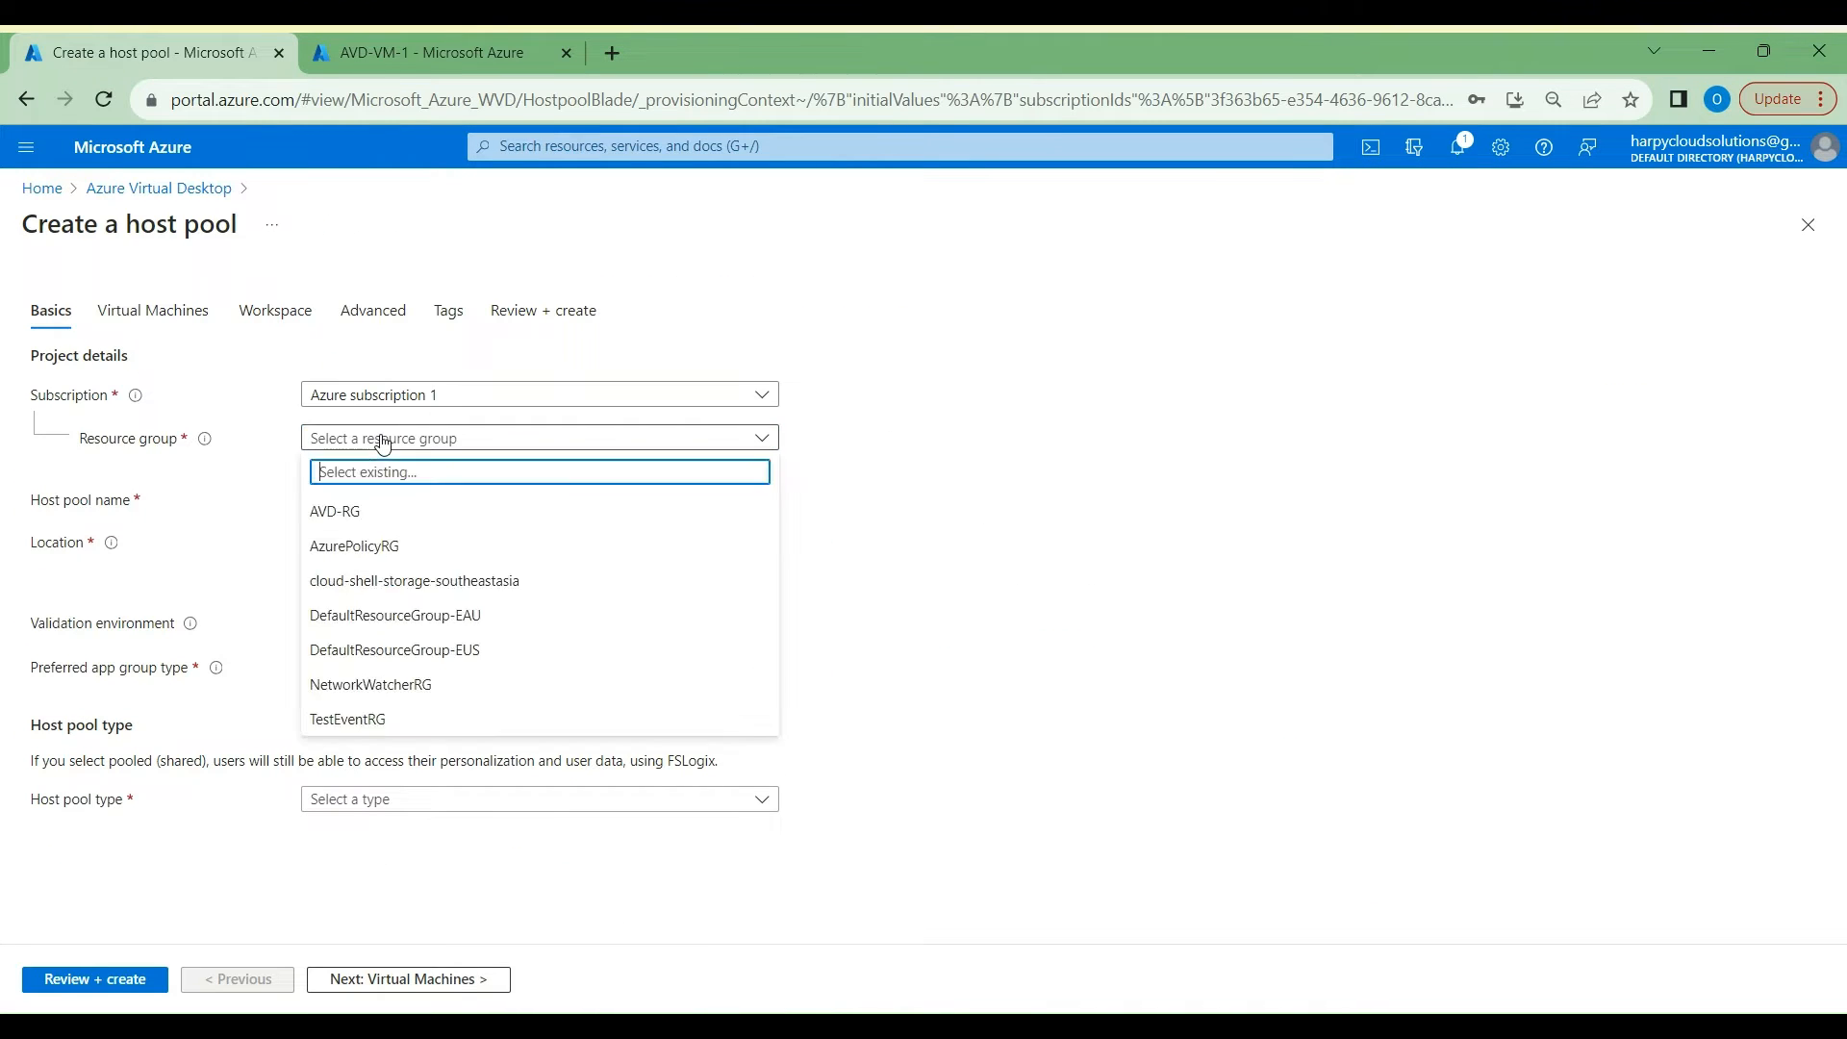
left_click(332, 511)
left_click(356, 503)
type("AVD-")
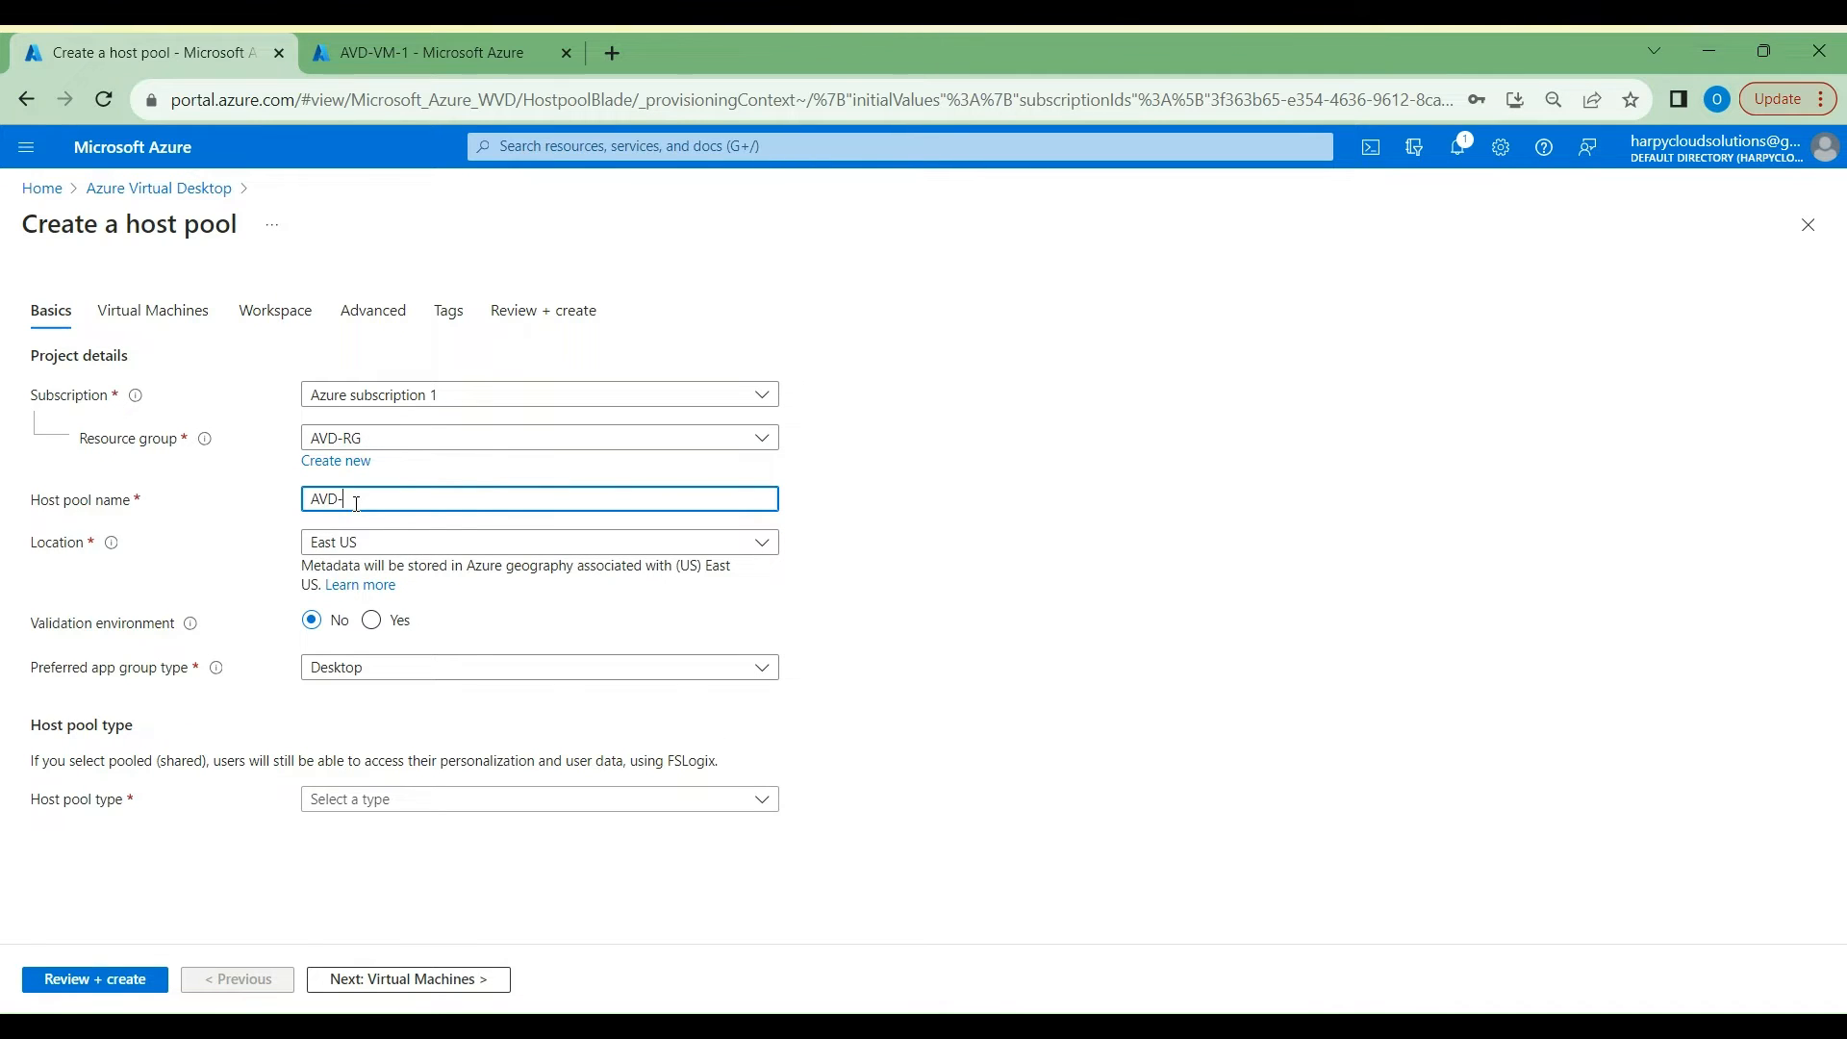
type("Hostpool")
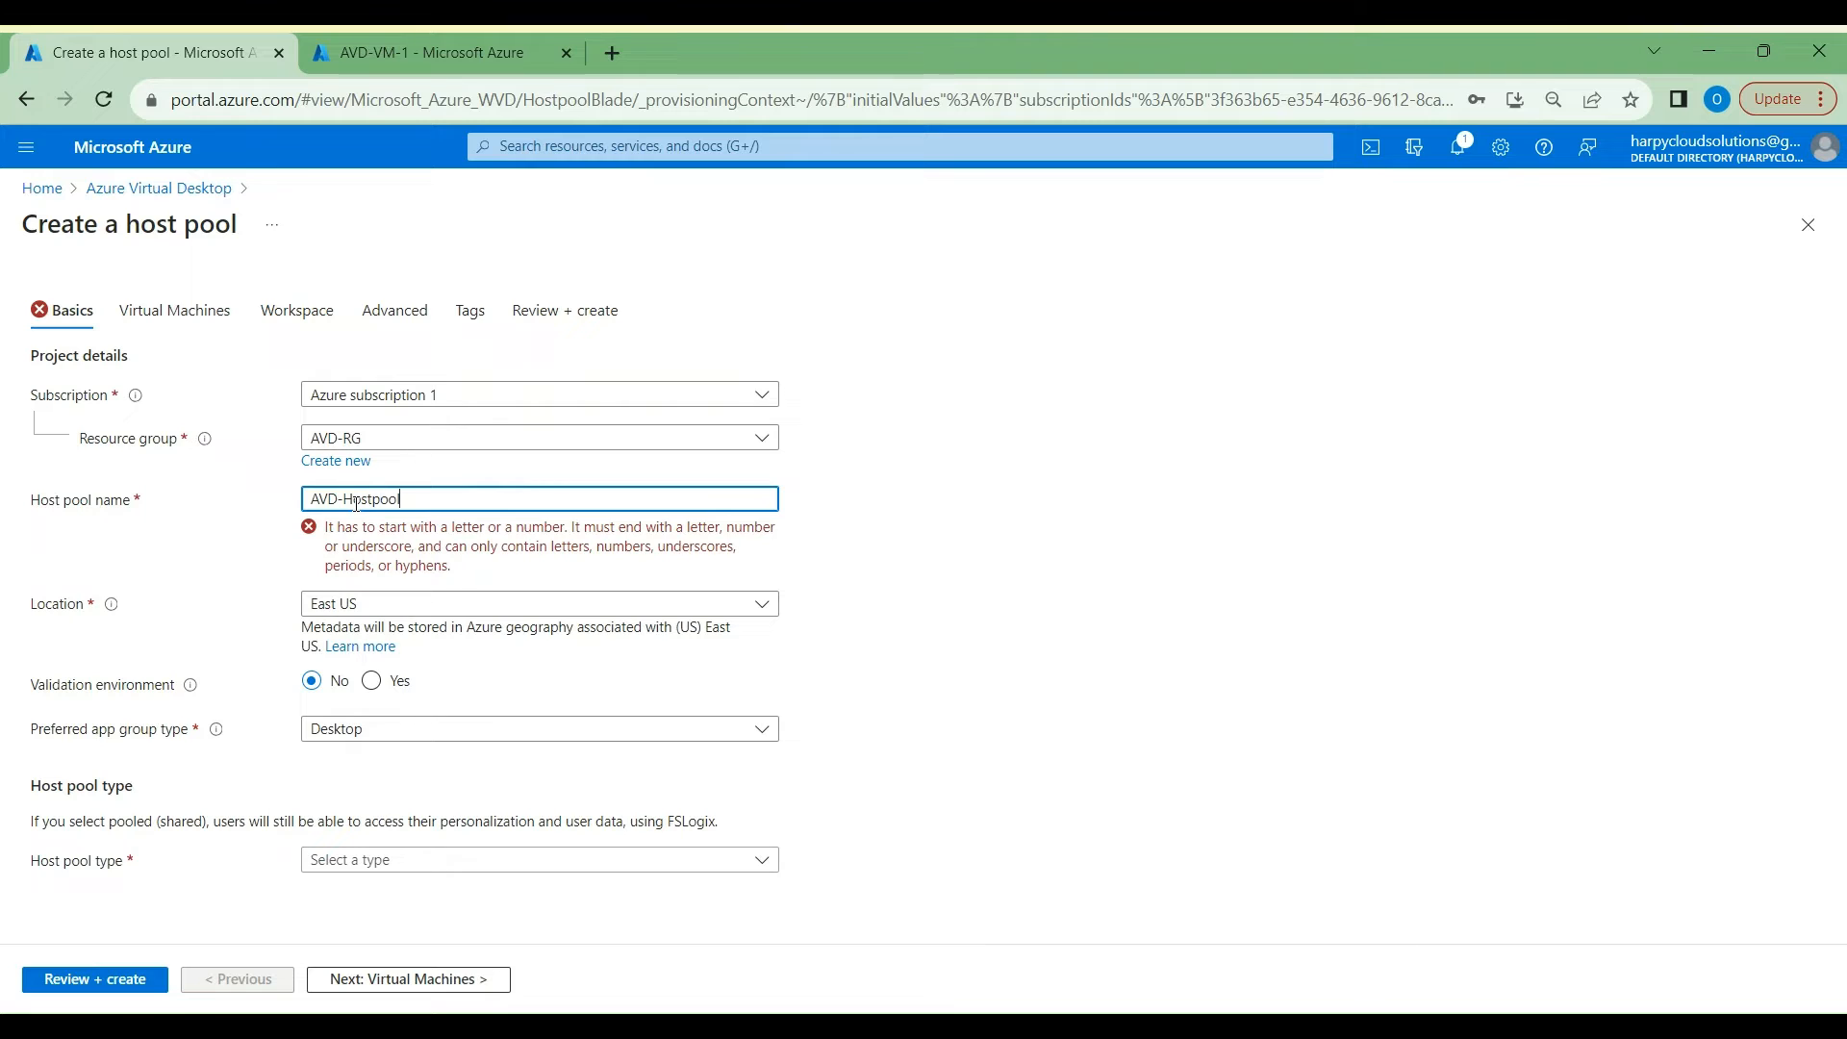
Step: Set the host pool's location to Australia East and its host pool type to Pooled
left_click(552, 544)
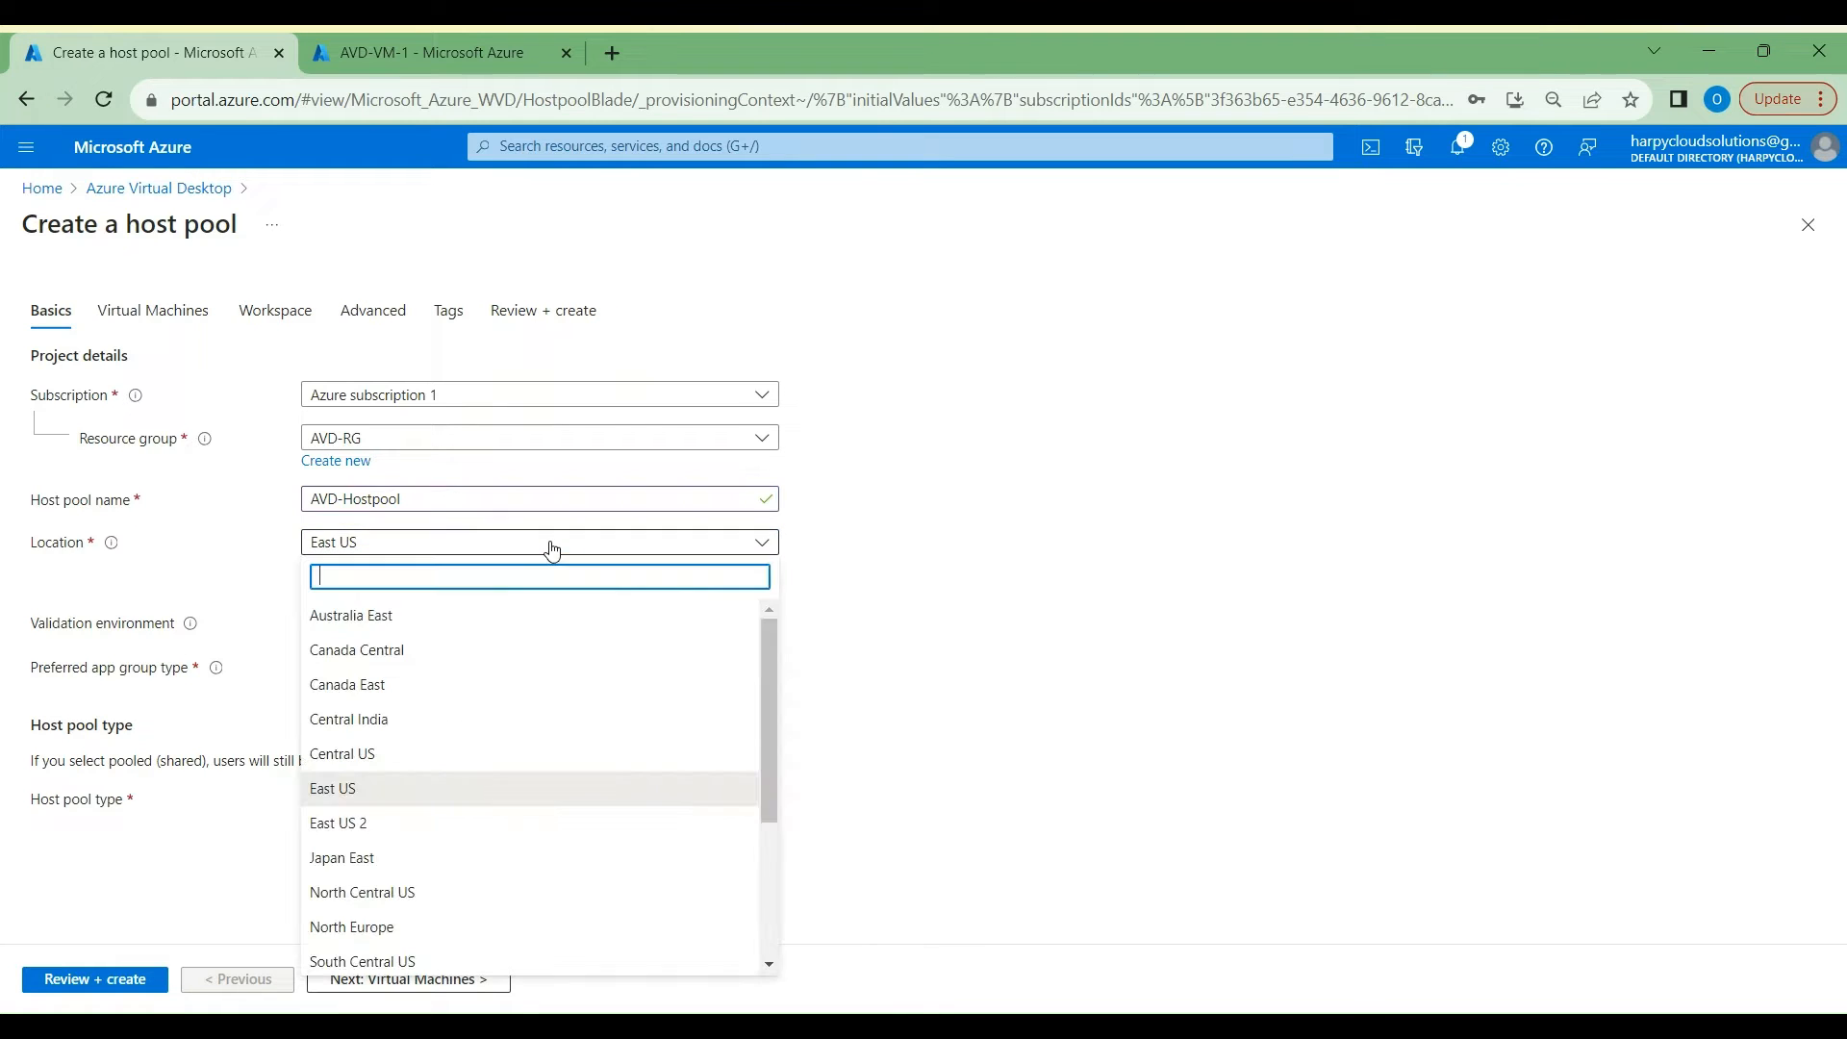
left_click(417, 614)
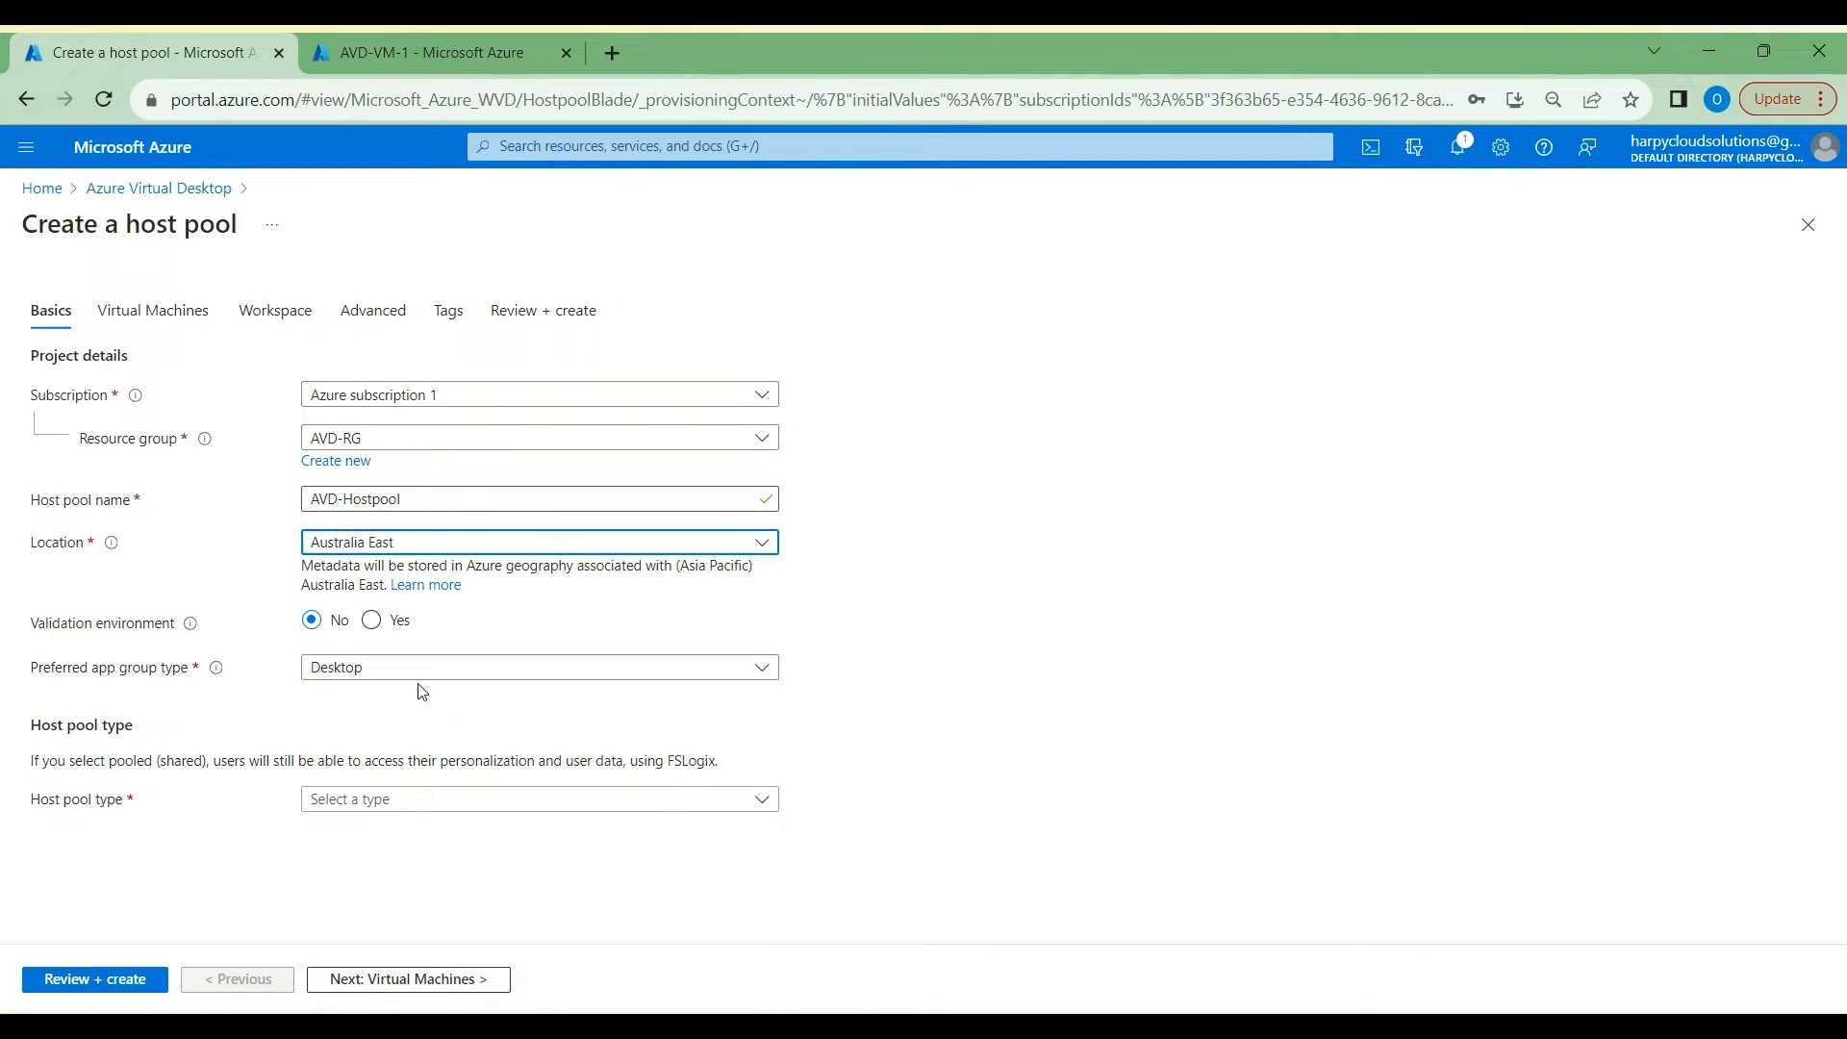
left_click(499, 807)
left_click(386, 861)
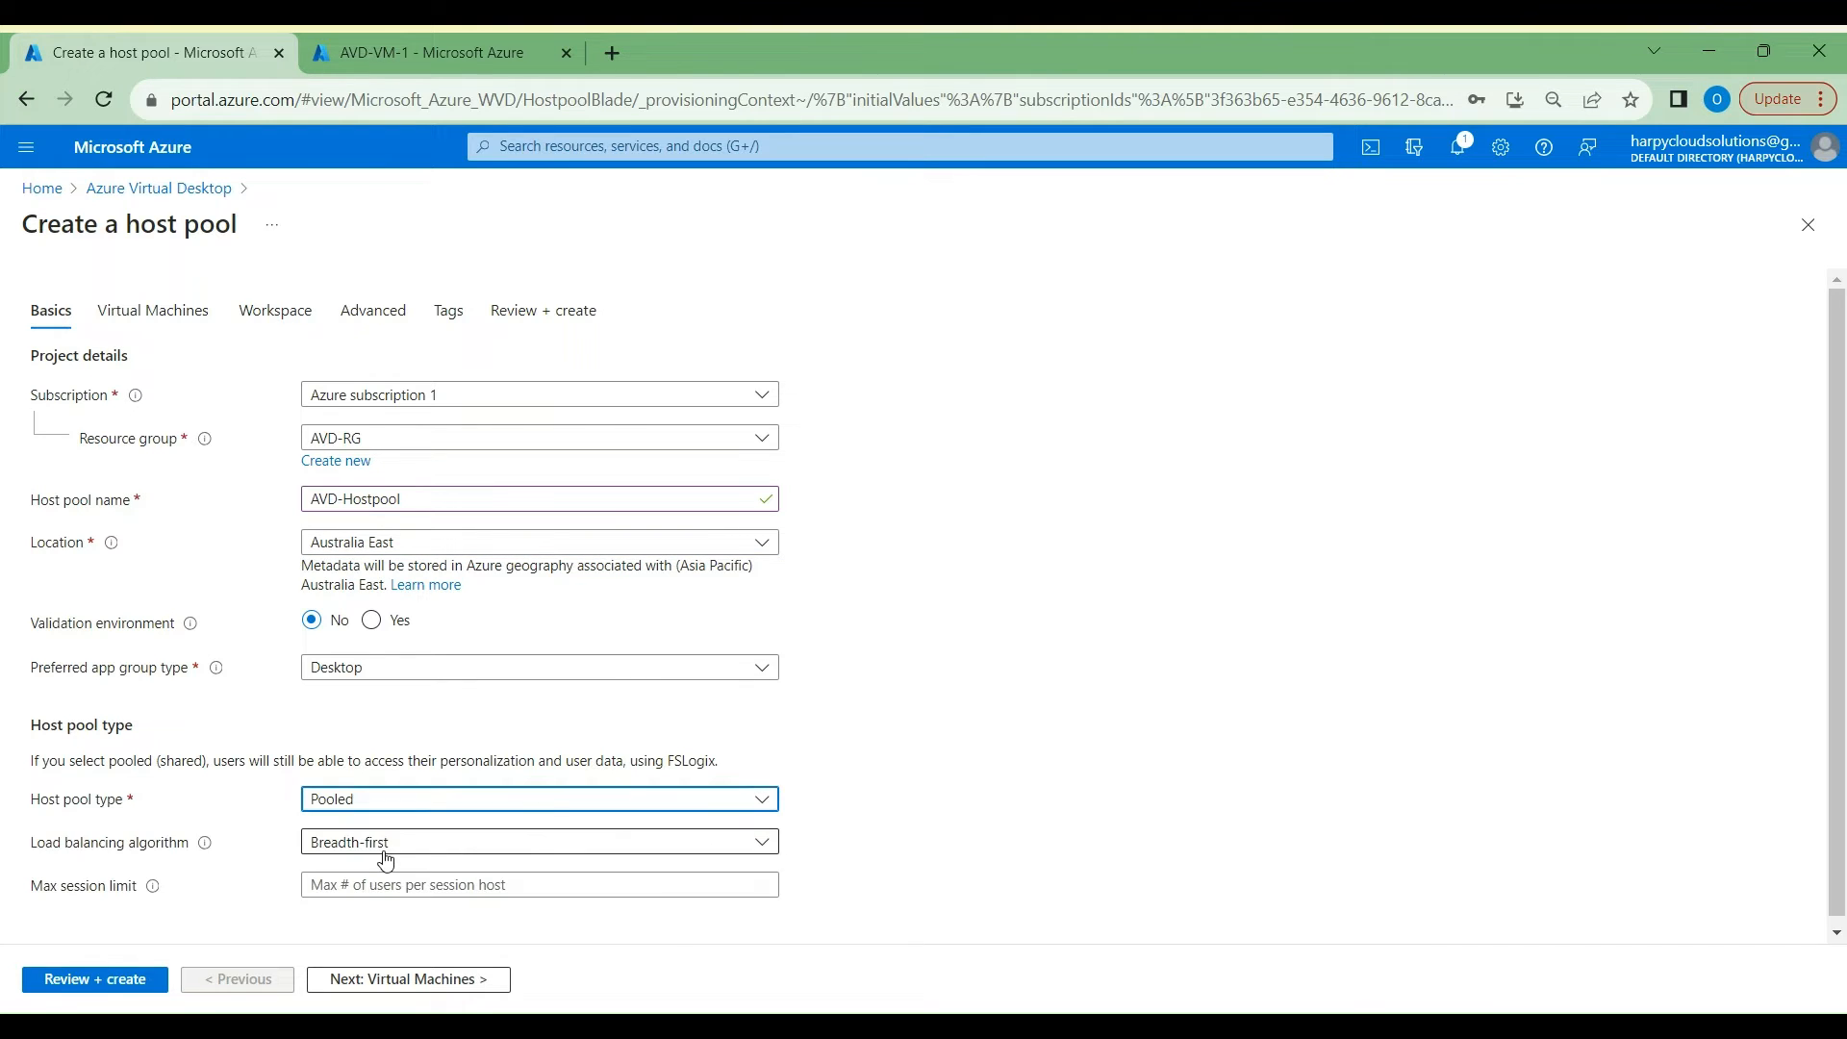
Step: Set the load balancing algorithm to Depth-first and the max session limit to 2
left_click(747, 835)
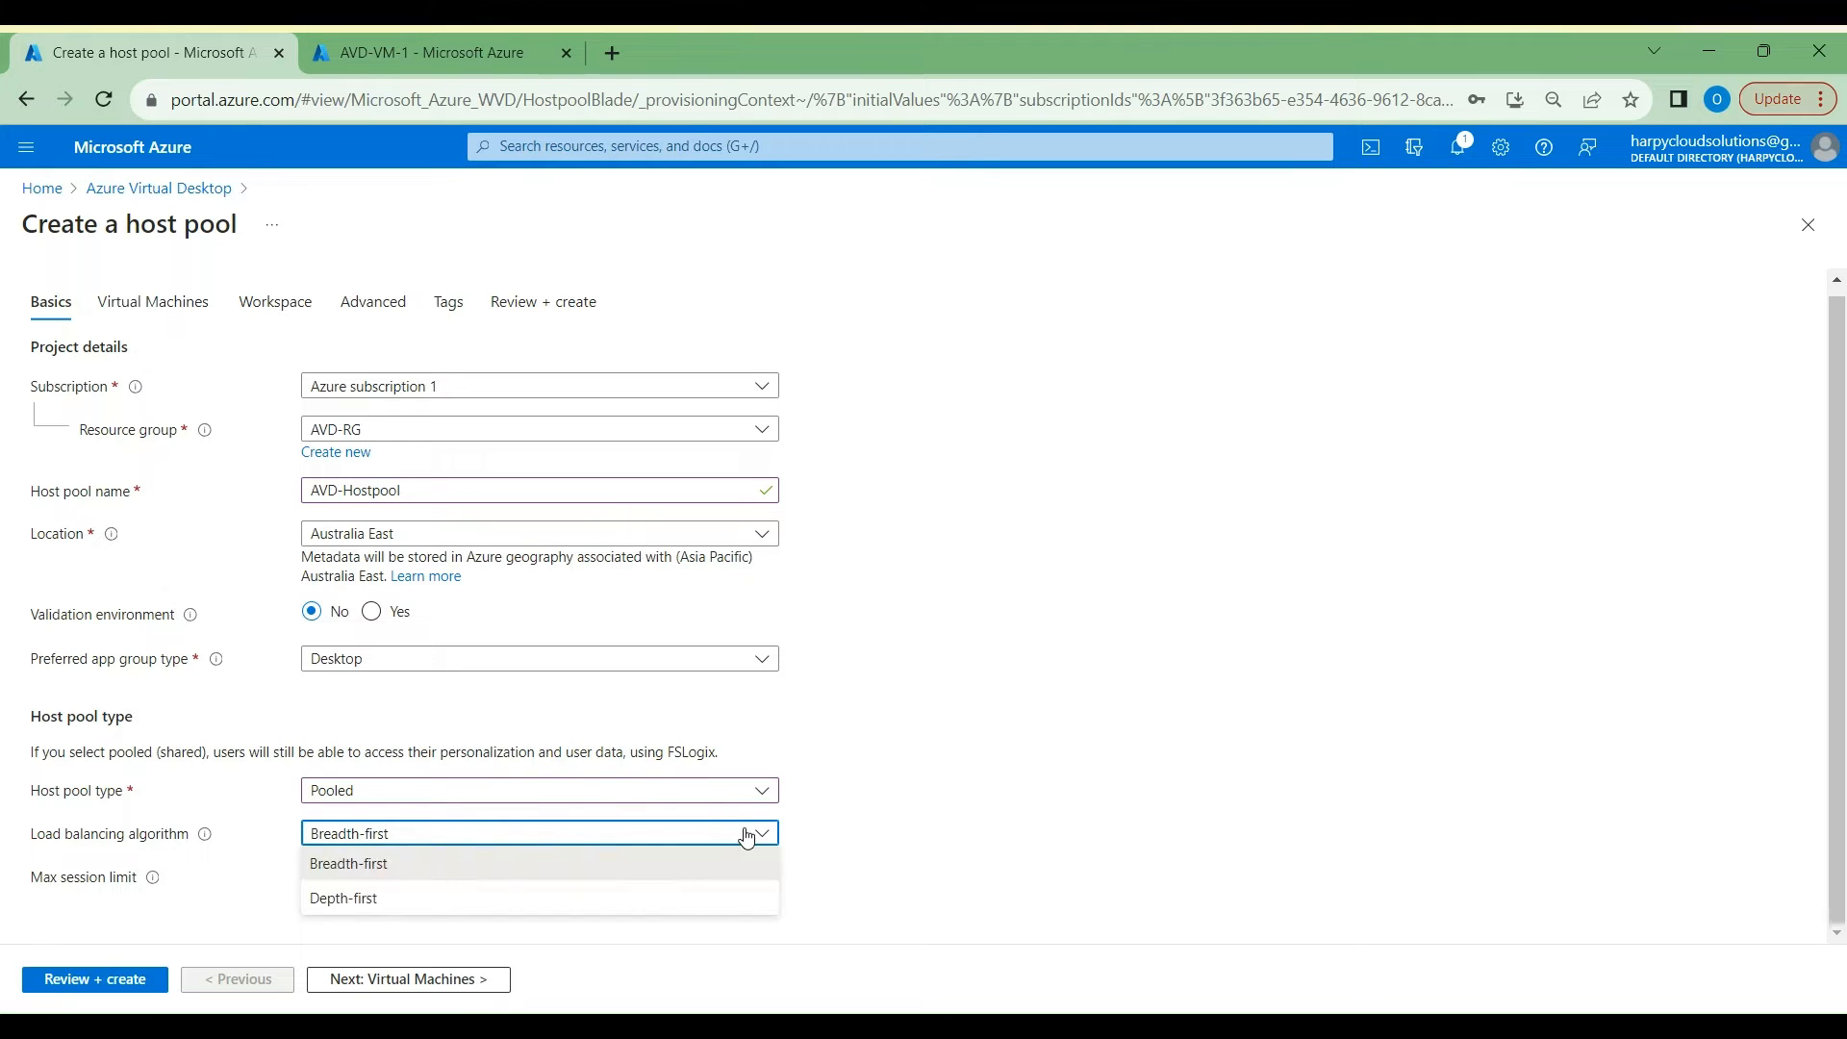
left_click(373, 895)
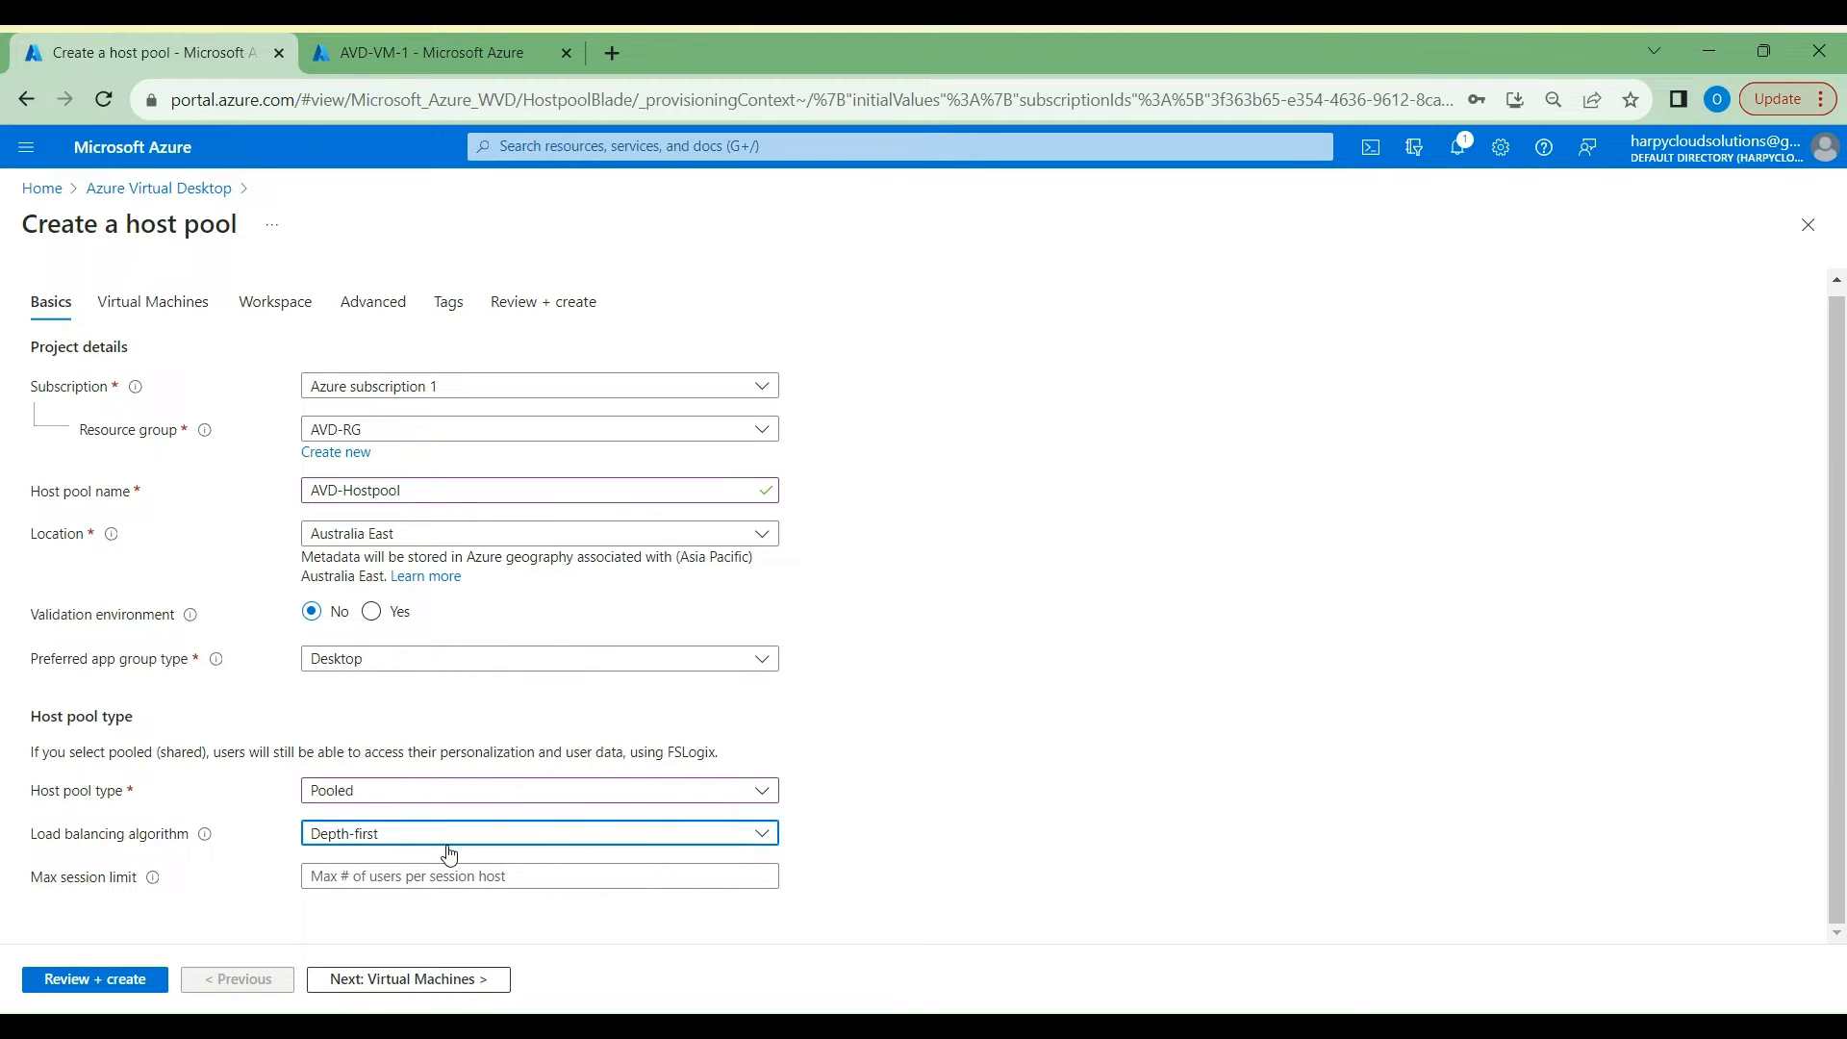
left_click(388, 882)
type("2")
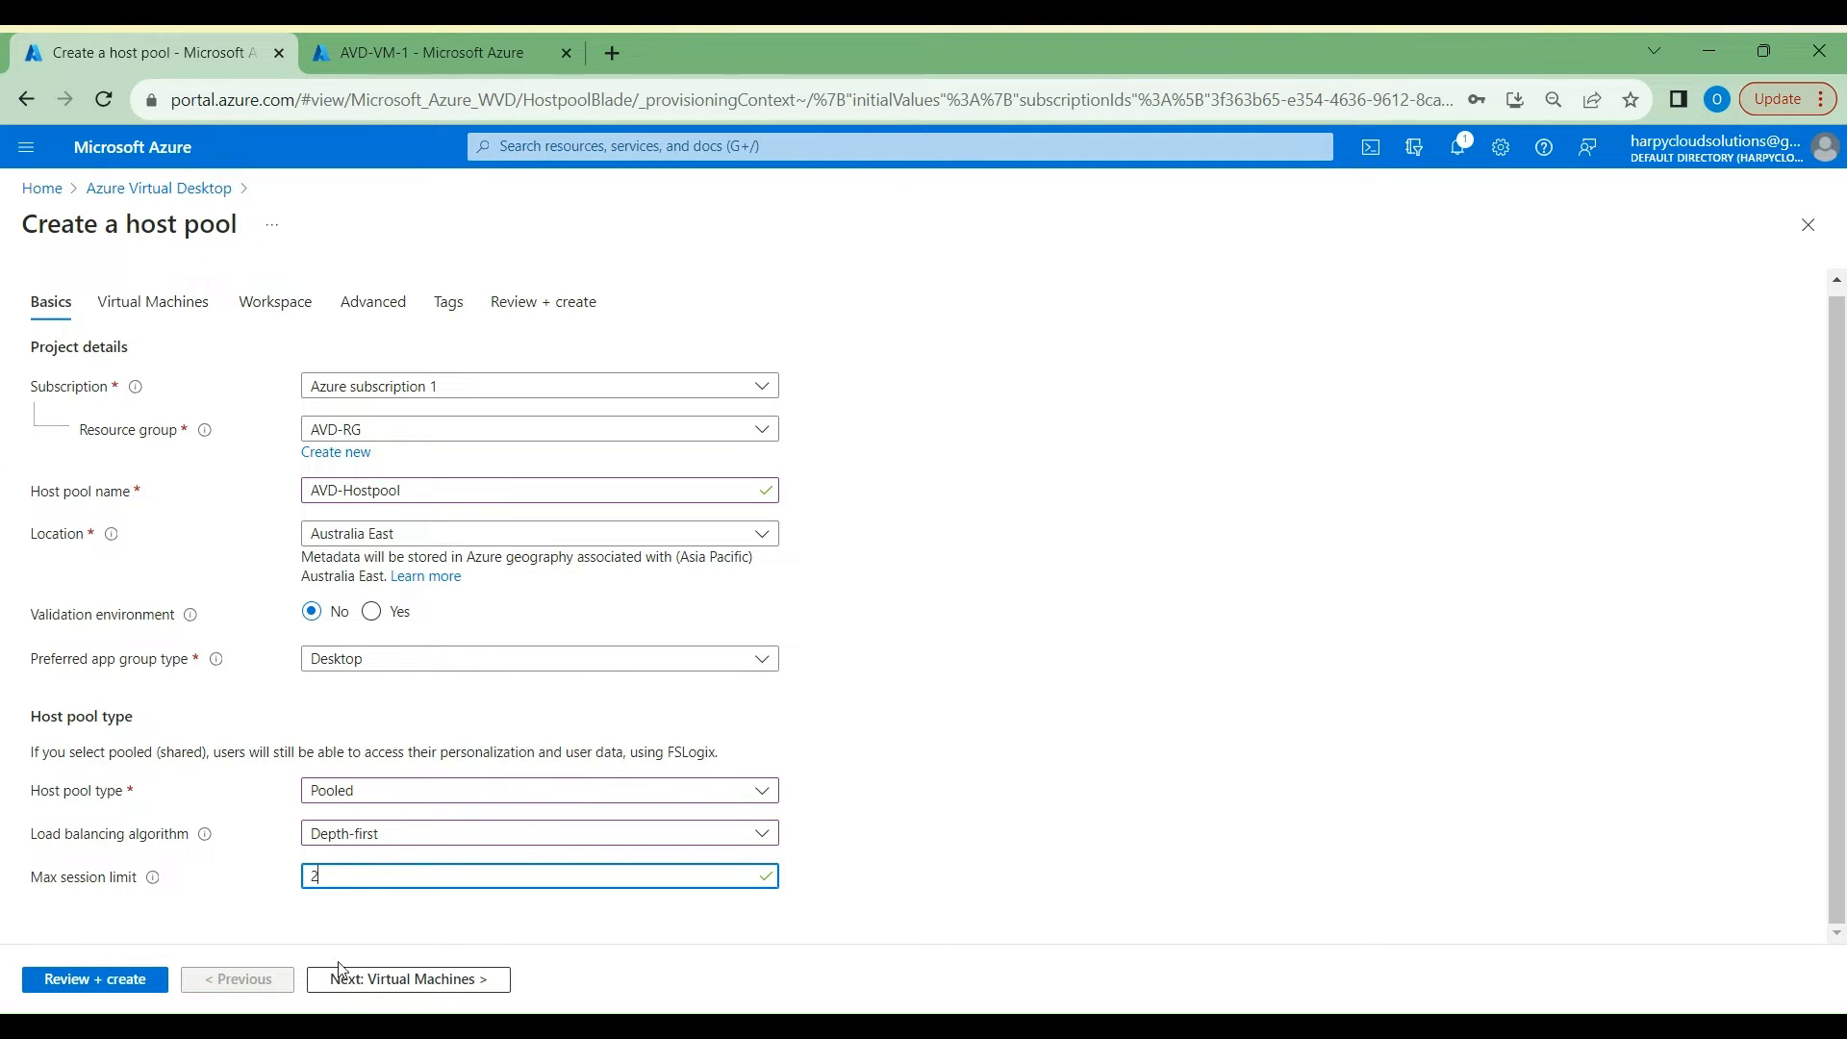
Step: Add Azure virtual machines to the host pool with name prefix AVD-VM, located in Australia East
left_click(401, 989)
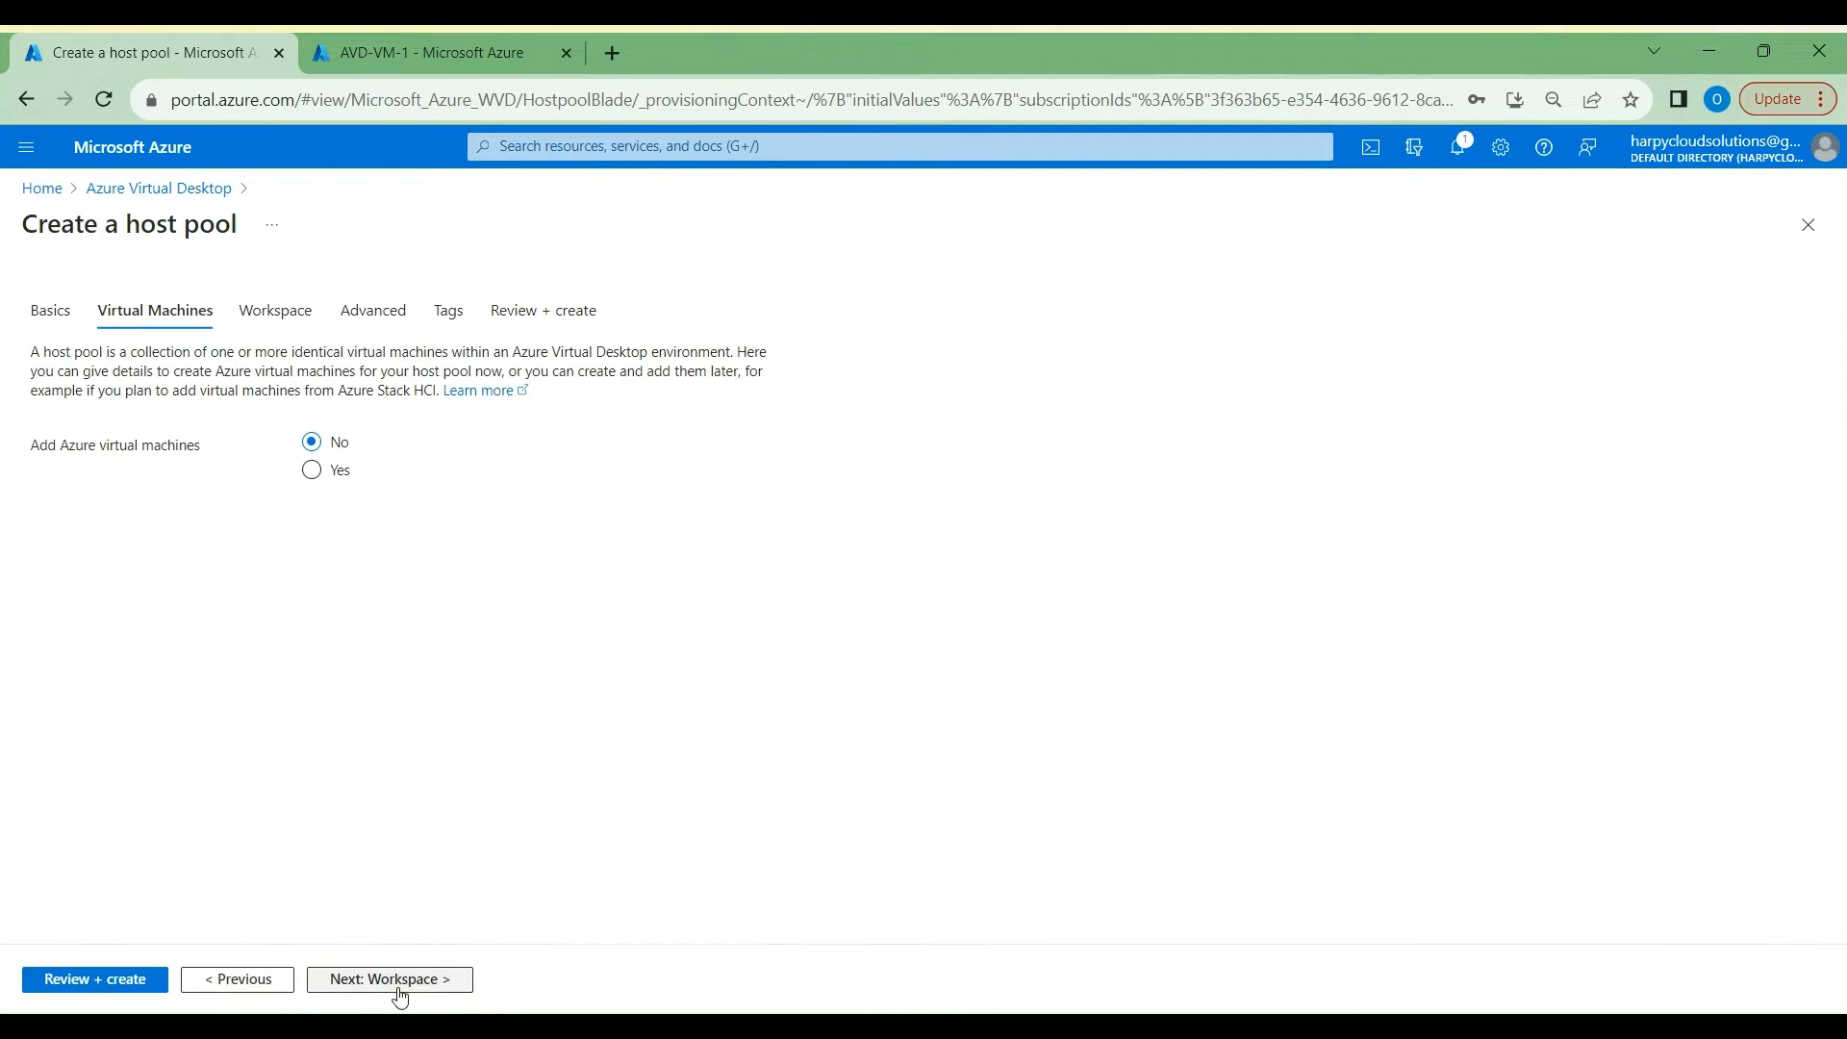
left_click(311, 471)
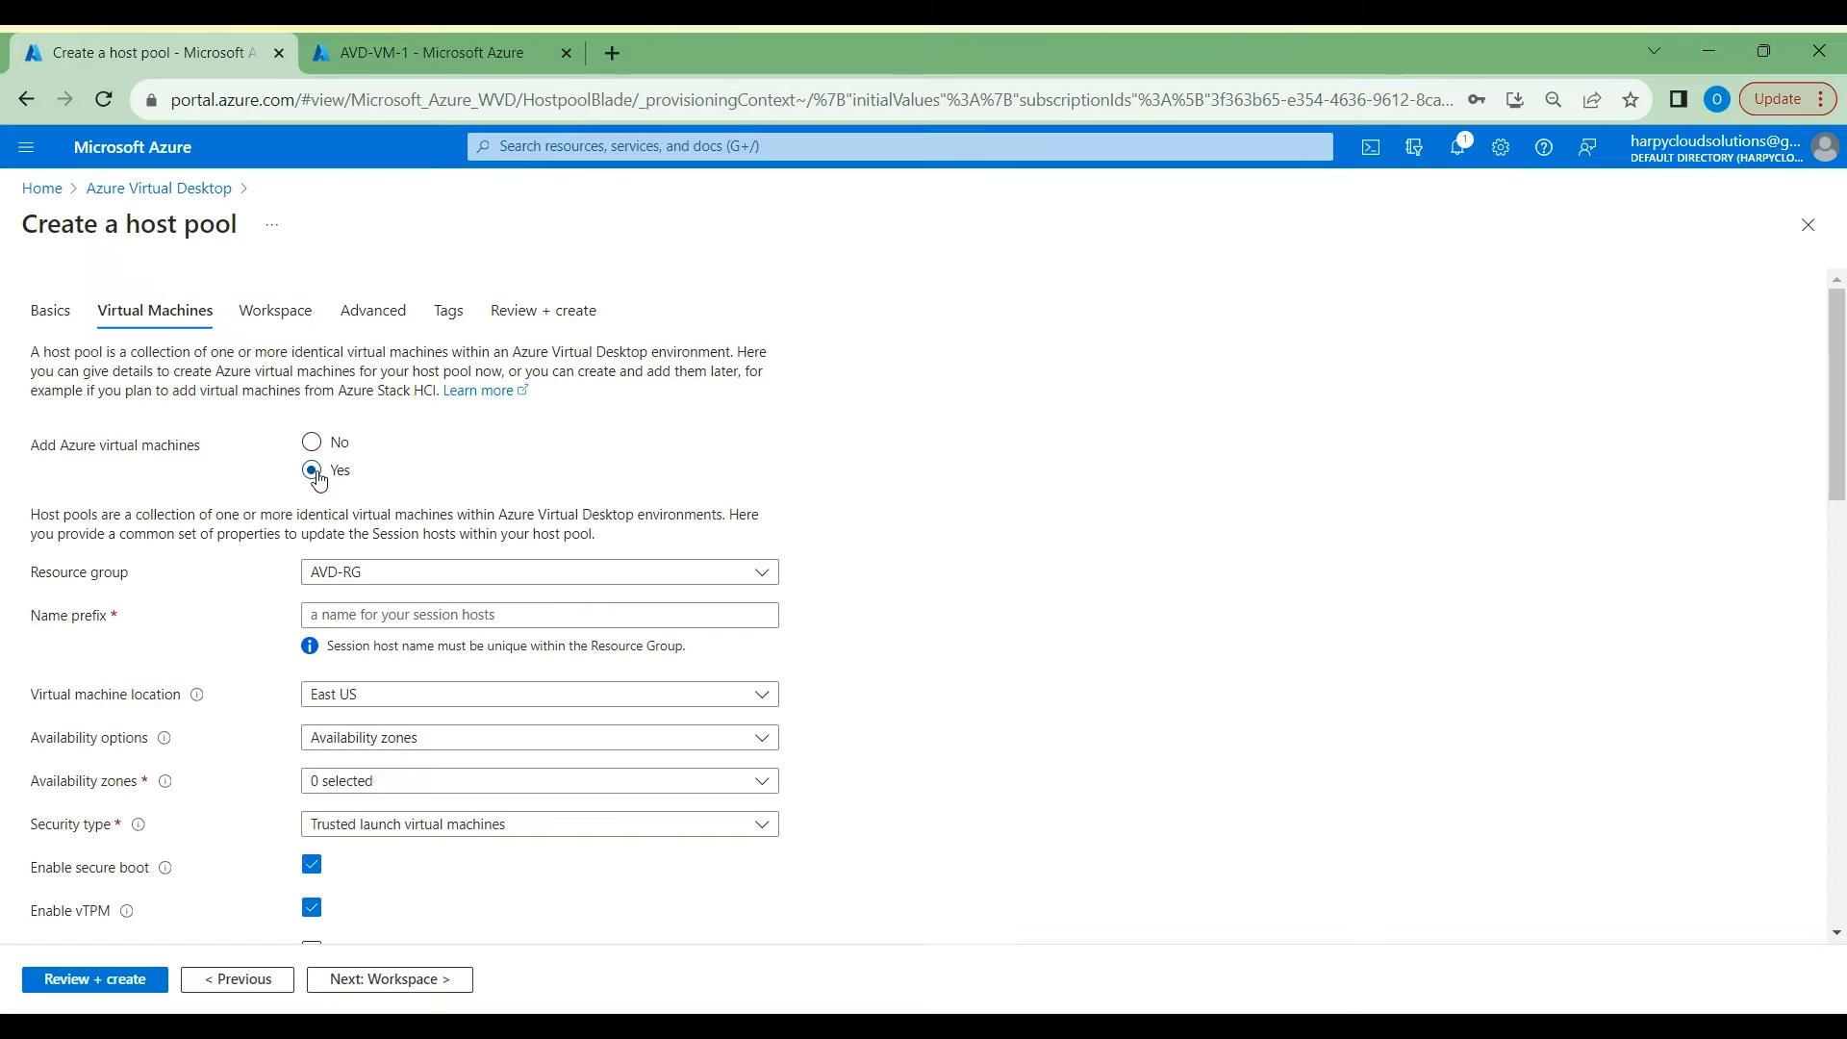
left_click(427, 616)
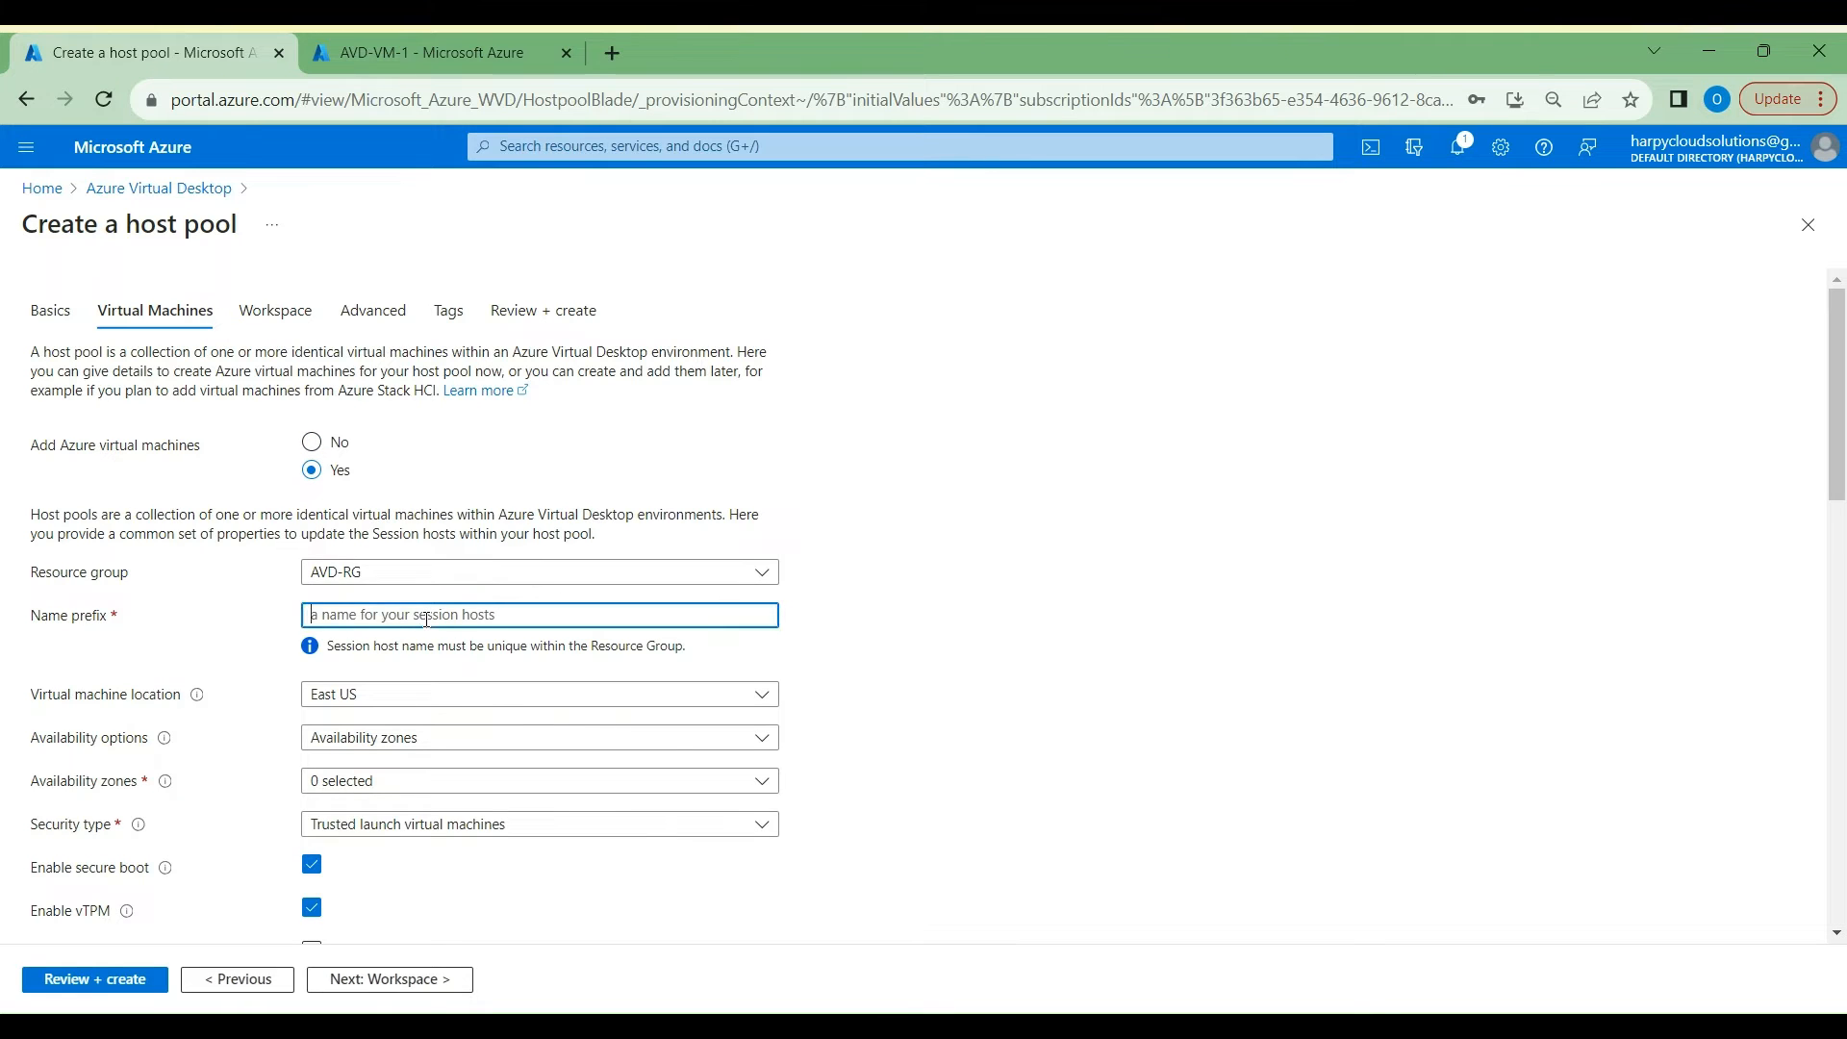
type("AVD-VM")
left_click(516, 706)
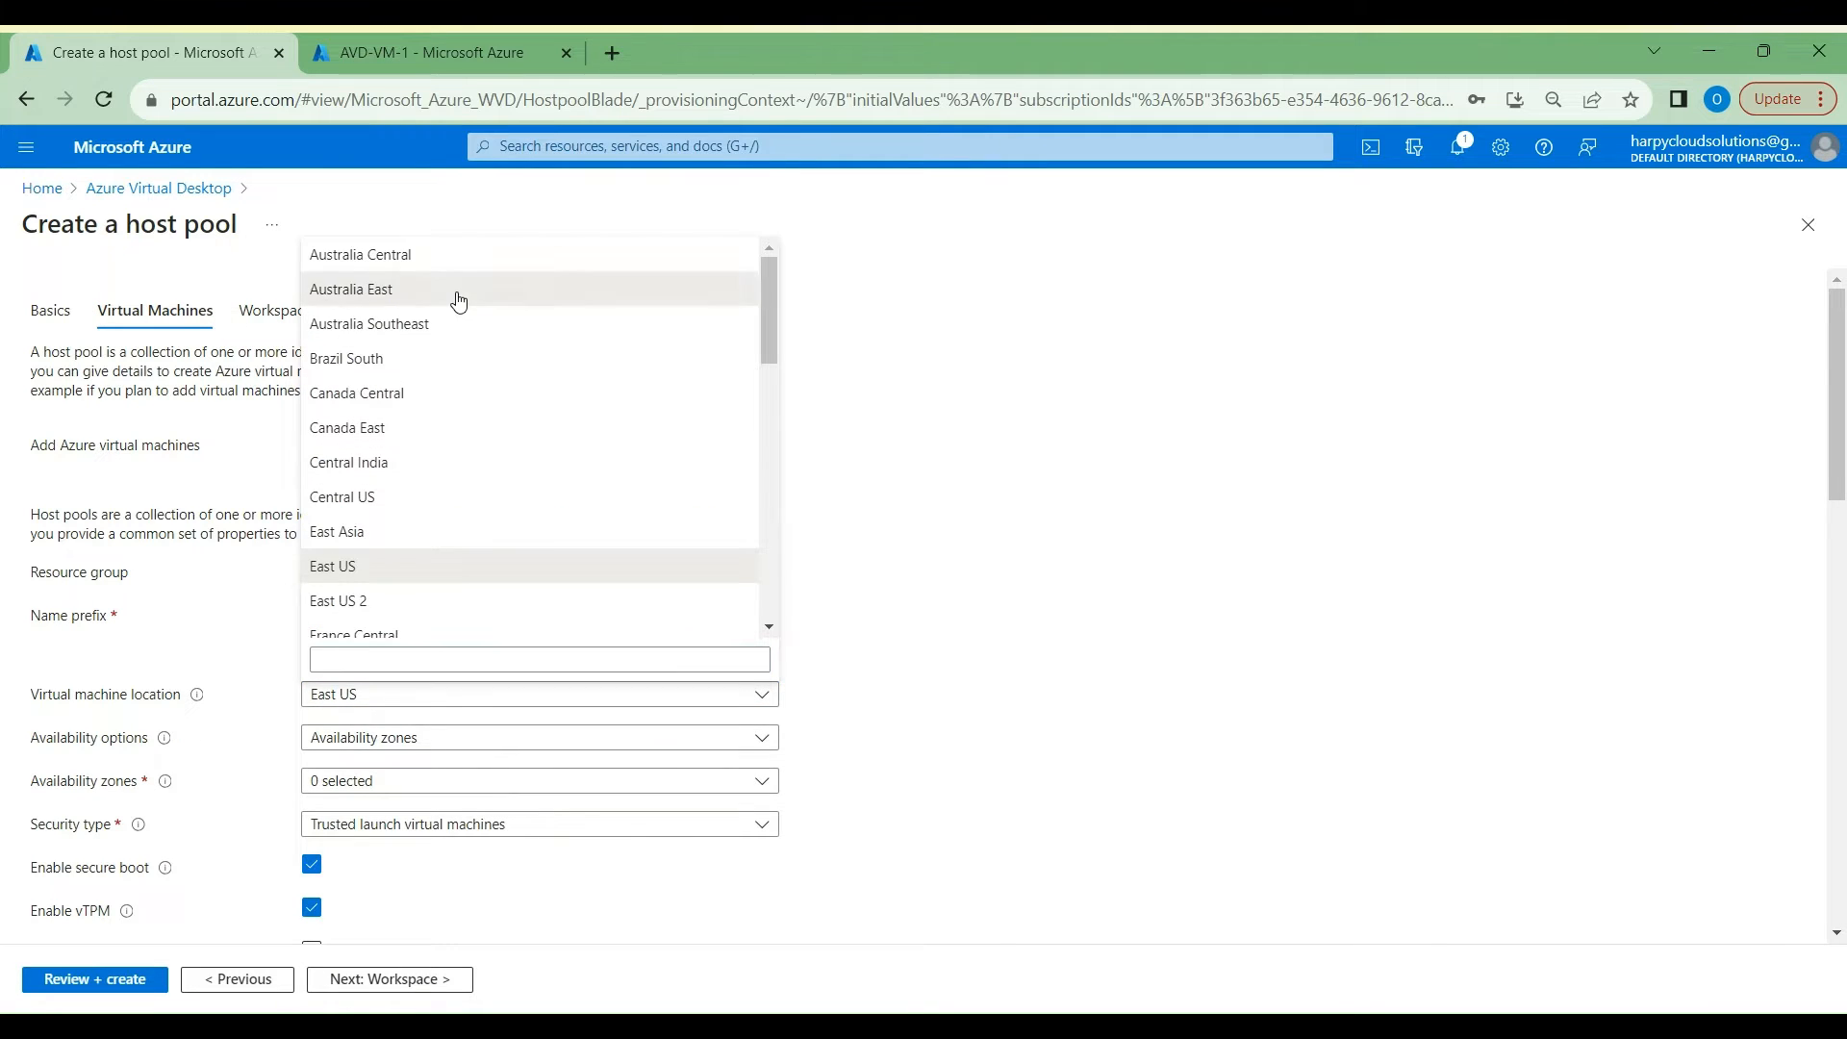
left_click(459, 290)
Step: Set the session hosts' availability to No infrastructure redundancy required and their security type to Standard
left_click(430, 739)
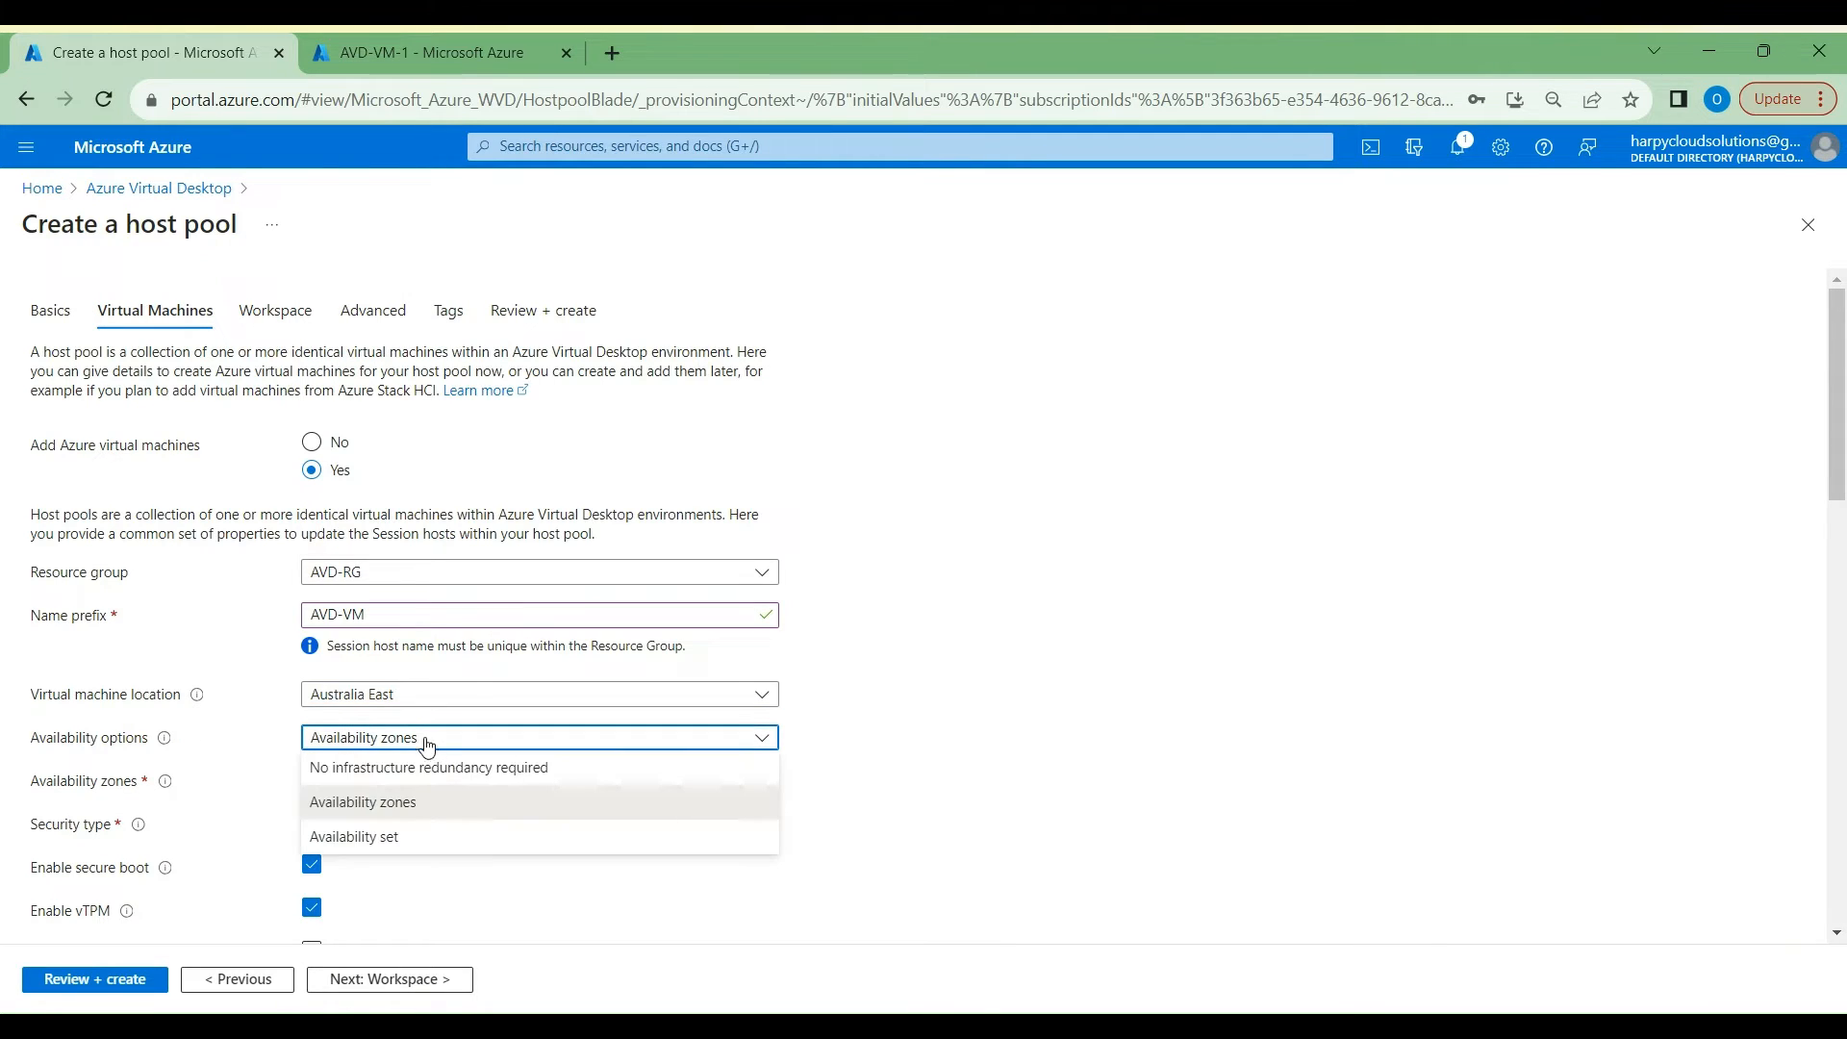
left_click(387, 767)
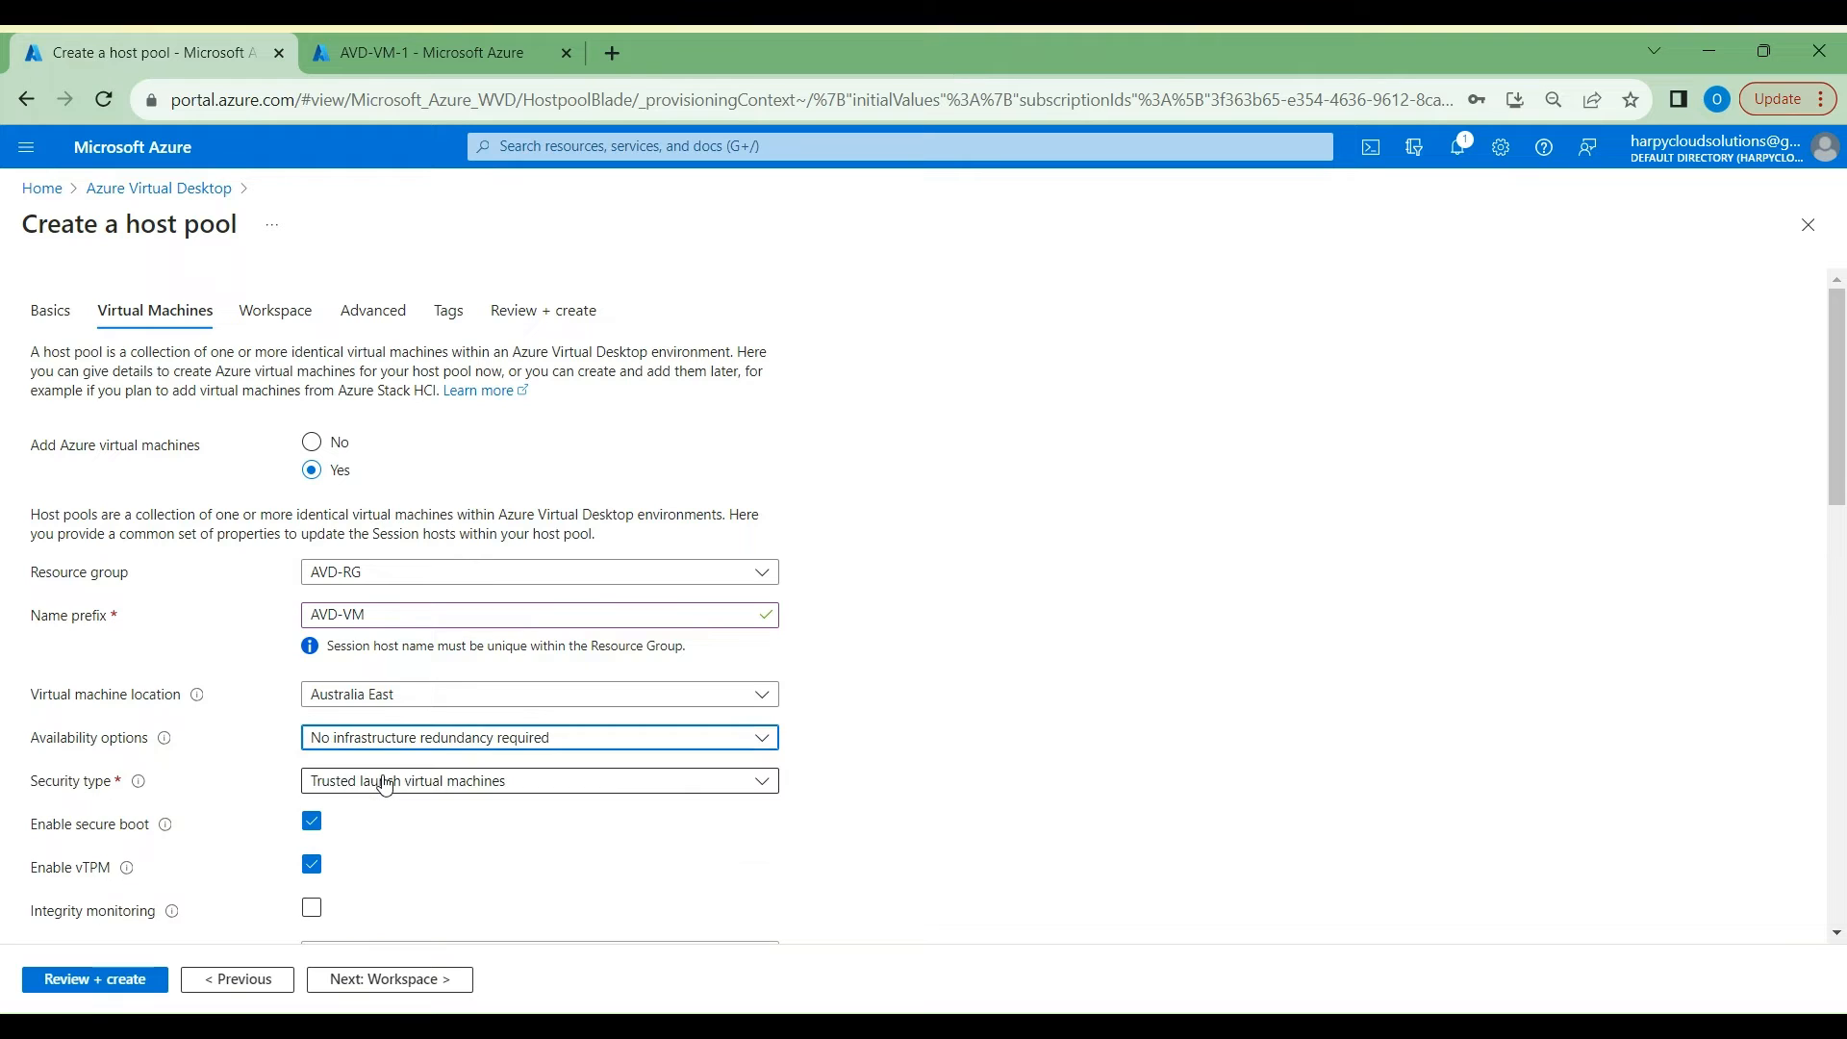
left_click(709, 786)
left_click(552, 814)
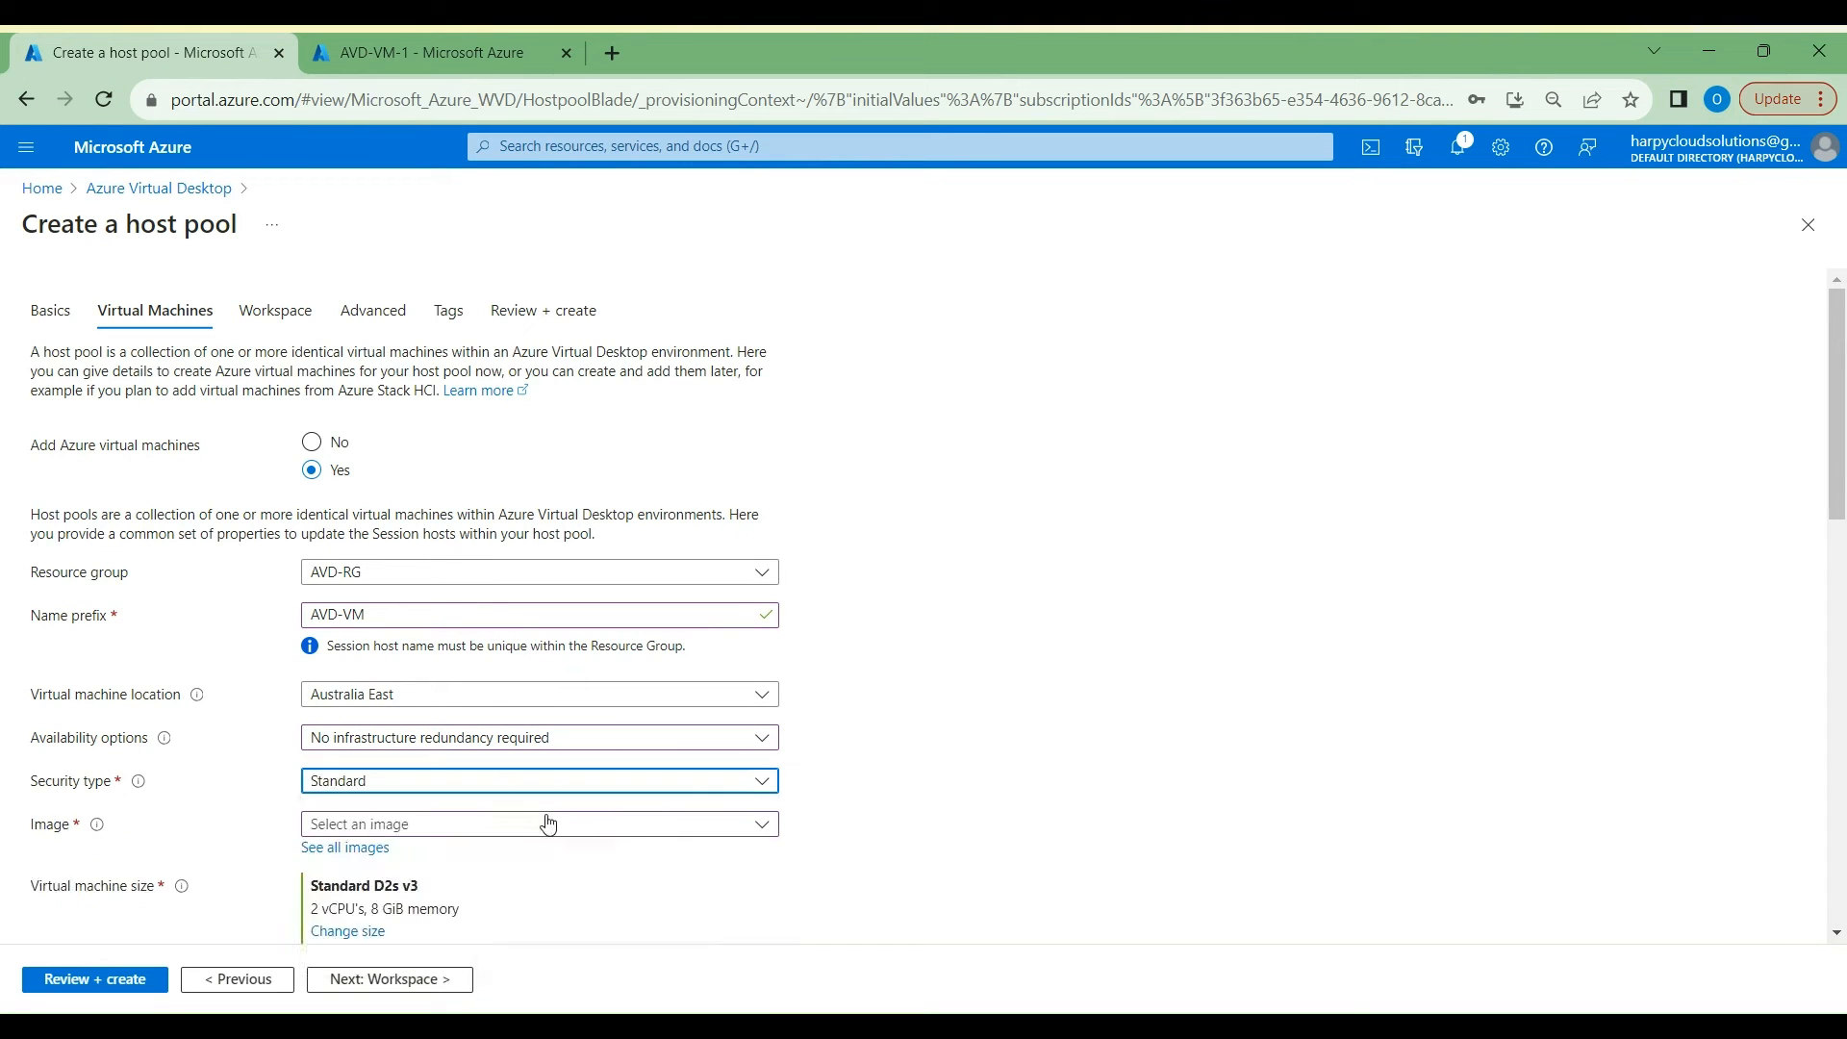
Step: Choose the image Windows 10 Enterprise multi-session, Version 22H2, and the VM size DS1_v2 for the session hosts
scroll(548, 824, "down", 2)
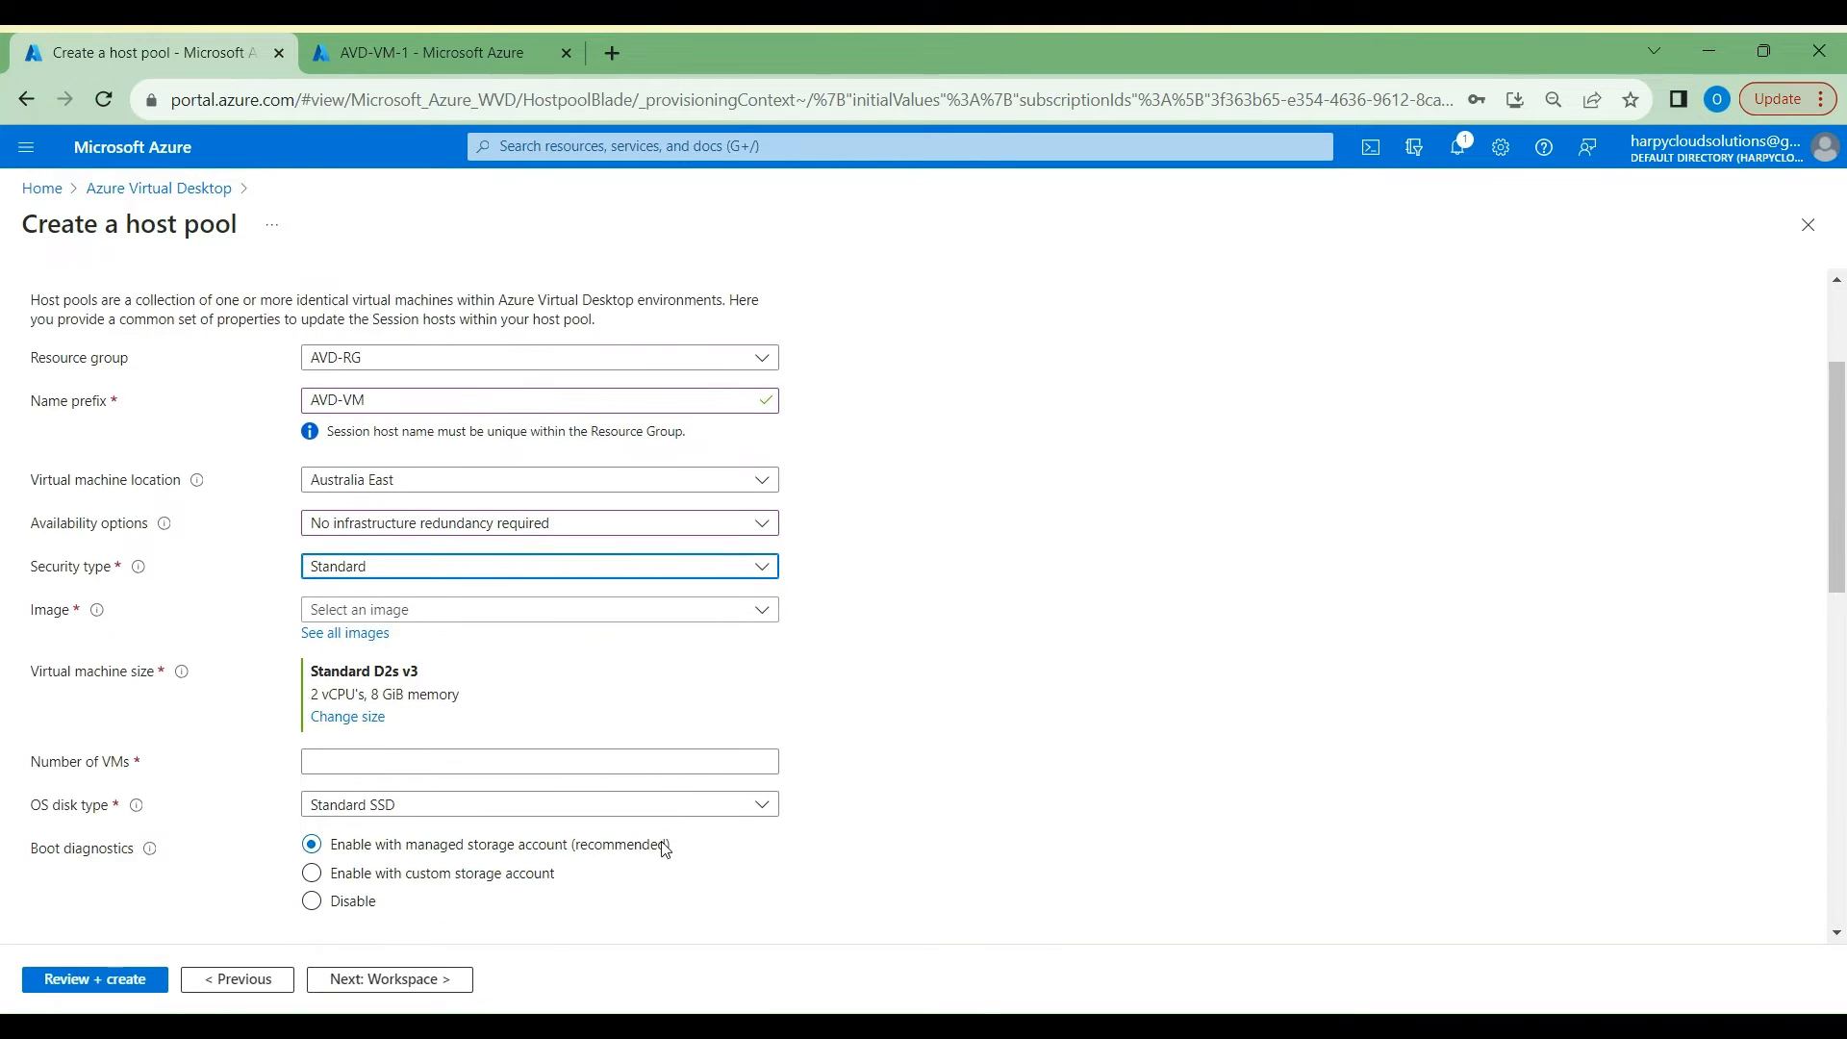
left_click(504, 617)
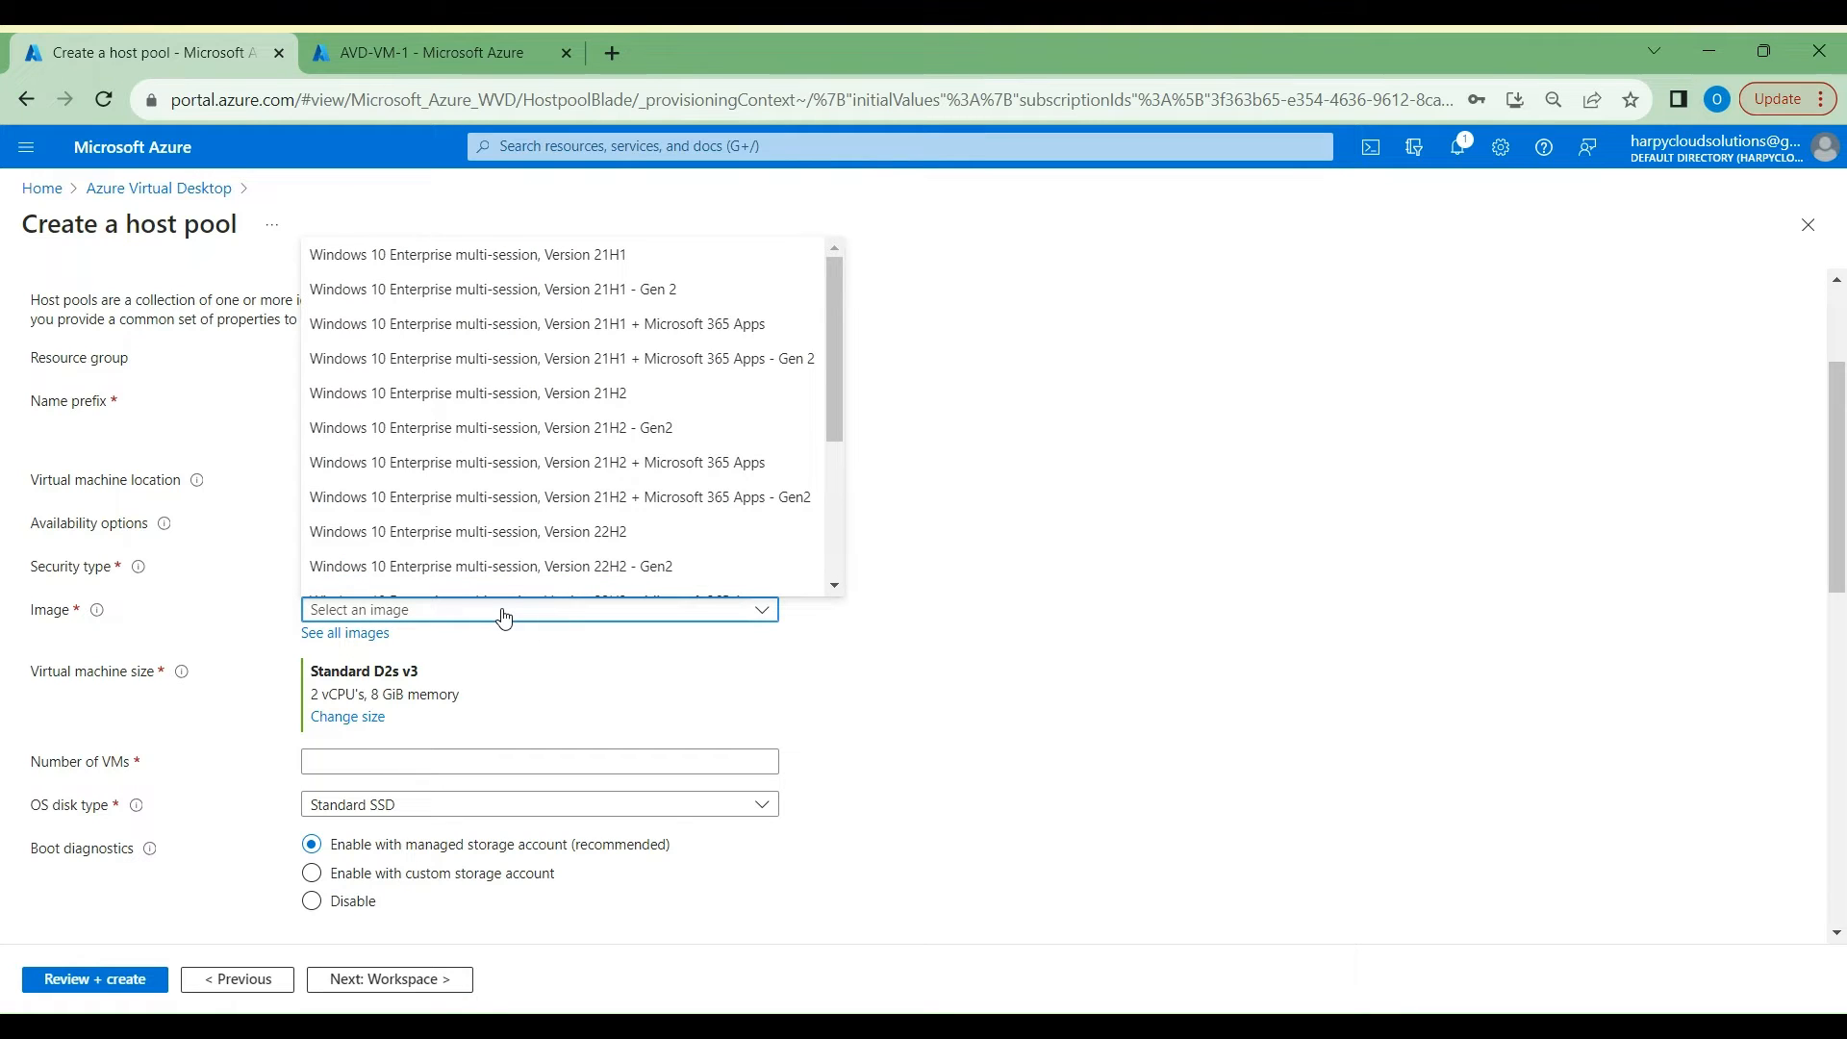
left_click(574, 539)
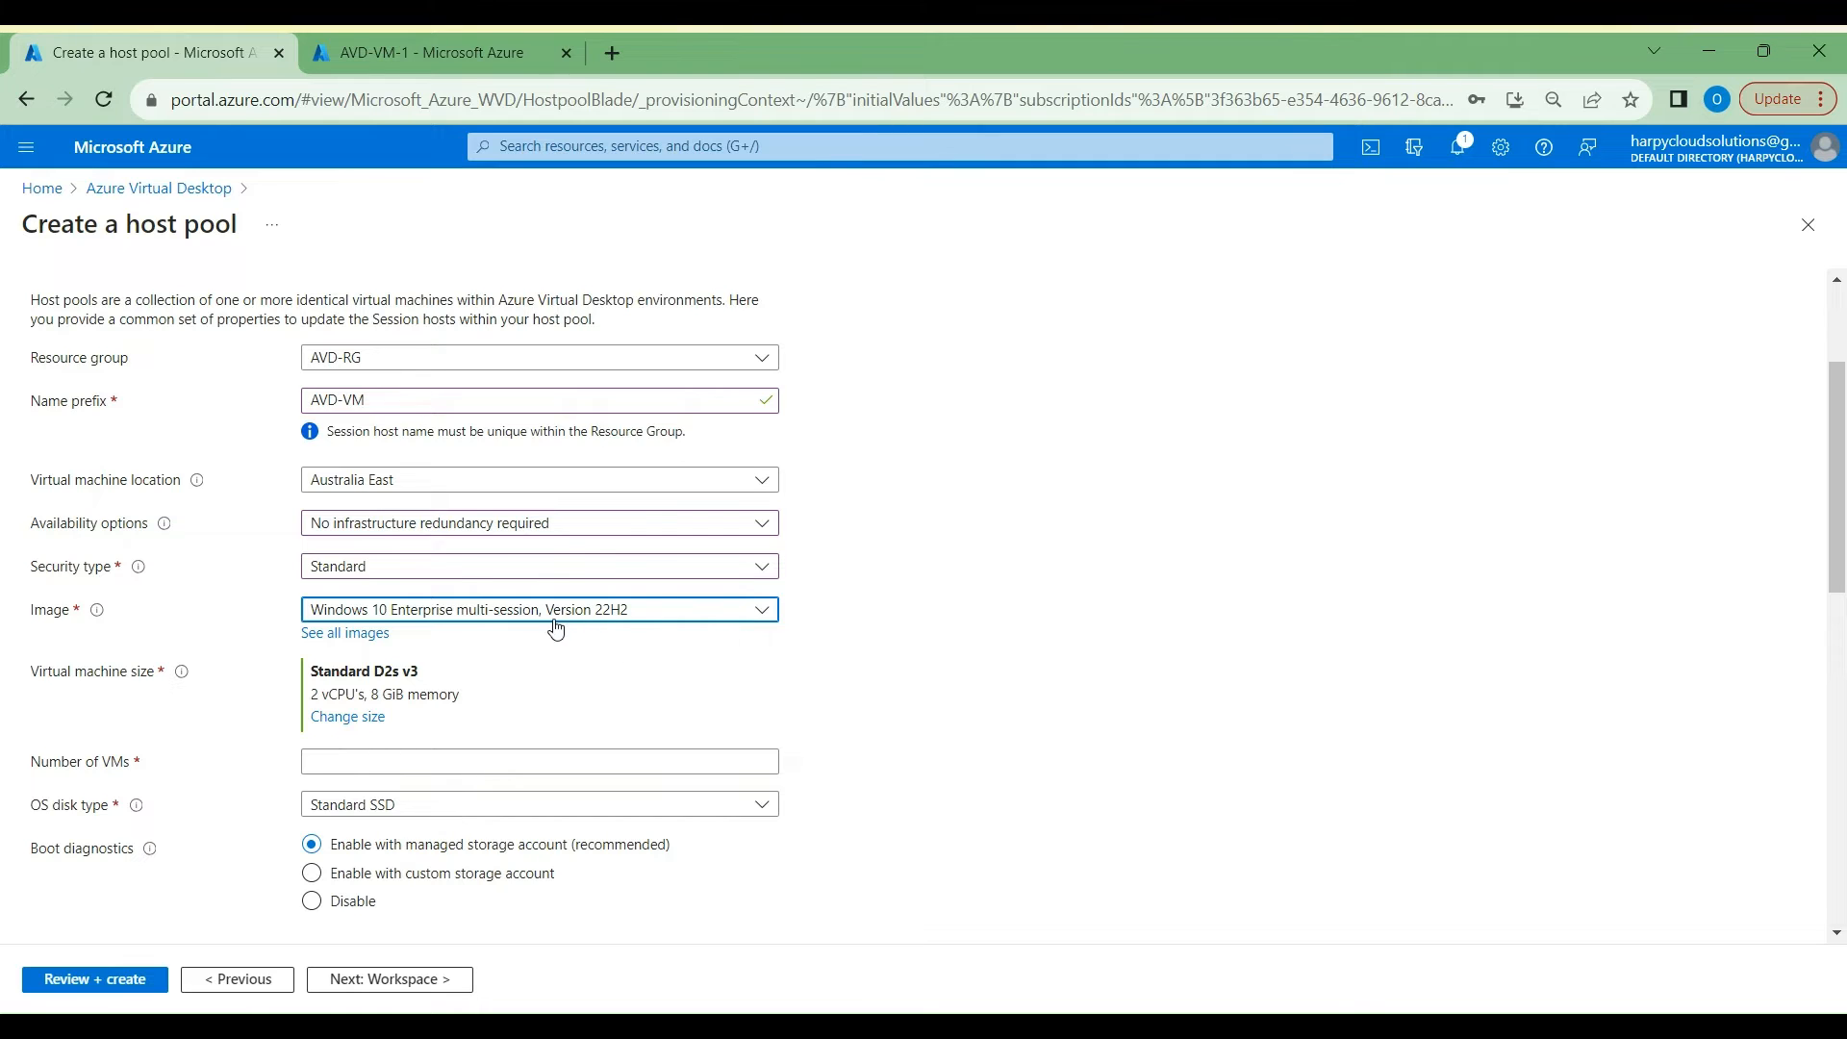
left_click(365, 721)
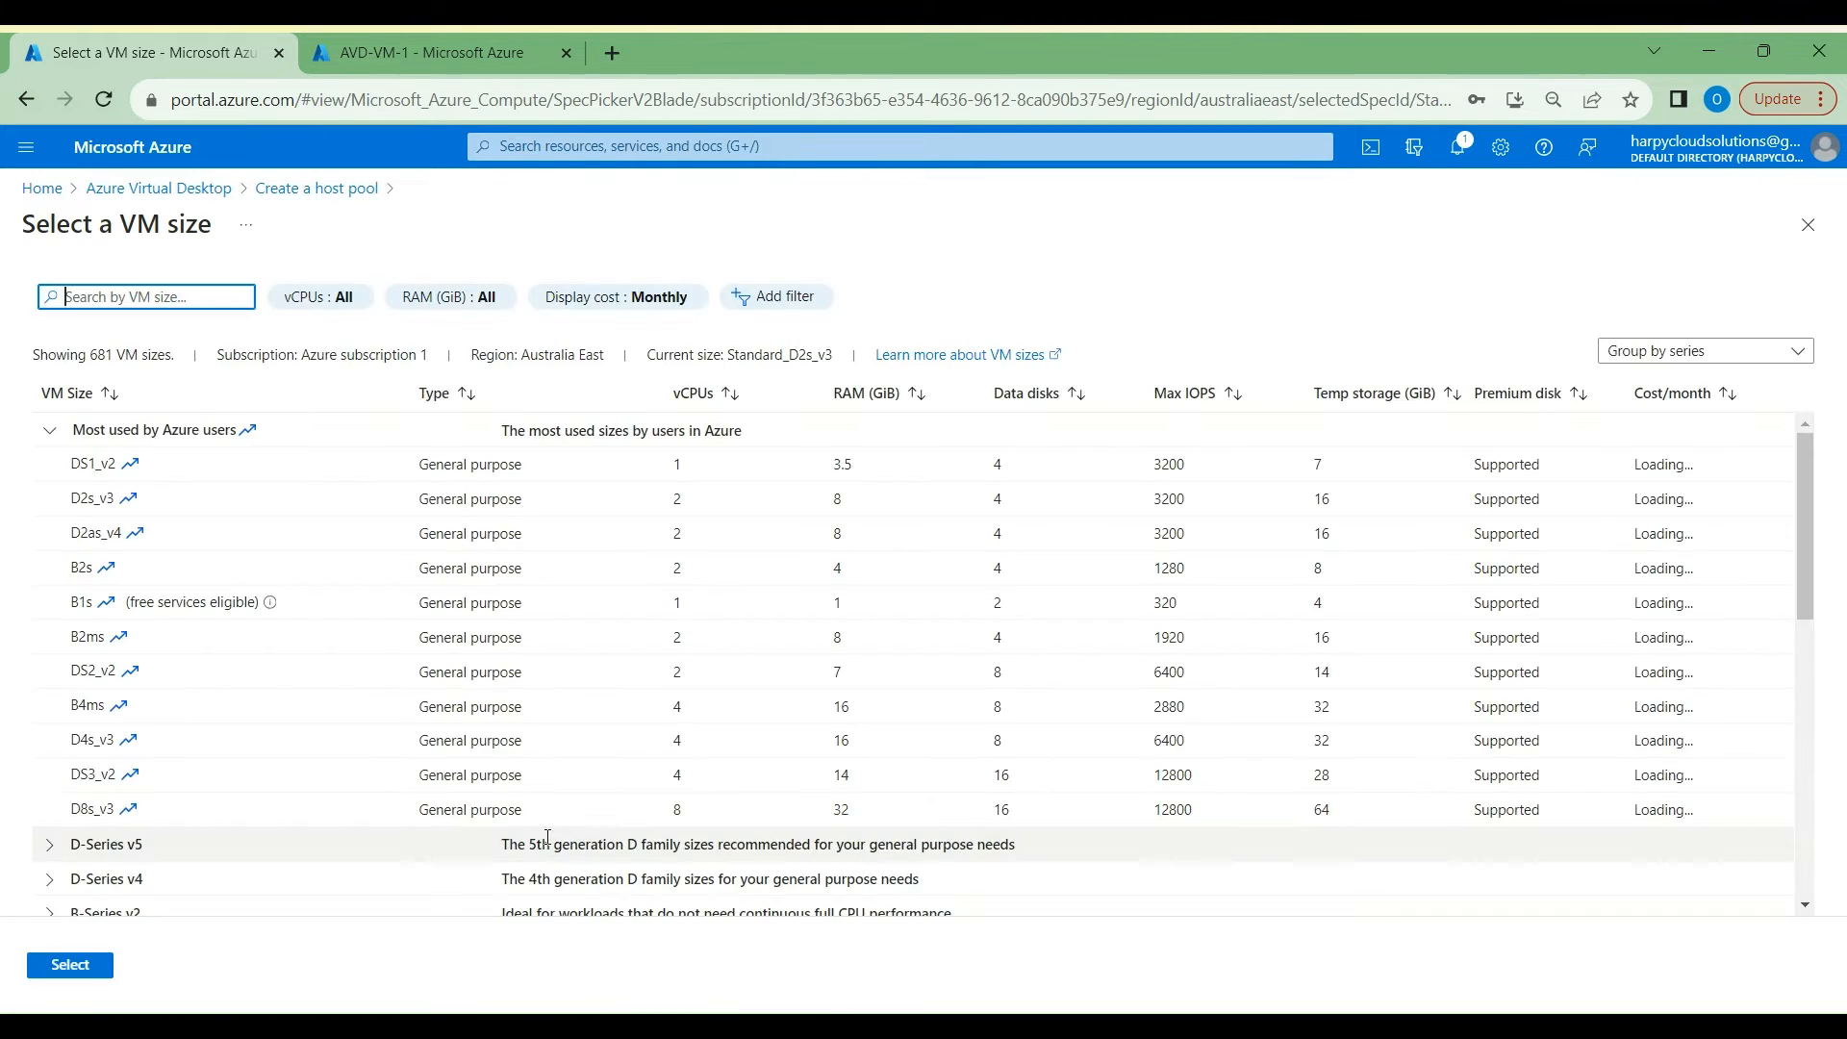
left_click(212, 465)
left_click(72, 965)
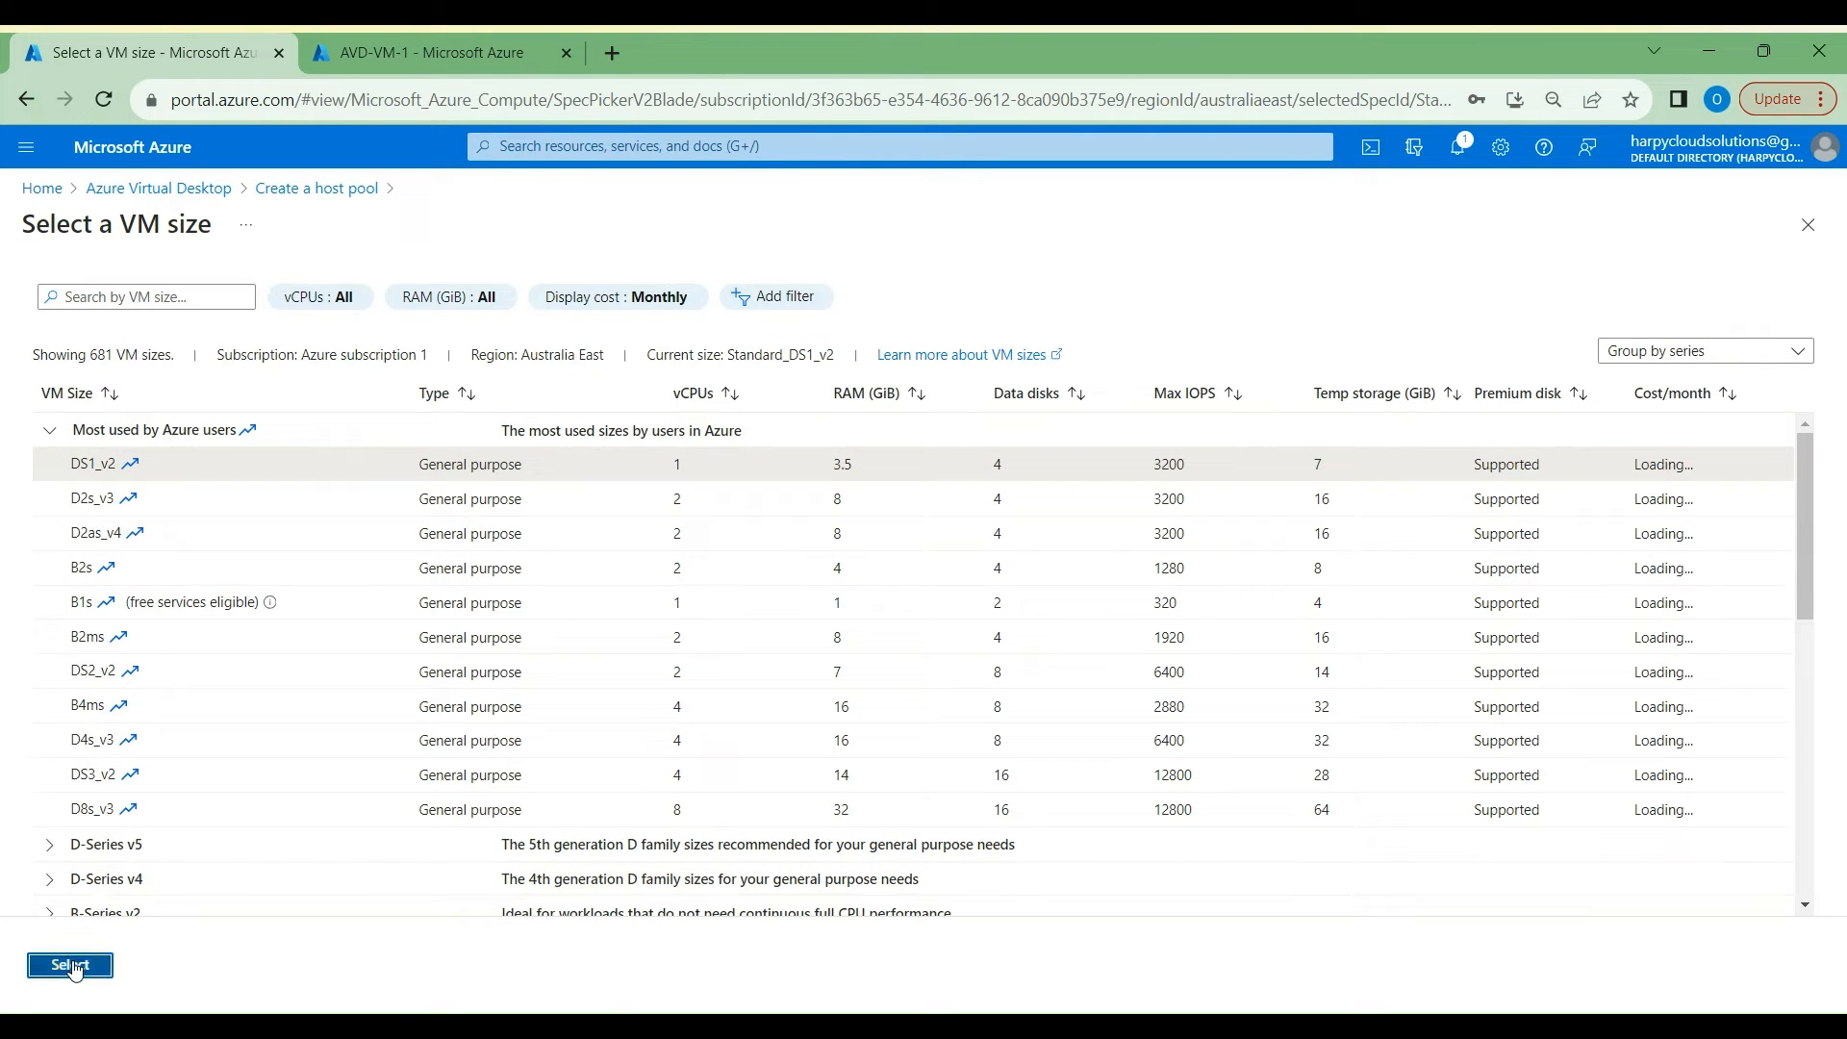
Step: Set the number of VMs to 2 and the OS disk type to Standard HDD
scroll(507, 841, "down", 2)
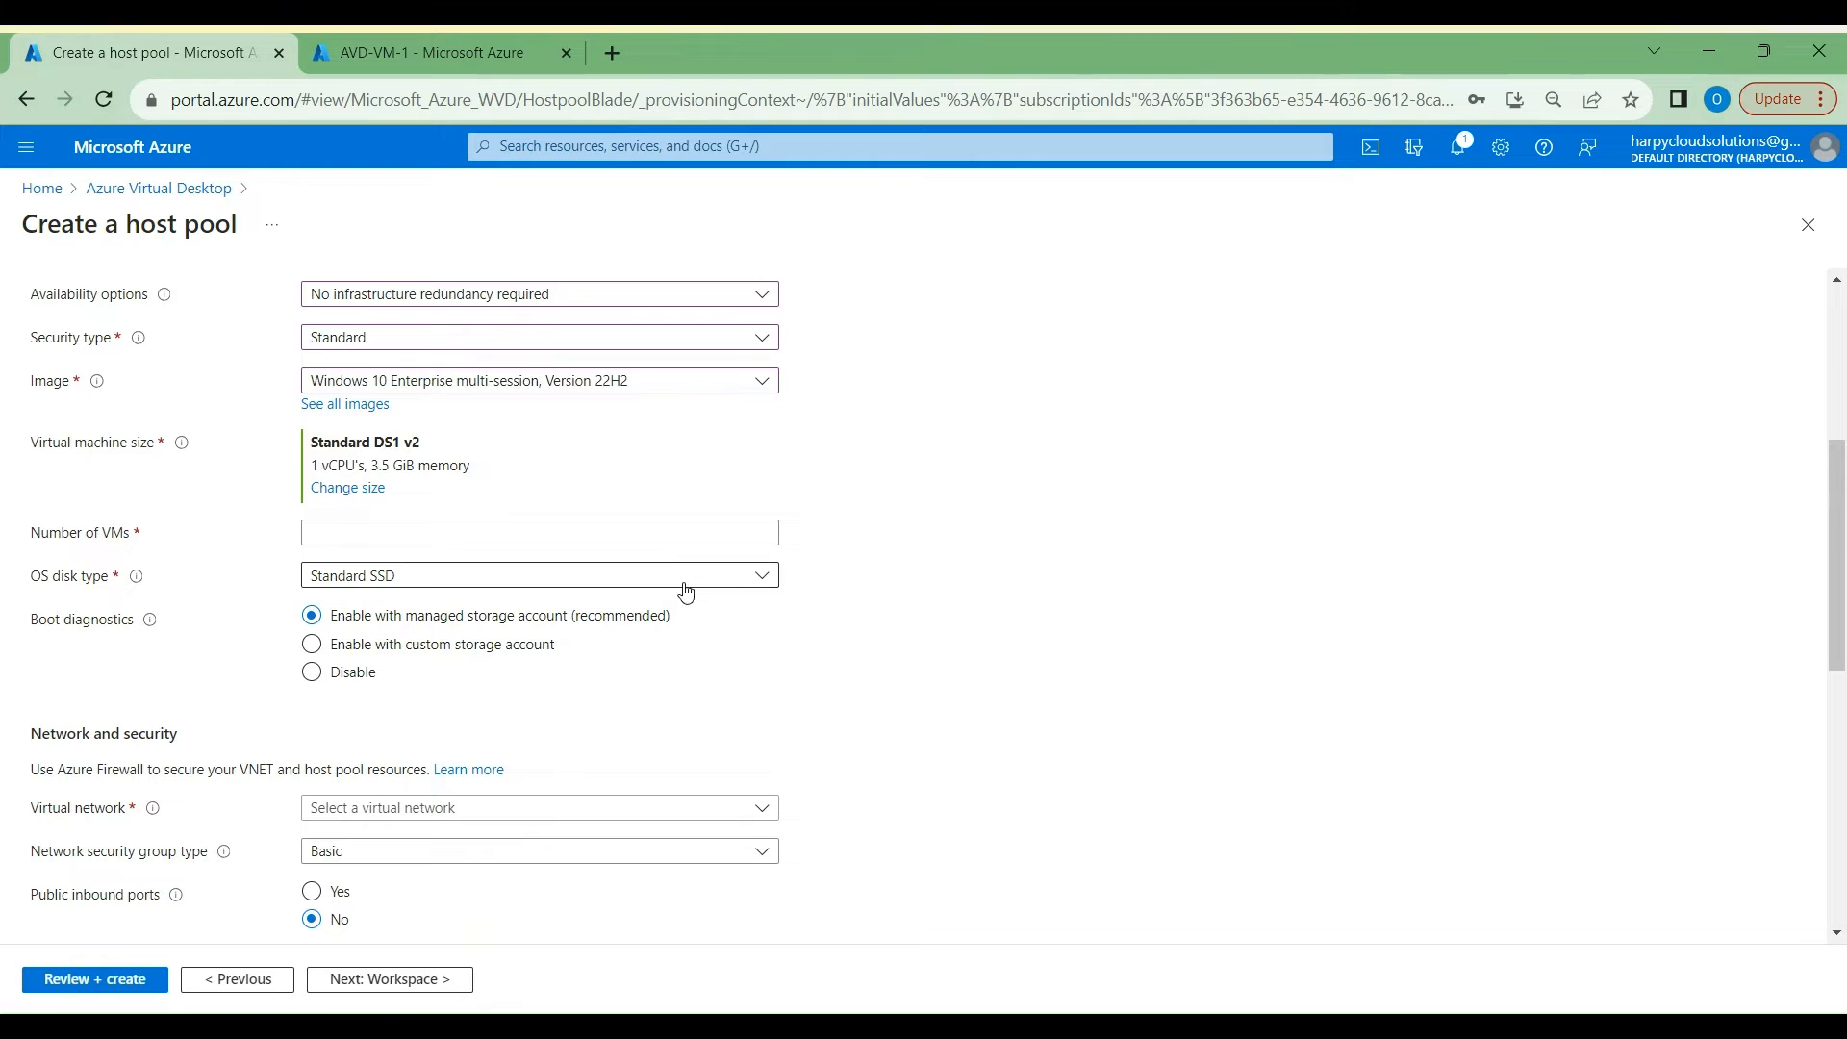
left_click(640, 536)
type("2")
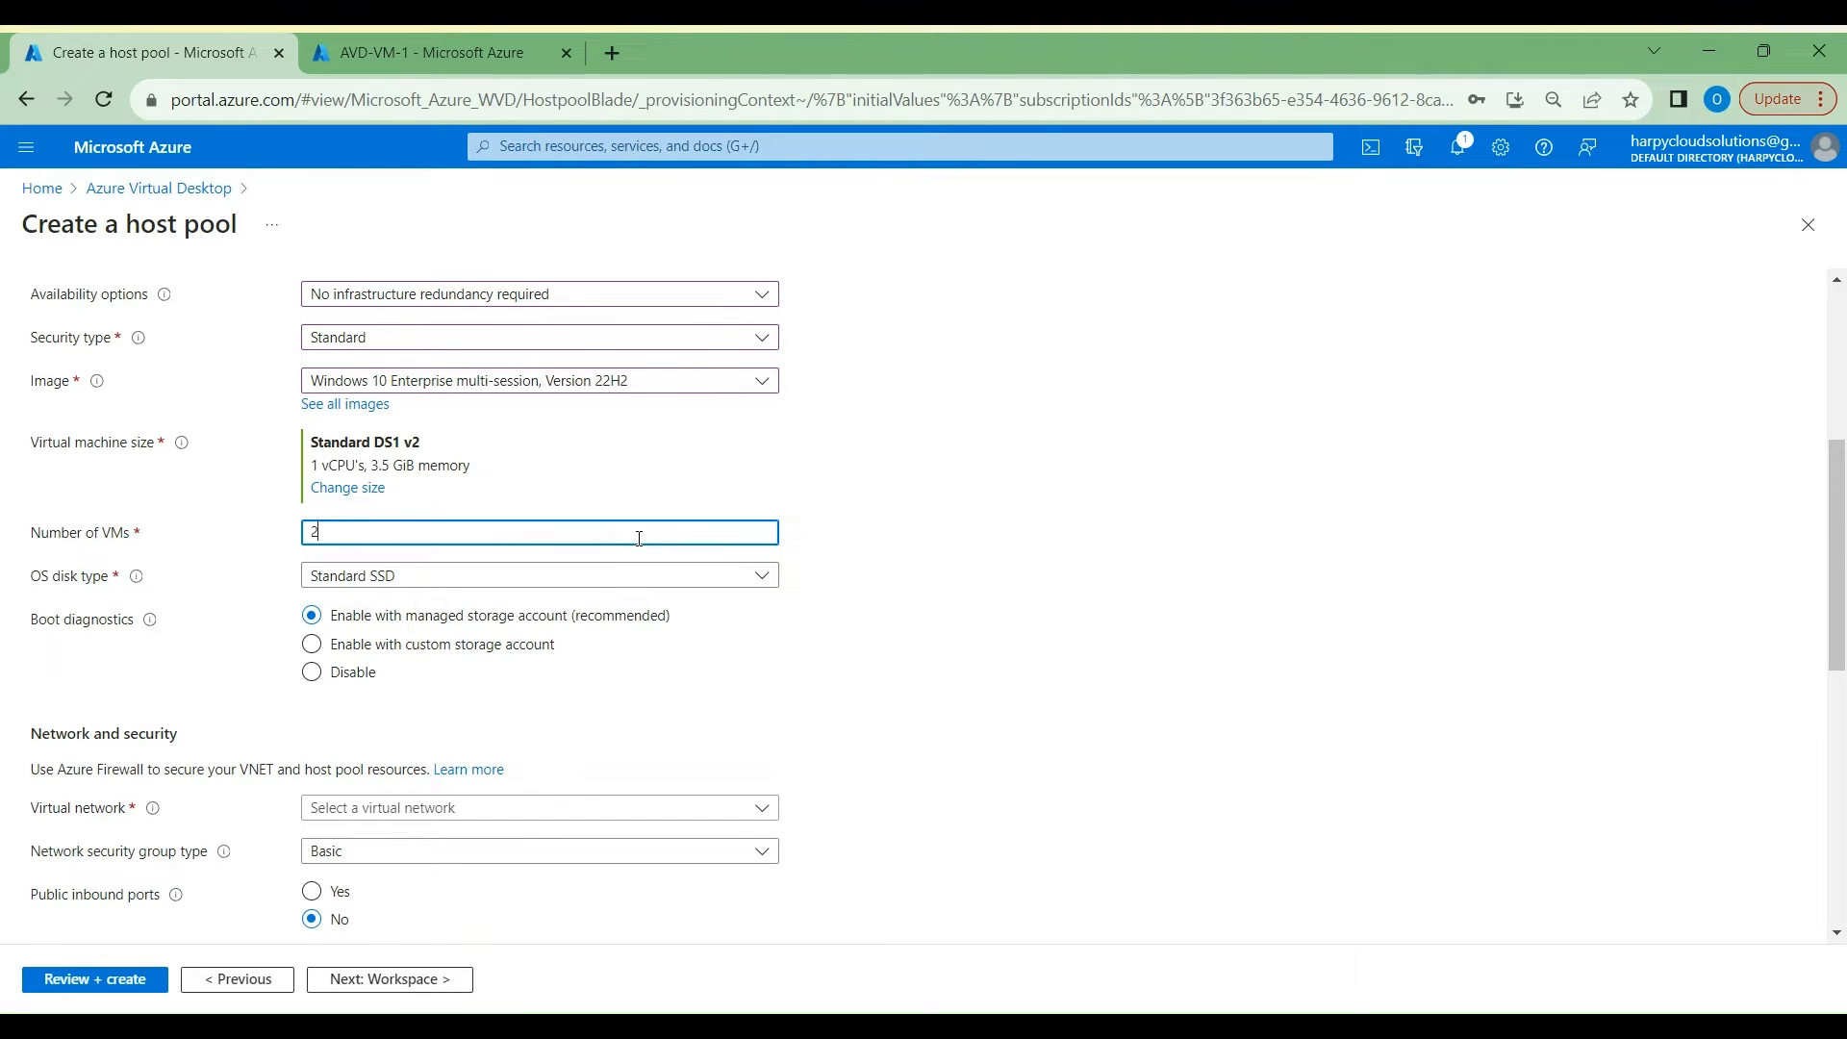
left_click(682, 582)
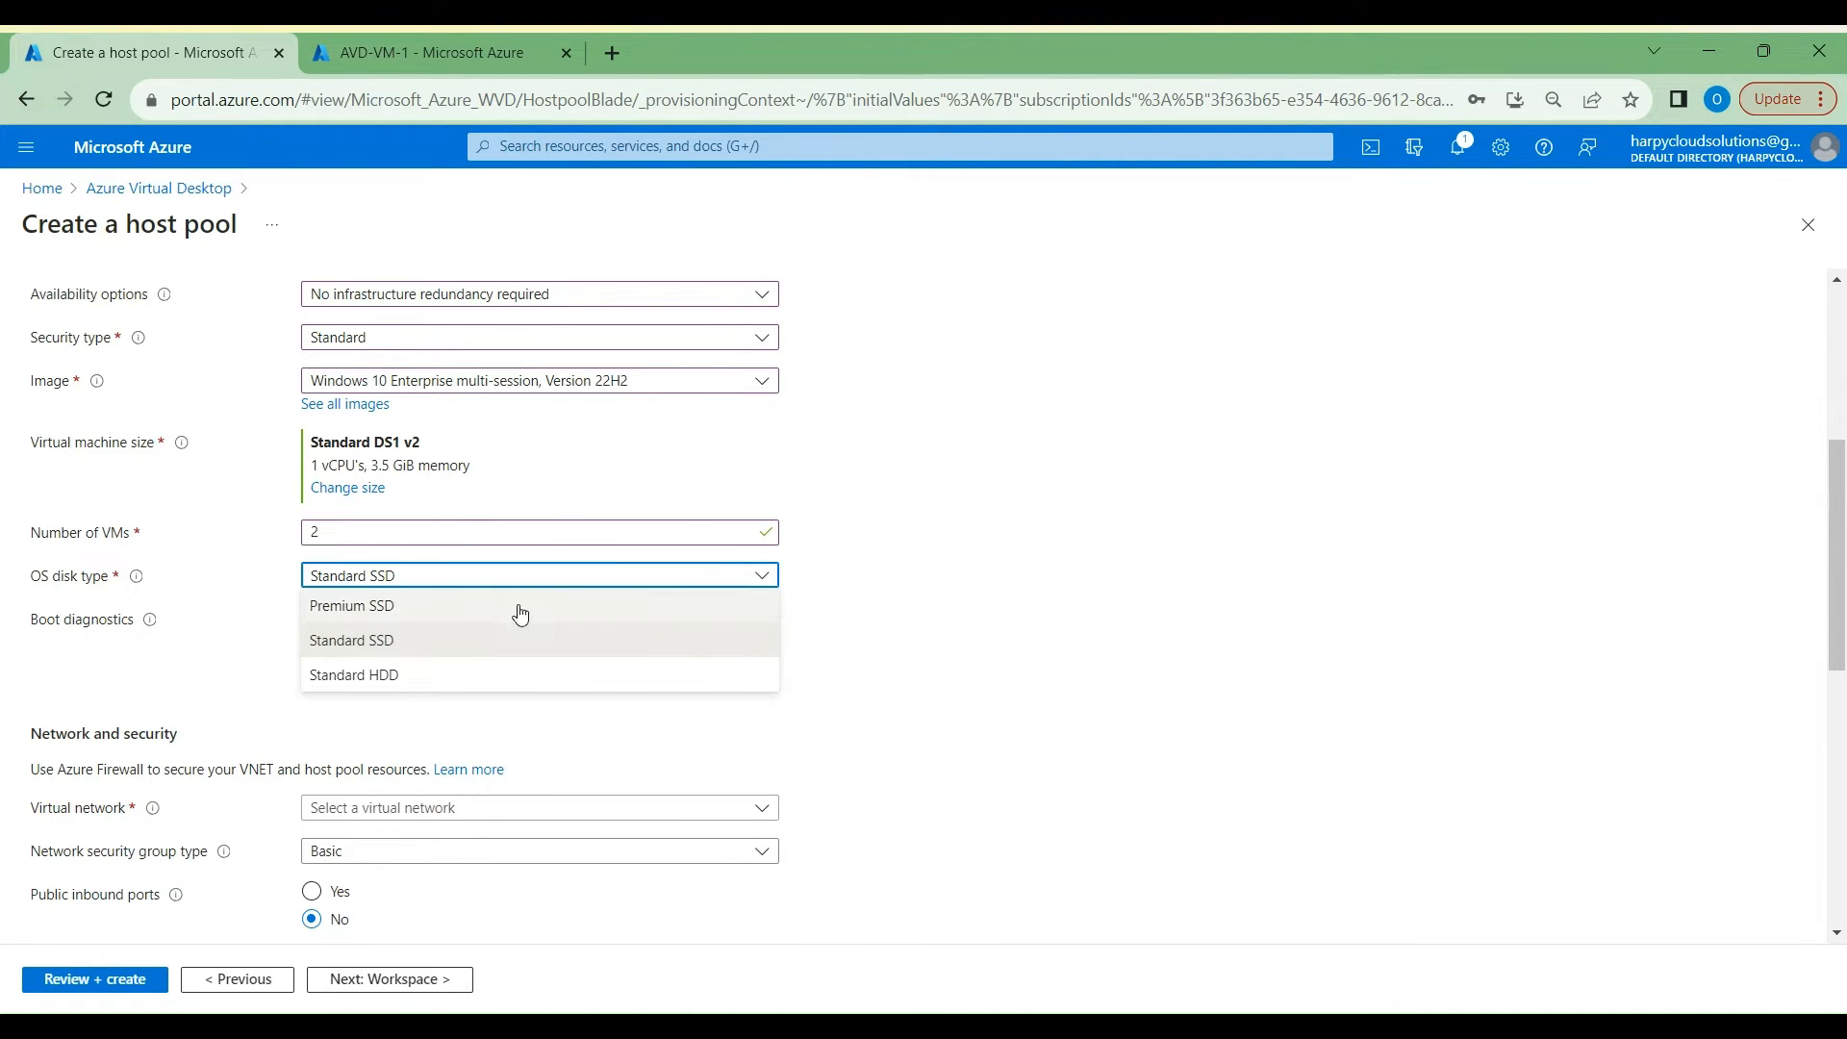
left_click(381, 674)
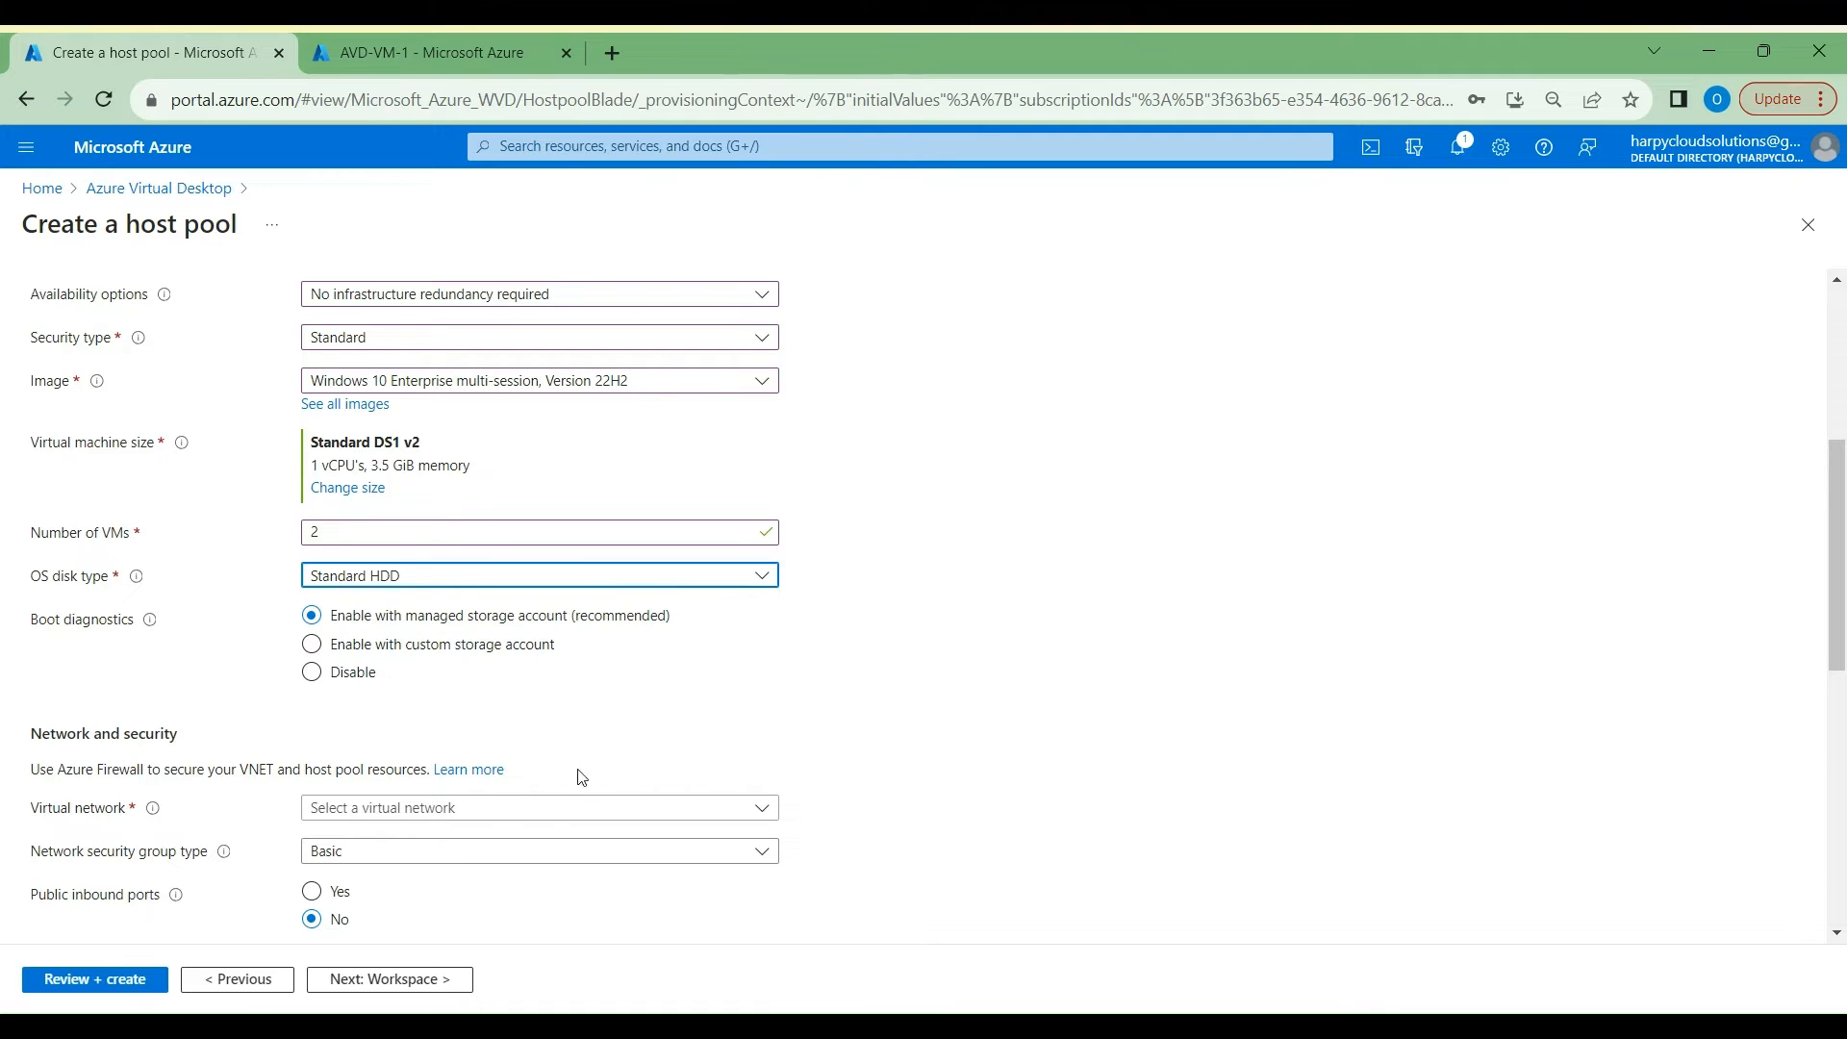
Step: Place the session hosts in the virtual network AVD-VNet, using its AVD-Subnet
left_click(467, 811)
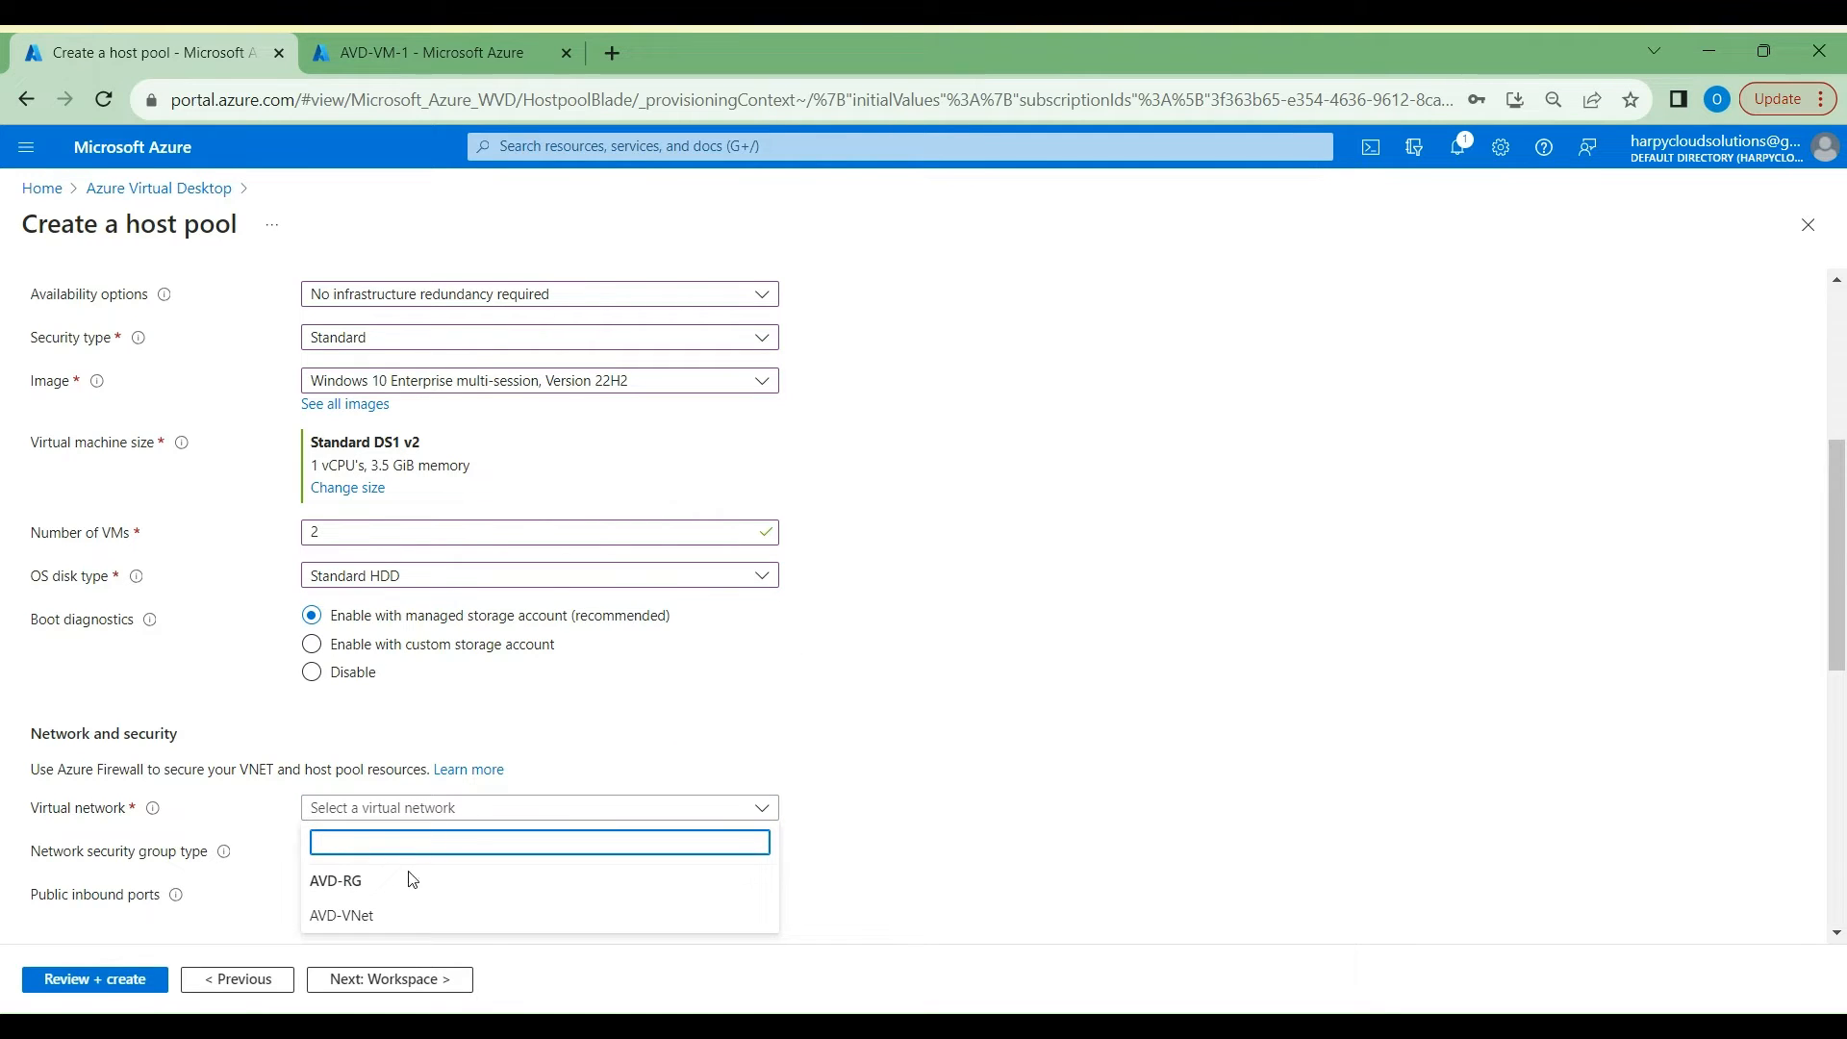
left_click(386, 919)
scroll(676, 796, "down", 2)
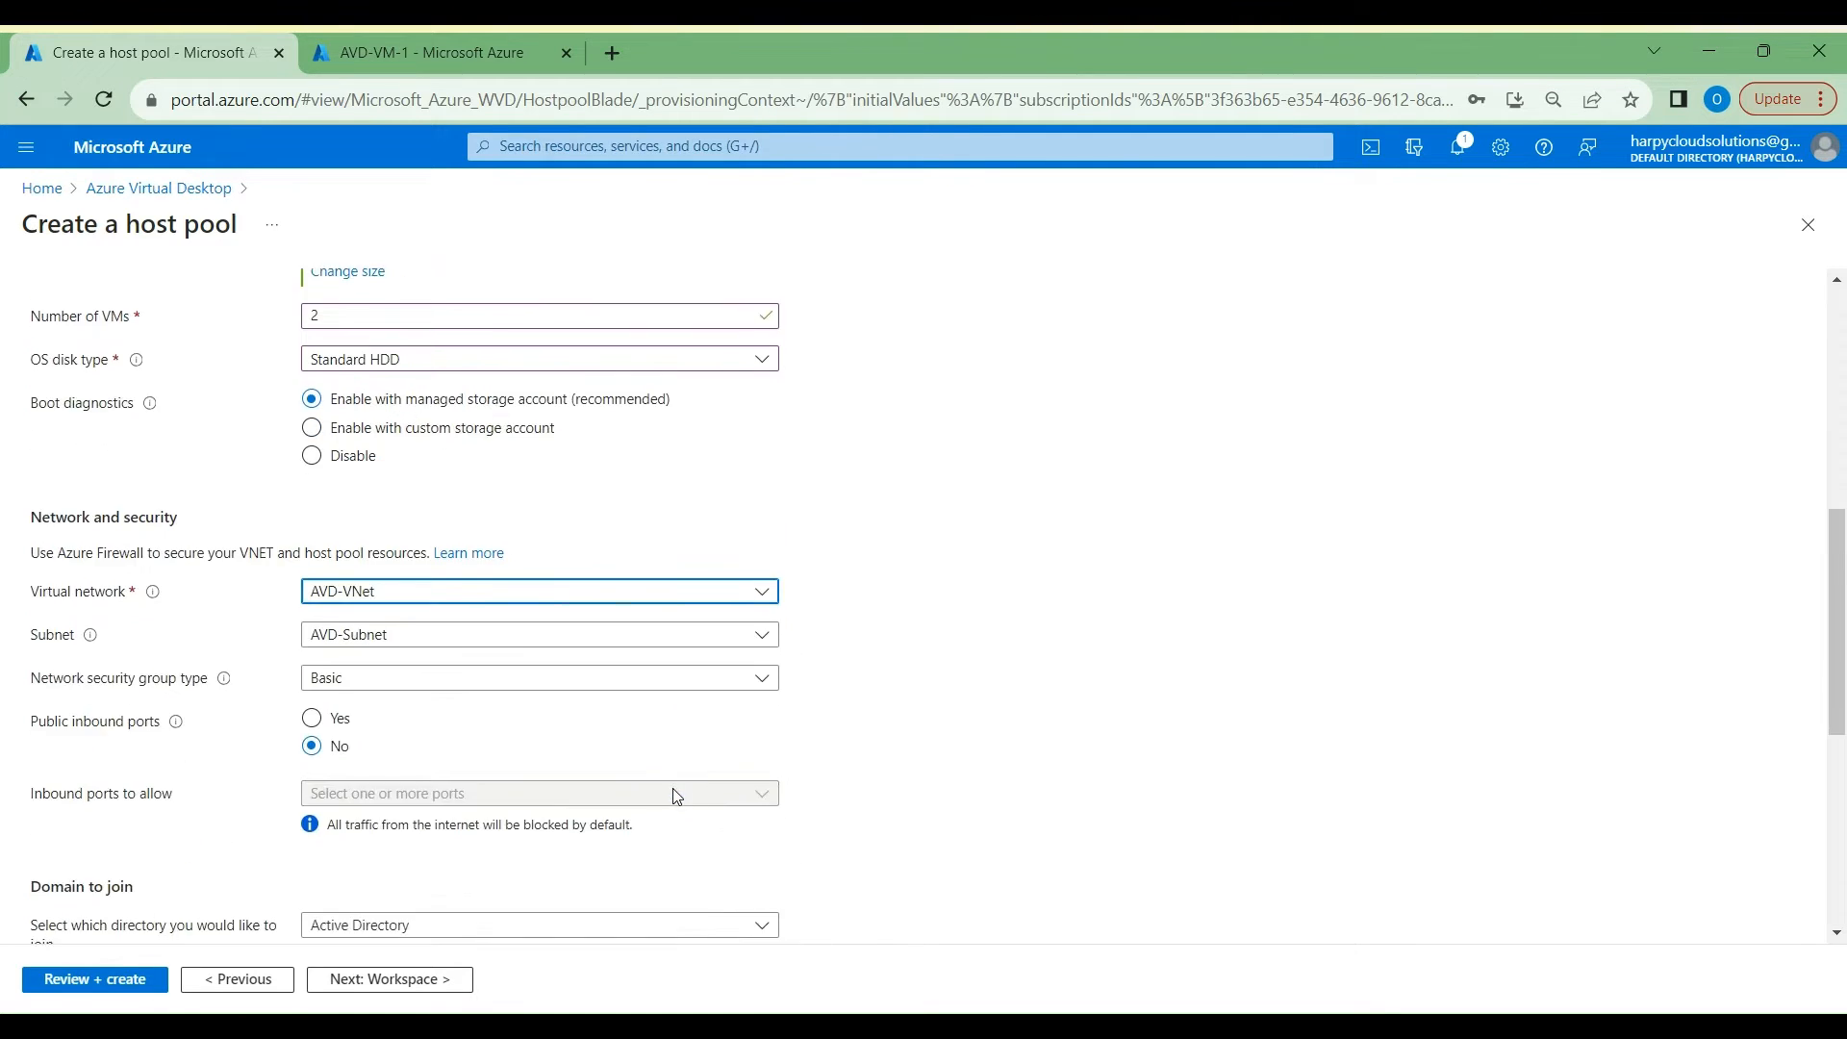
left_click(548, 640)
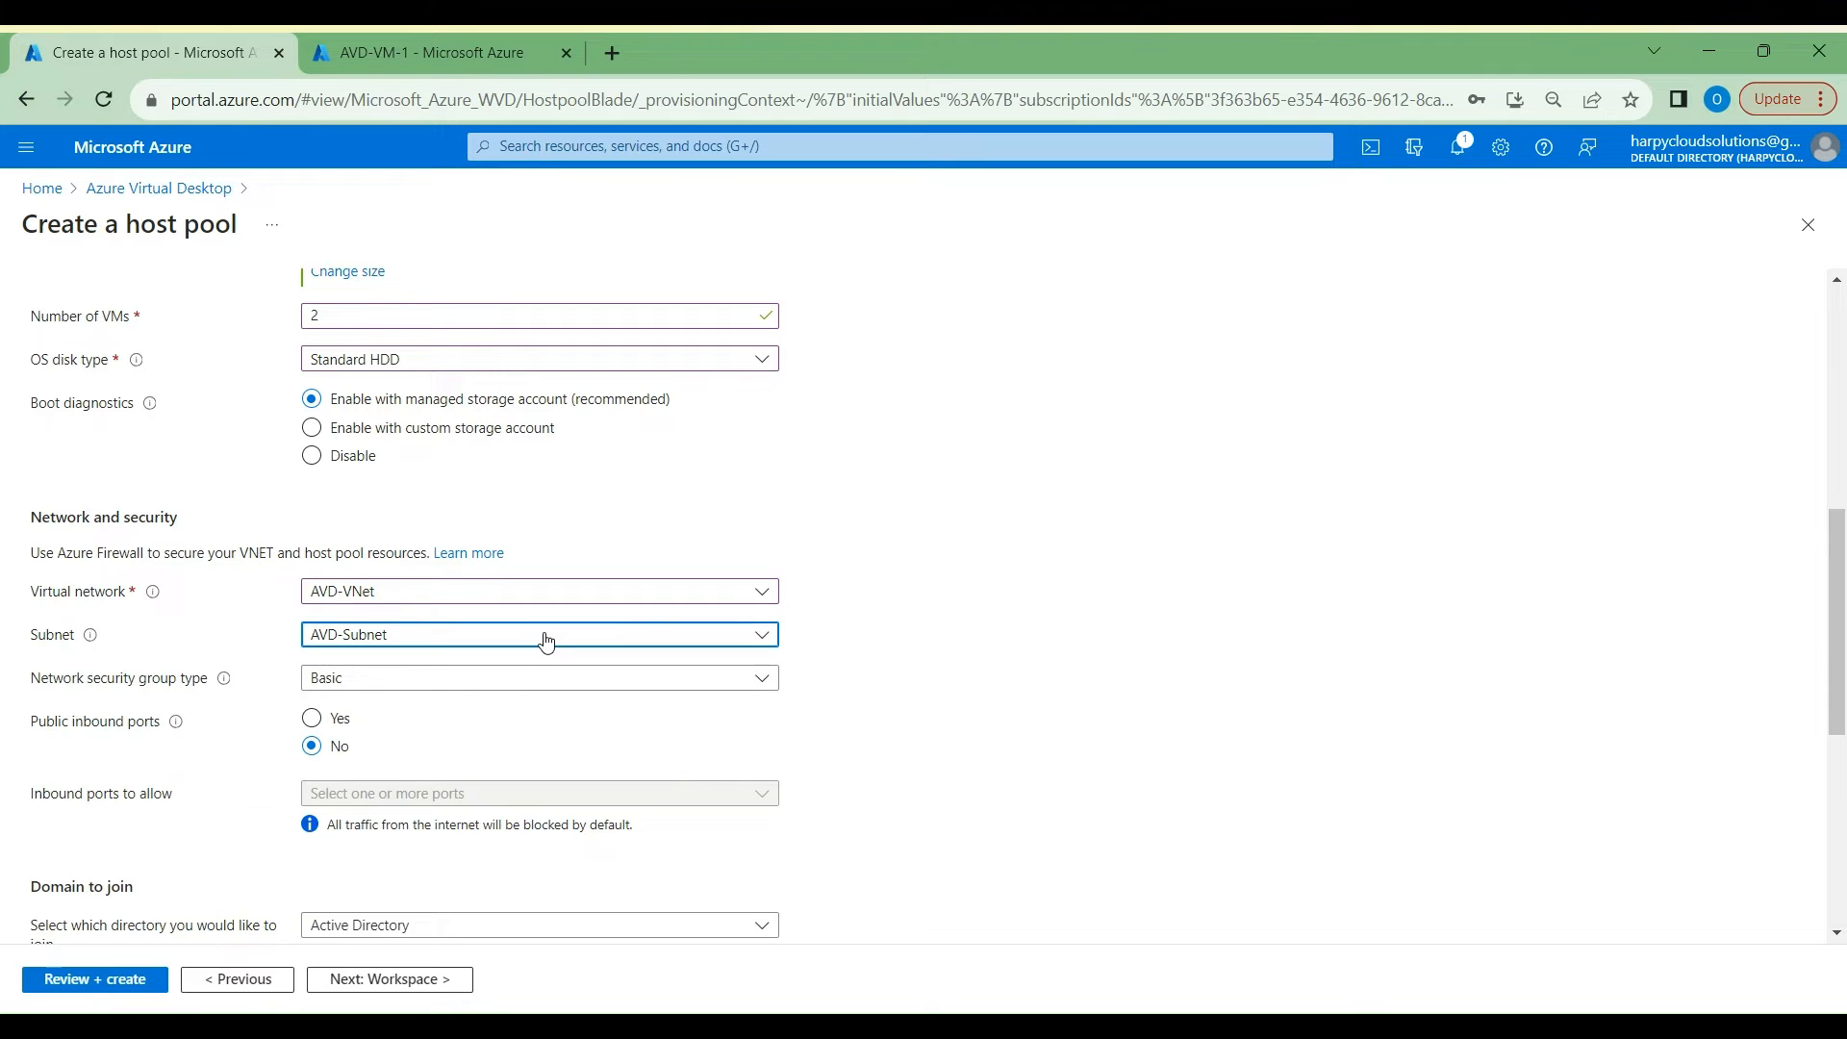
left_click(949, 736)
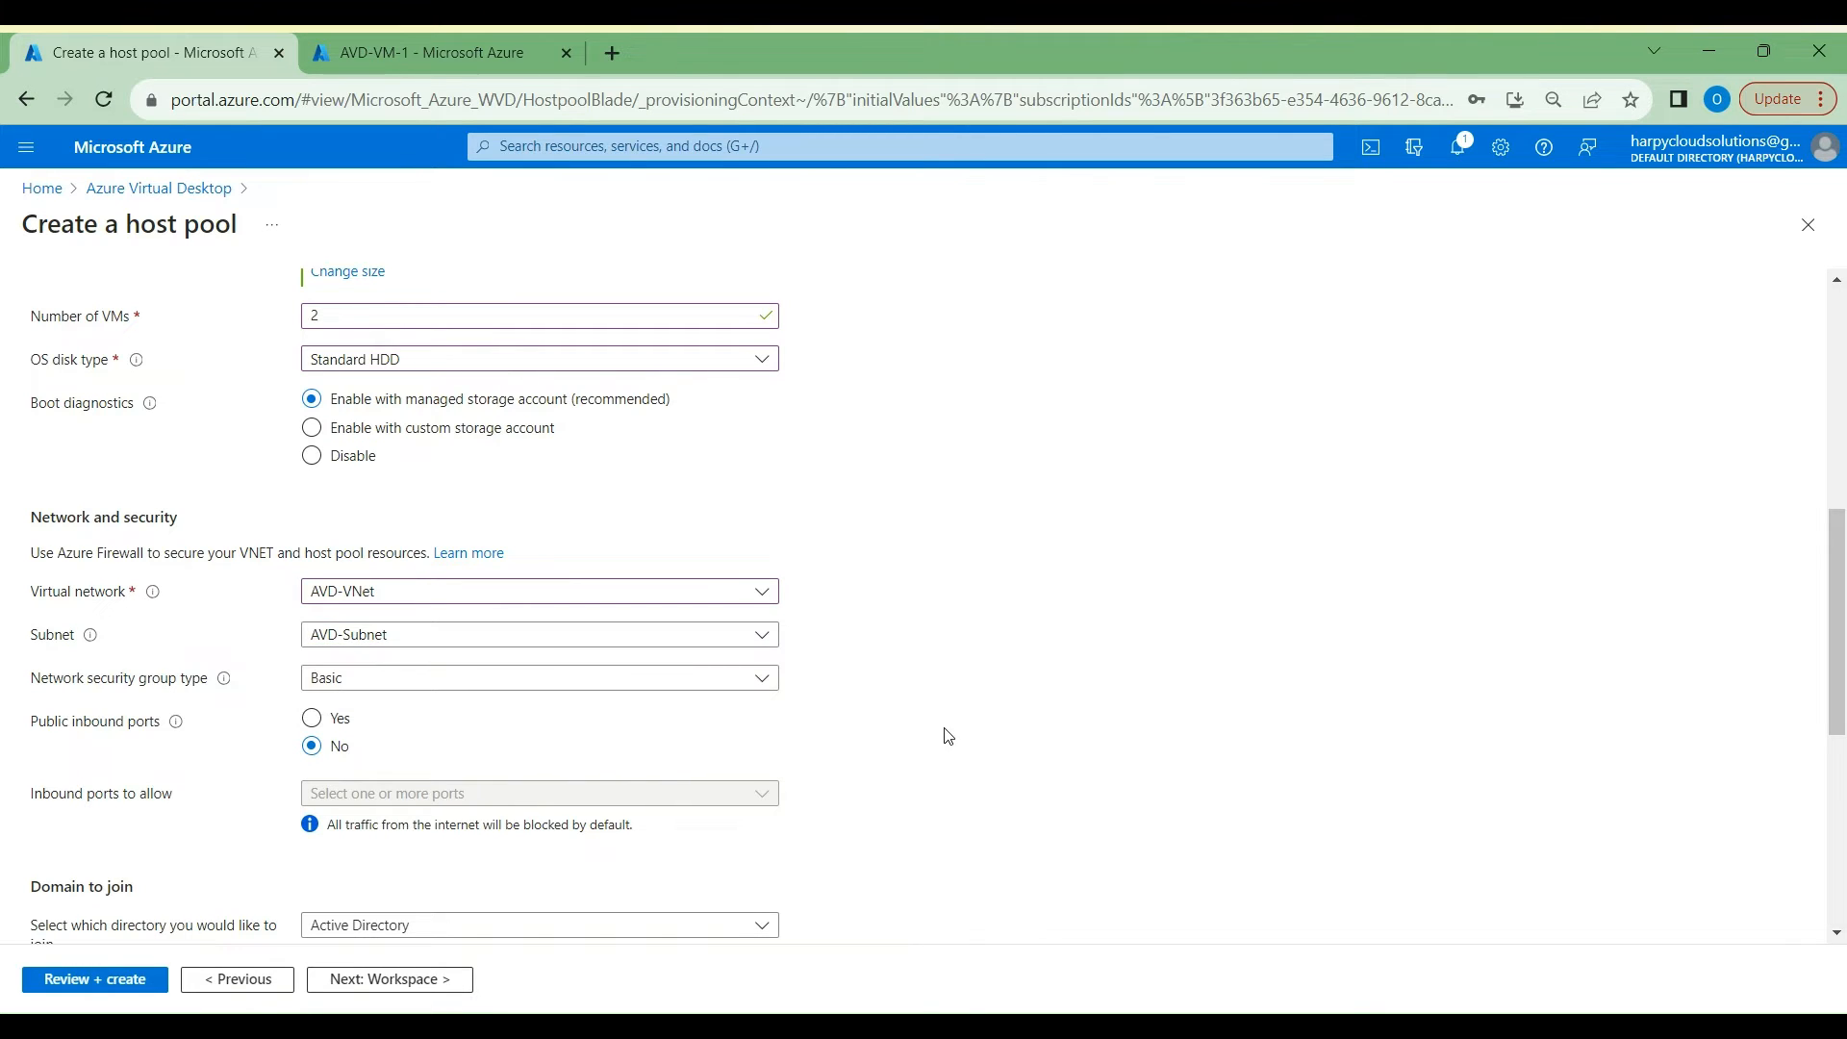
Step: Set the directory that the session hosts join to Microsoft Entra ID
scroll(693, 712, "down", 1)
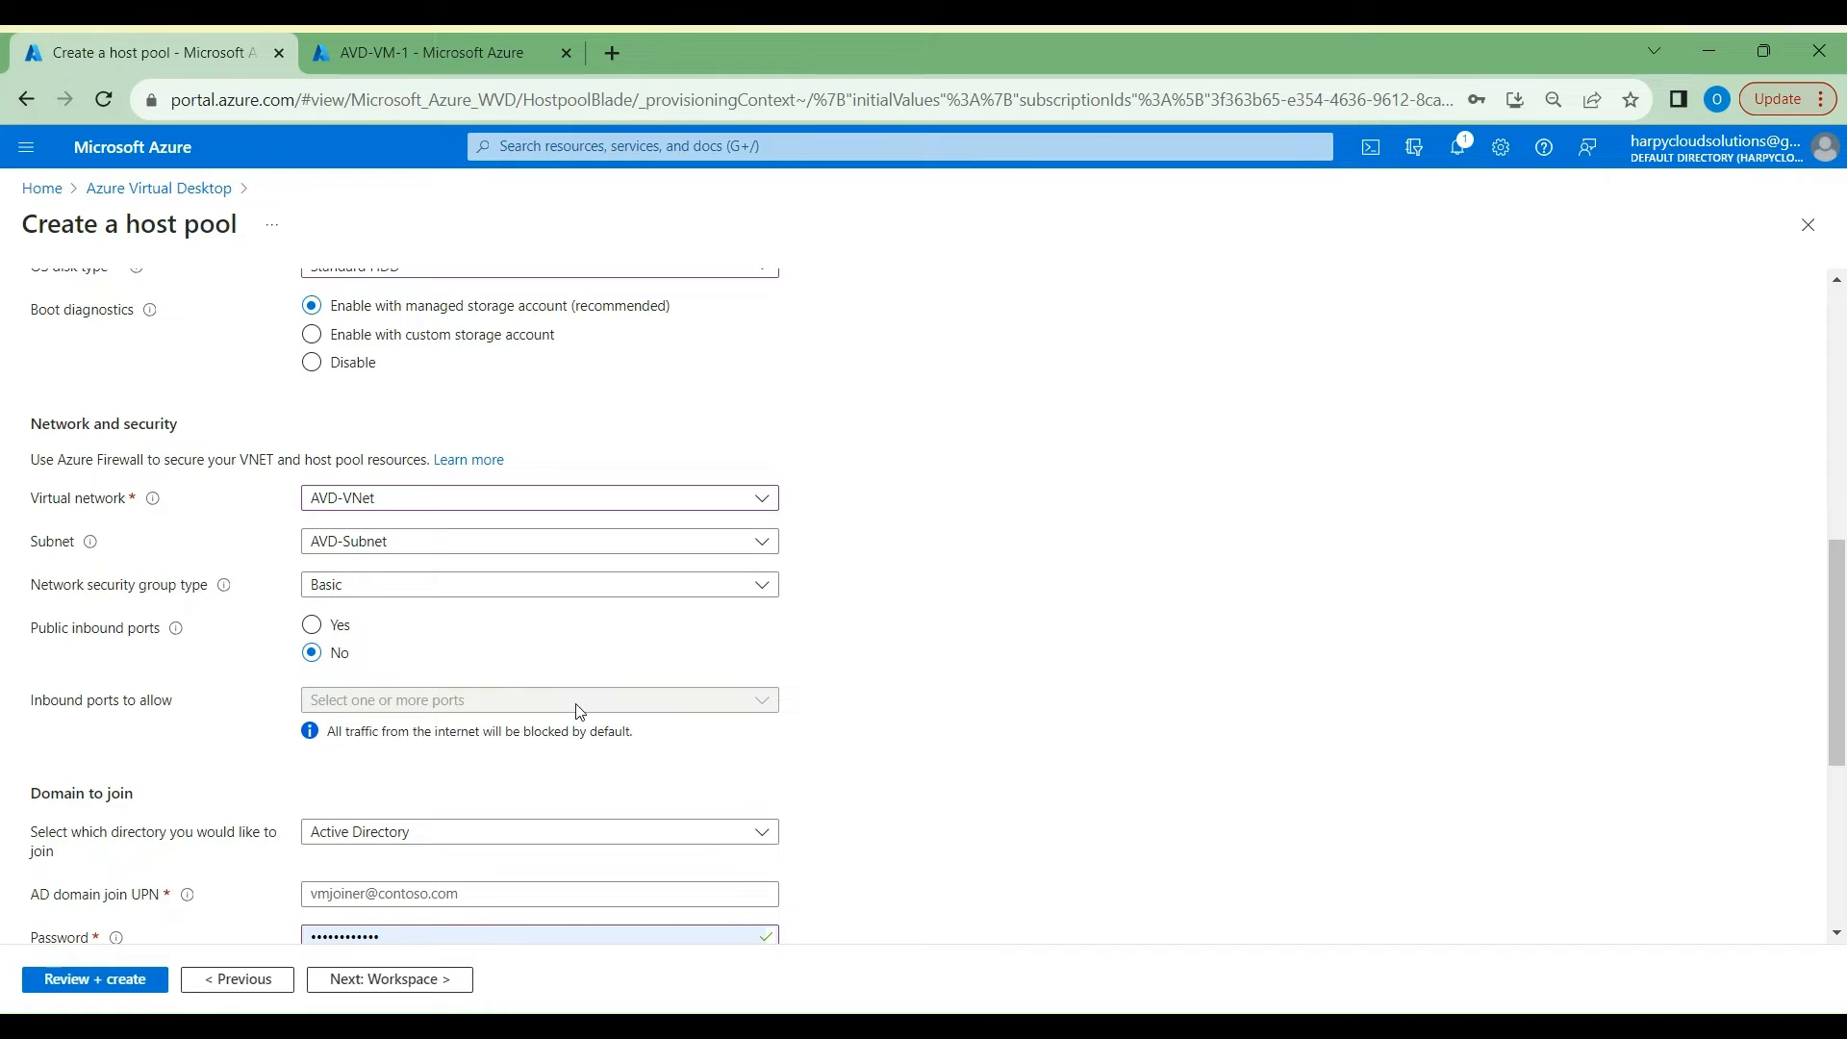
scroll(597, 795, "down", 2)
left_click(640, 638)
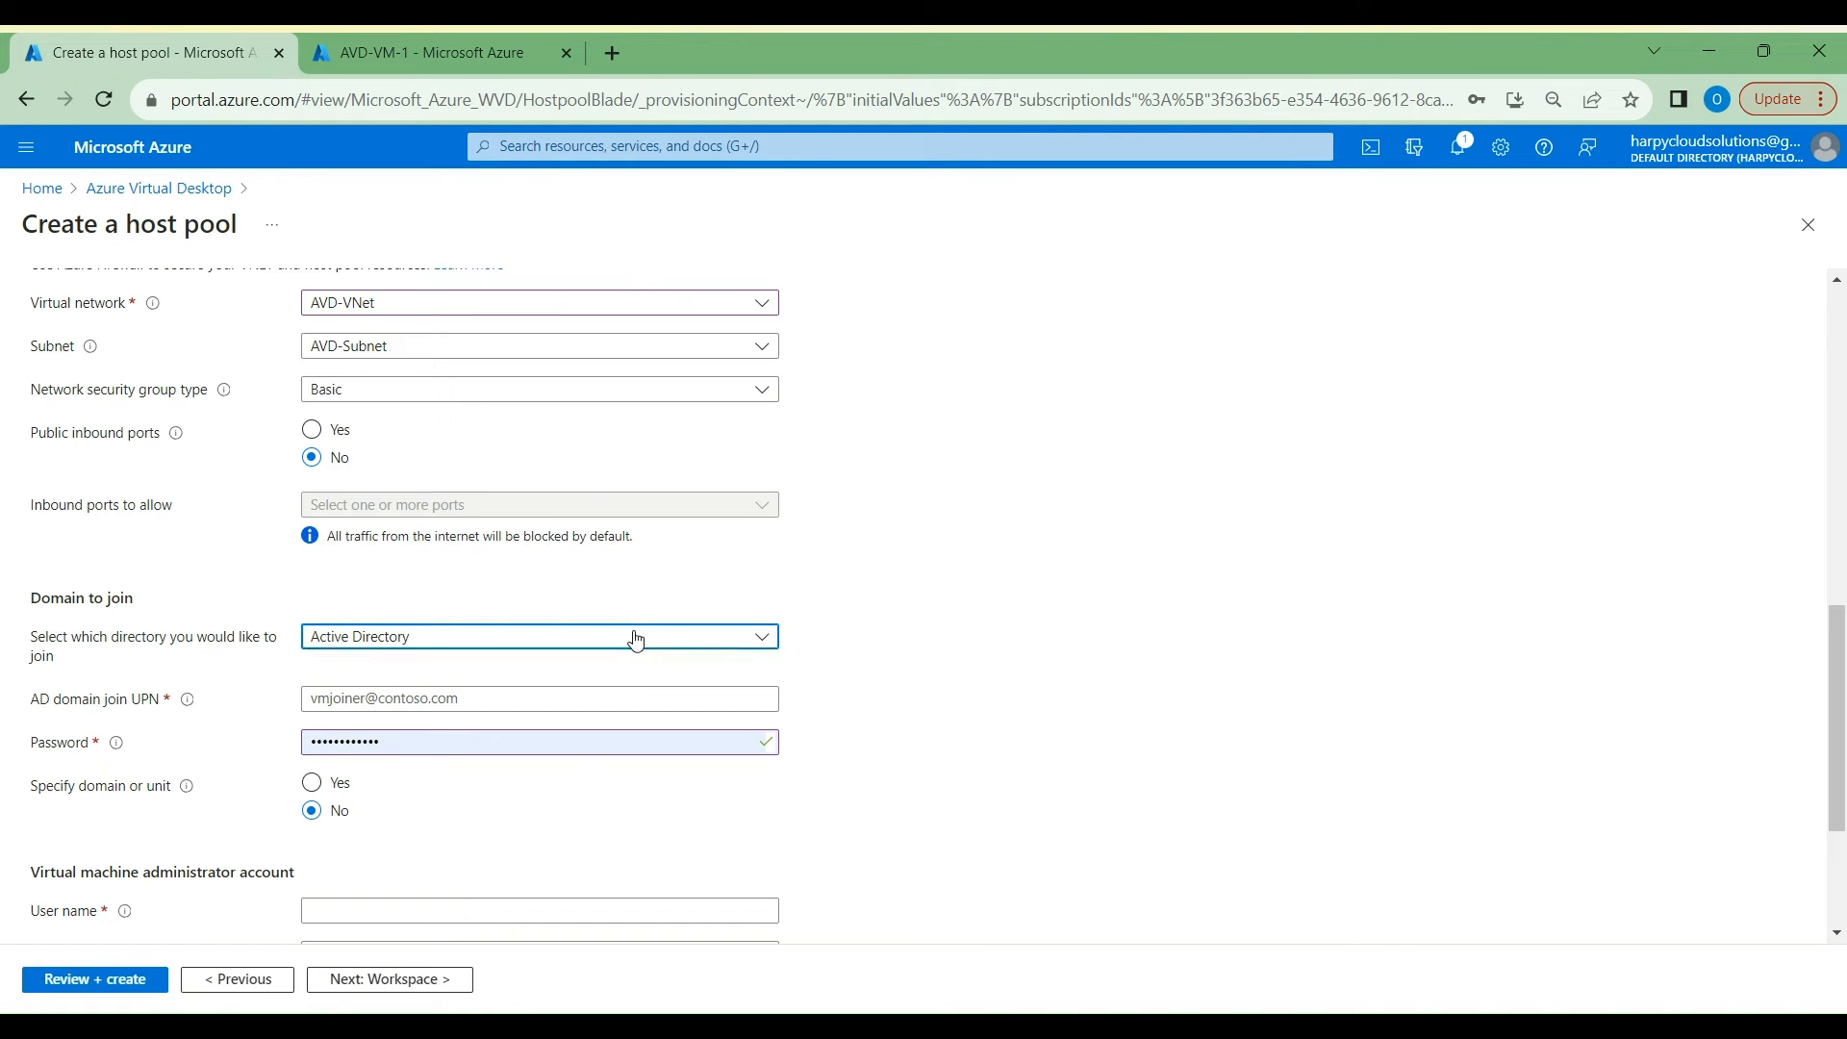
left_click(406, 702)
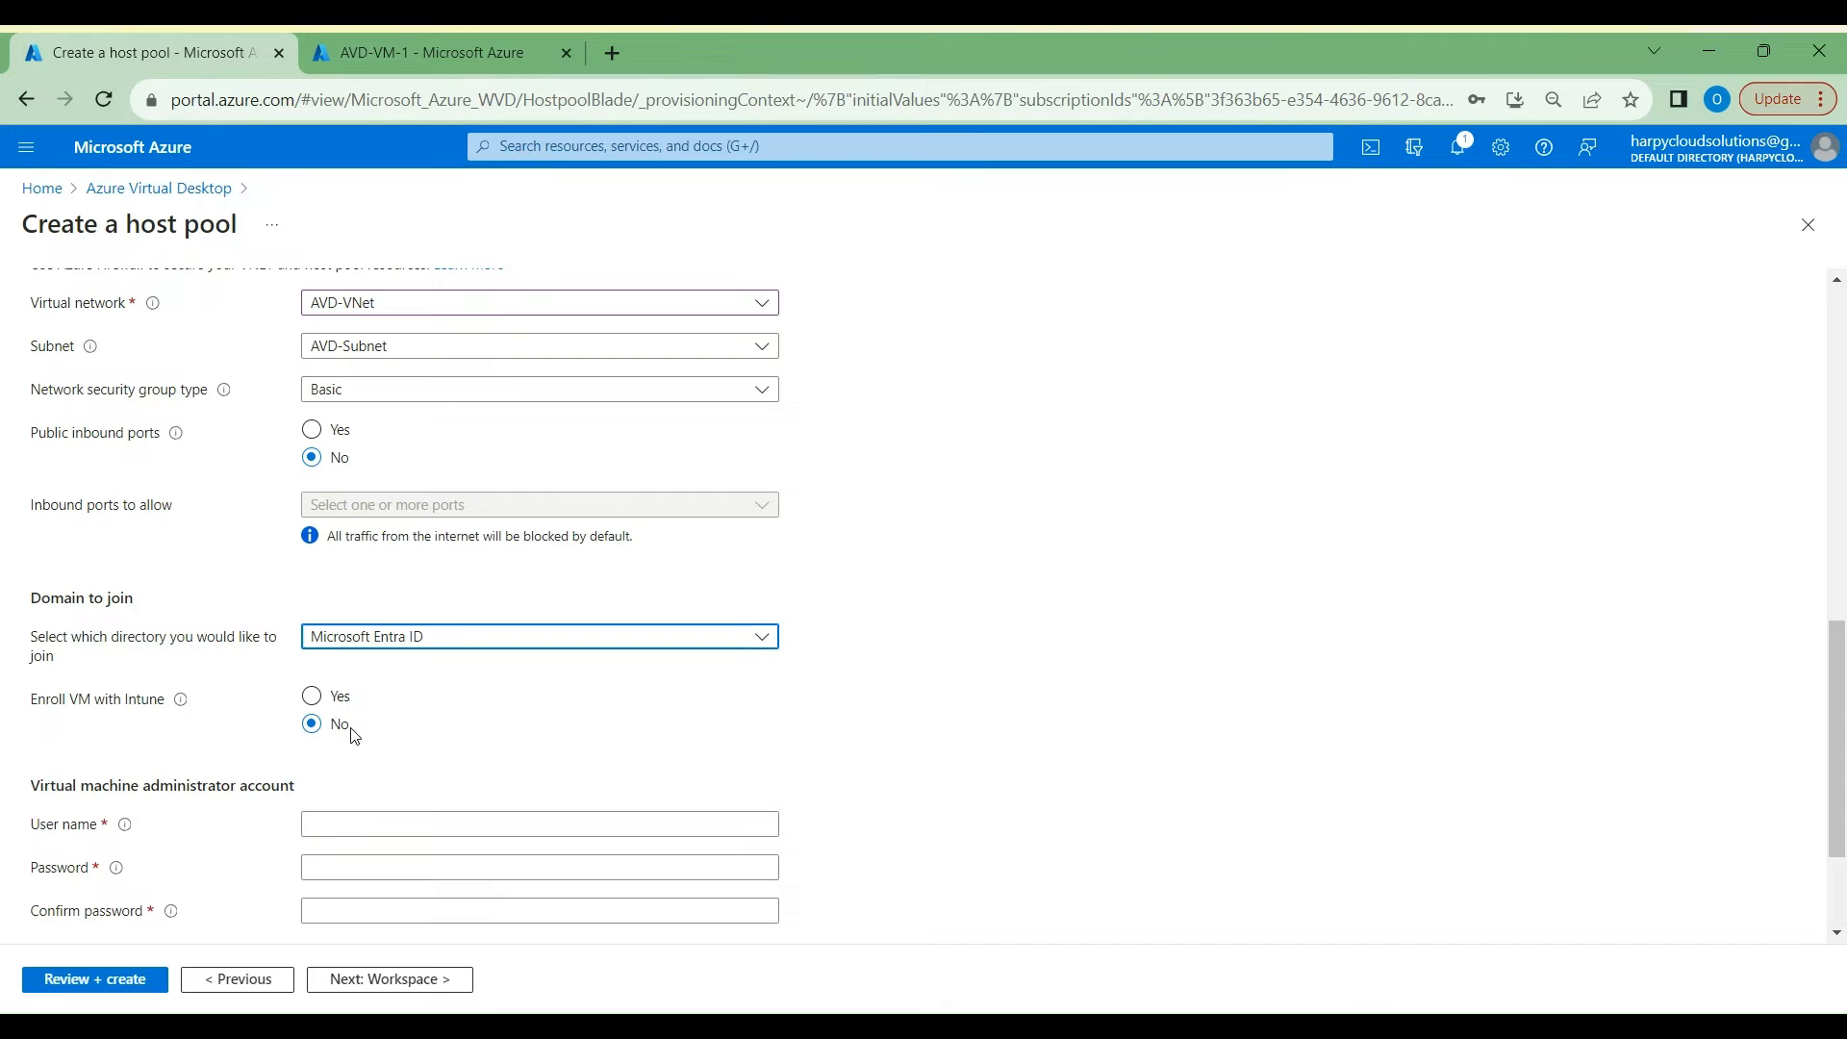
Step: Fill in the virtual machine administrator account with user name azureuser, and enter and confirm its password
scroll(480, 742, "down", 1)
left_click(420, 712)
type("azureuser")
left_click(424, 756)
left_click(423, 758)
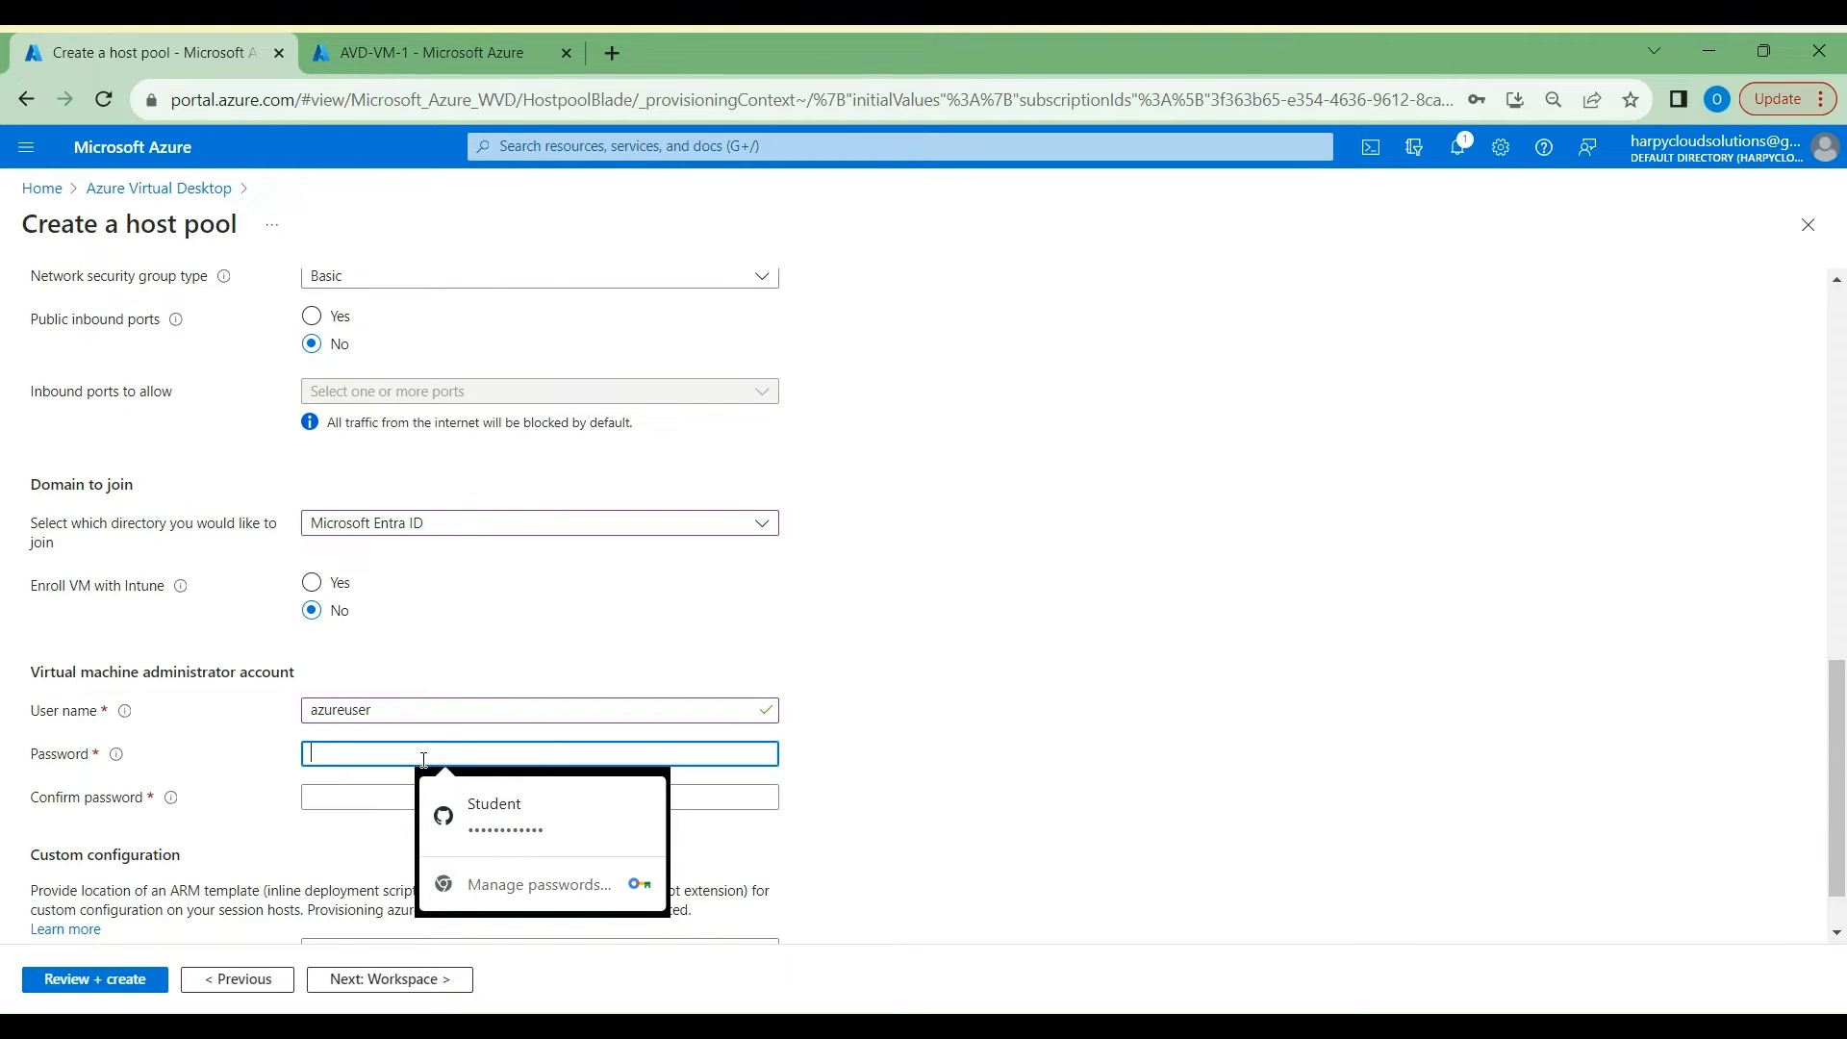
type("P")
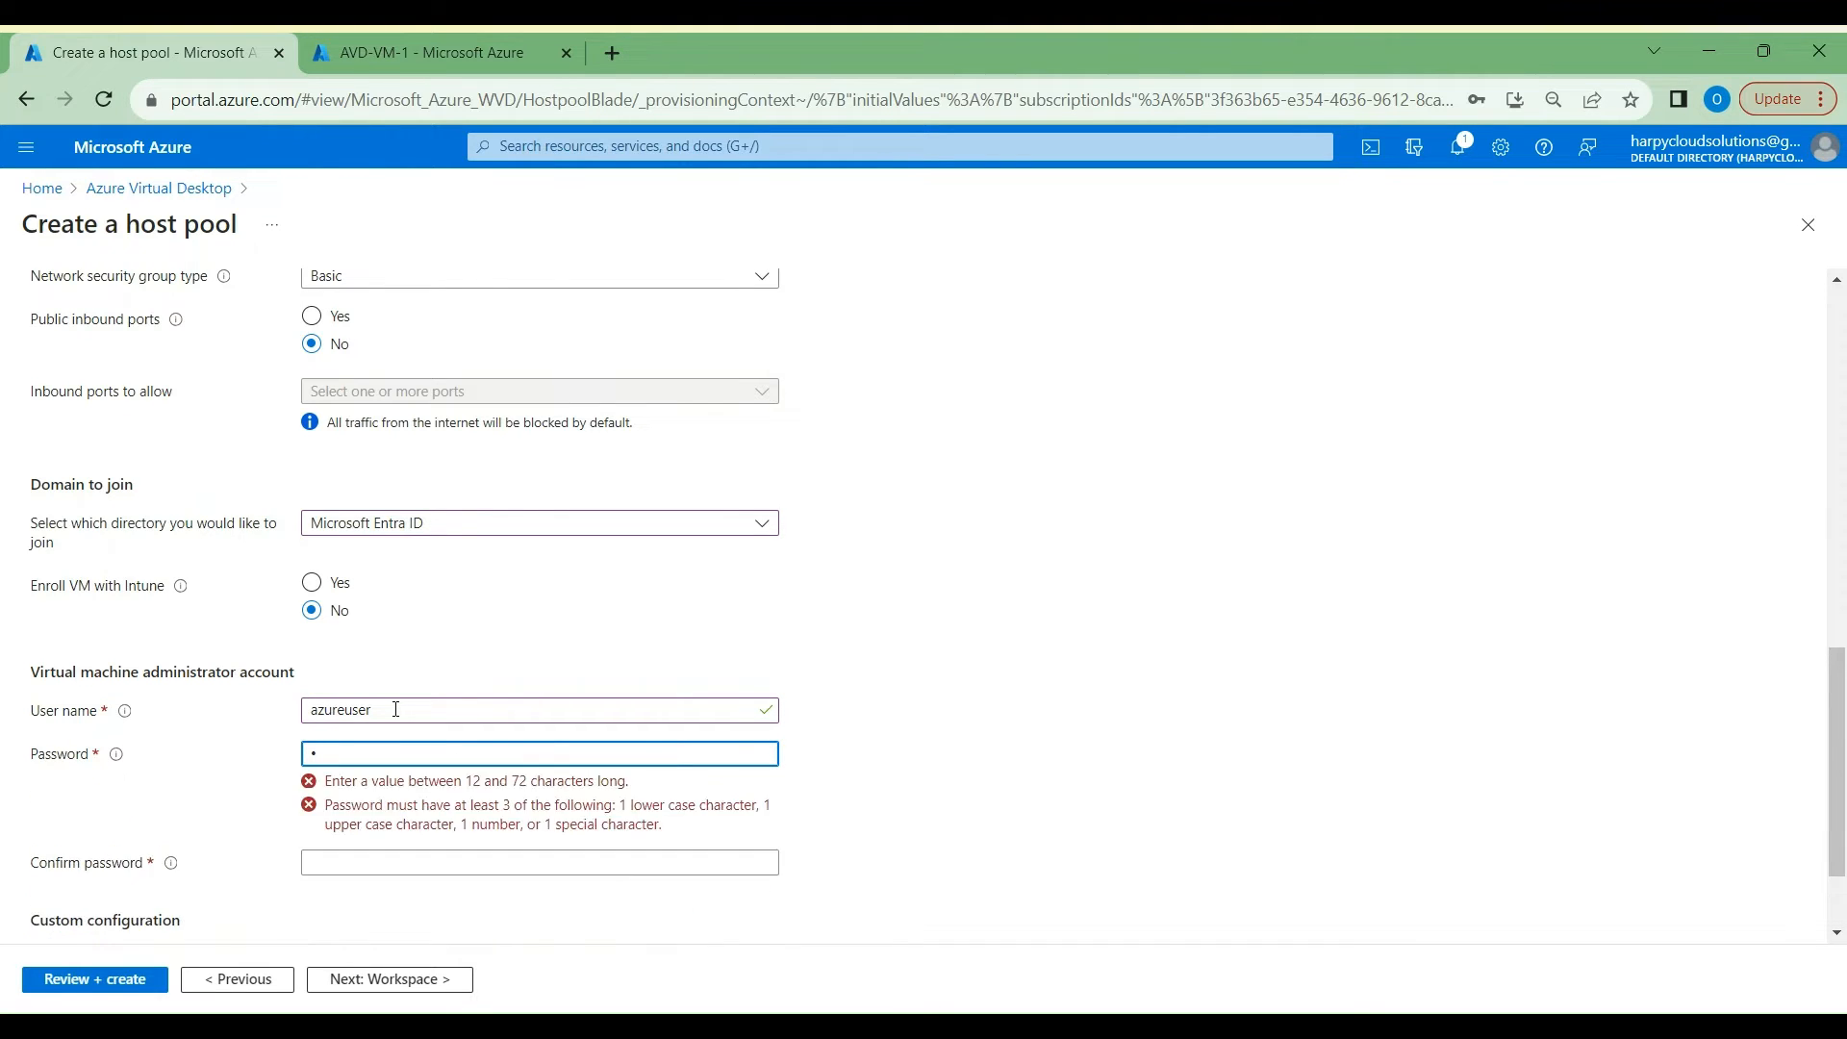
type("••••••••••")
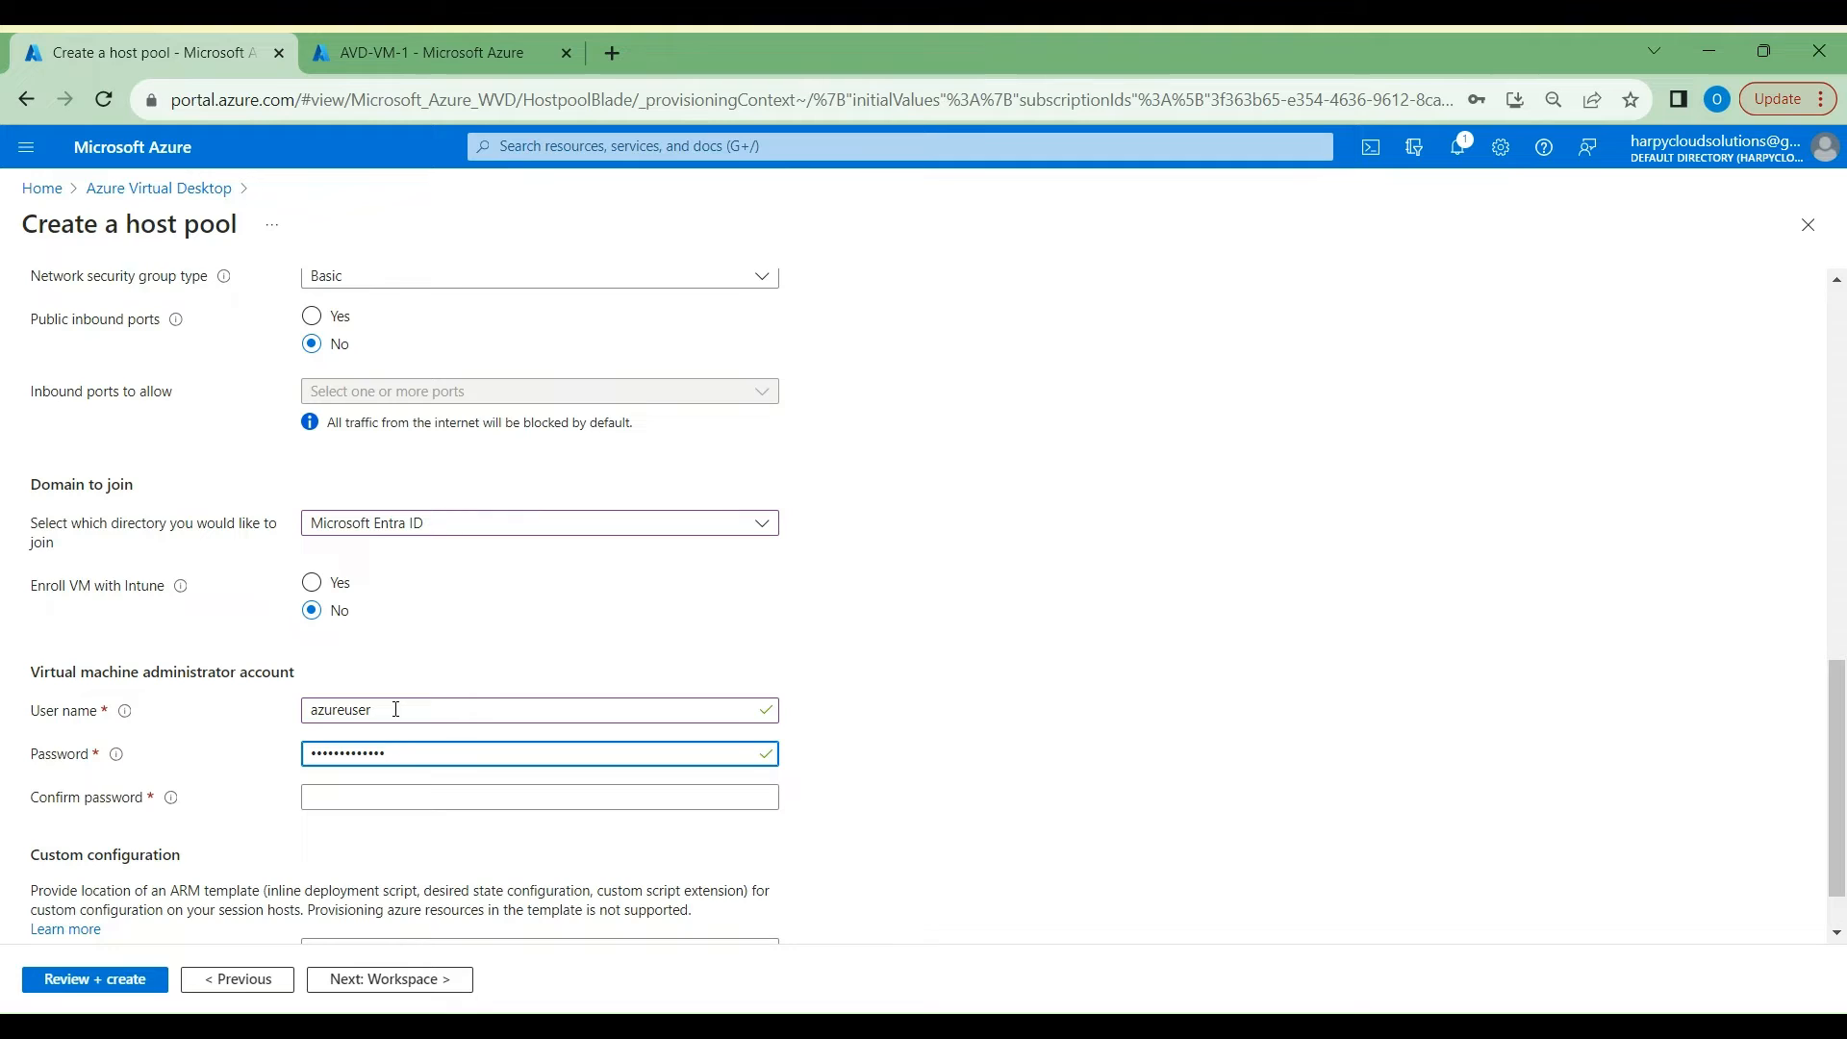
left_click(356, 799)
type("•")
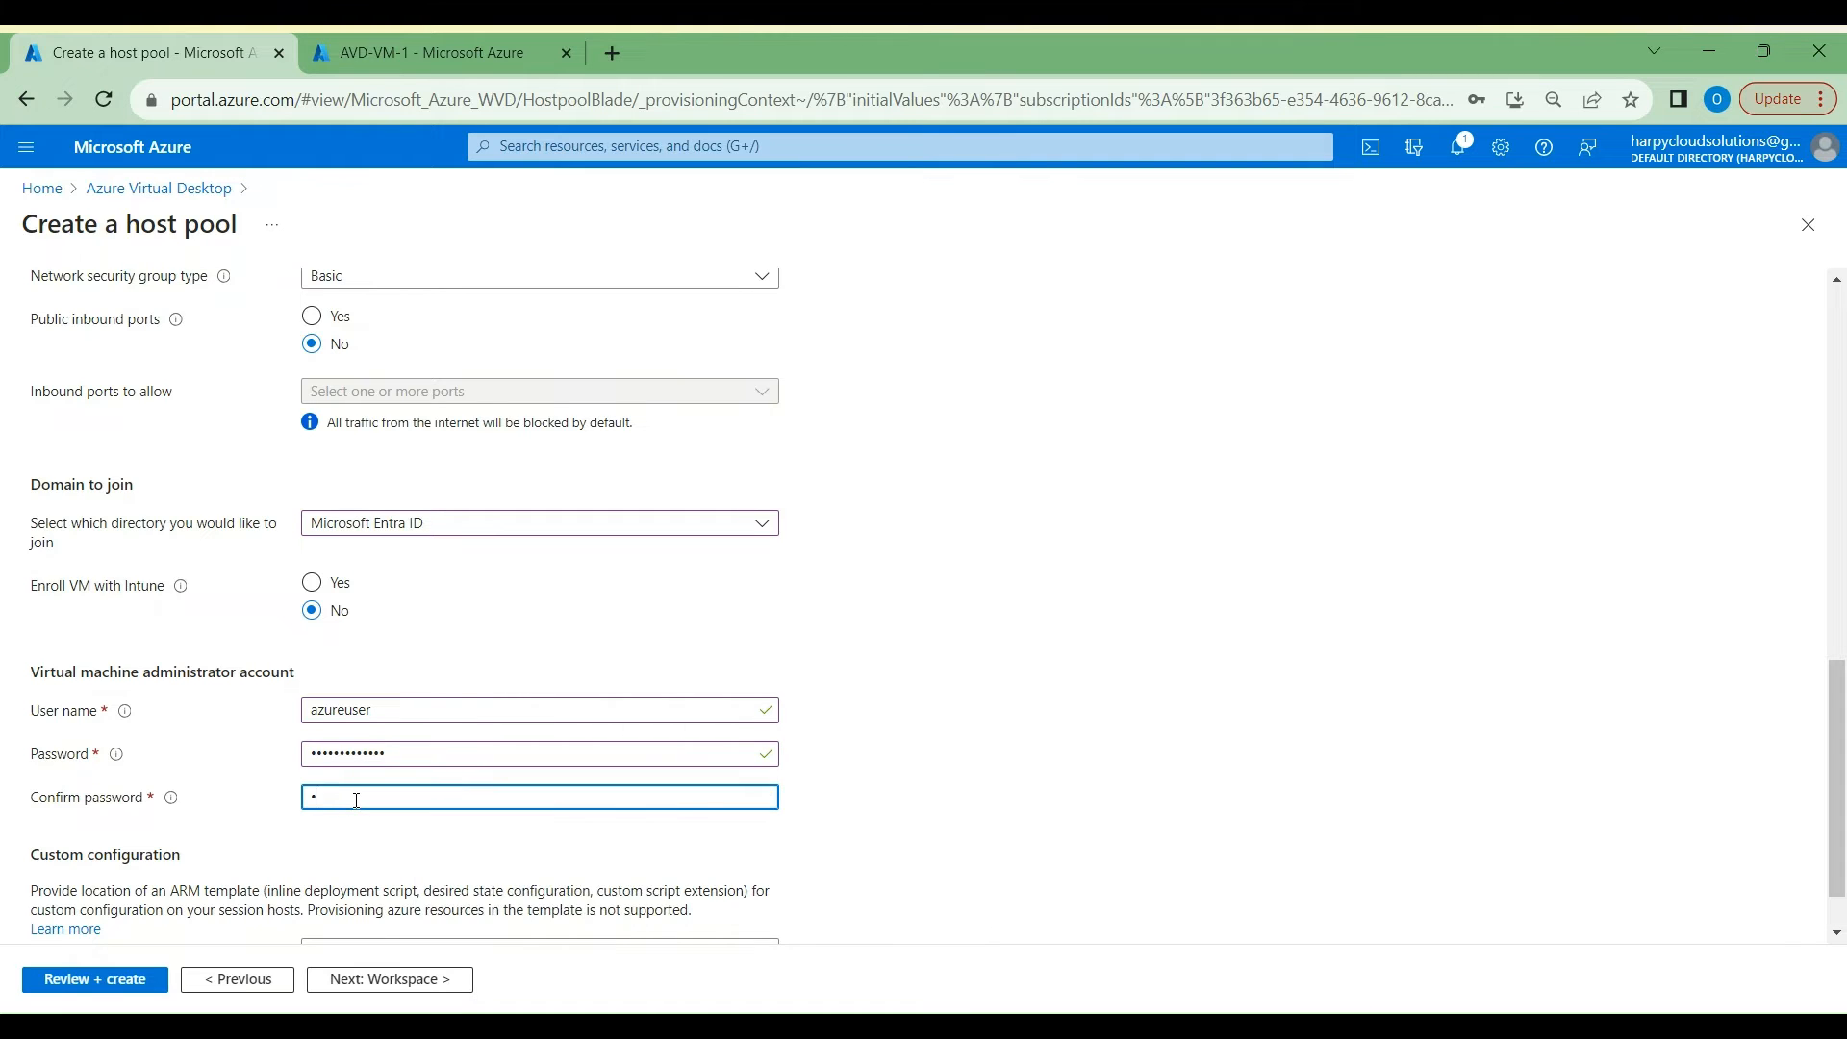
type("••••••••")
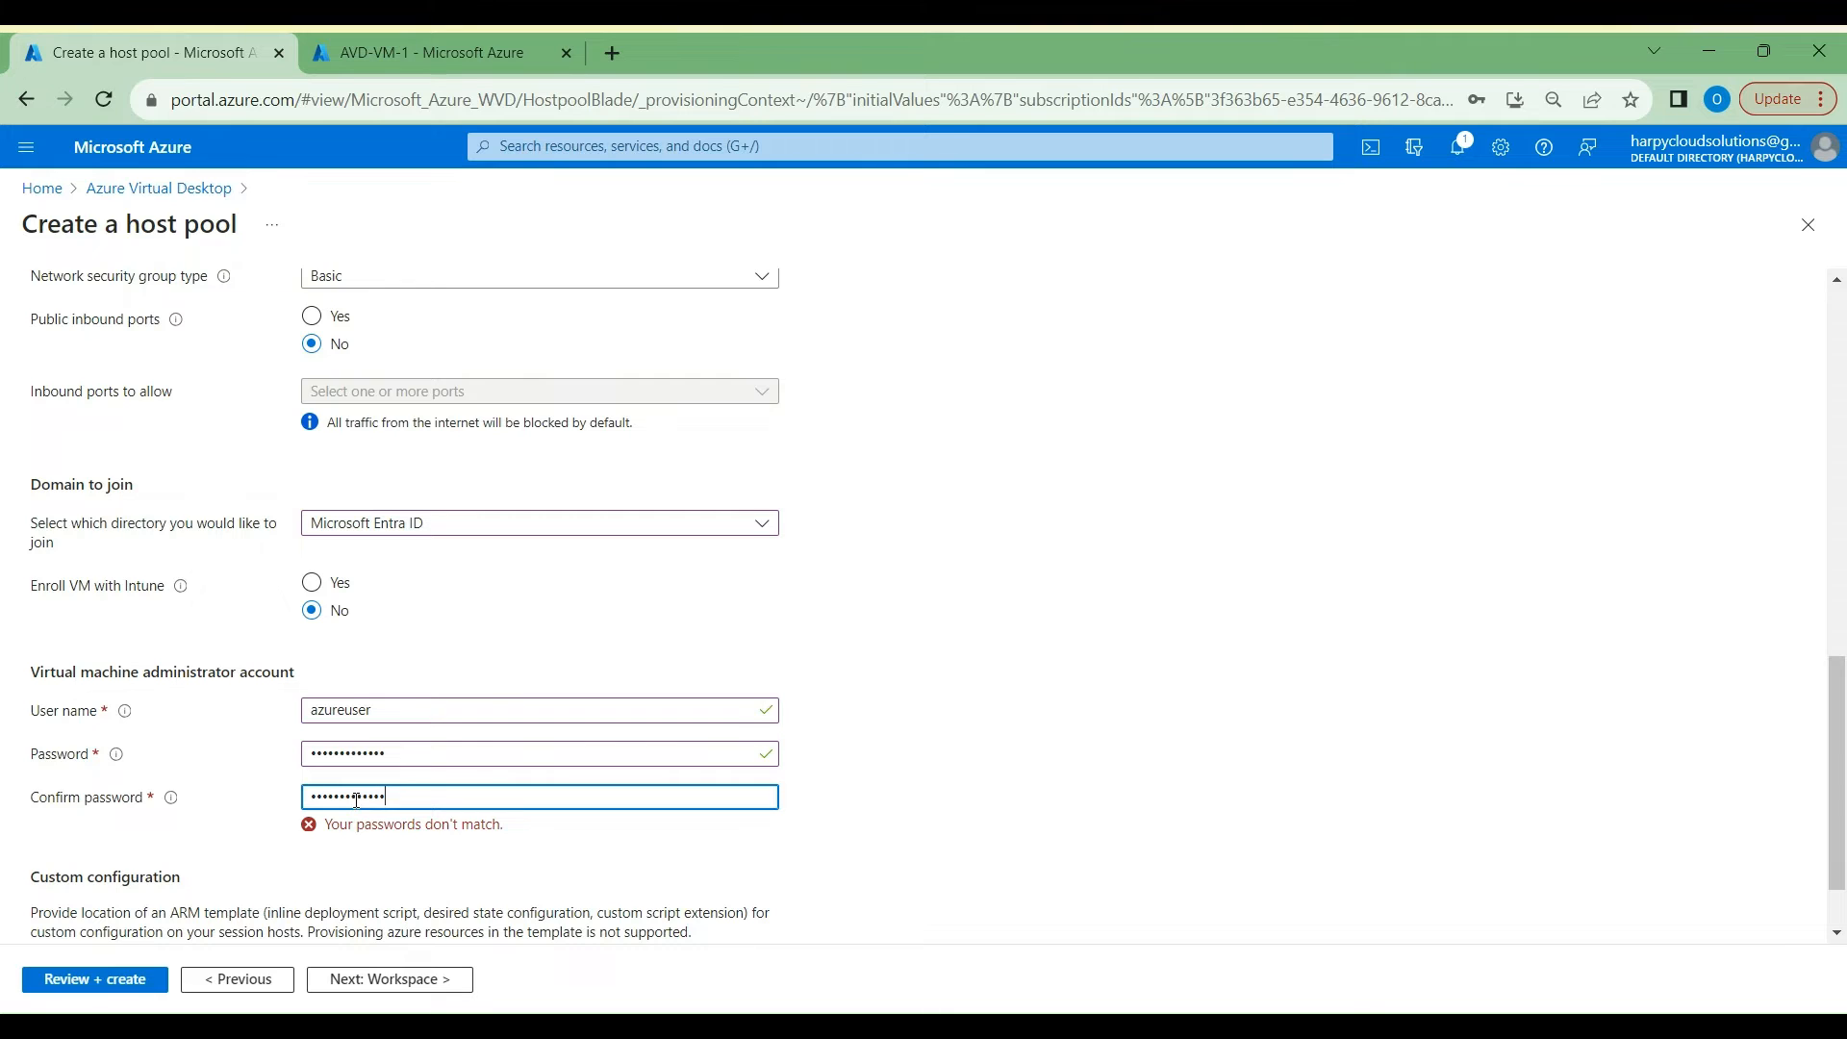
type("•••")
scroll(535, 823, "down", 1)
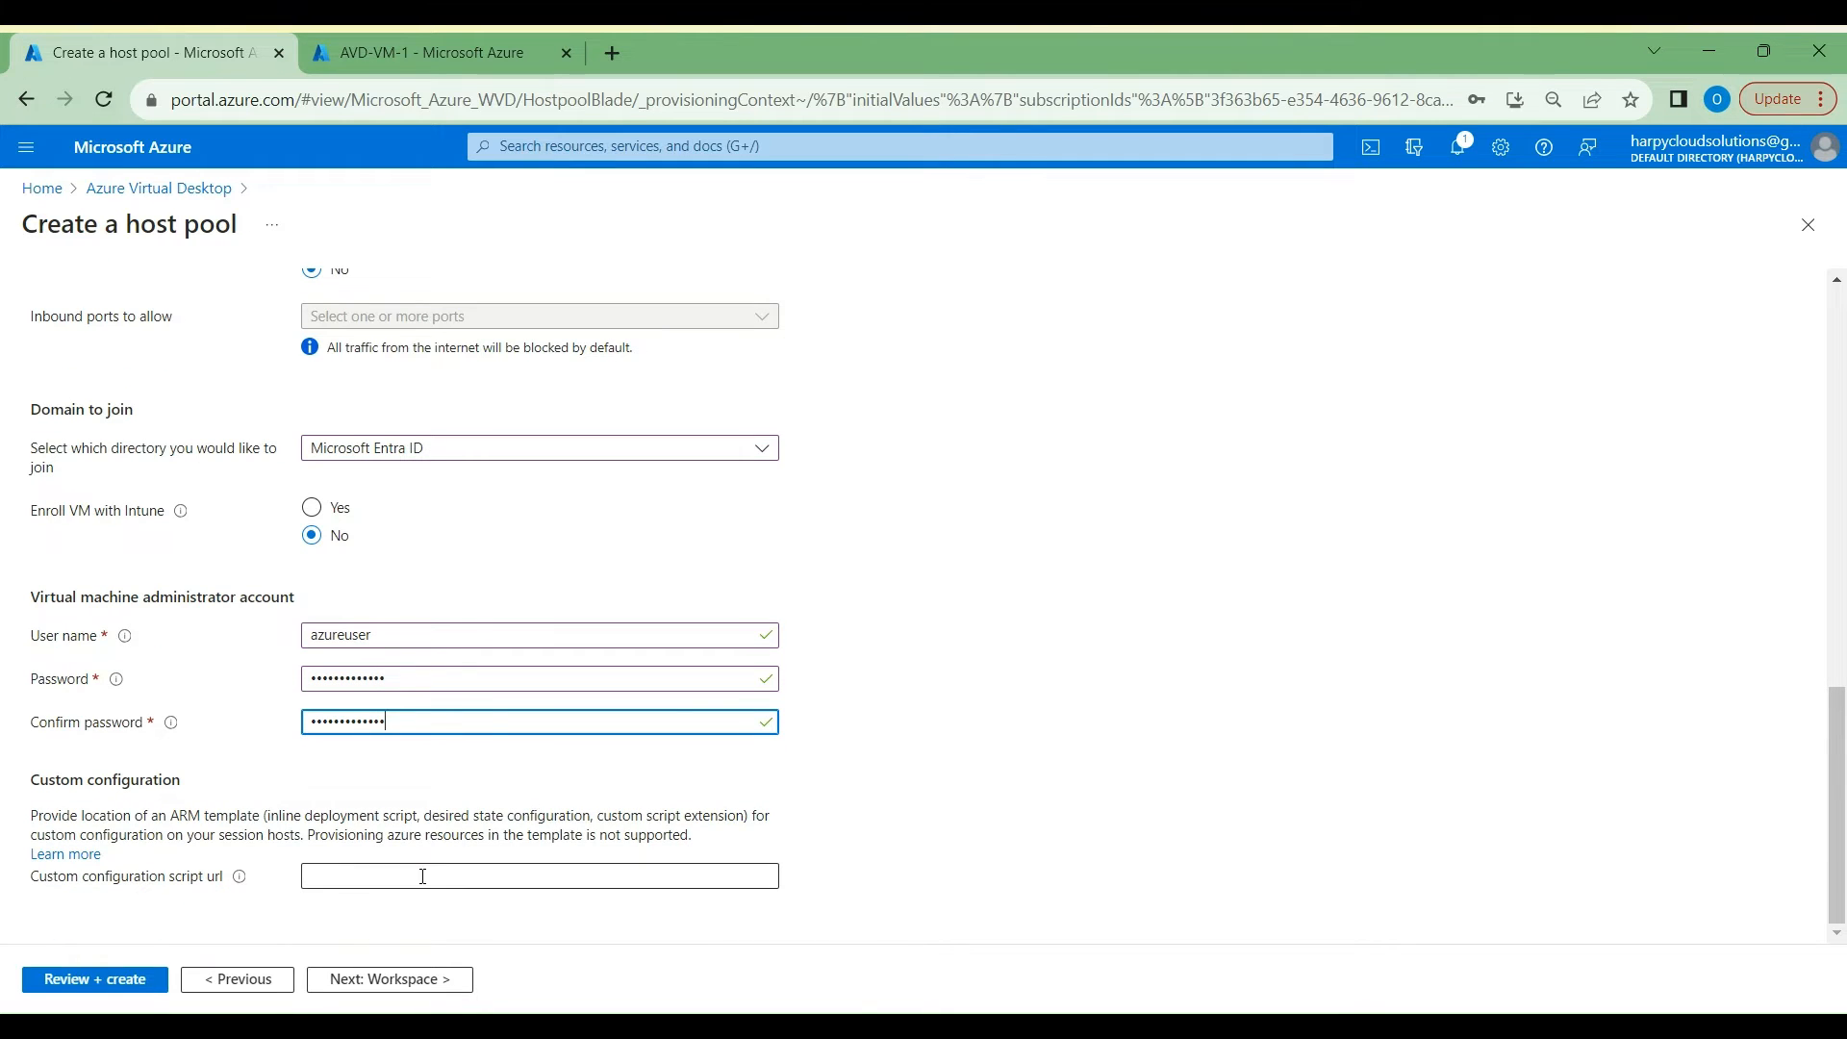
Step: Validate and create the host pool without registering the desktop app group to a workspace or enabling diagnostics settings
left_click(418, 979)
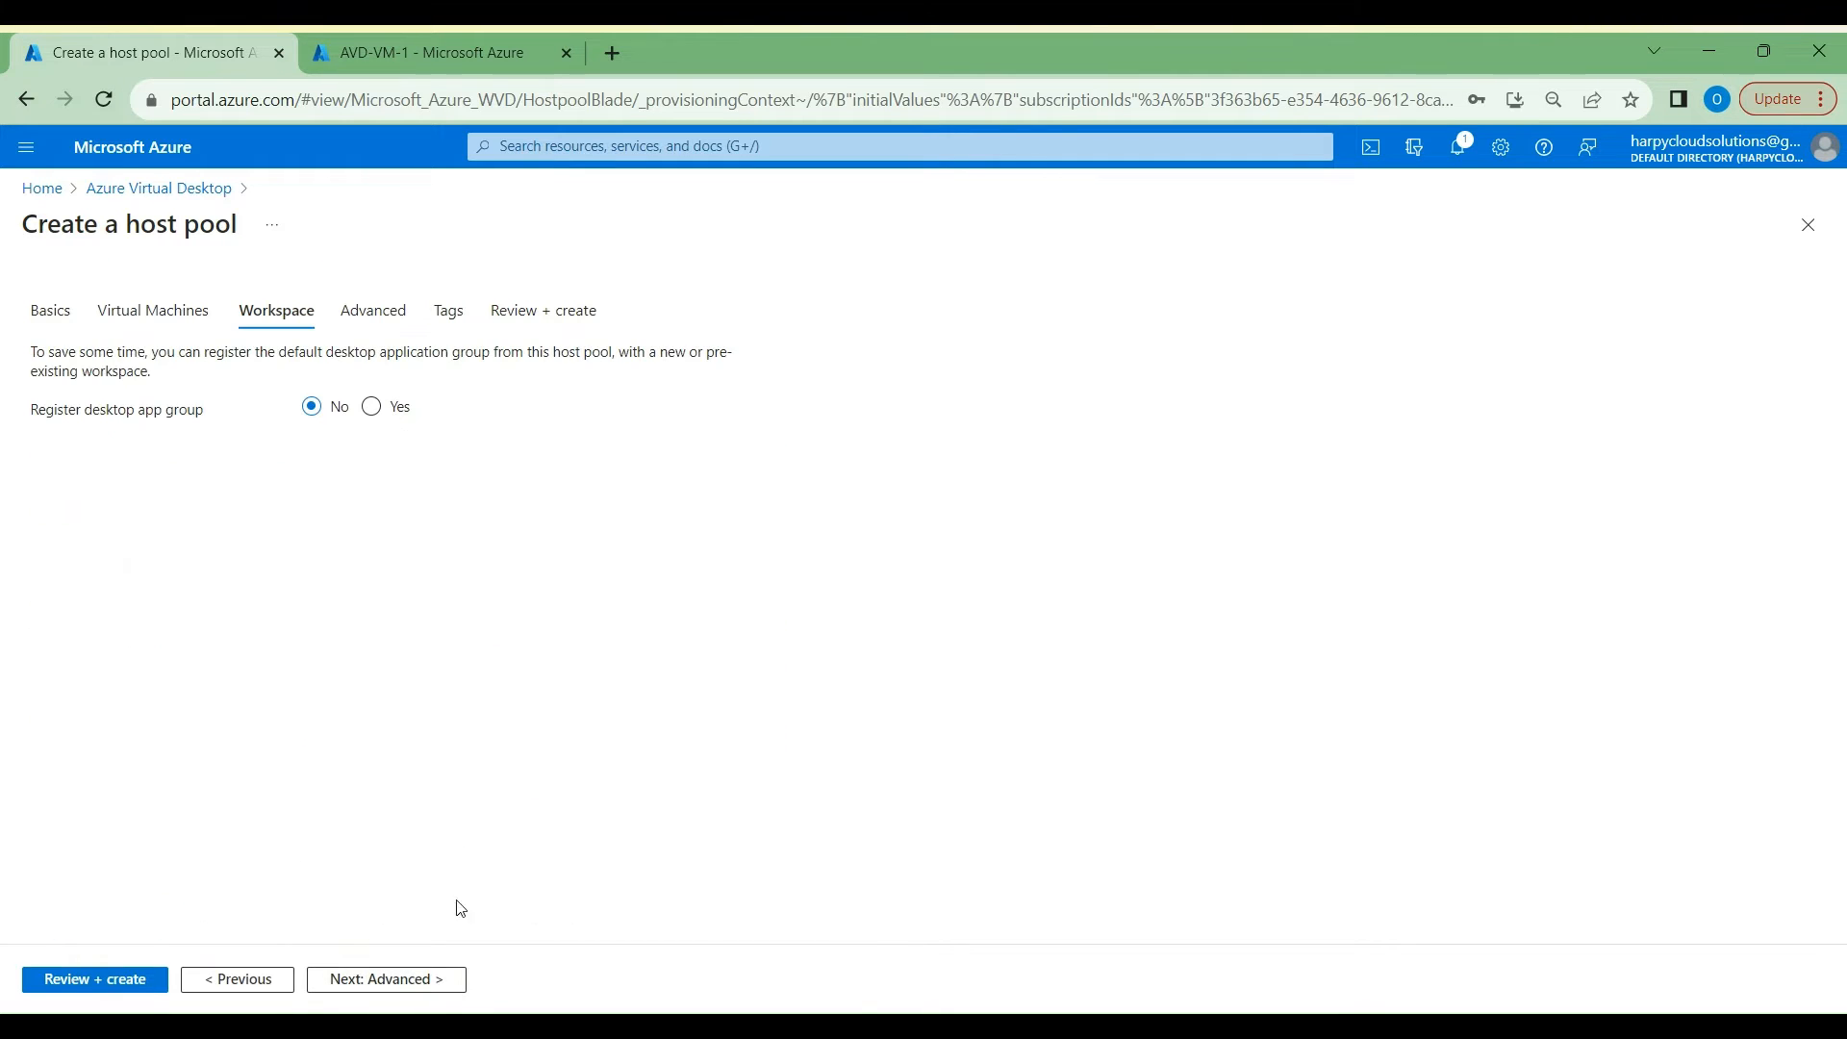
left_click(374, 981)
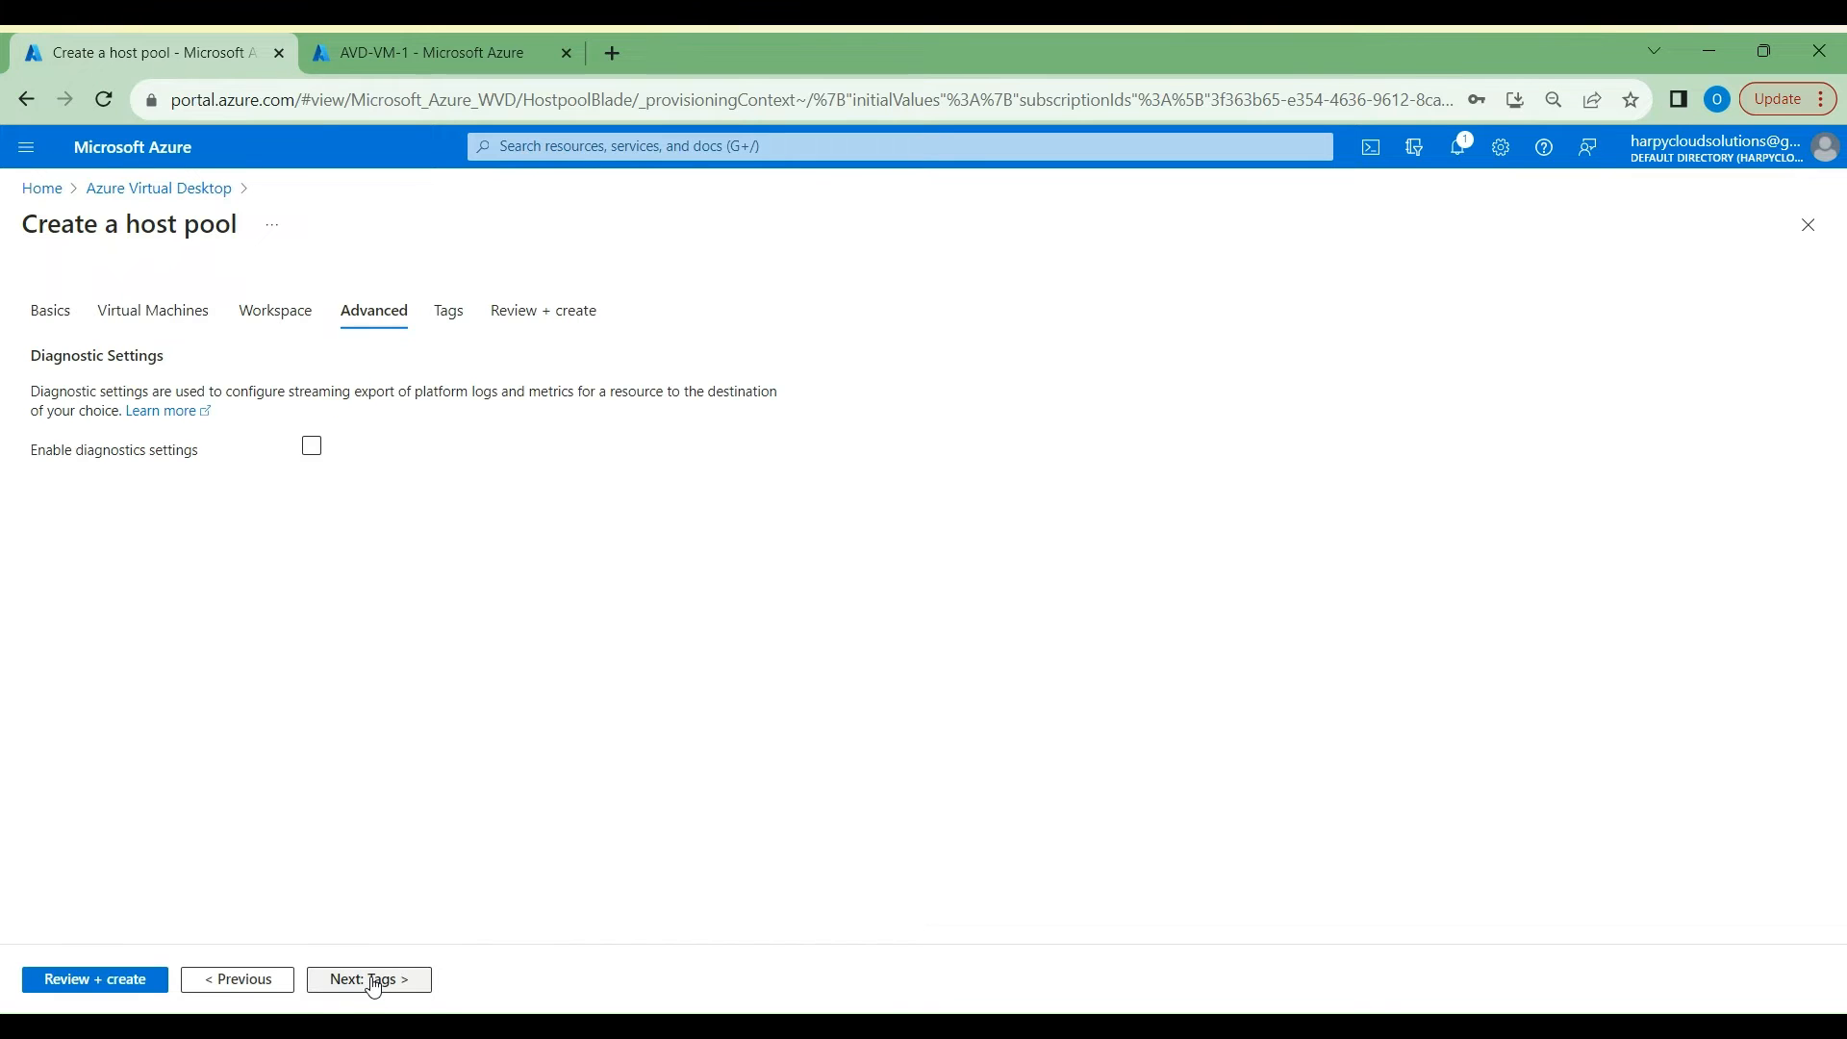
left_click(106, 982)
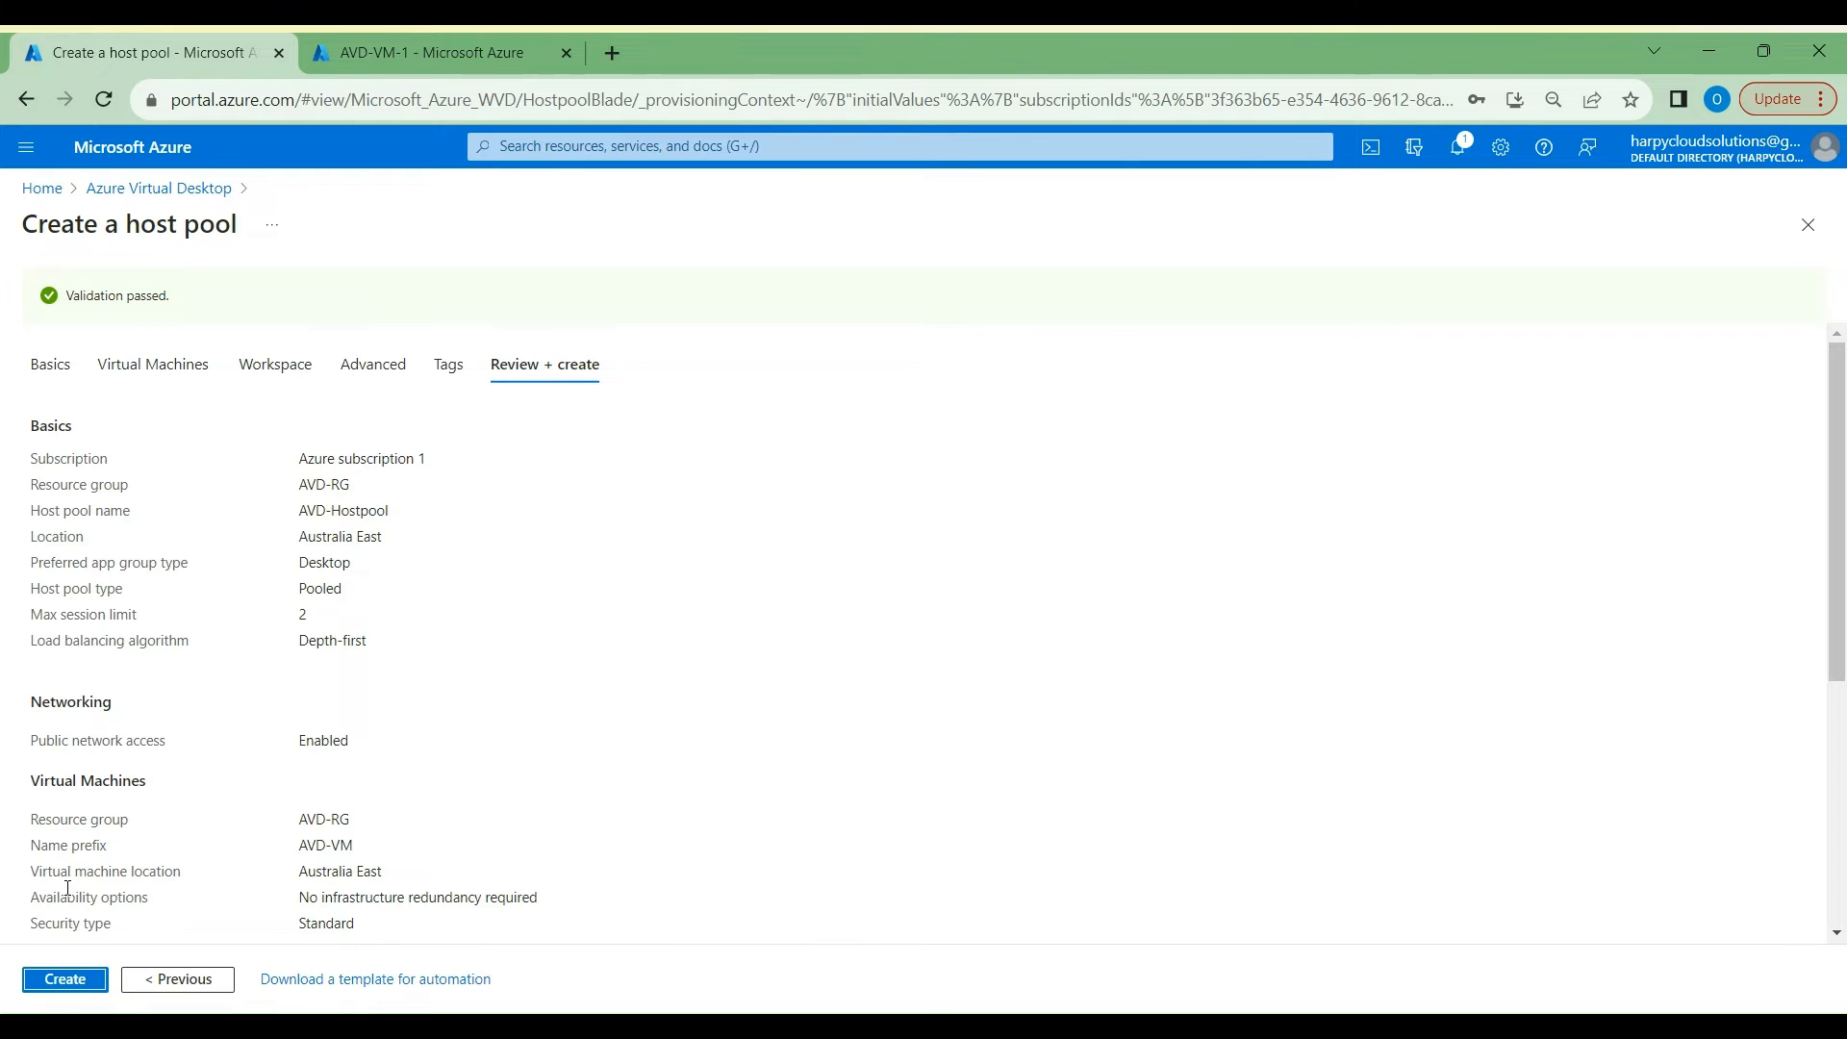
left_click(68, 977)
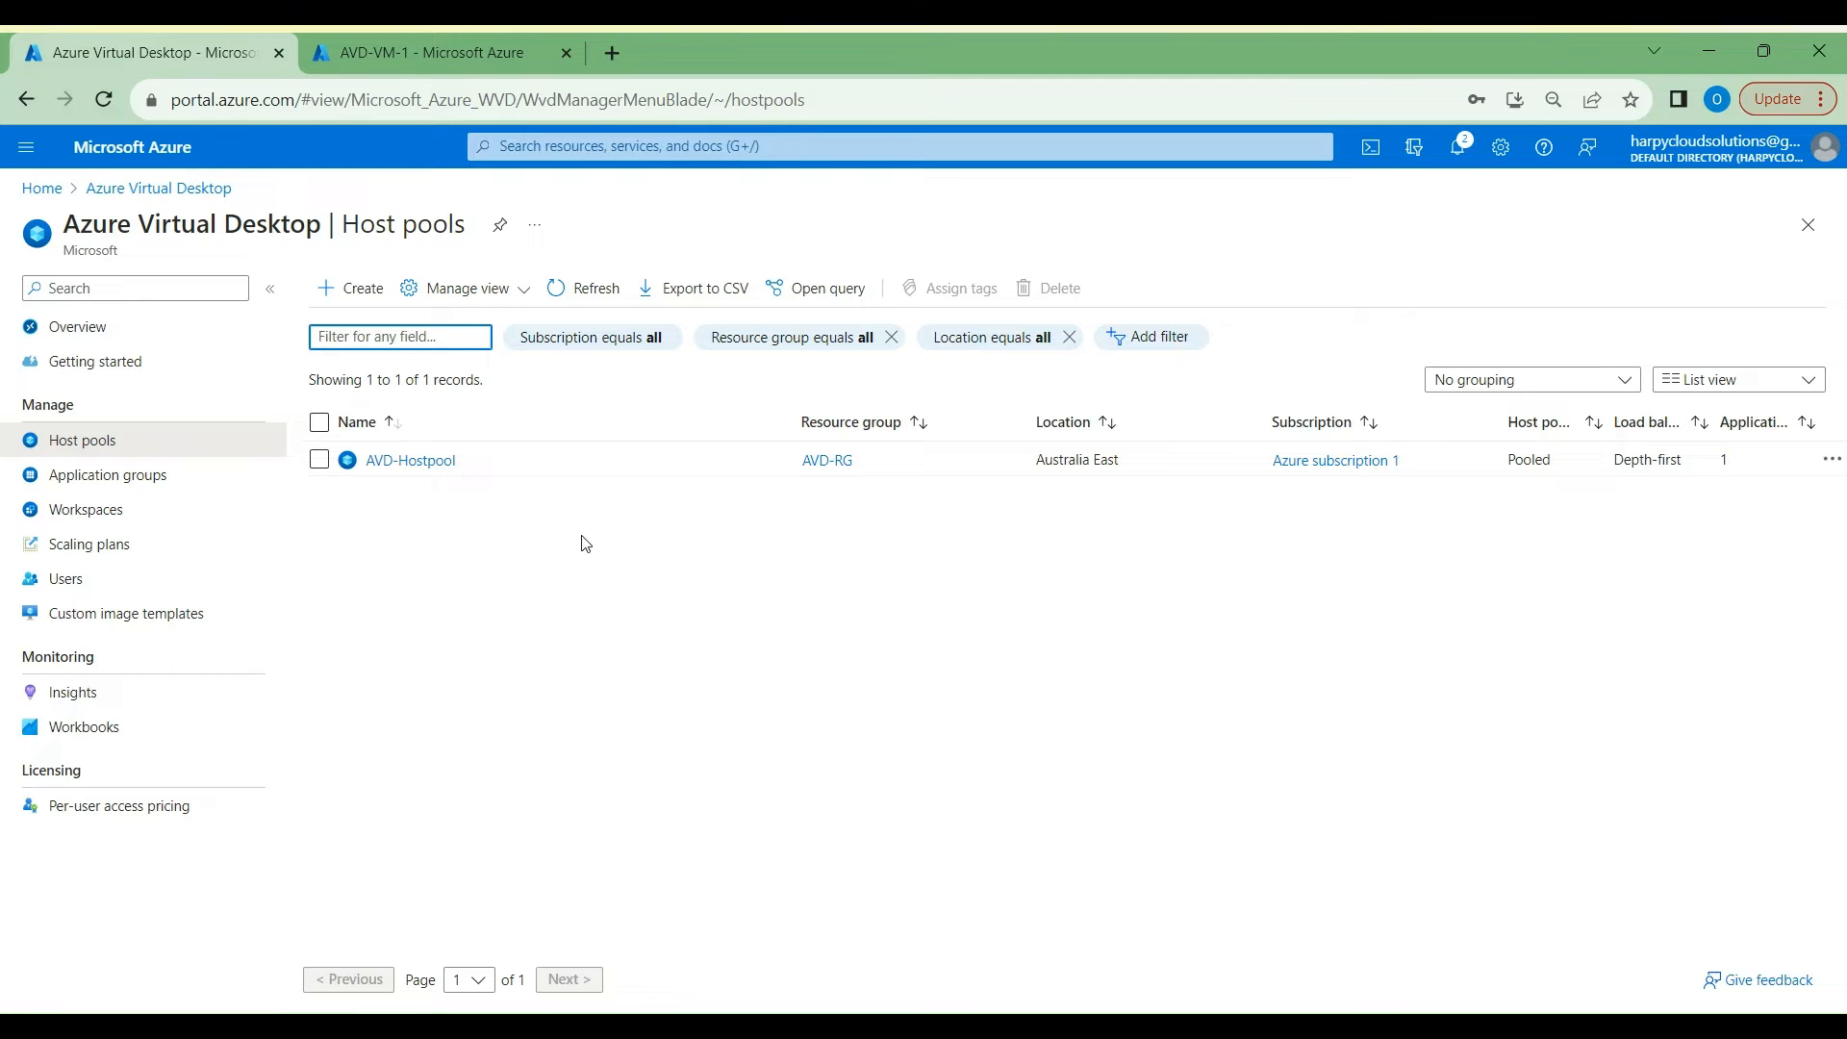
Step: Check the overview of AVD-Hostpool, then the application groups and workspaces lists in Azure Virtual Desktop
left_click(430, 465)
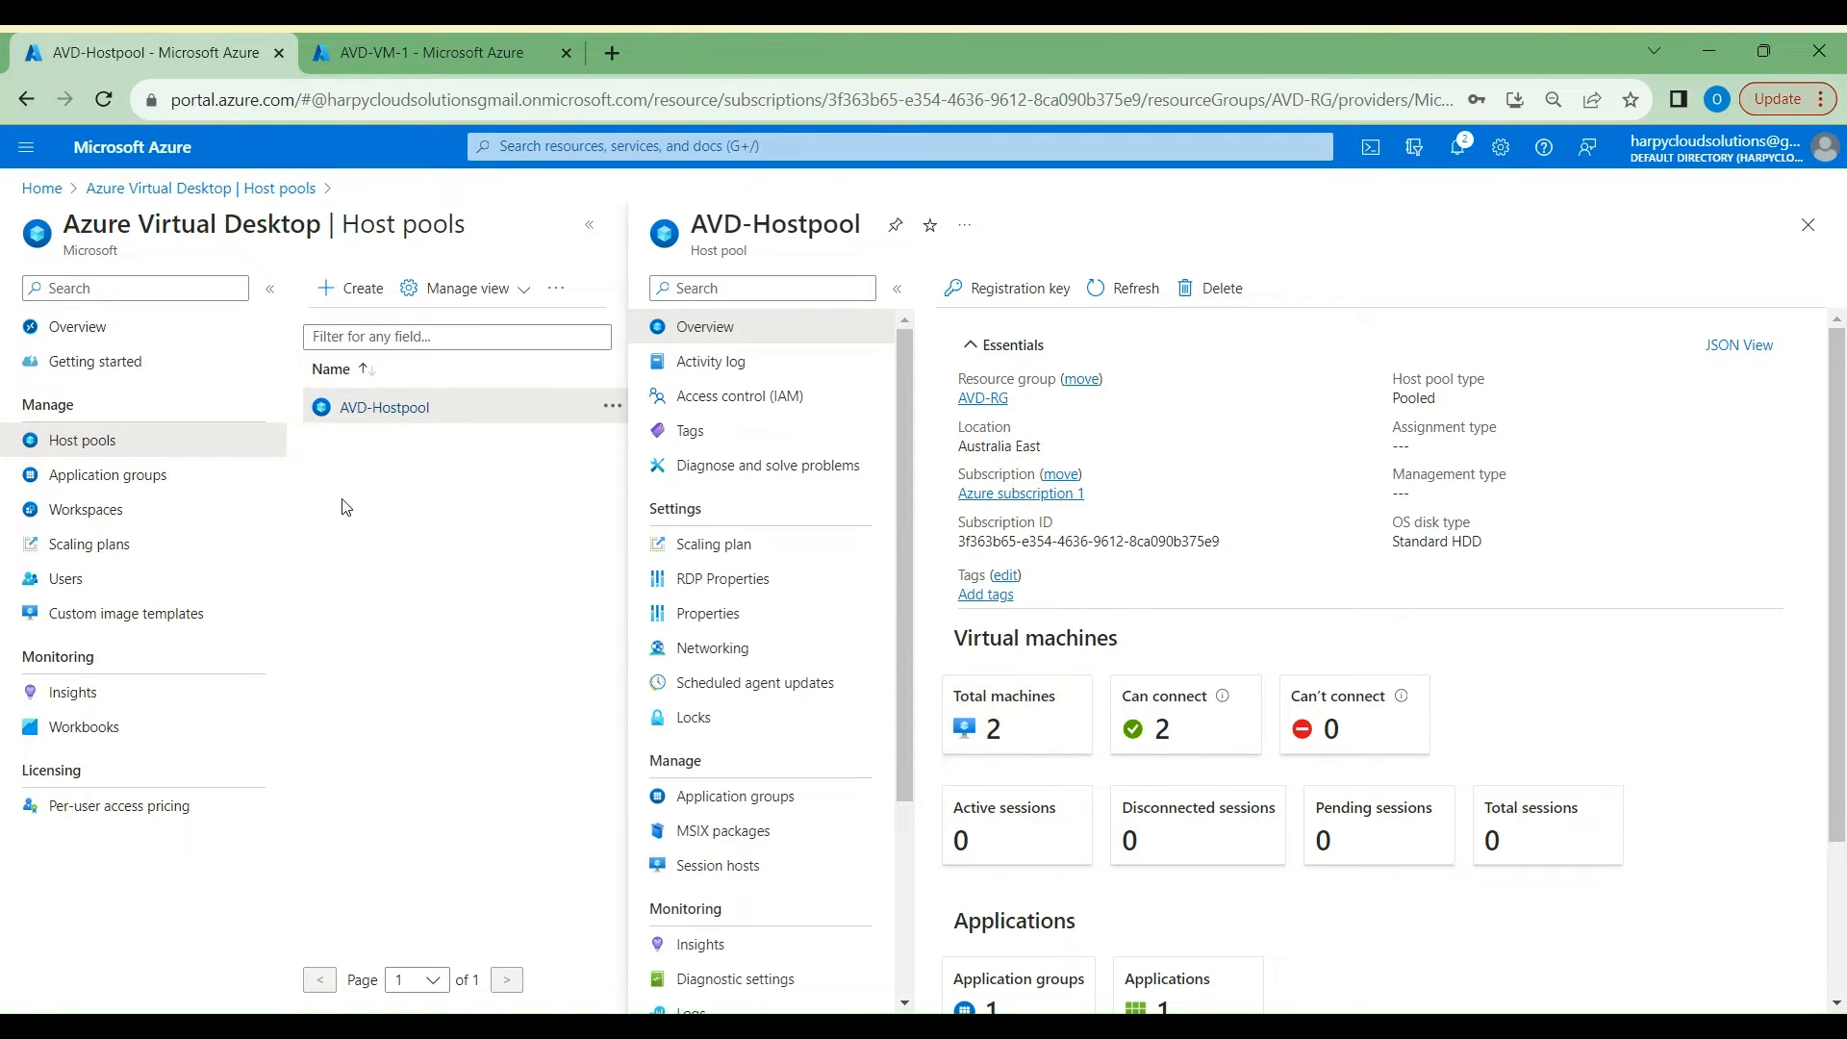
left_click(160, 478)
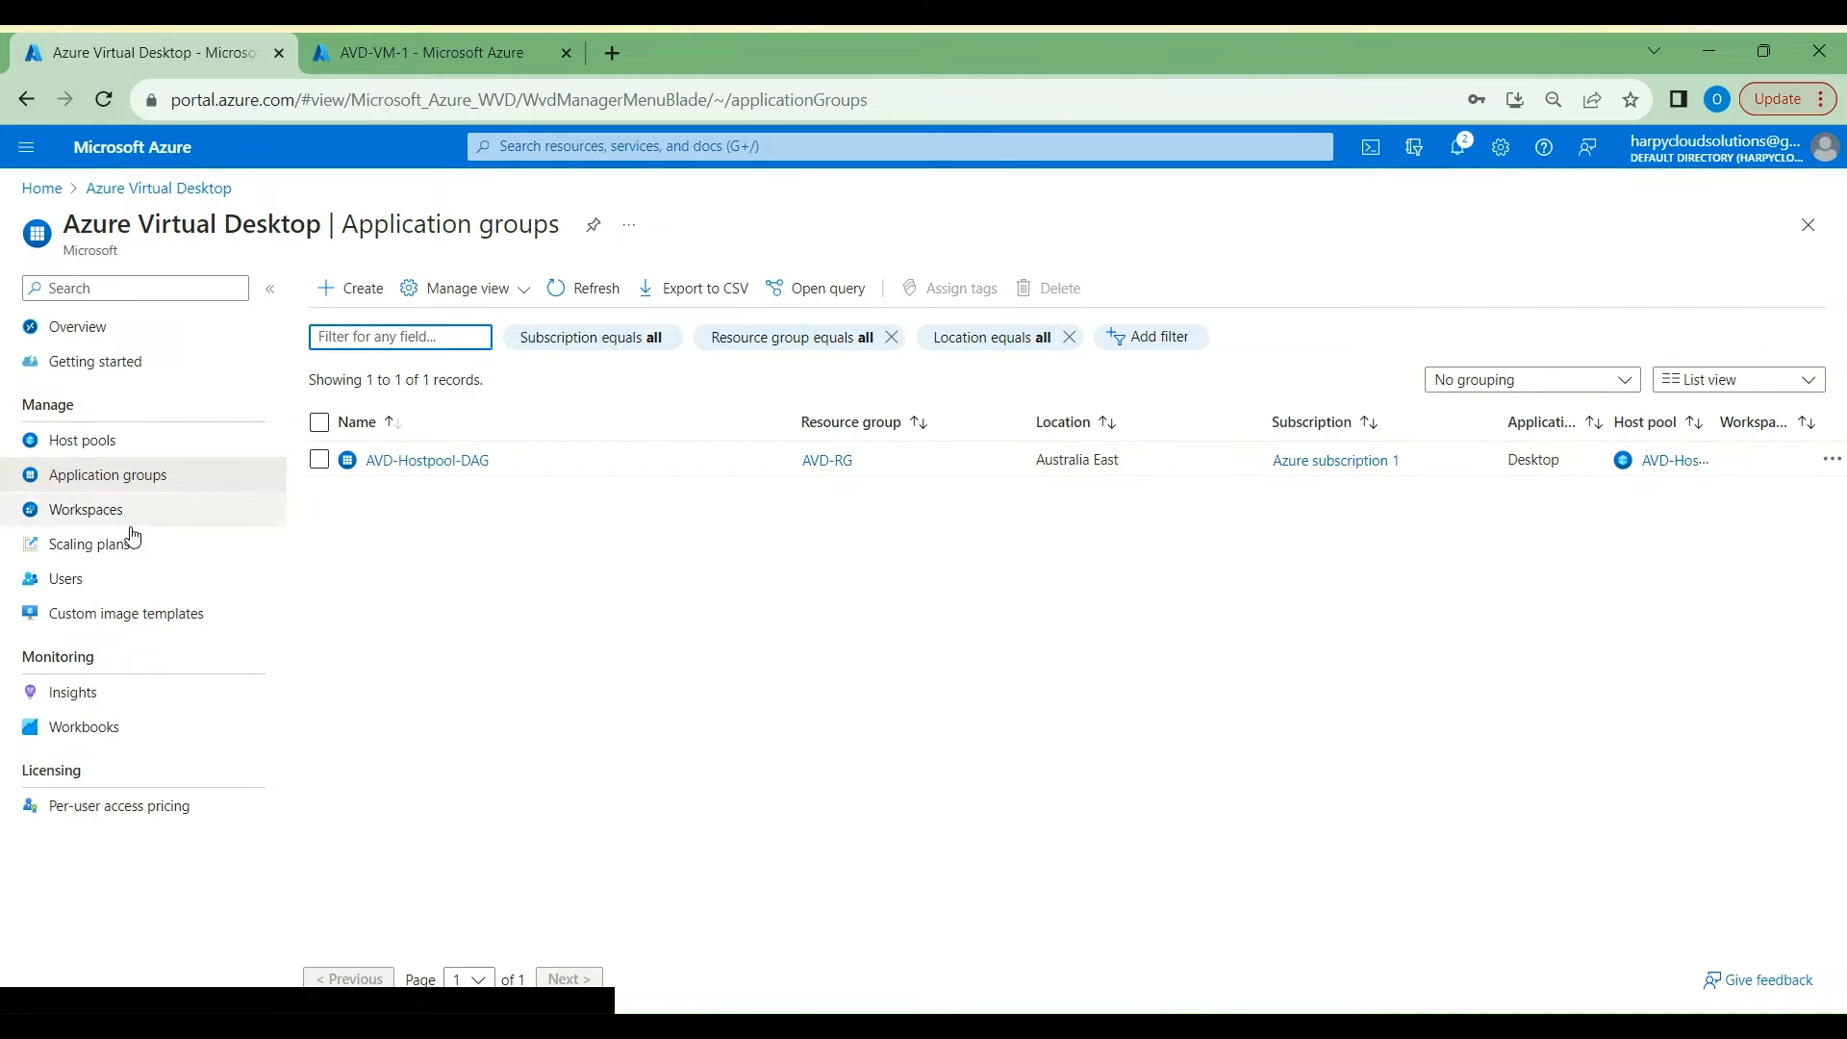
left_click(120, 521)
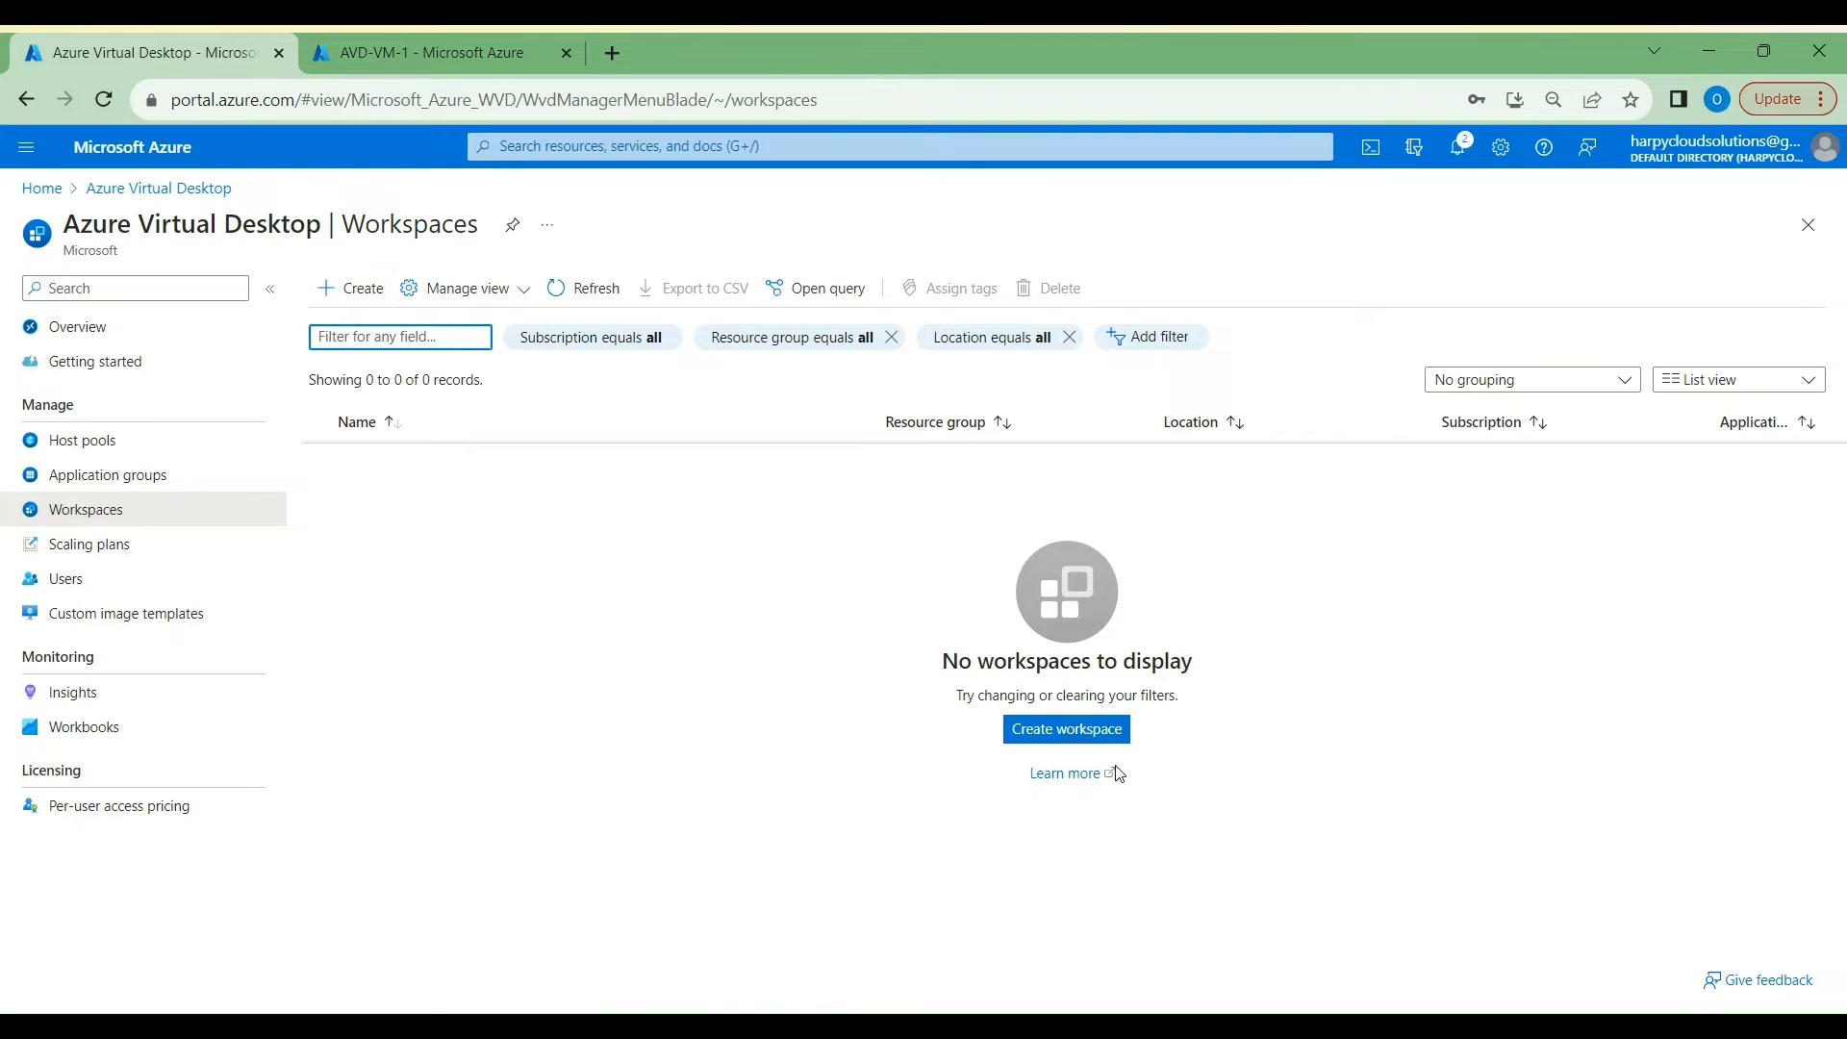
Step: Start a workspace named AVD-wksp in resource group AVD-RG, with friendly name AVD-workspace and location Australia East
left_click(1048, 734)
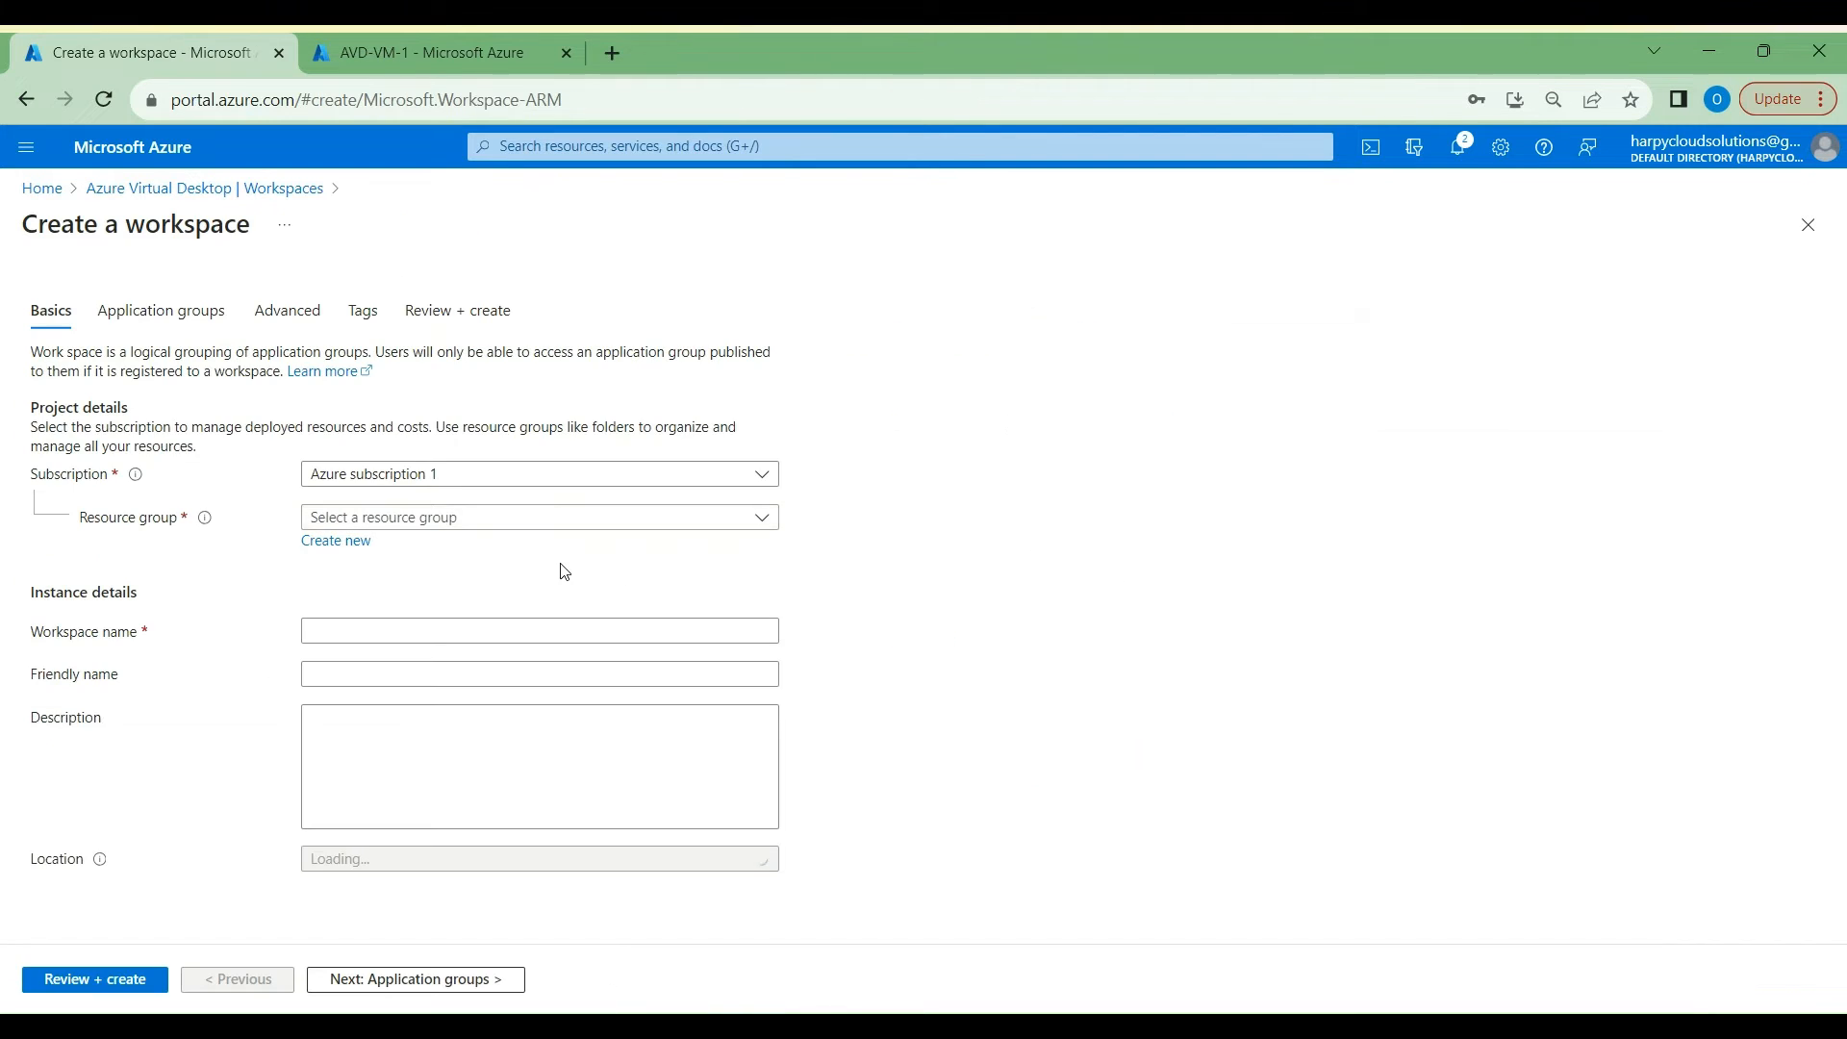
left_click(435, 517)
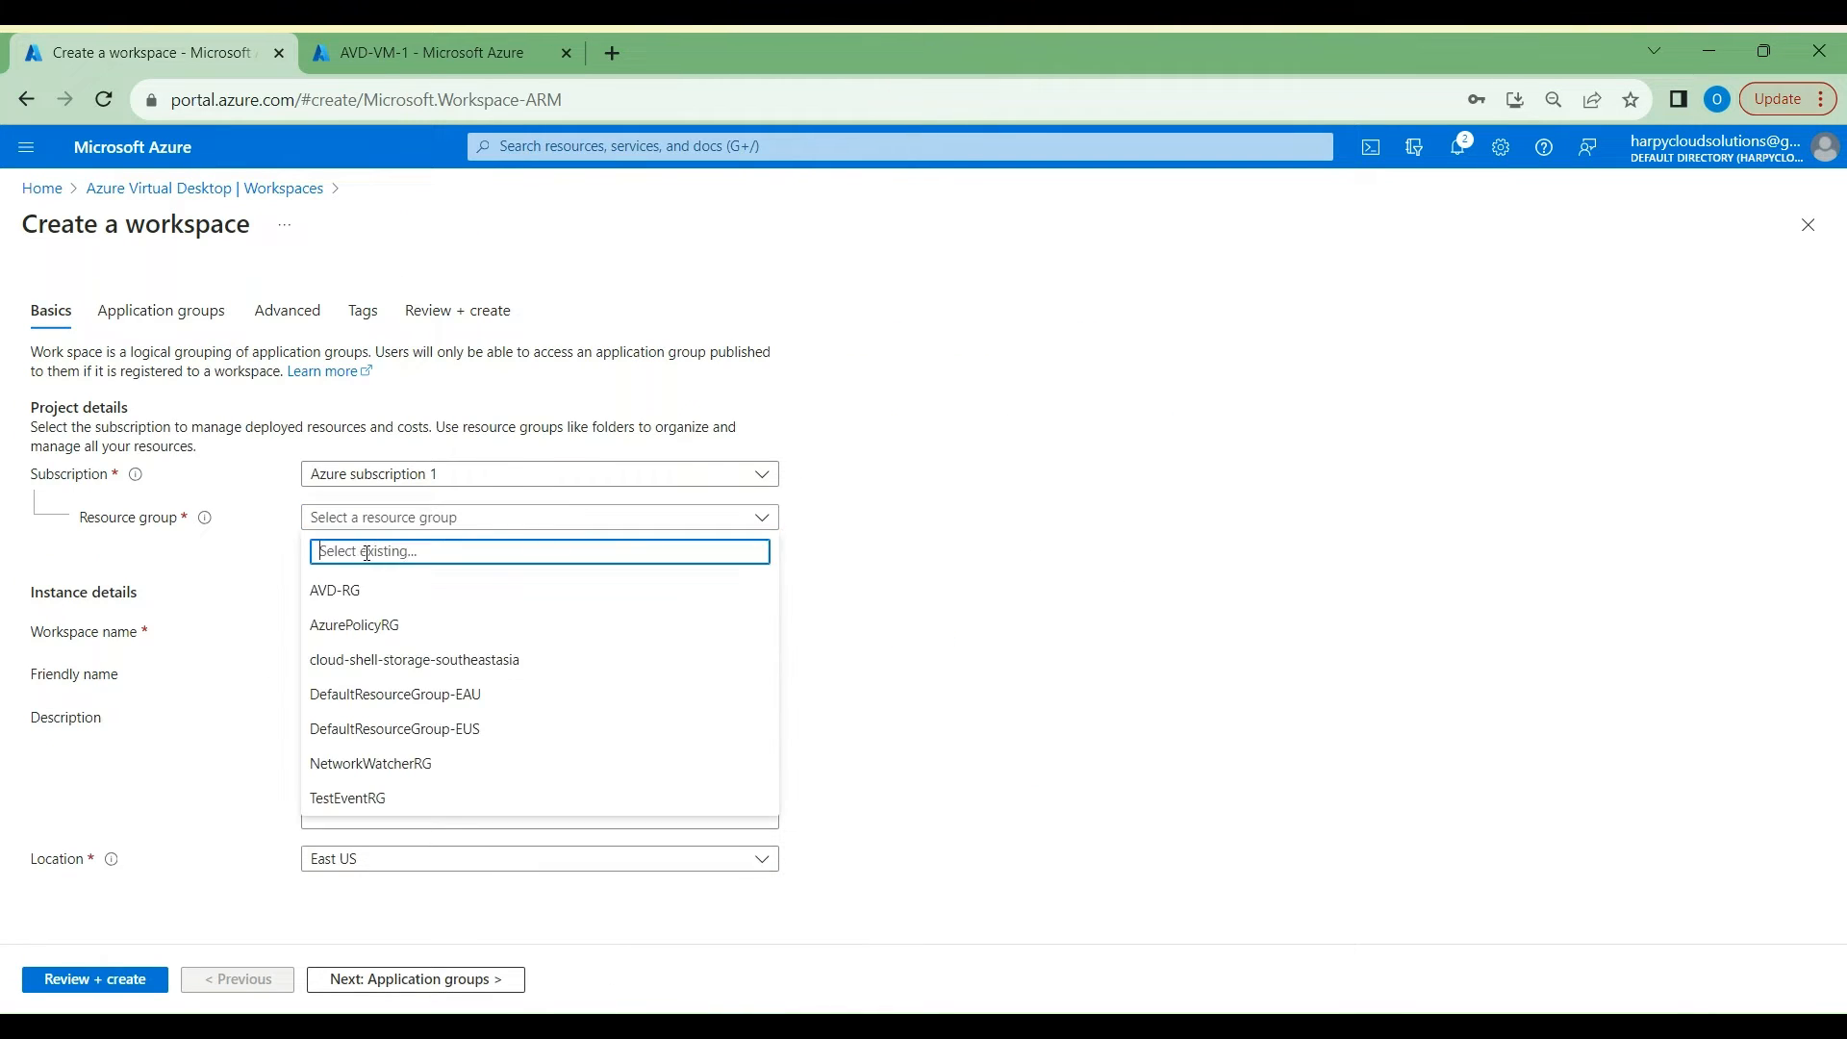
left_click(335, 590)
left_click(328, 630)
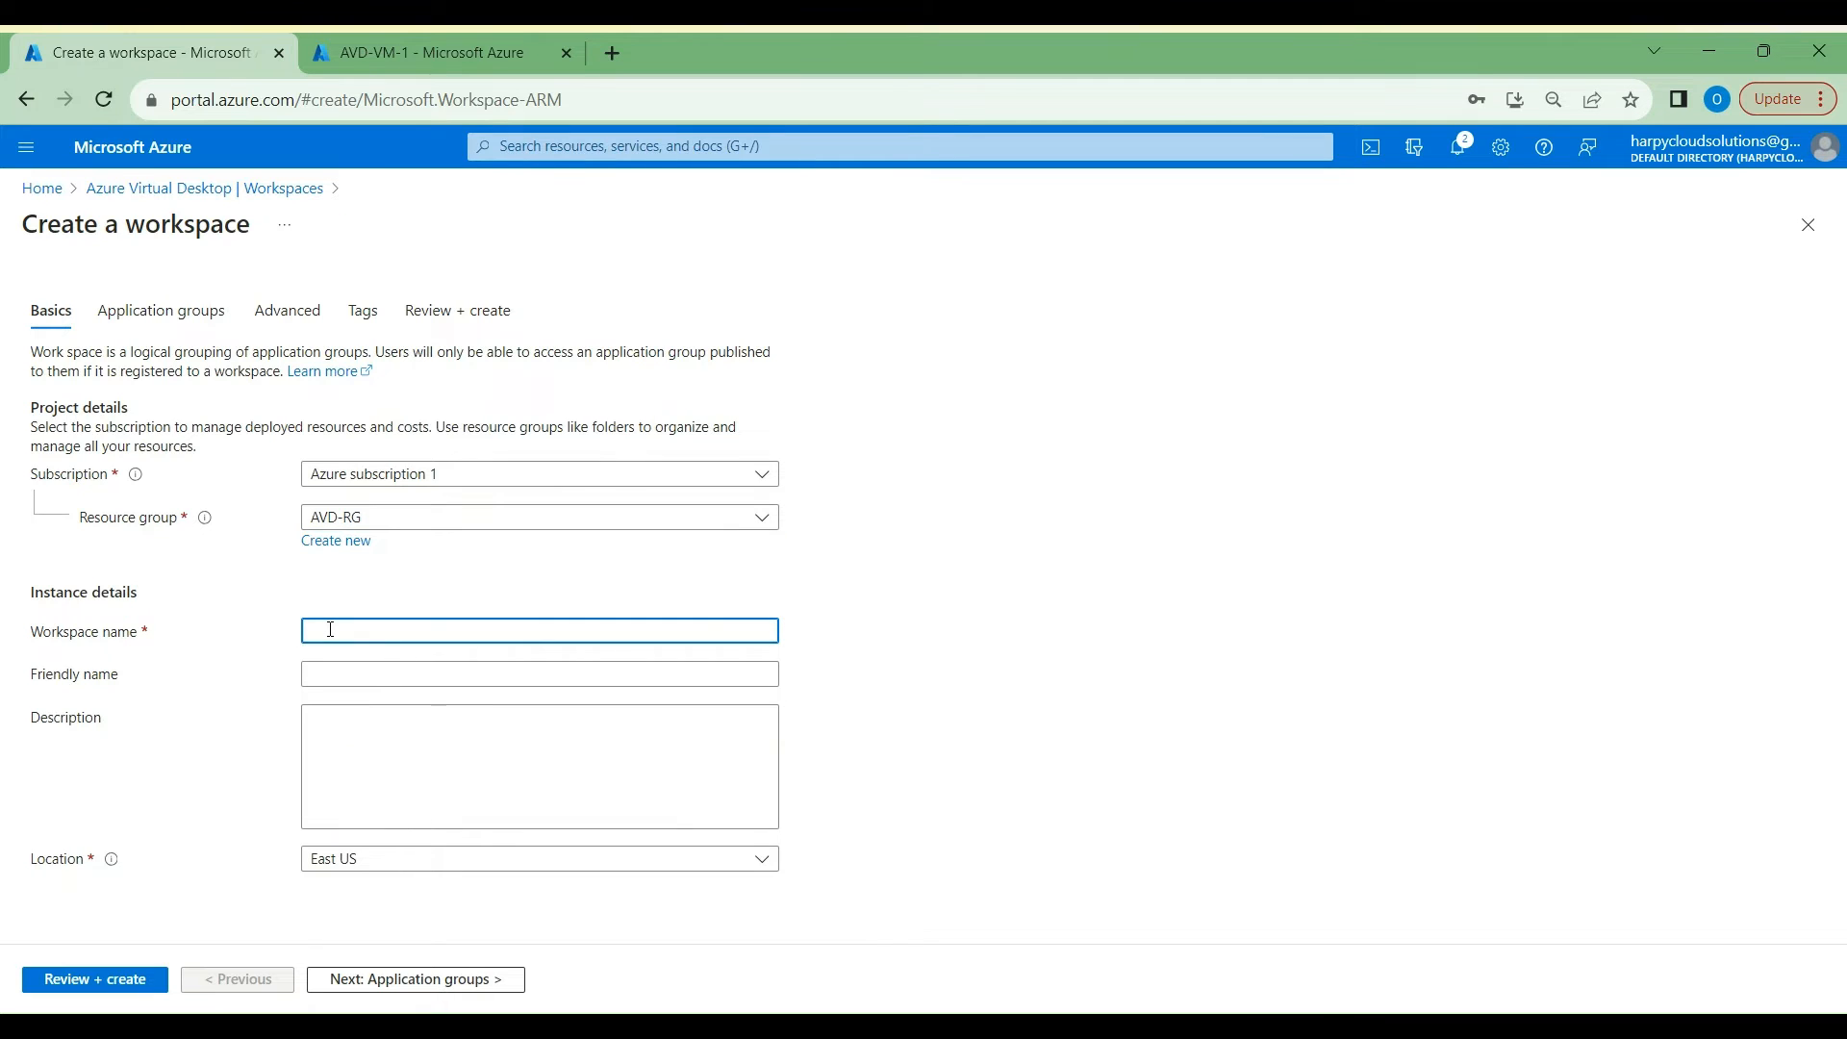
type("AVD-wksp")
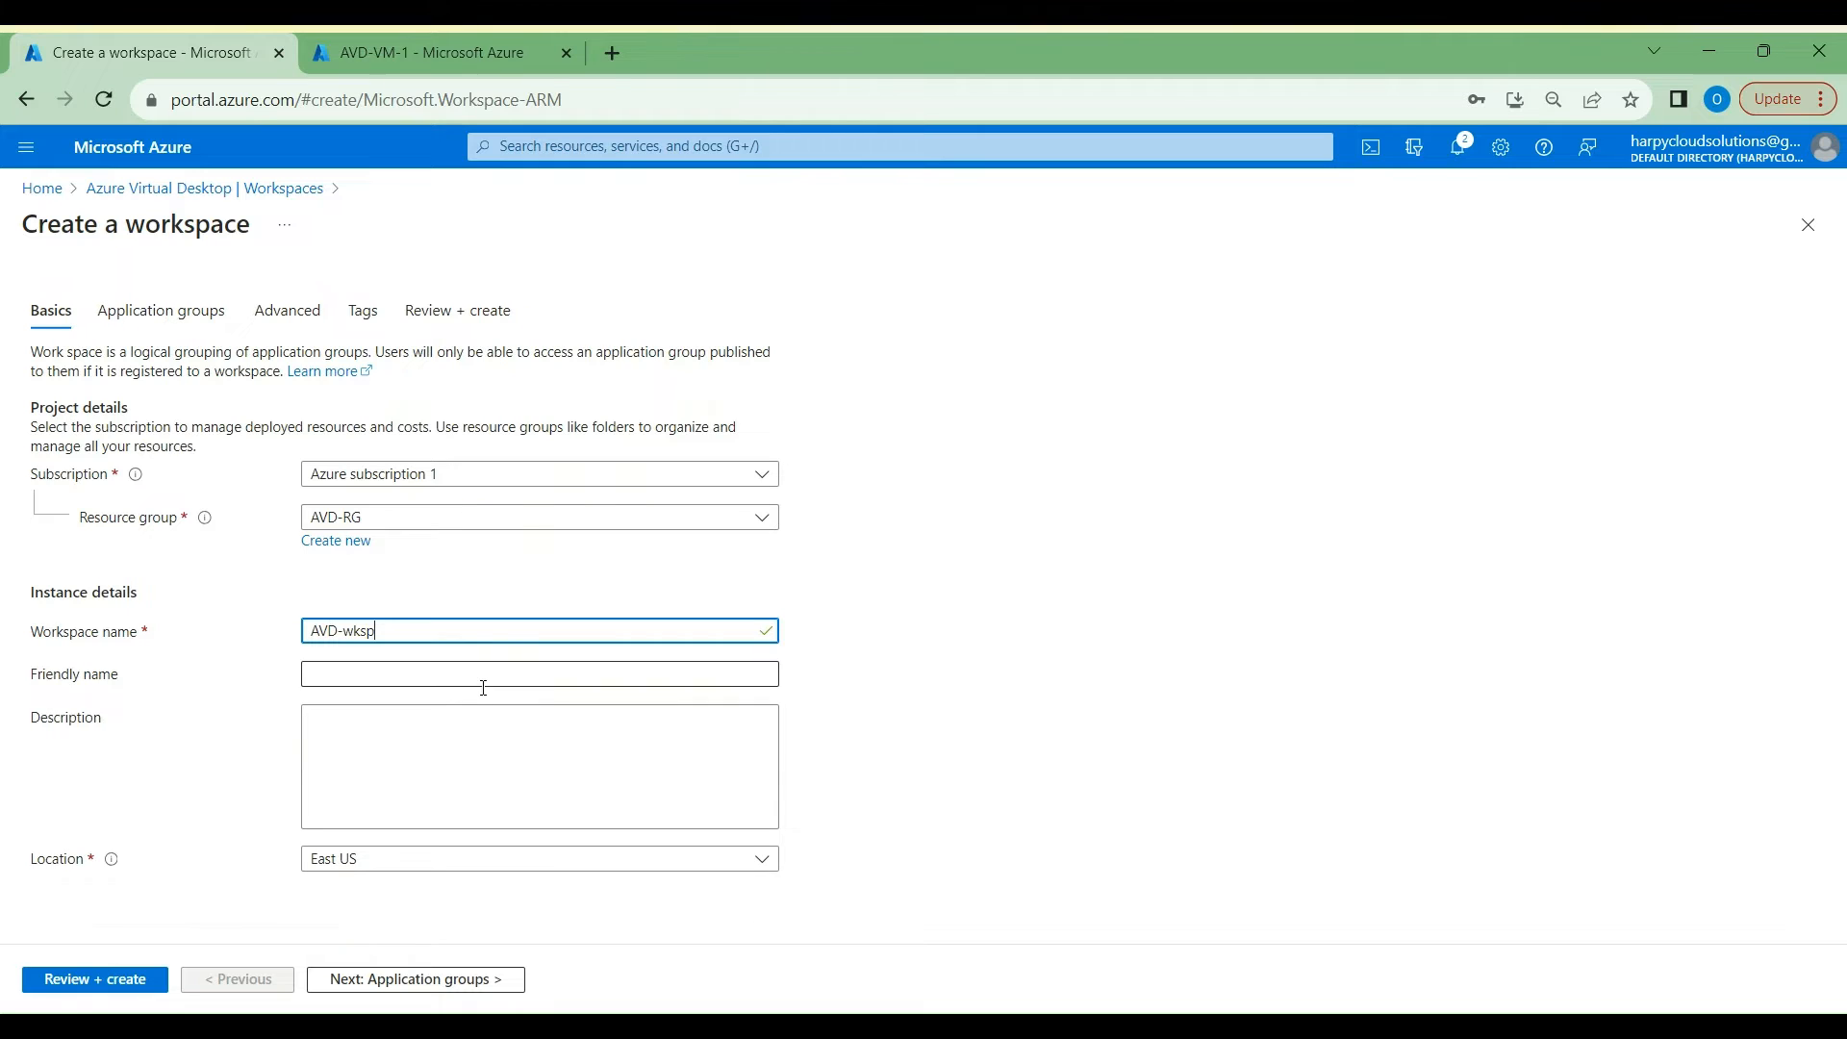
left_click(527, 672)
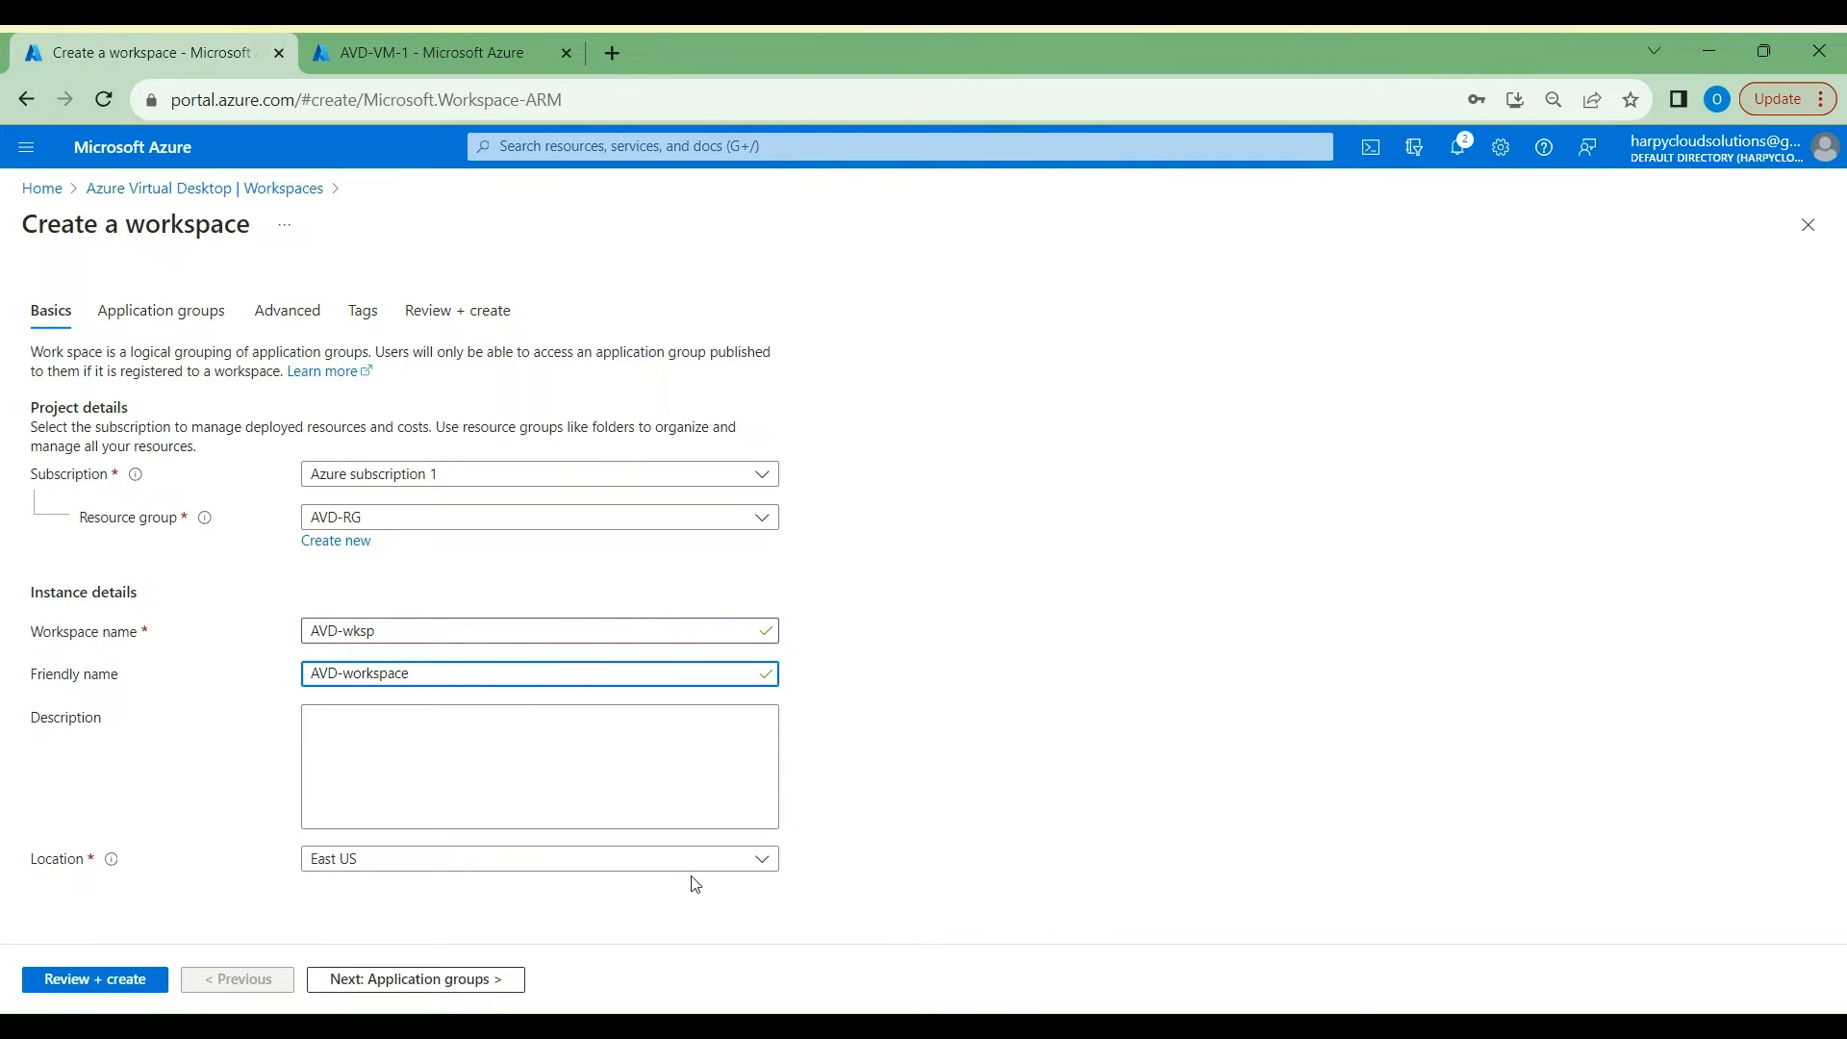
left_click(722, 871)
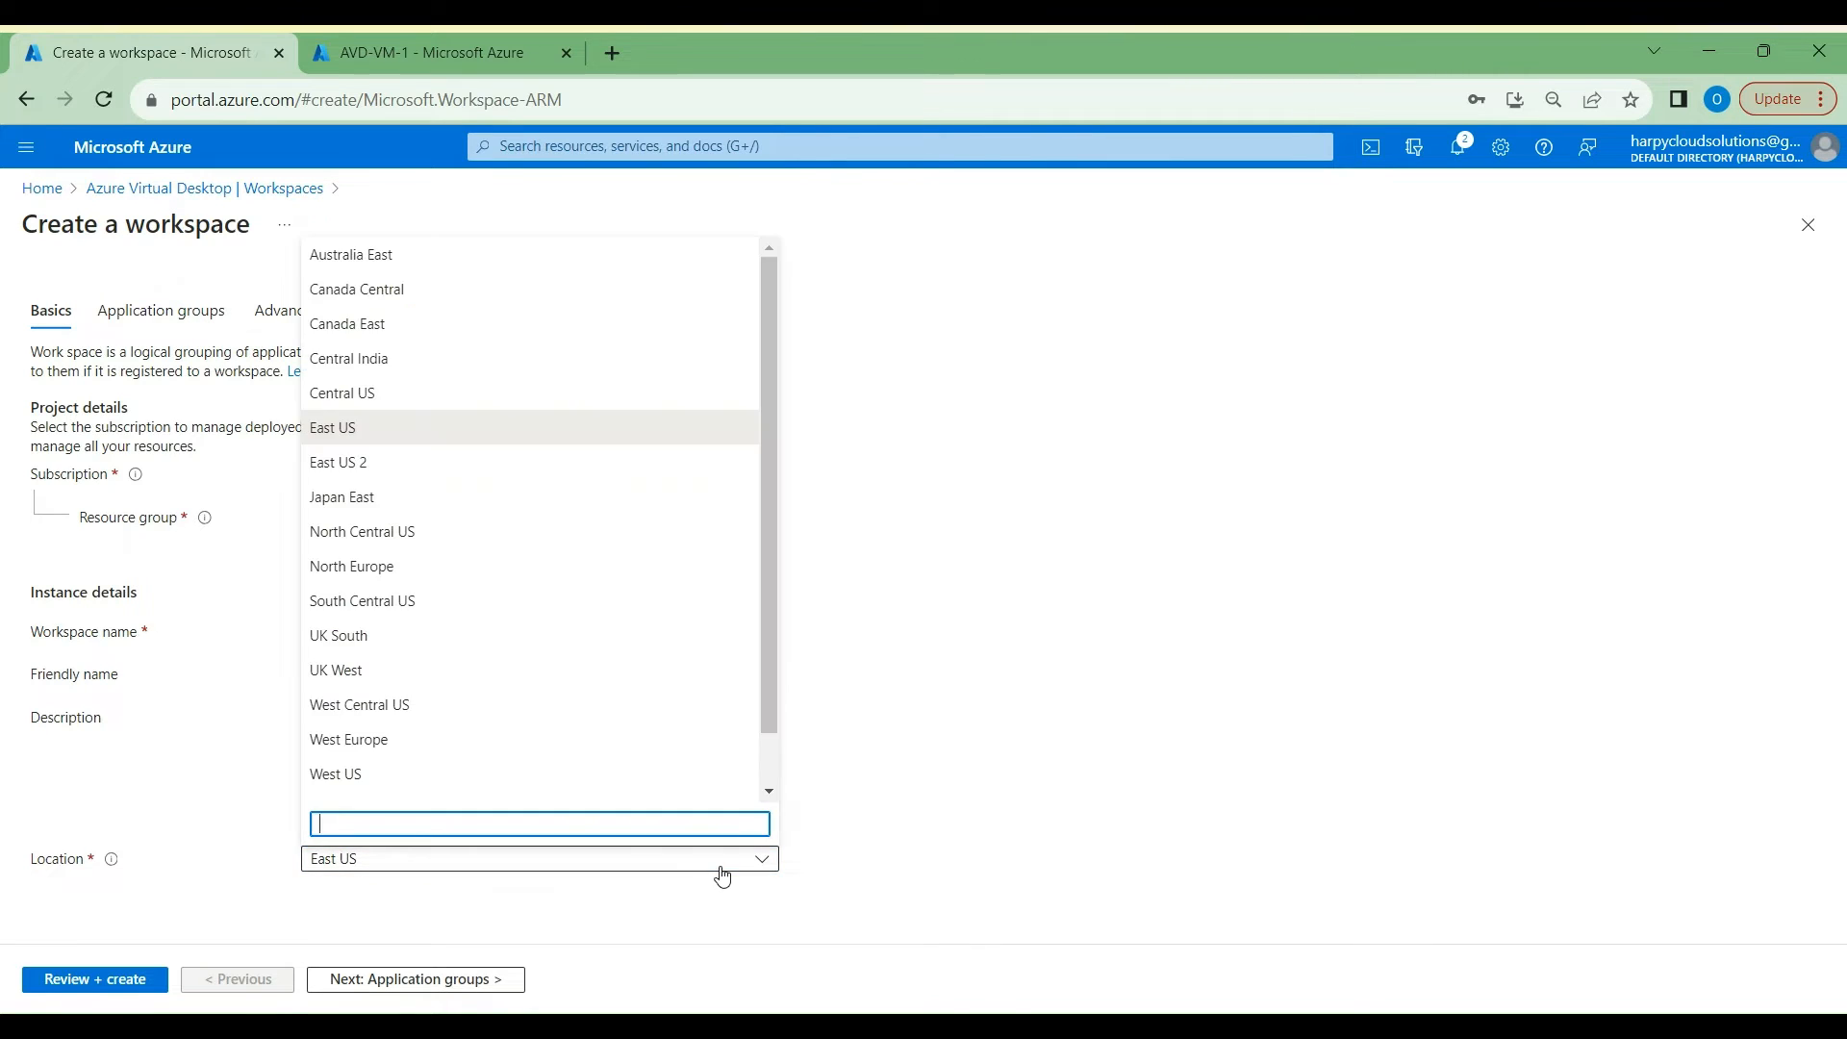
left_click(385, 256)
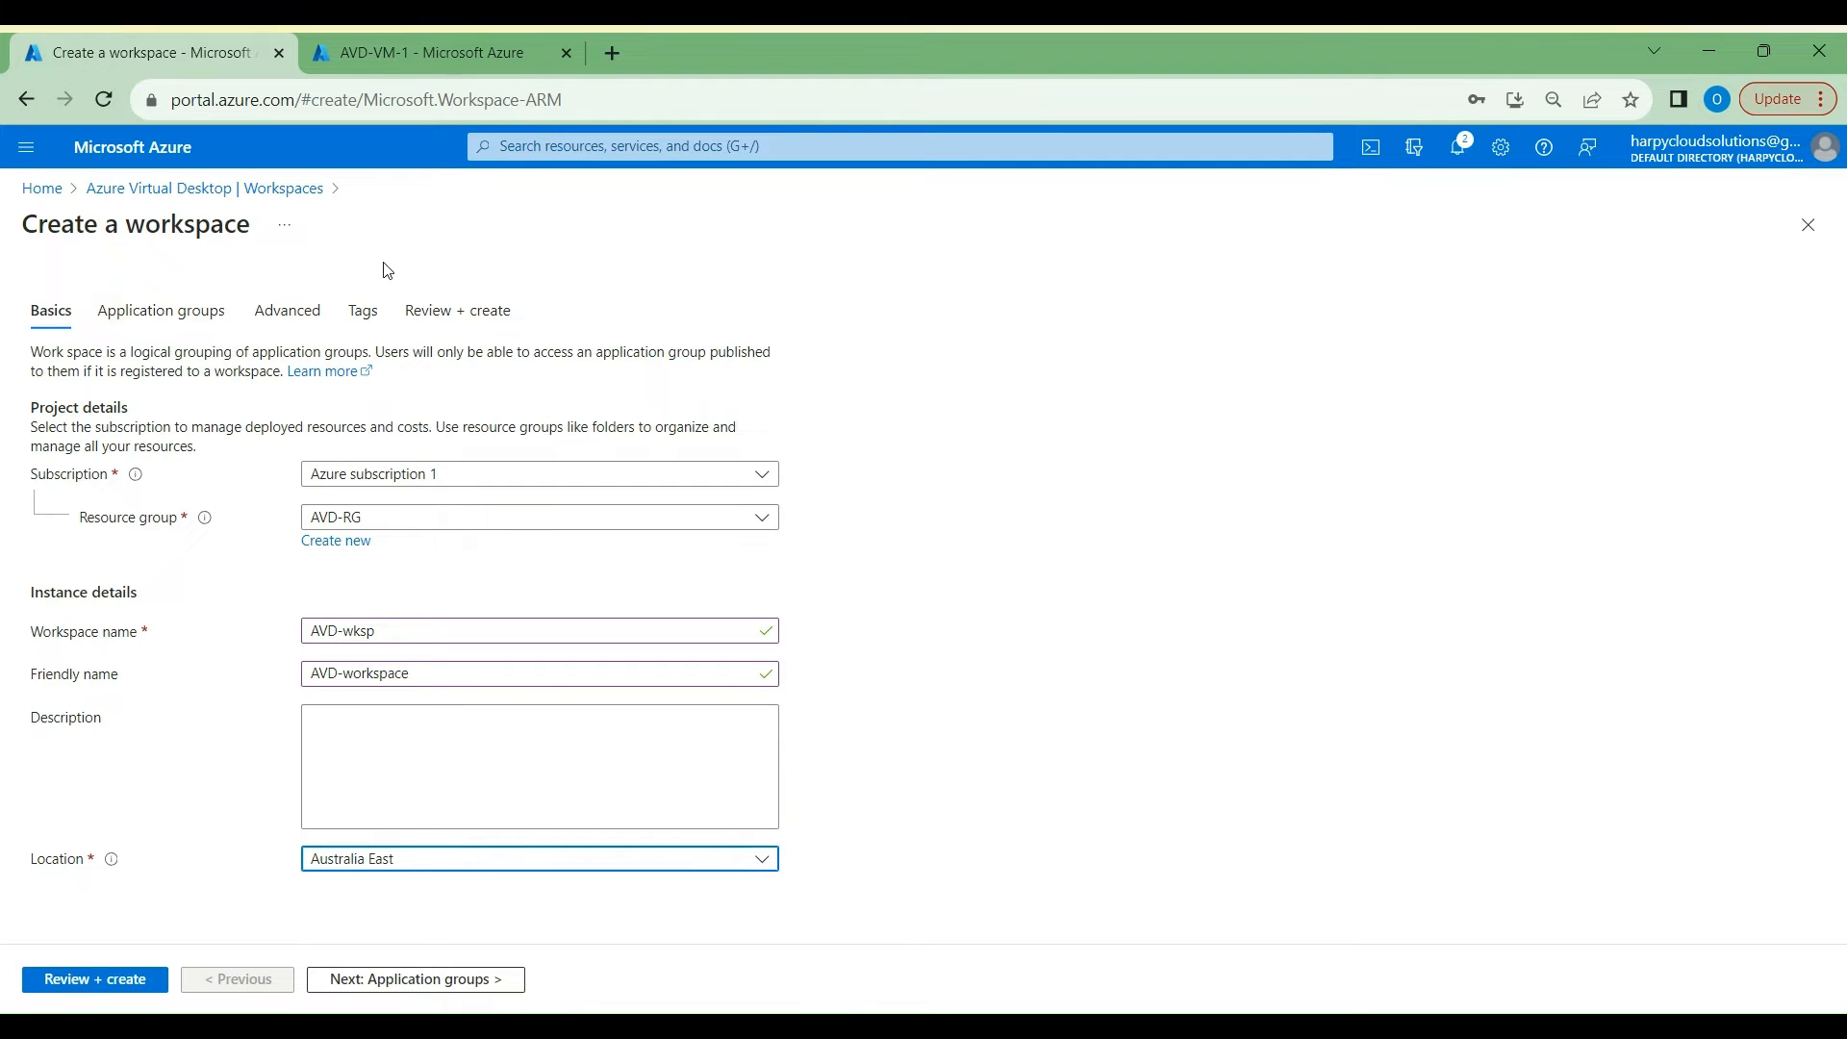
Step: Enable application group registration for the workspace and register the desktop application group AVD-Hostpool-DAG
left_click(430, 992)
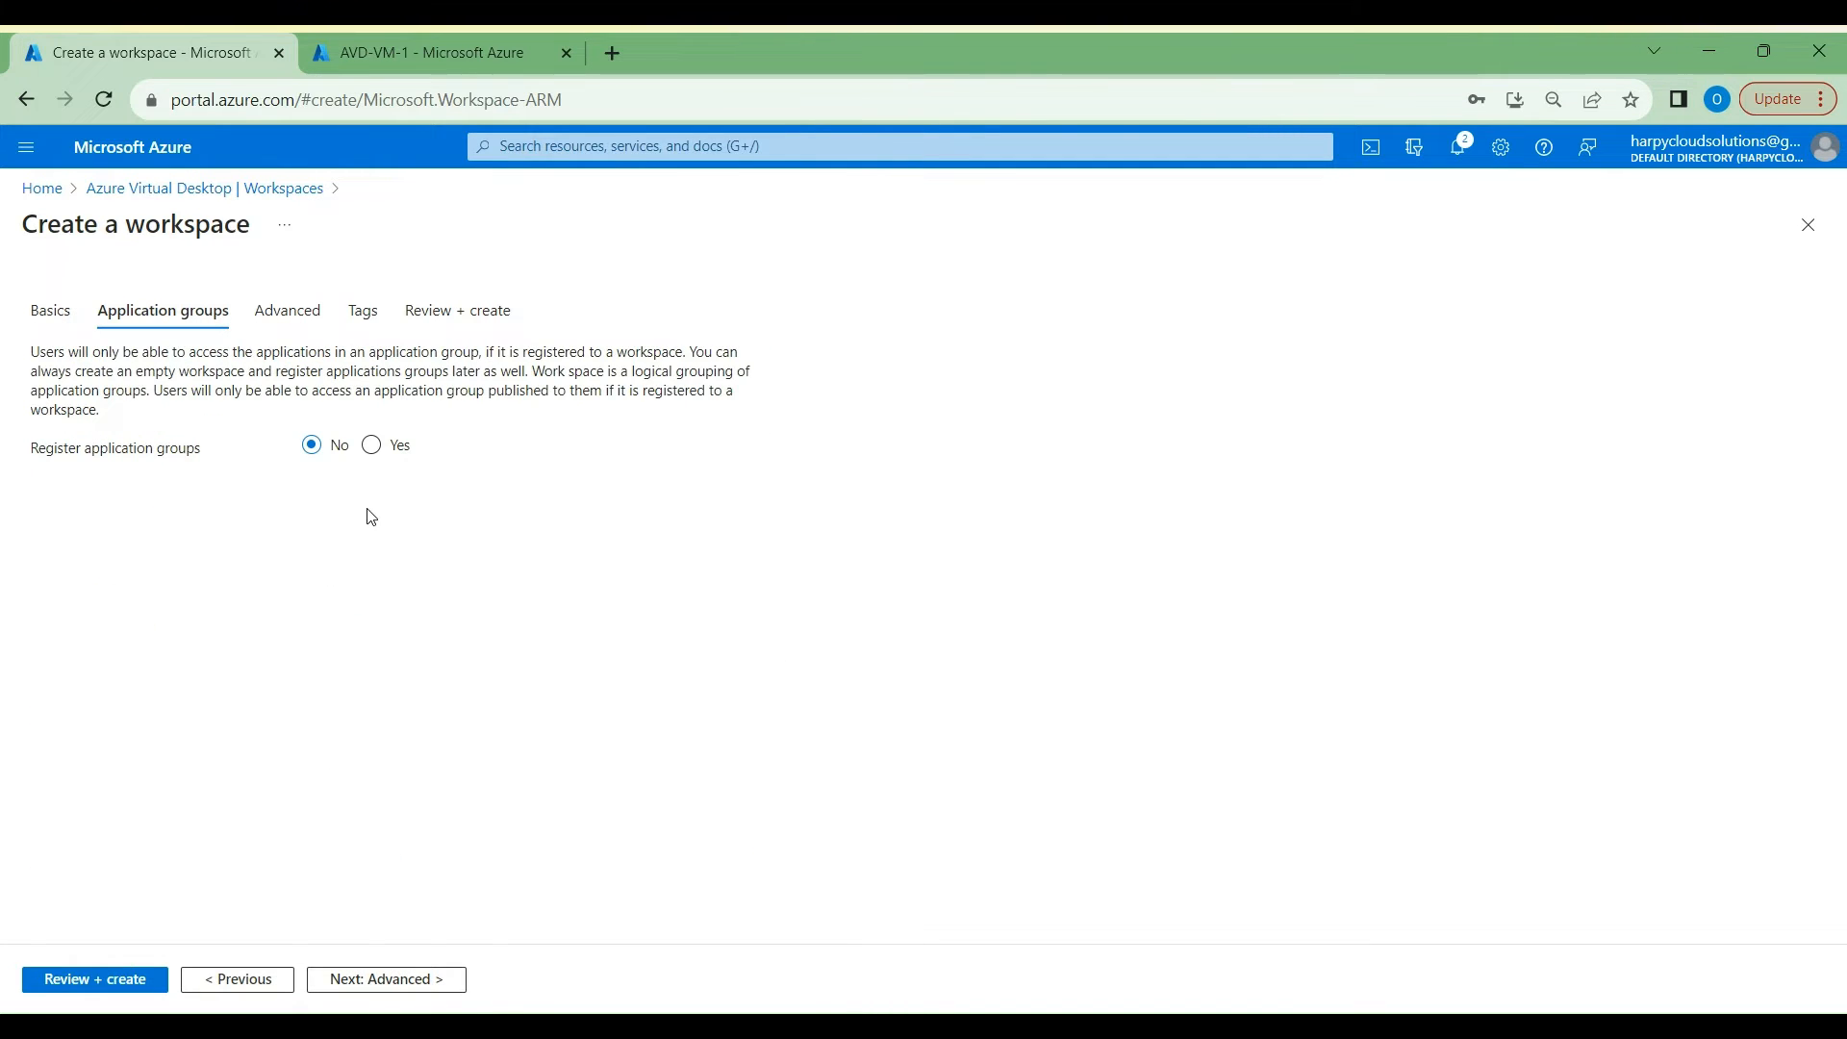
left_click(372, 444)
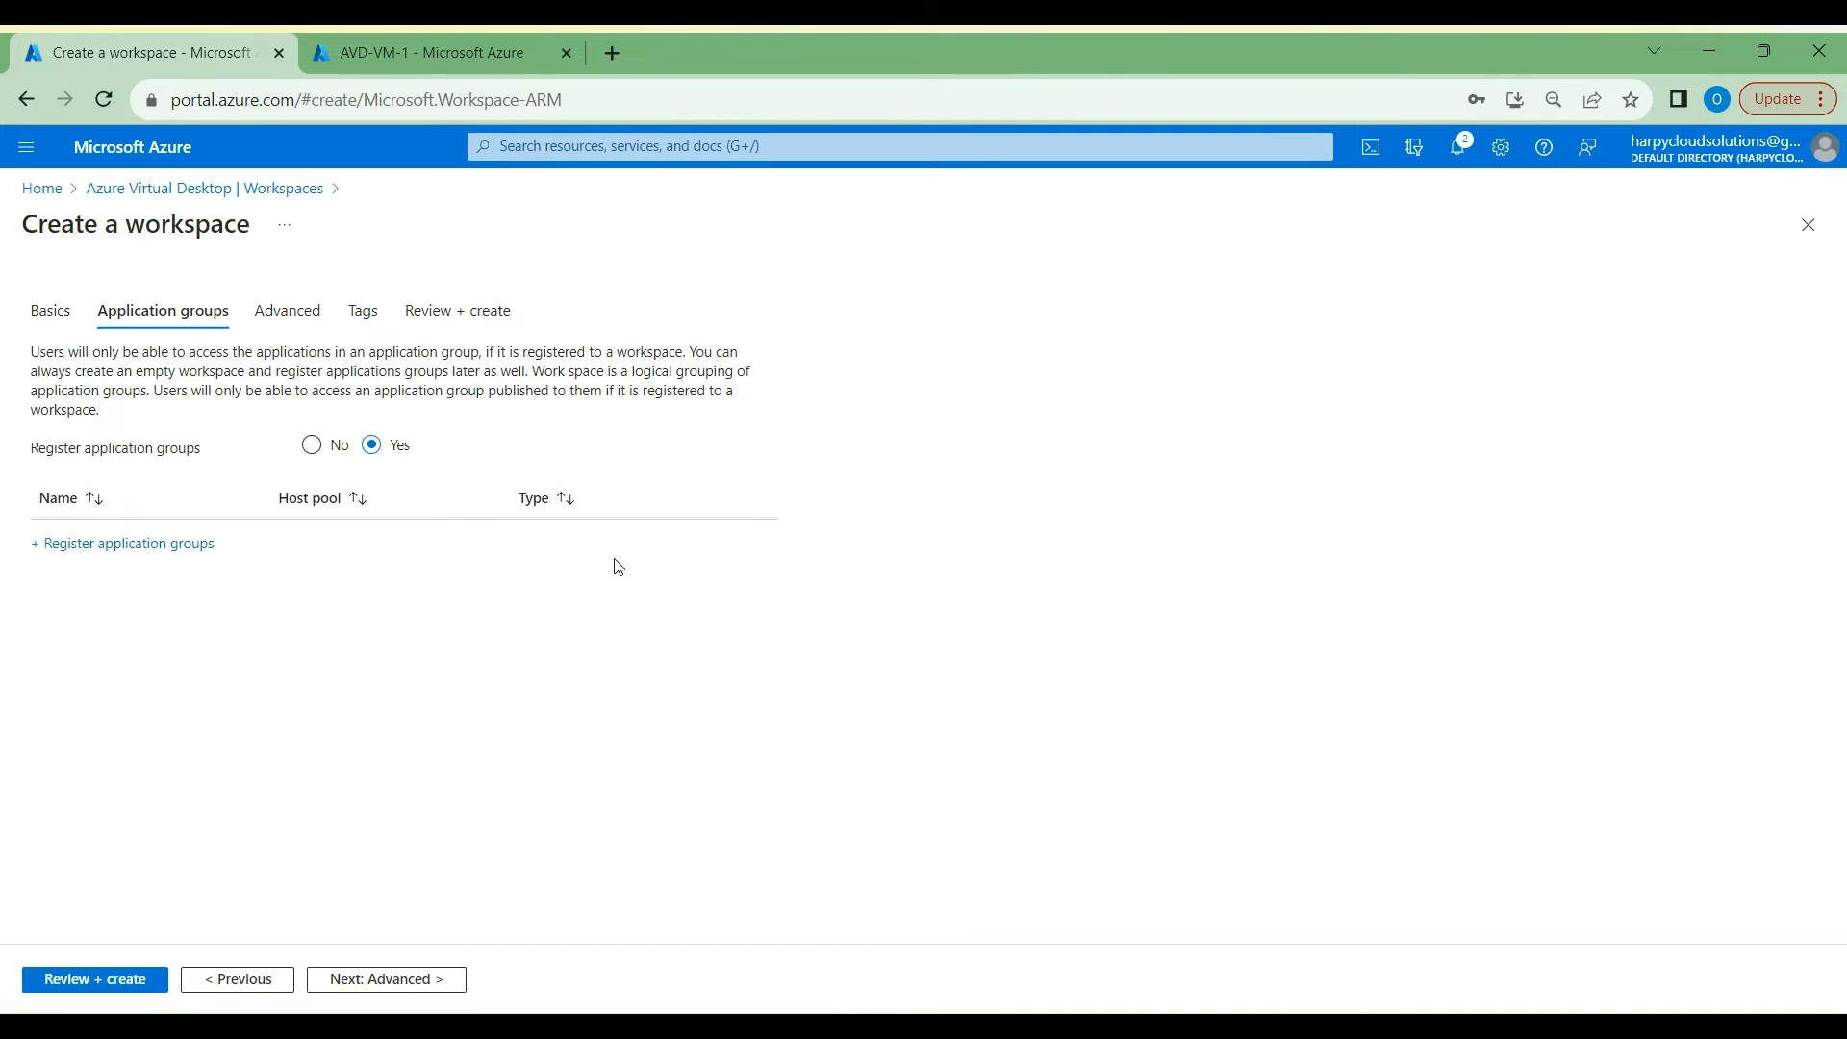
left_click(123, 543)
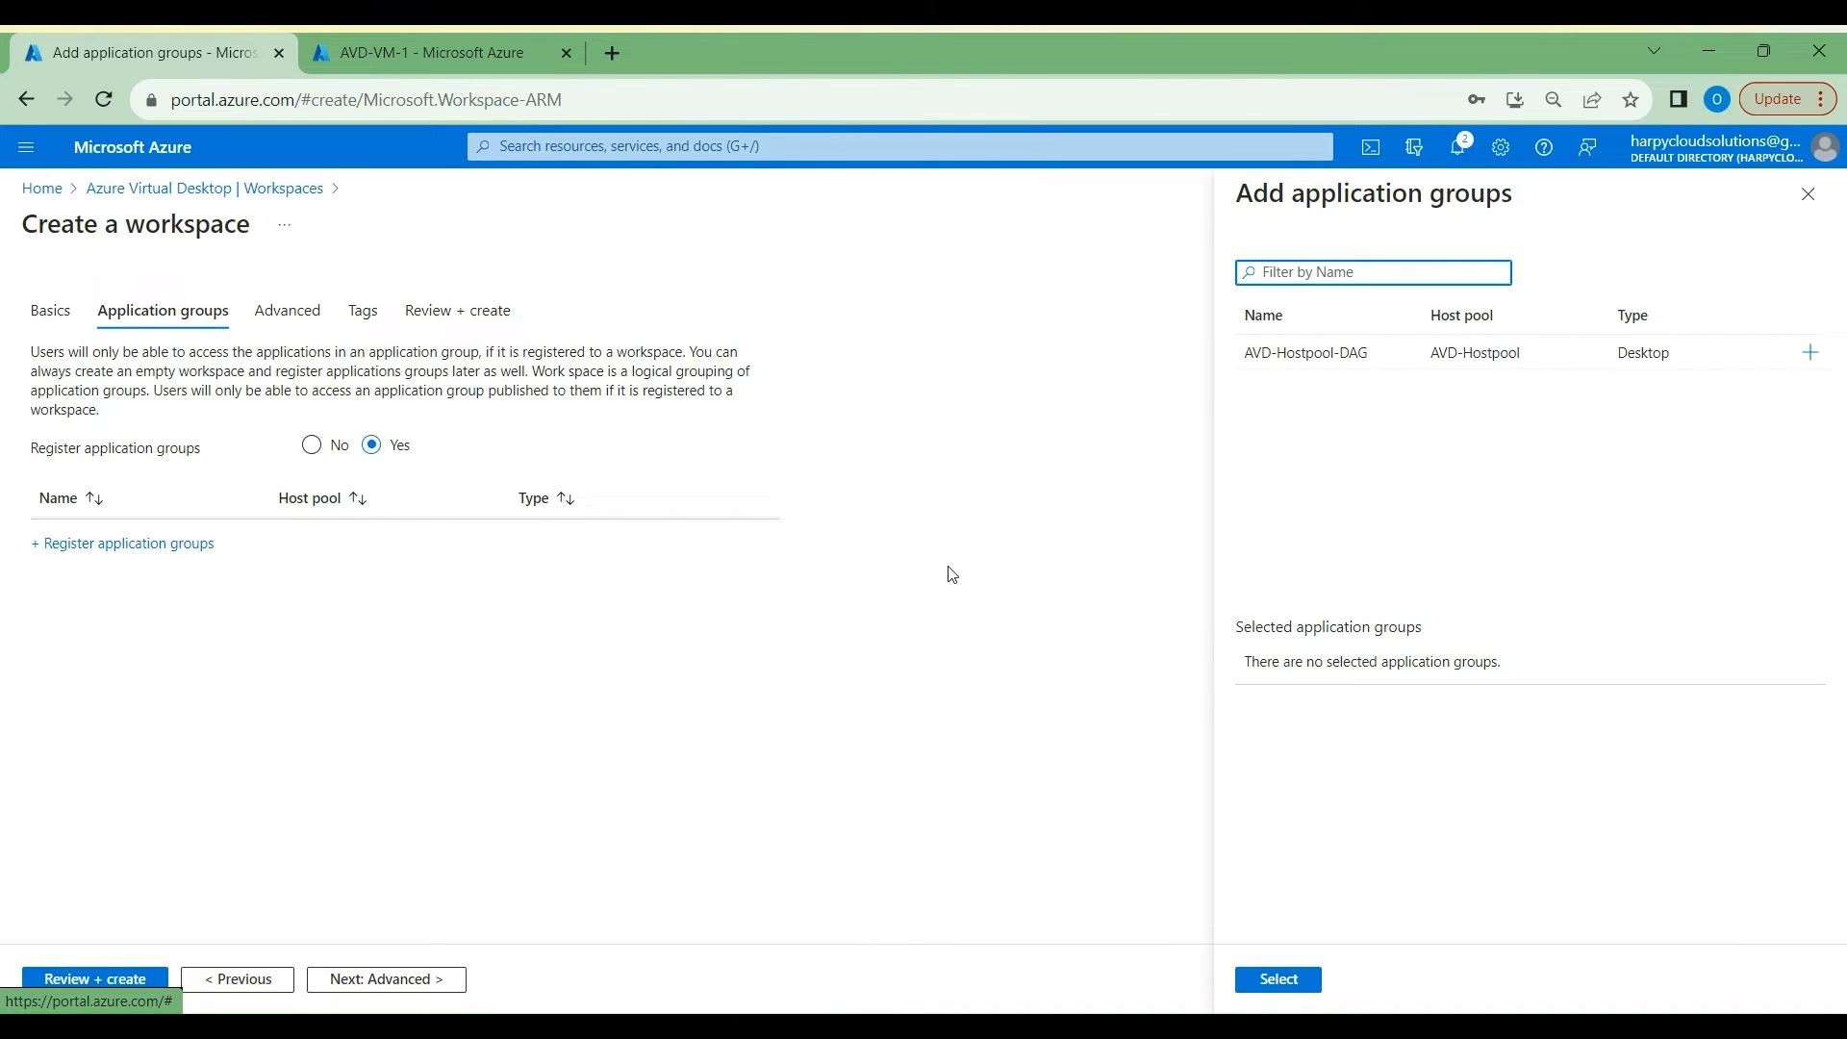
left_click(1326, 357)
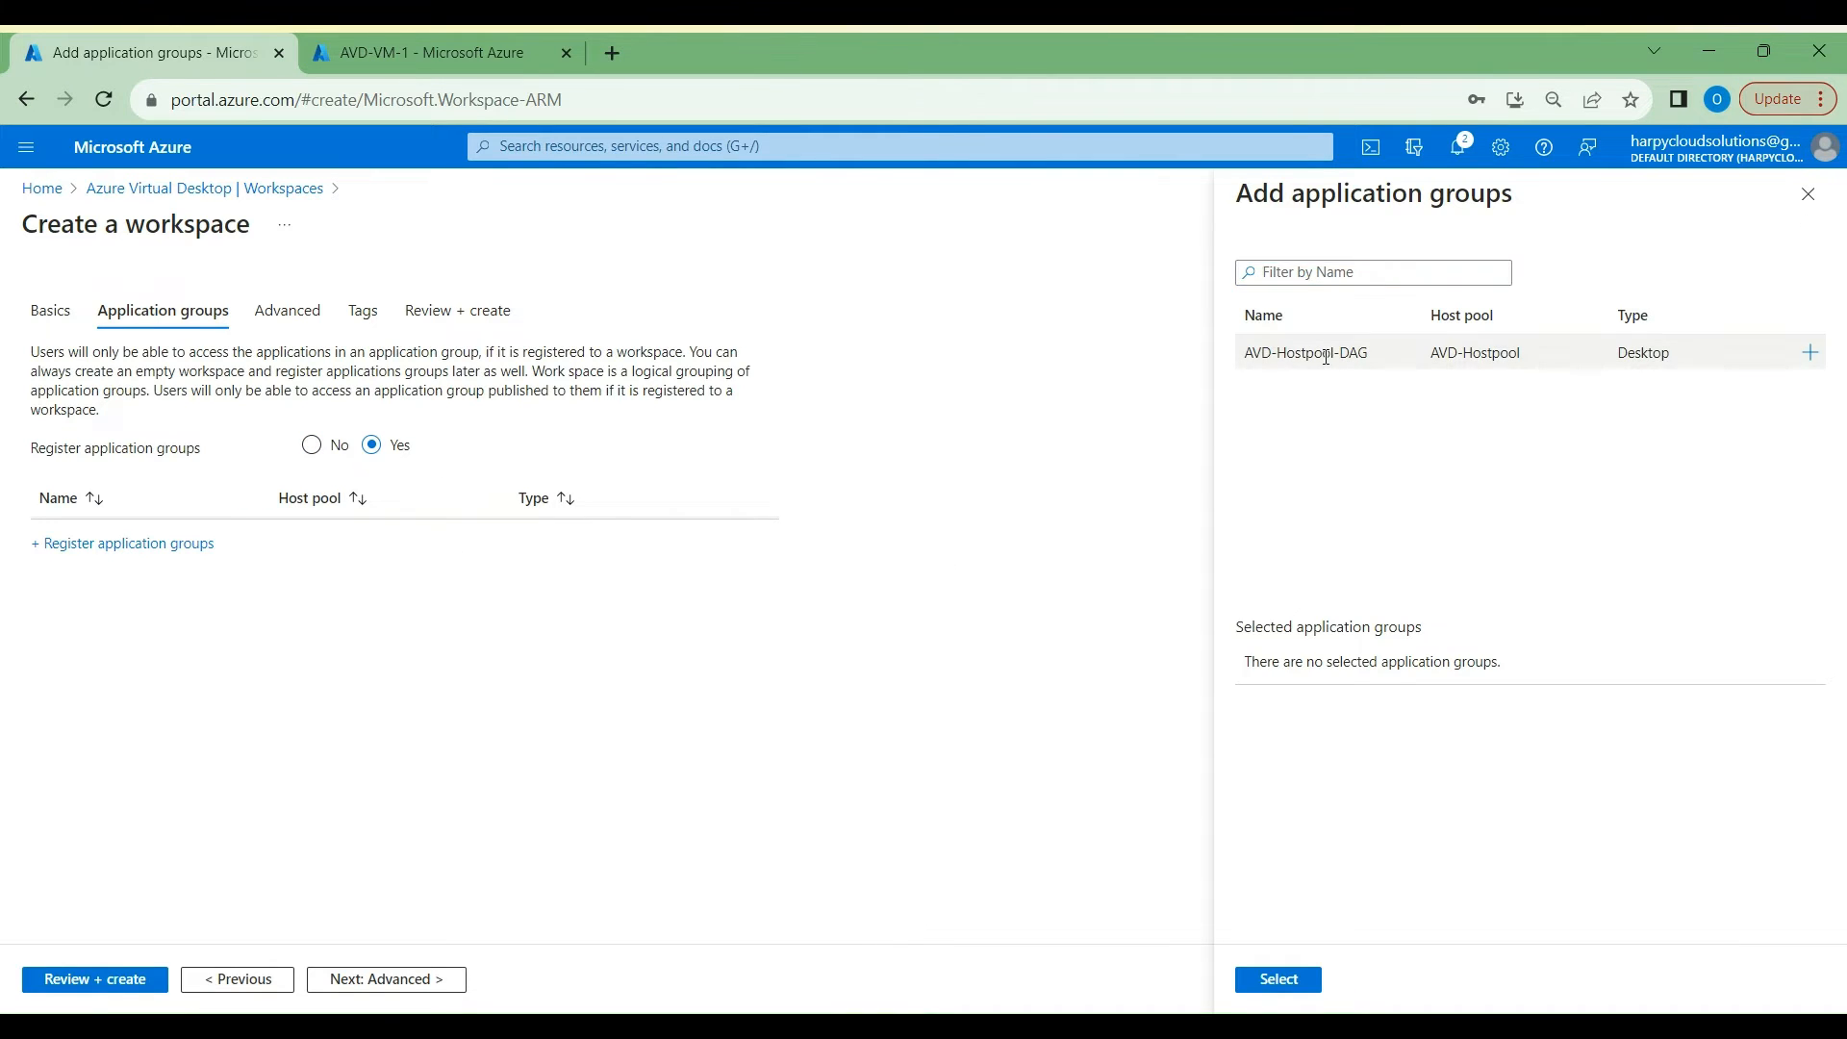
left_click(1810, 353)
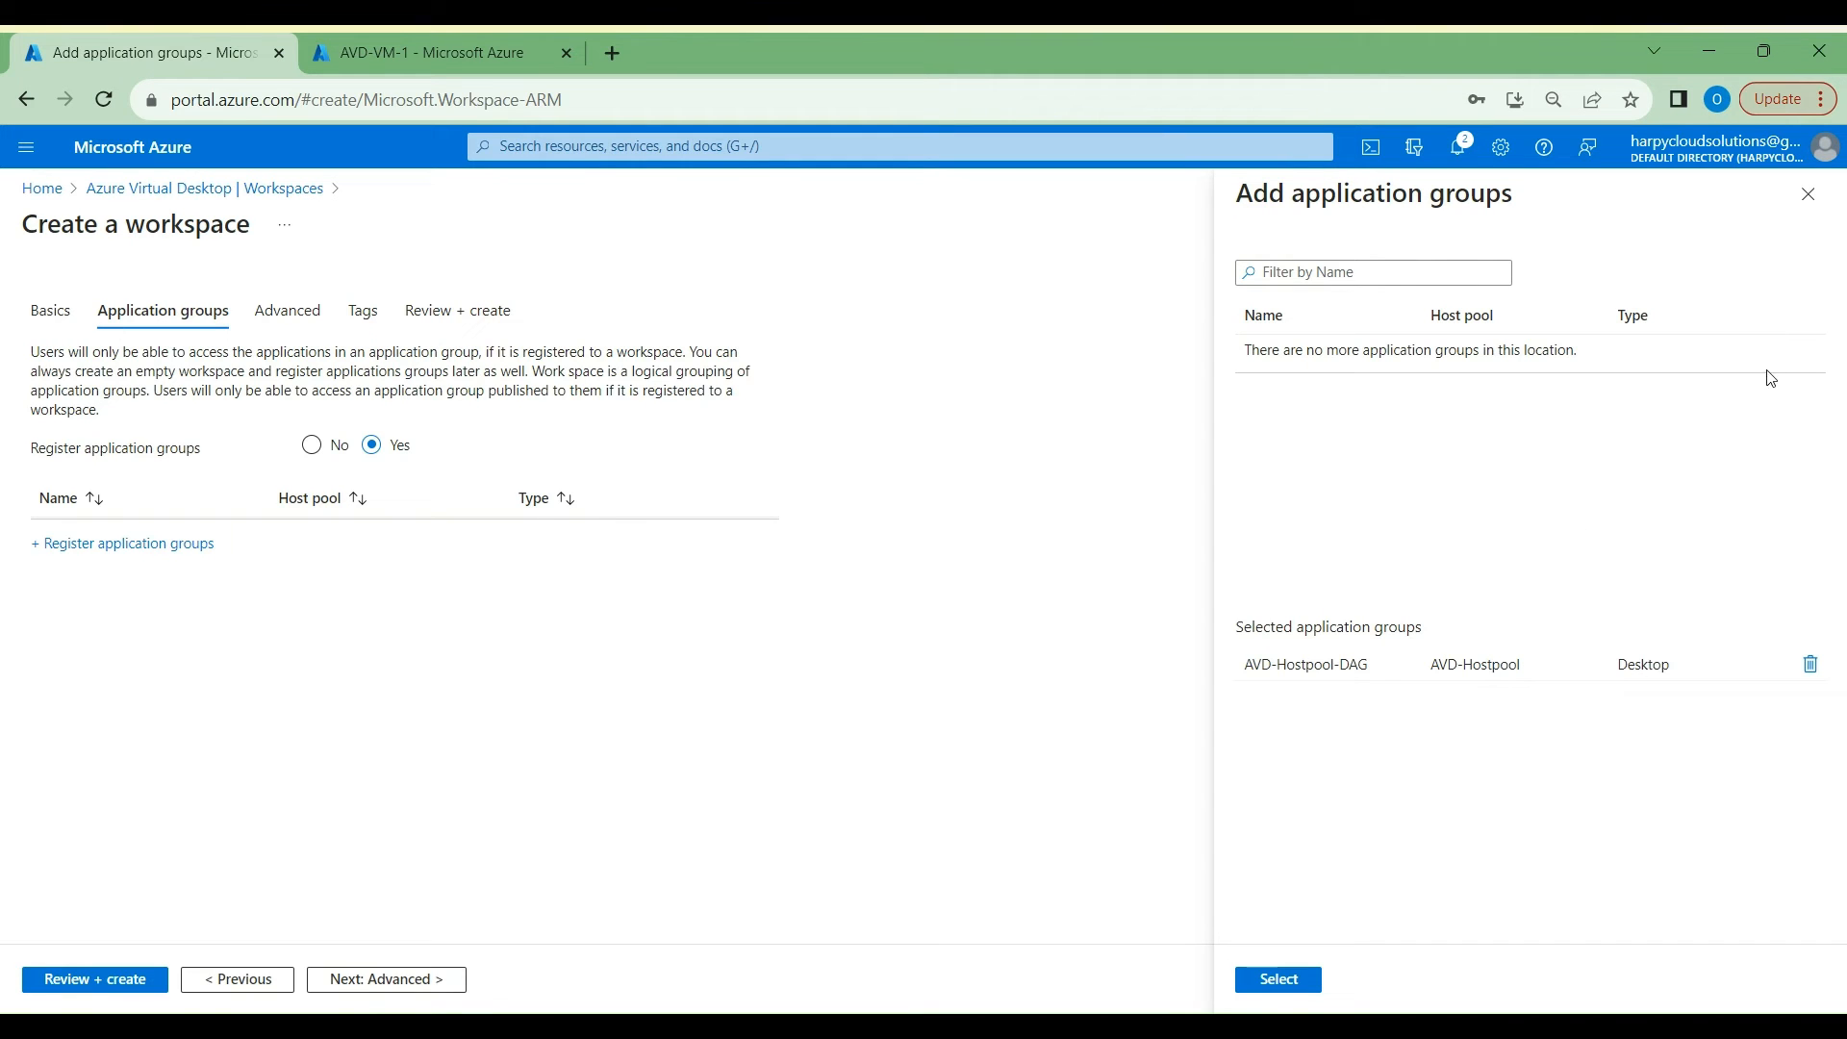
left_click(1278, 979)
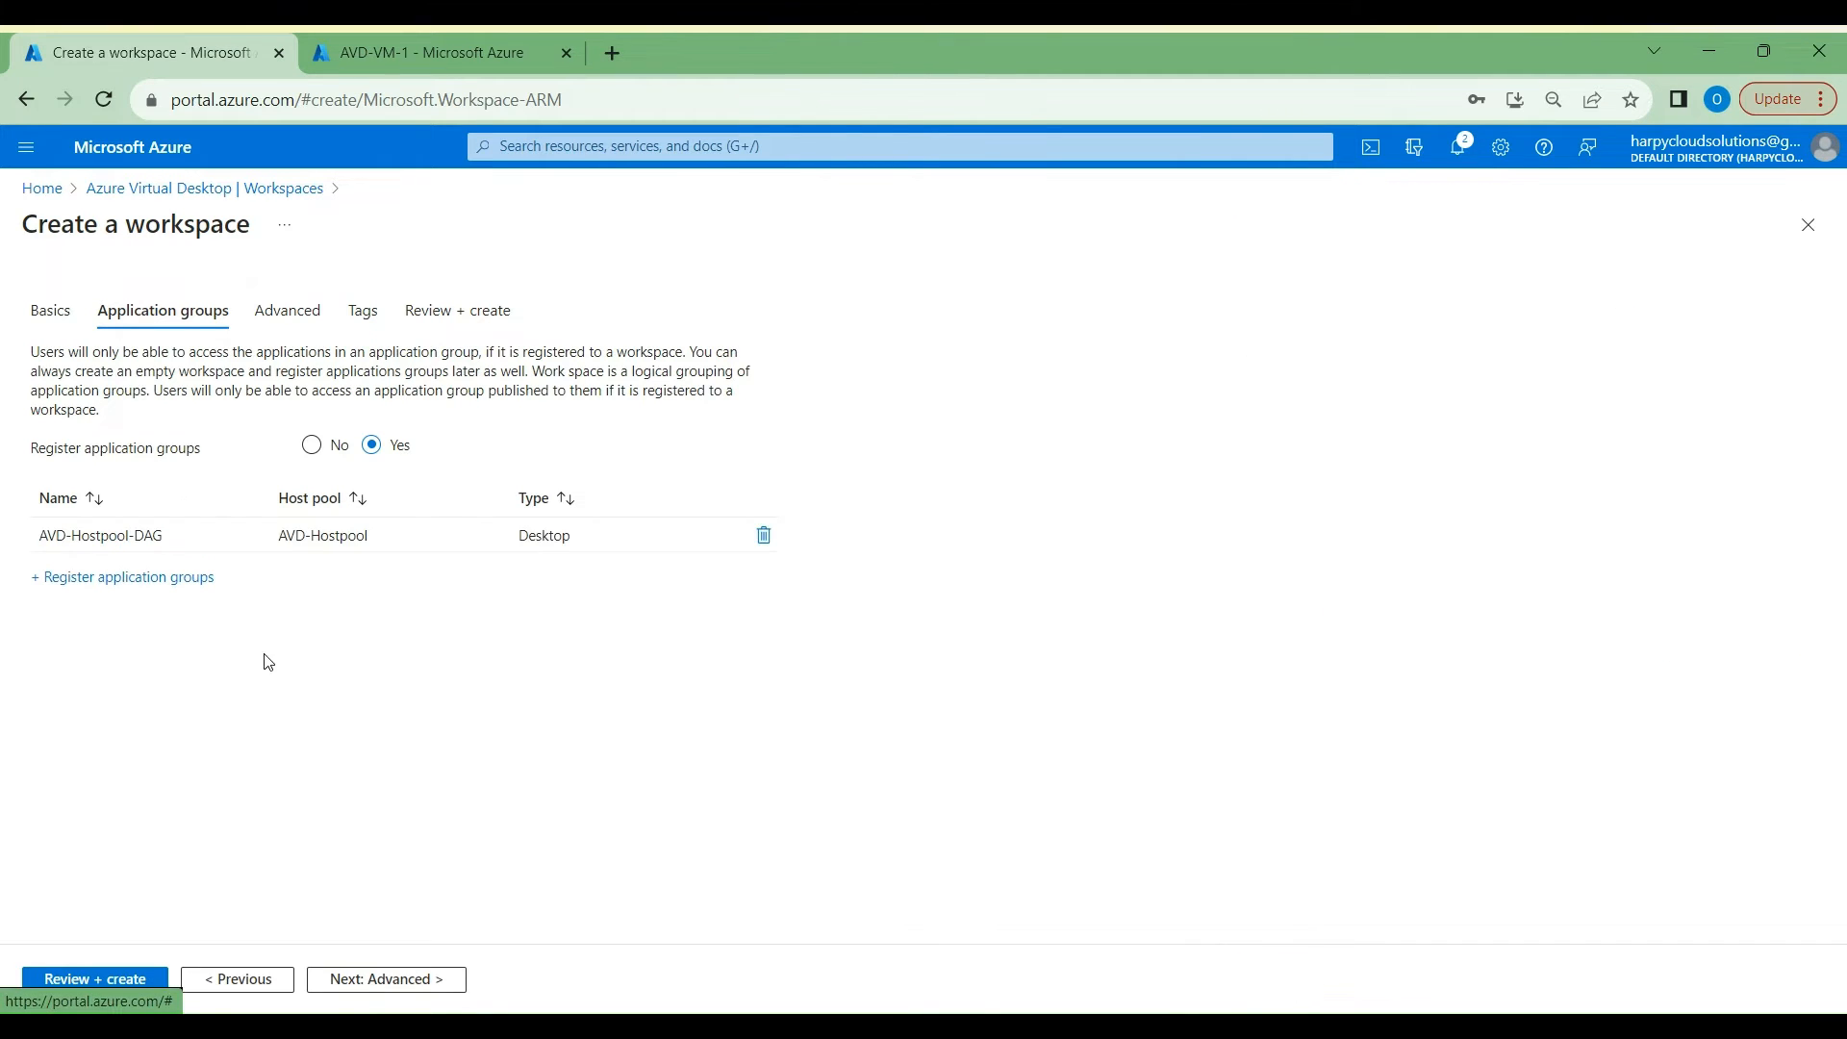
Step: Validate and create the workspace, leaving diagnostics settings disabled
left_click(403, 981)
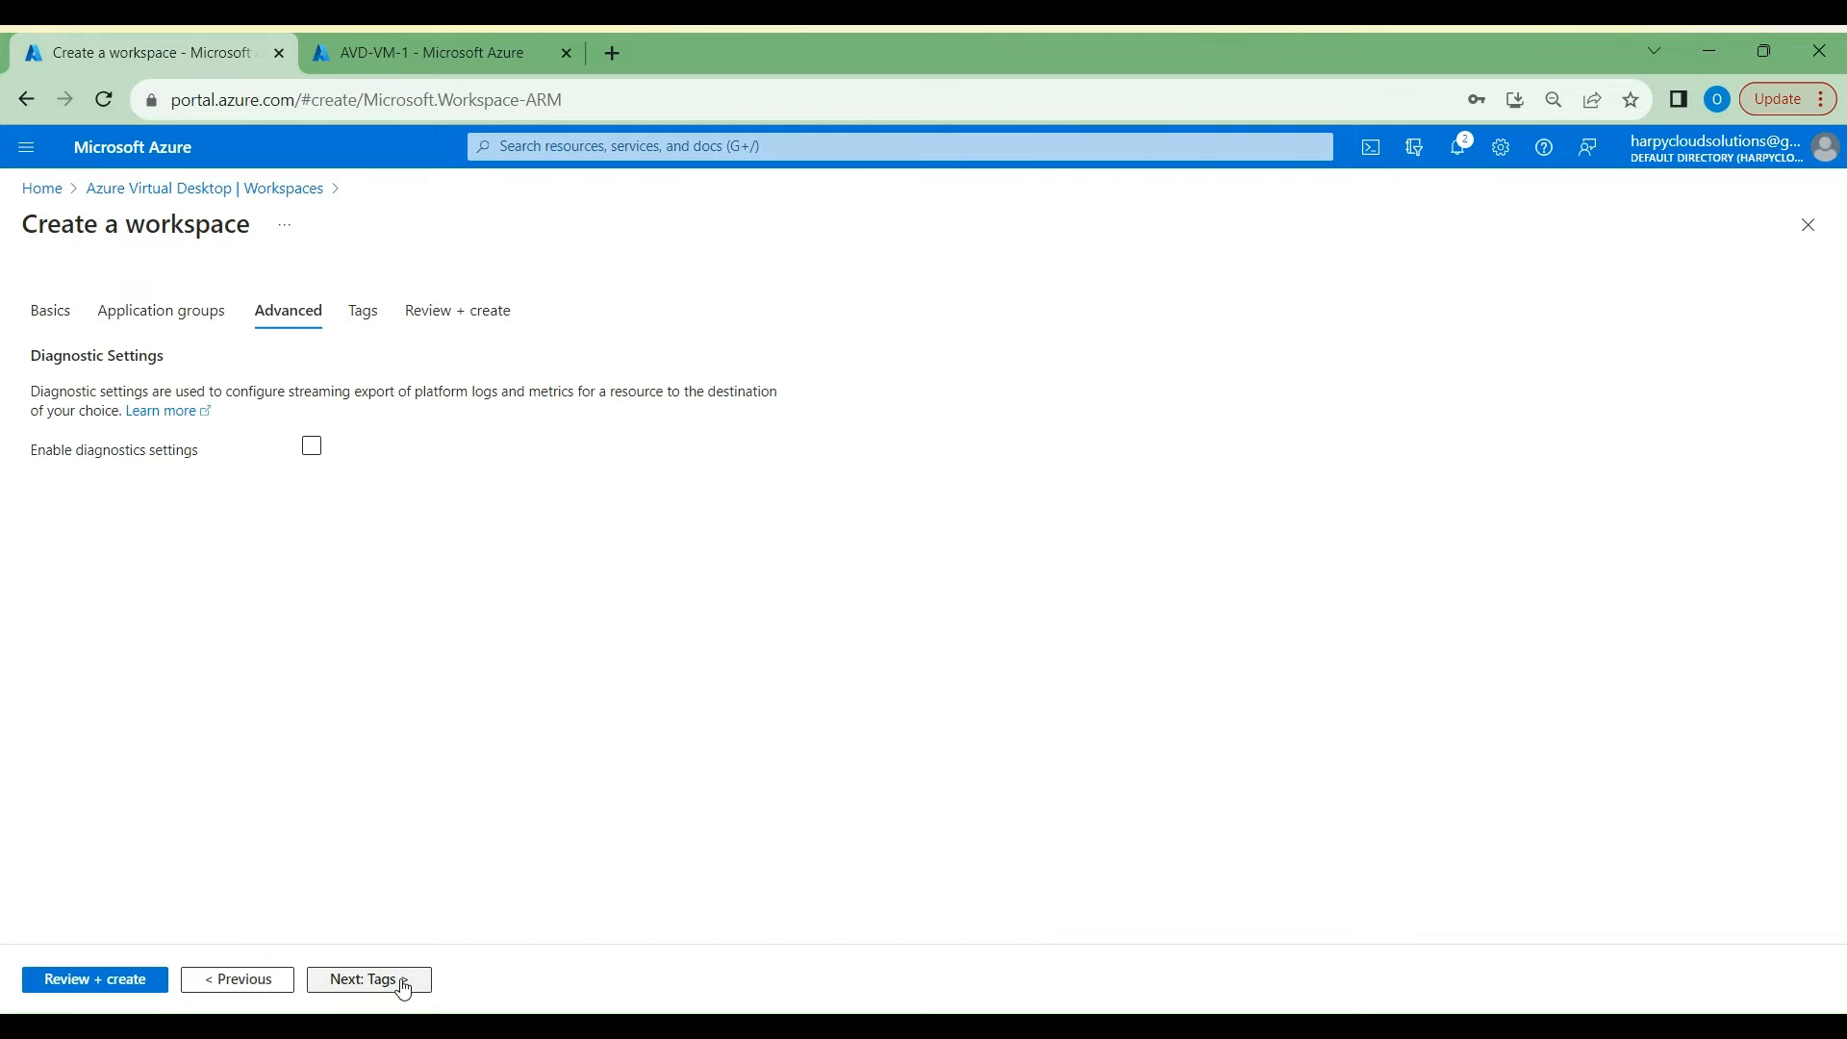
left_click(113, 980)
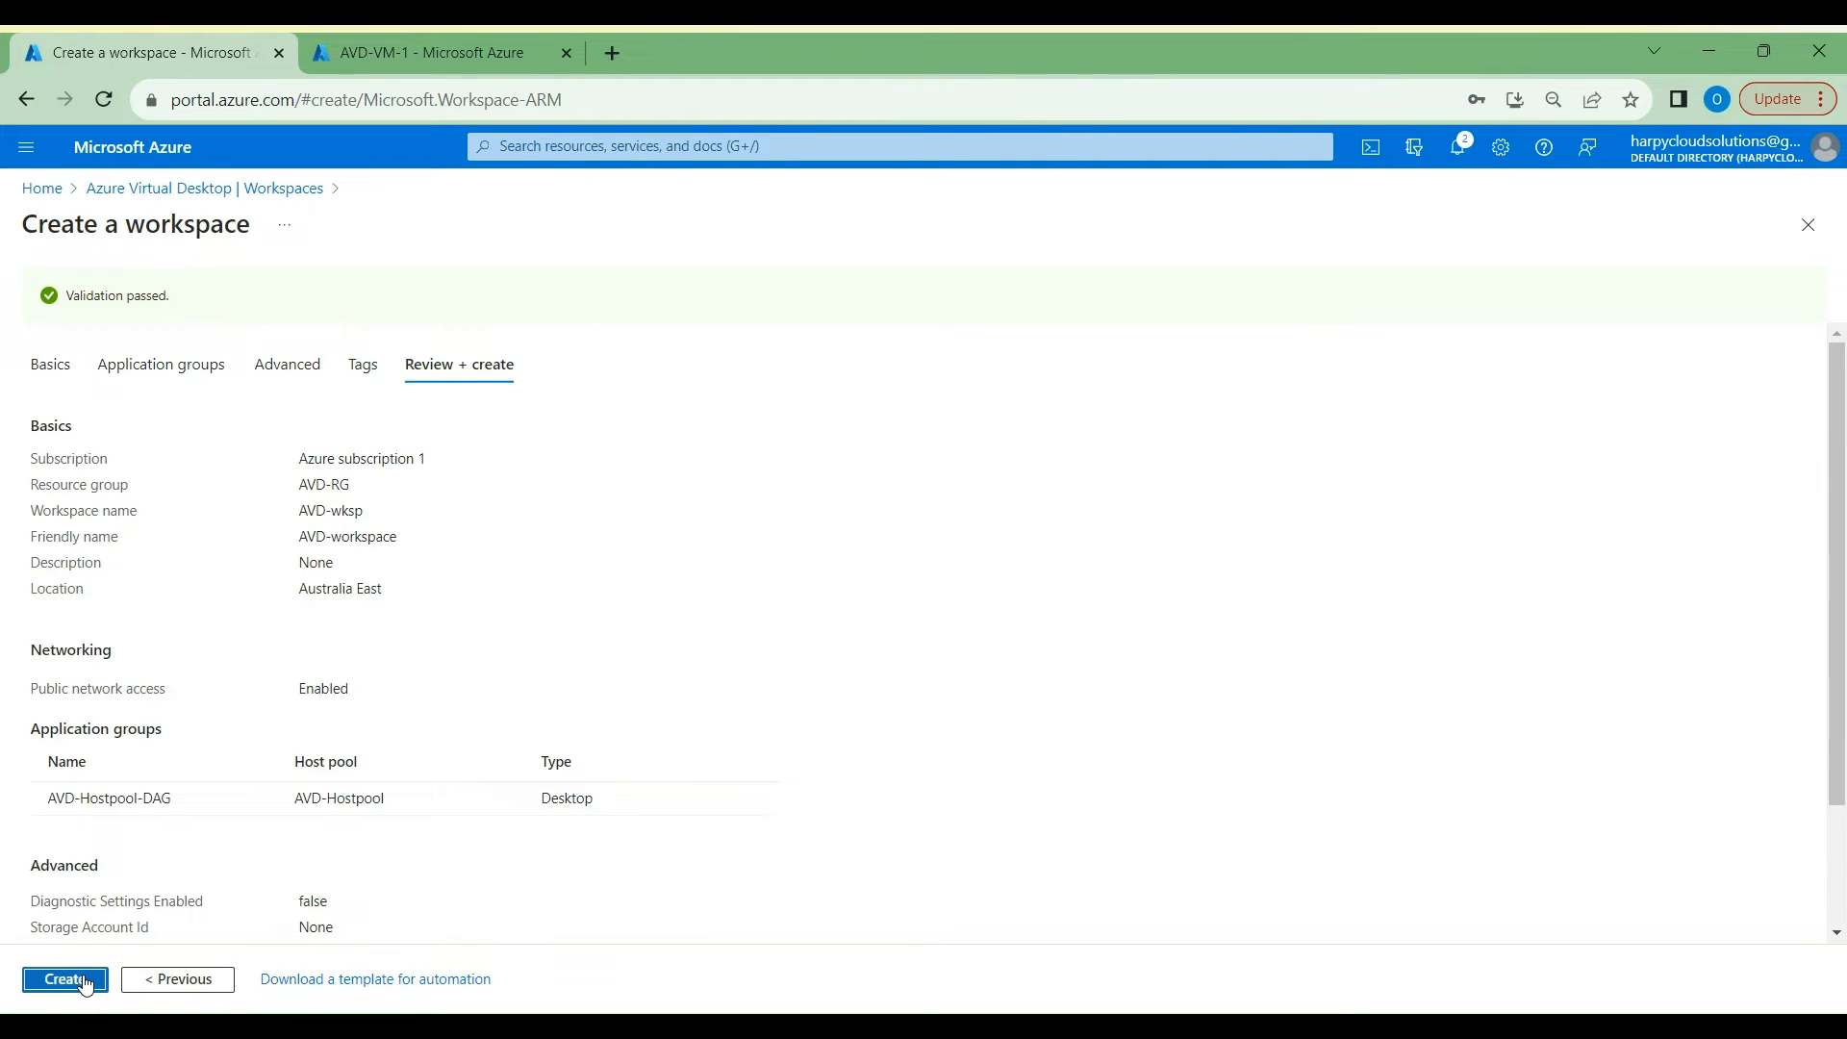
left_click(85, 980)
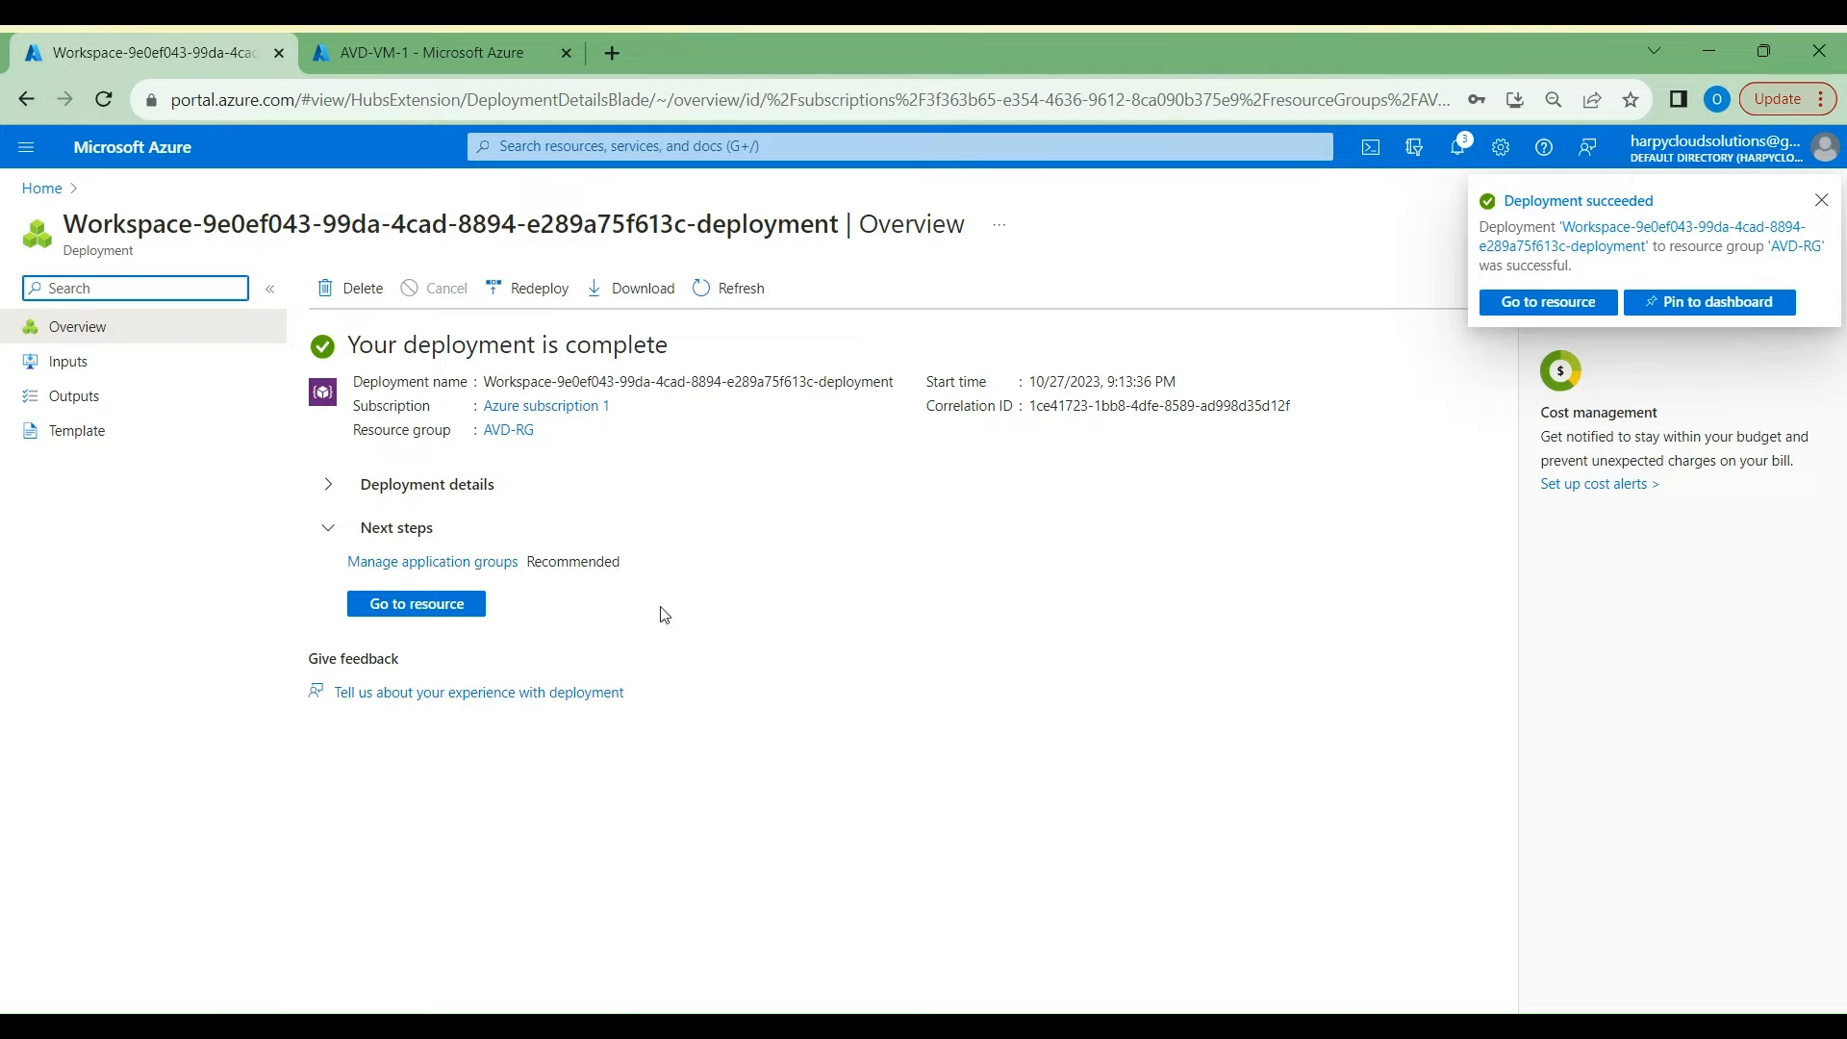
Step: Open the deployed AVD-wksp workspace and examine its public network access settings
left_click(424, 606)
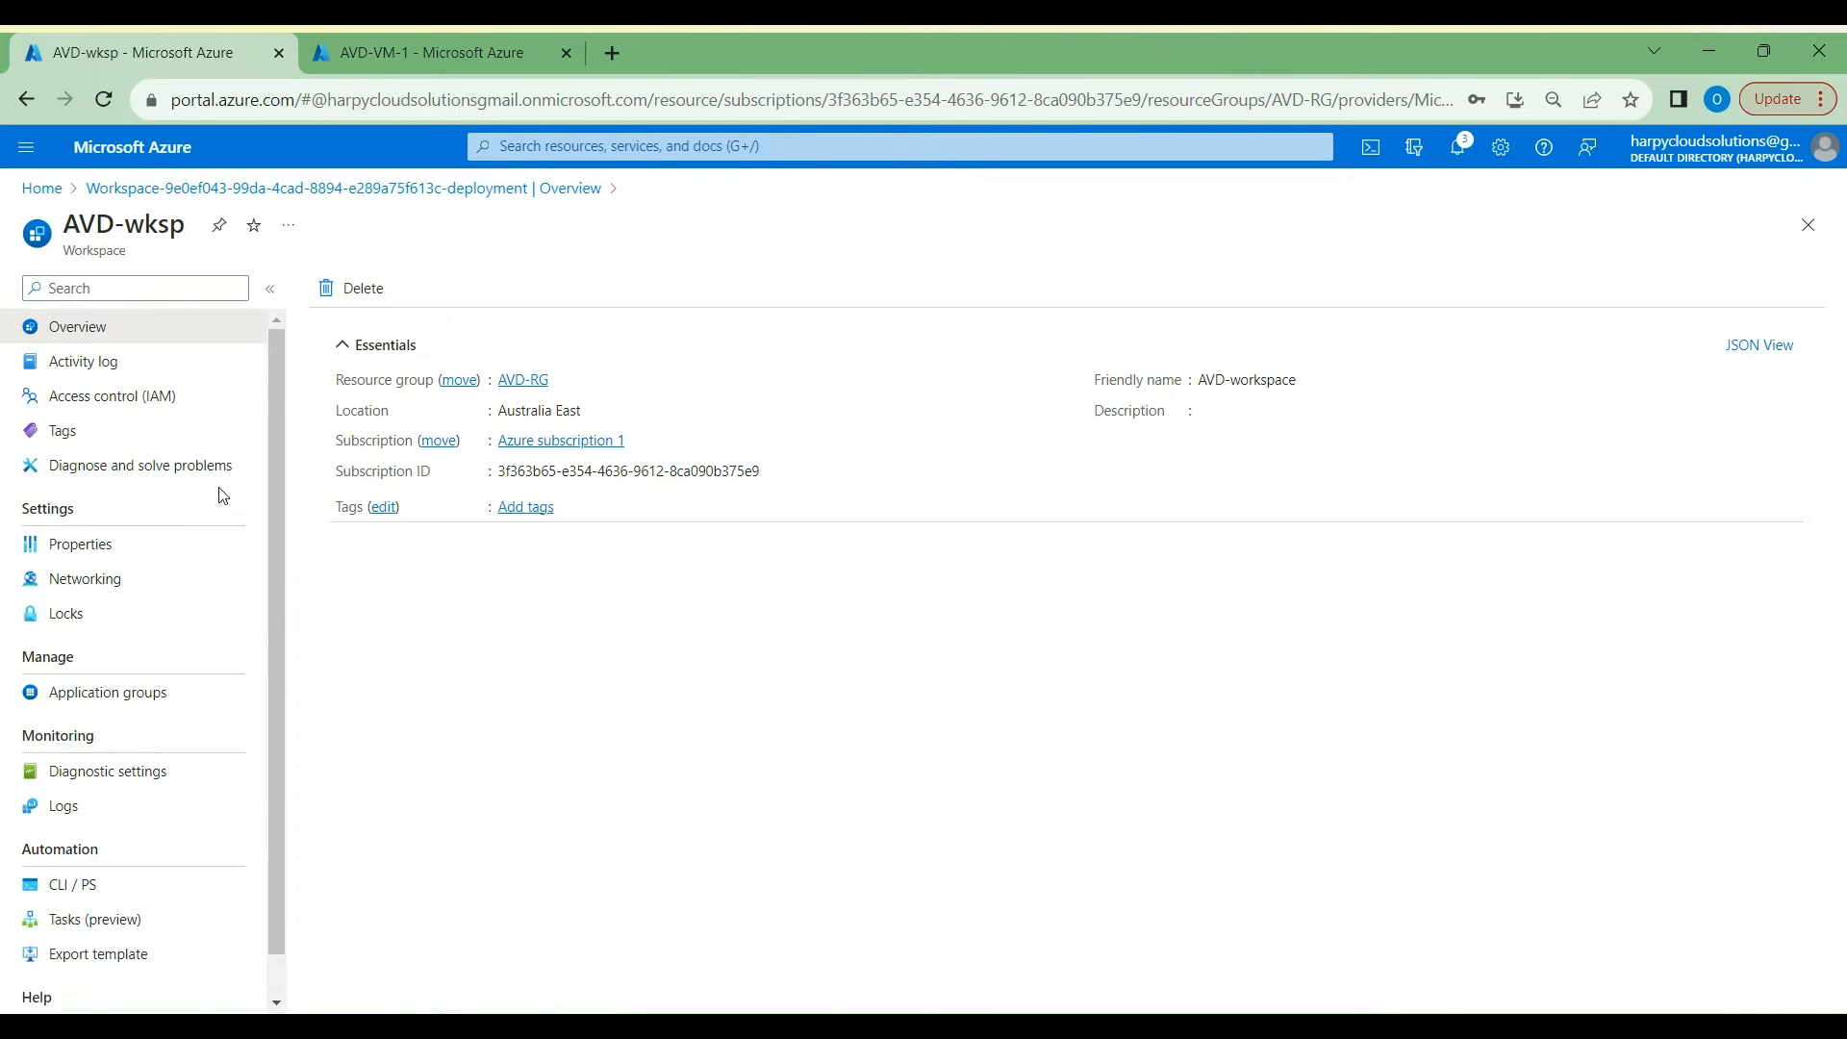
left_click(124, 582)
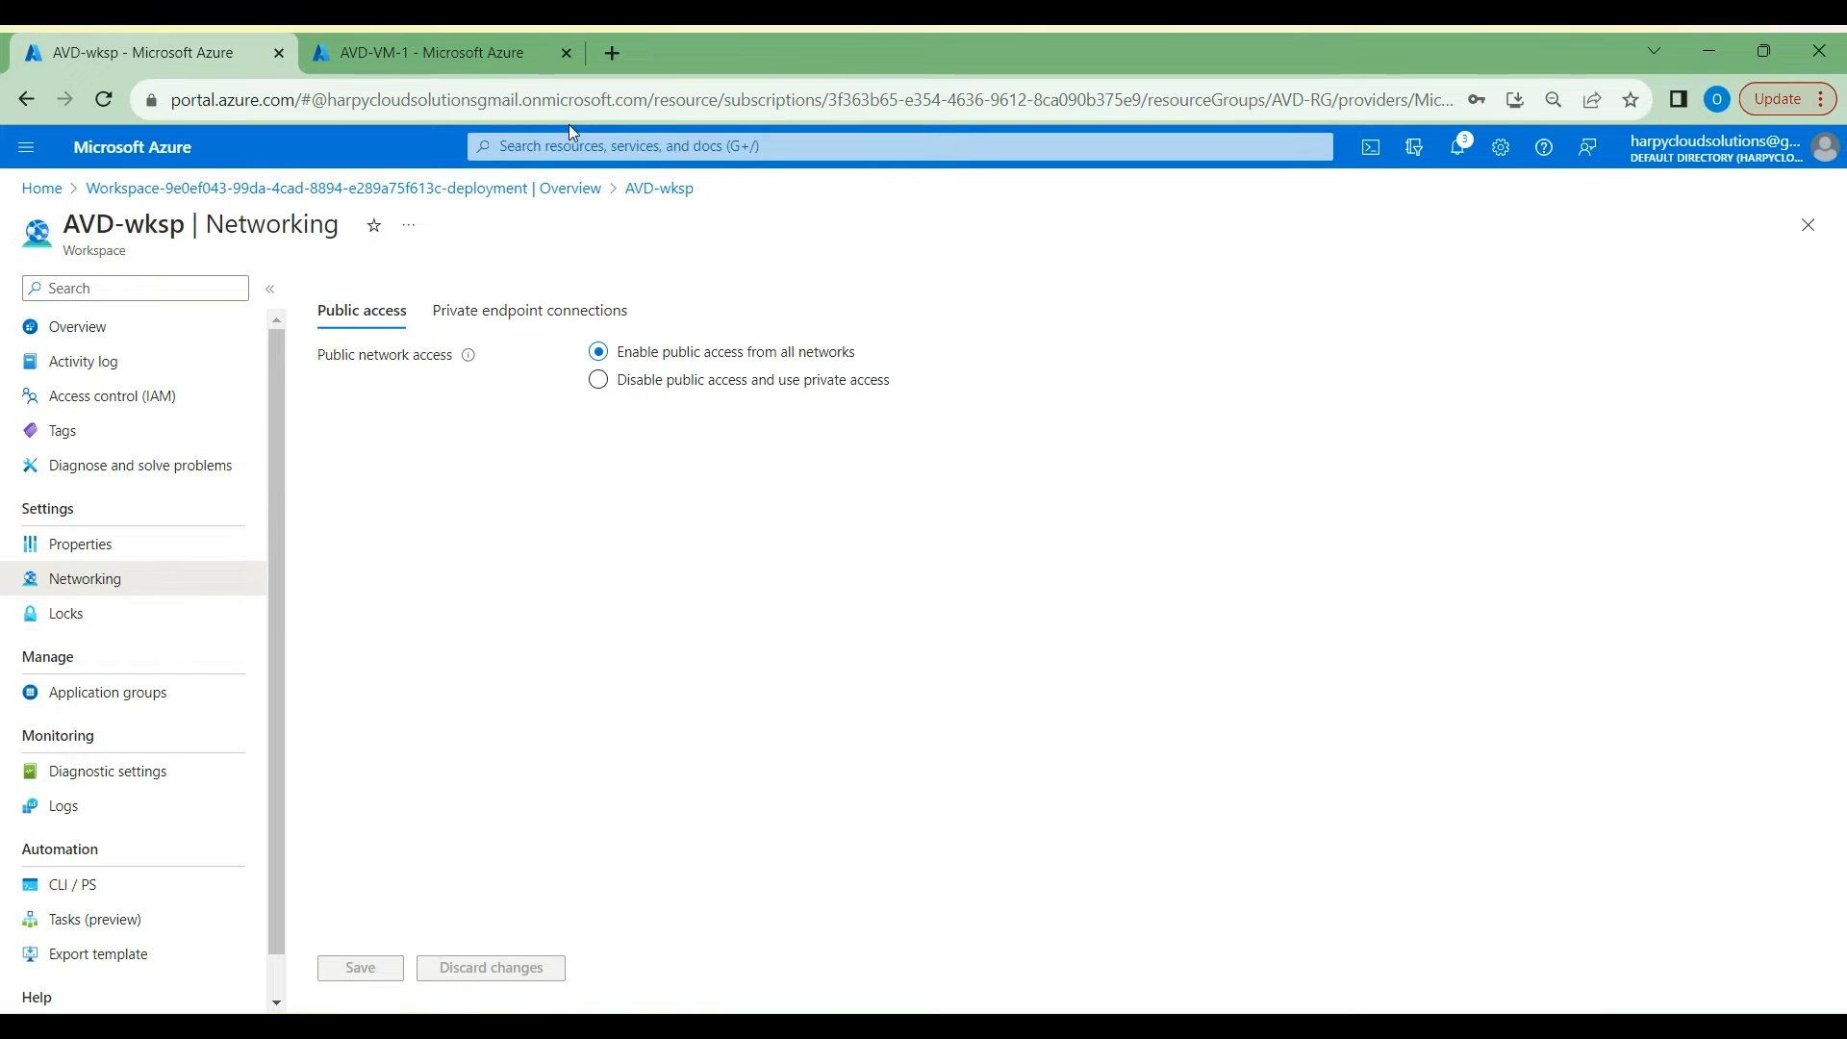
Step: Inspect the subnets of virtual network AVD-VNet and examine the AVD-Subnet settings, including its network security group
left_click(41, 188)
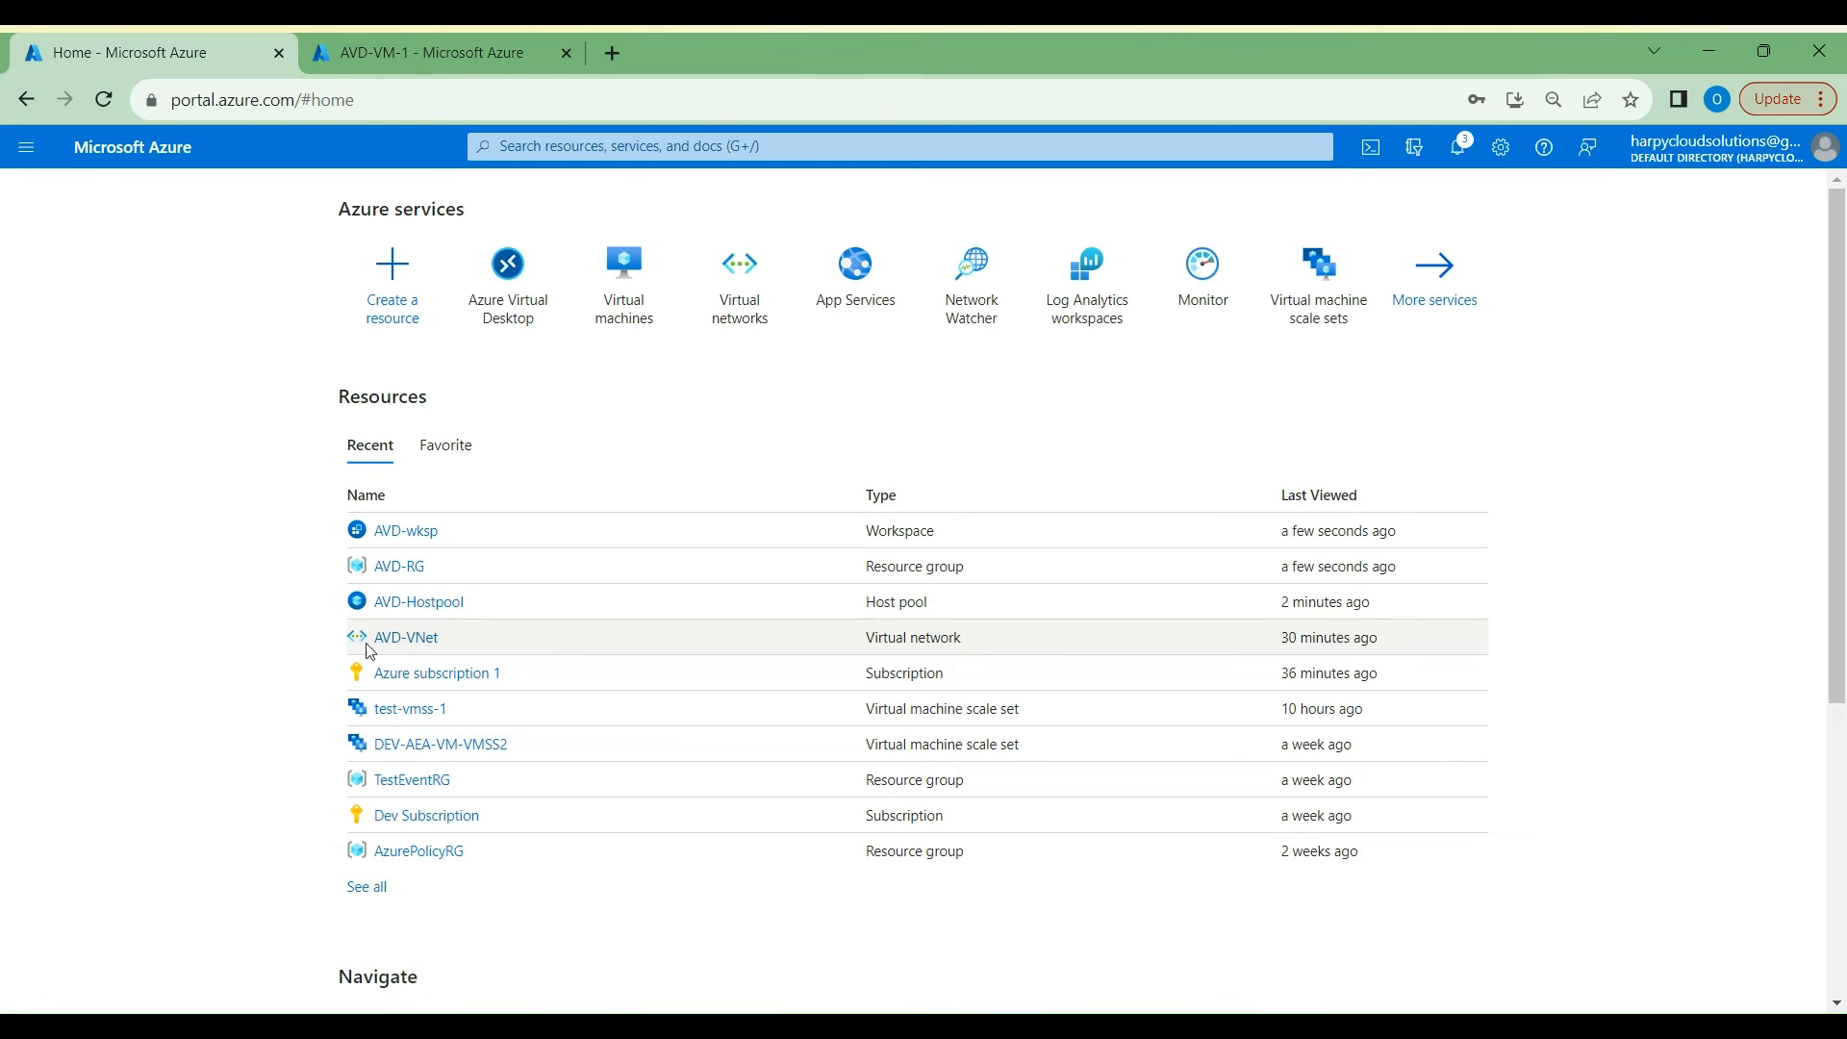
left_click(416, 638)
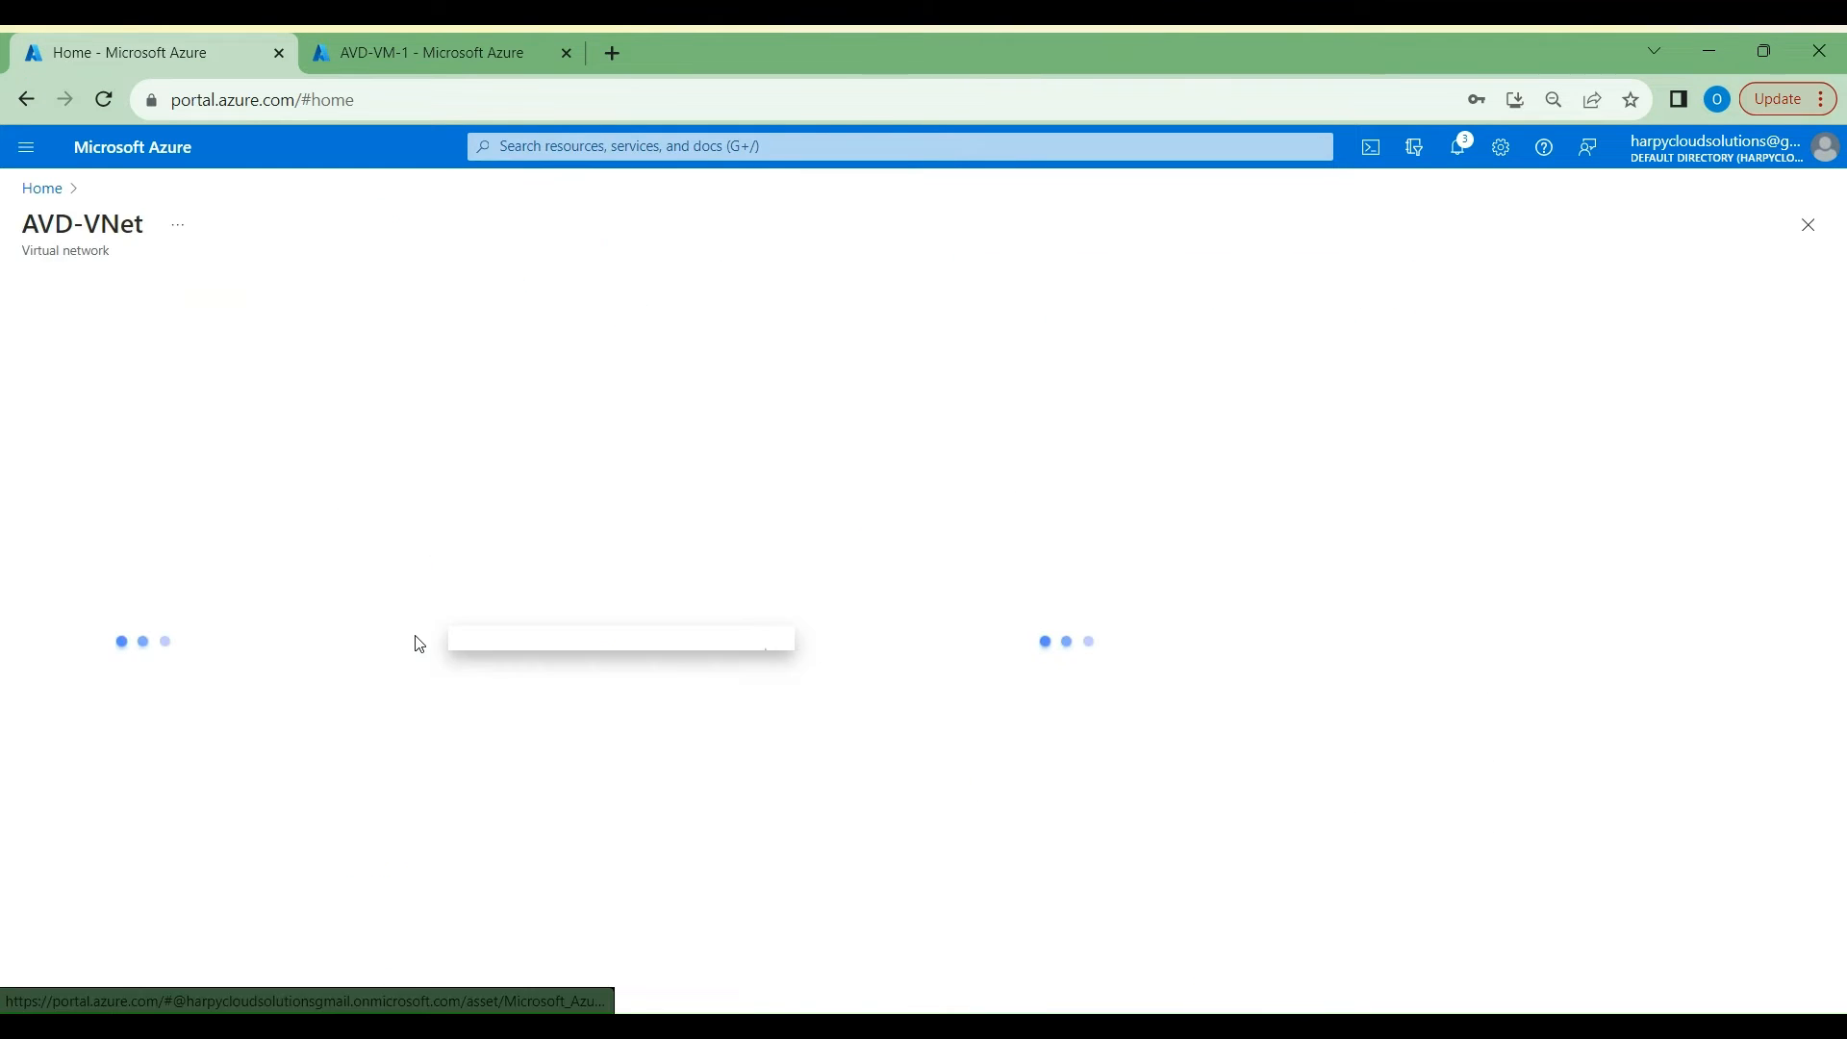
left_click(77, 616)
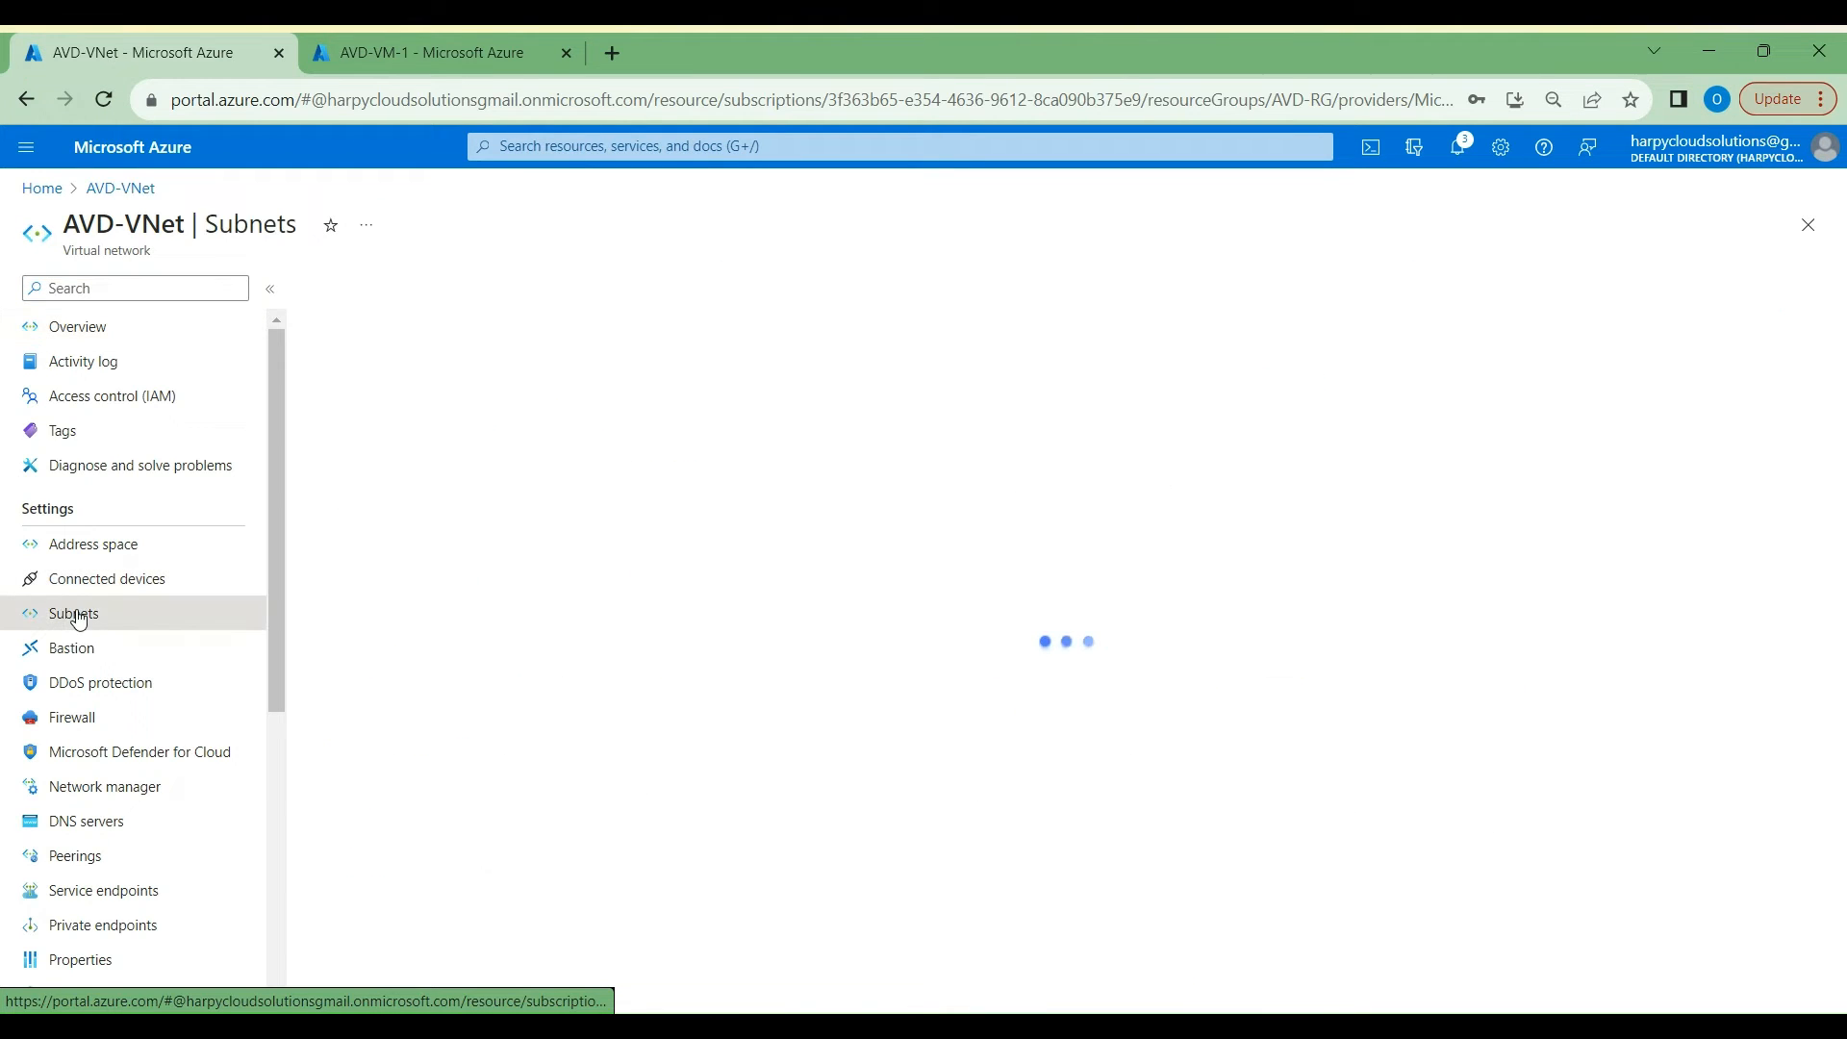
left_click(371, 439)
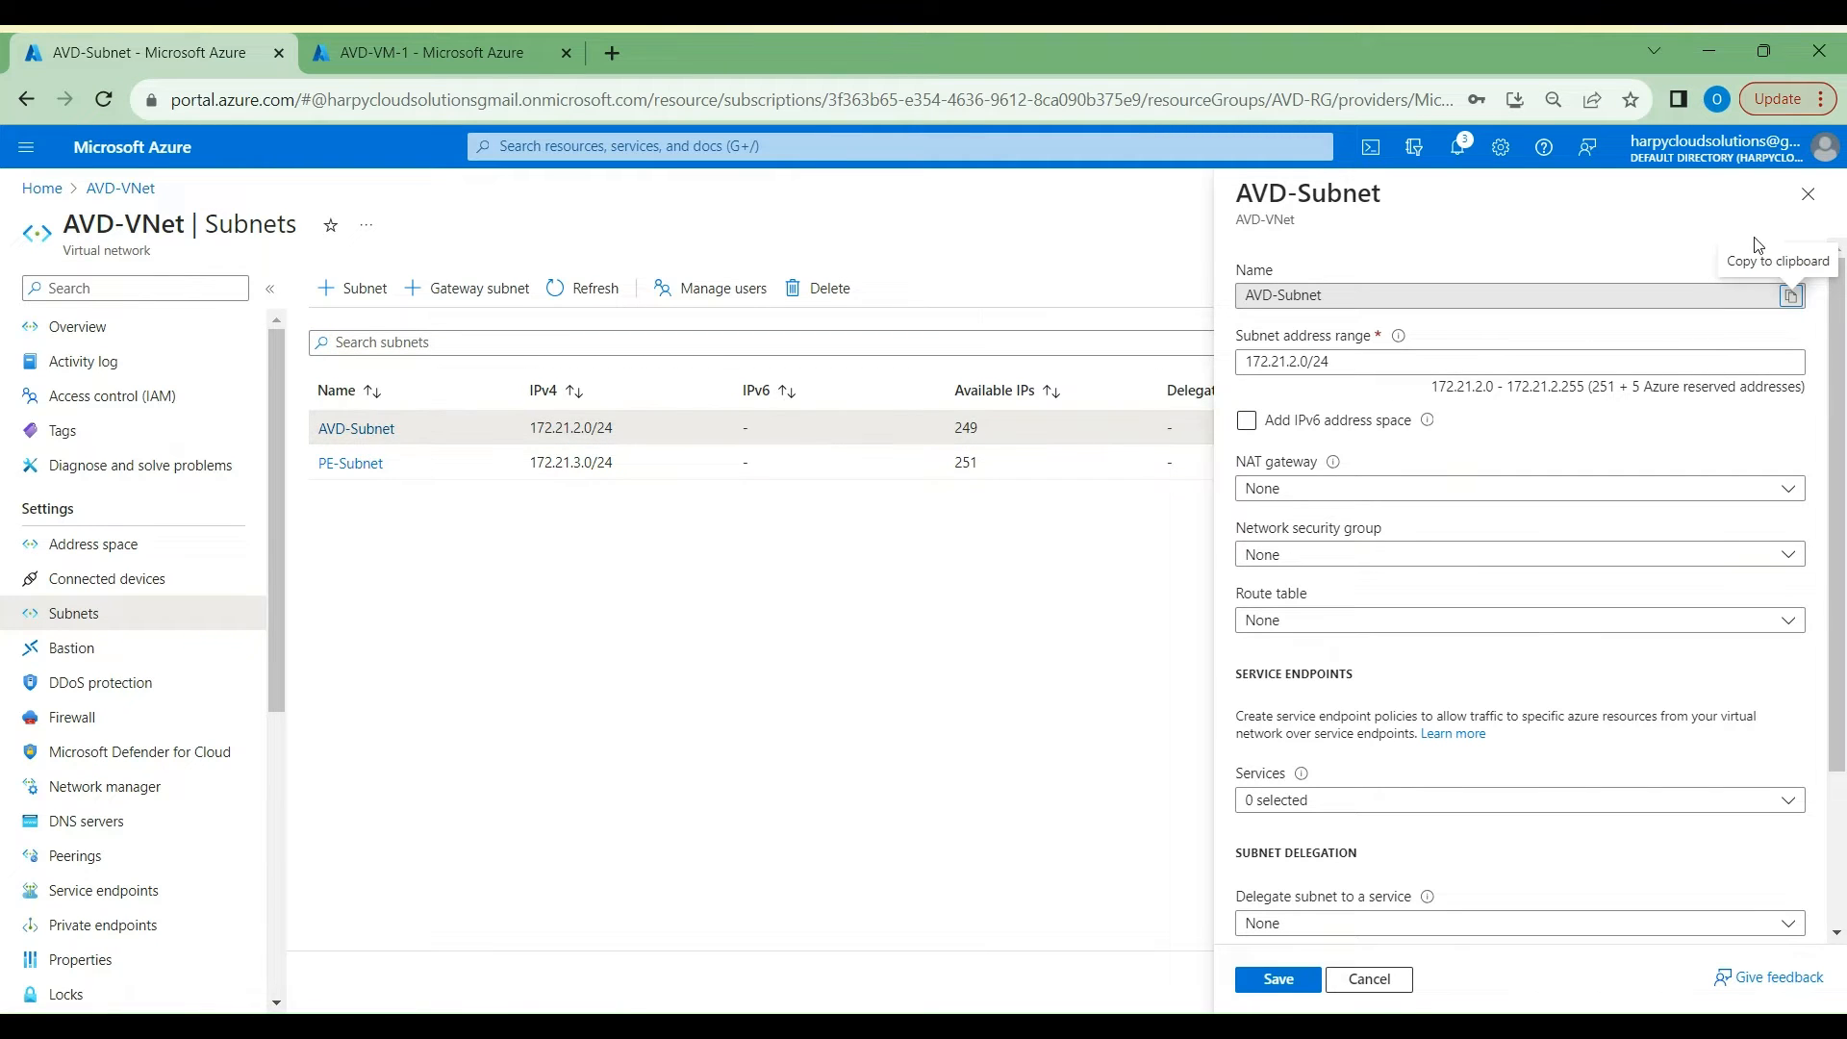
left_click(1808, 198)
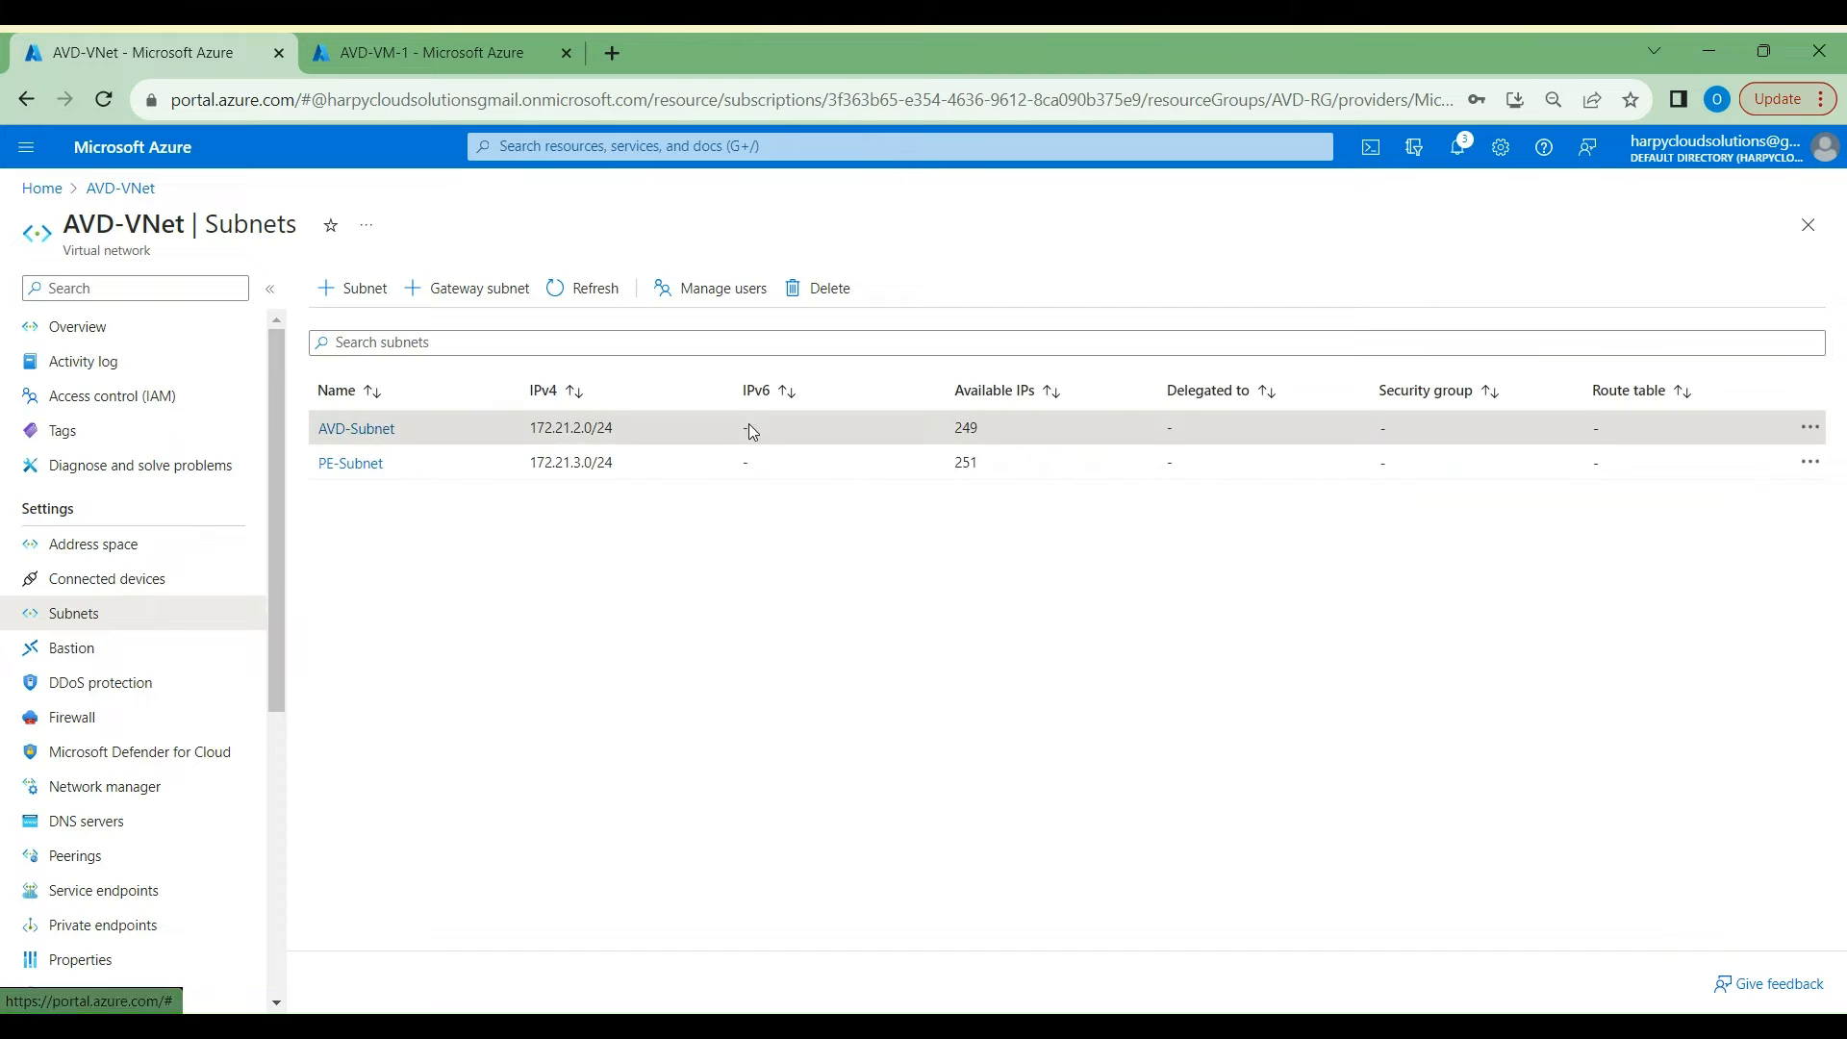
Step: Create a network security group named AVD-NSG in resource group AVD-RG, region Australia East
left_click(592, 145)
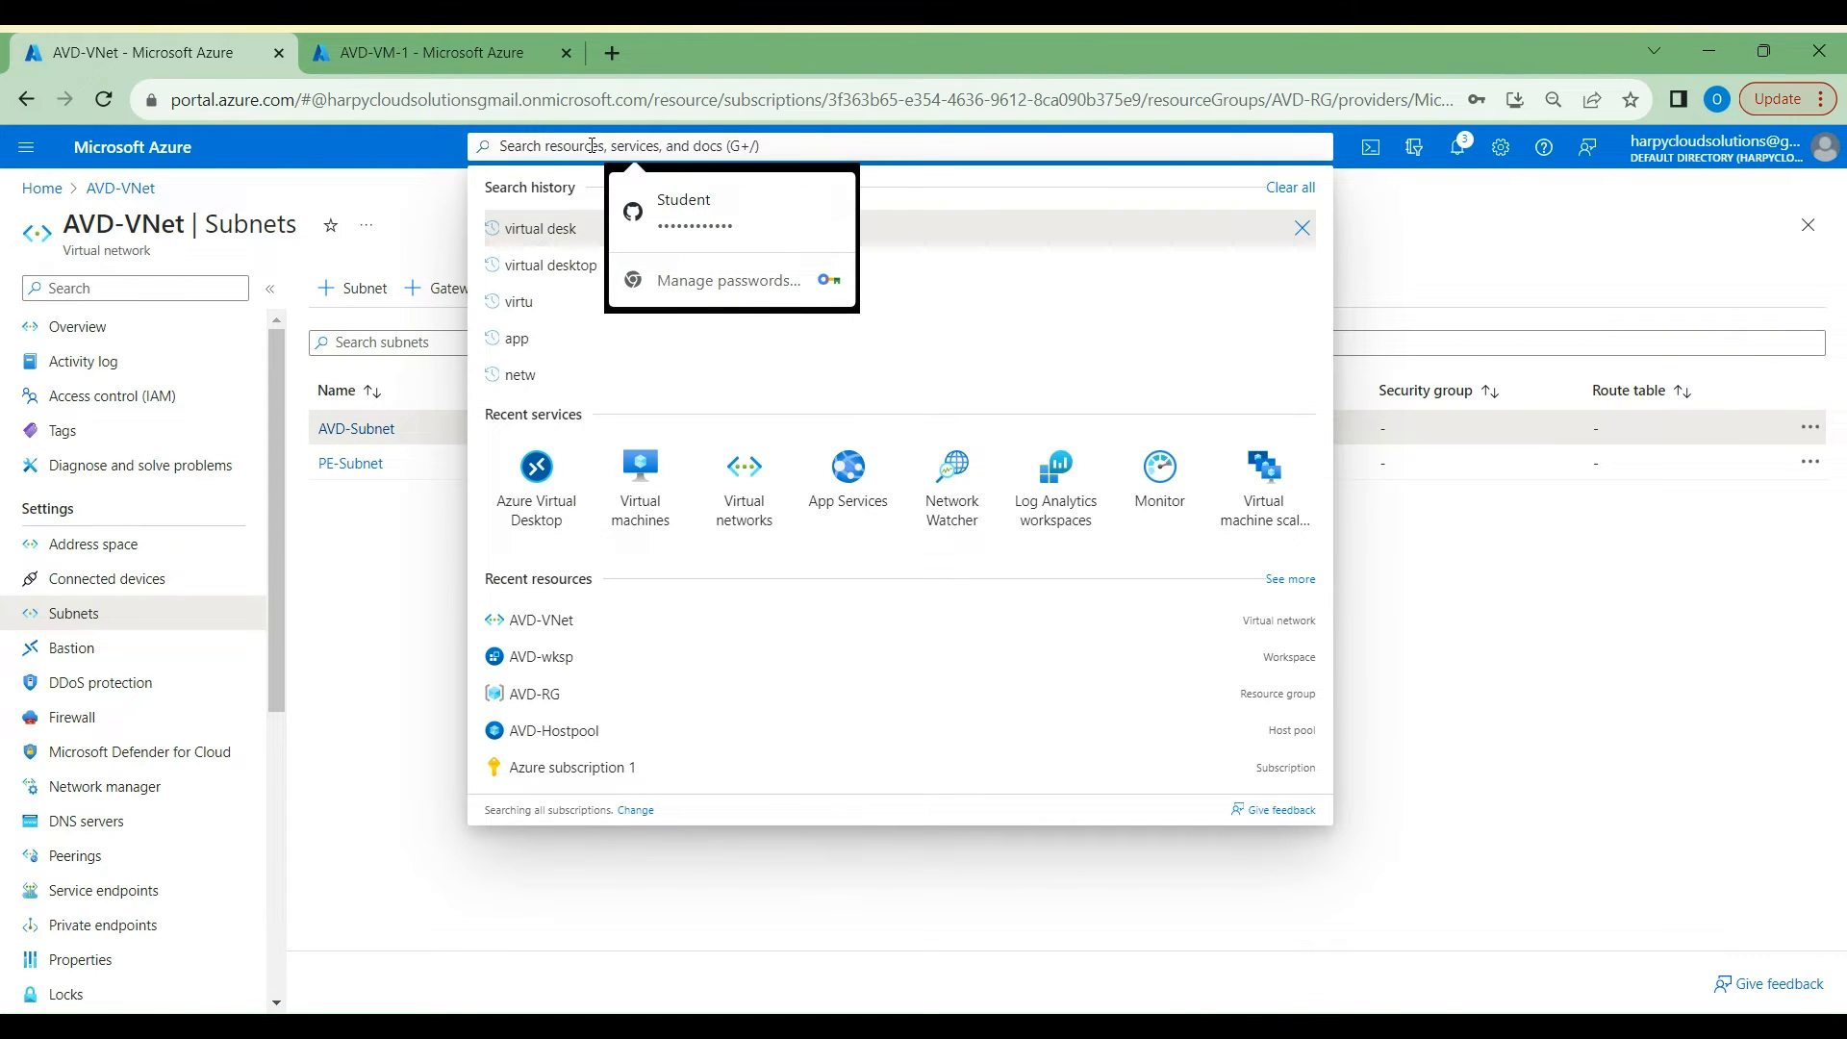
type("network")
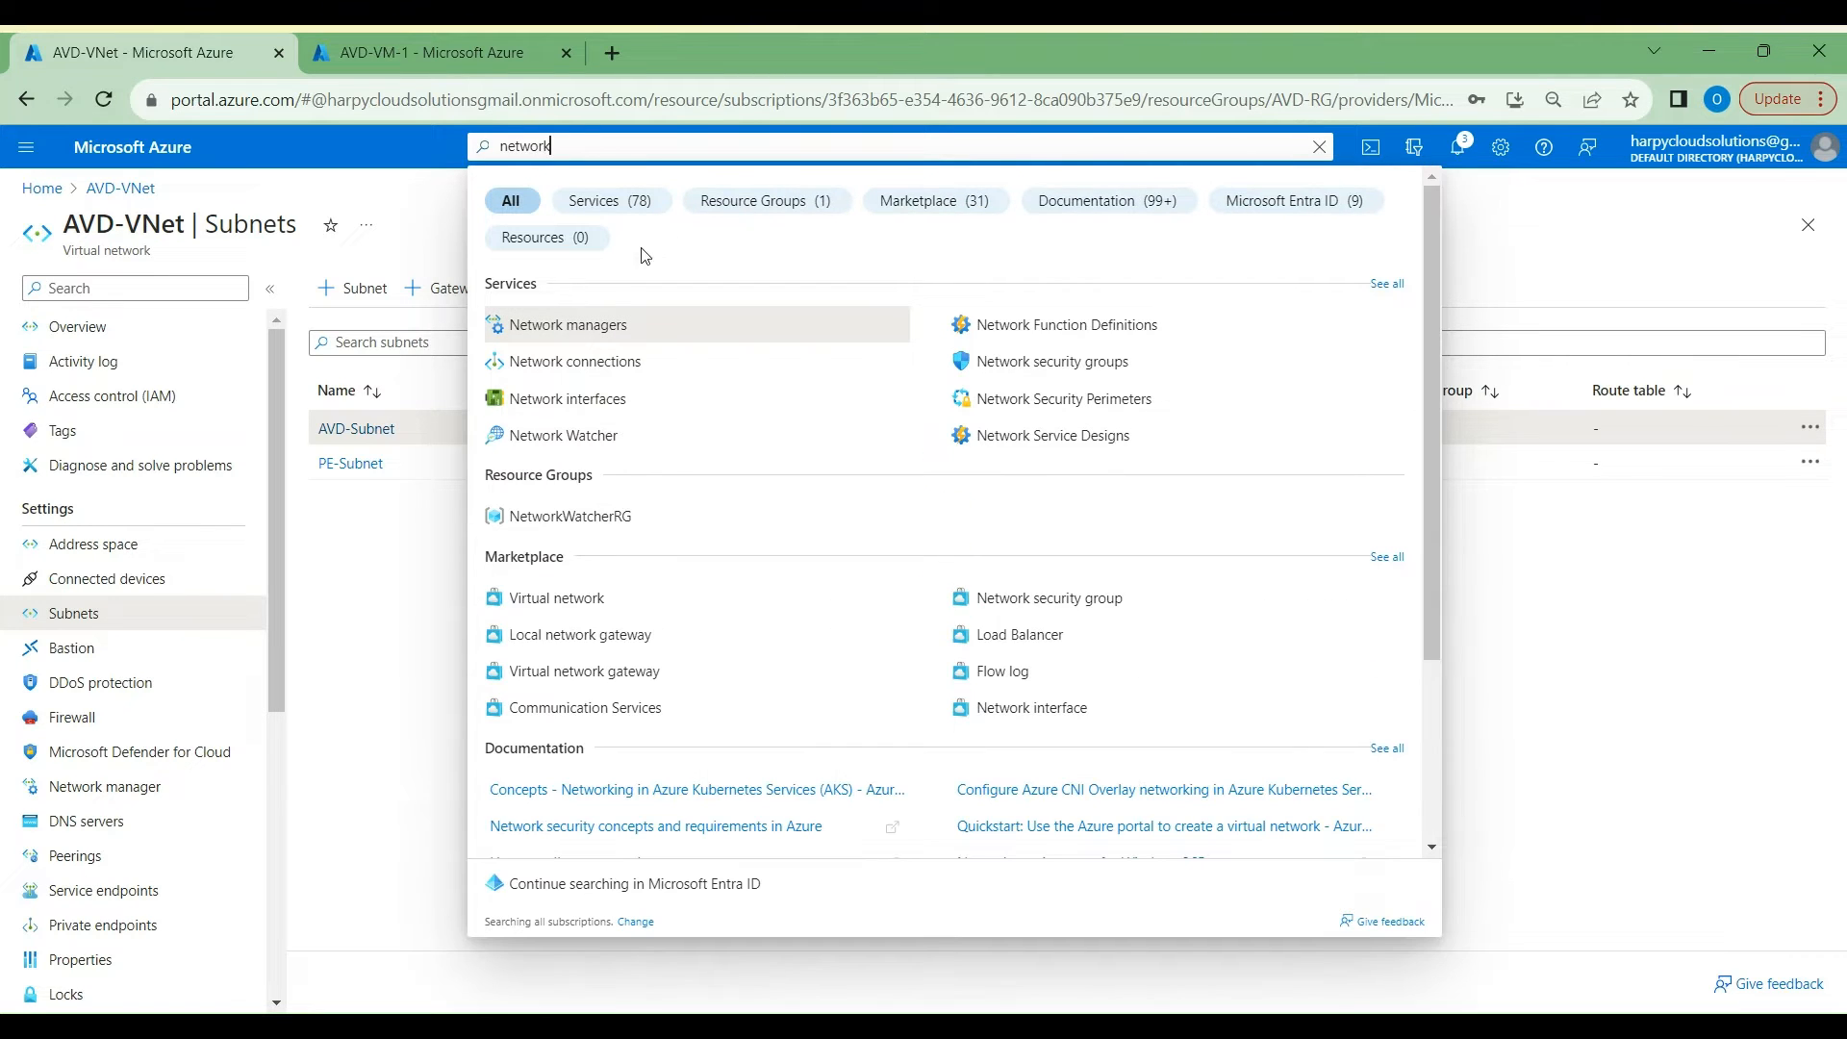
left_click(1066, 362)
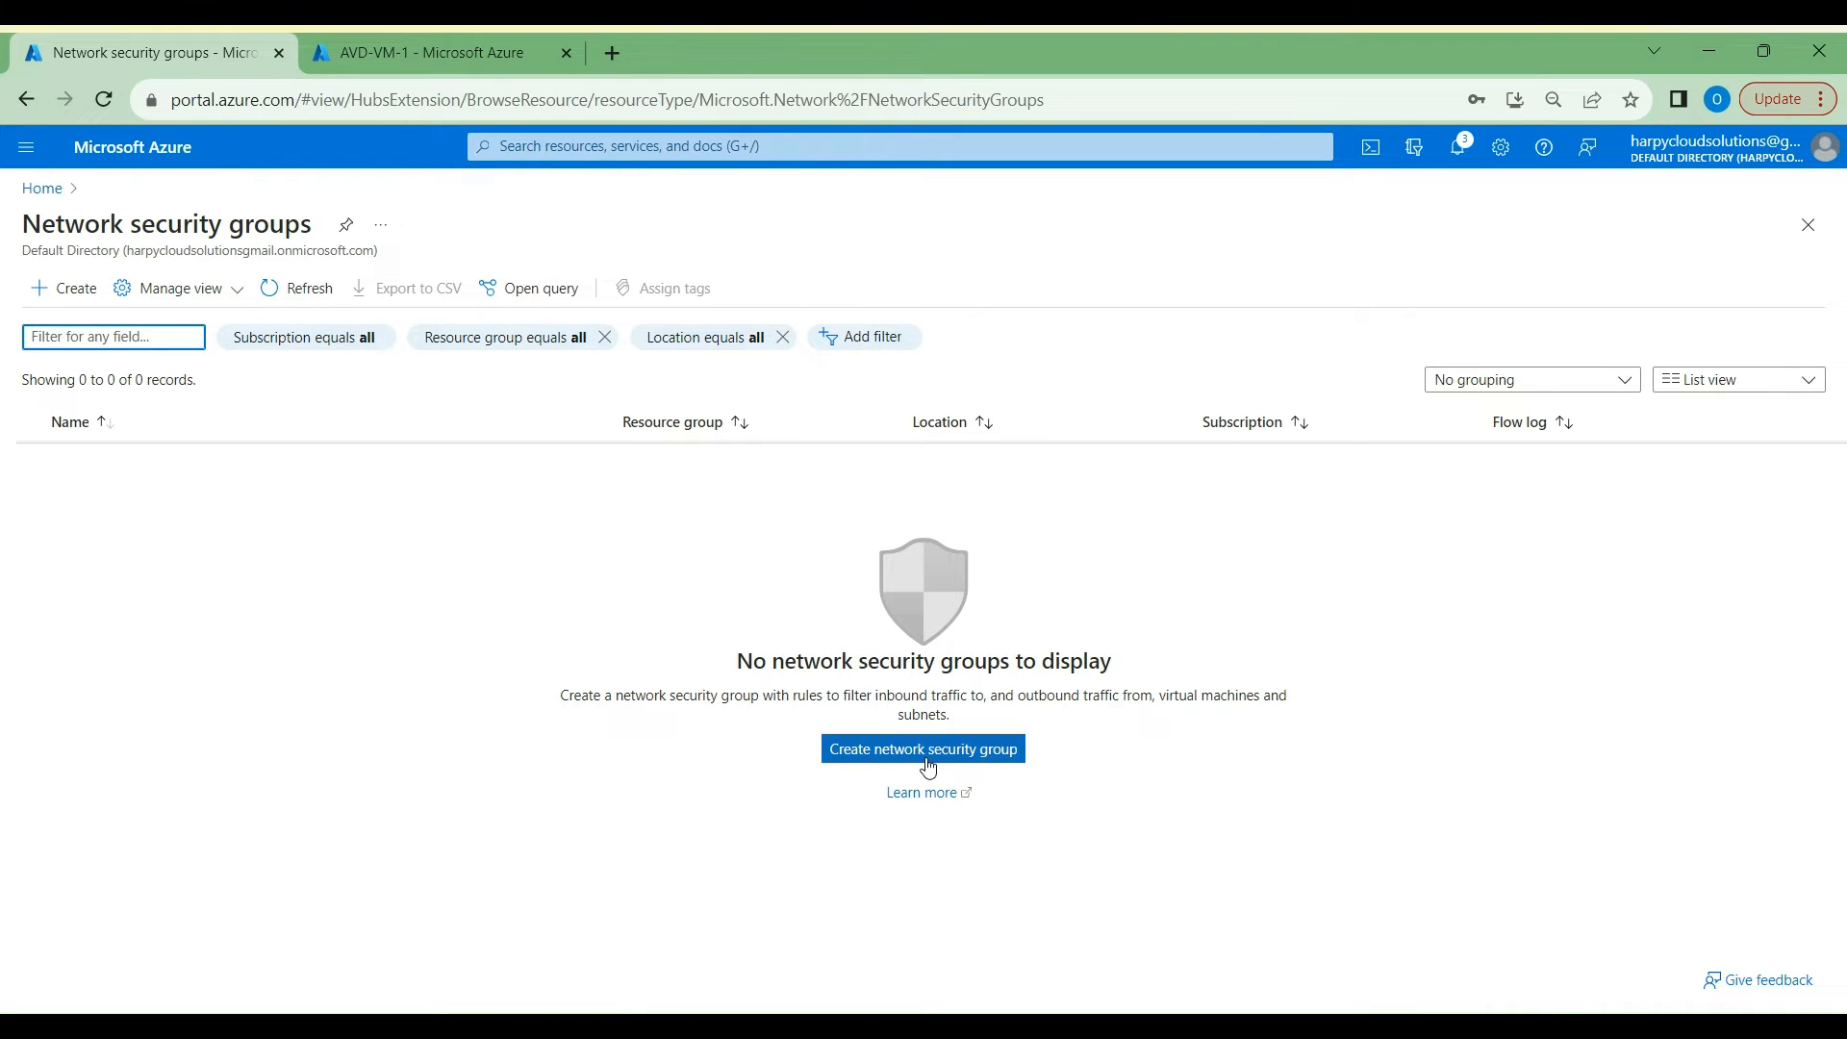
left_click(937, 763)
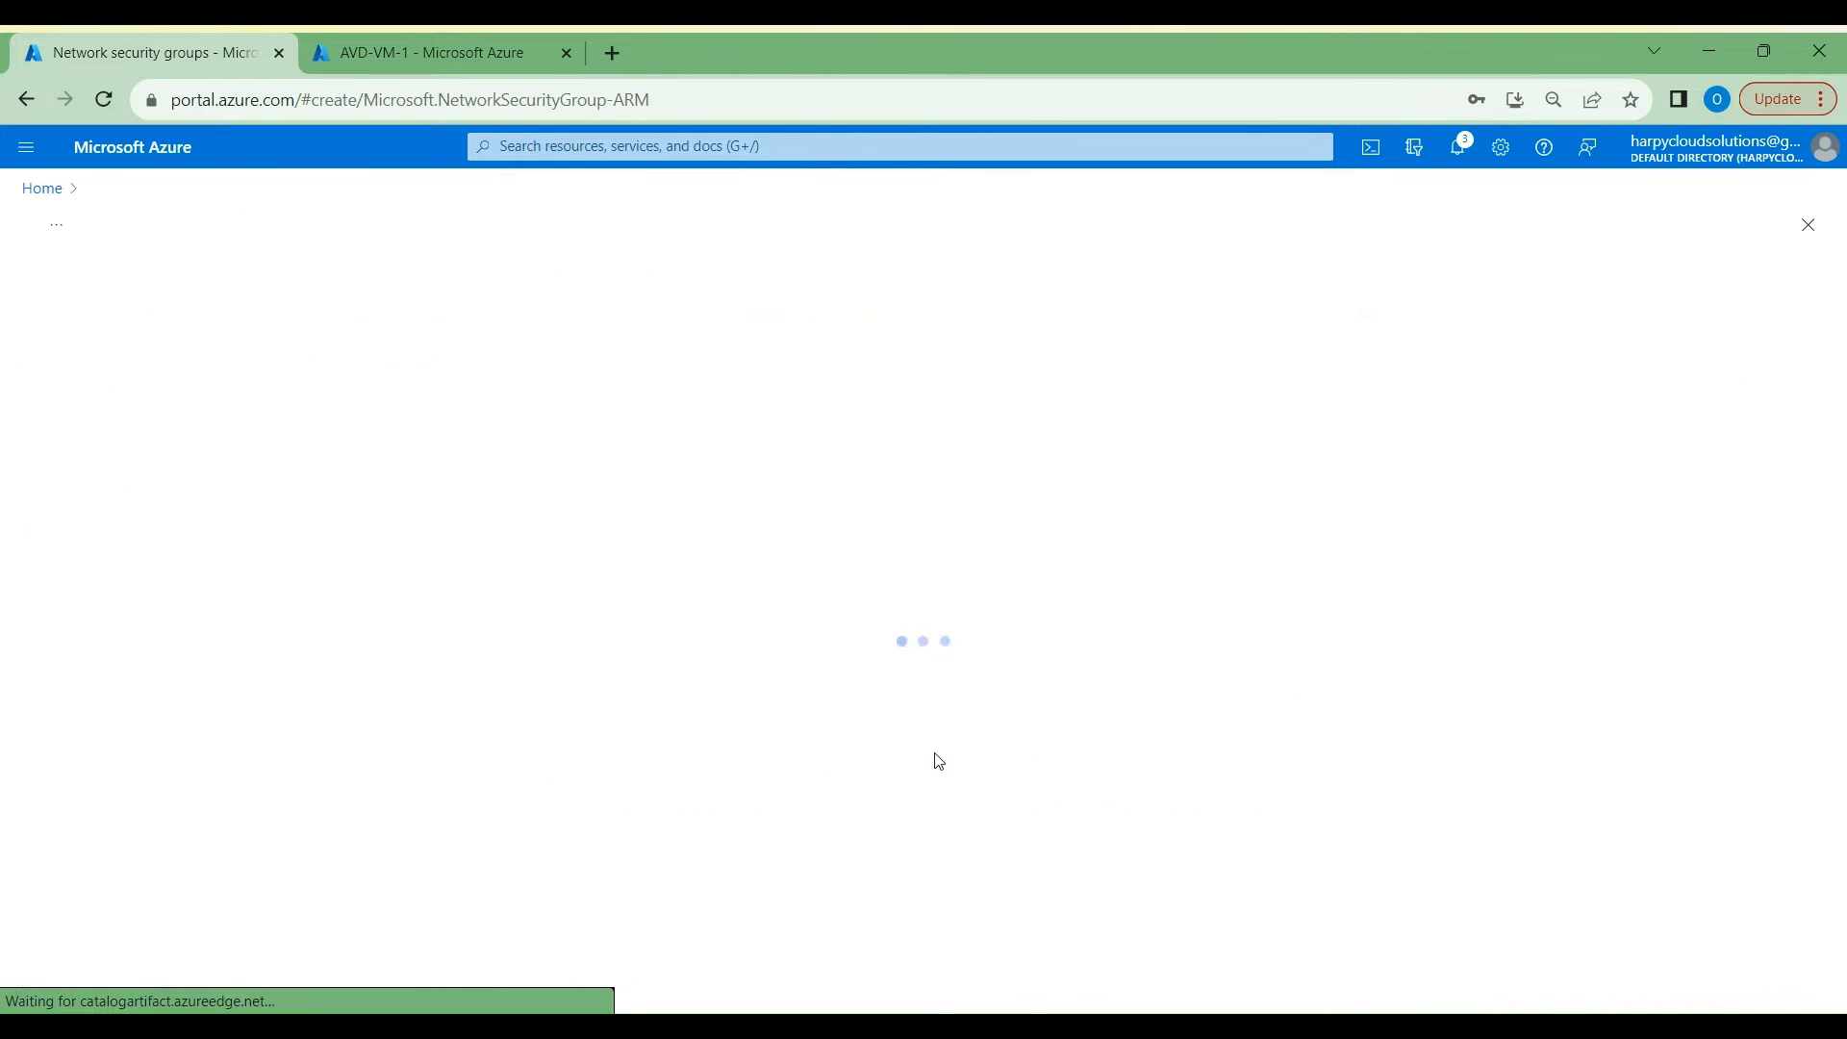
left_click(514, 431)
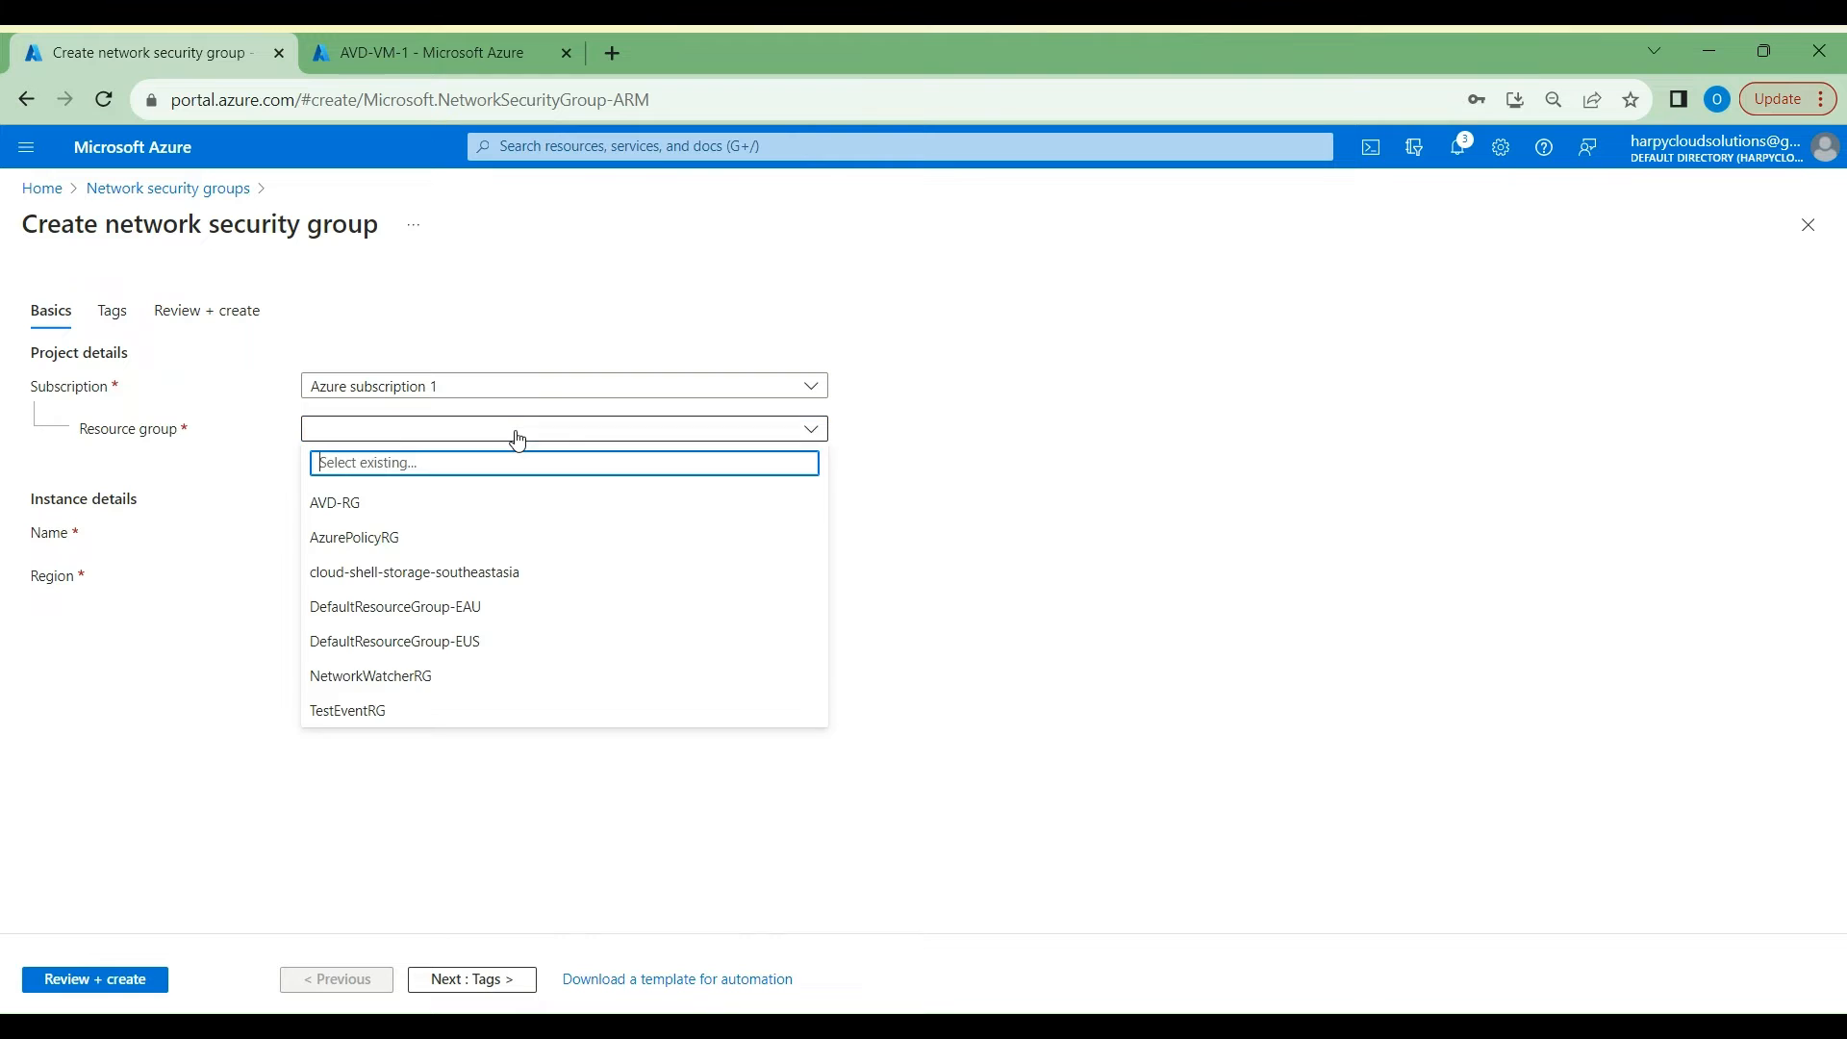
left_click(369, 506)
left_click(385, 536)
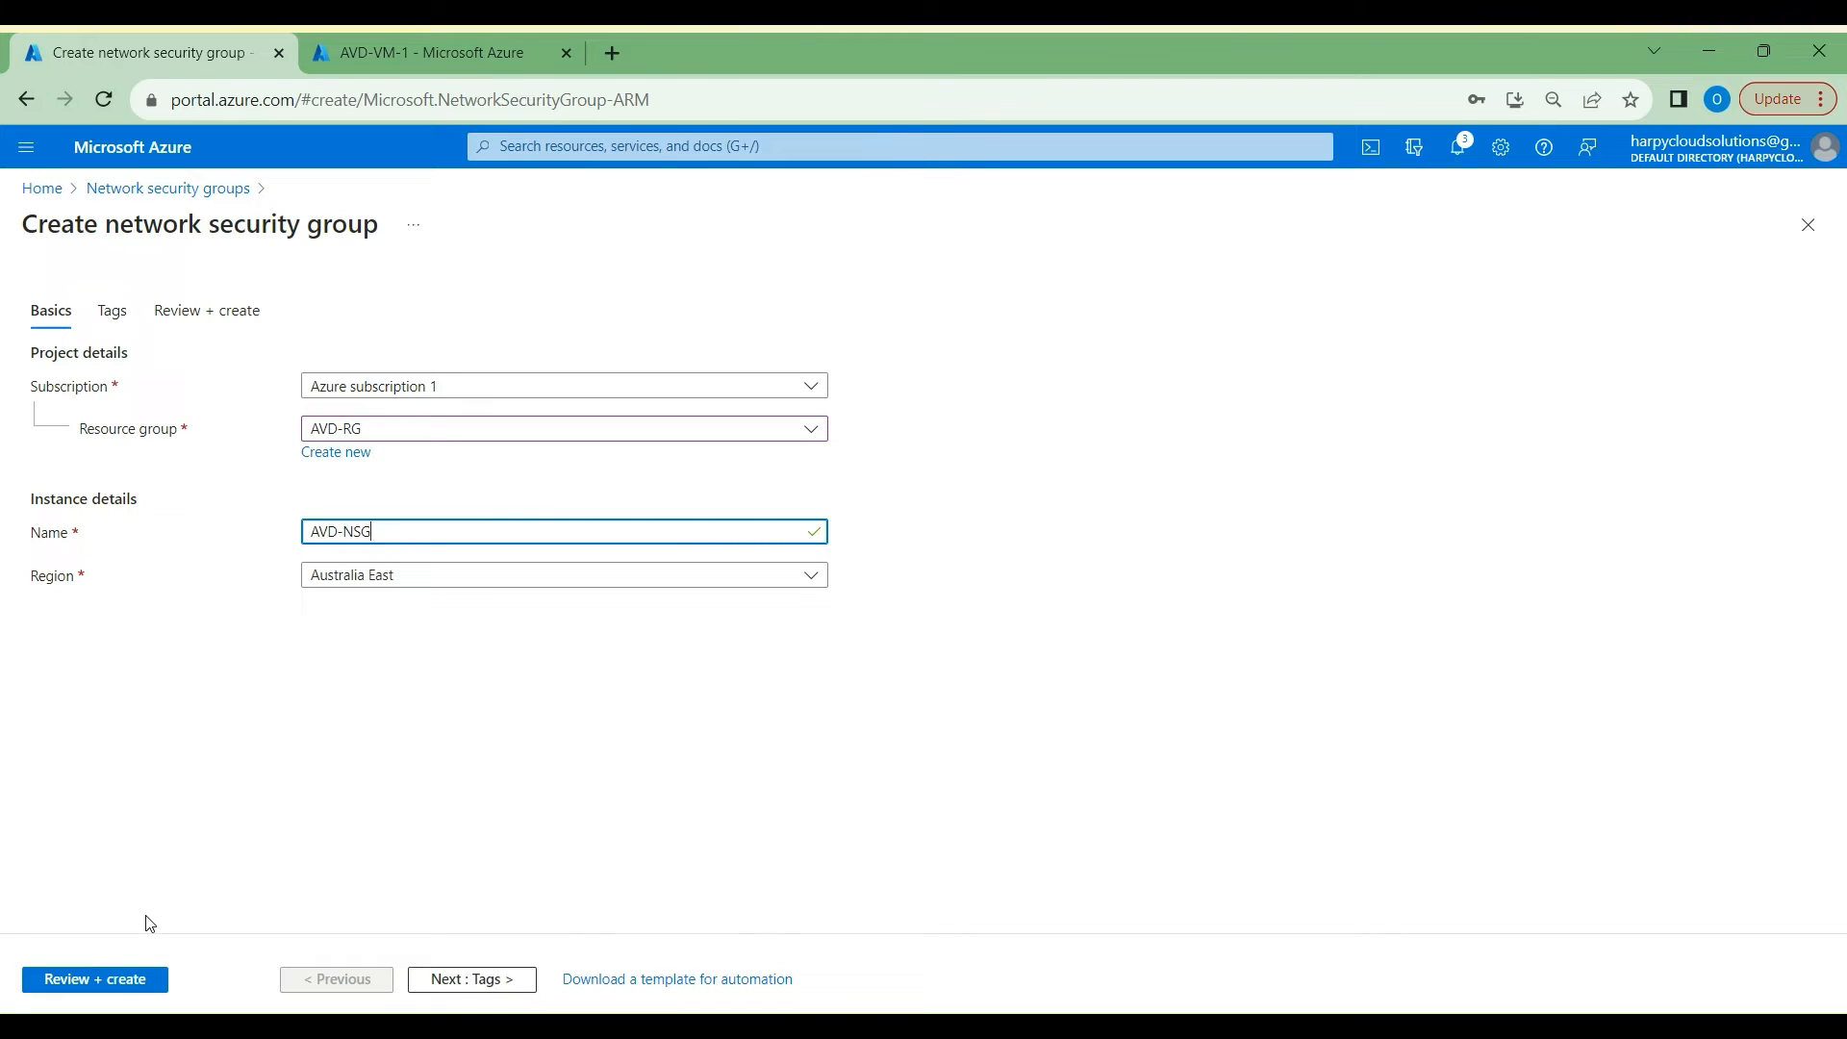
left_click(111, 981)
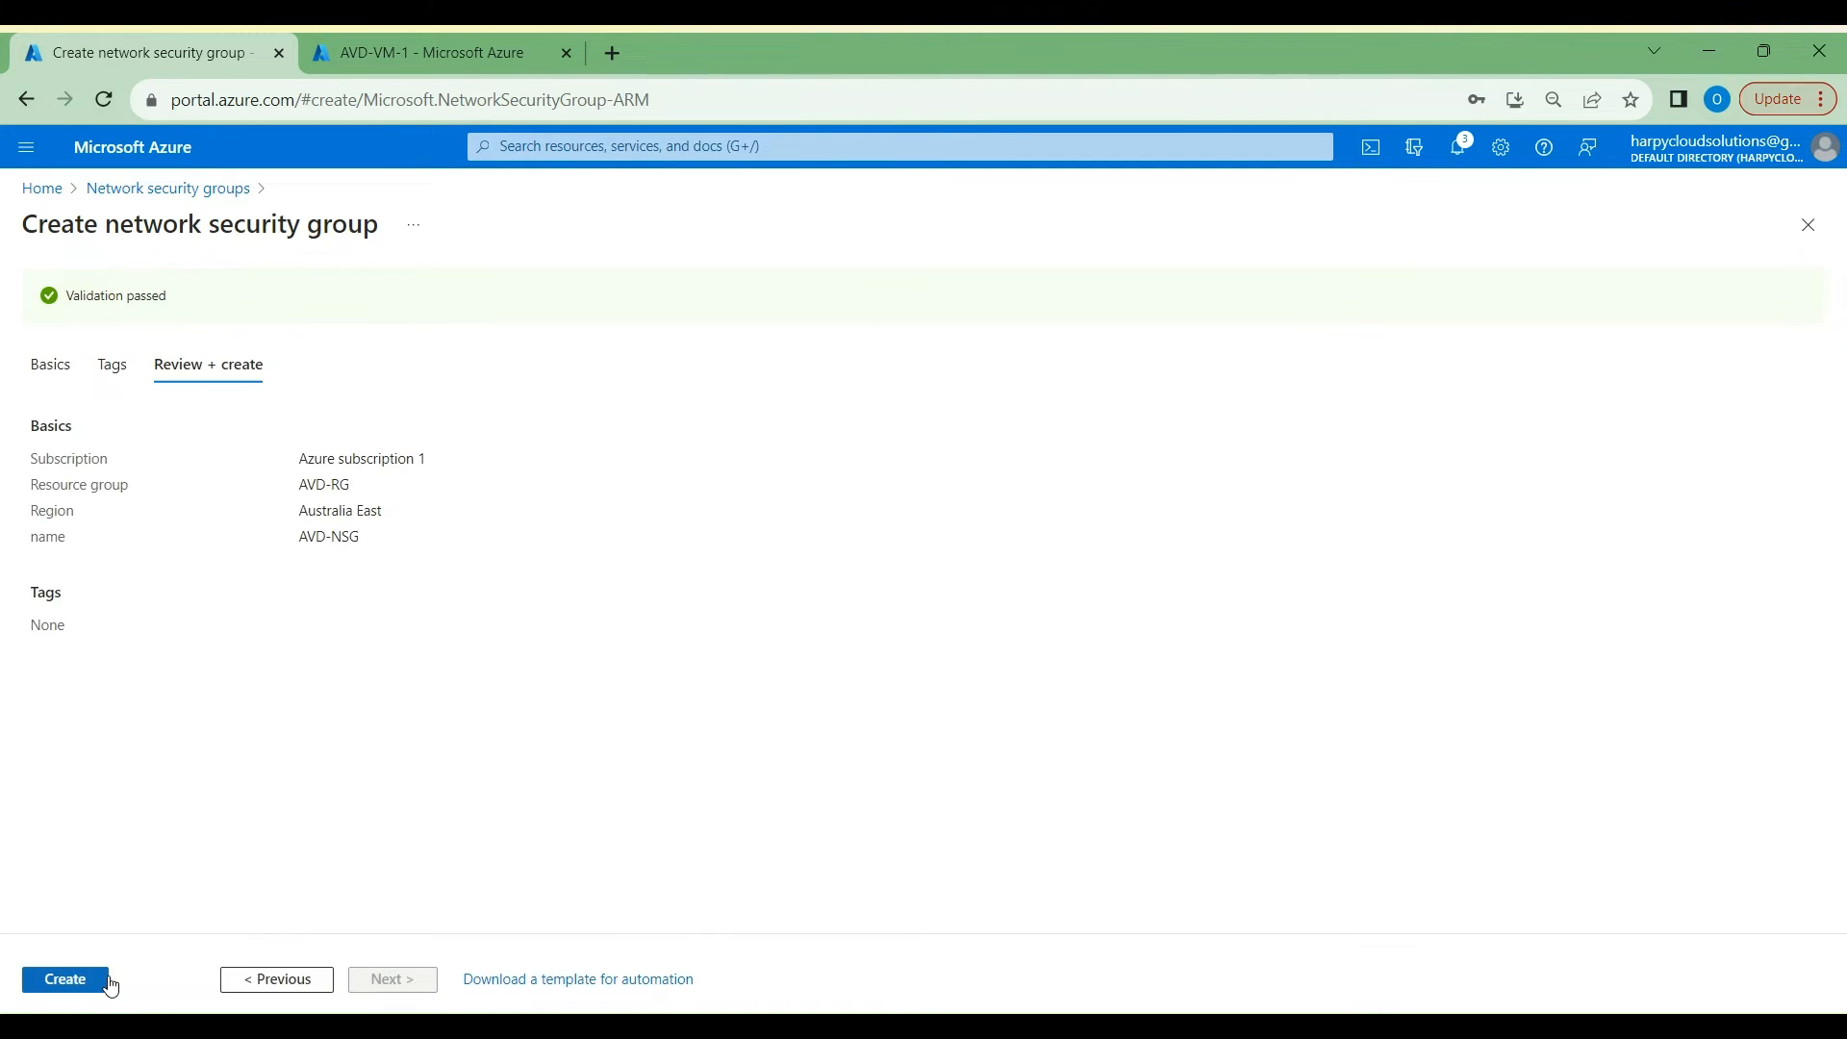
left_click(51, 980)
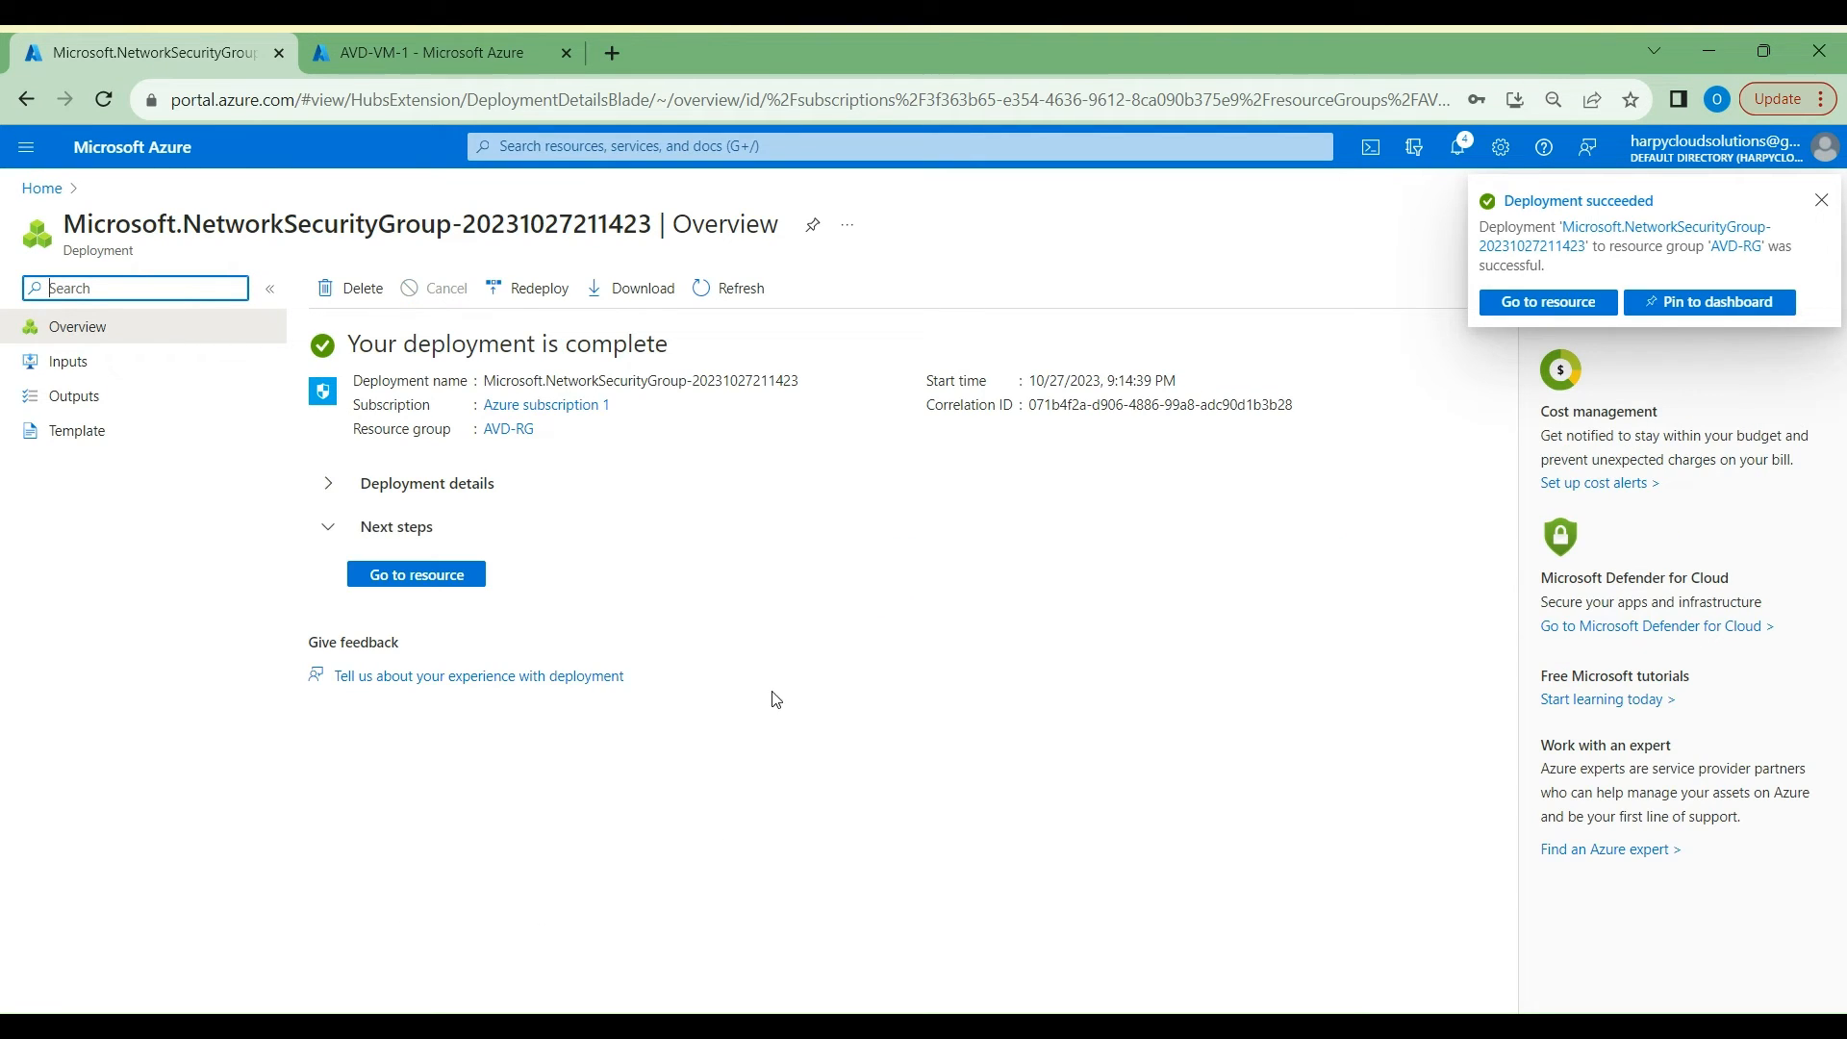
Step: Start a new outbound security rule in AVD-NSG with the destination service tag WindowsVirtualDesktop
left_click(442, 575)
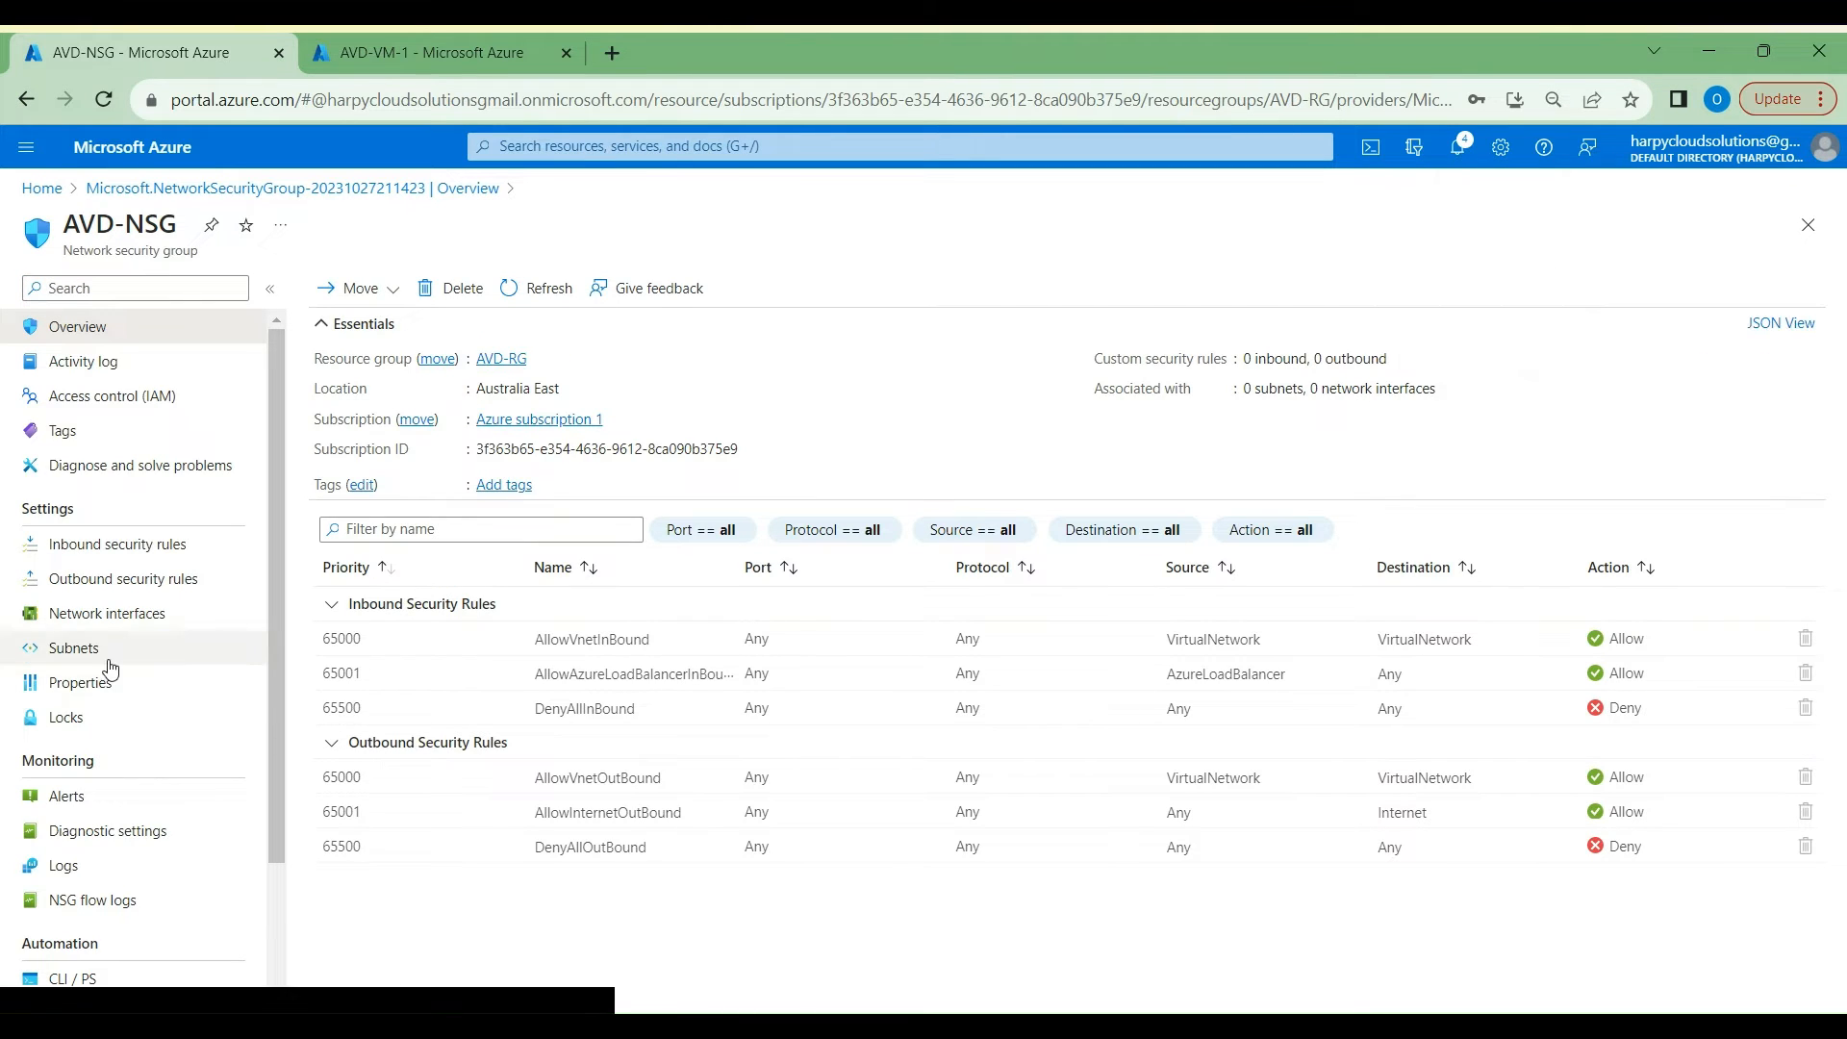
left_click(125, 585)
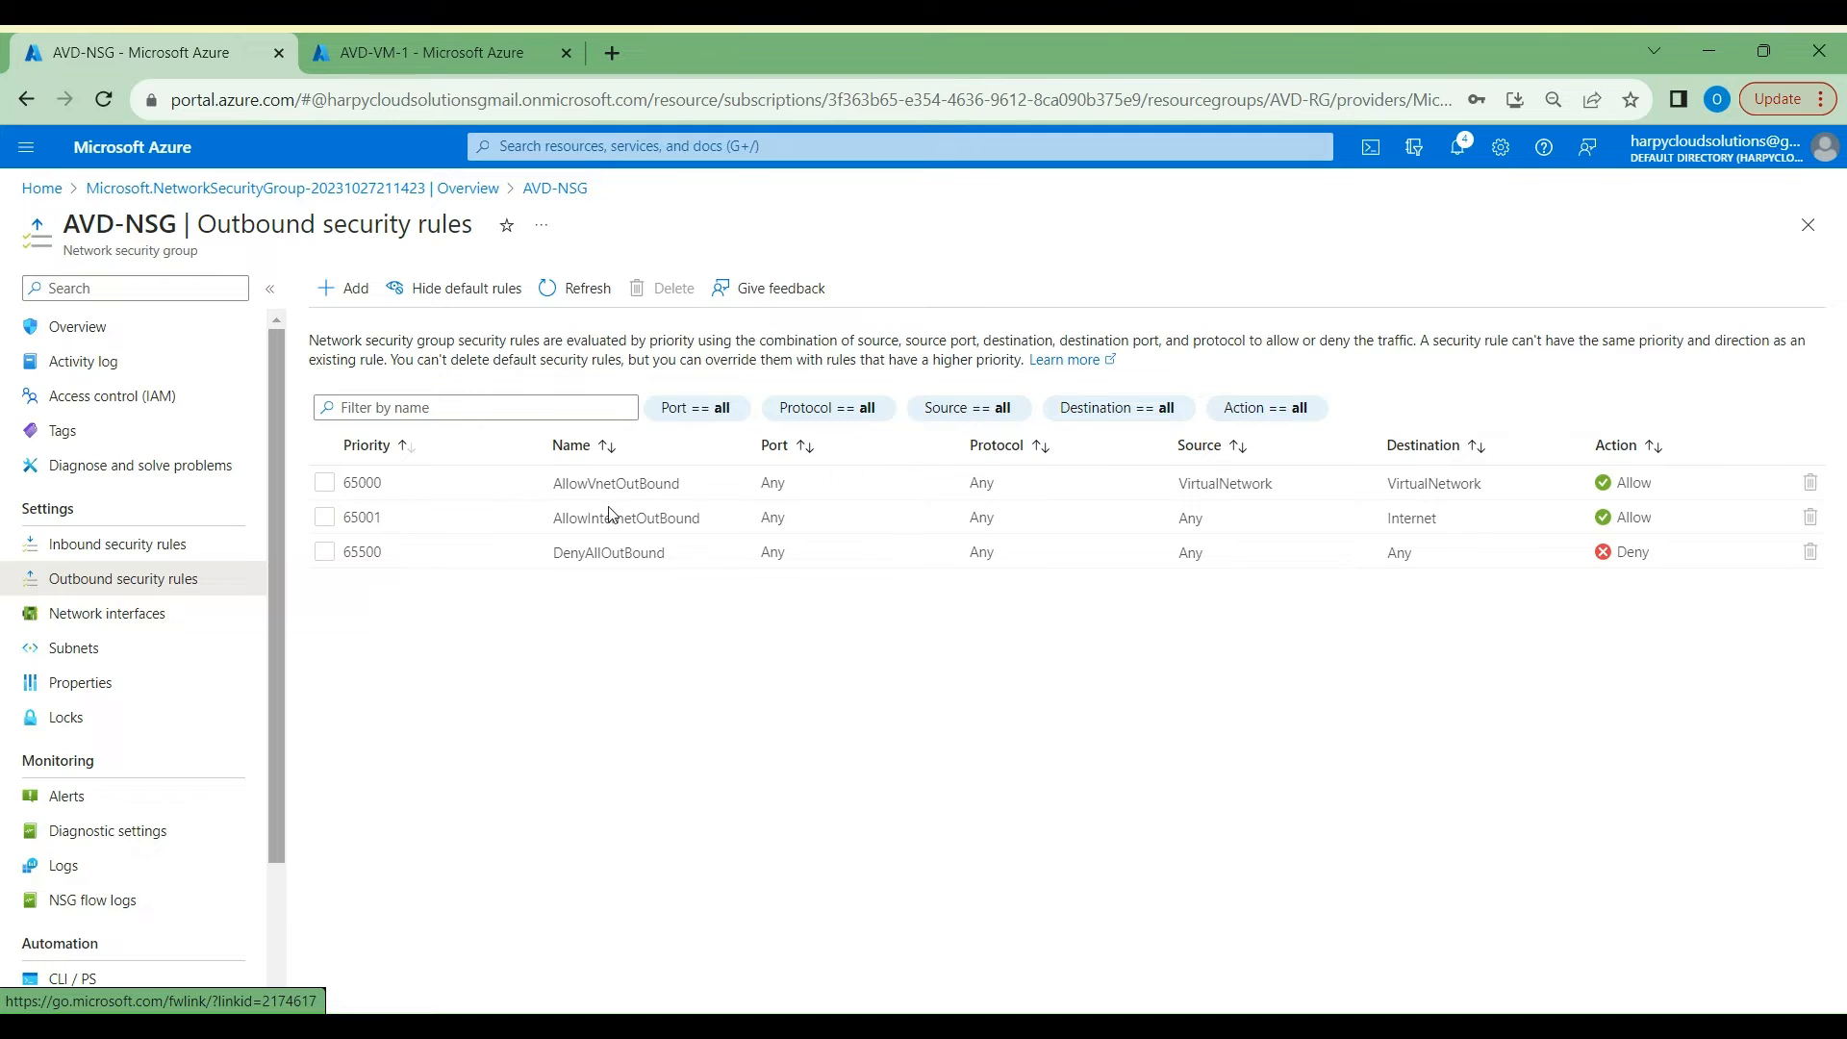
left_click(328, 304)
mouse_move(1331, 391)
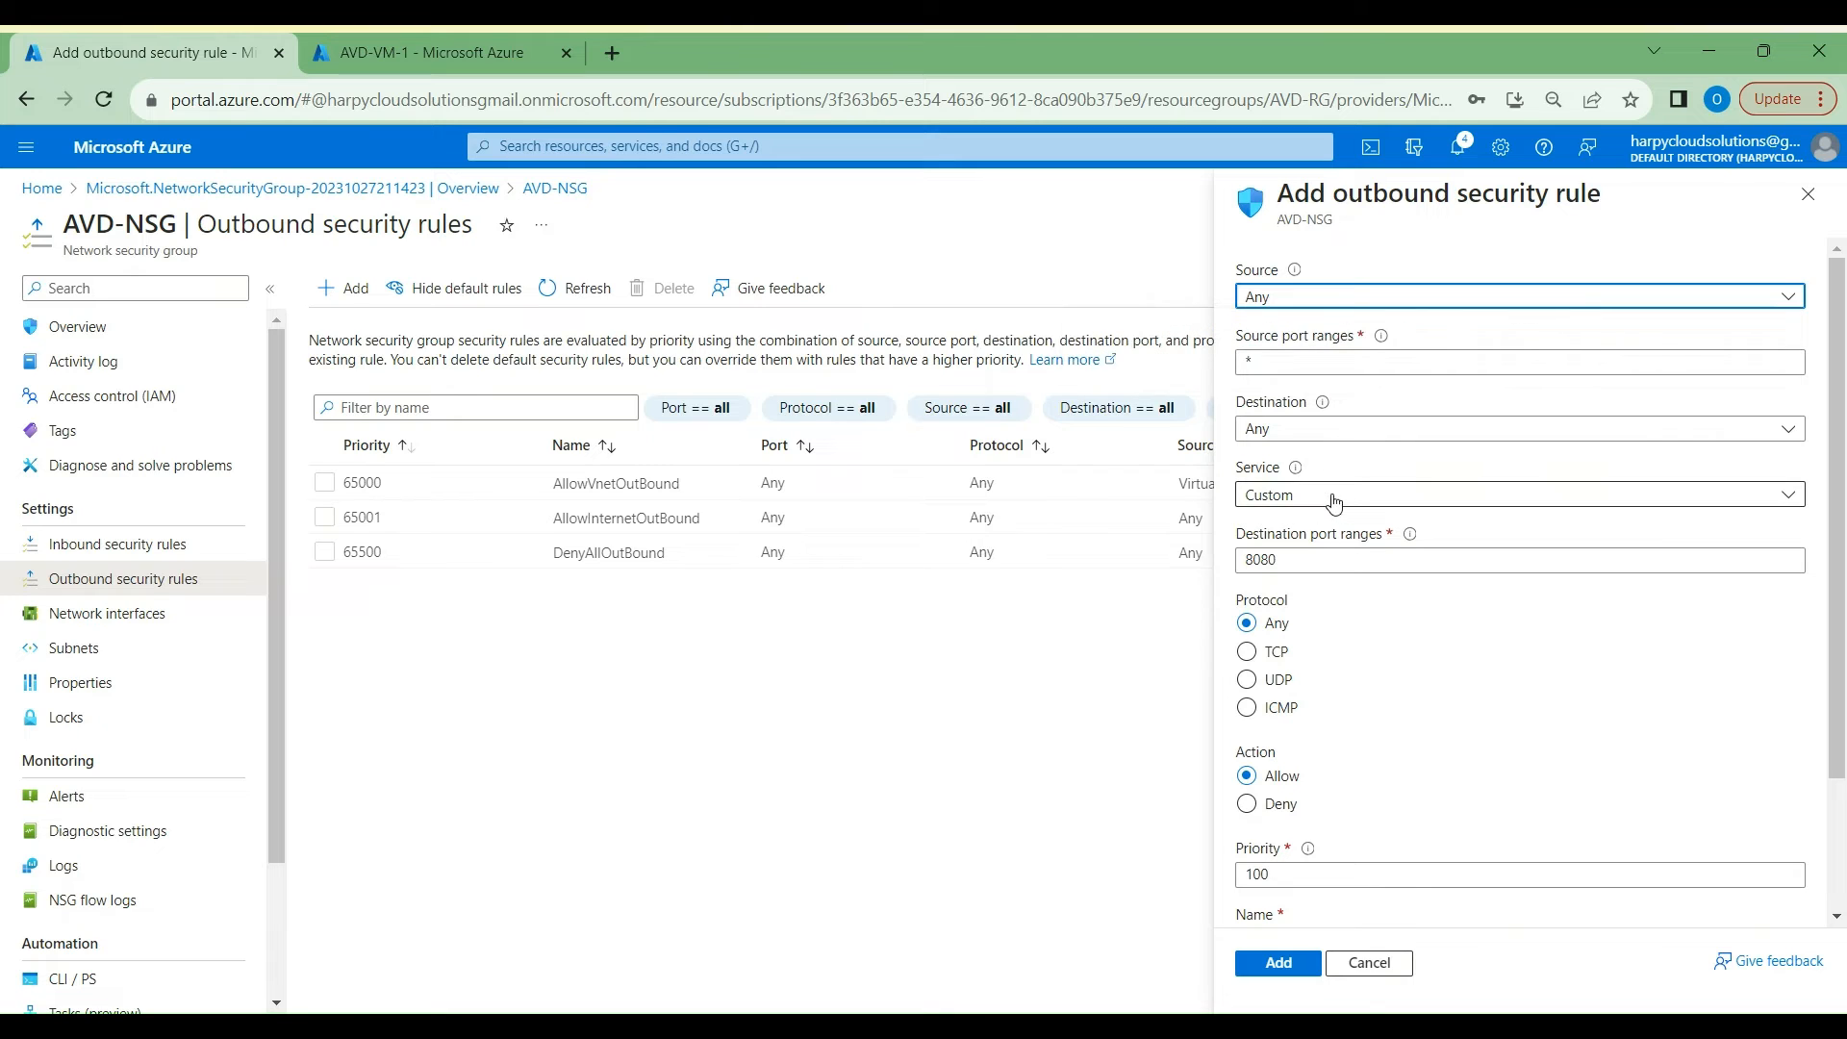
left_click(1341, 432)
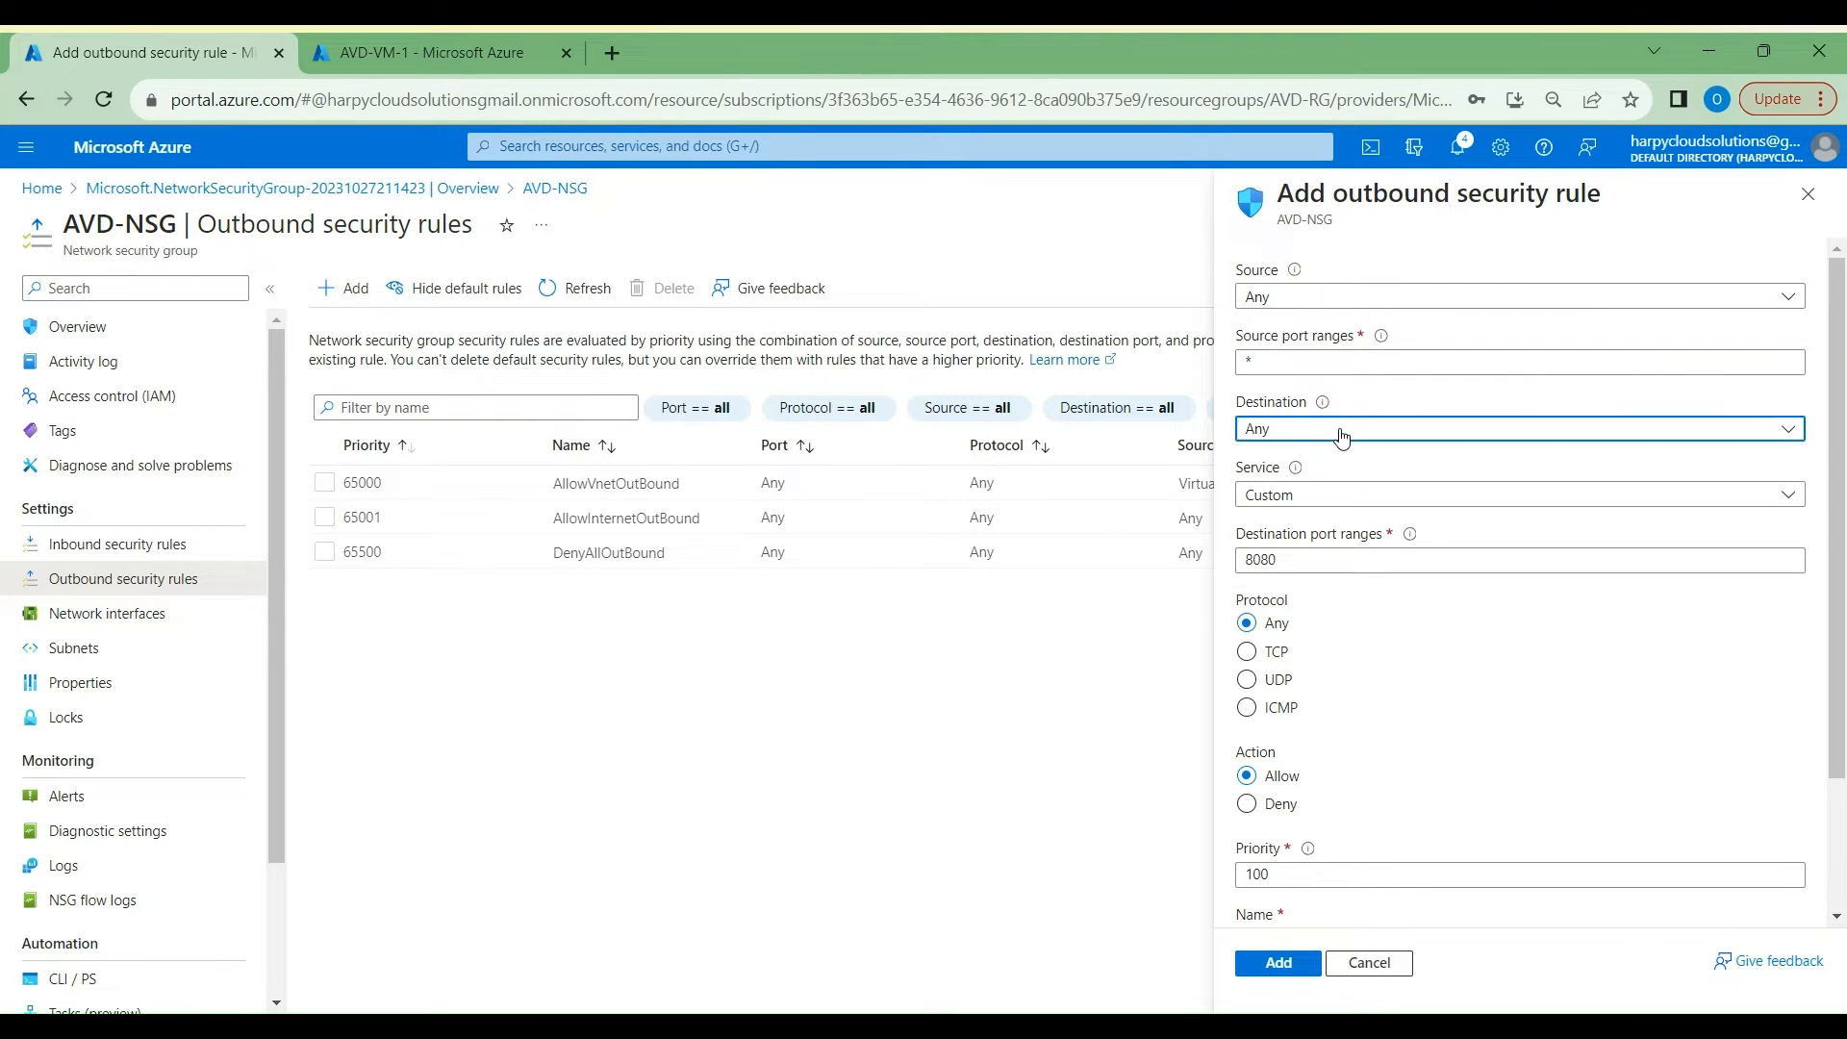
left_click(1299, 528)
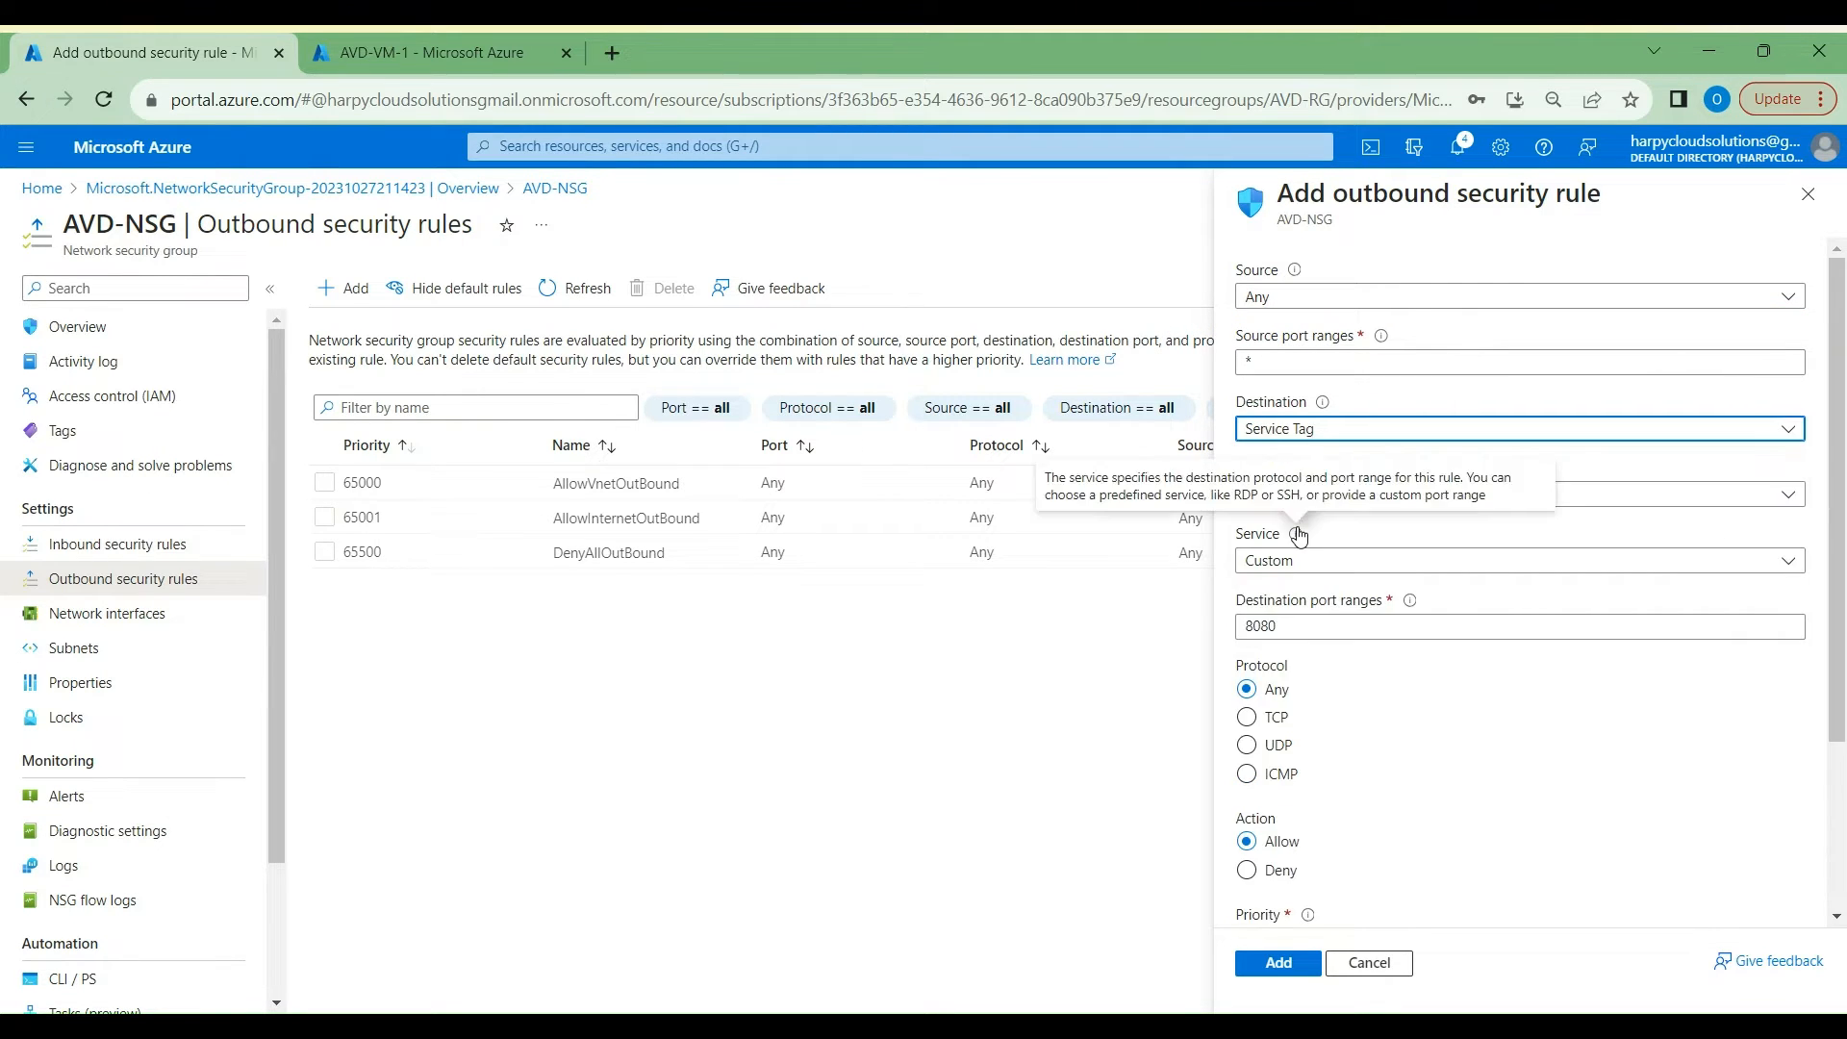
left_click(1589, 495)
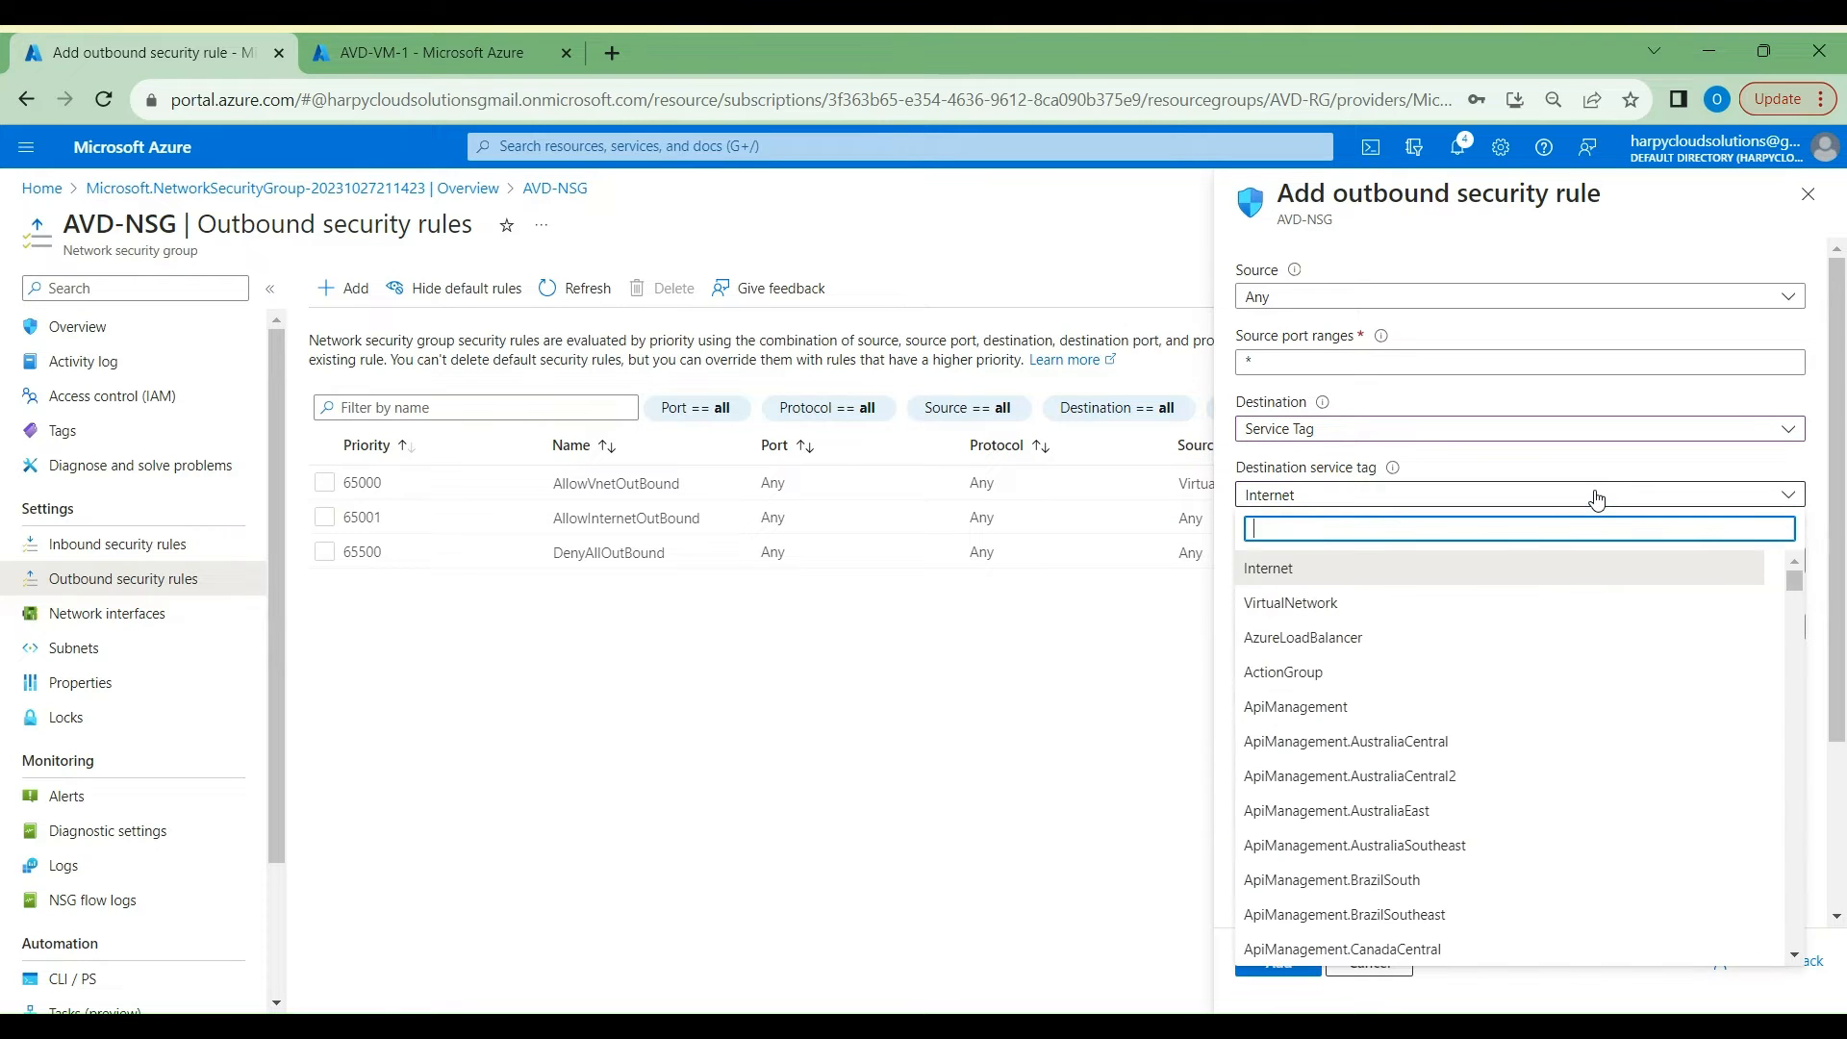
scroll(1492, 740, "down", 10)
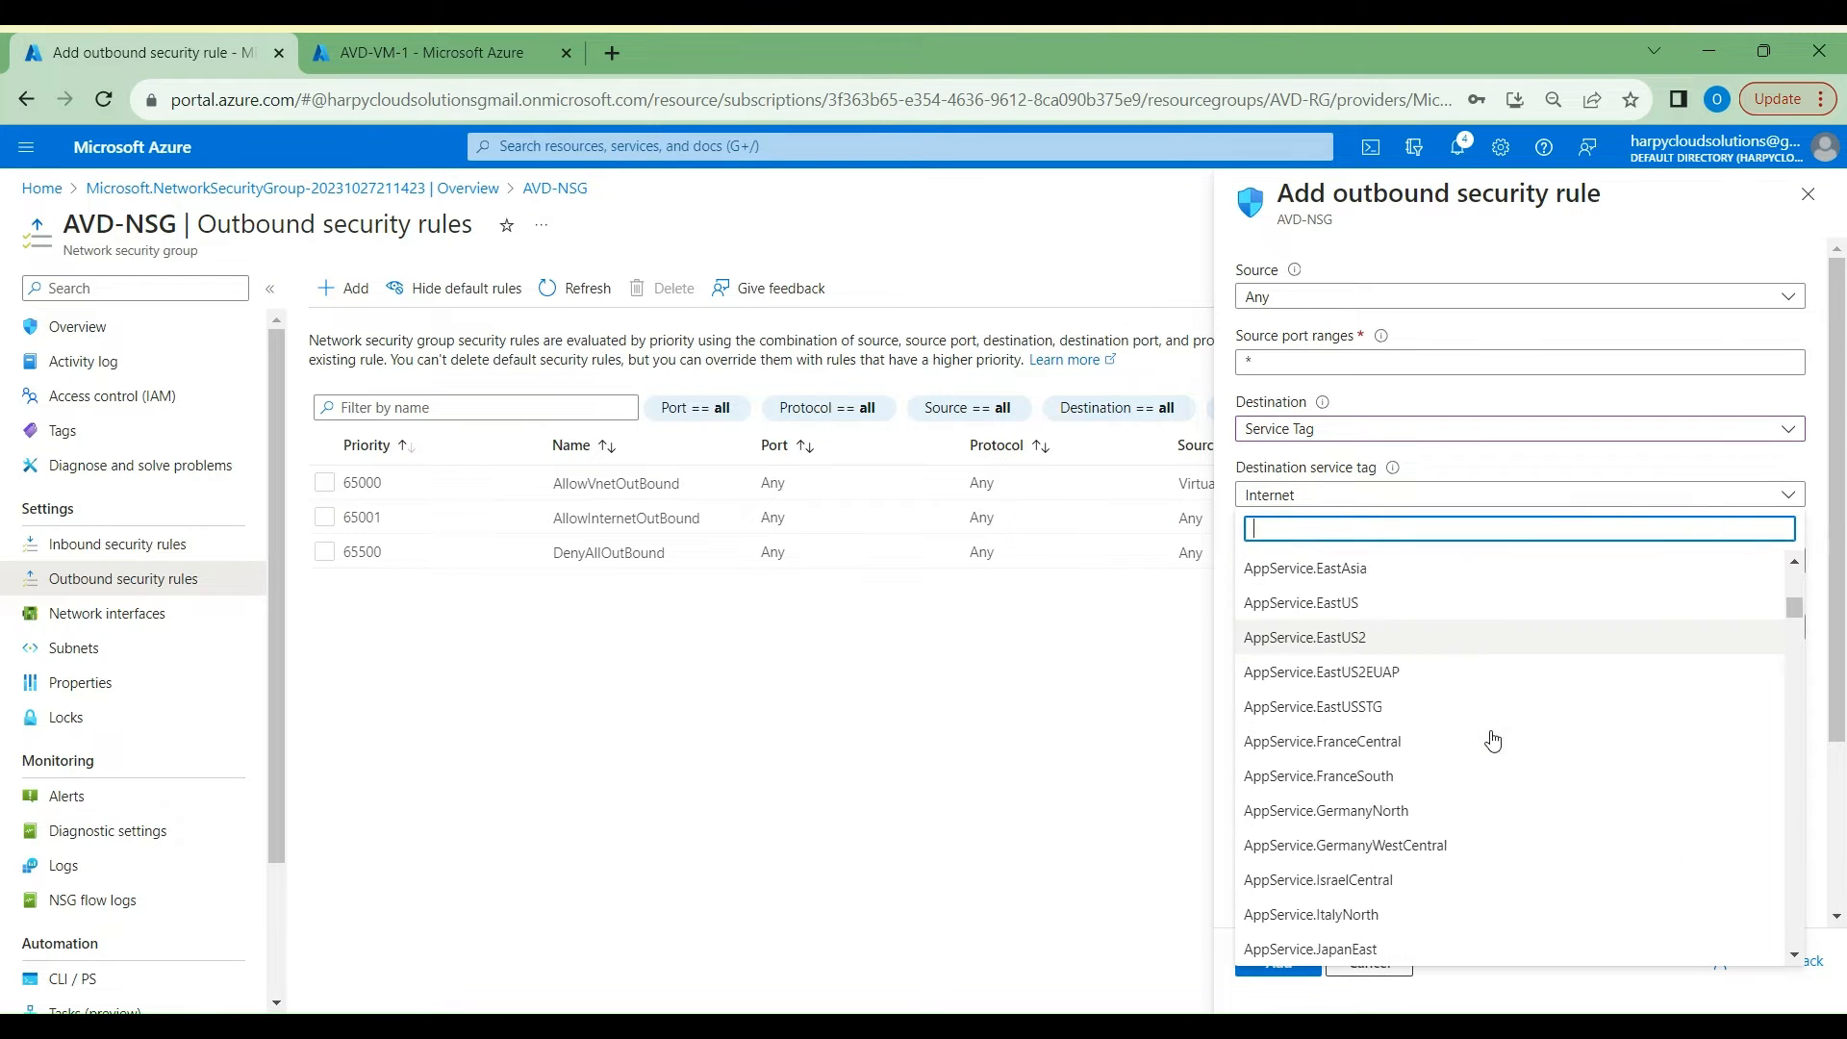
type("virtua")
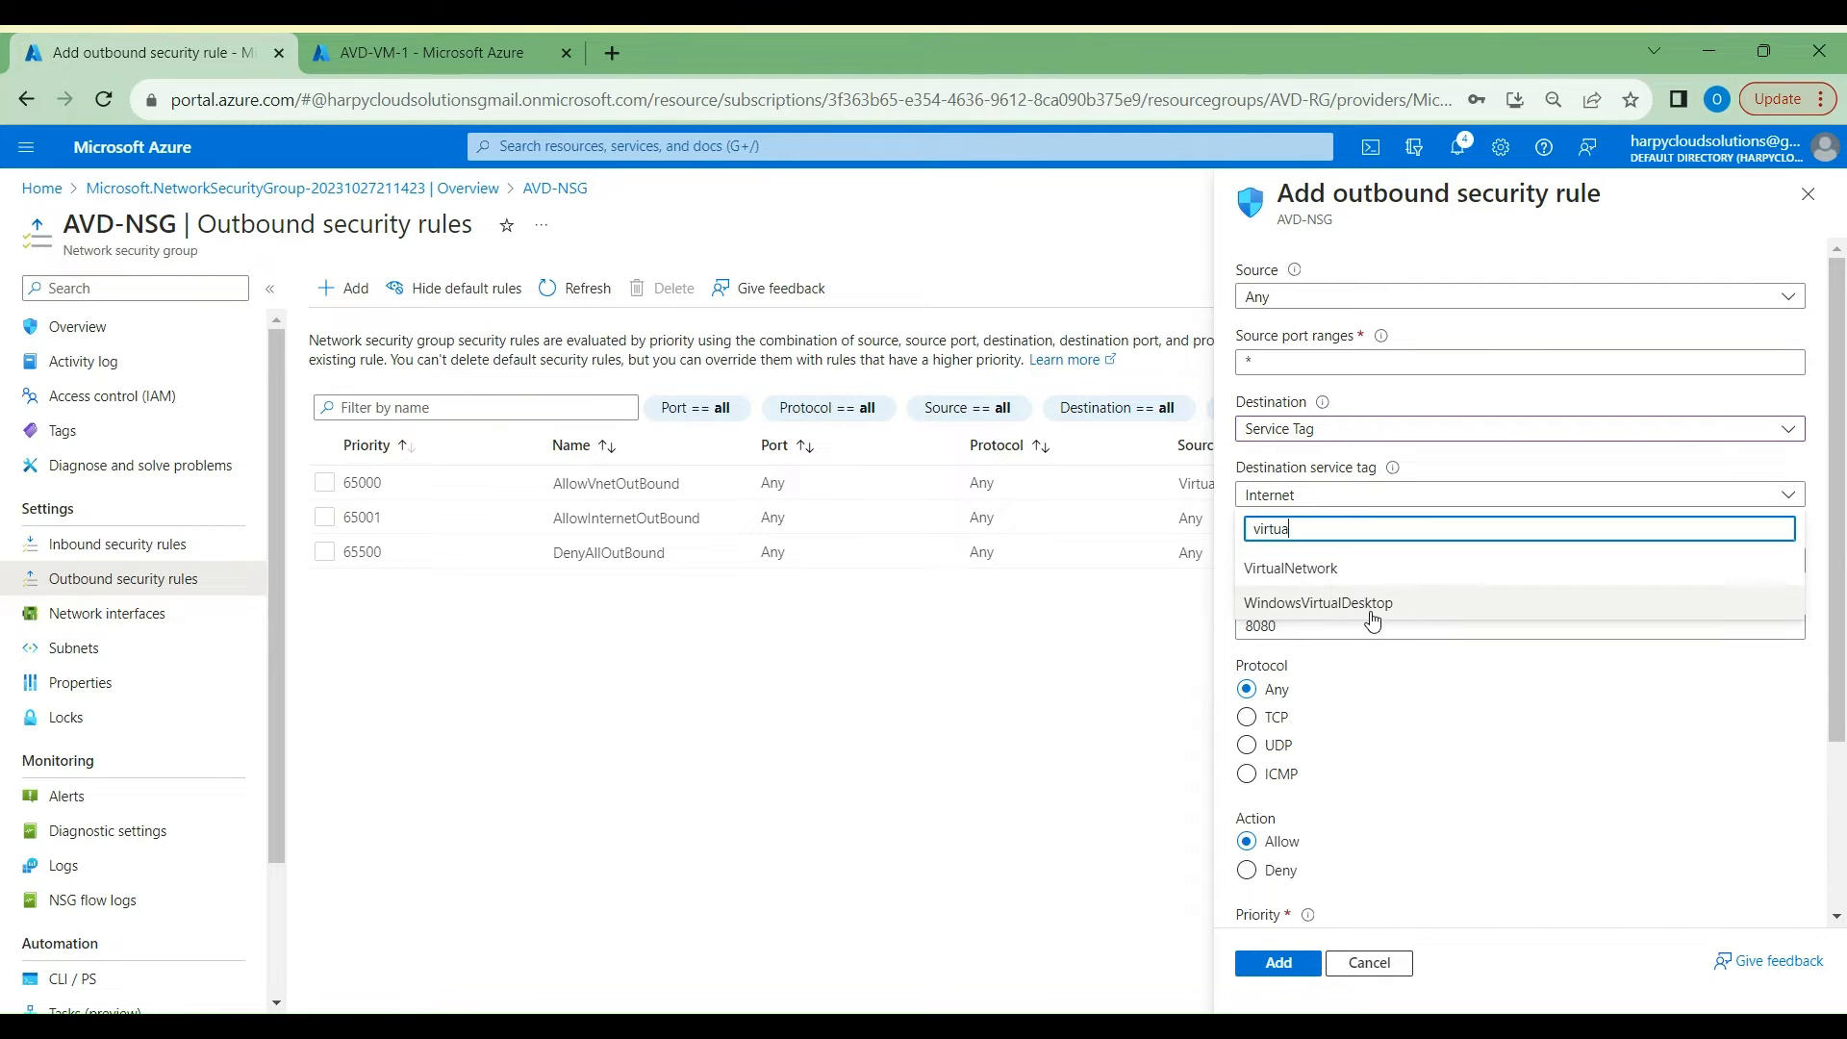
left_click(1383, 606)
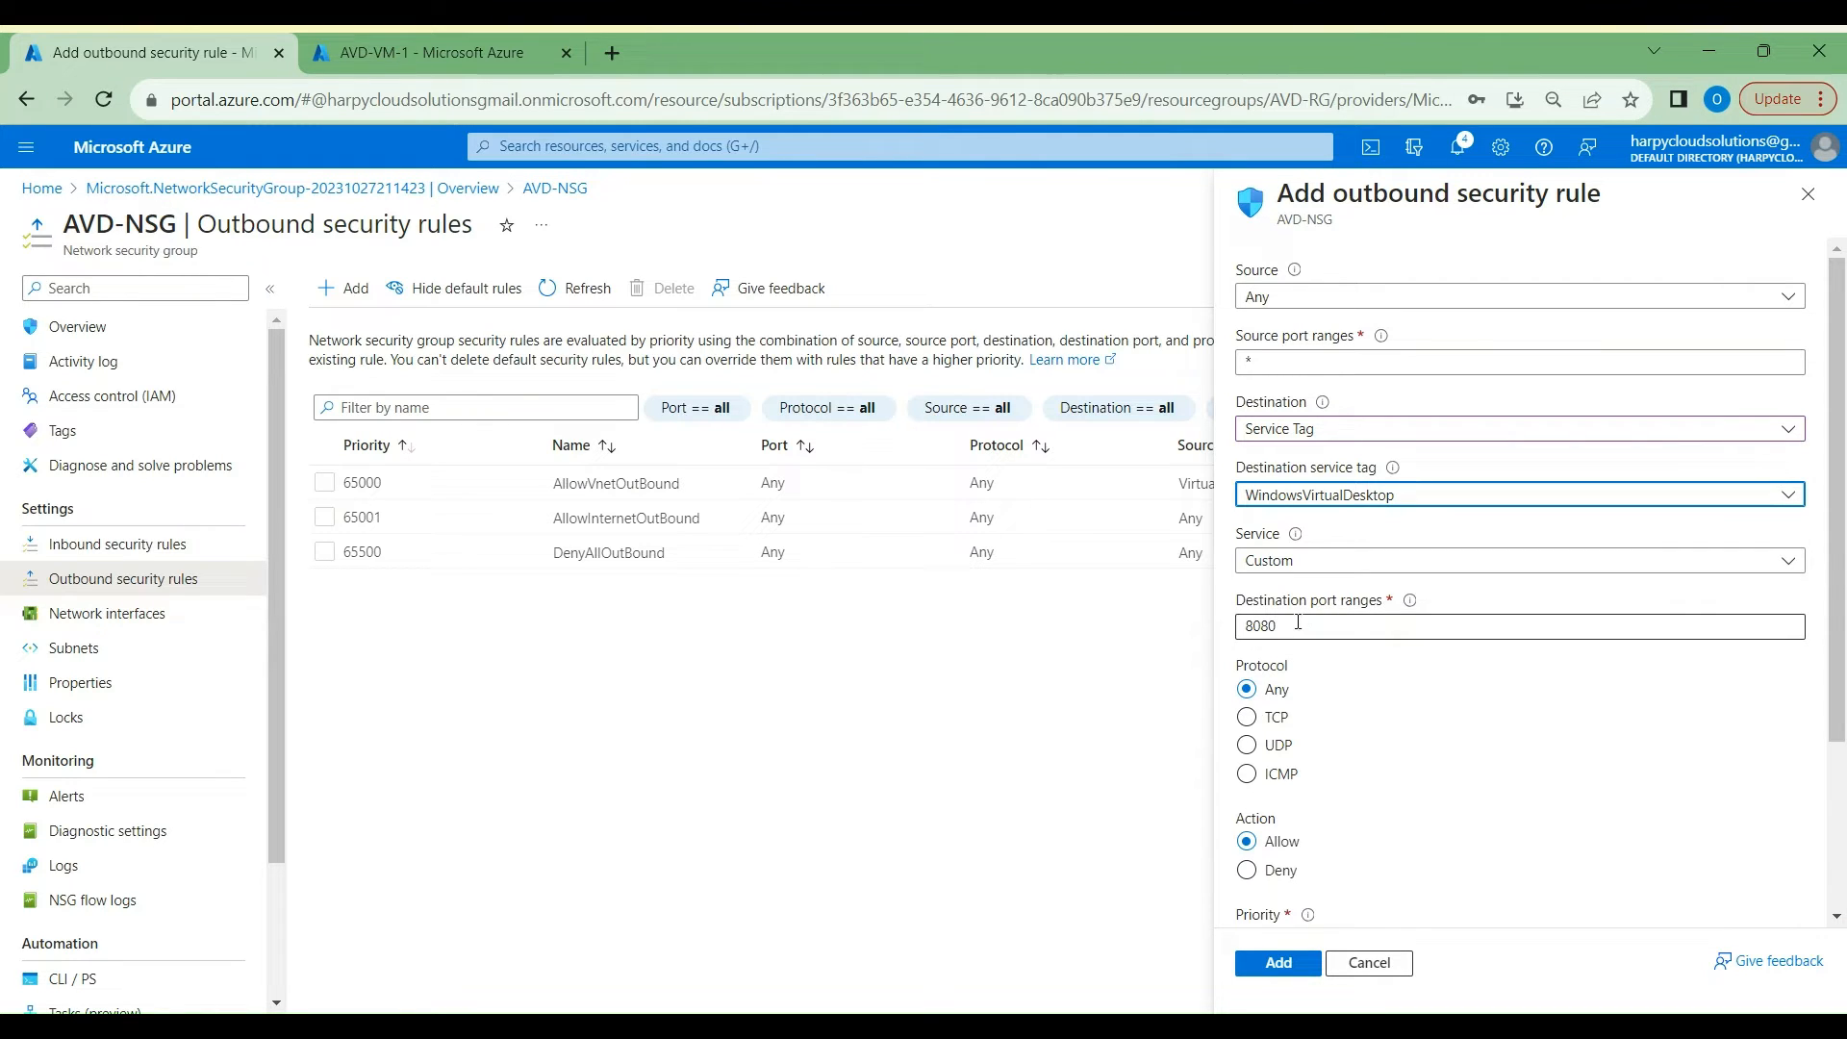
Step: Set the outbound rule to service HTTPS, action Deny and priority 310, and add it
left_click(1294, 561)
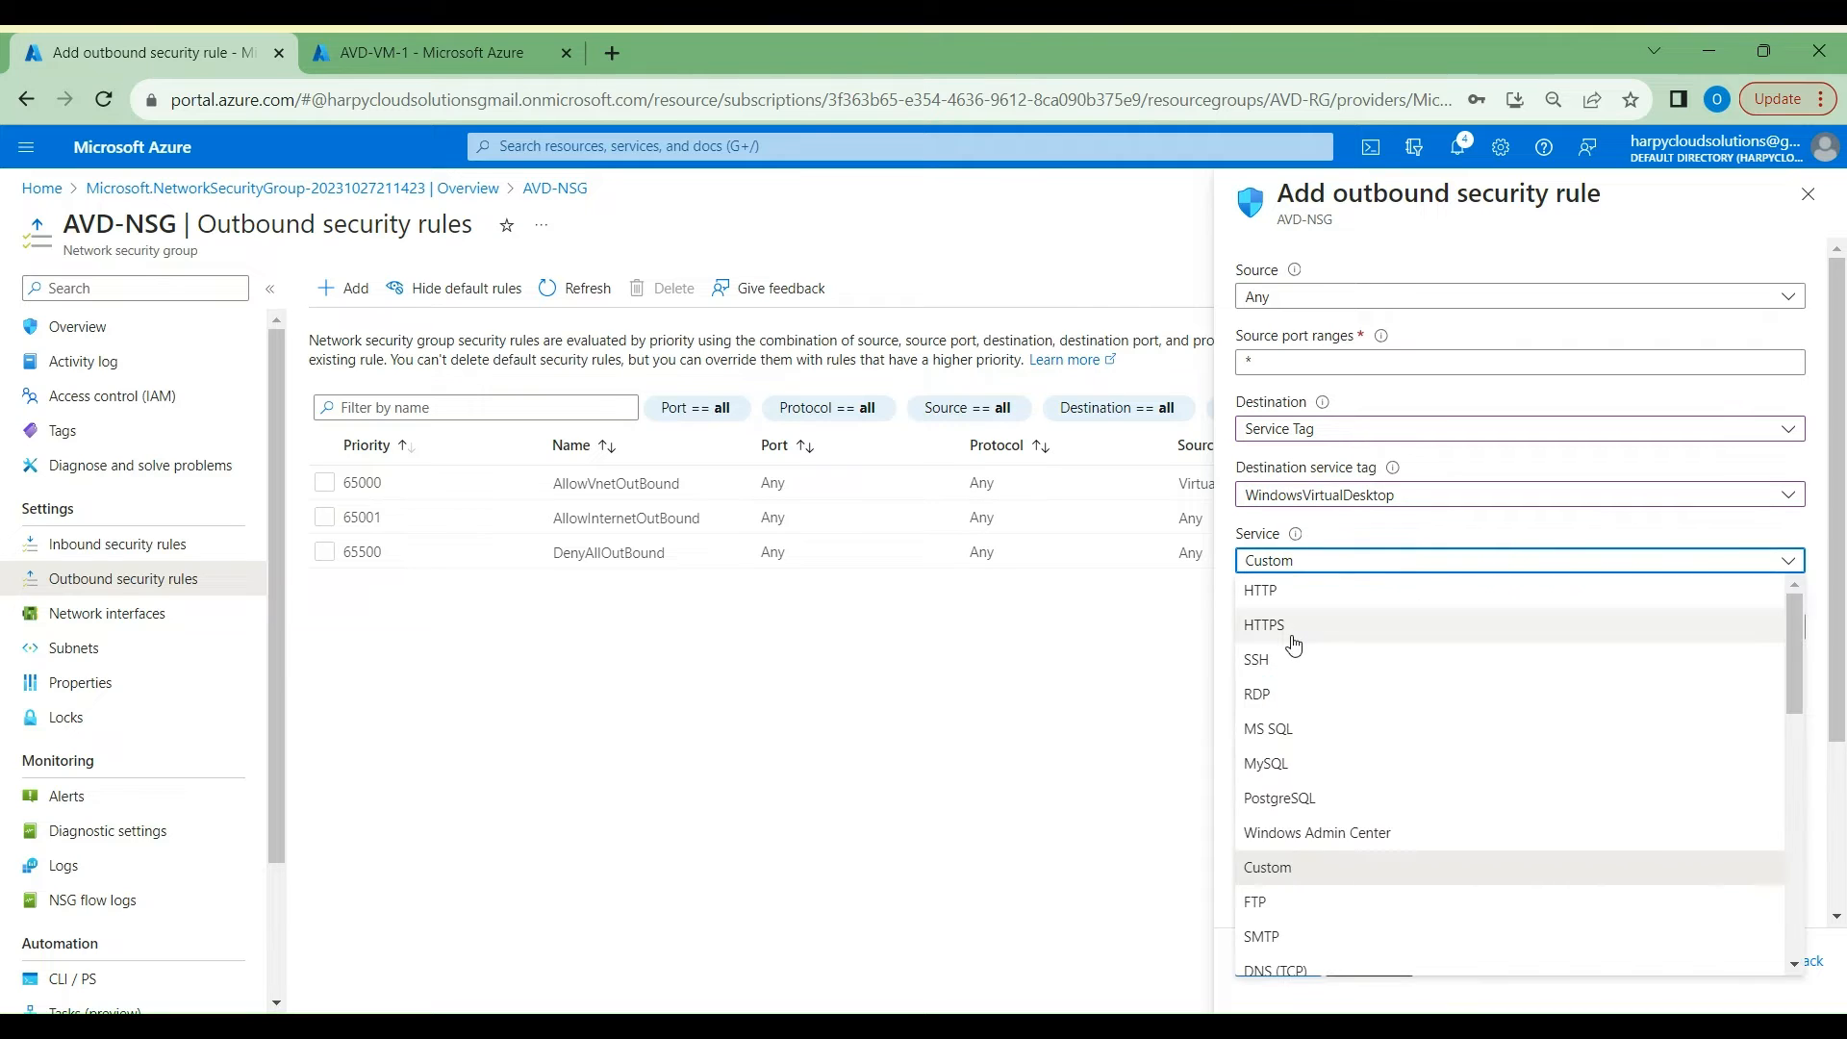
left_click(1294, 643)
scroll(1408, 806, "down", 1)
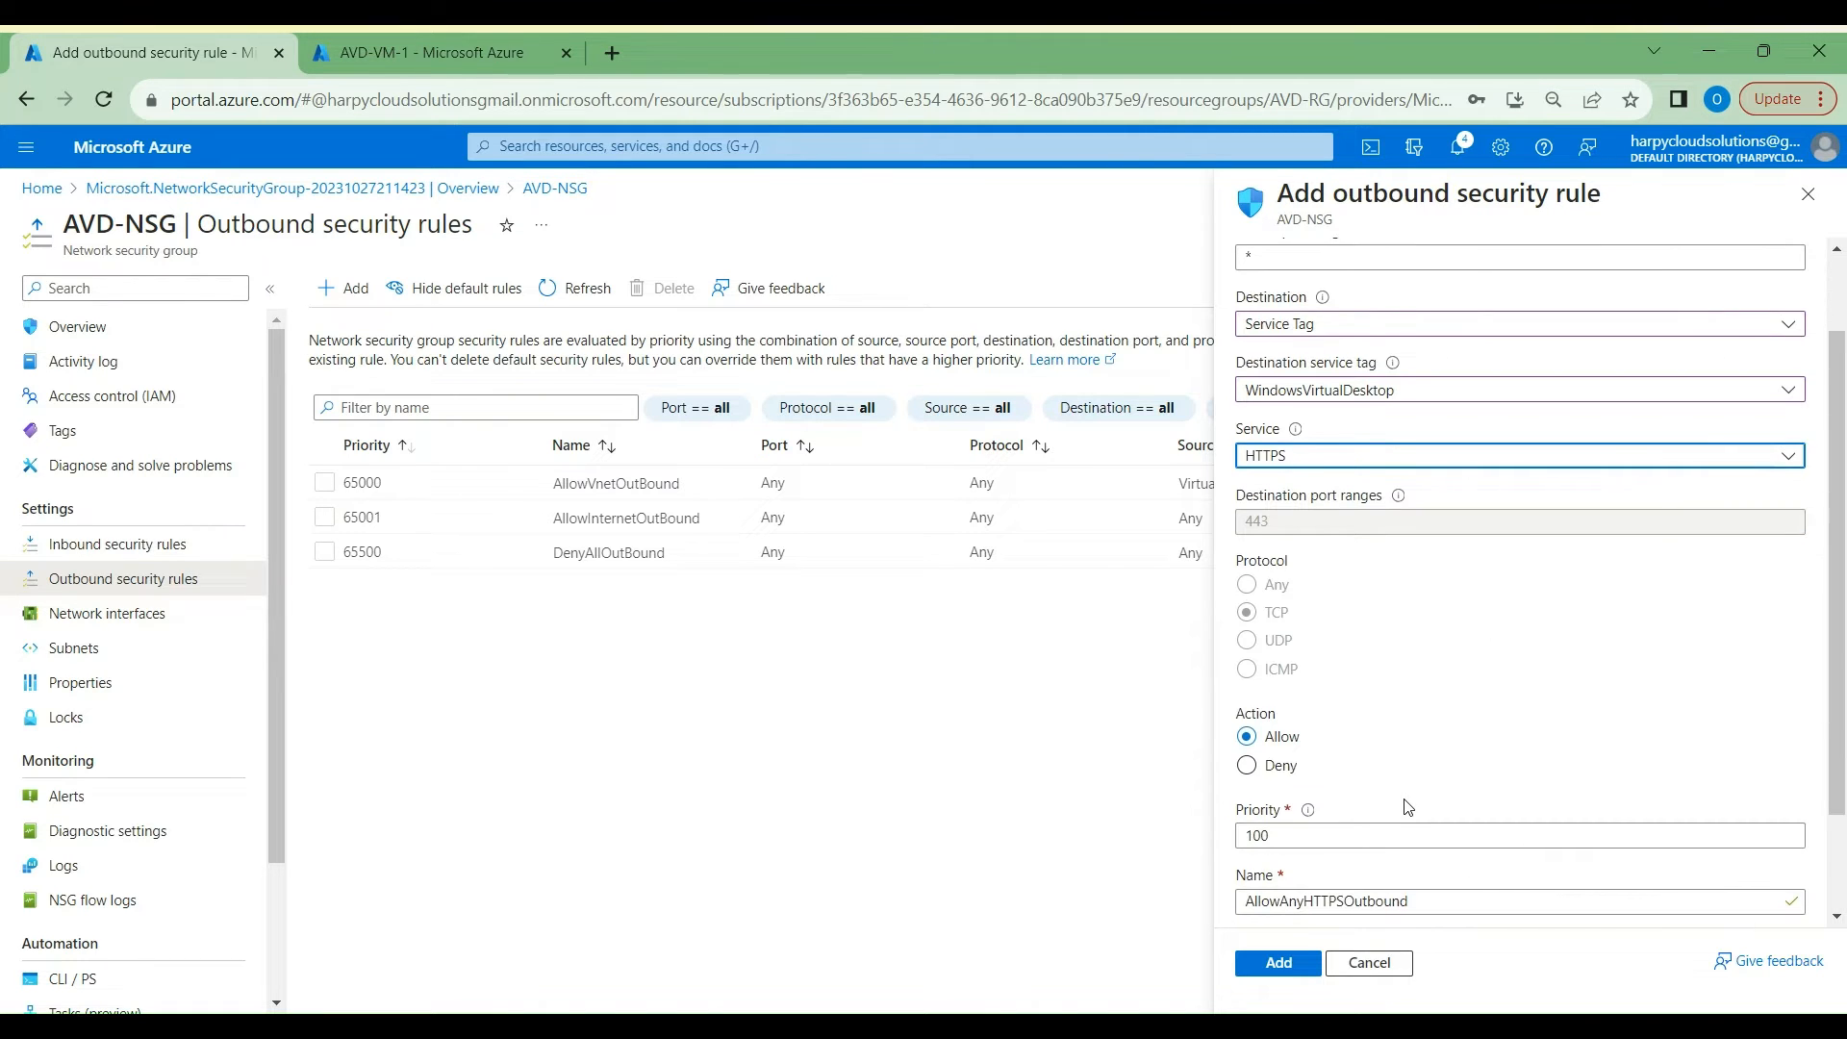
left_click(1247, 765)
double_click(1264, 836)
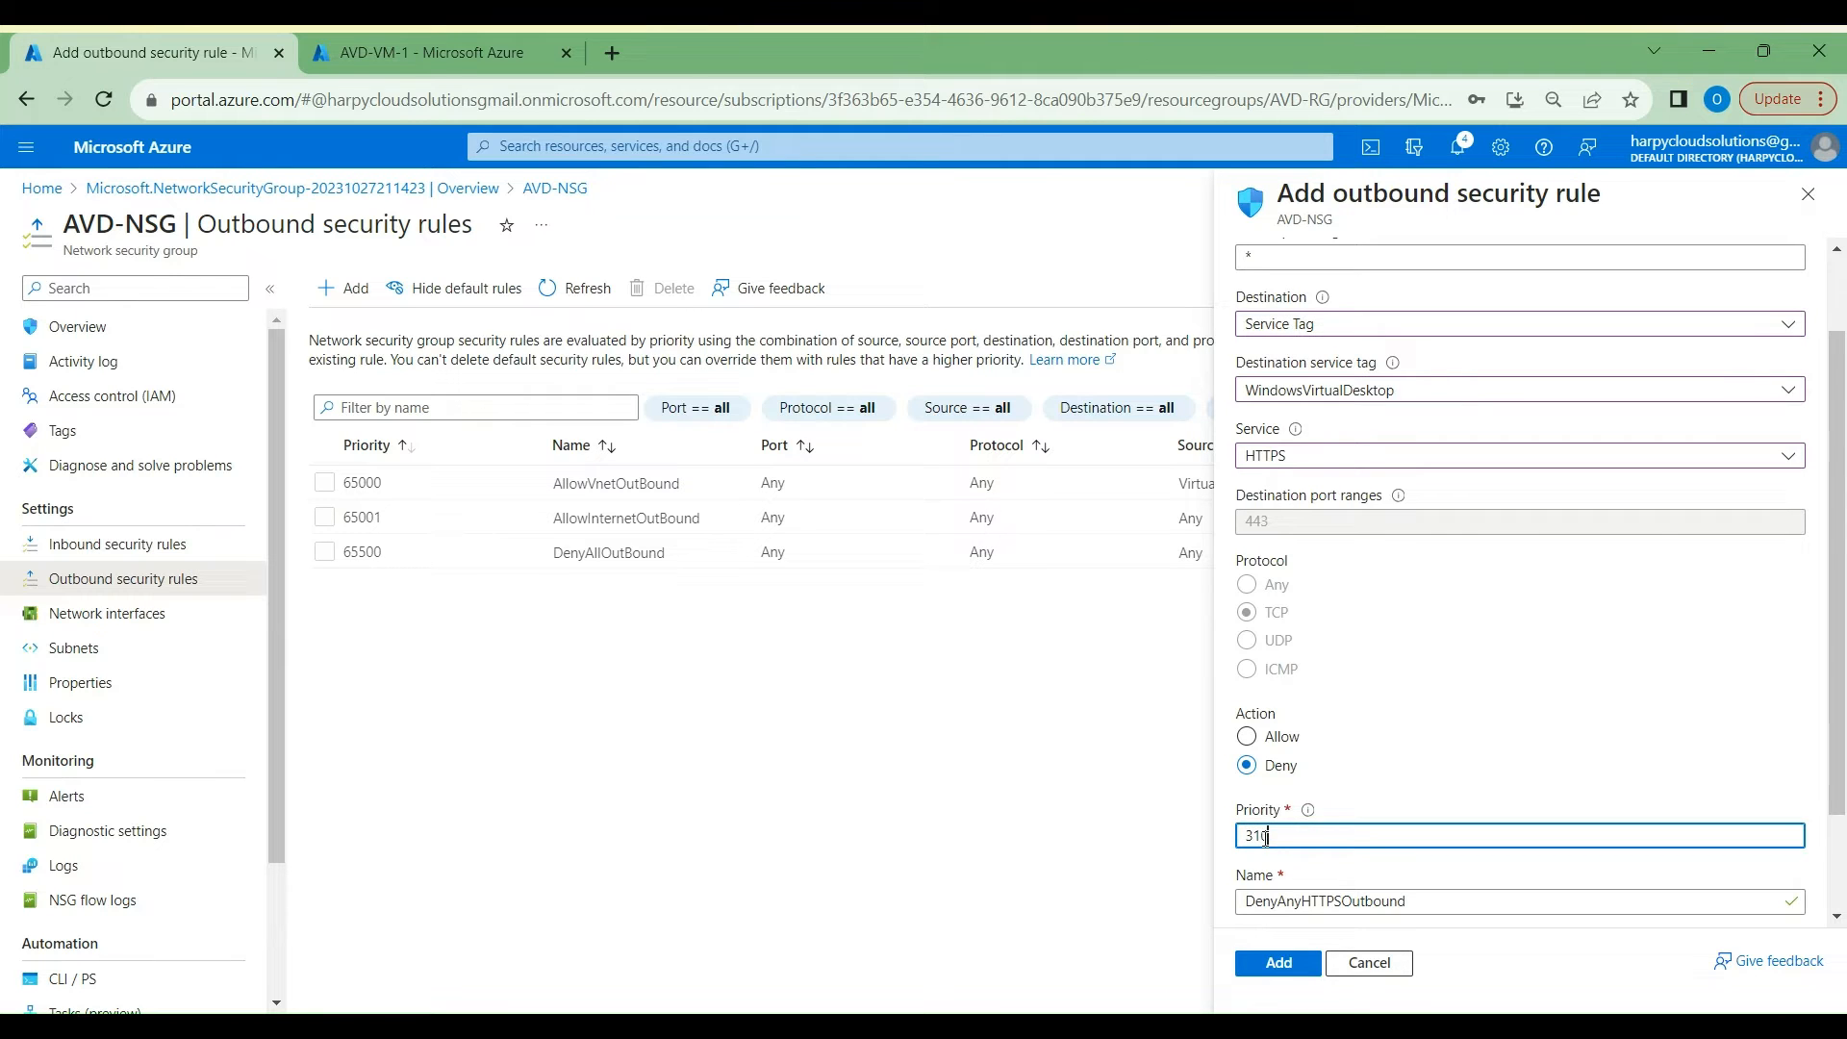
scroll(1266, 895, "down", 1)
left_click(1280, 963)
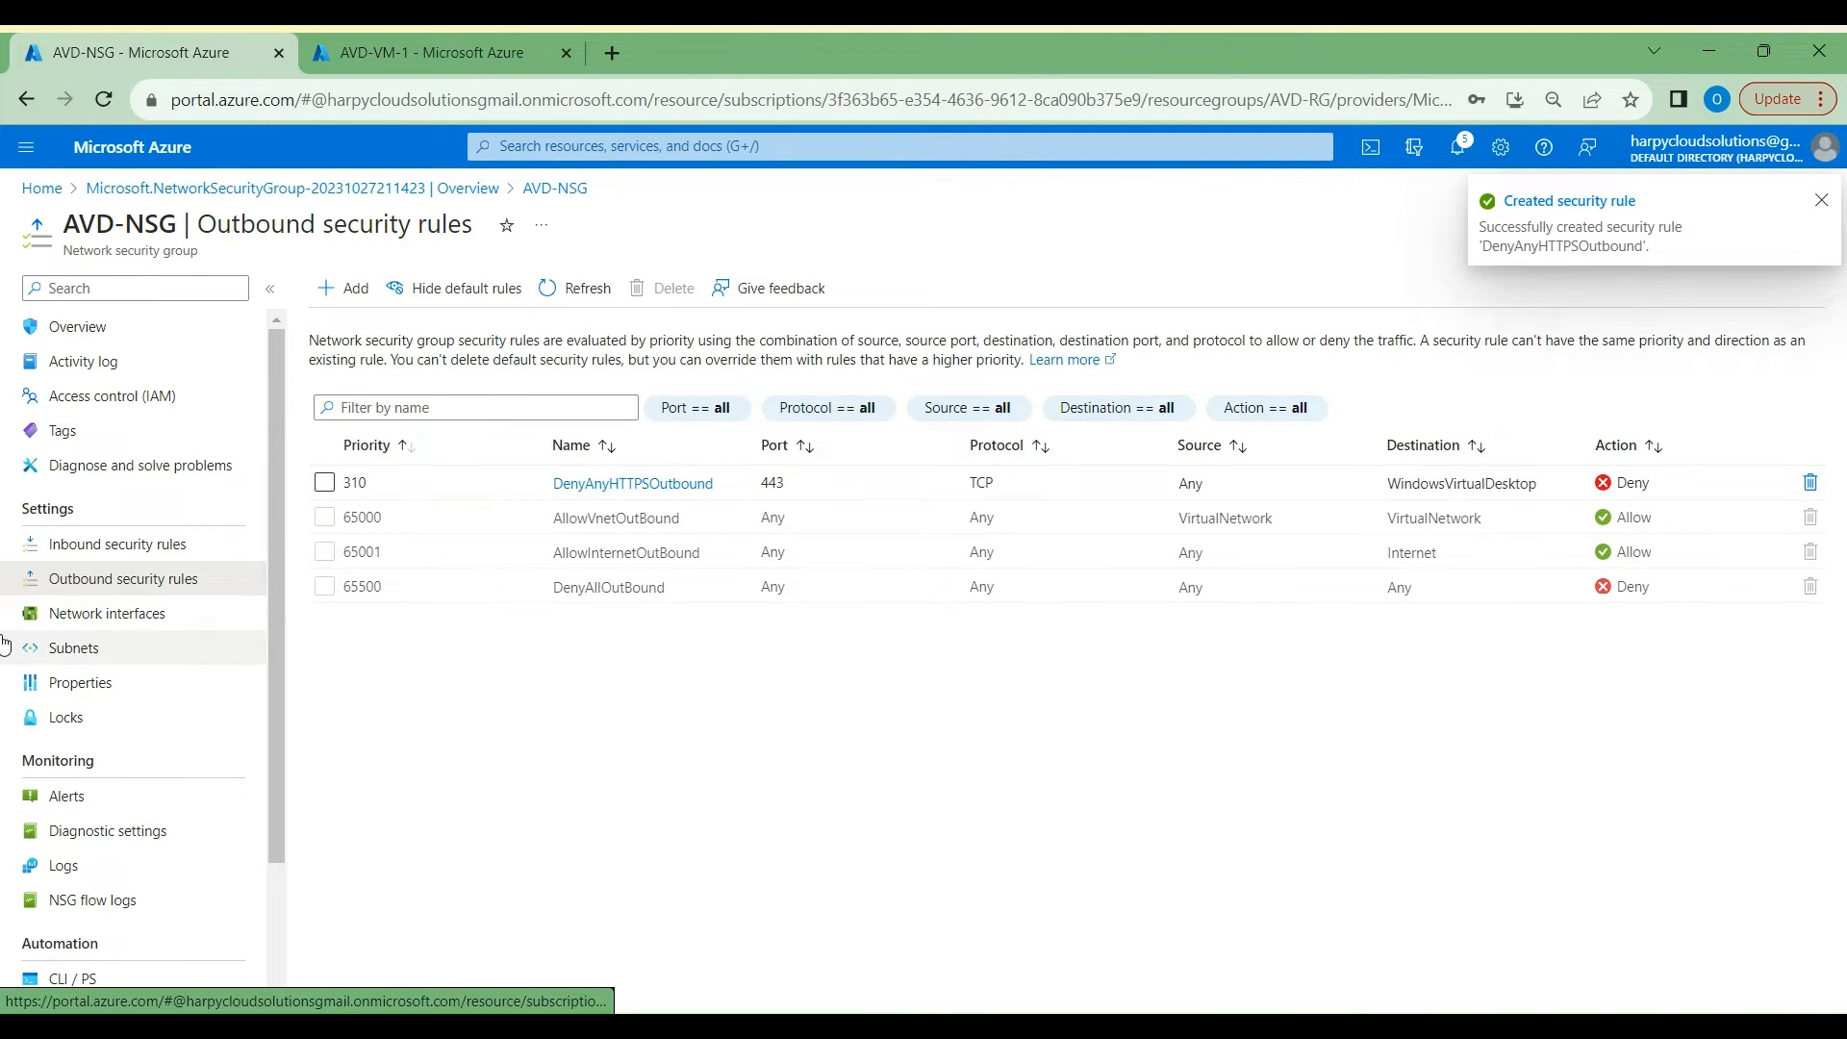
Step: Associate AVD-NSG with the AVD-Subnet subnet of virtual network AVD-VNet
left_click(130, 339)
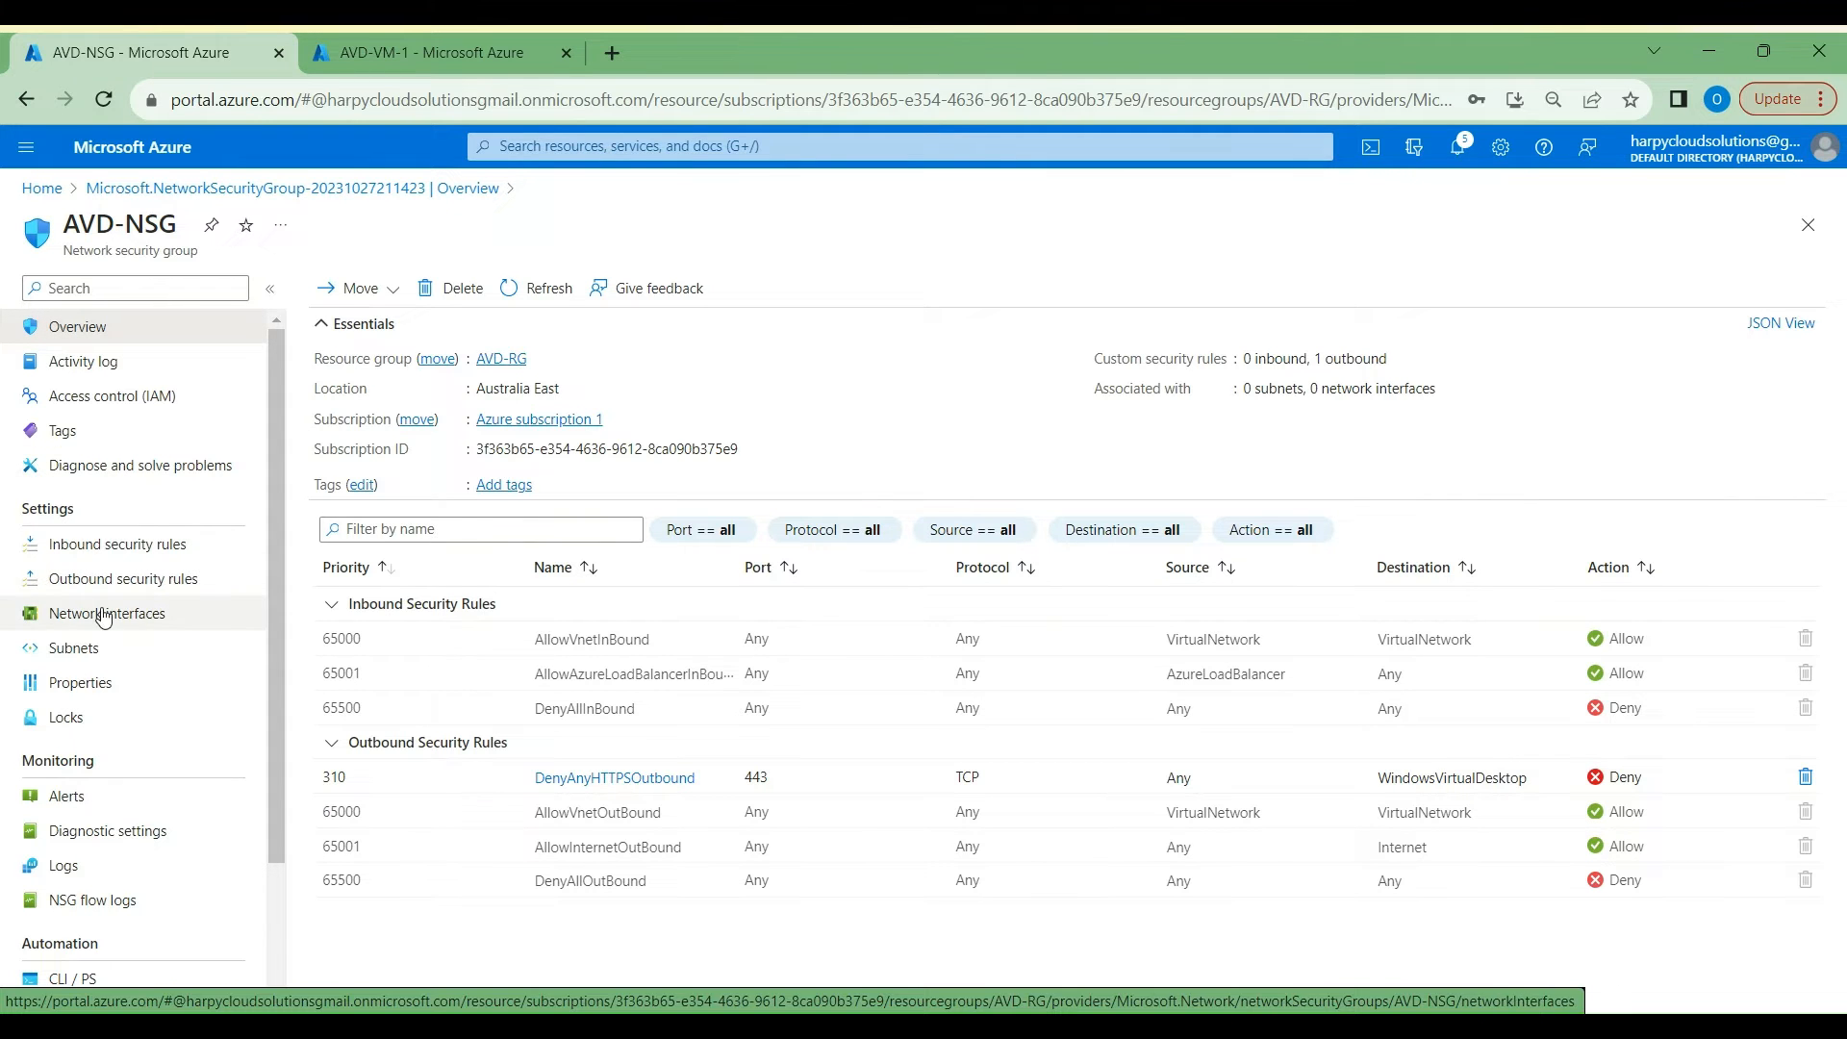
left_click(80, 655)
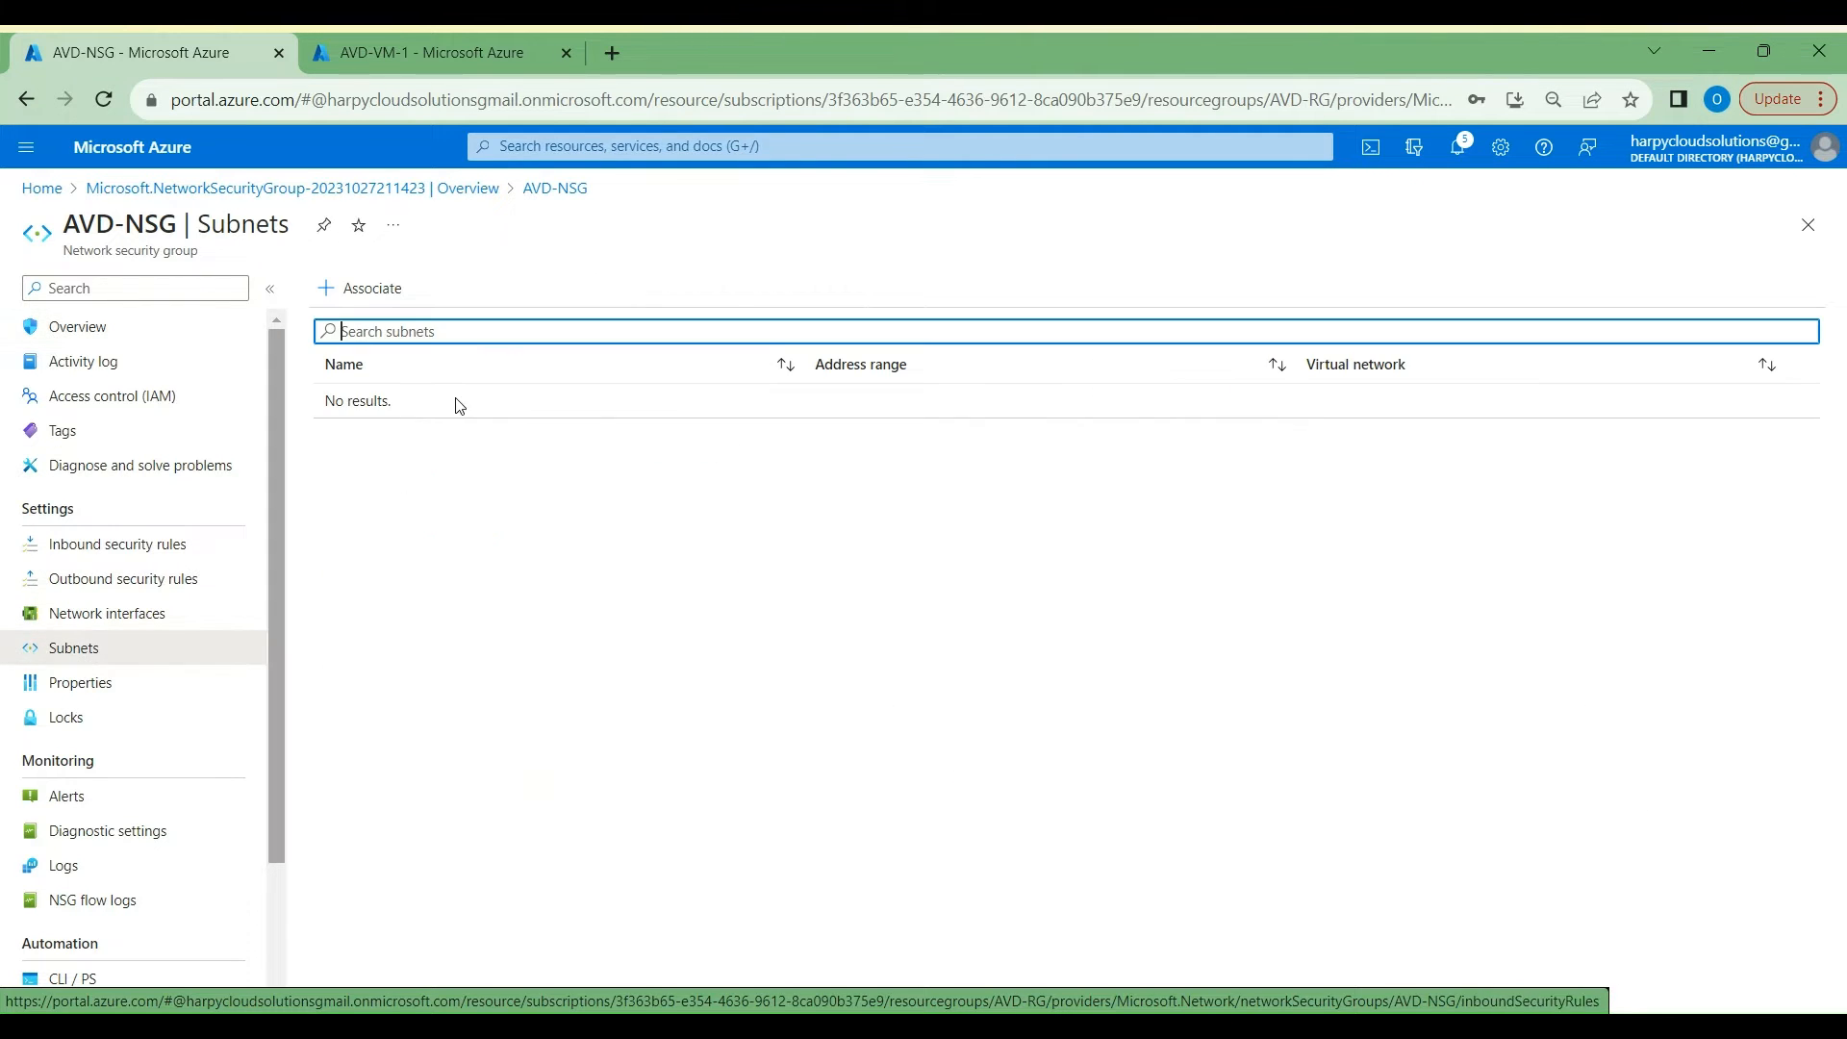
left_click(375, 295)
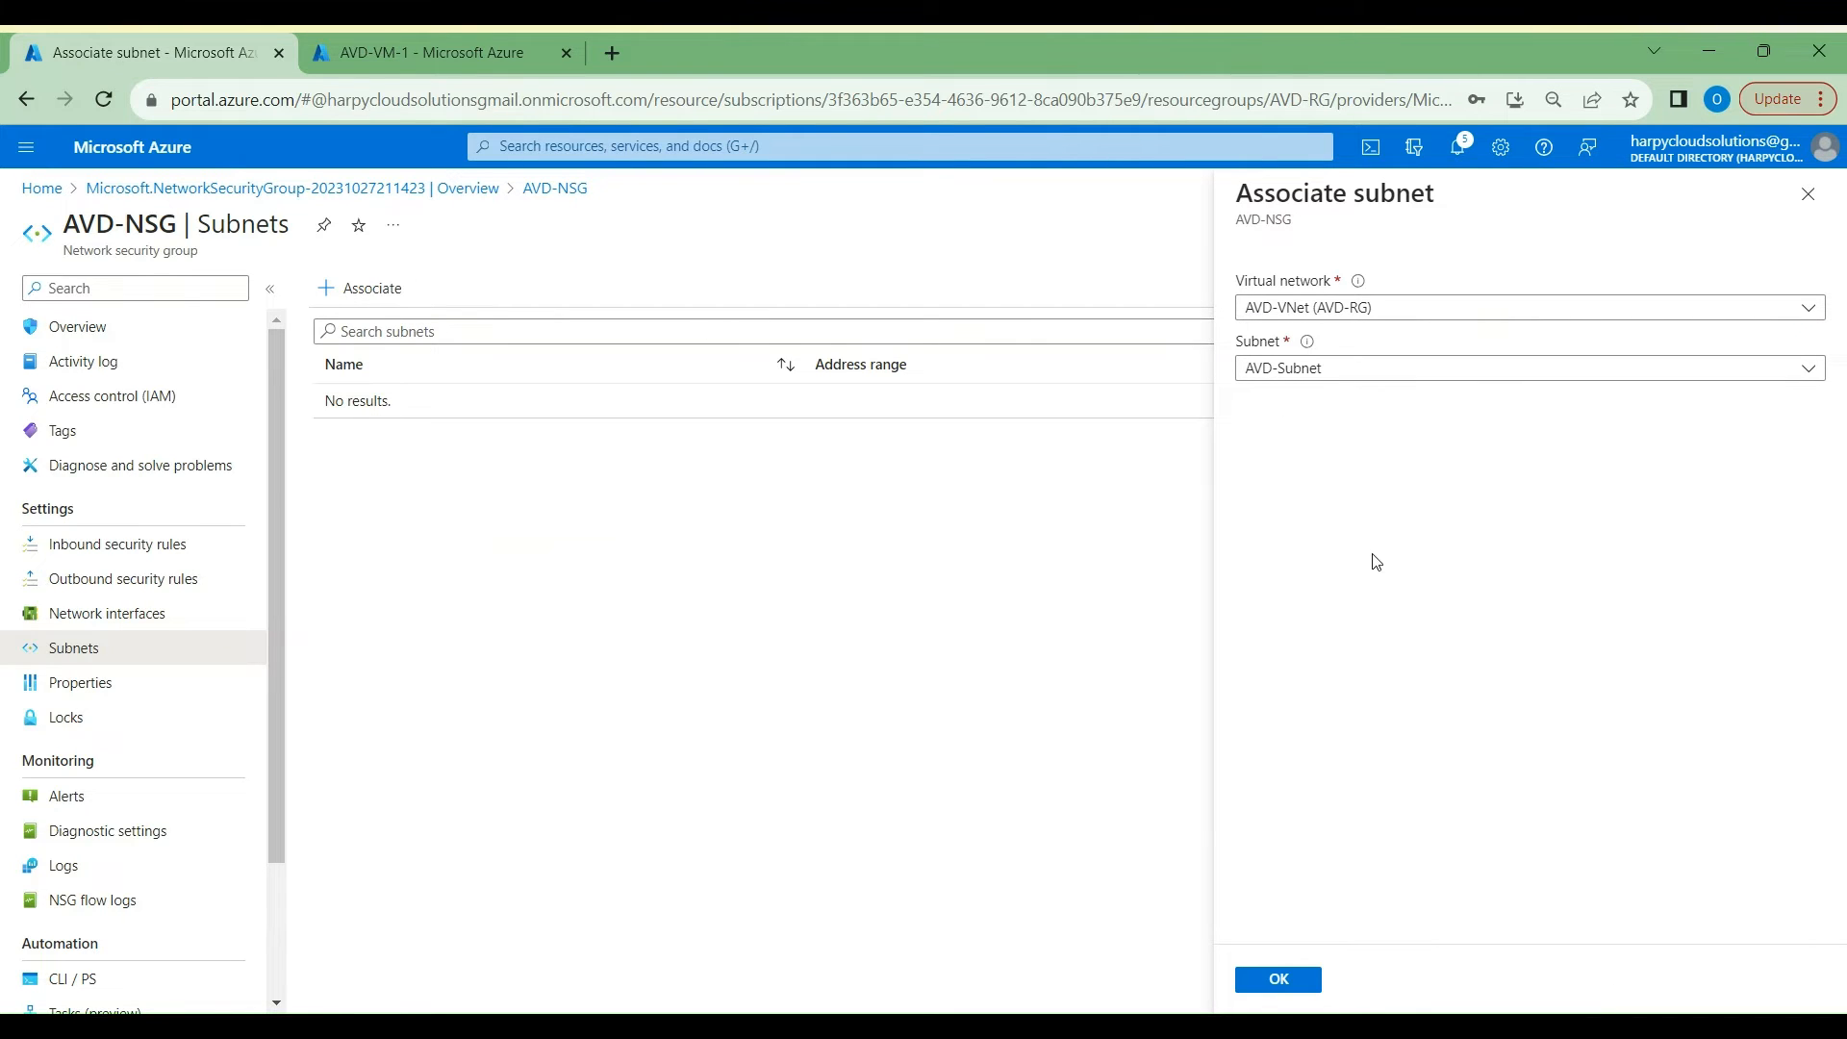
left_click(1278, 980)
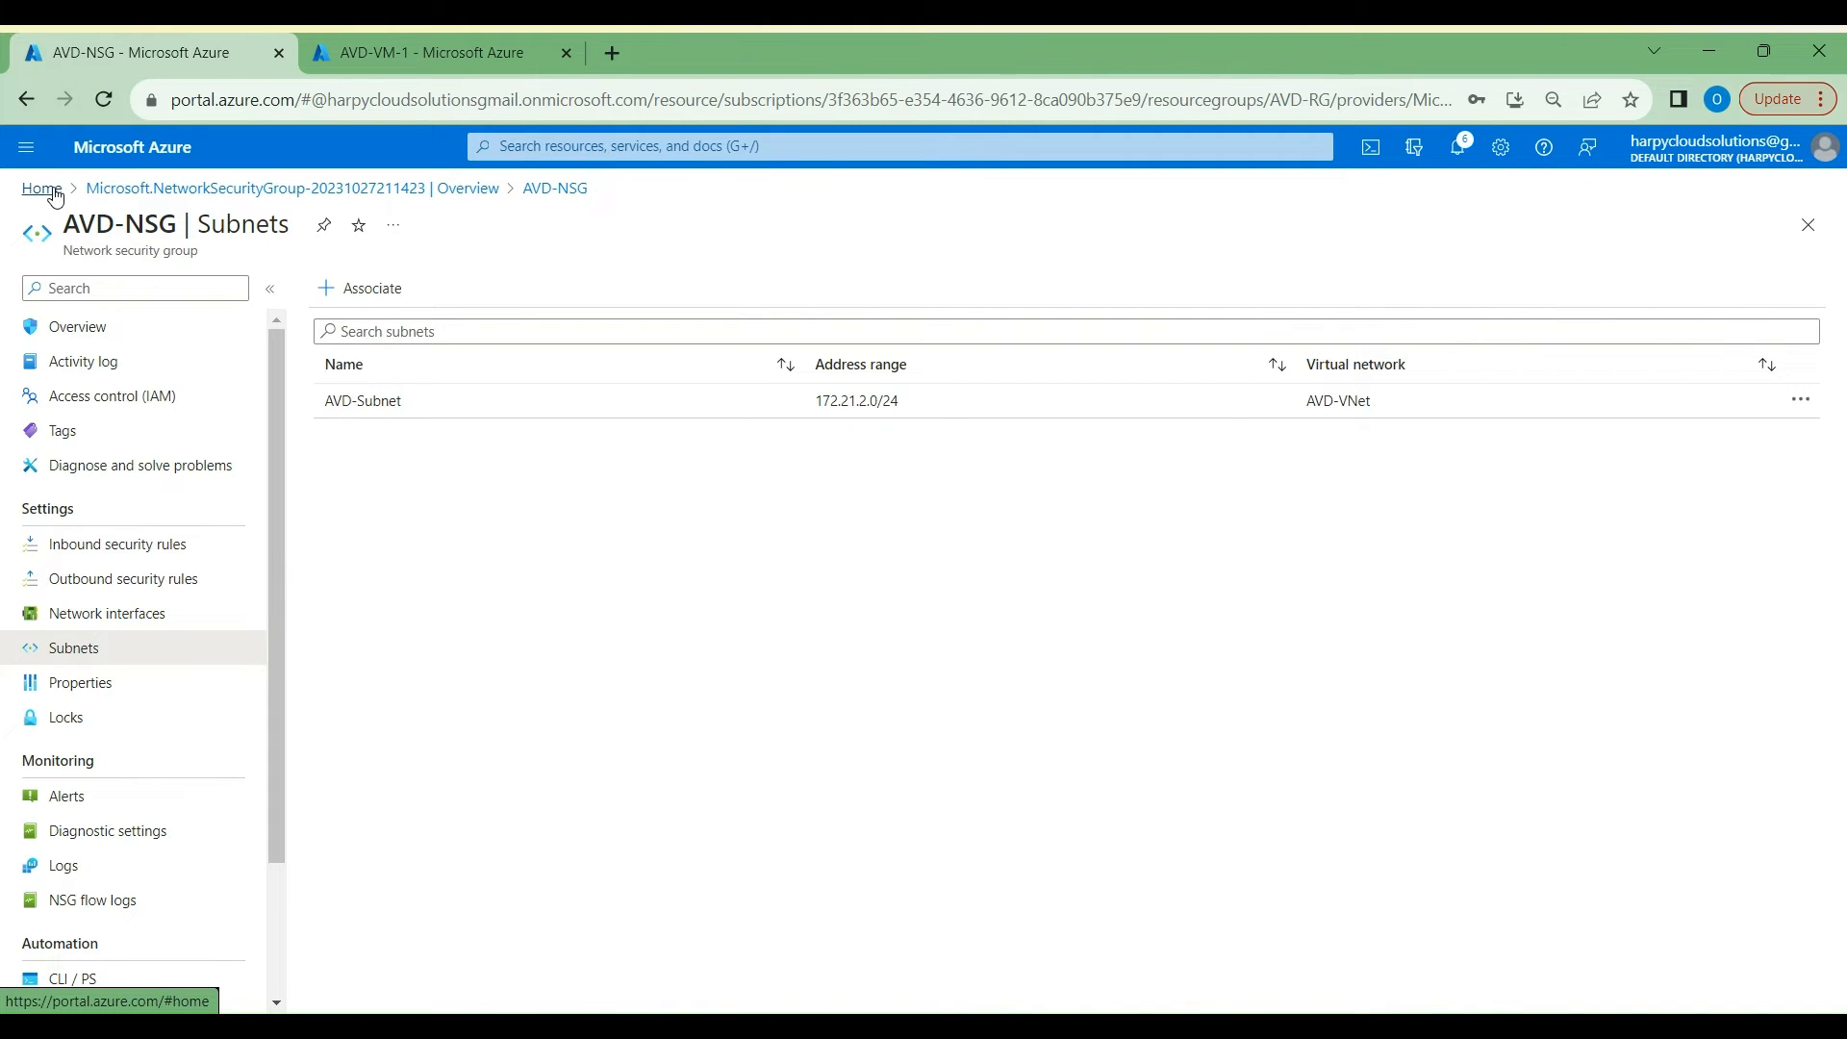
Step: Open the AVD-Hostpool host pool in Azure Virtual Desktop and refresh its overview to check the session host connection status
left_click(55, 198)
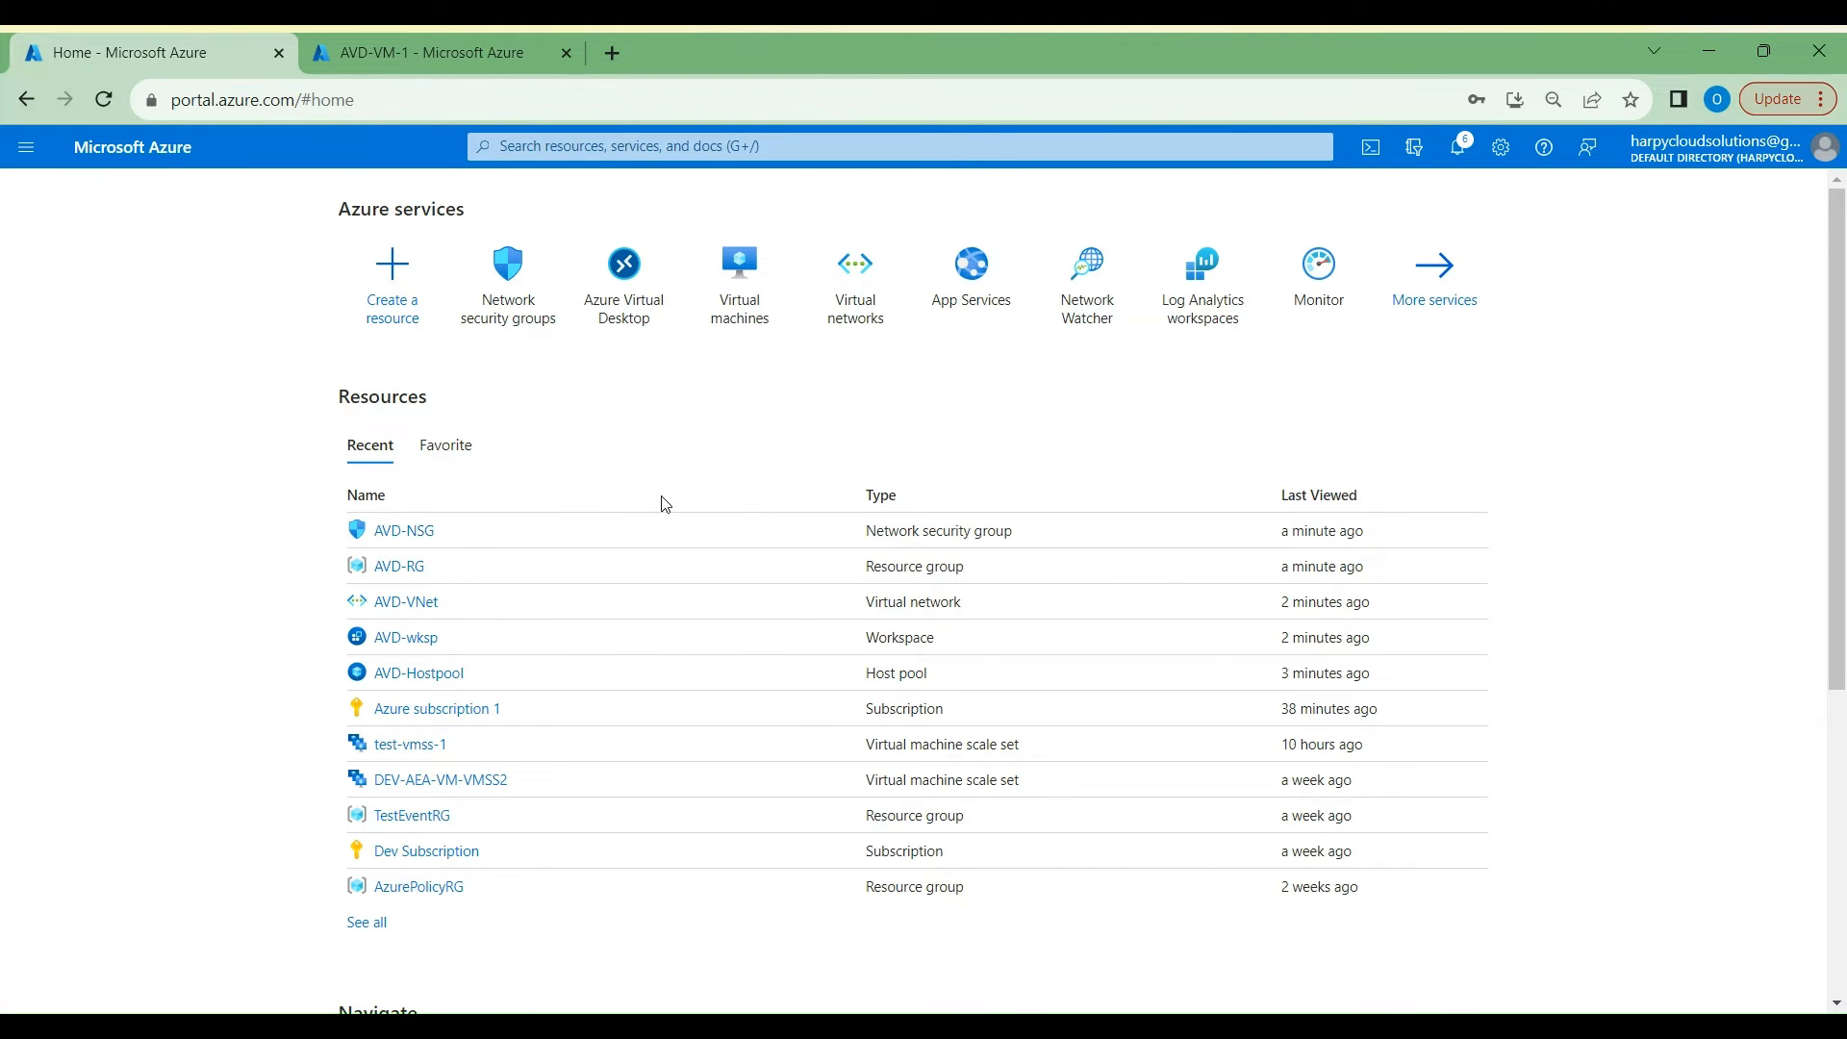
left_click(637, 304)
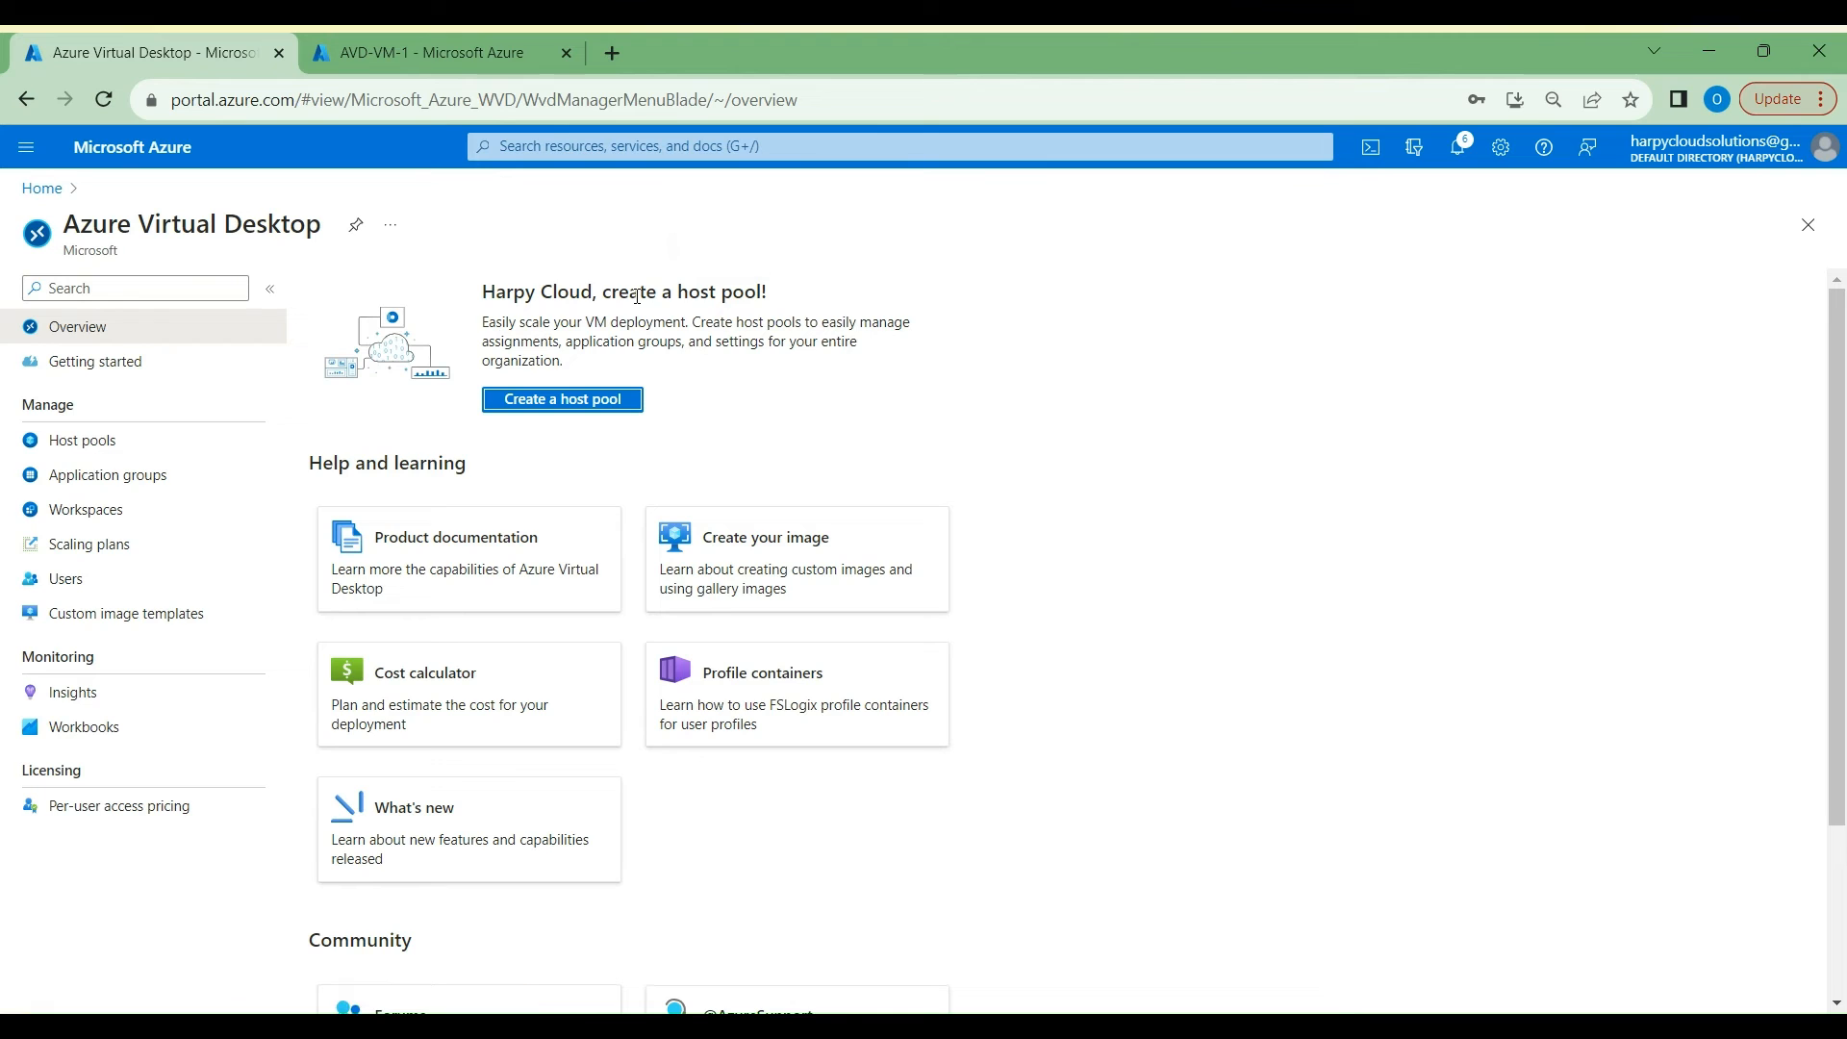
left_click(112, 444)
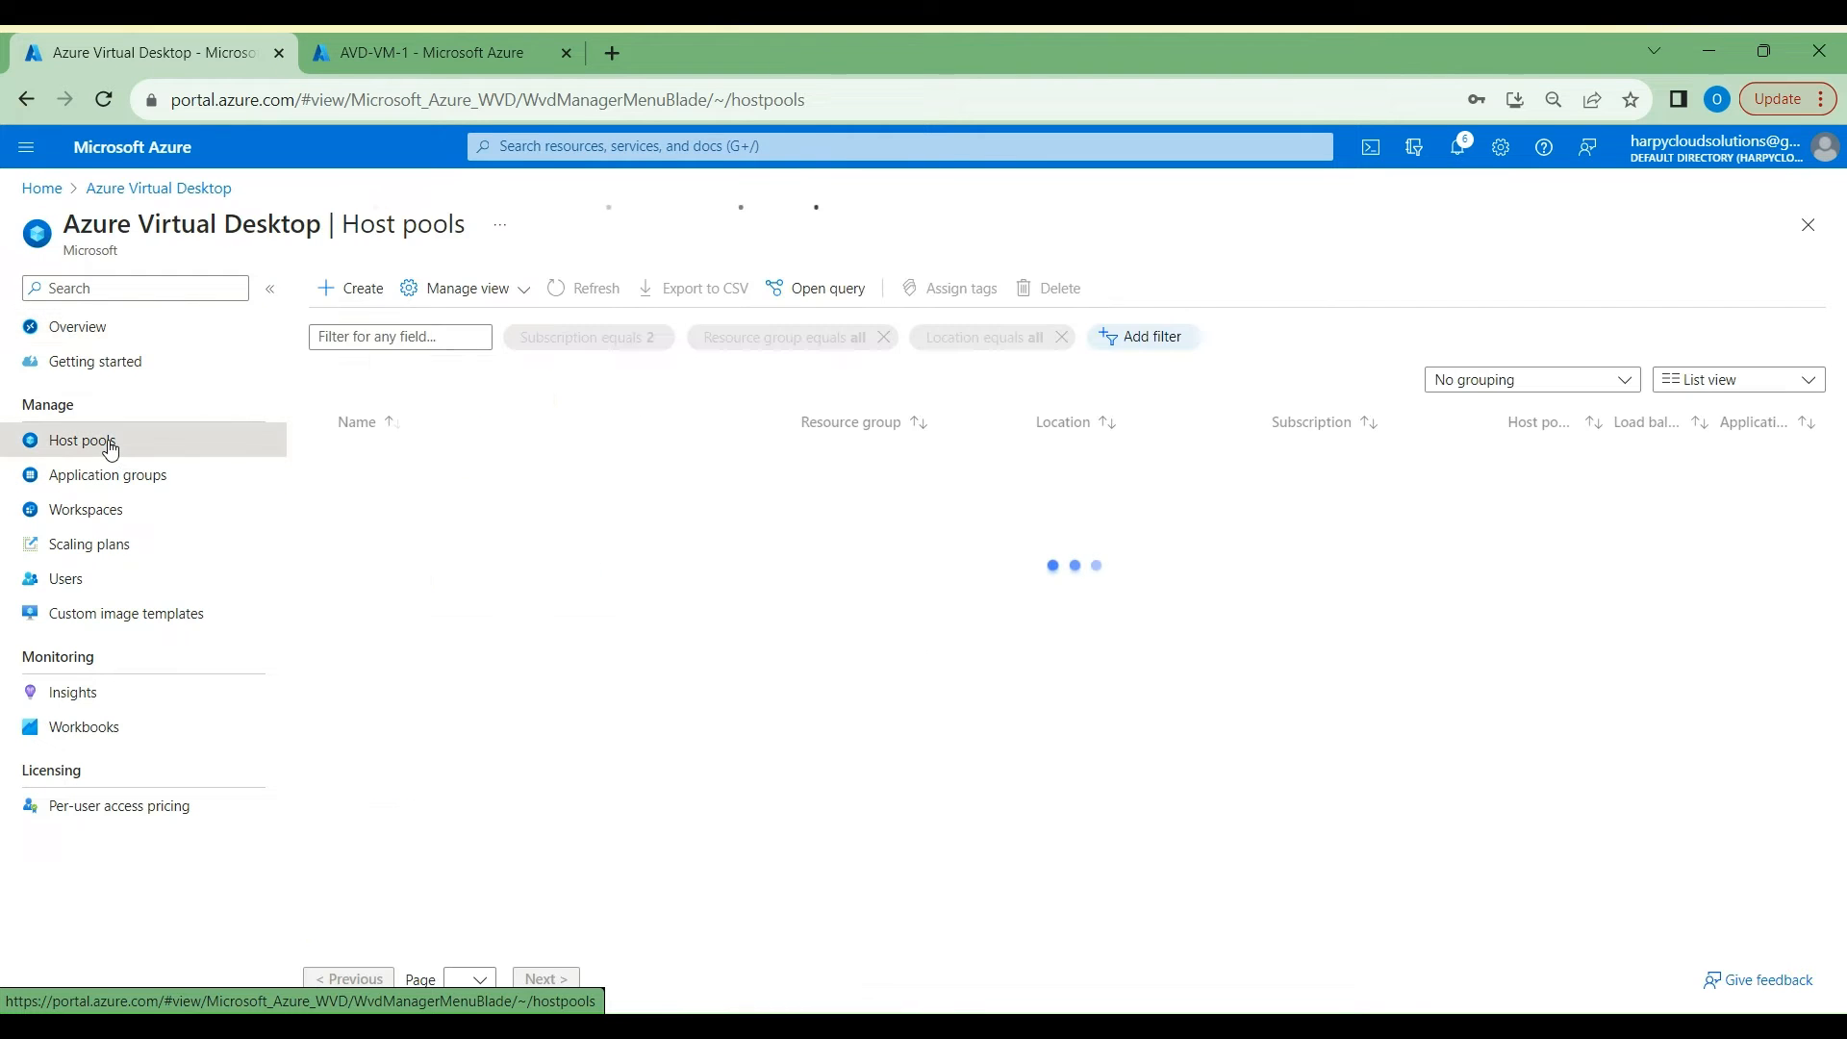
left_click(431, 461)
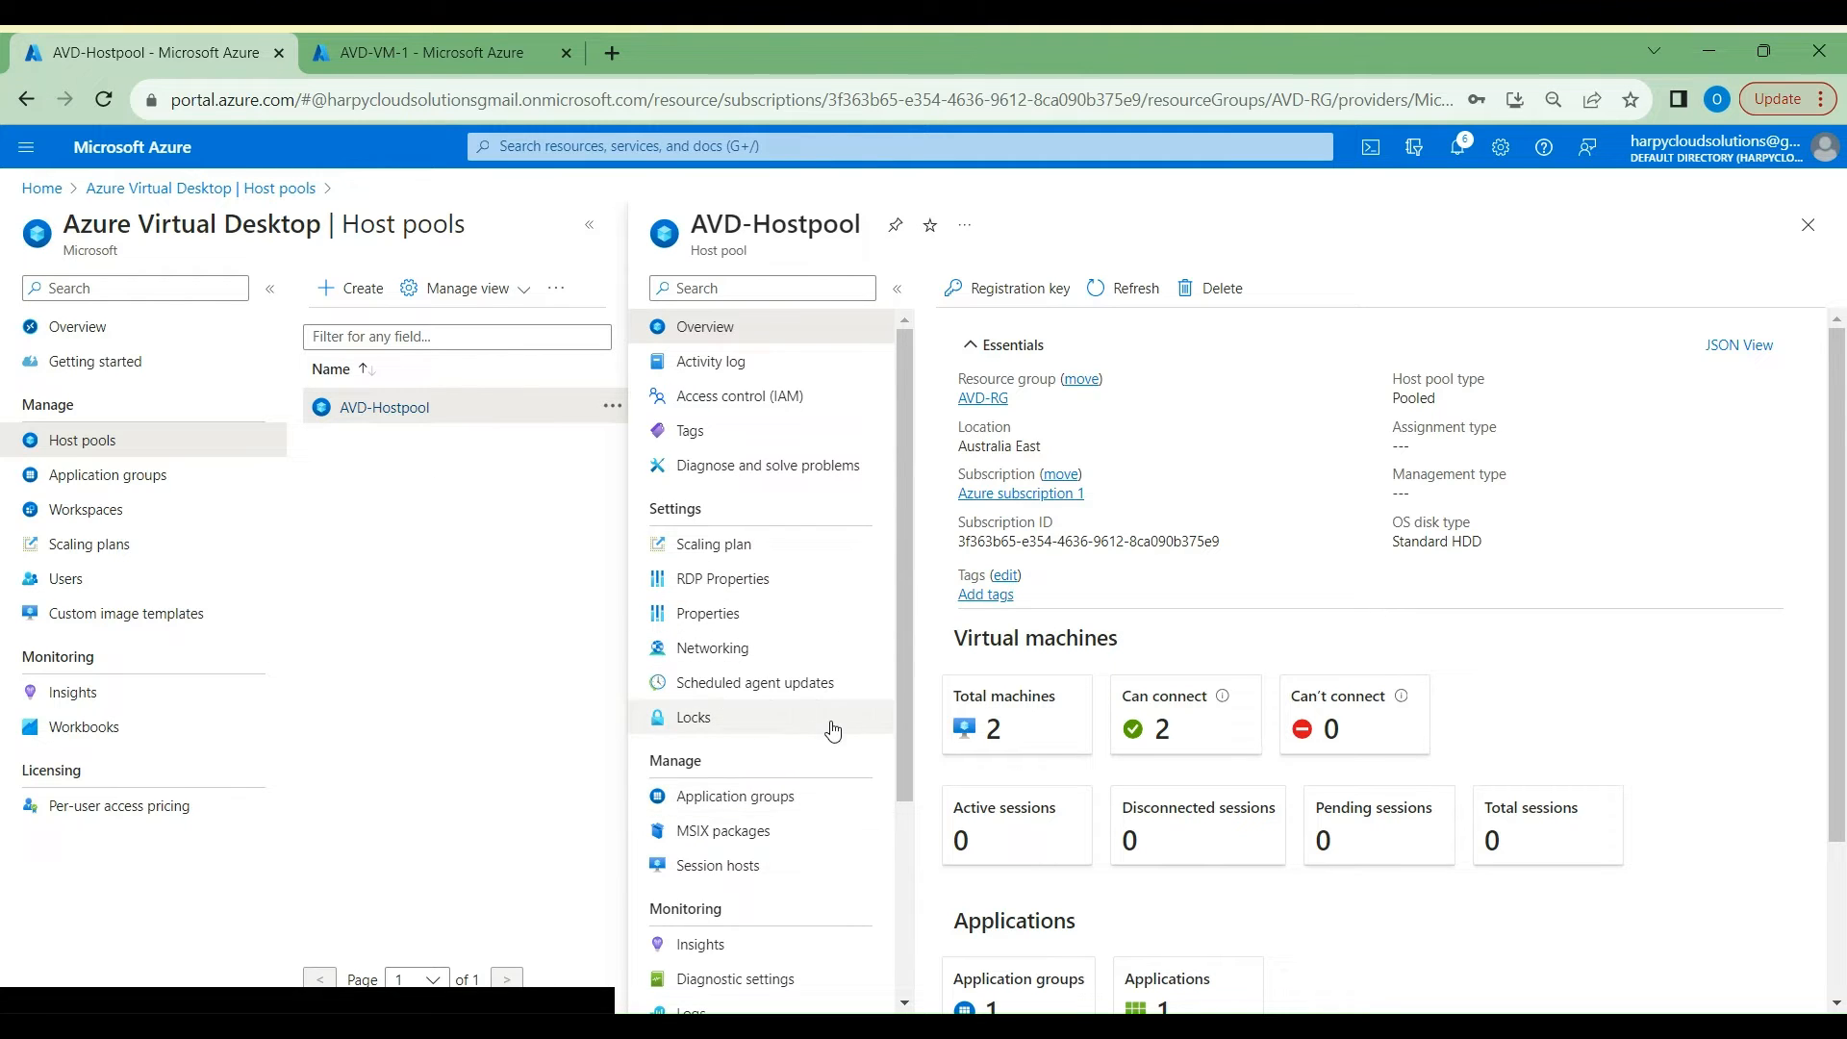
left_click(1106, 291)
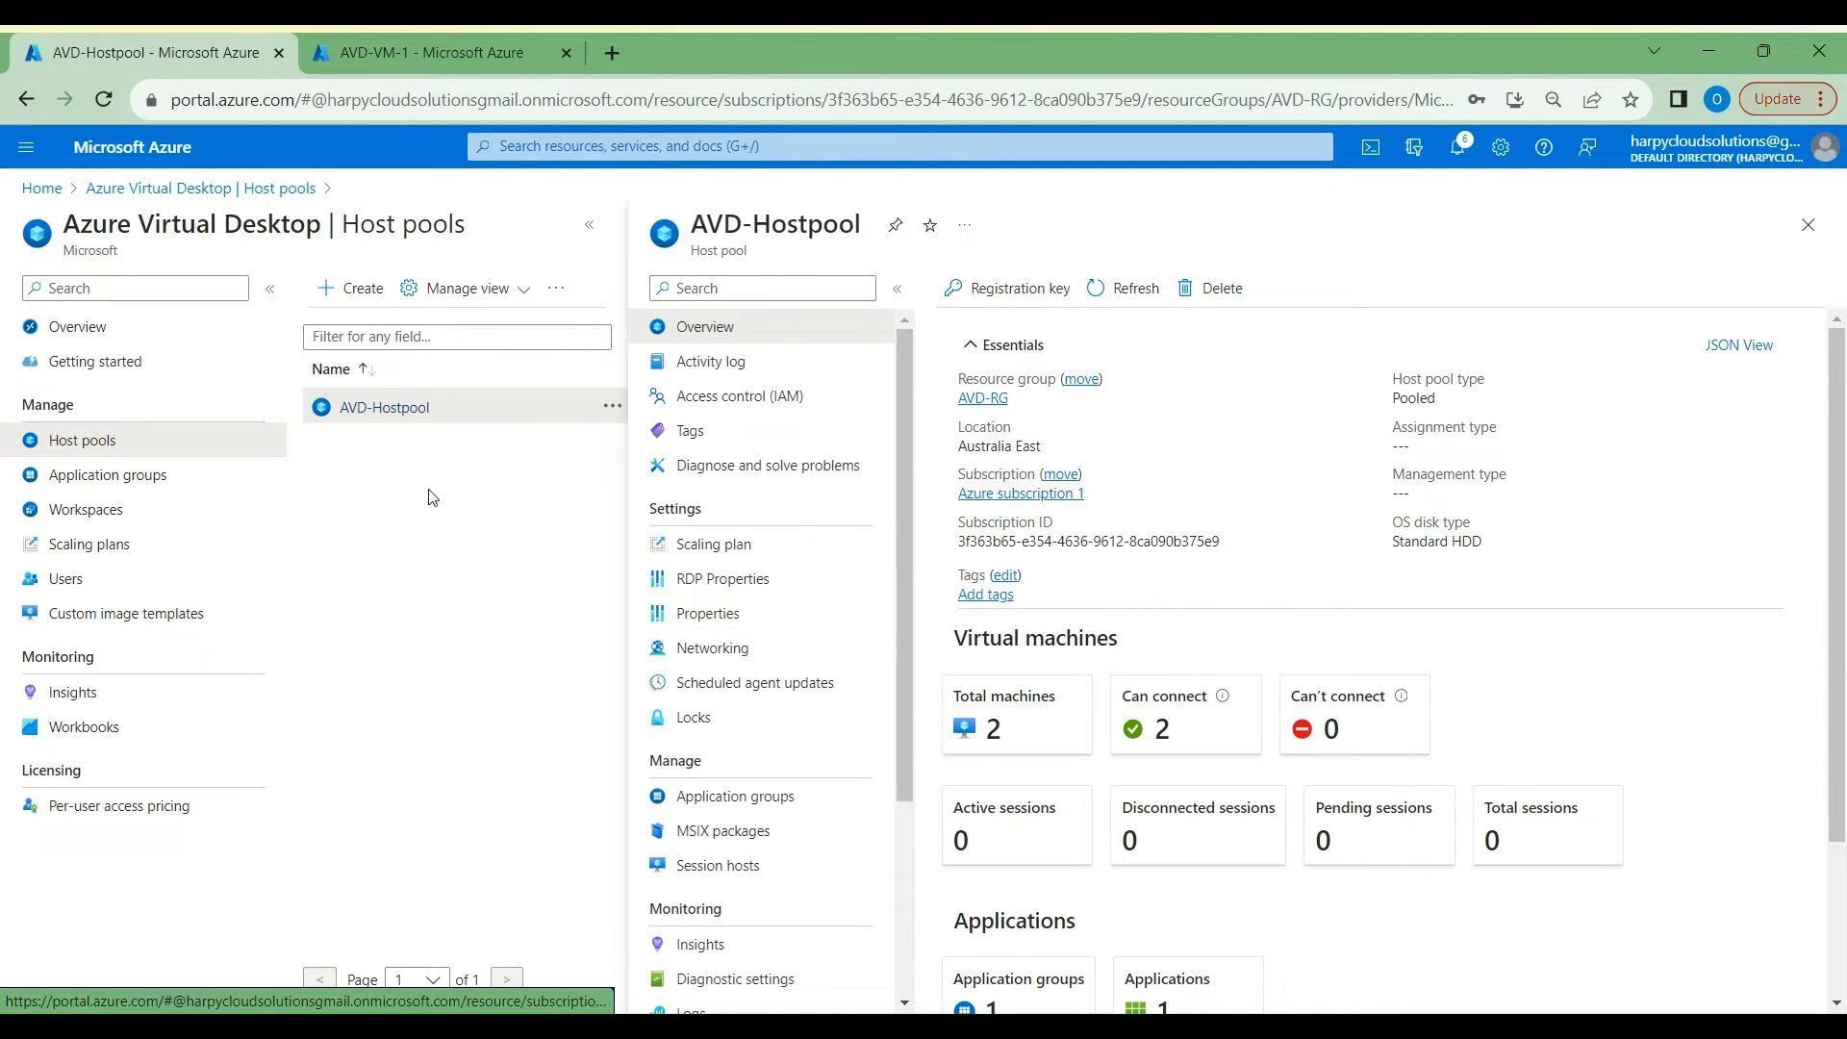
Step: Open the network settings of virtual machine AVD-VM-0 and examine its network security group rules
left_click(38, 188)
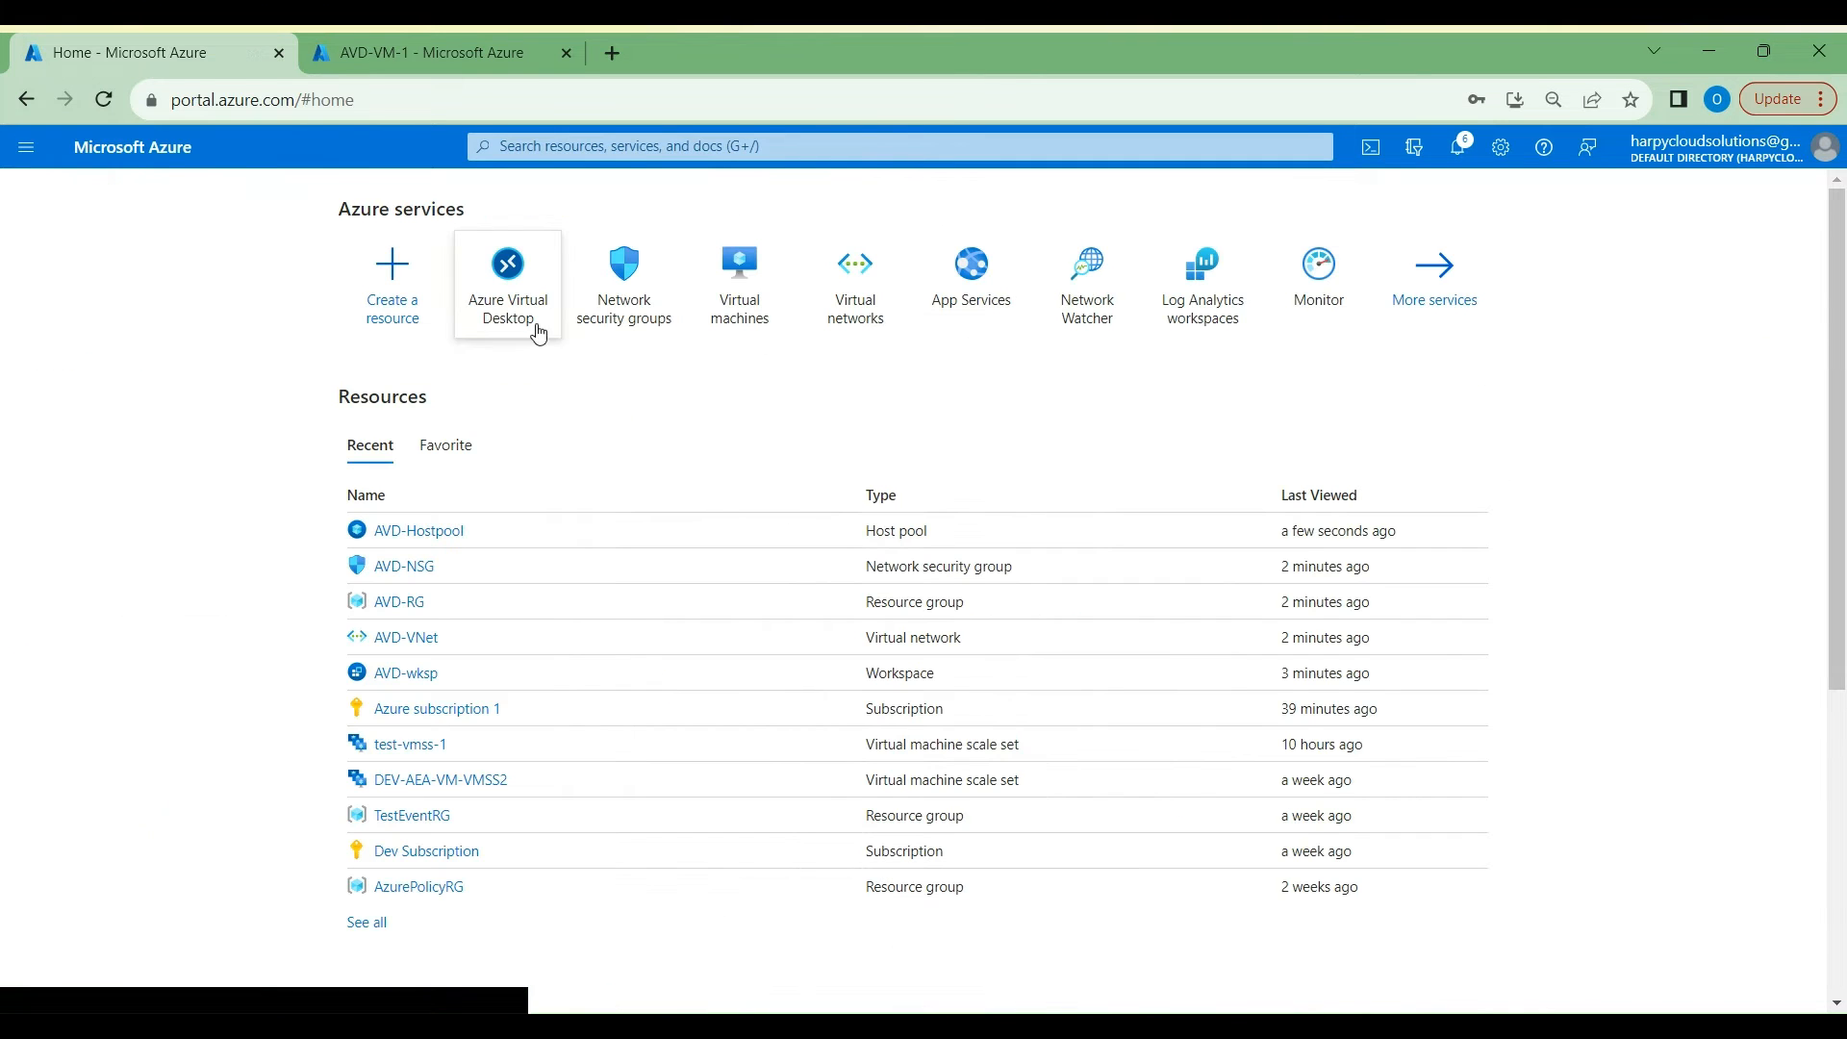
left_click(731, 306)
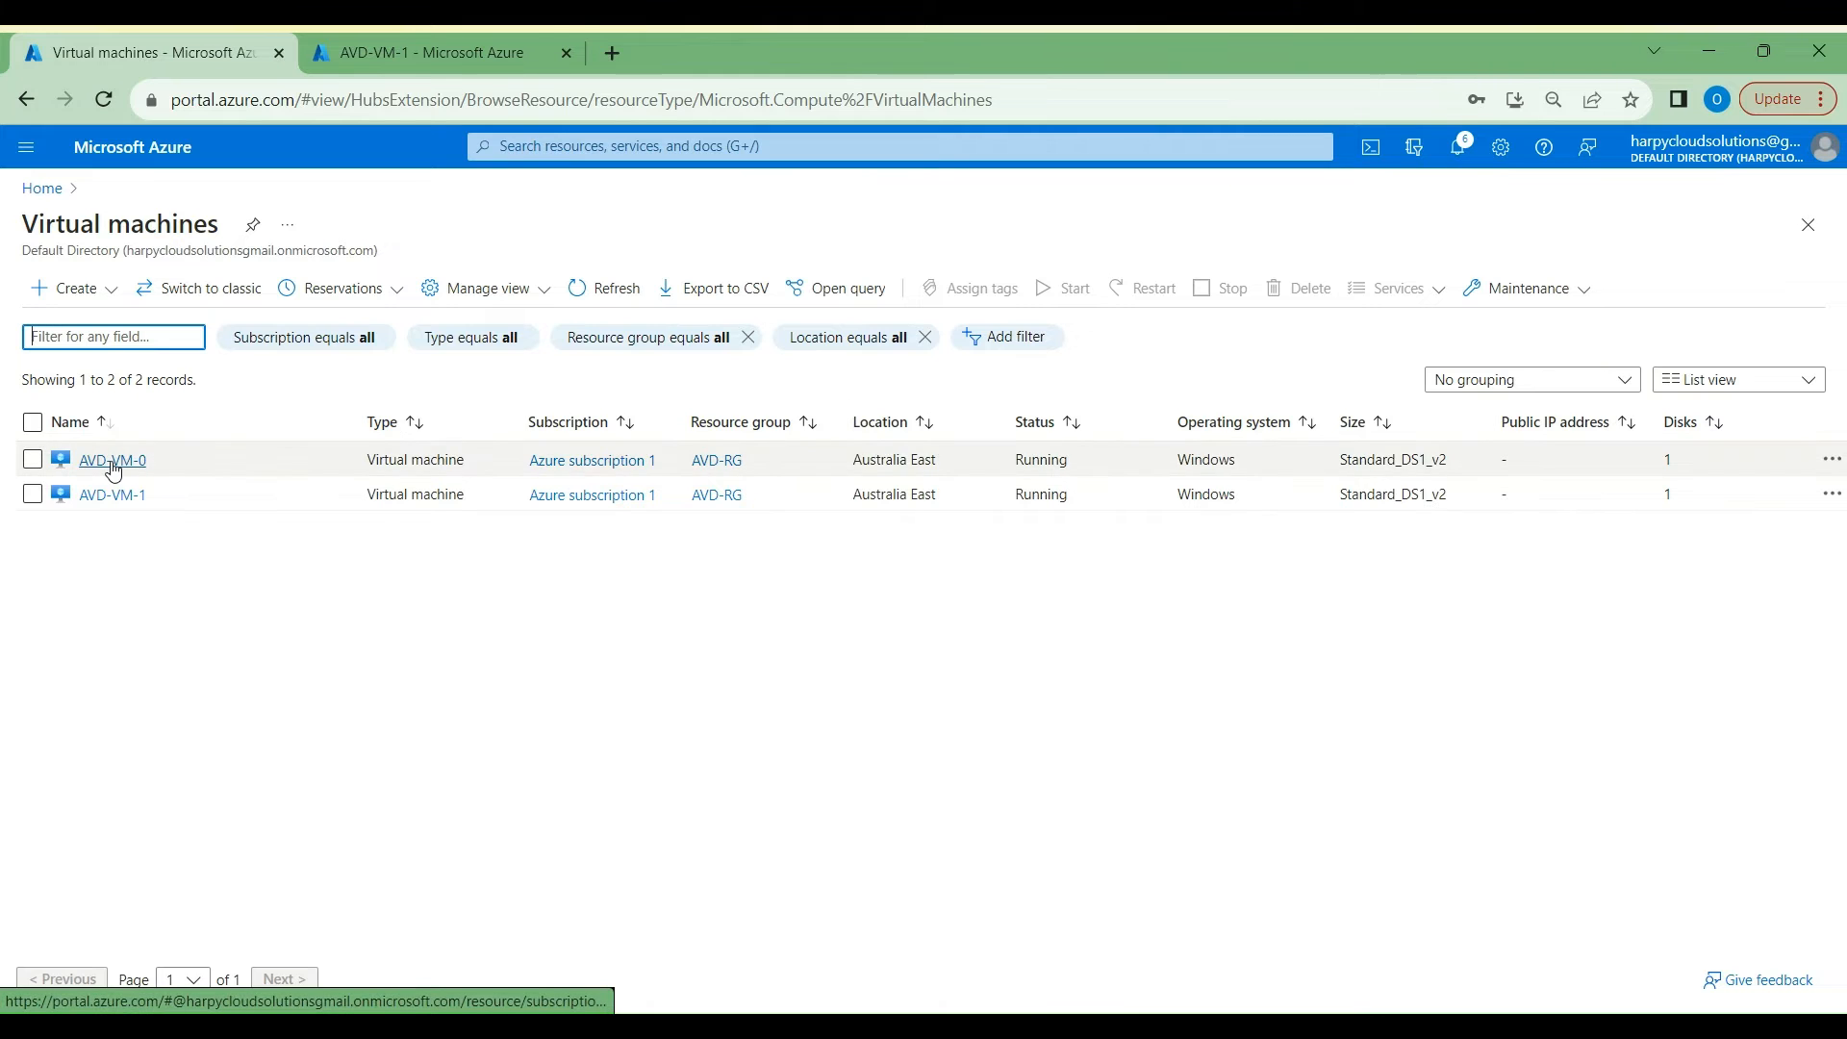
left_click(115, 461)
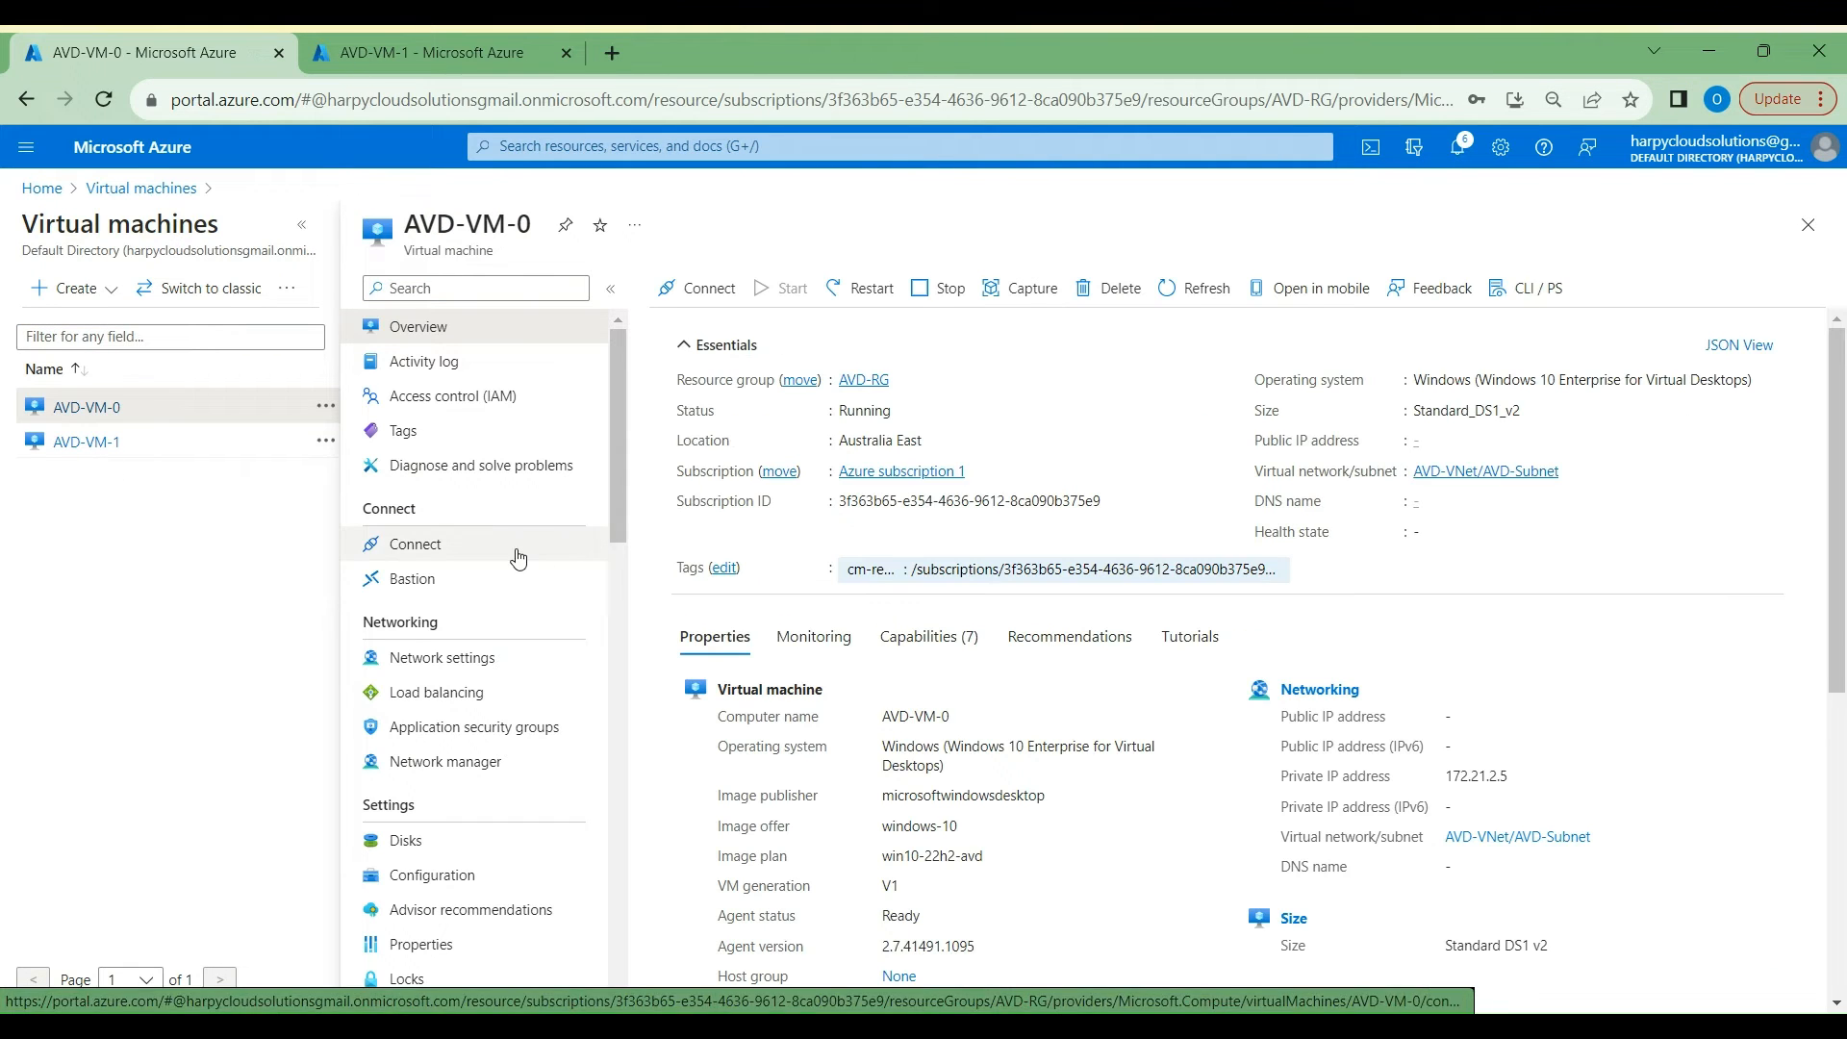
left_click(471, 660)
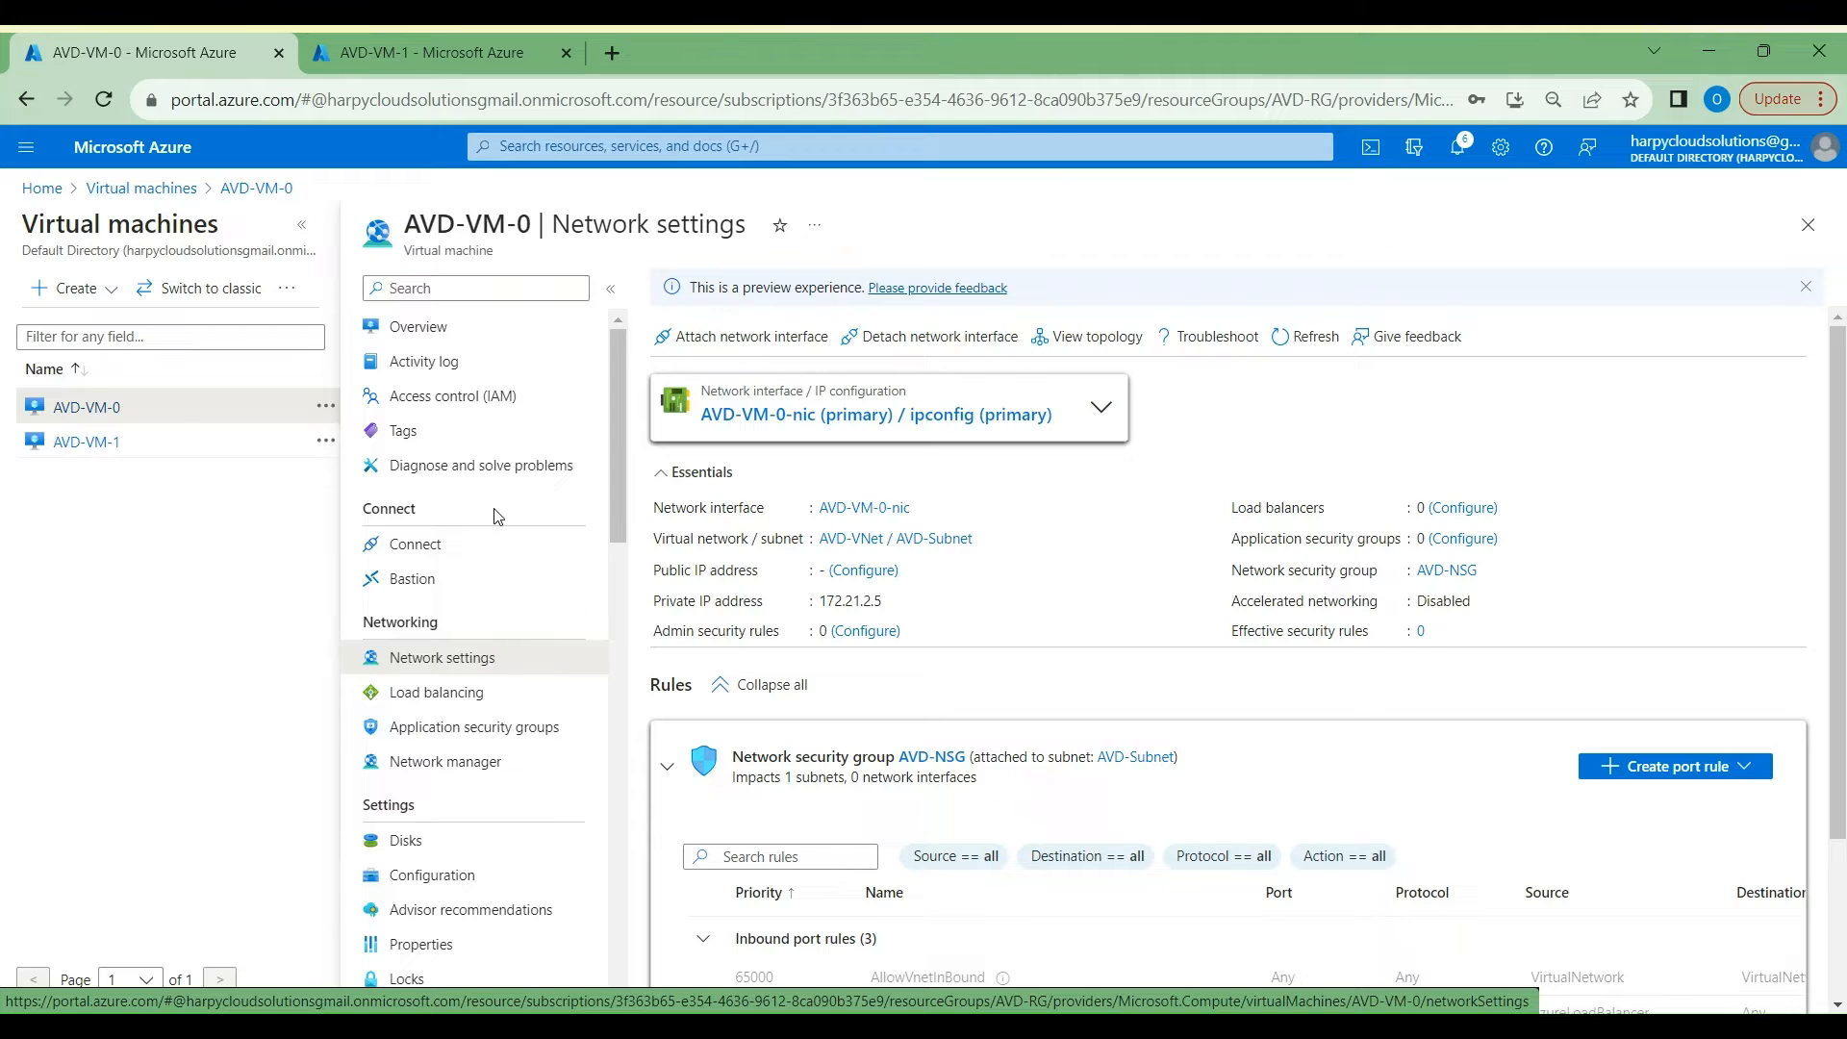
scroll(974, 664, "down", 2)
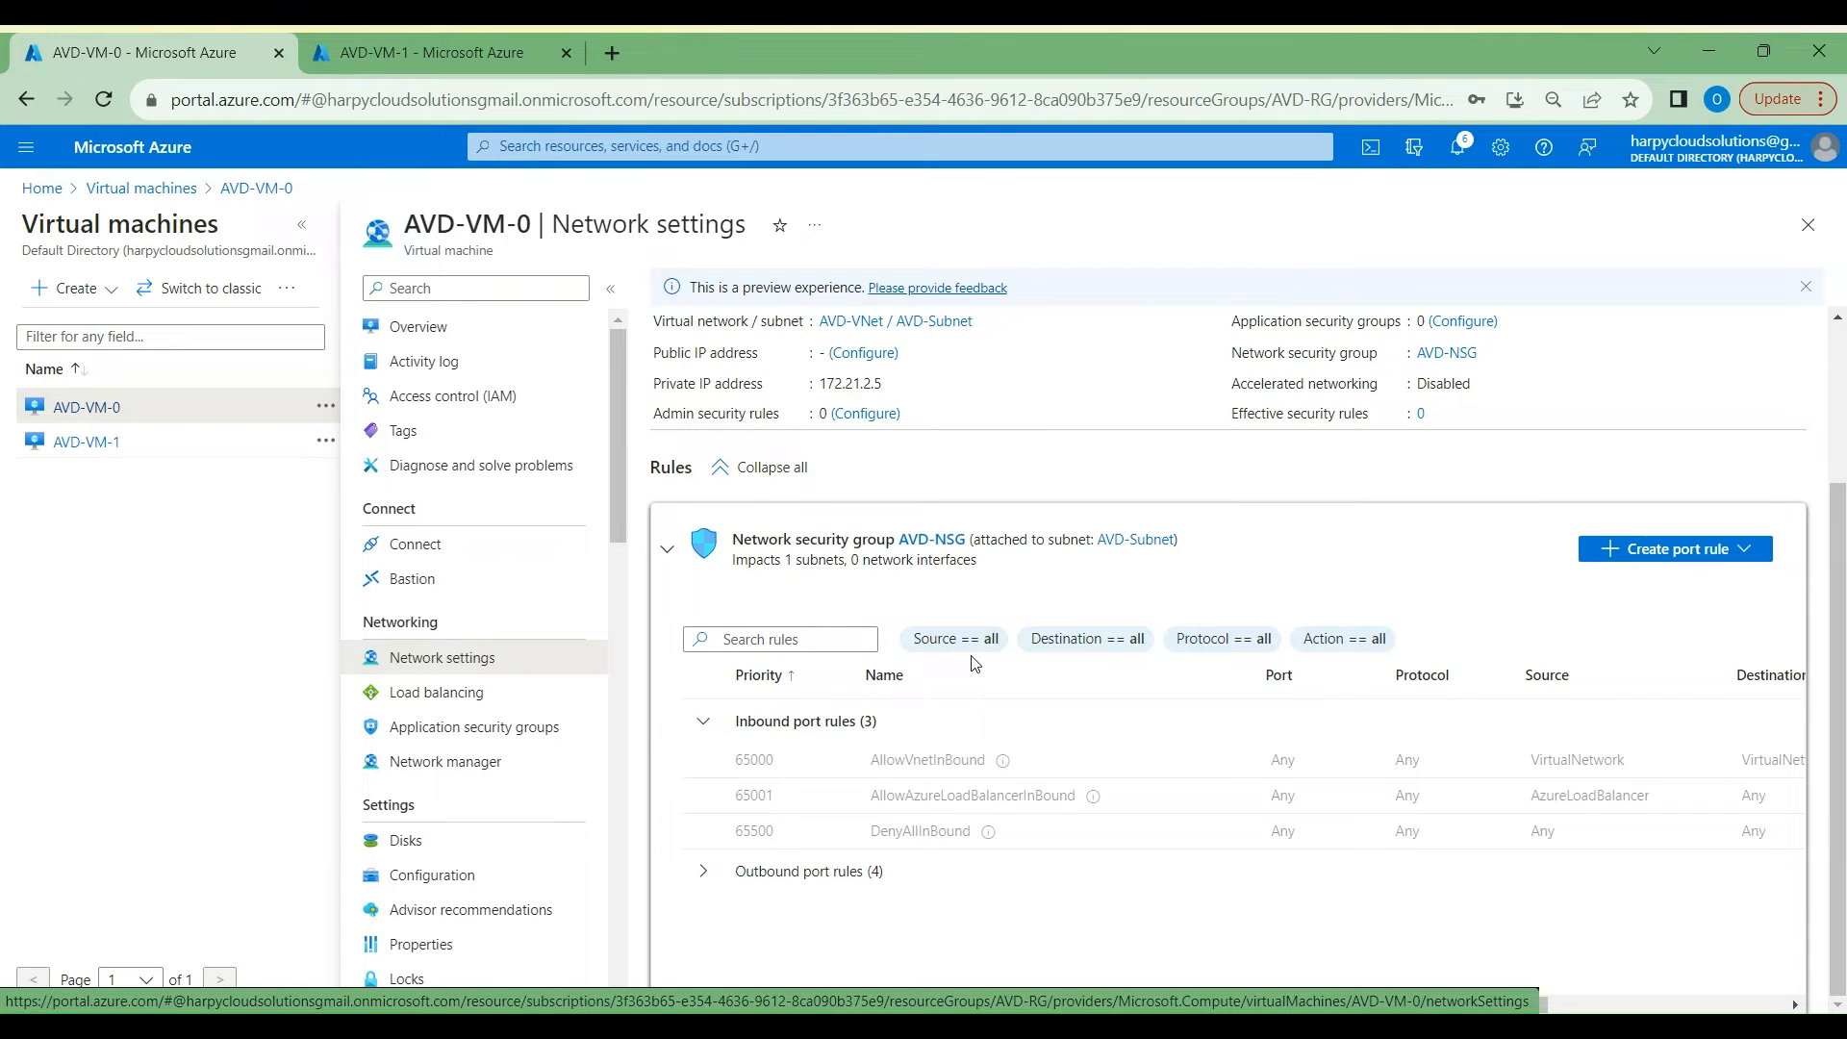
Step: Examine the outbound port rules applied to AVD-VM-0 and restart the virtual machine
left_click(728, 883)
scroll(878, 871, "down", 1)
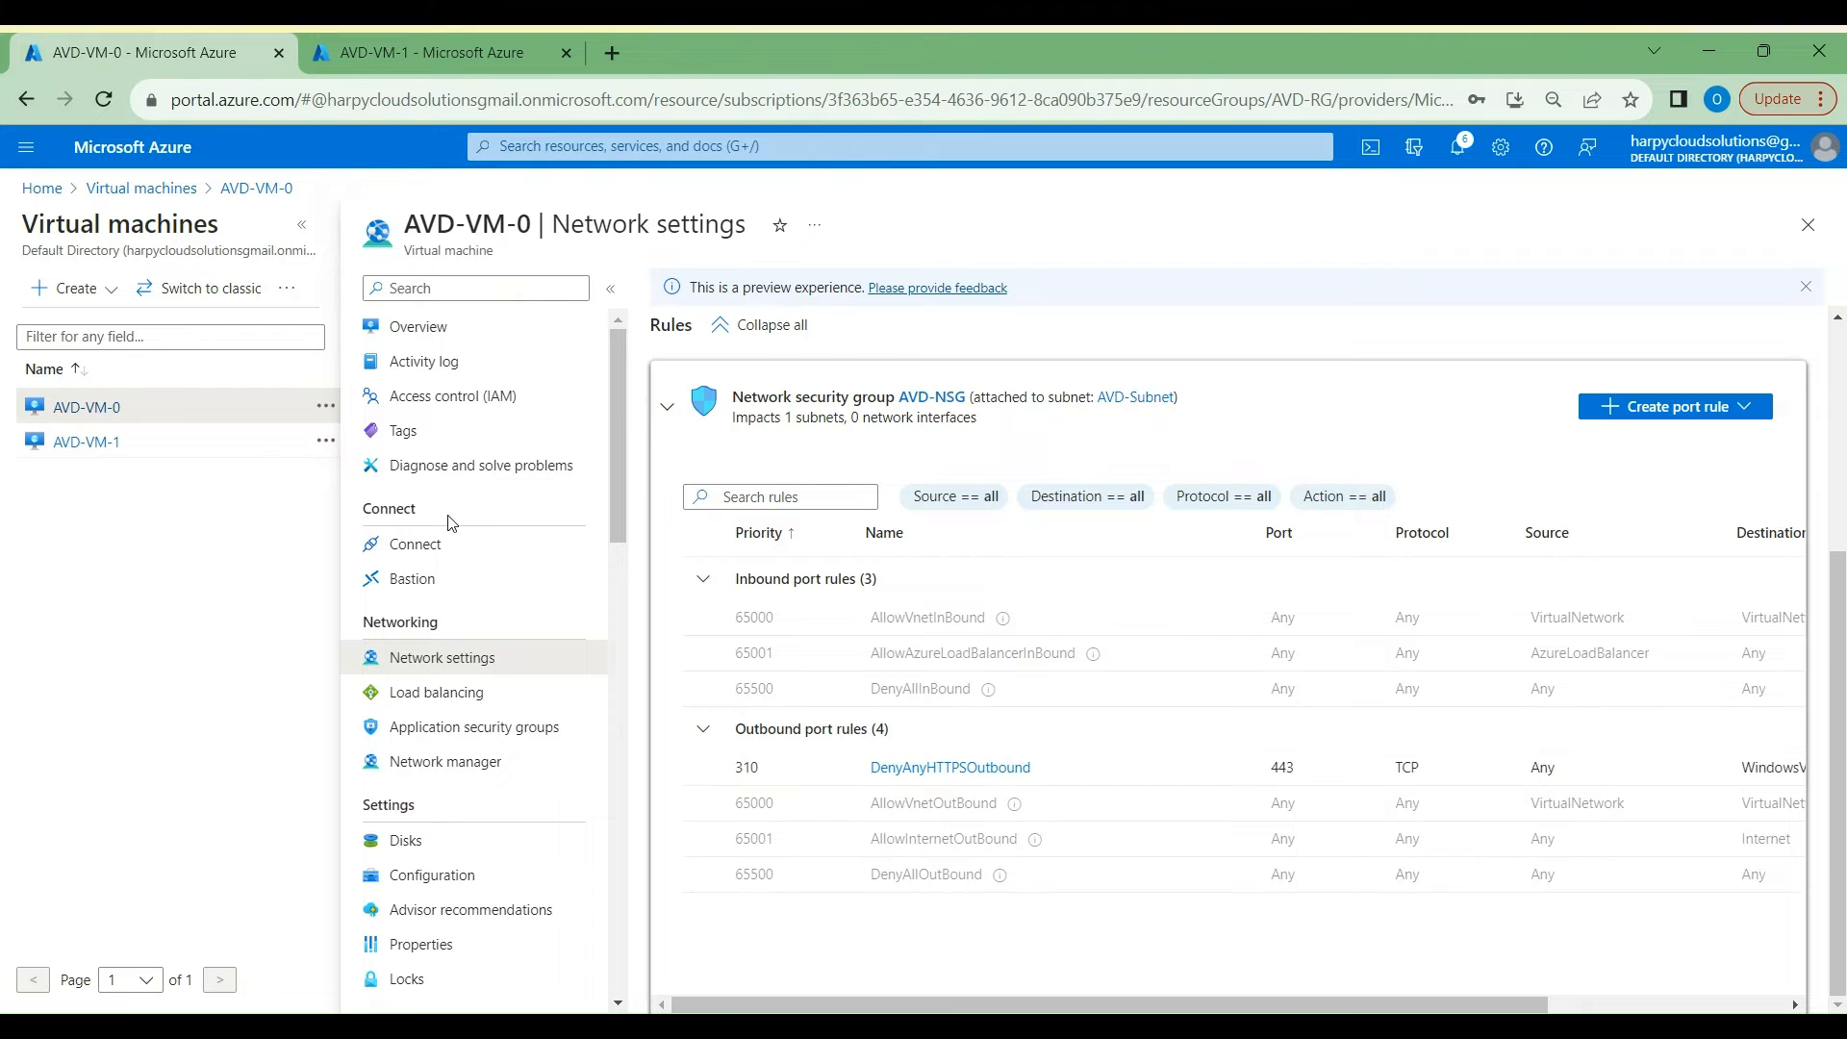
left_click(420, 327)
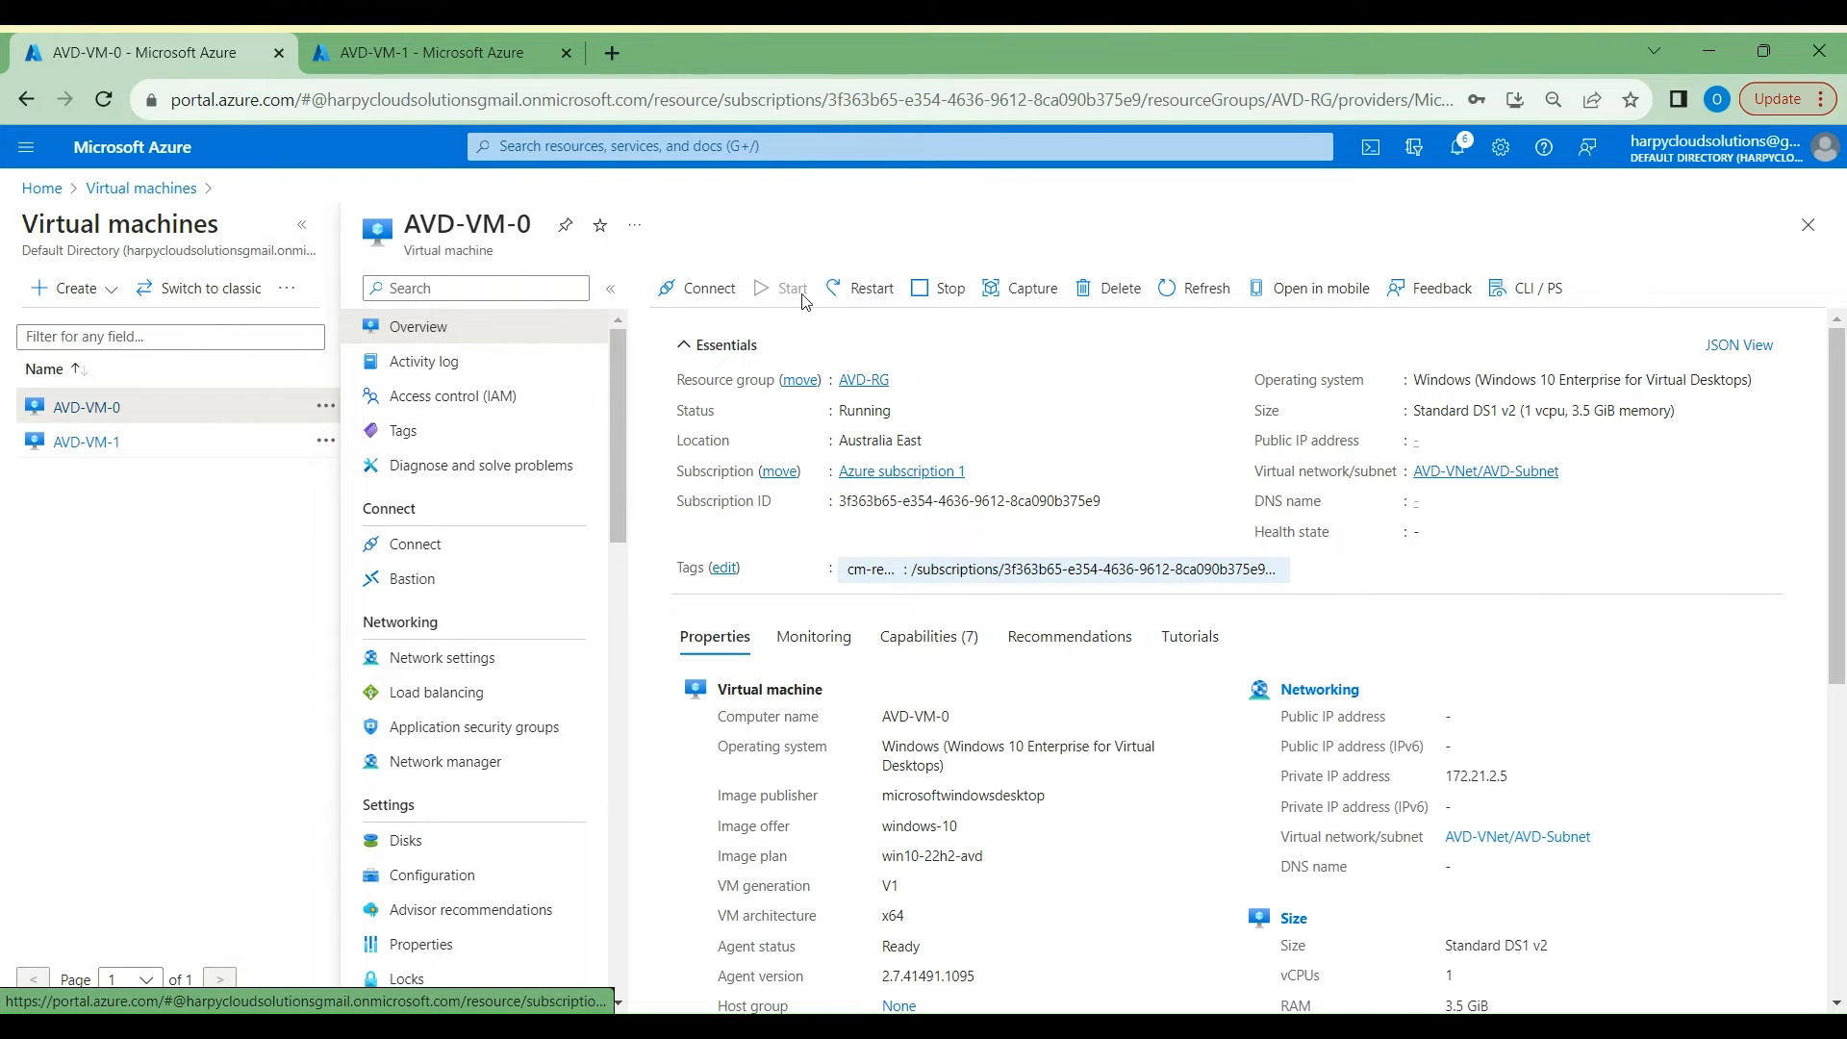
left_click(859, 288)
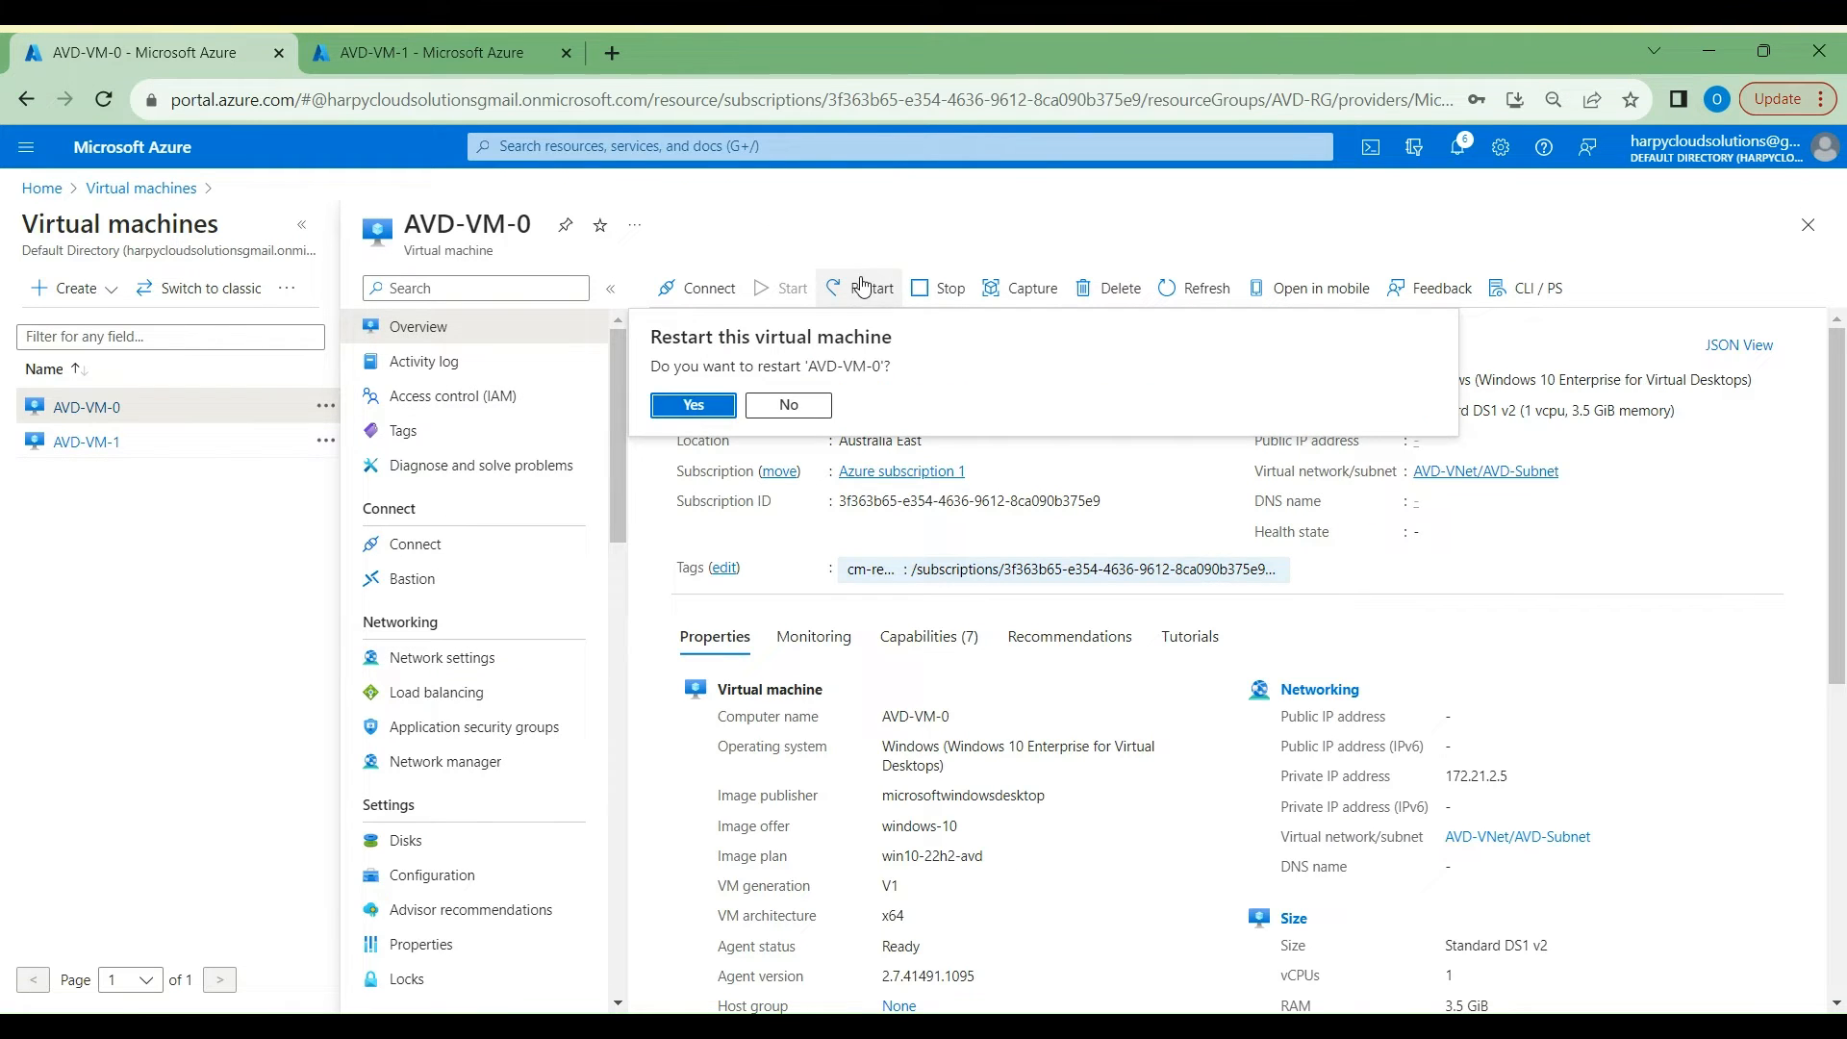
left_click(670, 406)
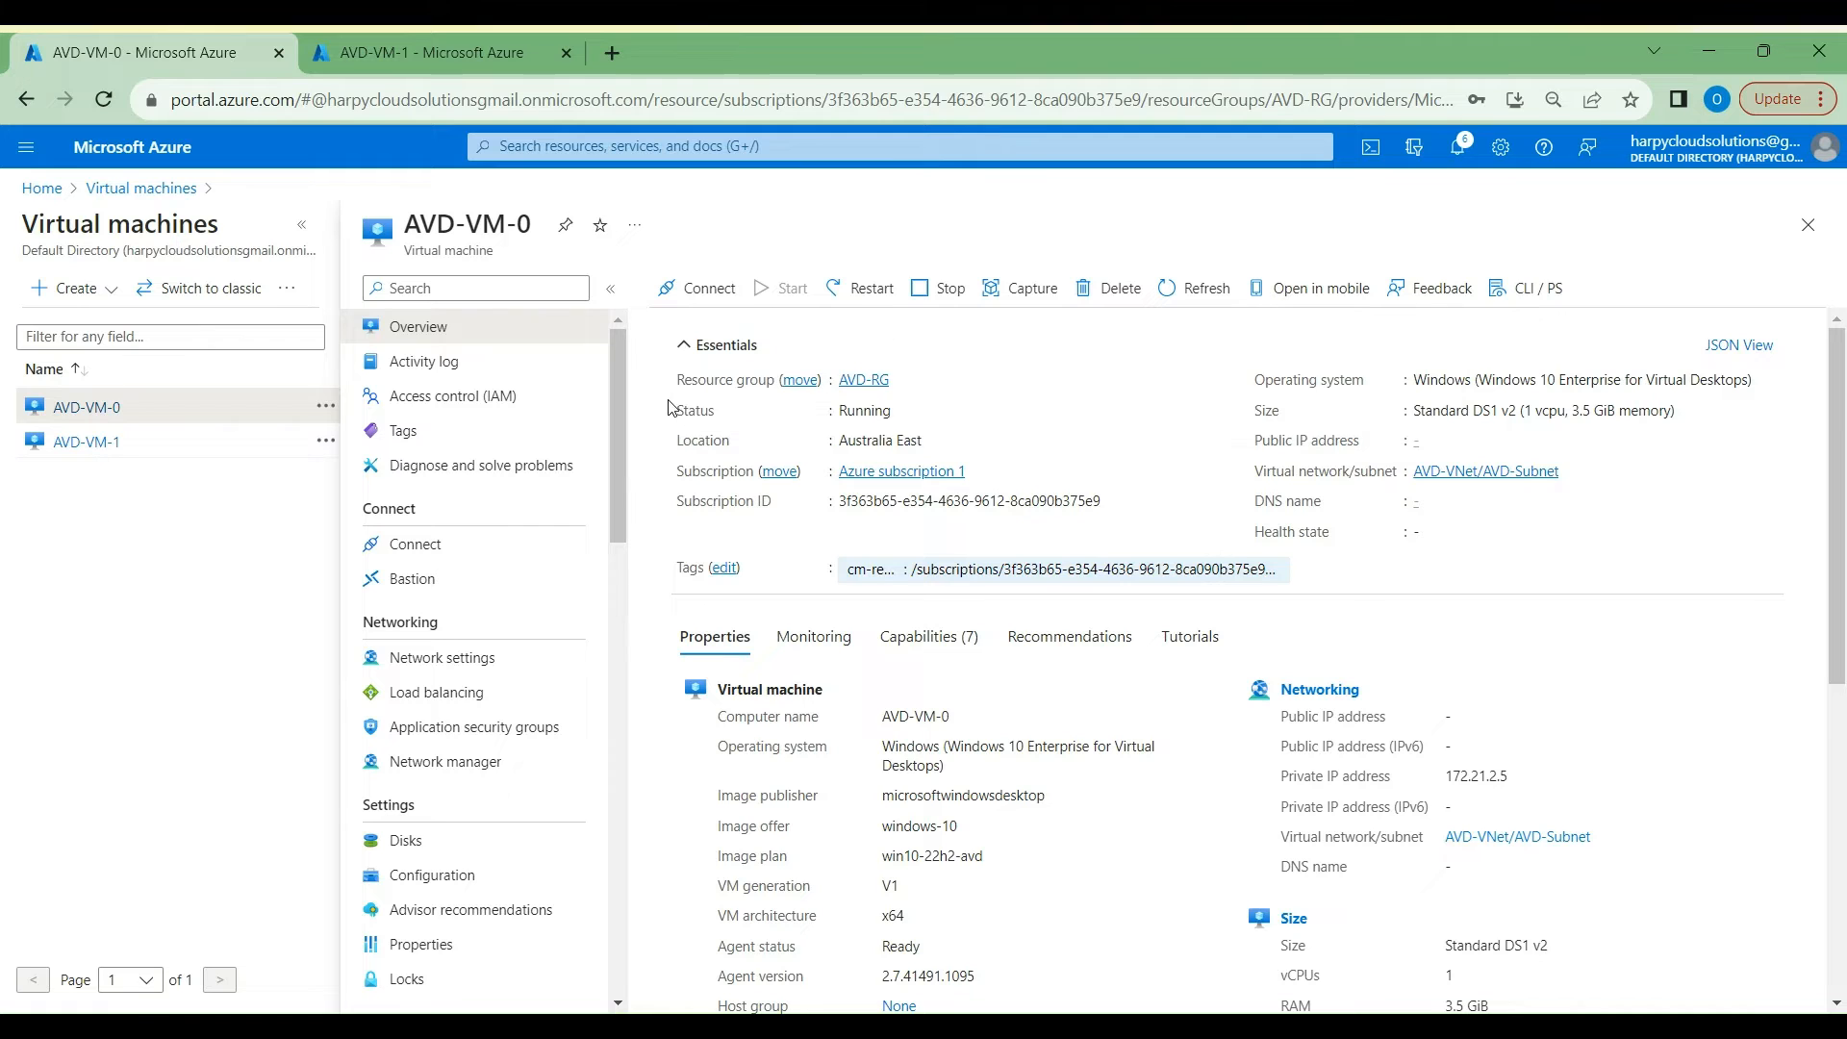
Step: Restart virtual machine AVD-VM-1
left_click(89, 444)
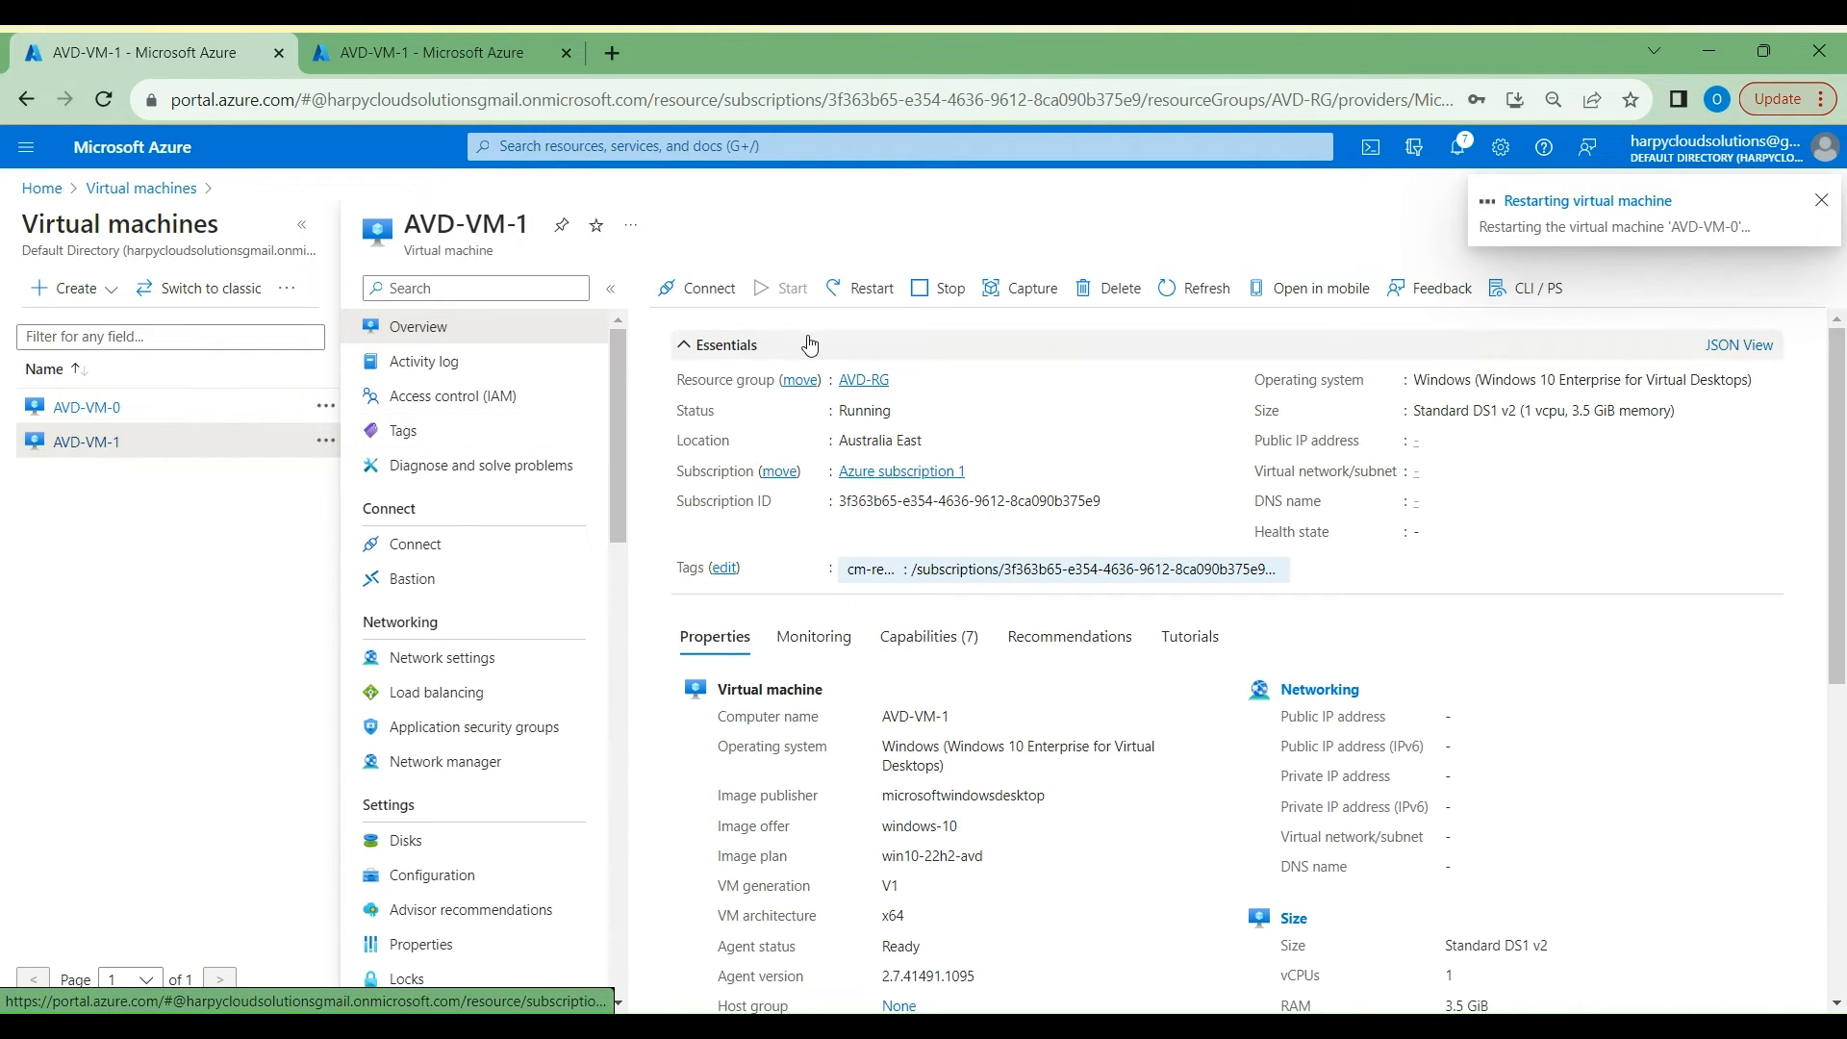
left_click(864, 288)
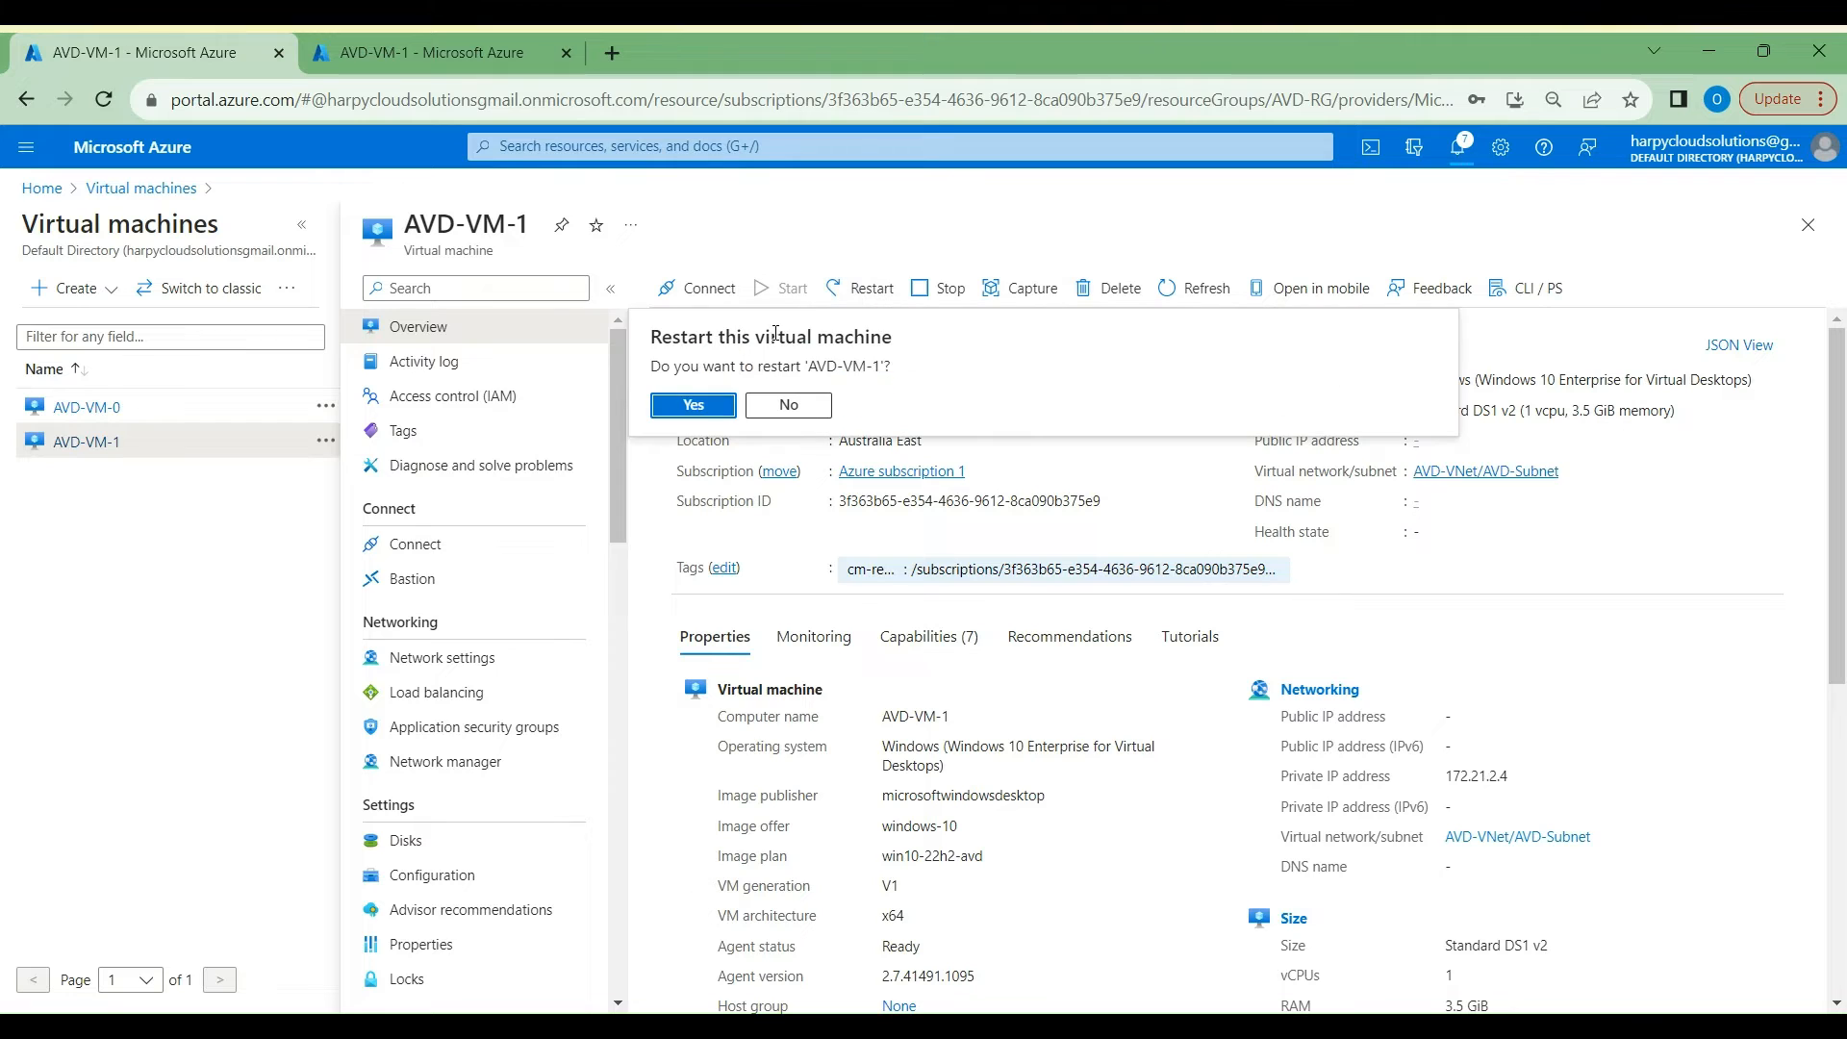
left_click(686, 411)
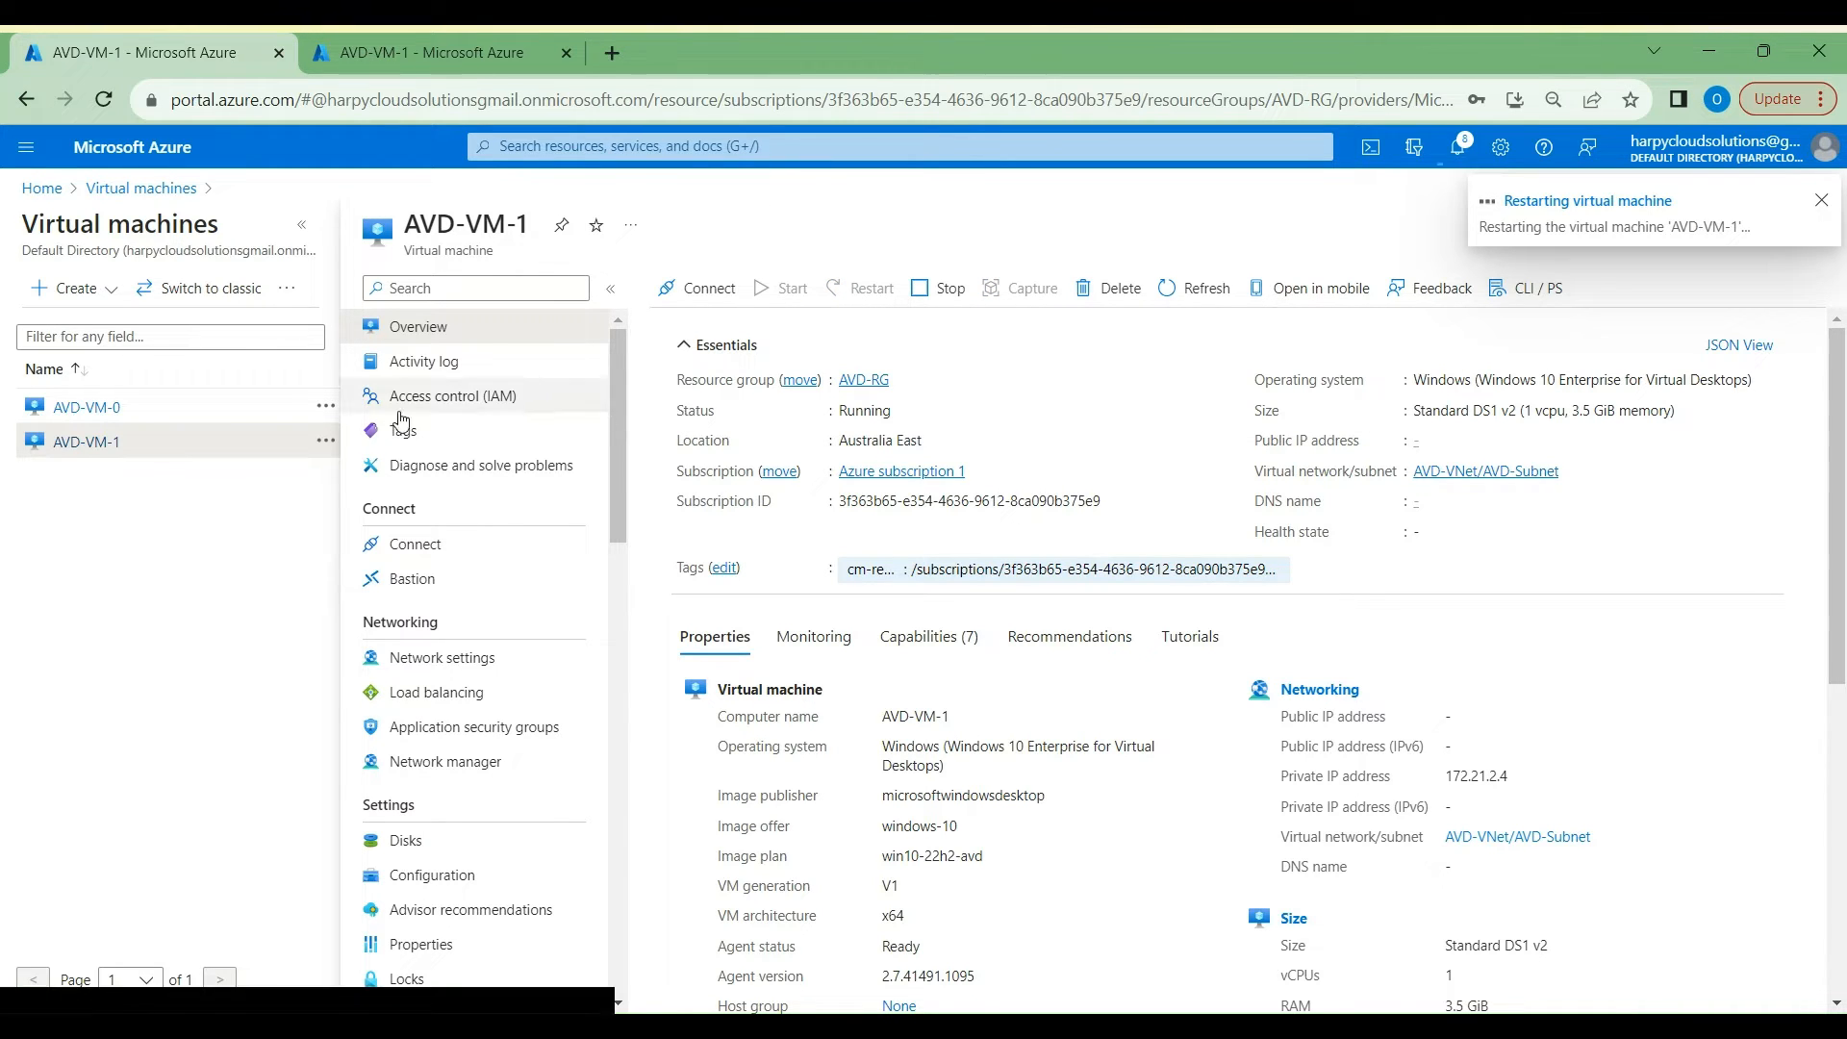
Step: Refresh the AVD-VM-0 overview and check the notifications for the restart progress
left_click(96, 410)
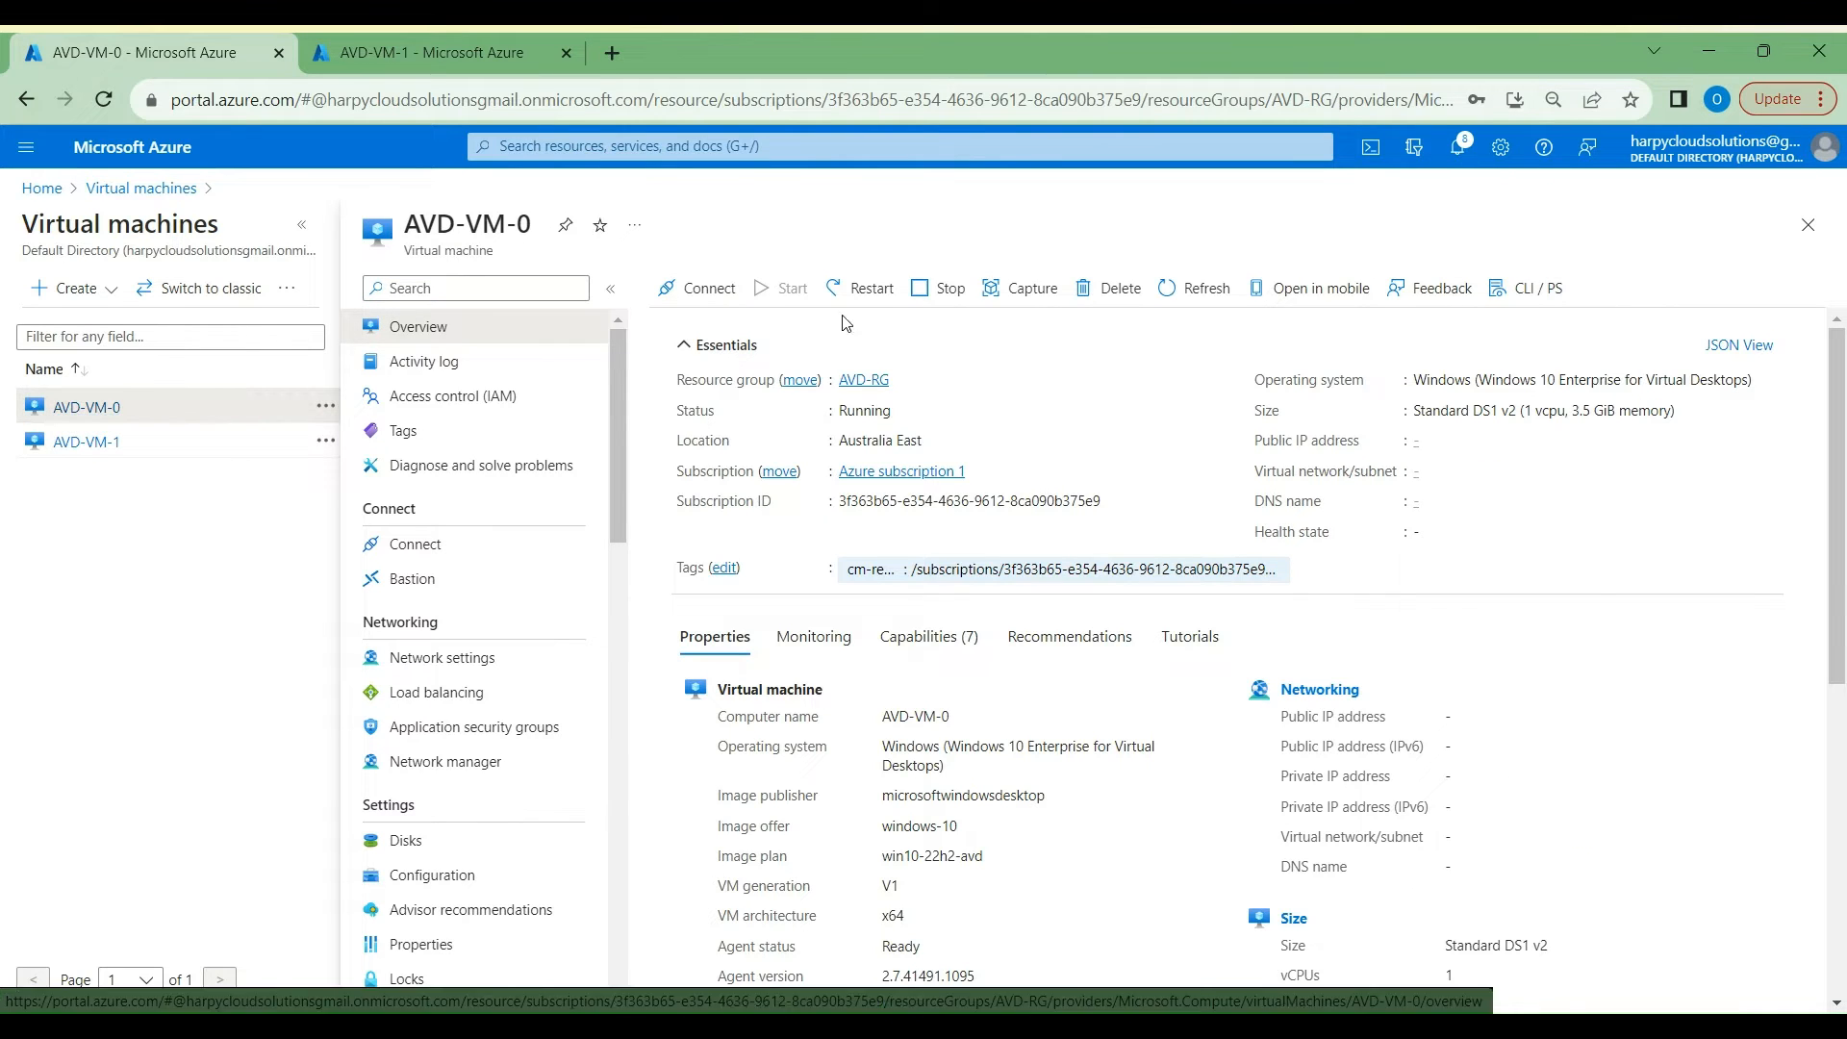
left_click(1183, 290)
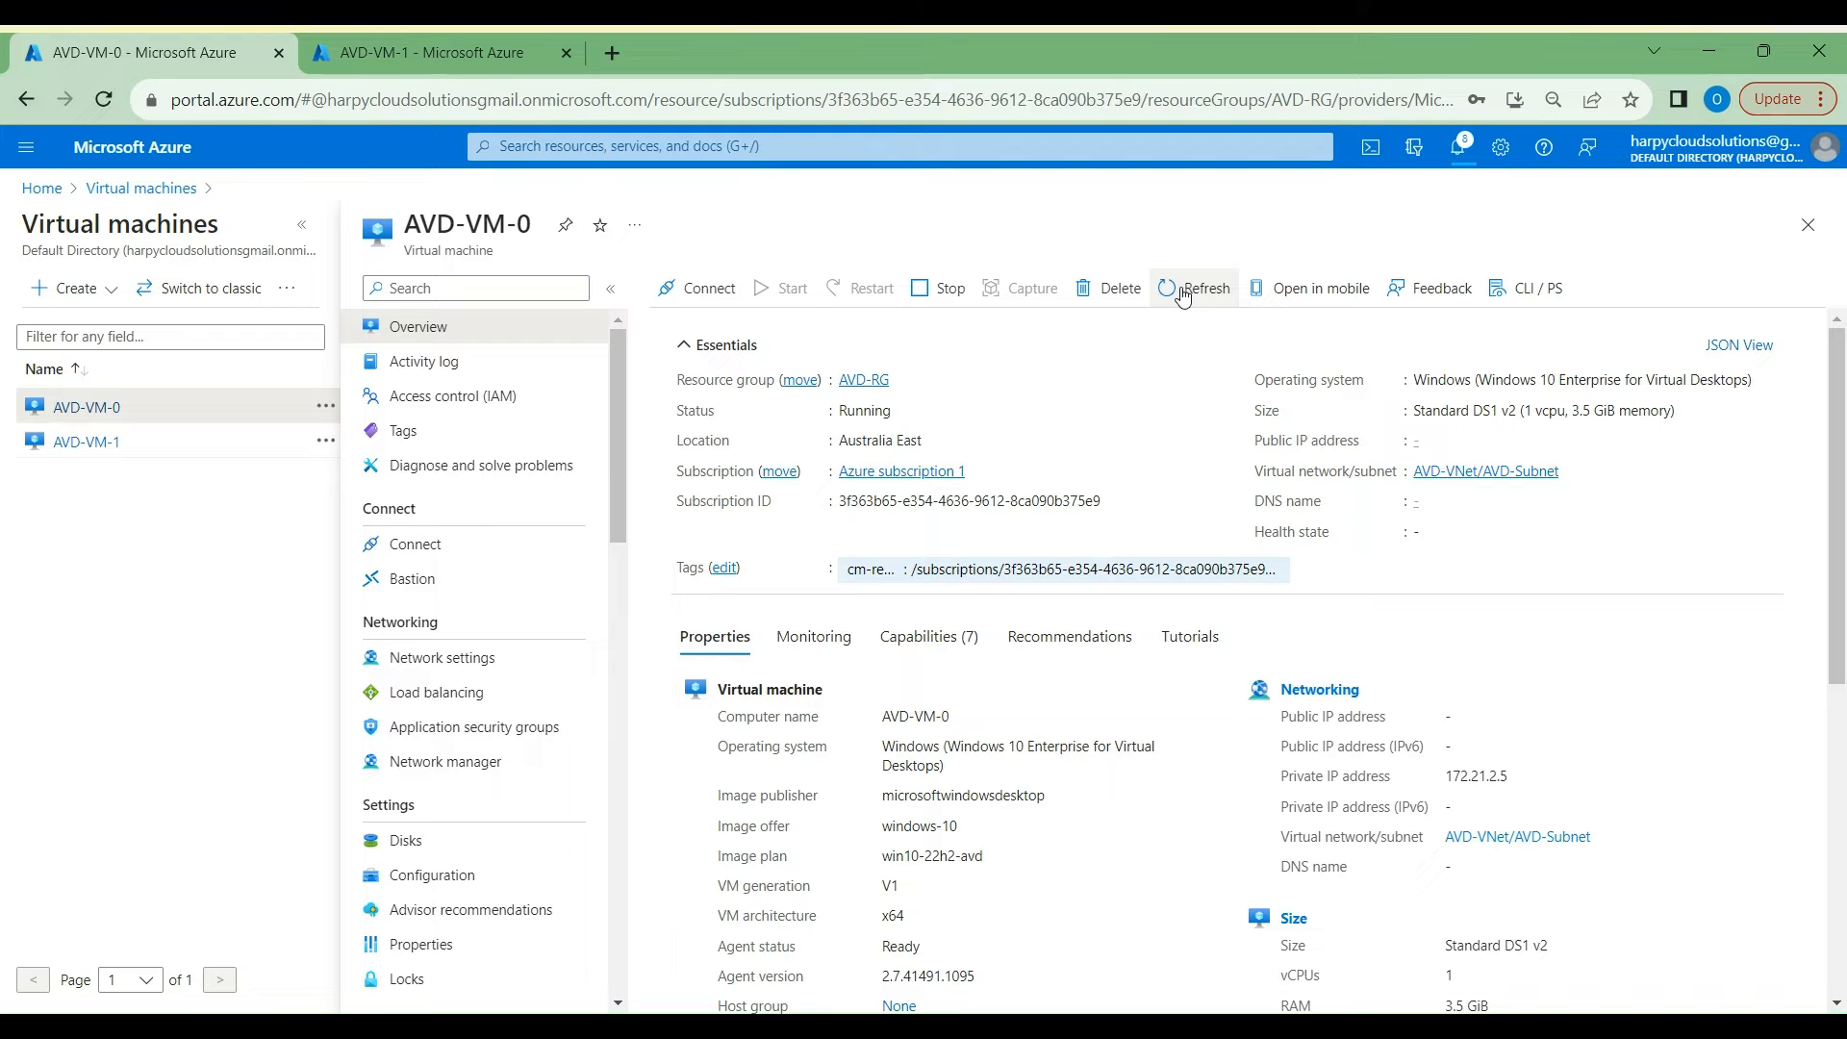
left_click(1458, 149)
left_click(1458, 154)
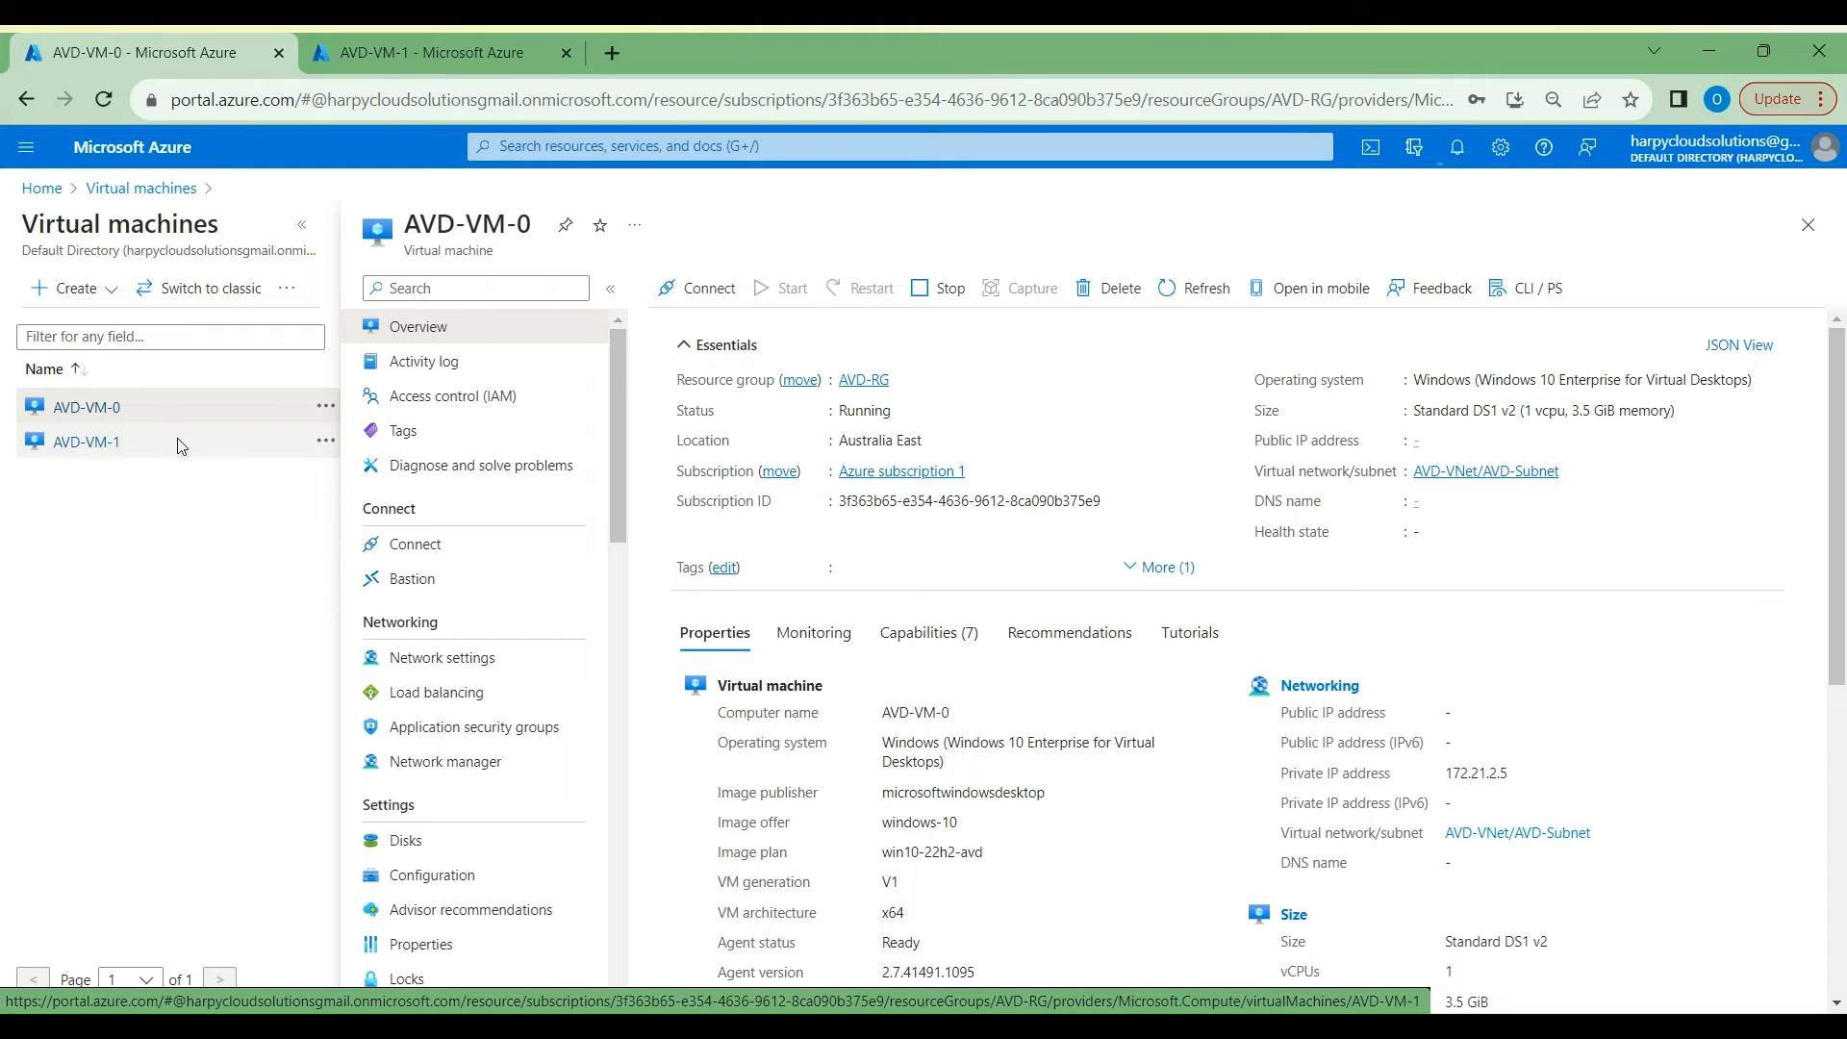
Step: Open the AVD-Hostpool host pool in Azure Virtual Desktop and refresh its overview to recheck whether the session hosts can connect
left_click(55, 190)
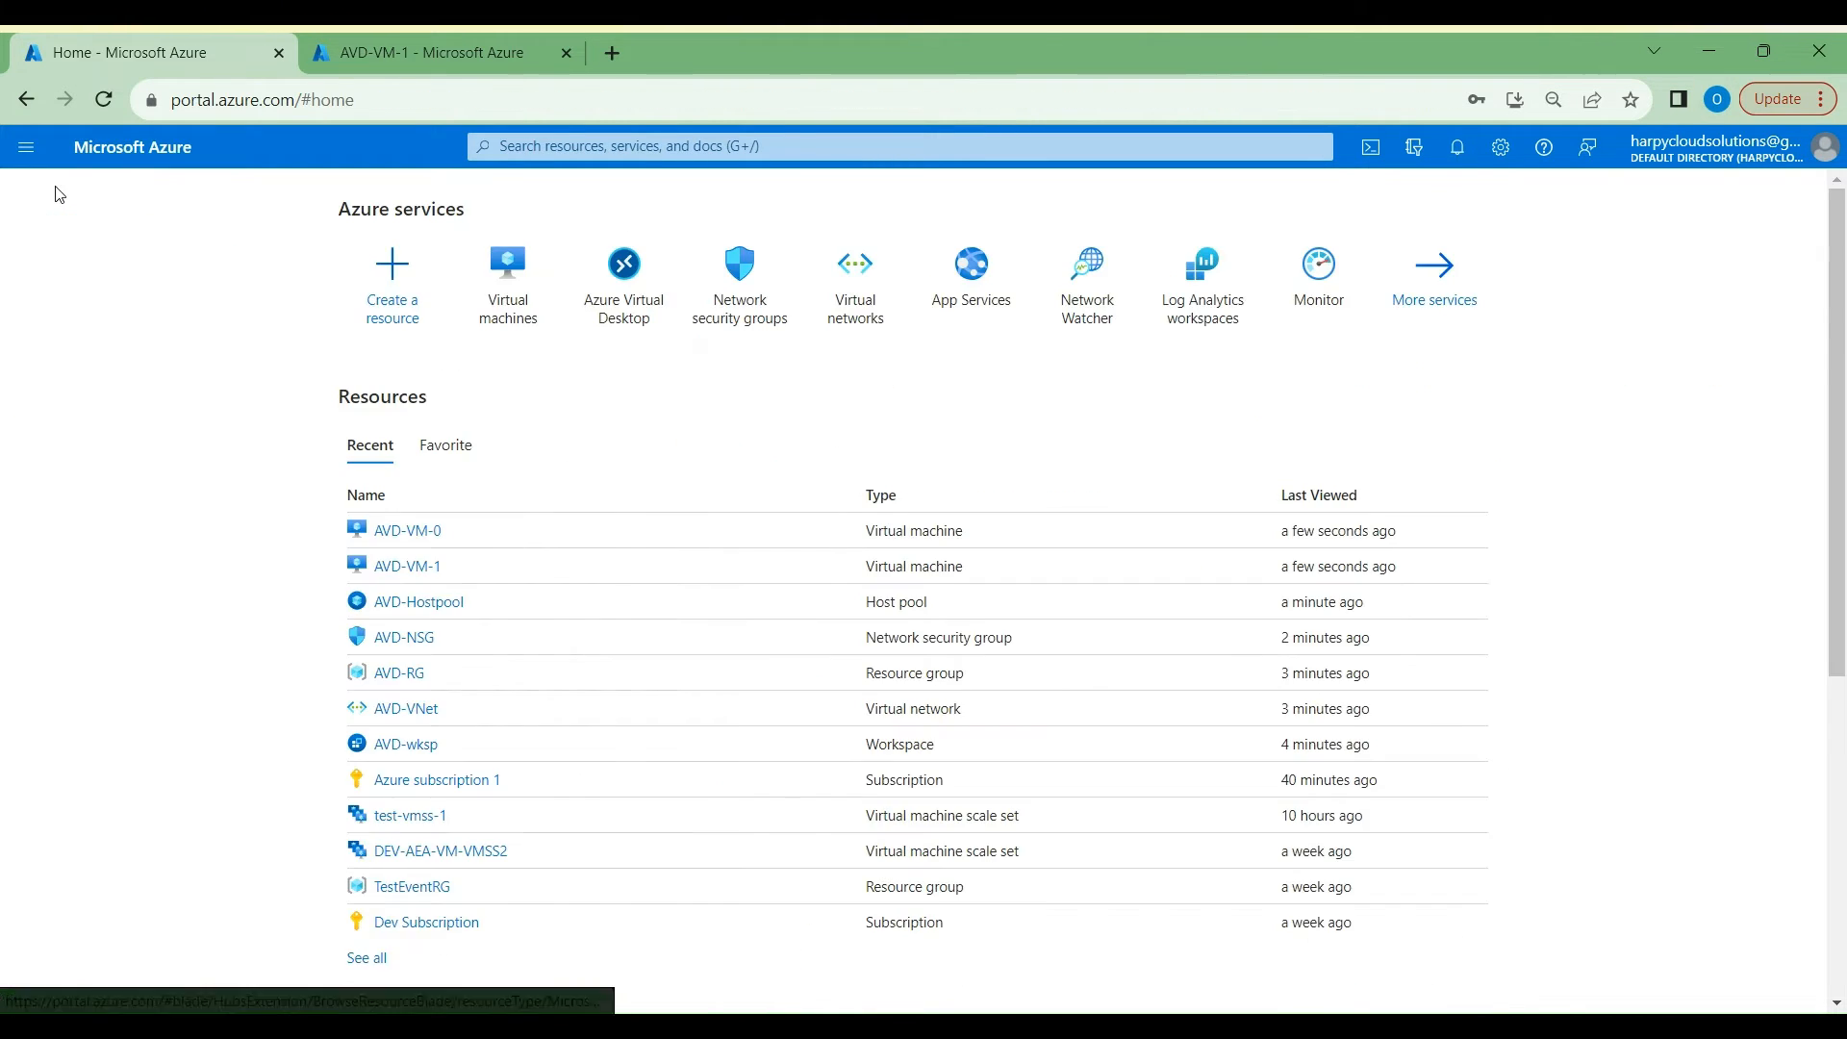
left_click(635, 300)
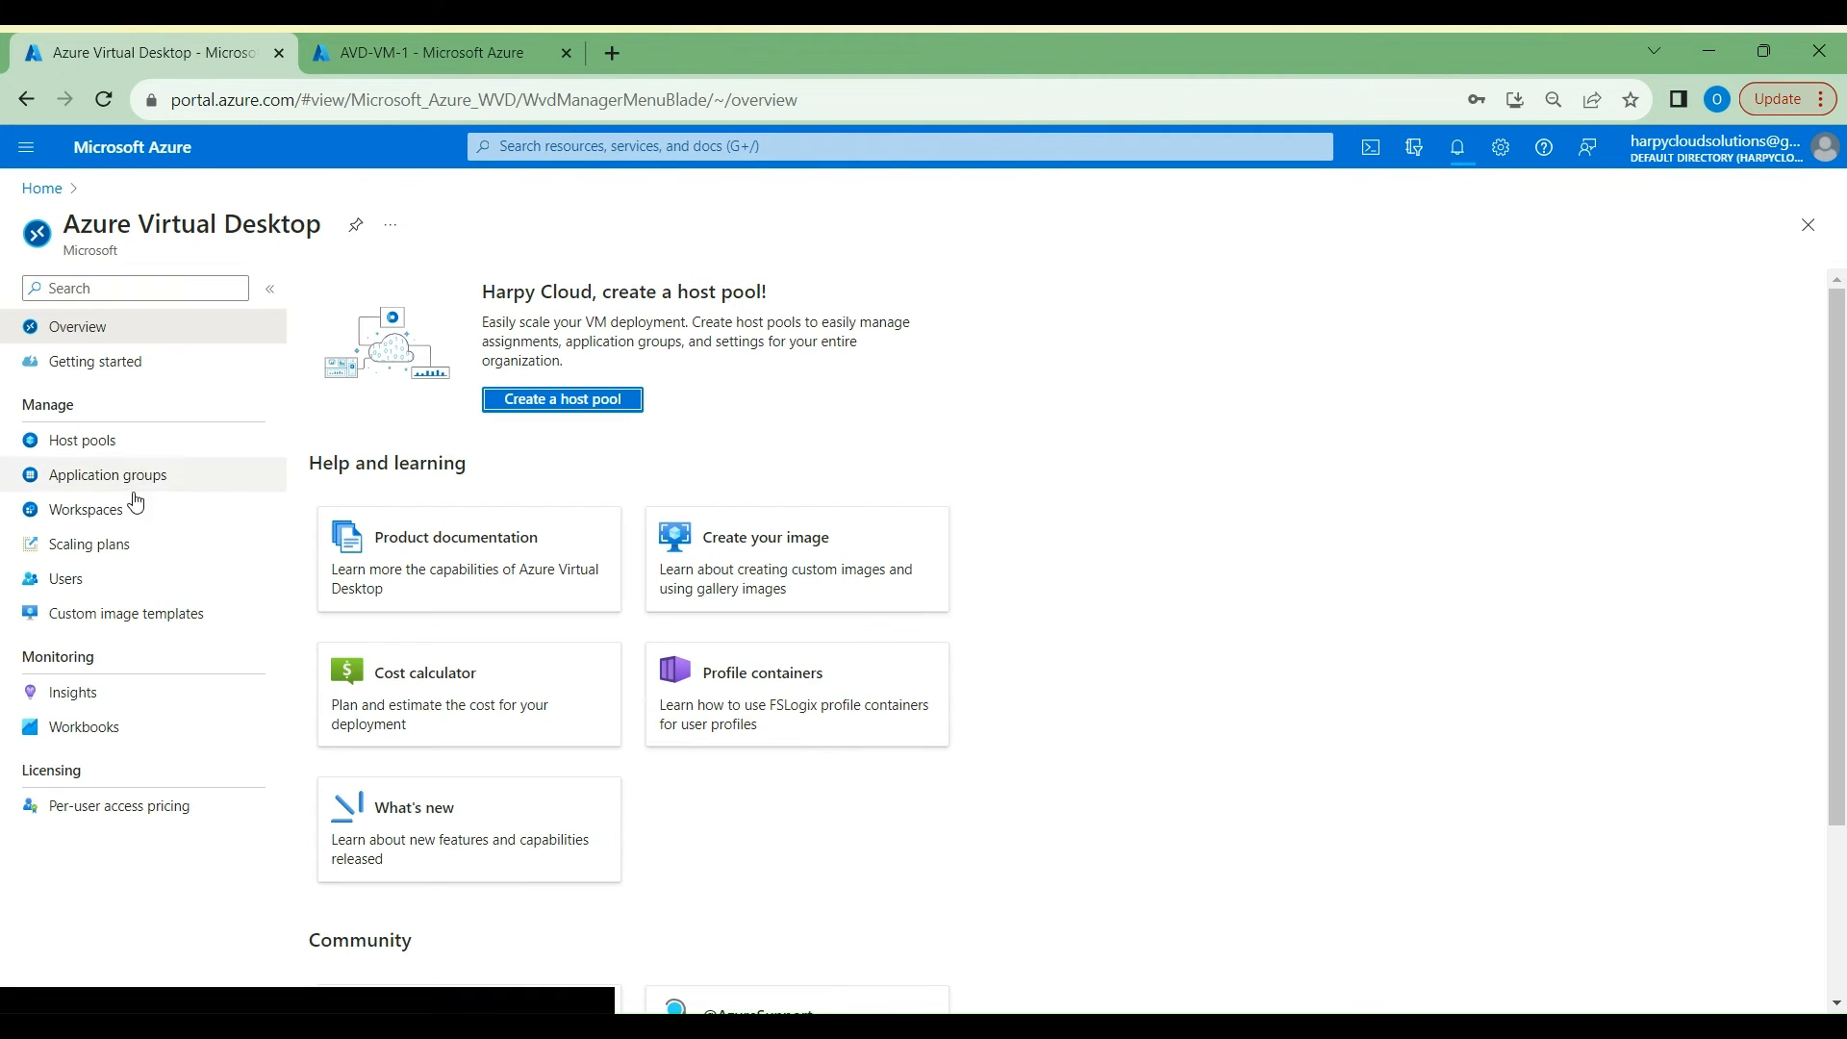
left_click(96, 445)
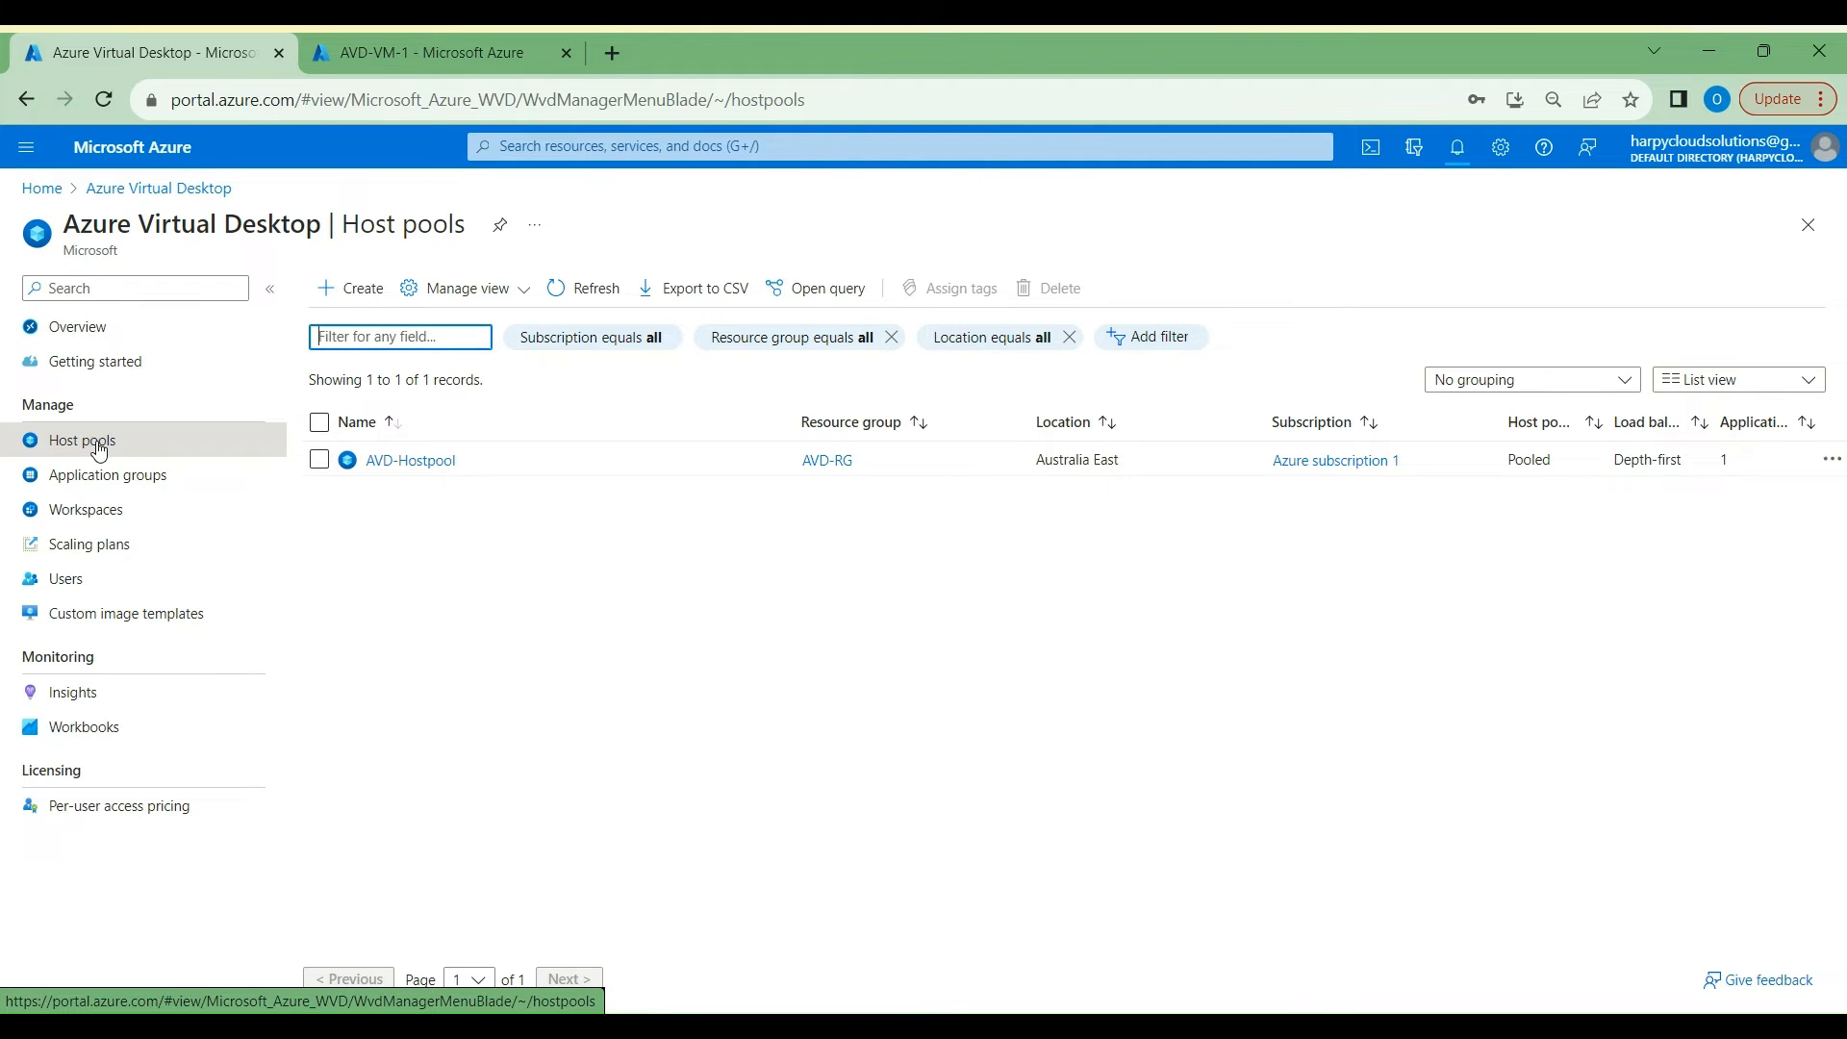
left_click(429, 461)
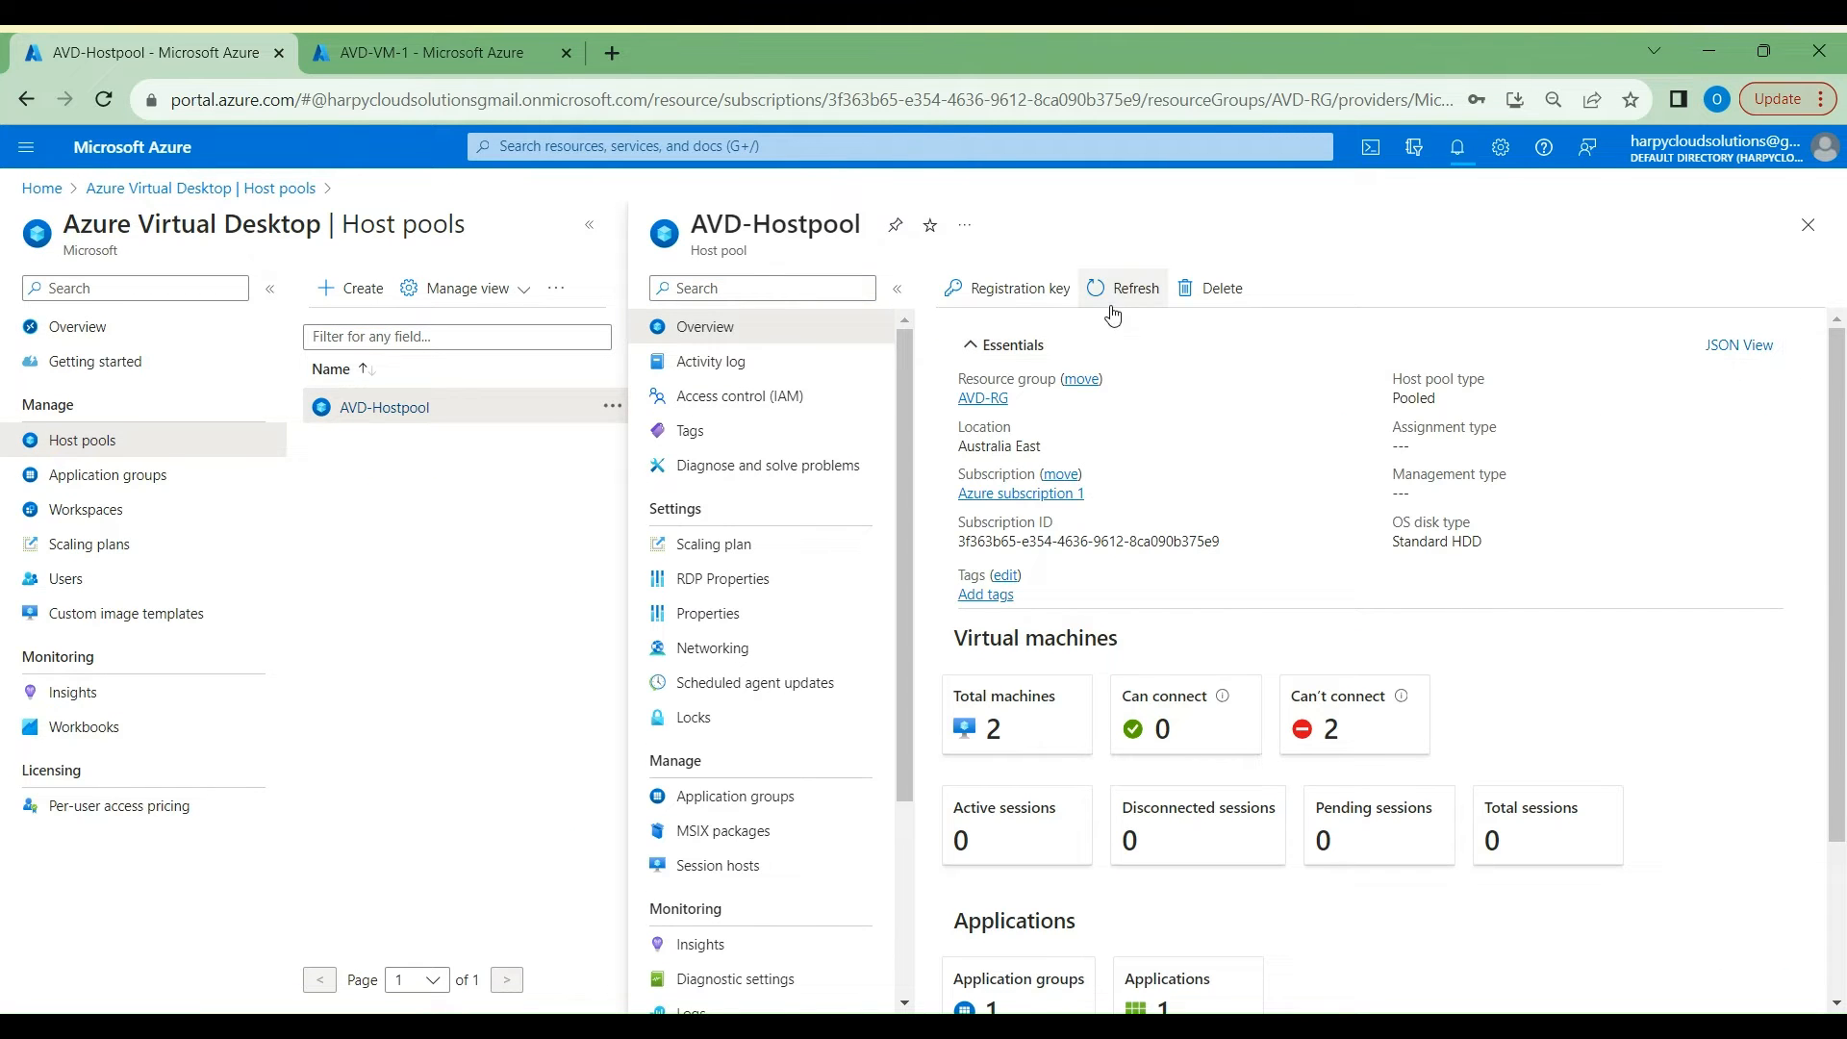
left_click(1121, 292)
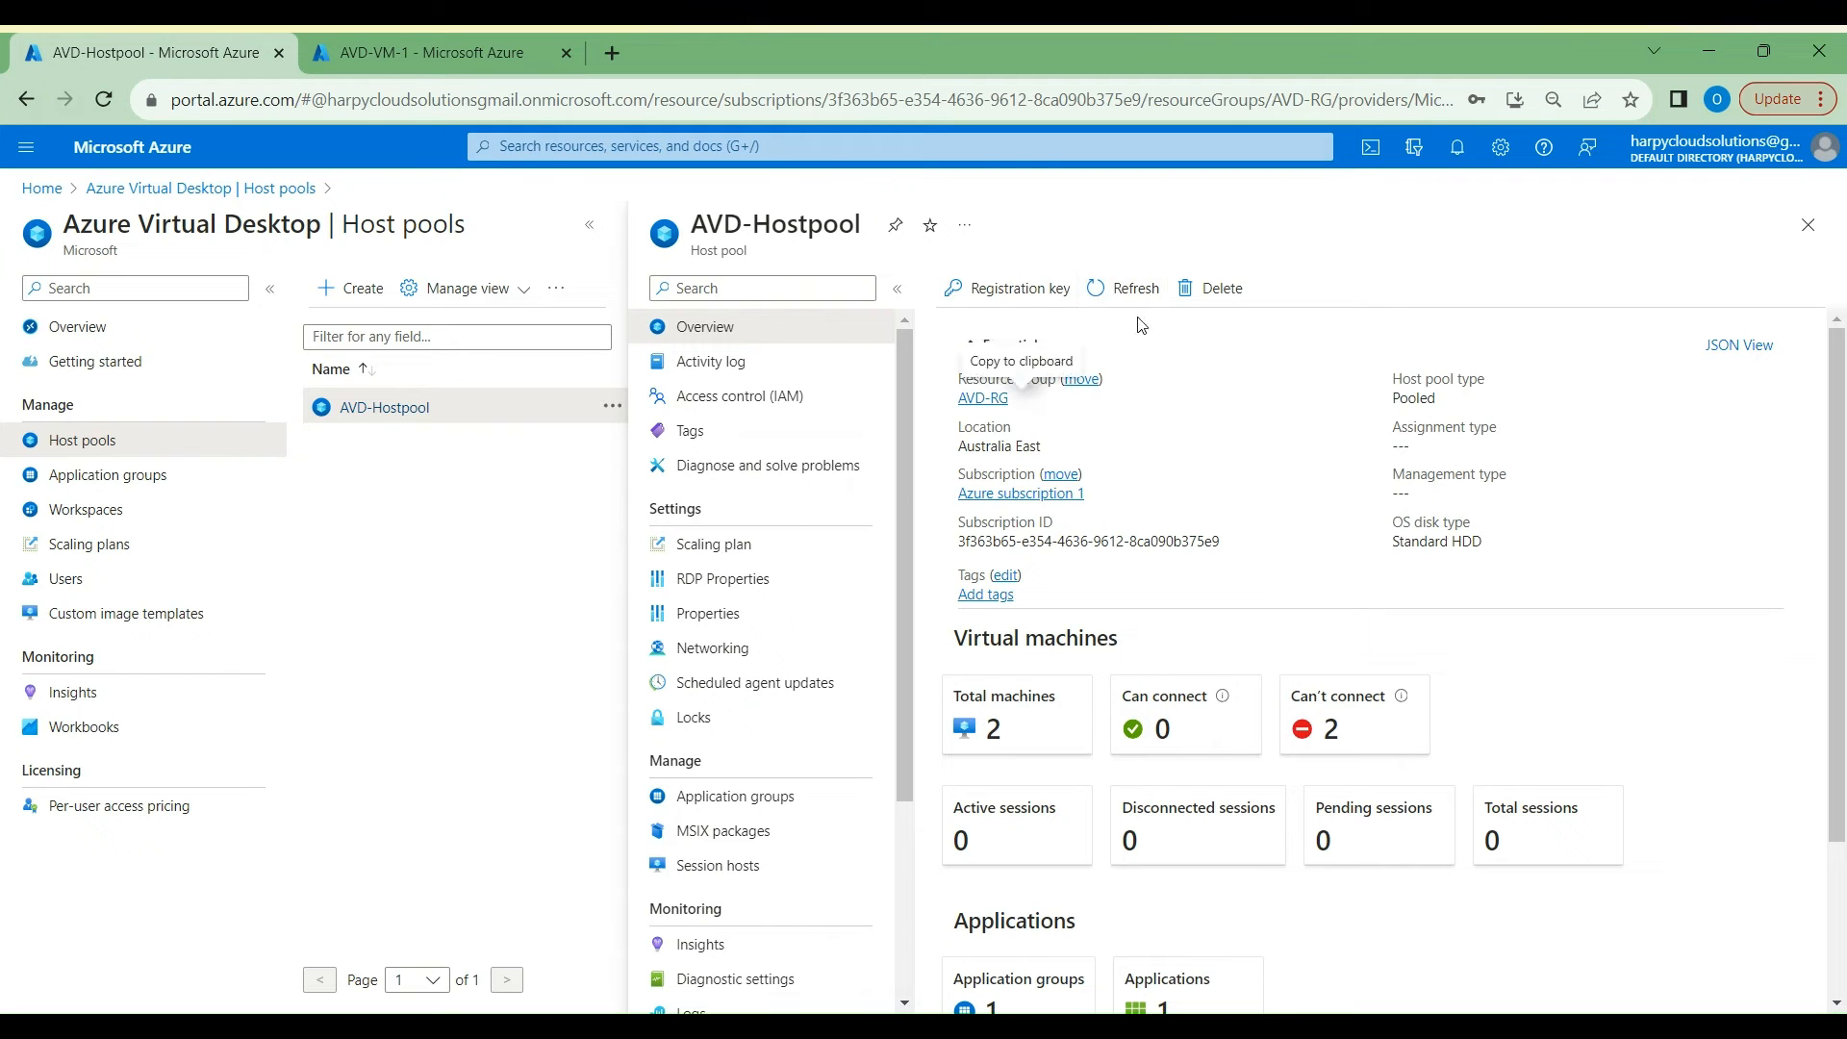
left_click(1133, 295)
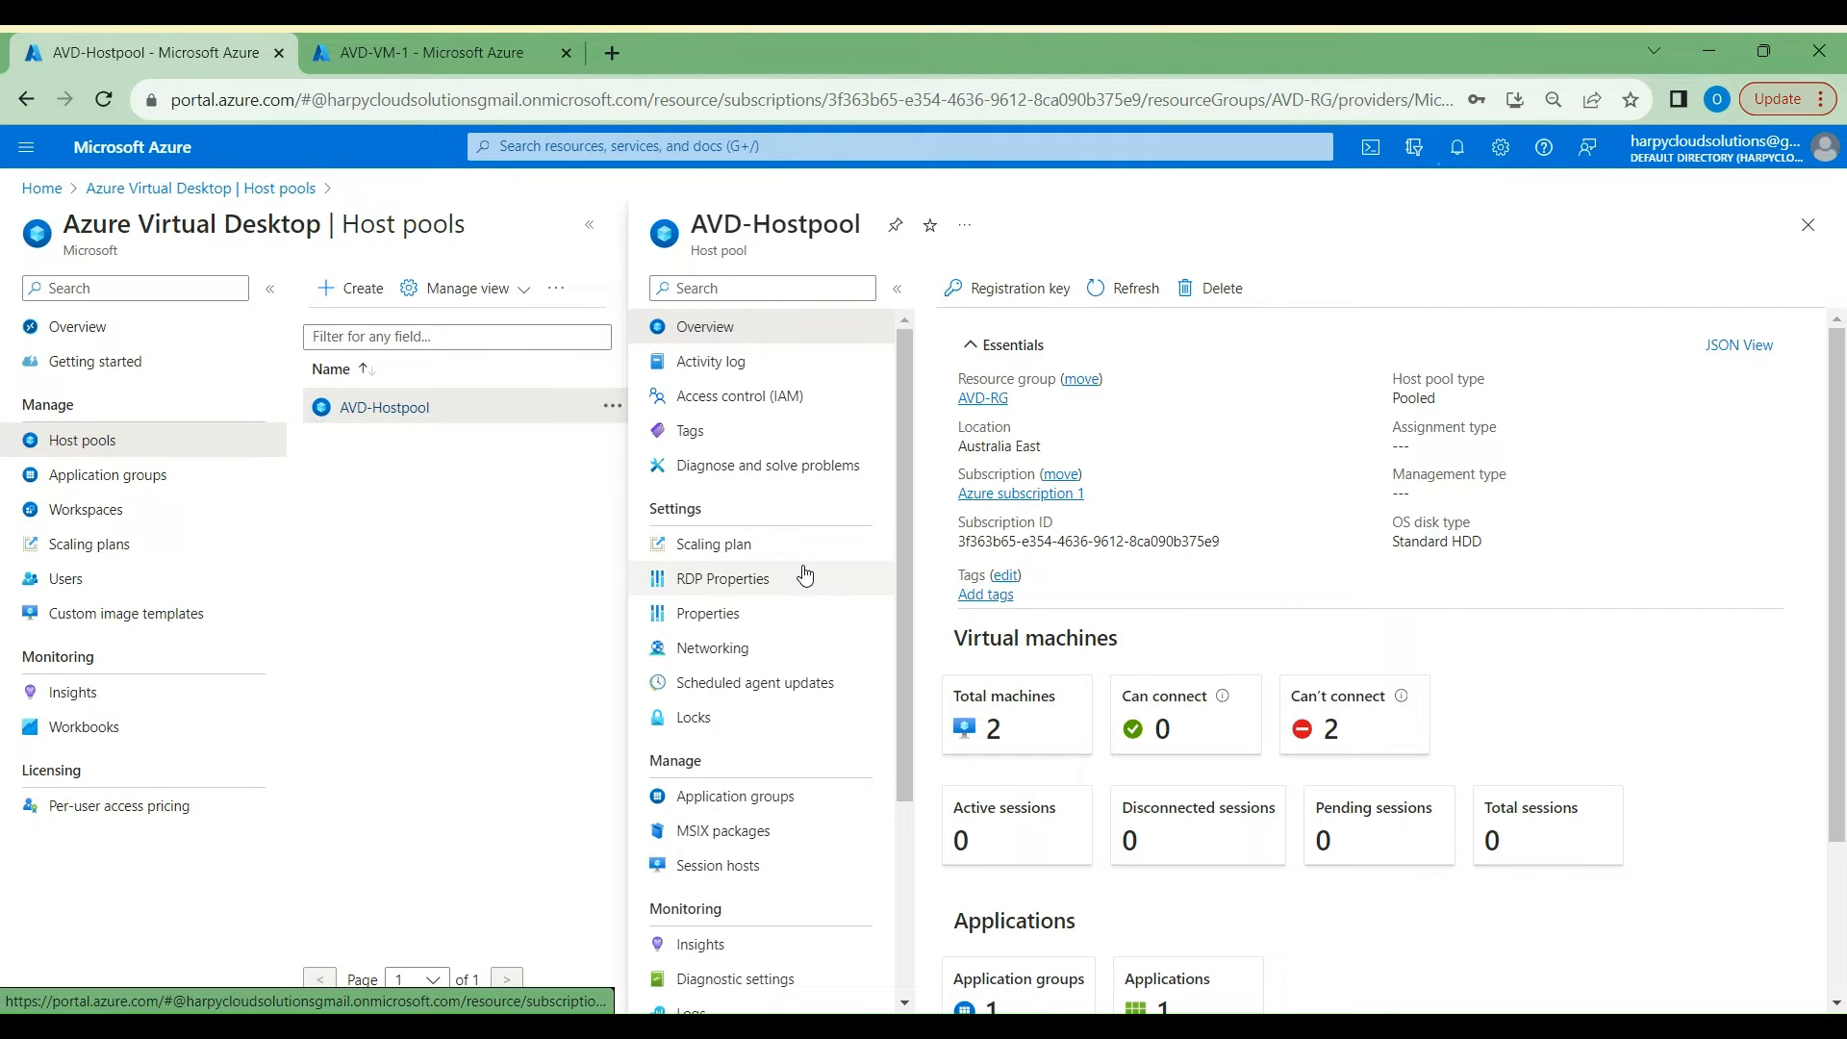
Step: Set AVD-Hostpool to disable public access and use private access, save the change, and refresh the host pool overview
left_click(743, 664)
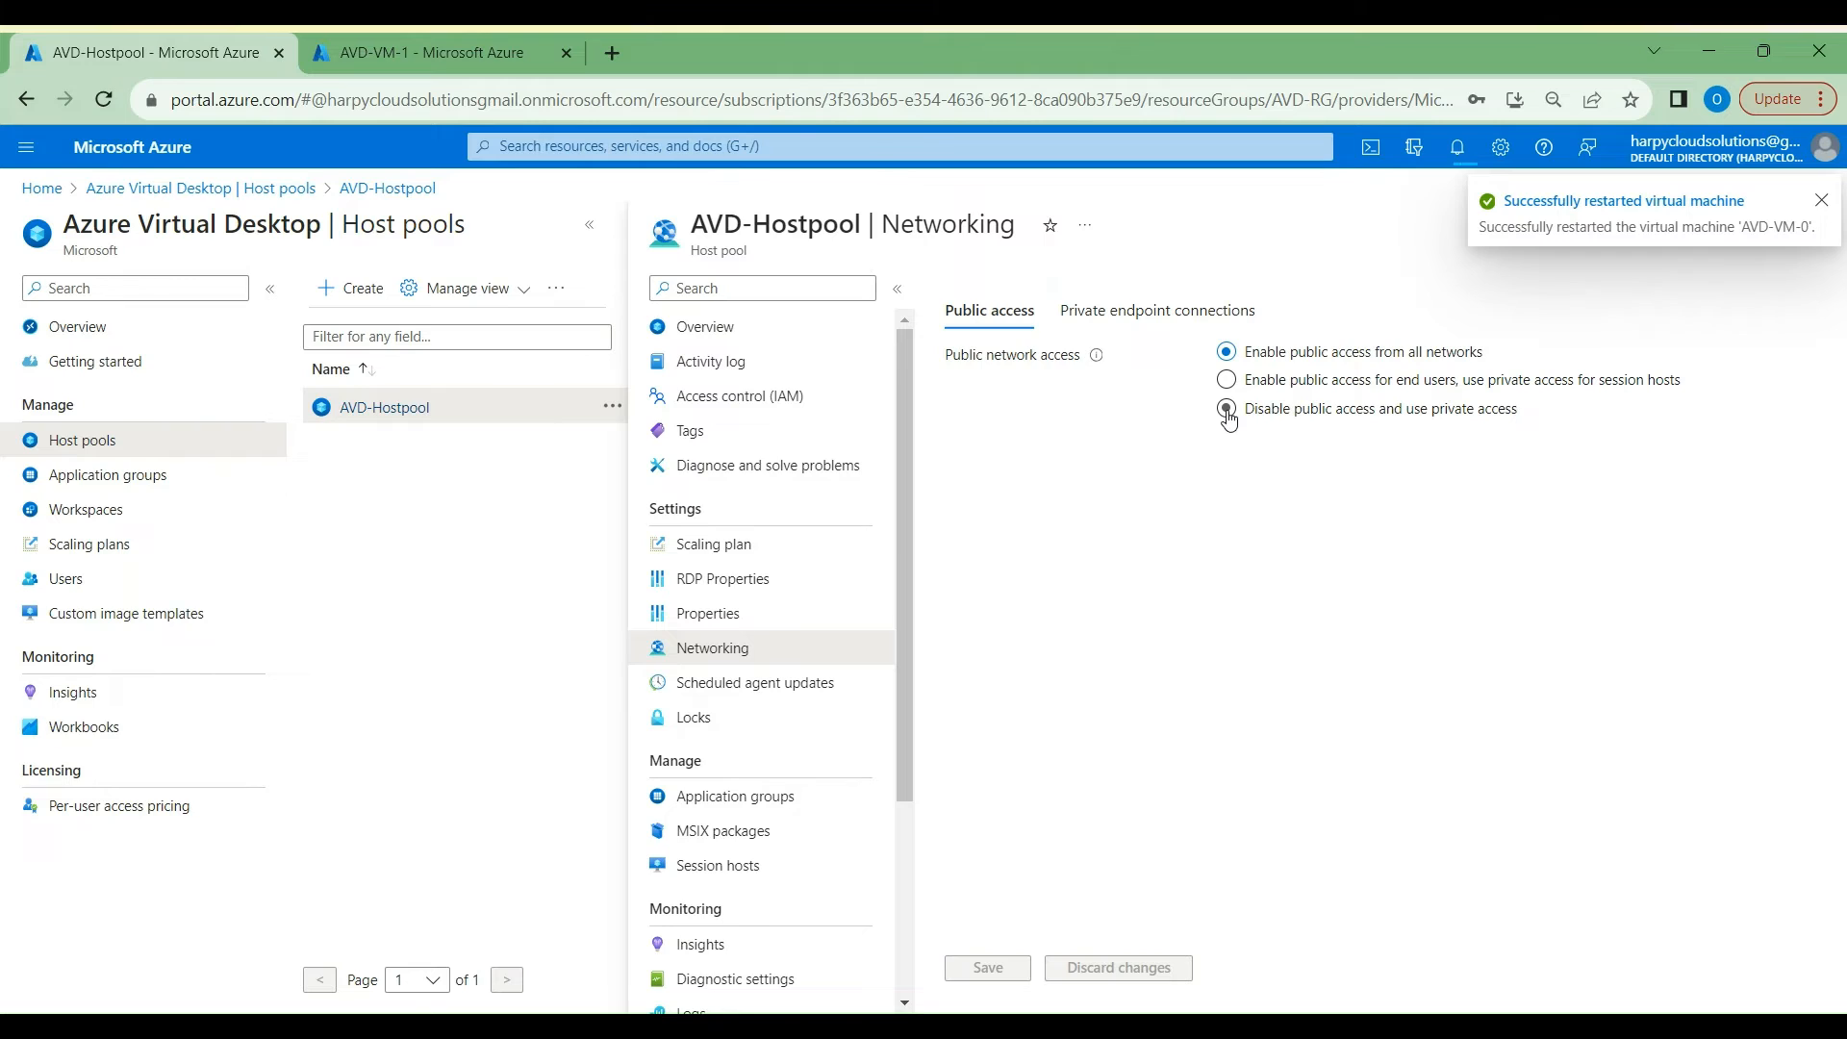
left_click(1226, 410)
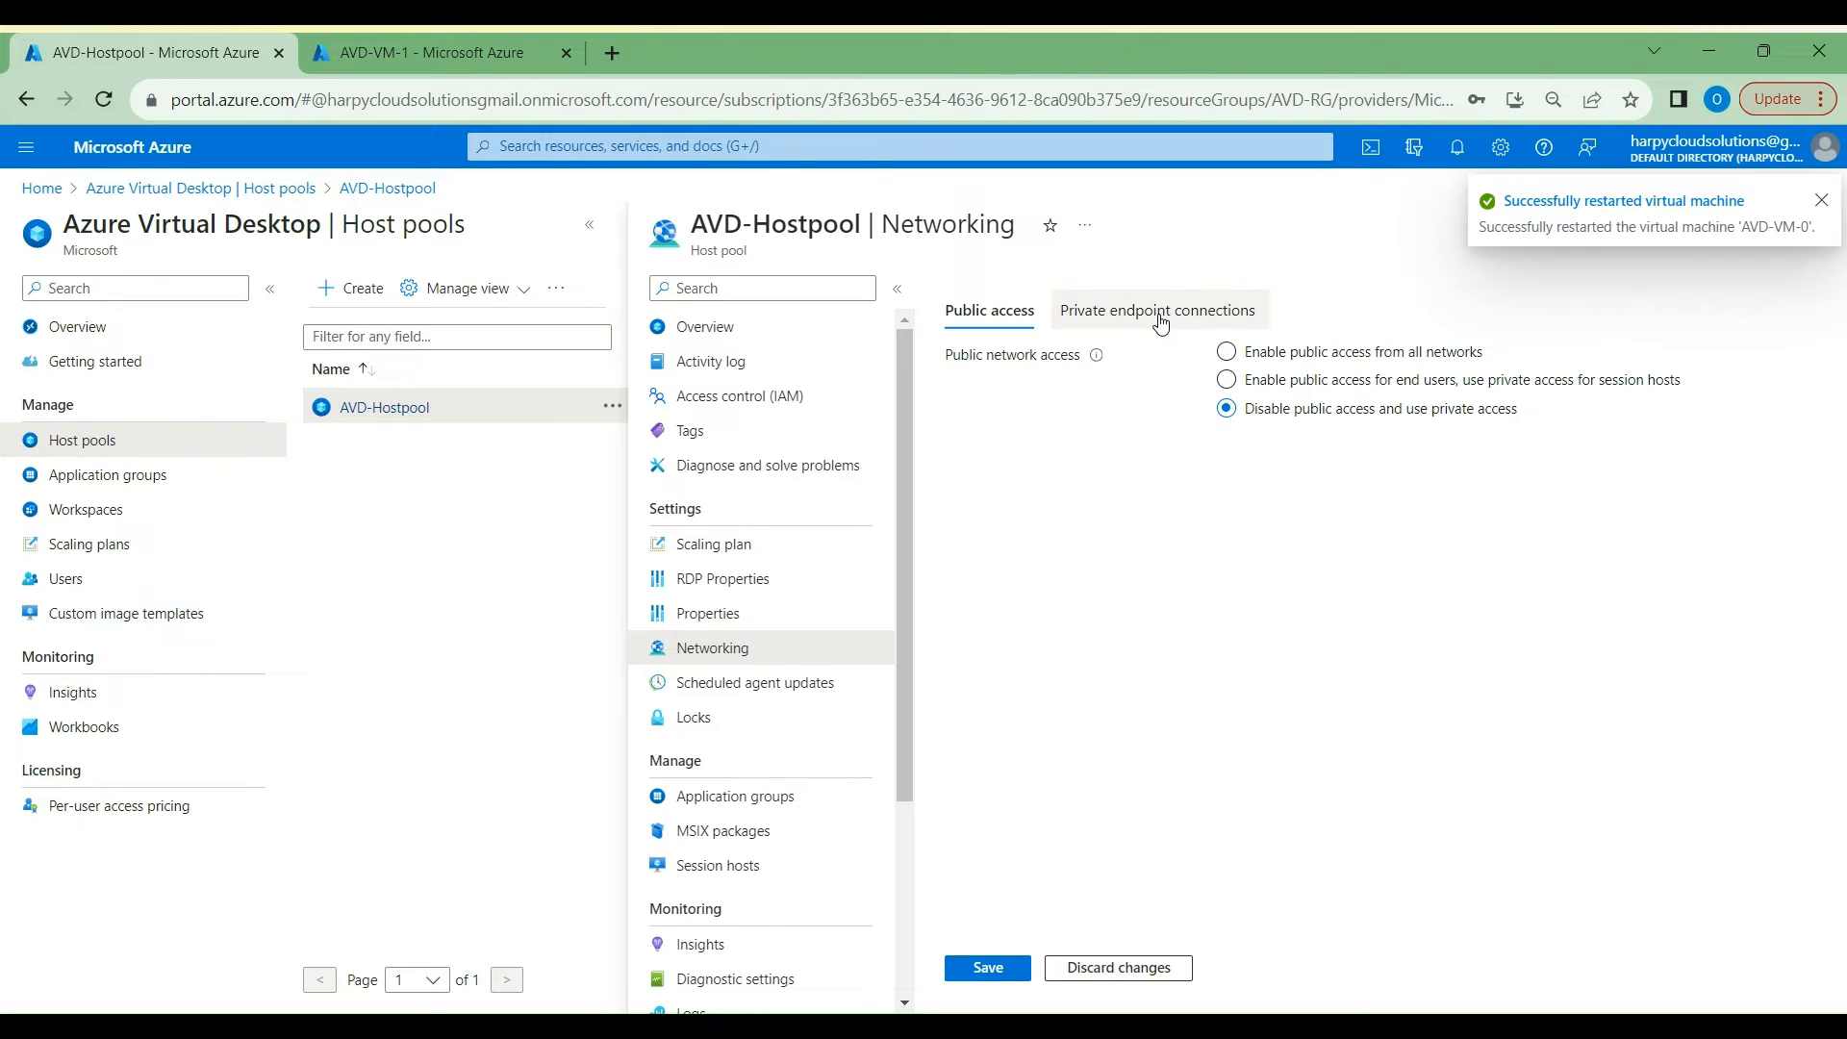
left_click(988, 968)
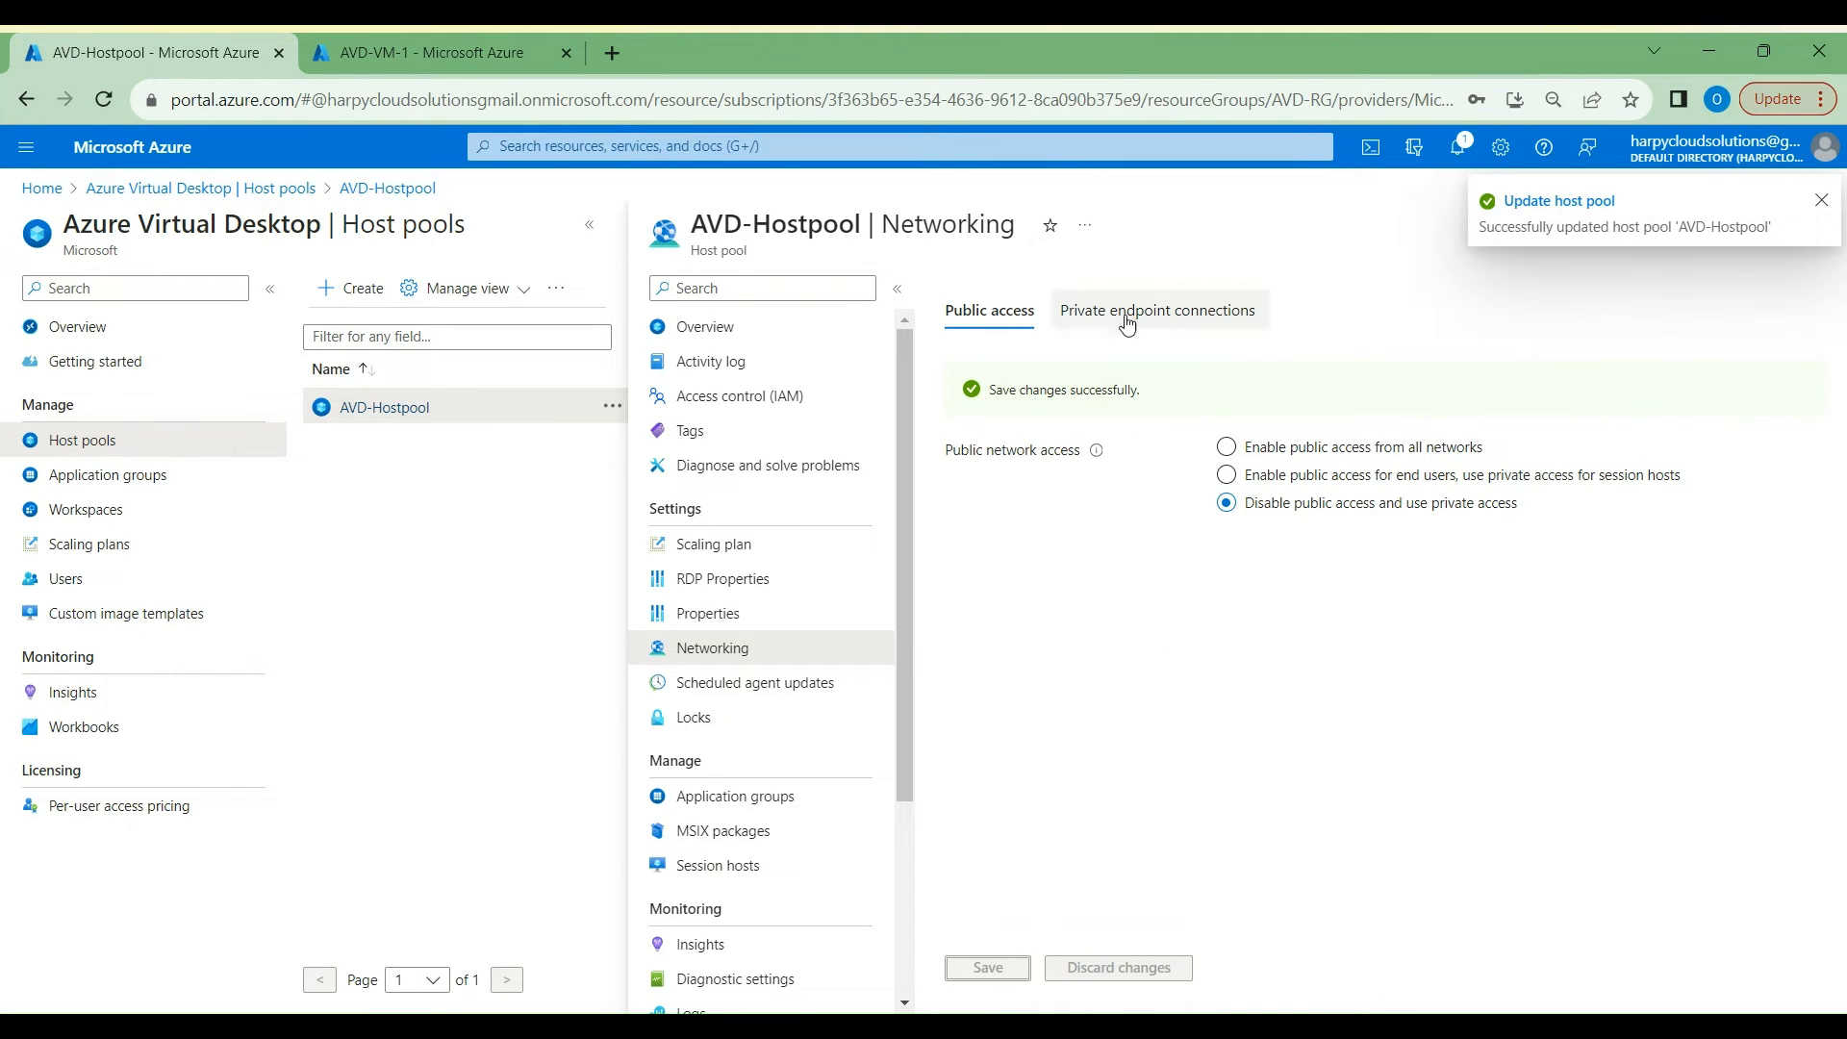
left_click(719, 338)
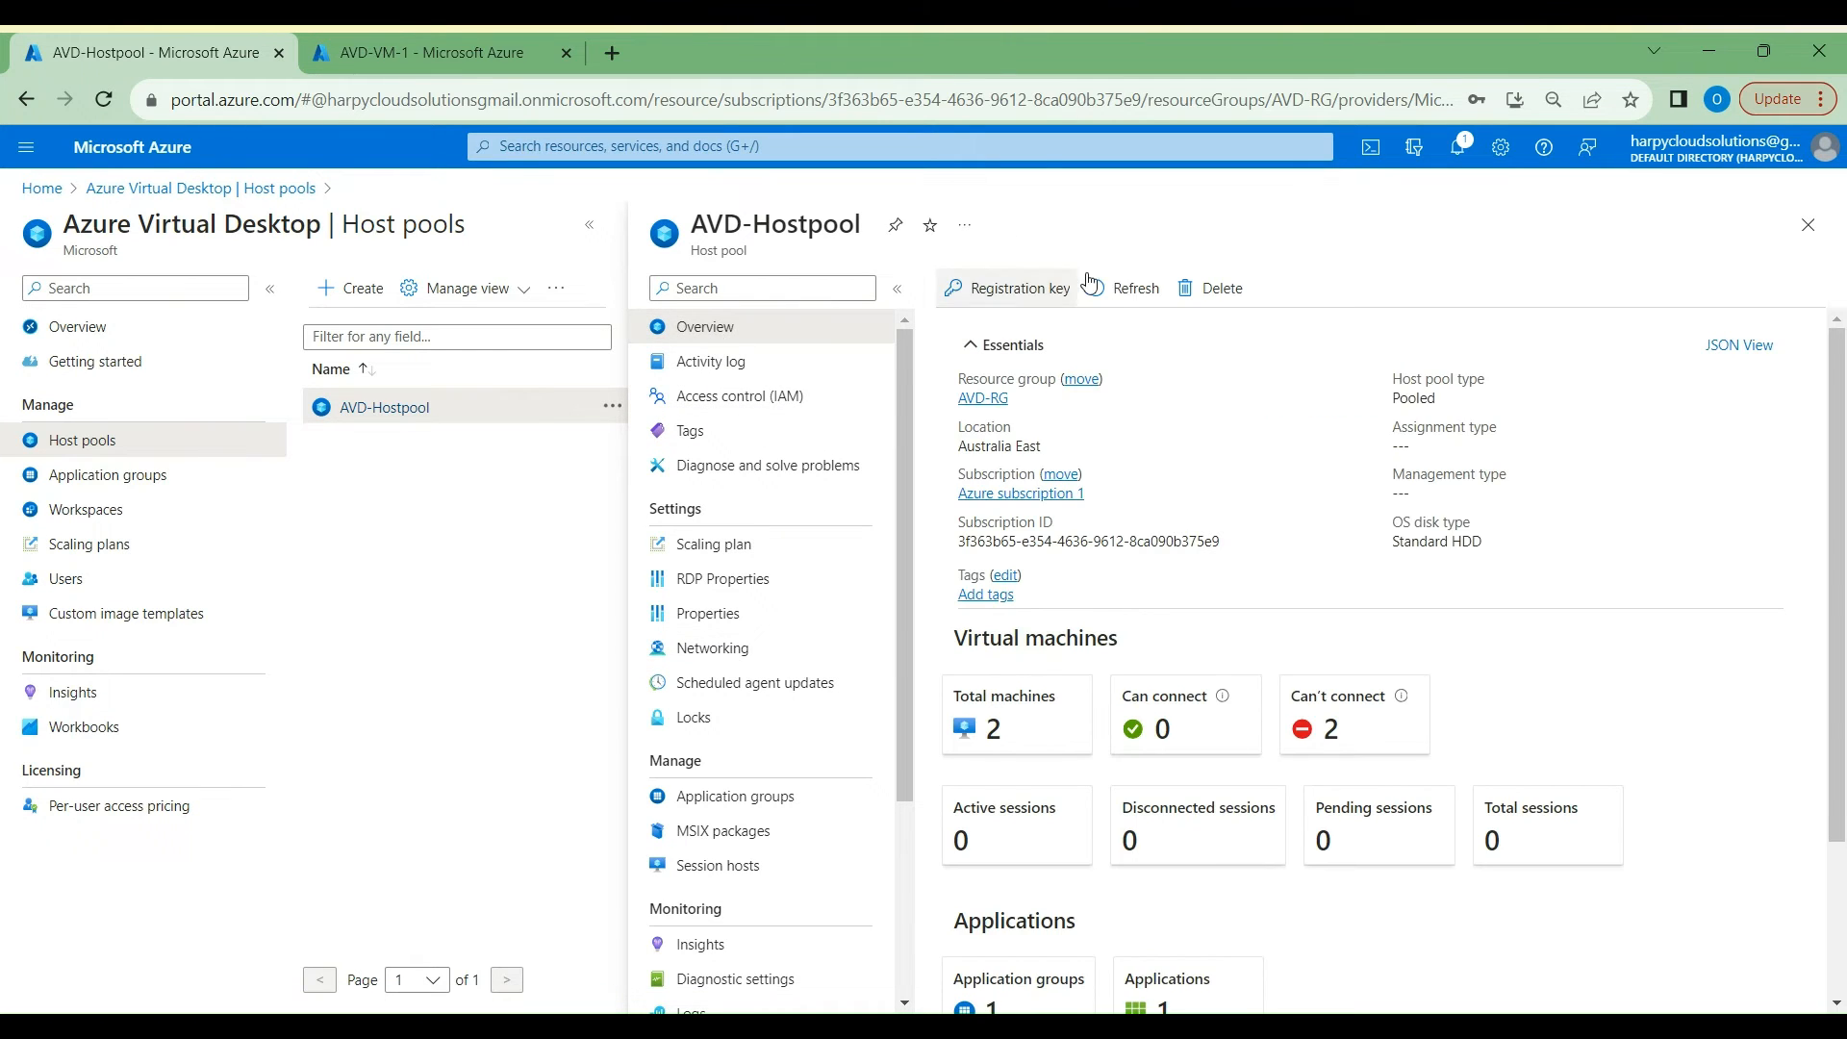
left_click(1122, 300)
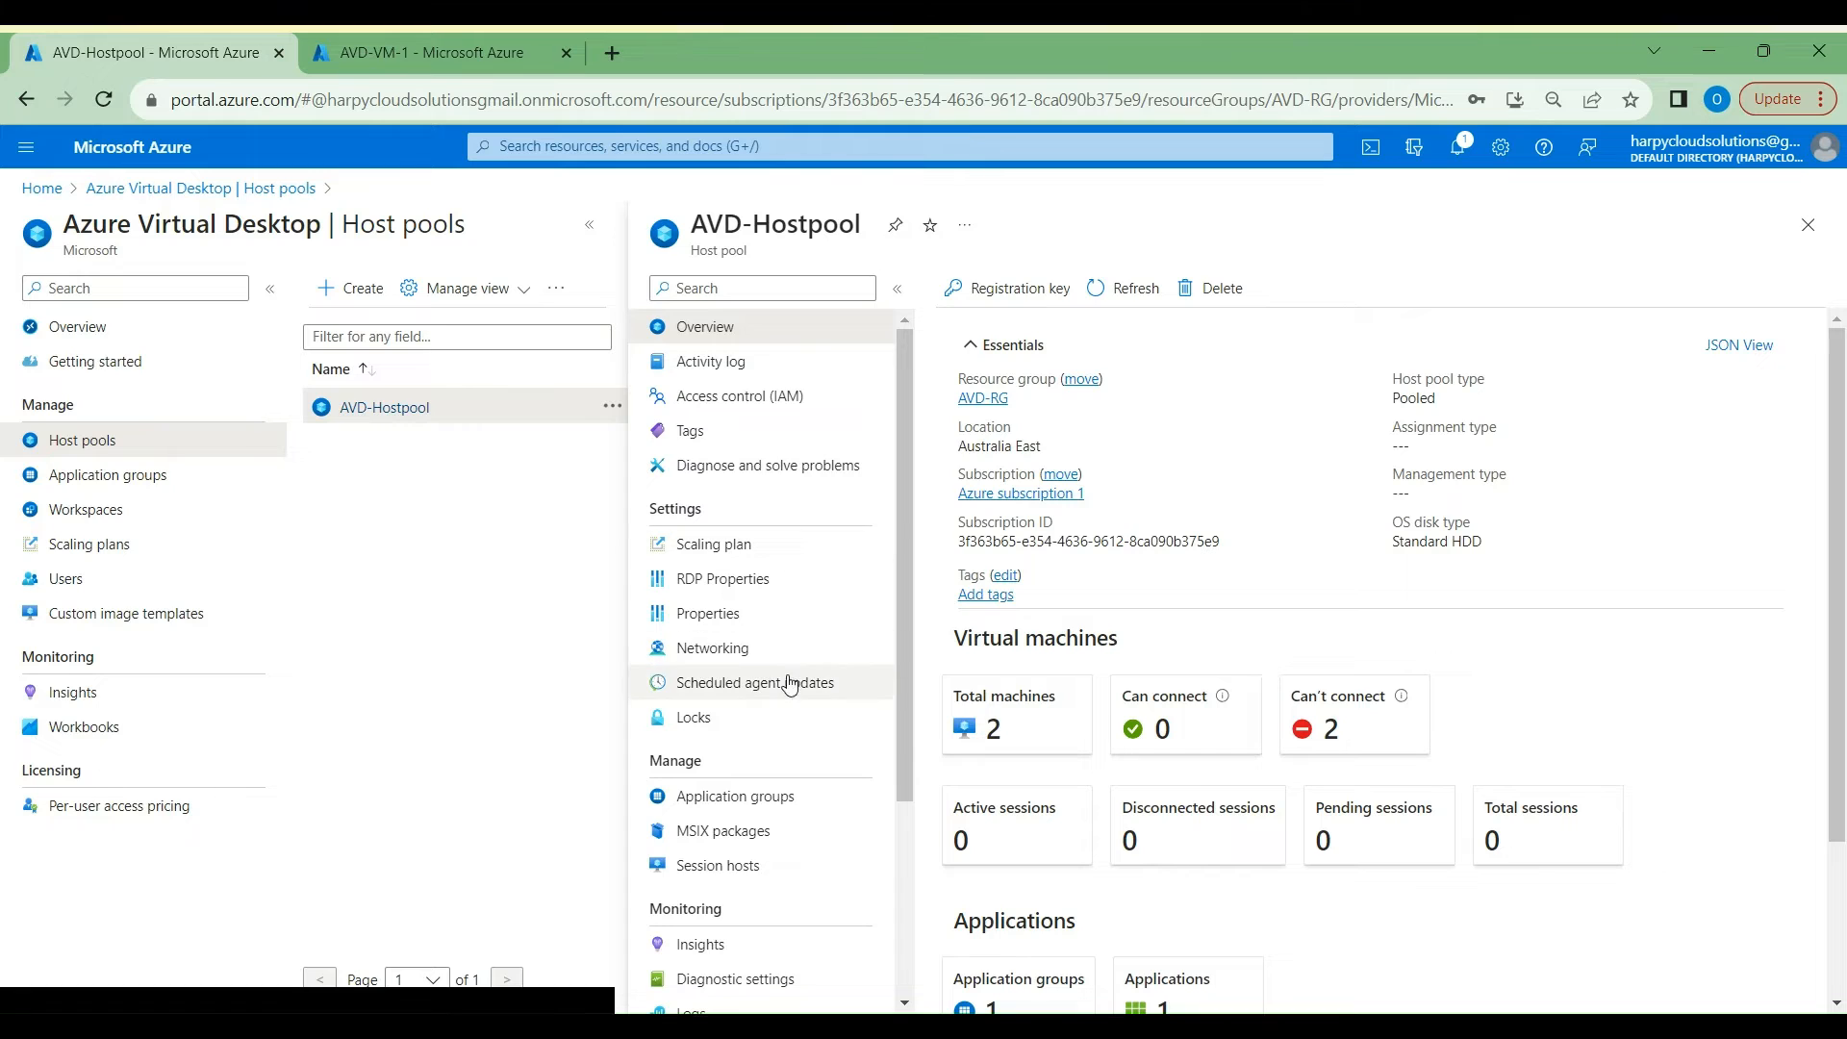
Step: Start a new private endpoint for AVD-Hostpool in resource group AVD-RG, named AVD-PrivateEPoint
left_click(747, 645)
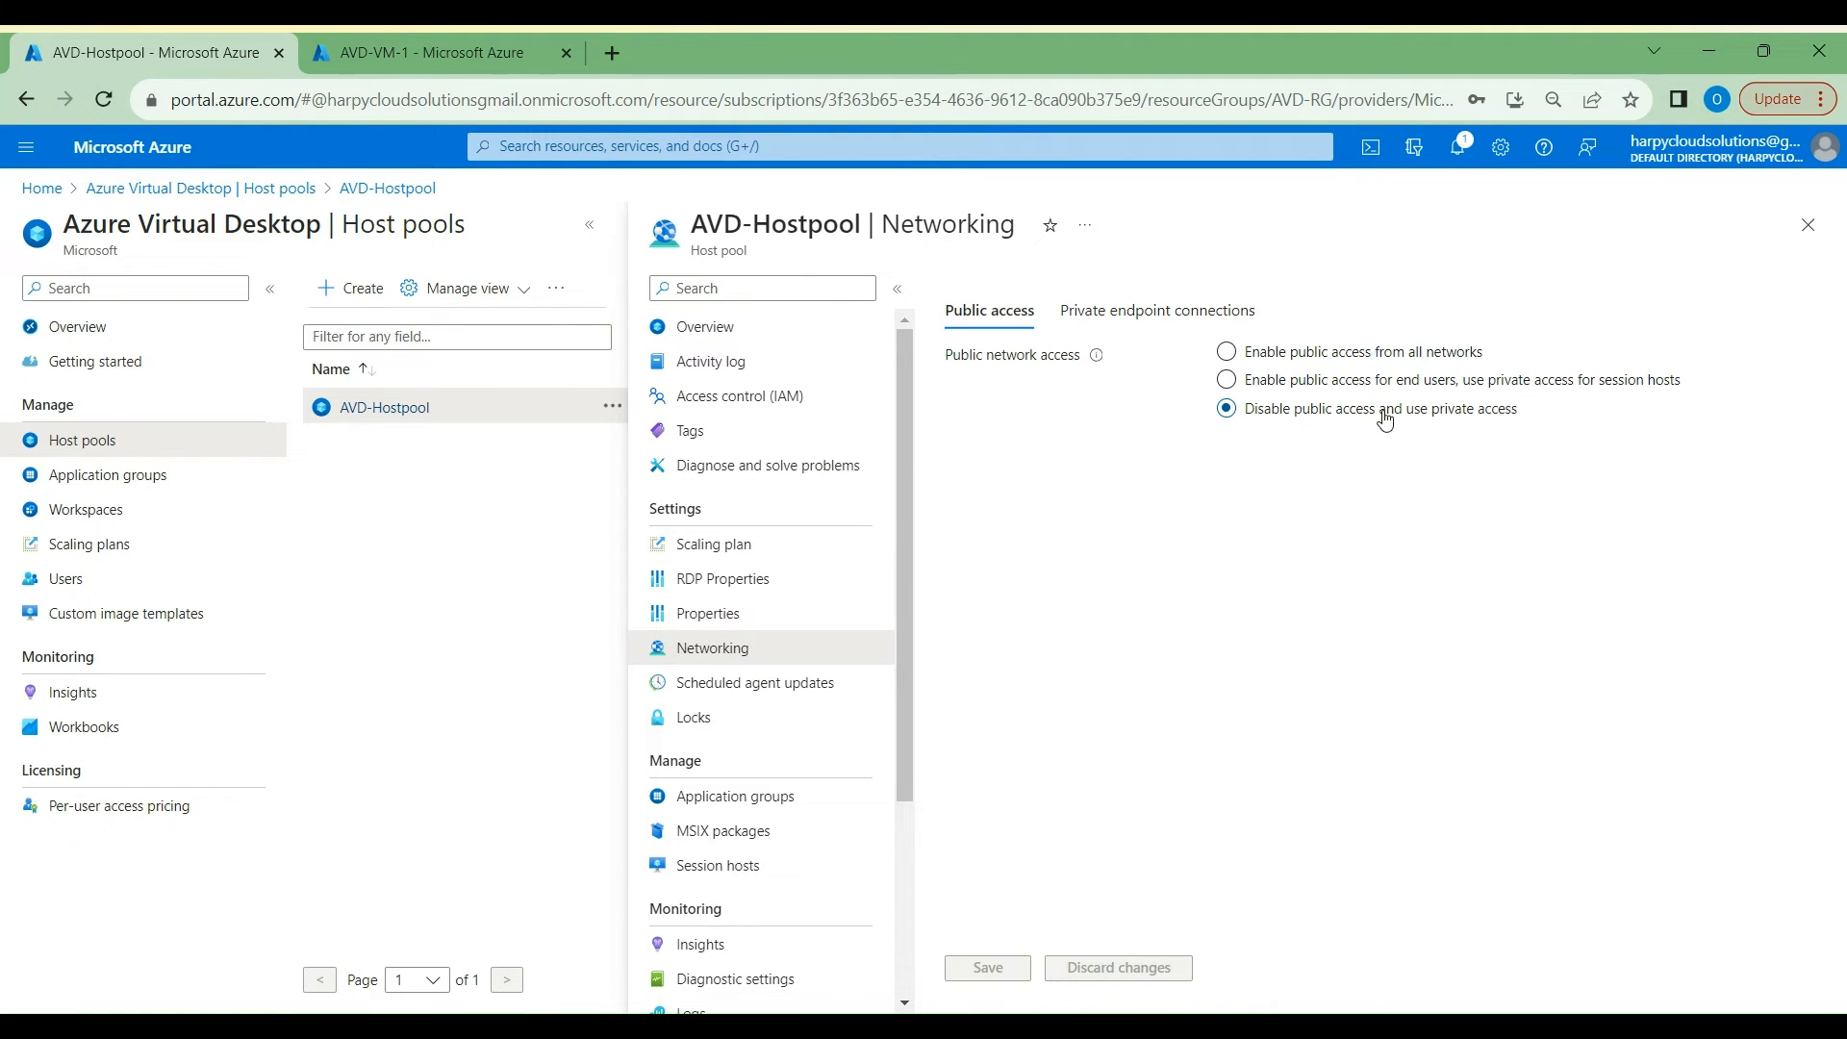
left_click(1106, 320)
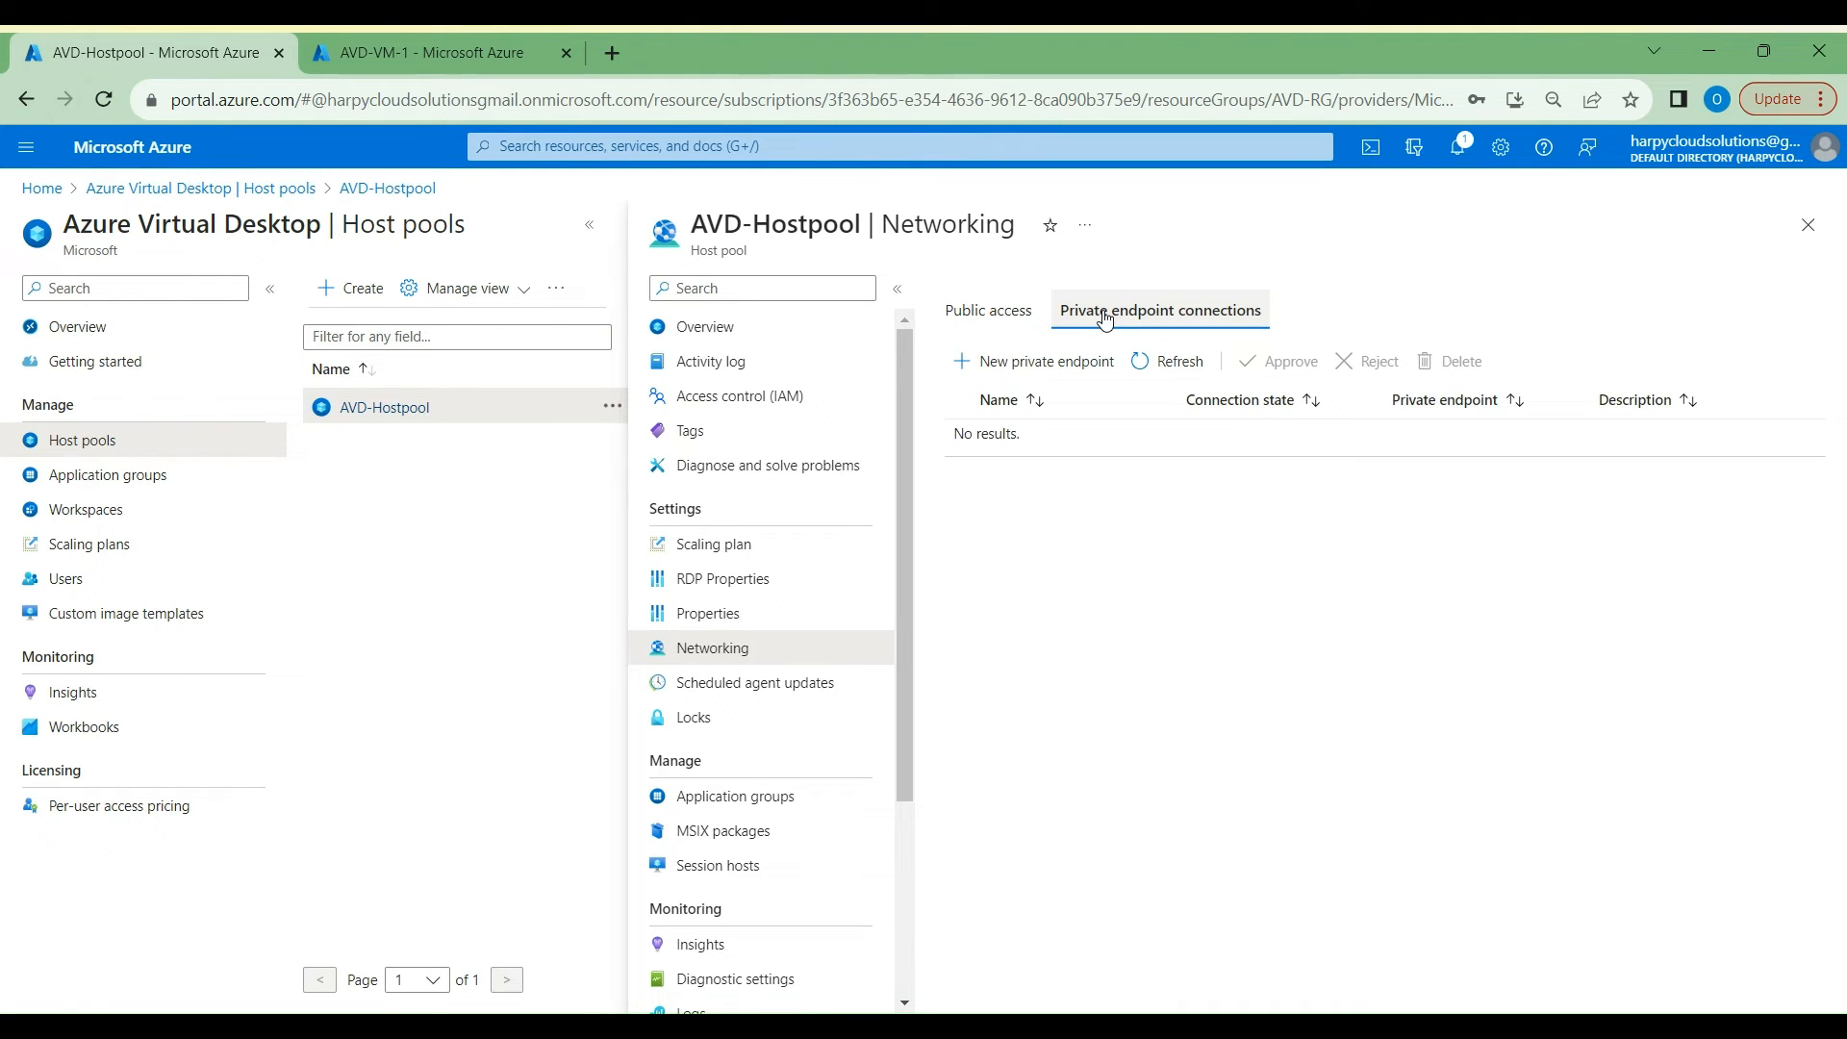
left_click(1053, 370)
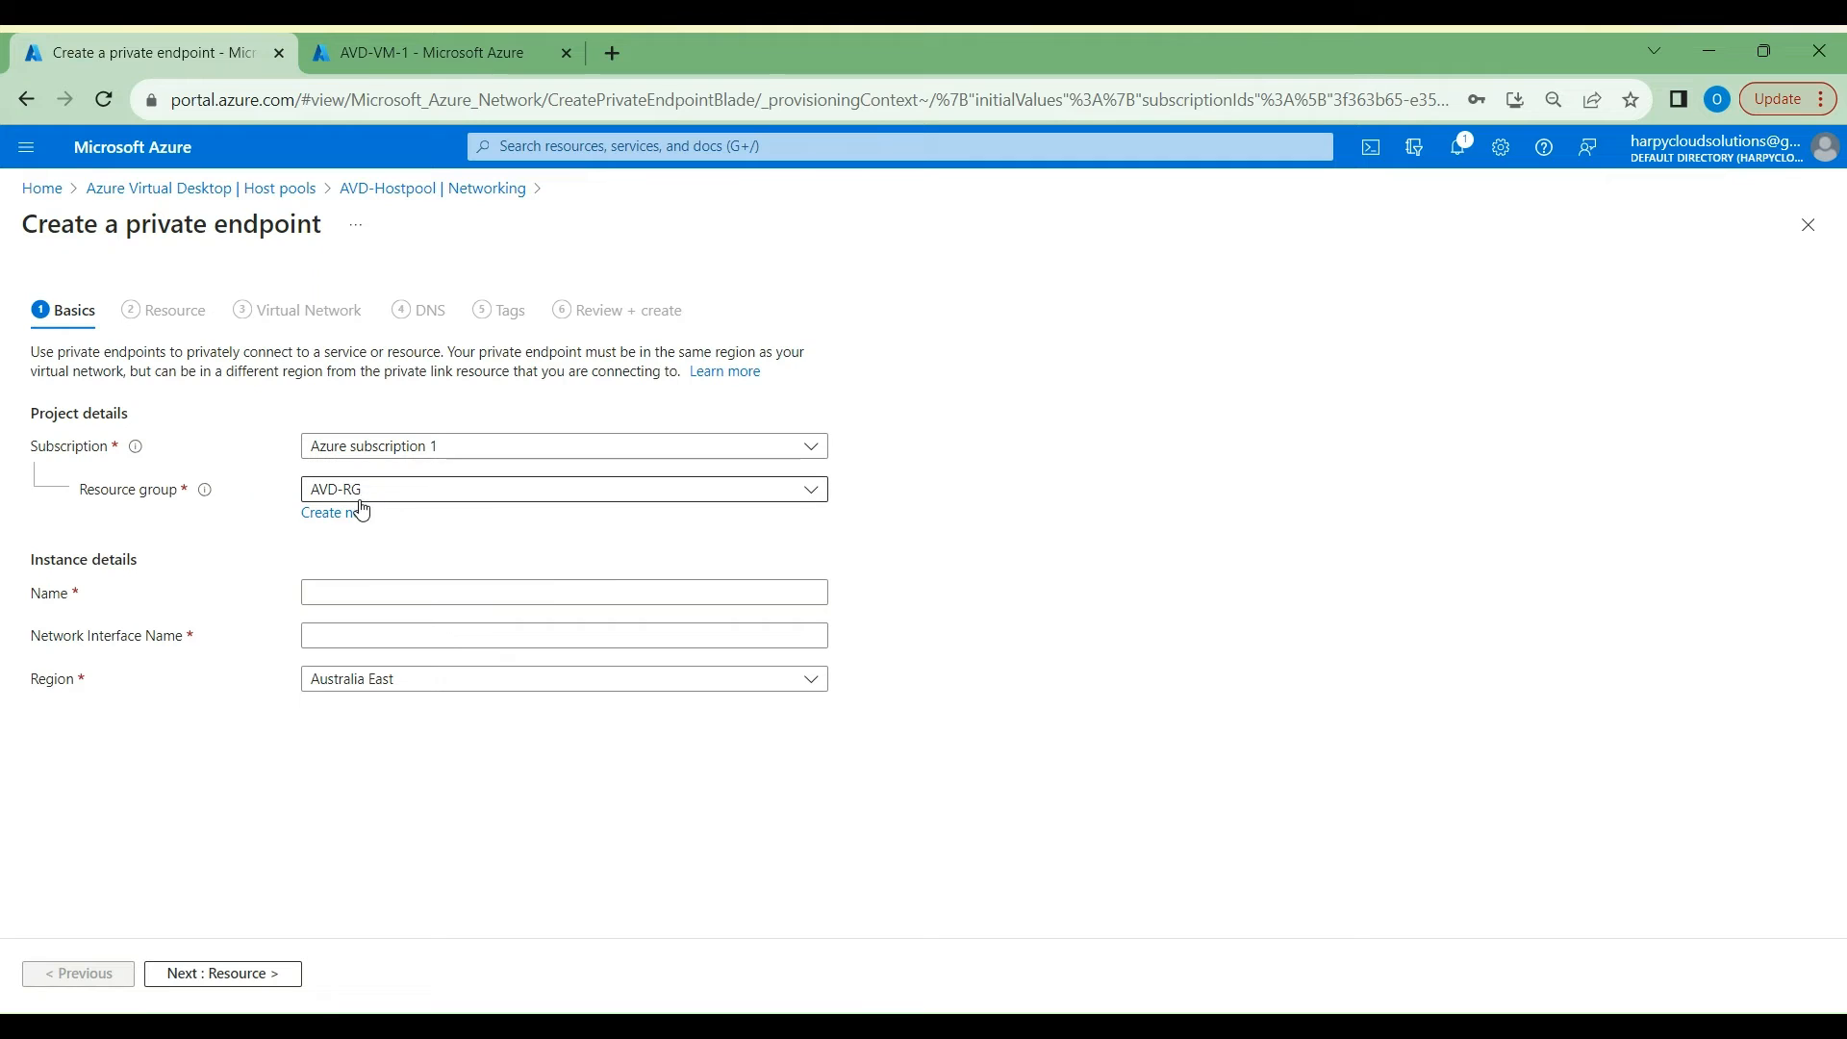
left_click(392, 593)
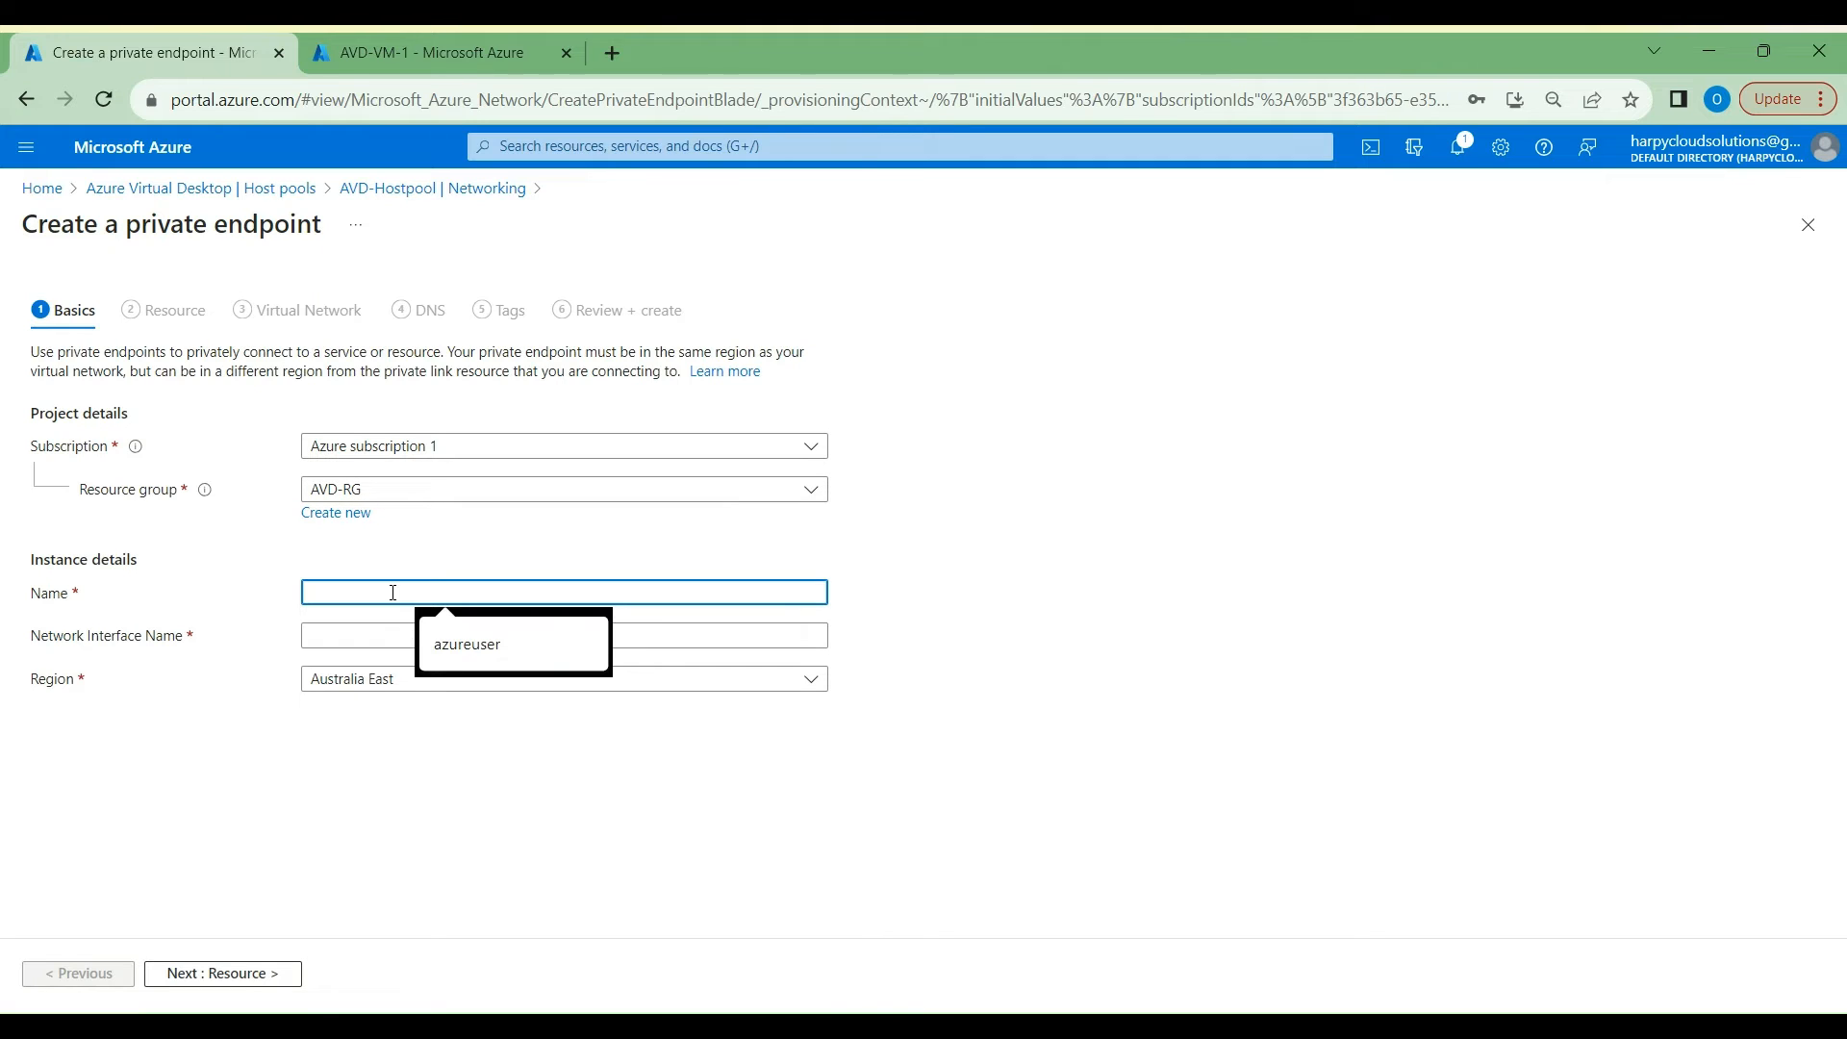
type("AVD-")
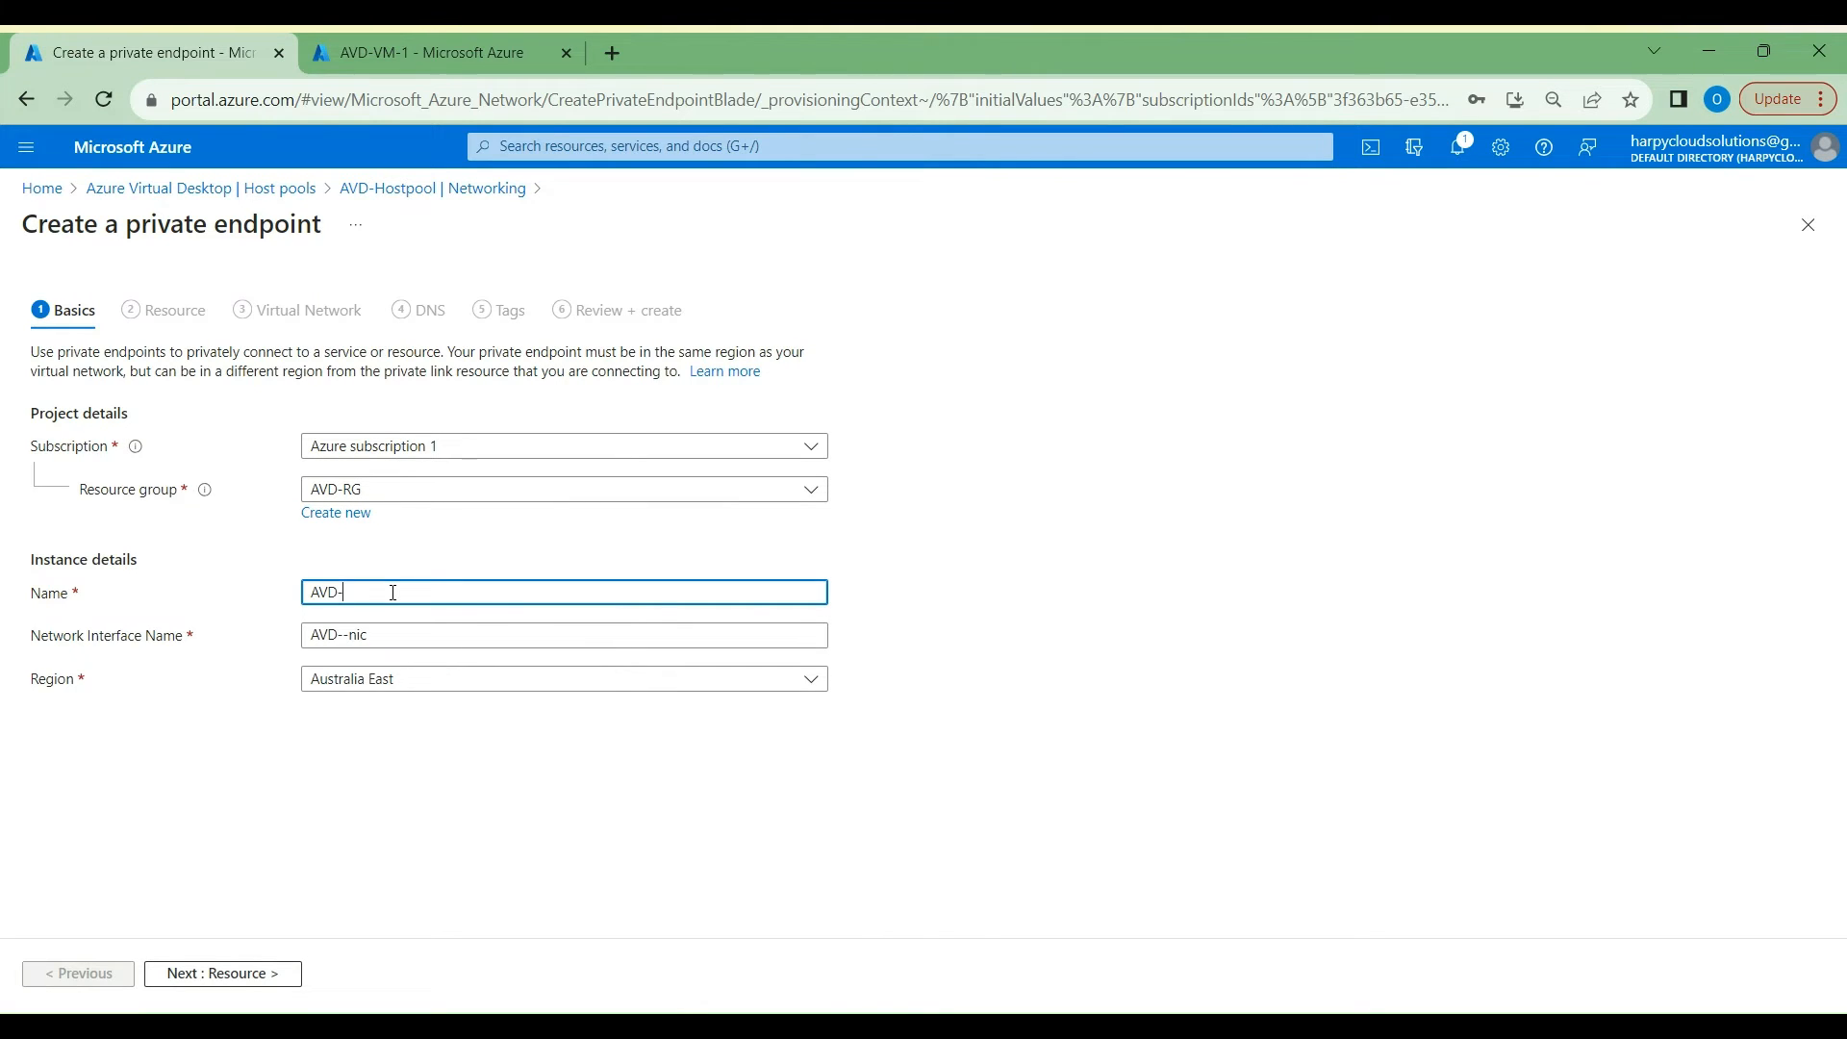
type("PrivateEPoint")
left_click(218, 974)
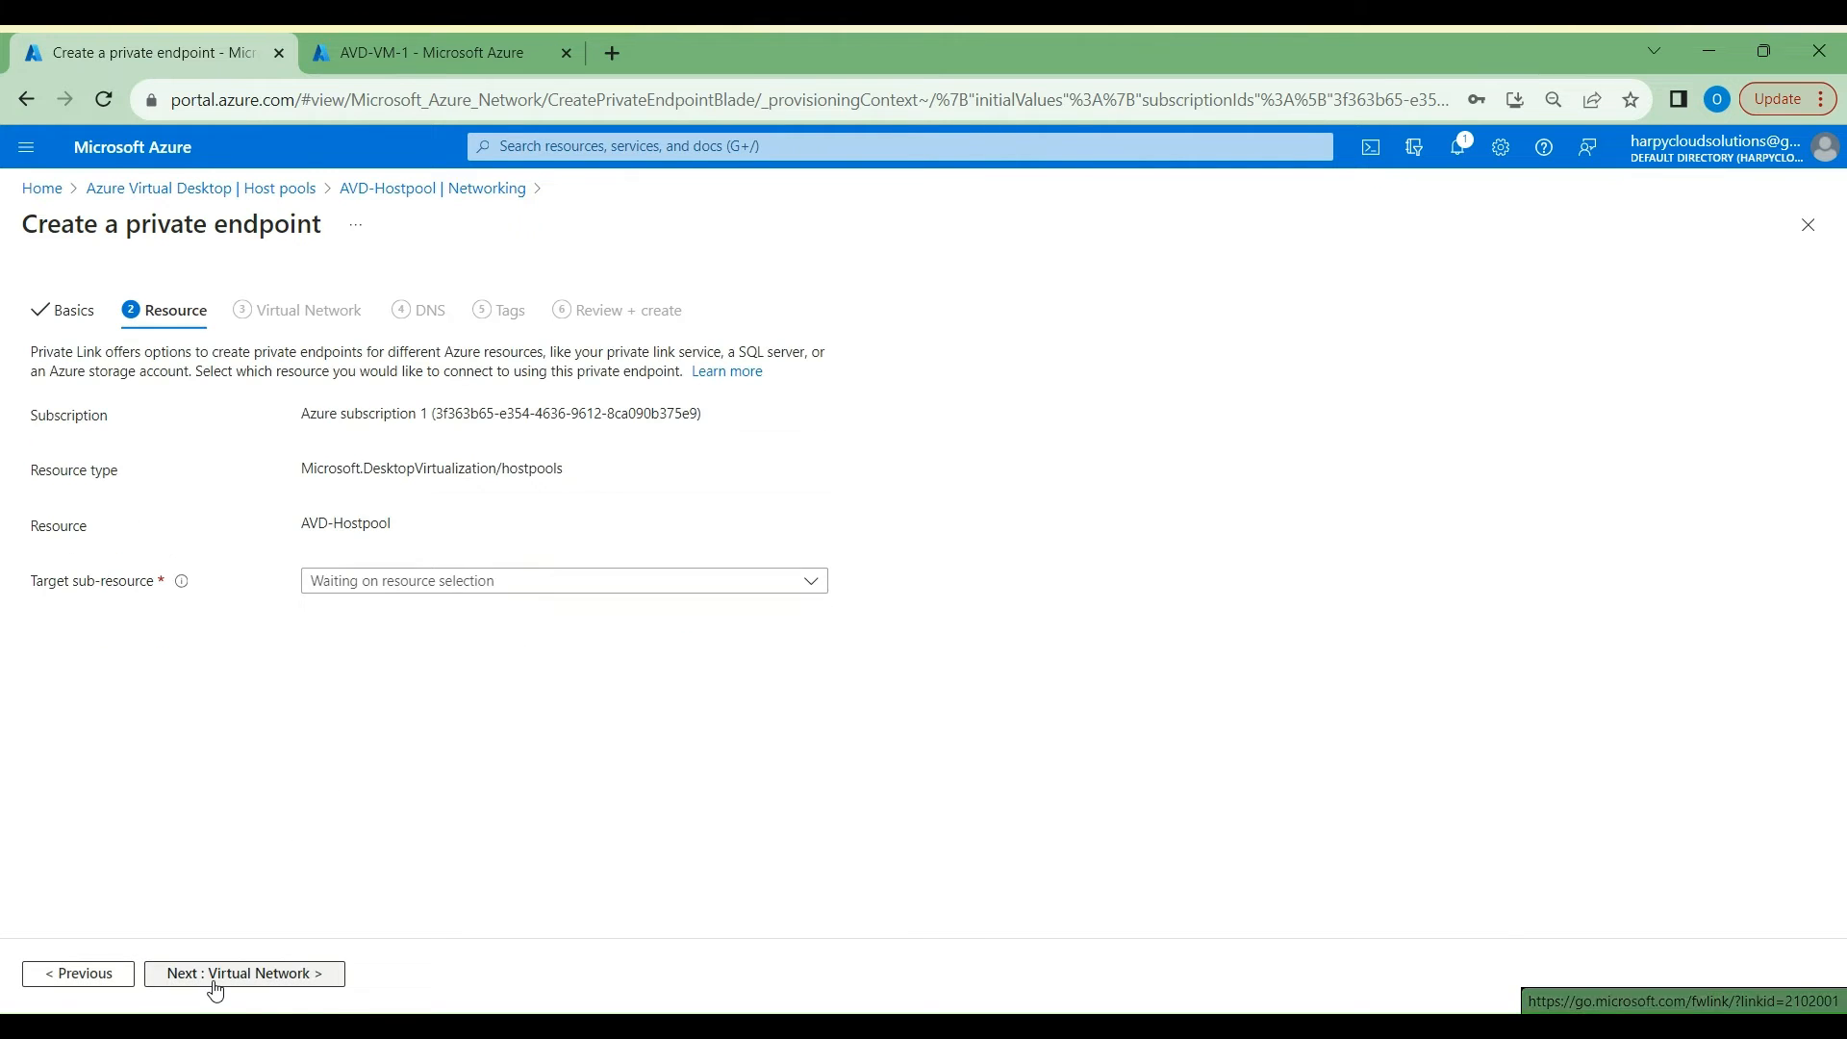
Step: Set the target sub-resource to connection and place the endpoint in subnet PE-Subnet of virtual network AVD-VNet
left_click(661, 589)
left_click(662, 589)
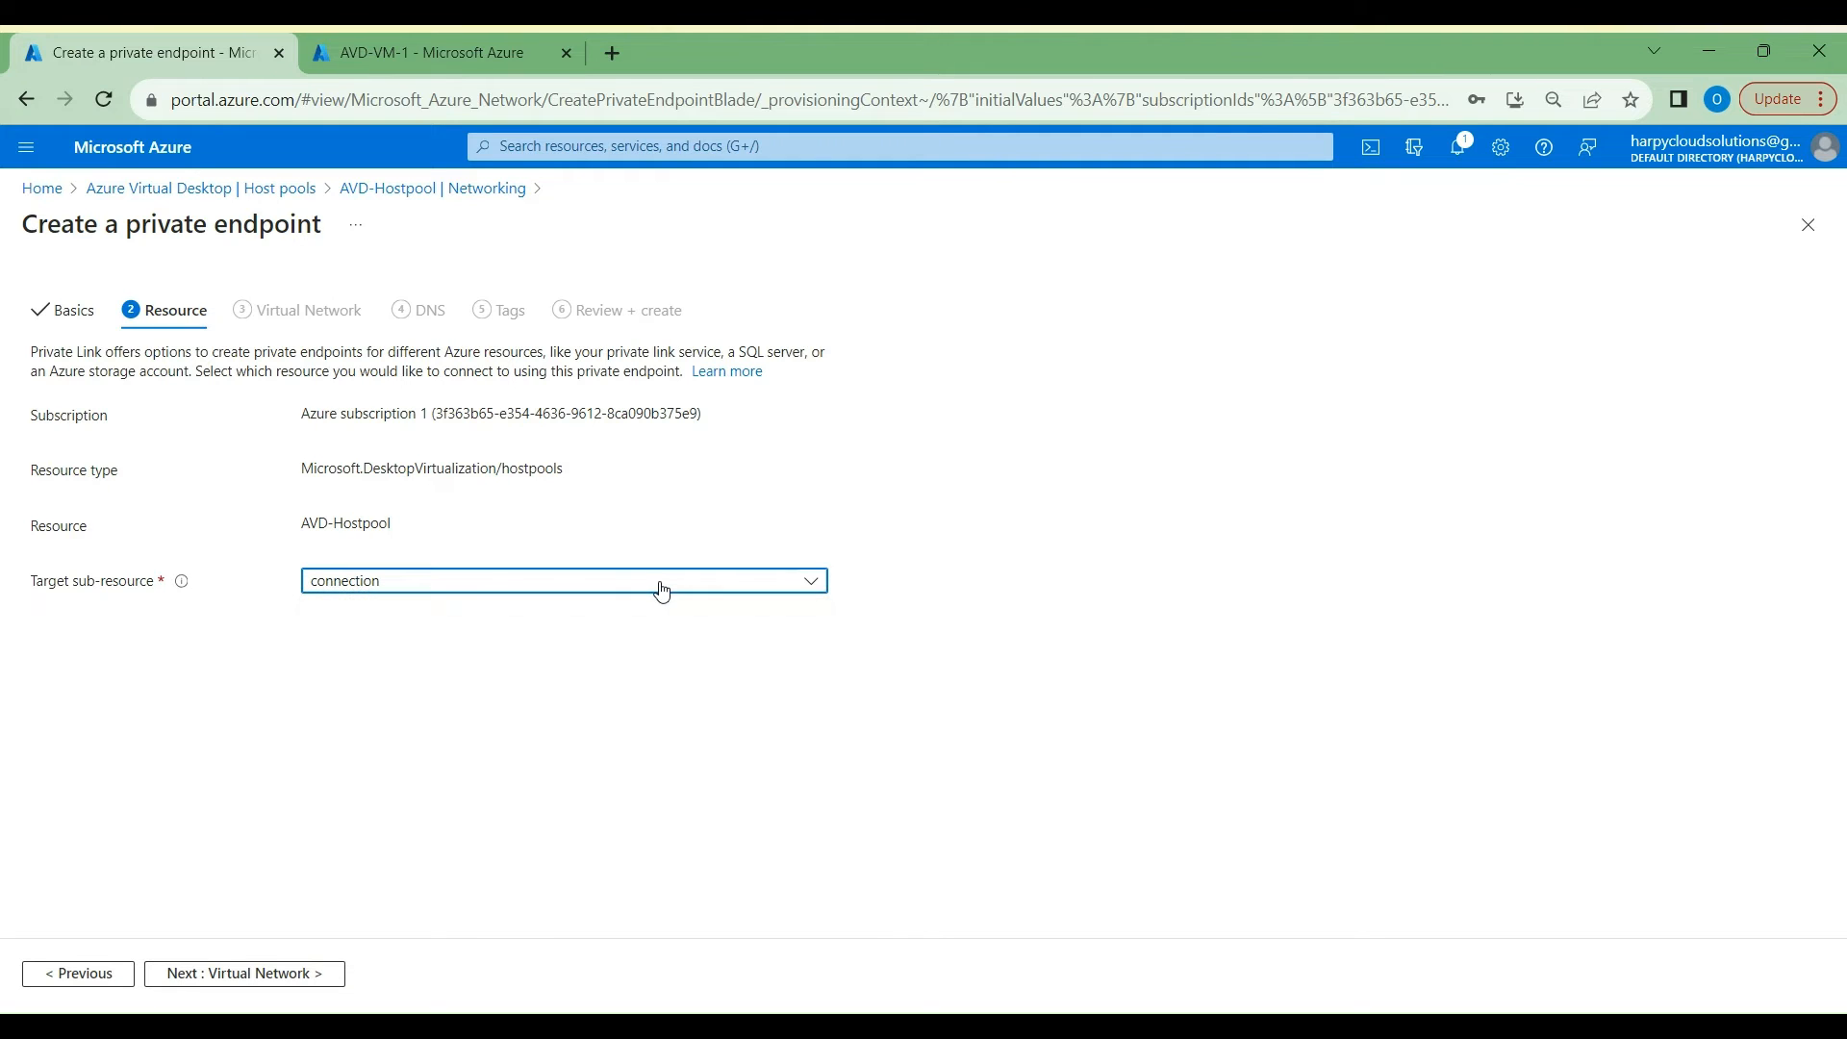
left_click(243, 975)
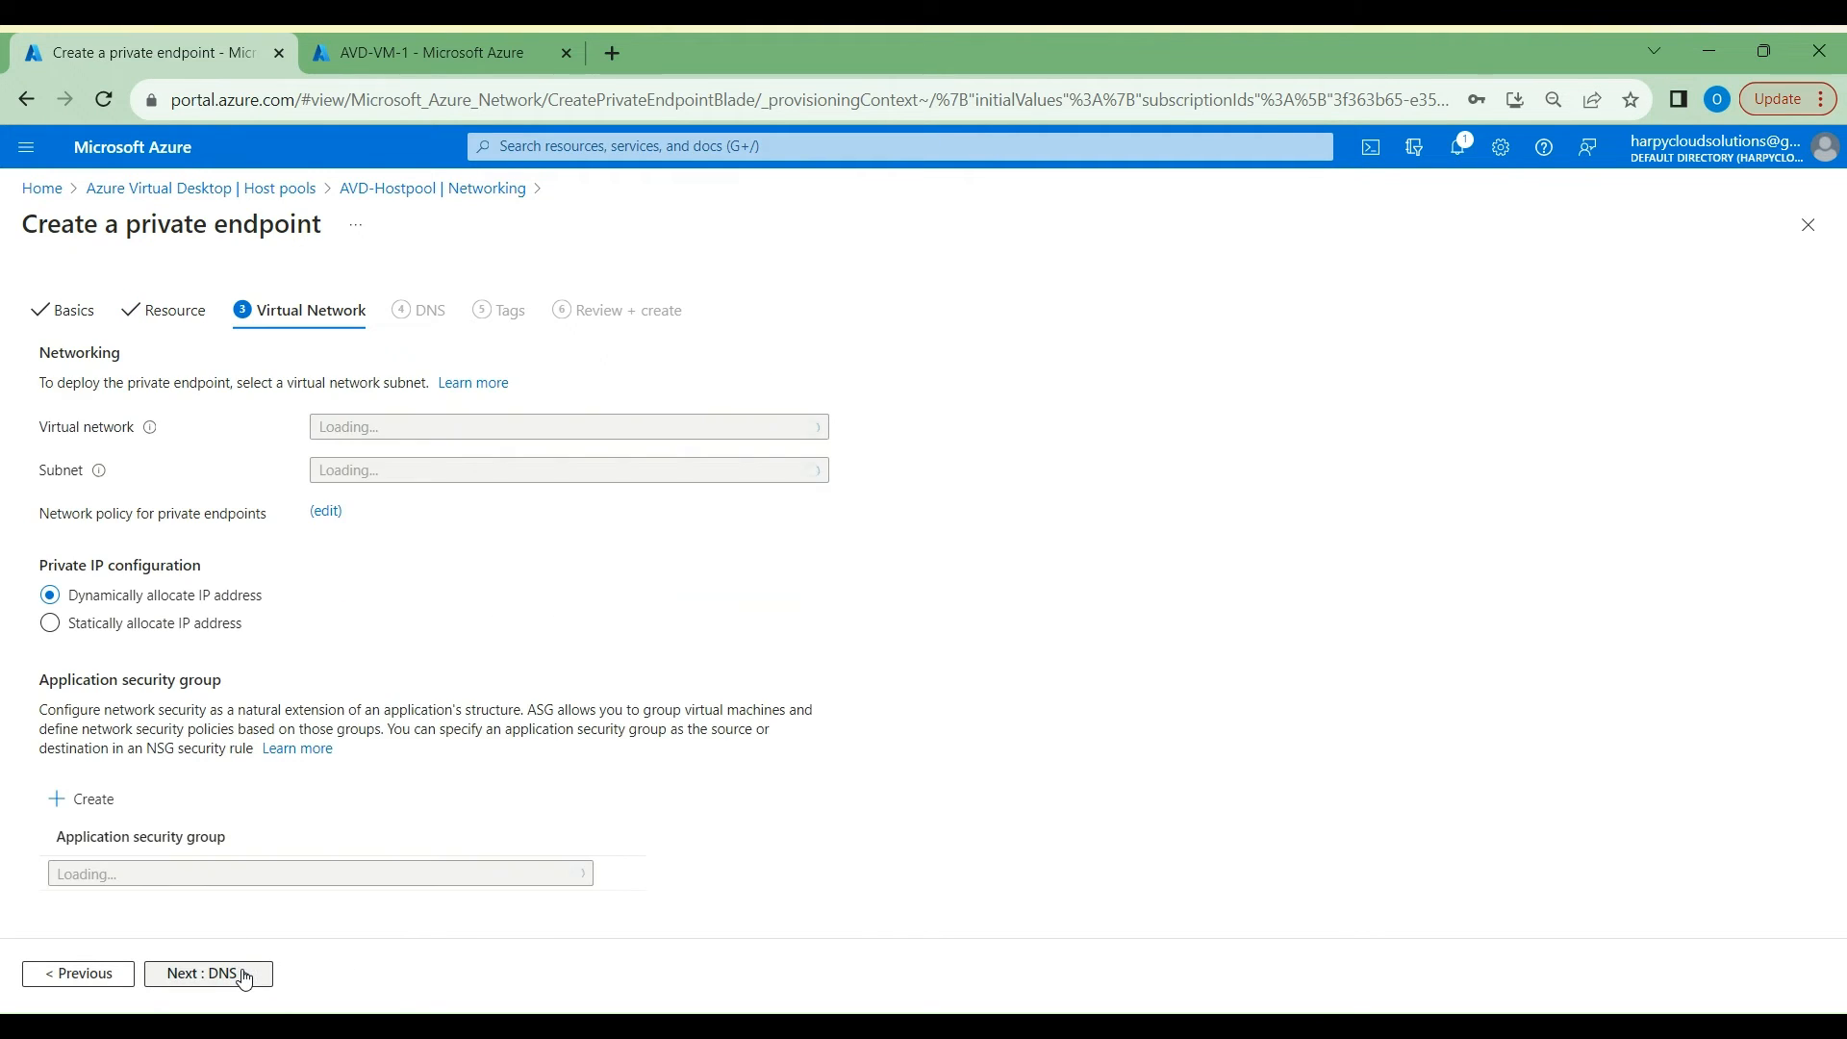
left_click(630, 442)
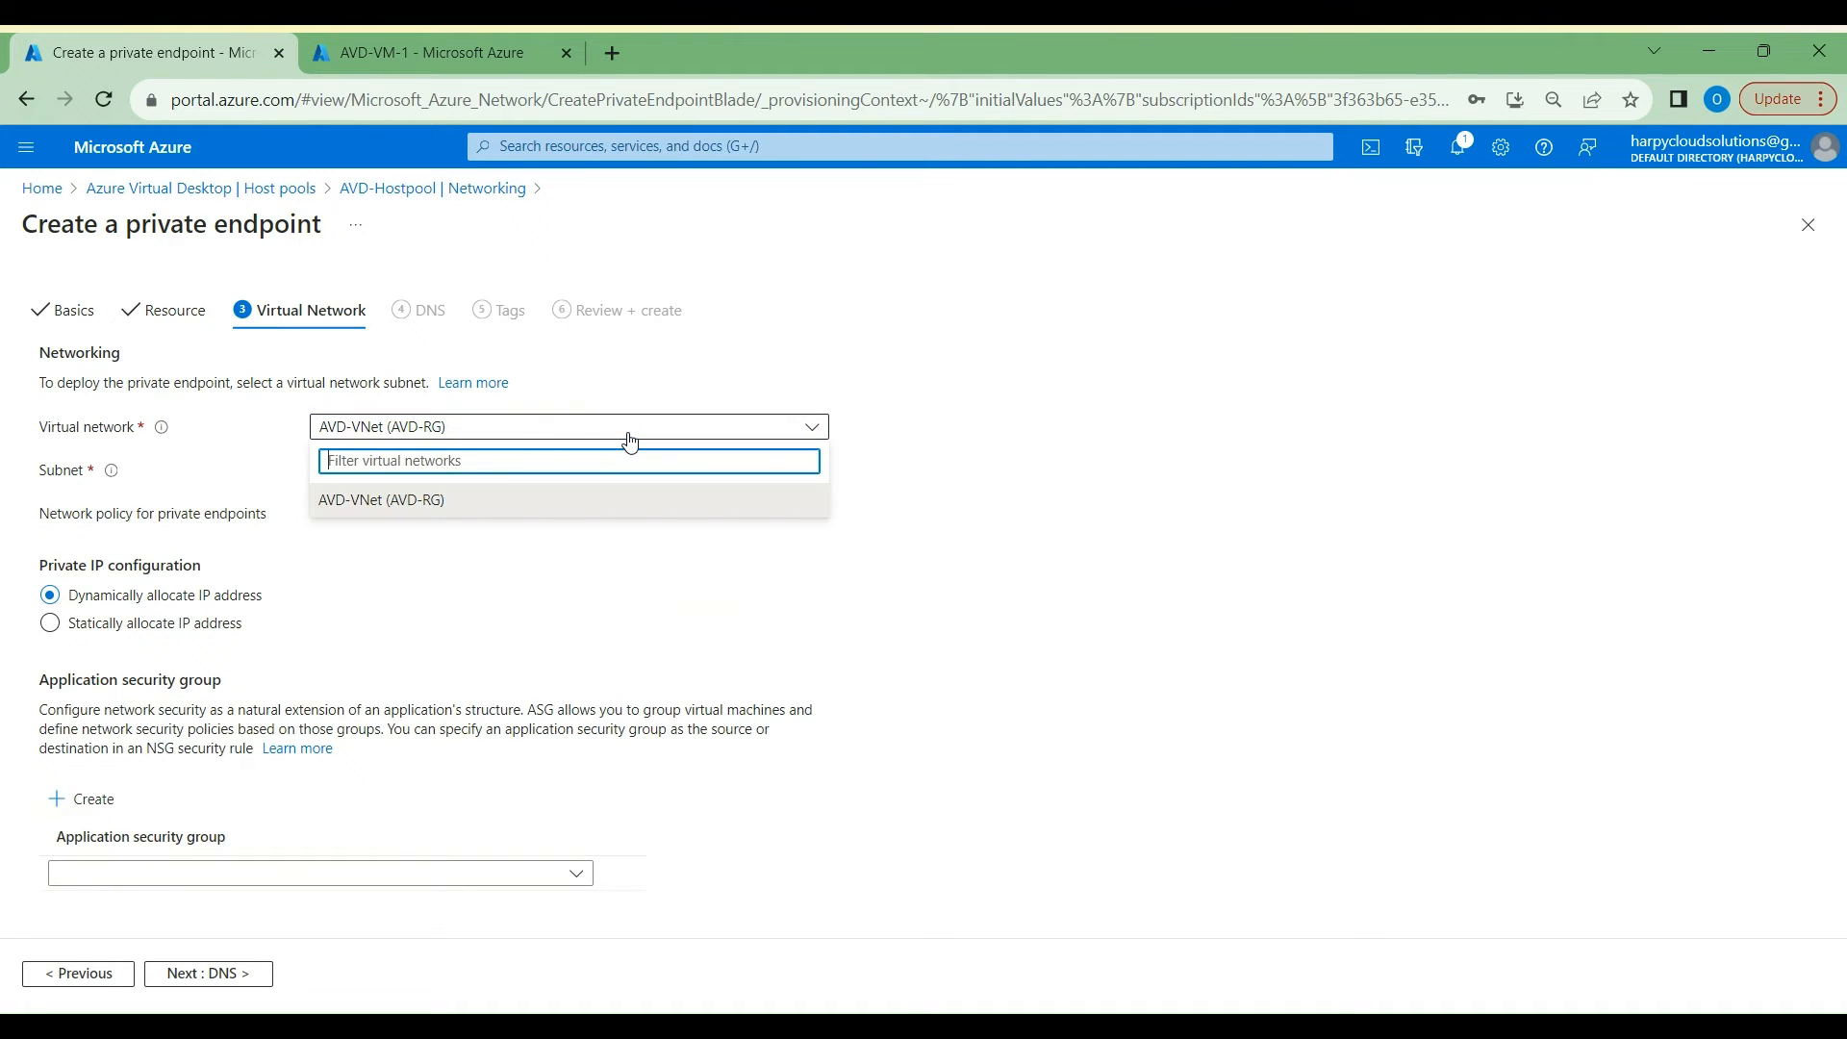
left_click(463, 501)
left_click(420, 471)
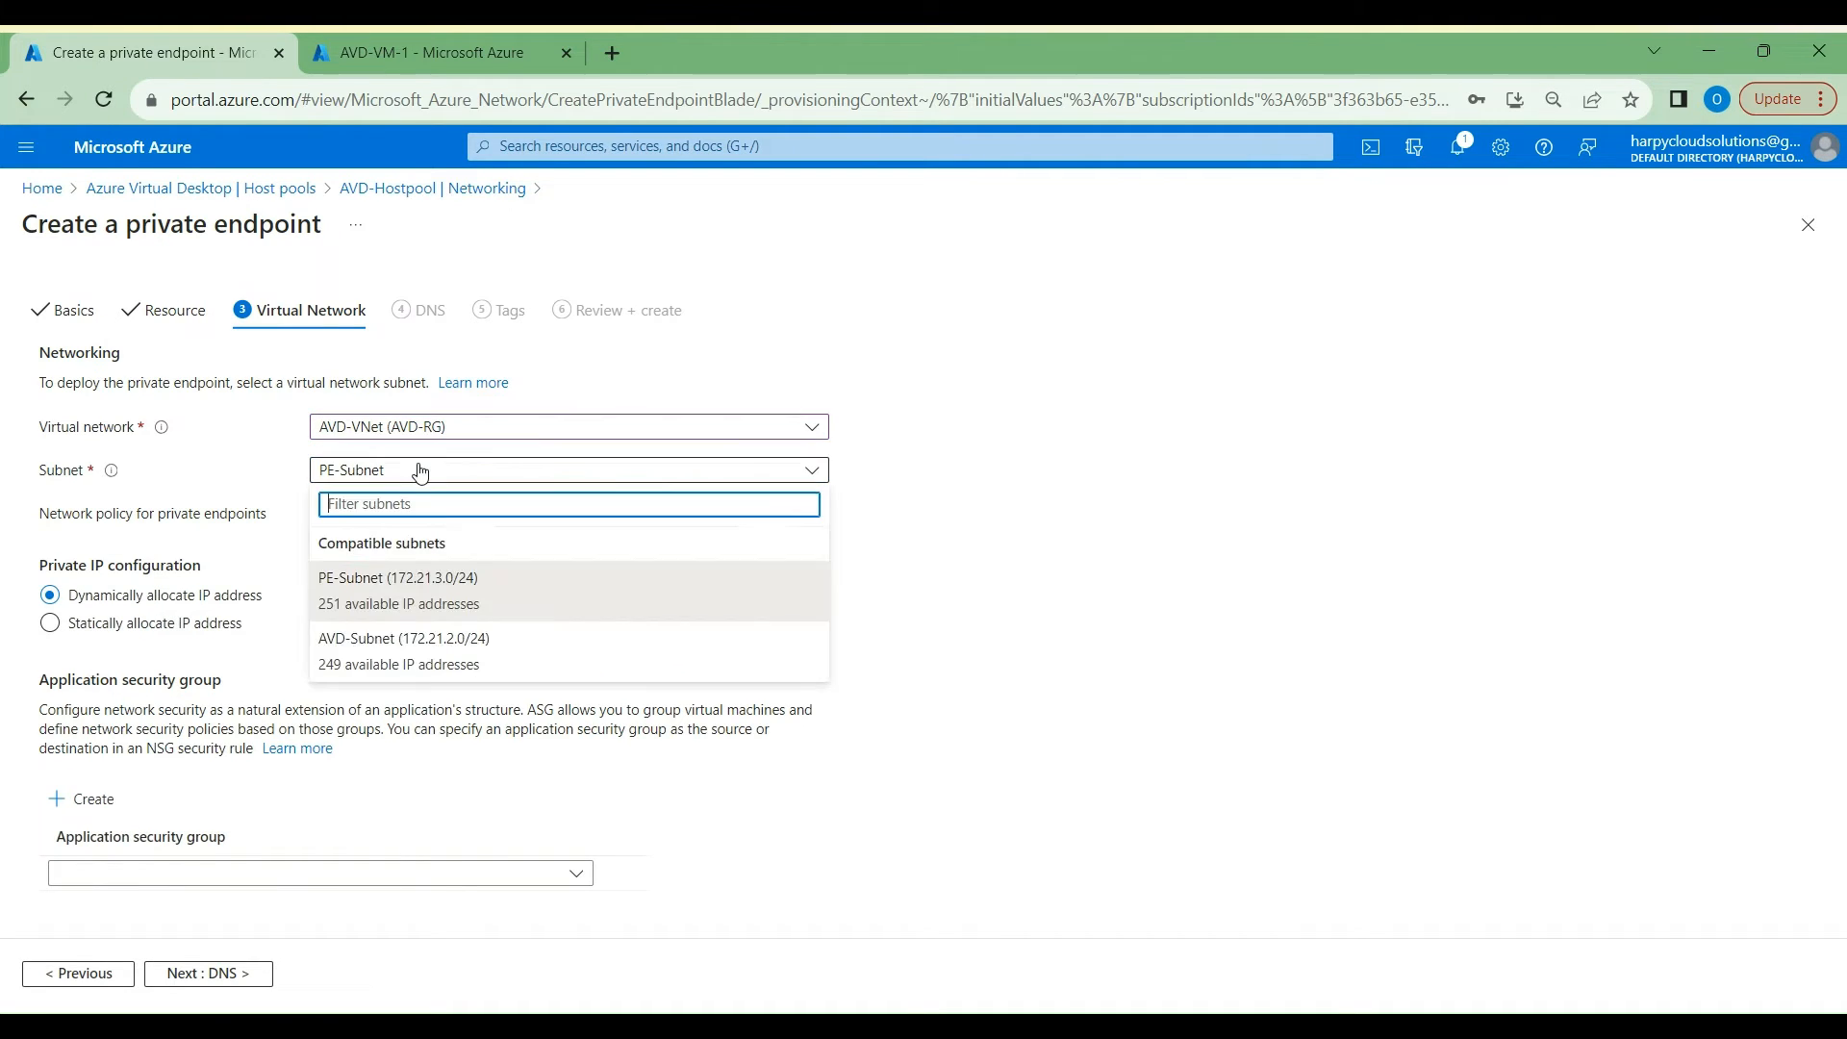
left_click(475, 603)
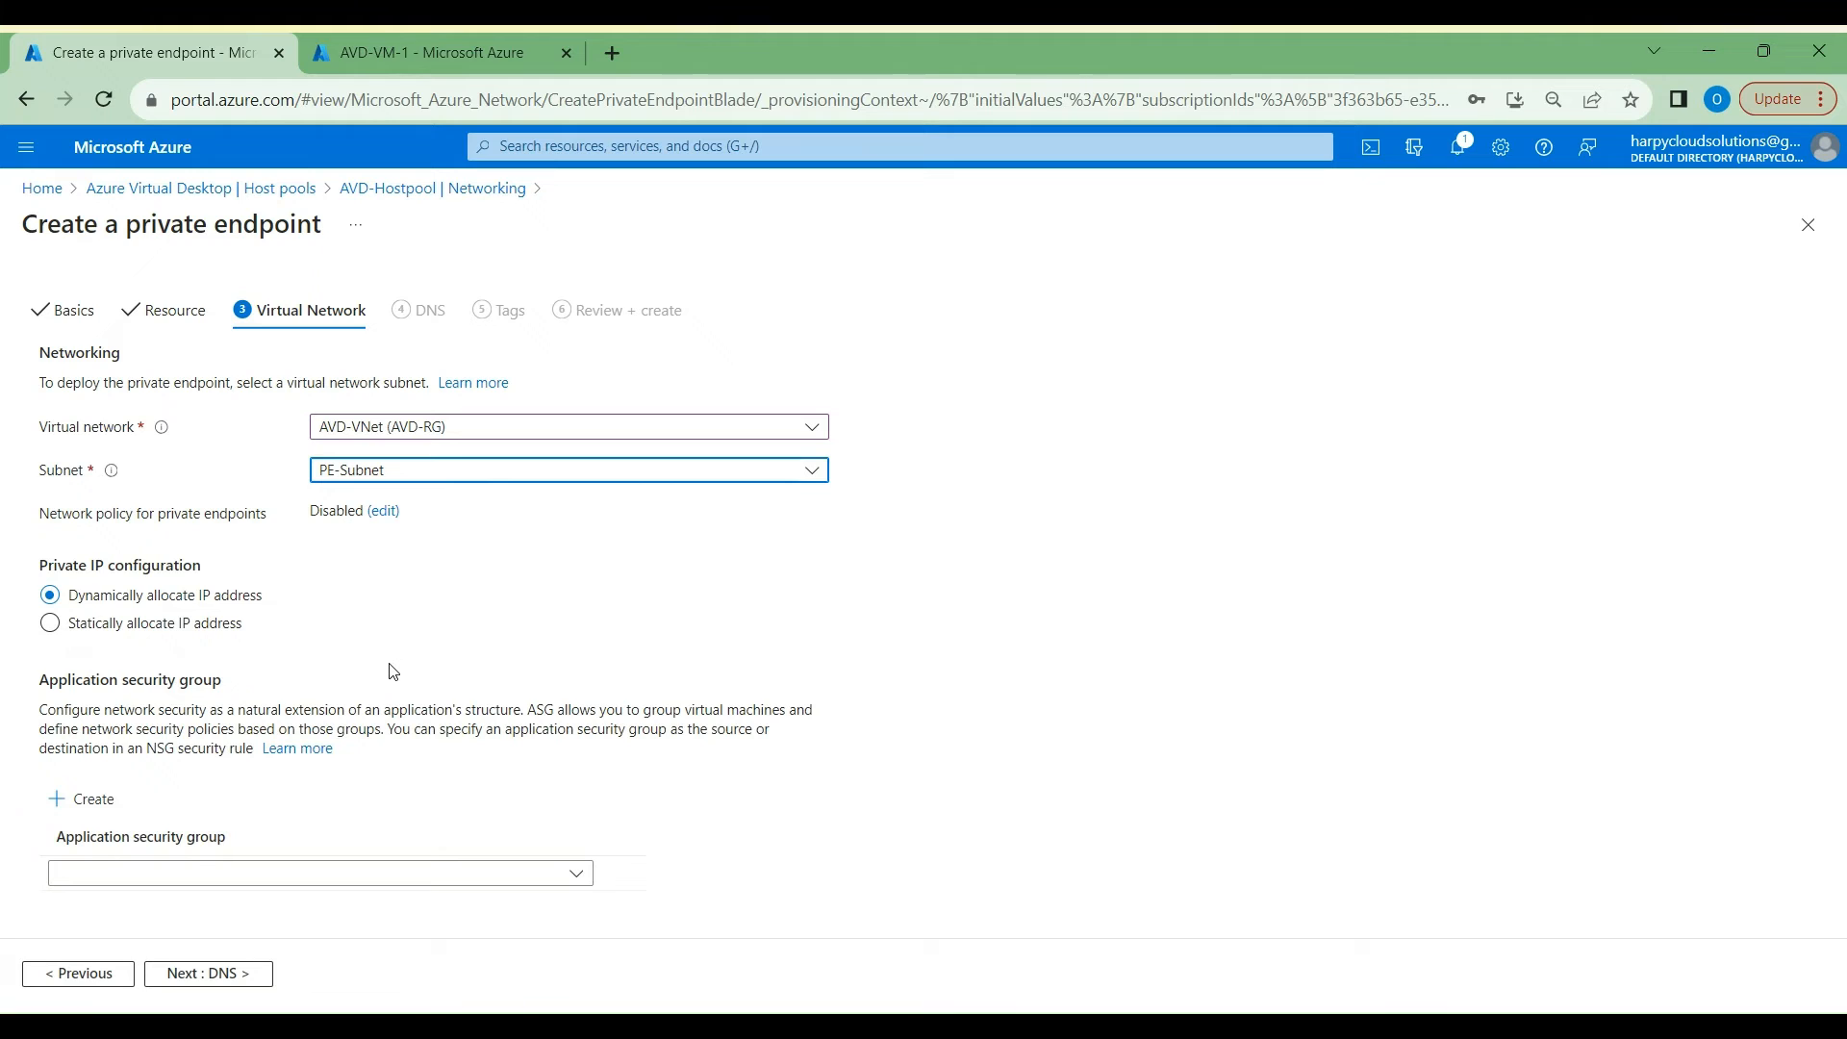
left_click(212, 983)
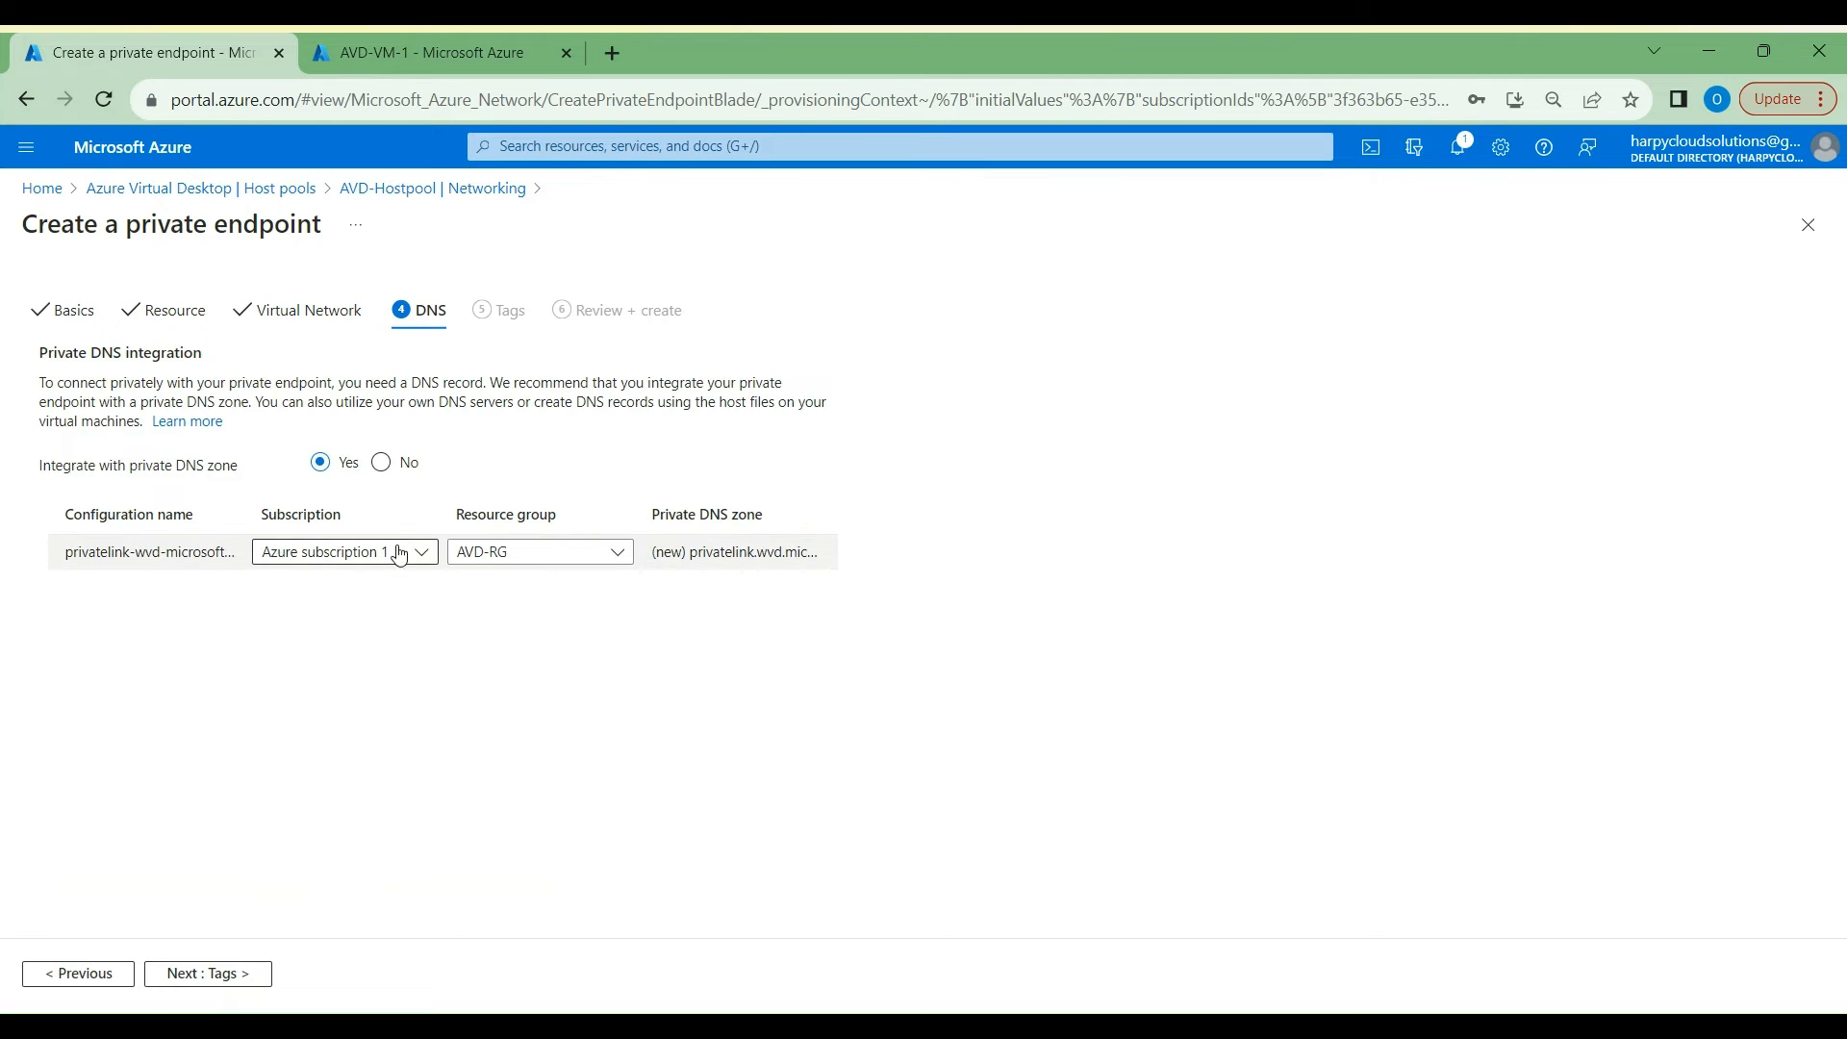
Step: Keep the private DNS zone integration in AVD-RG, leave the tags empty, and create the private endpoint
left_click(209, 972)
left_click(221, 973)
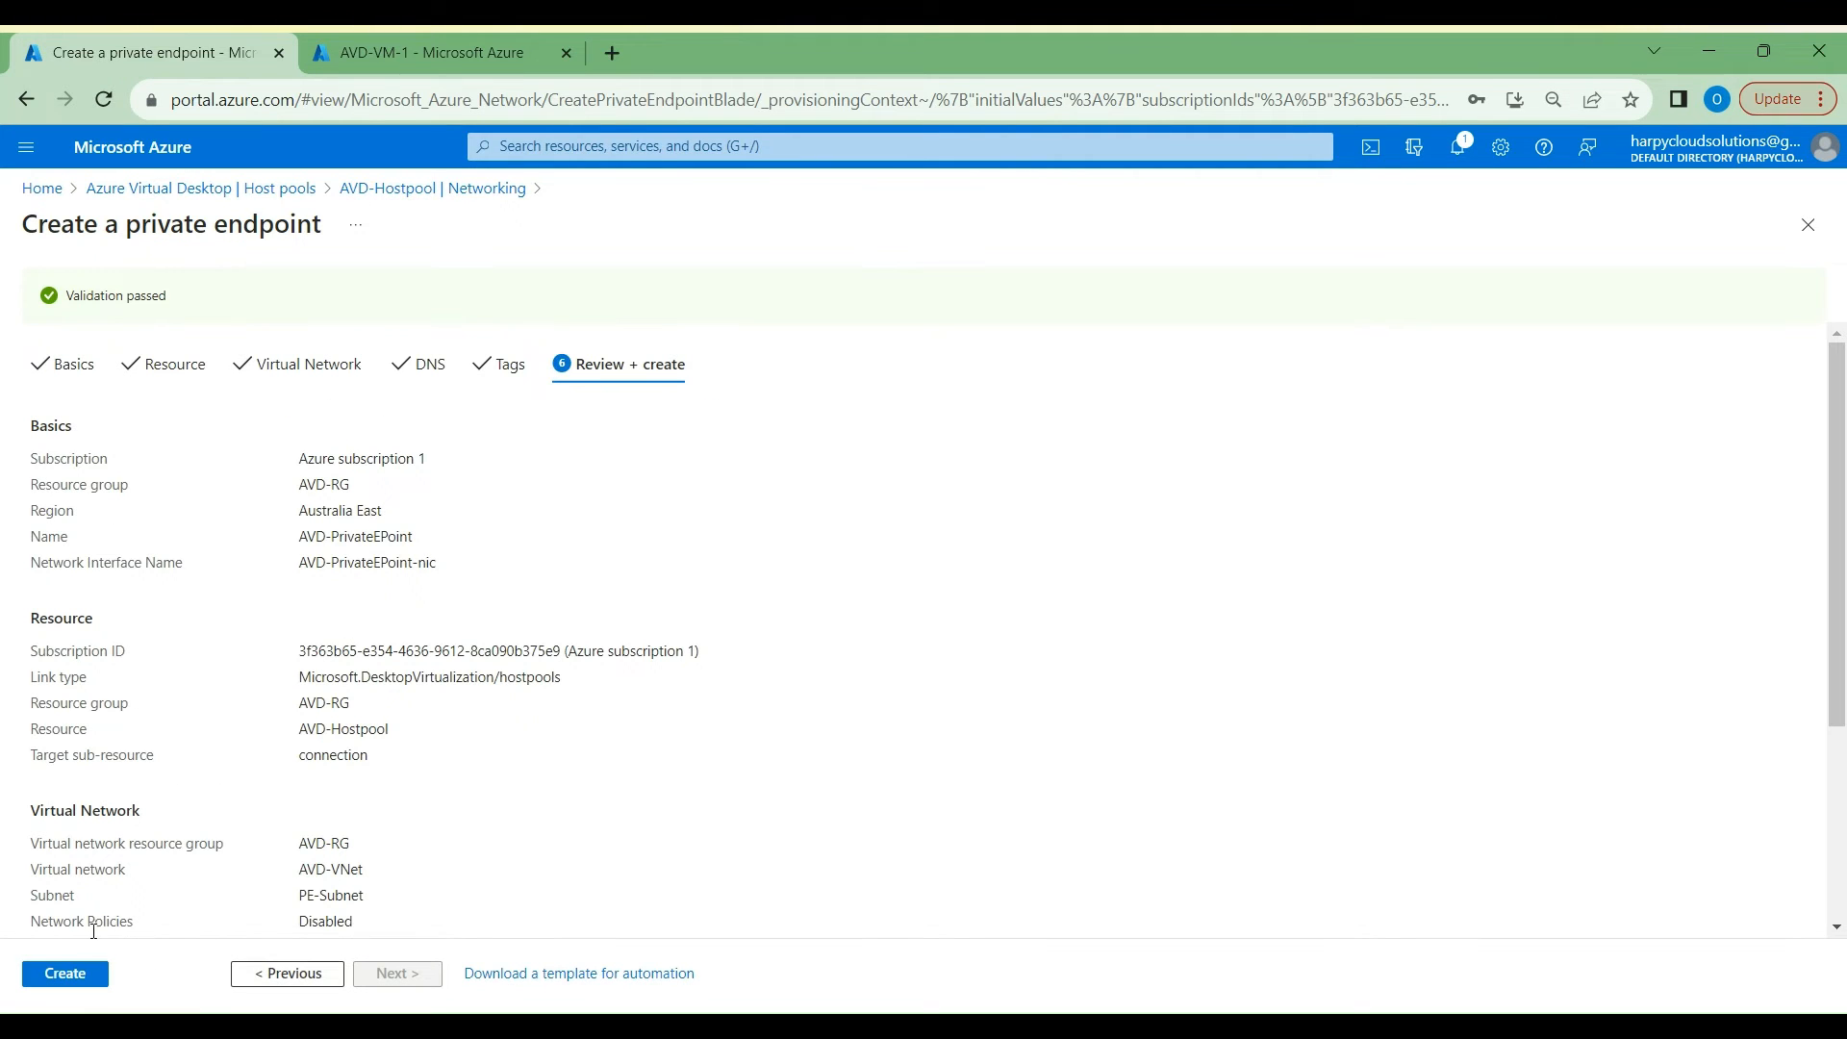
left_click(60, 974)
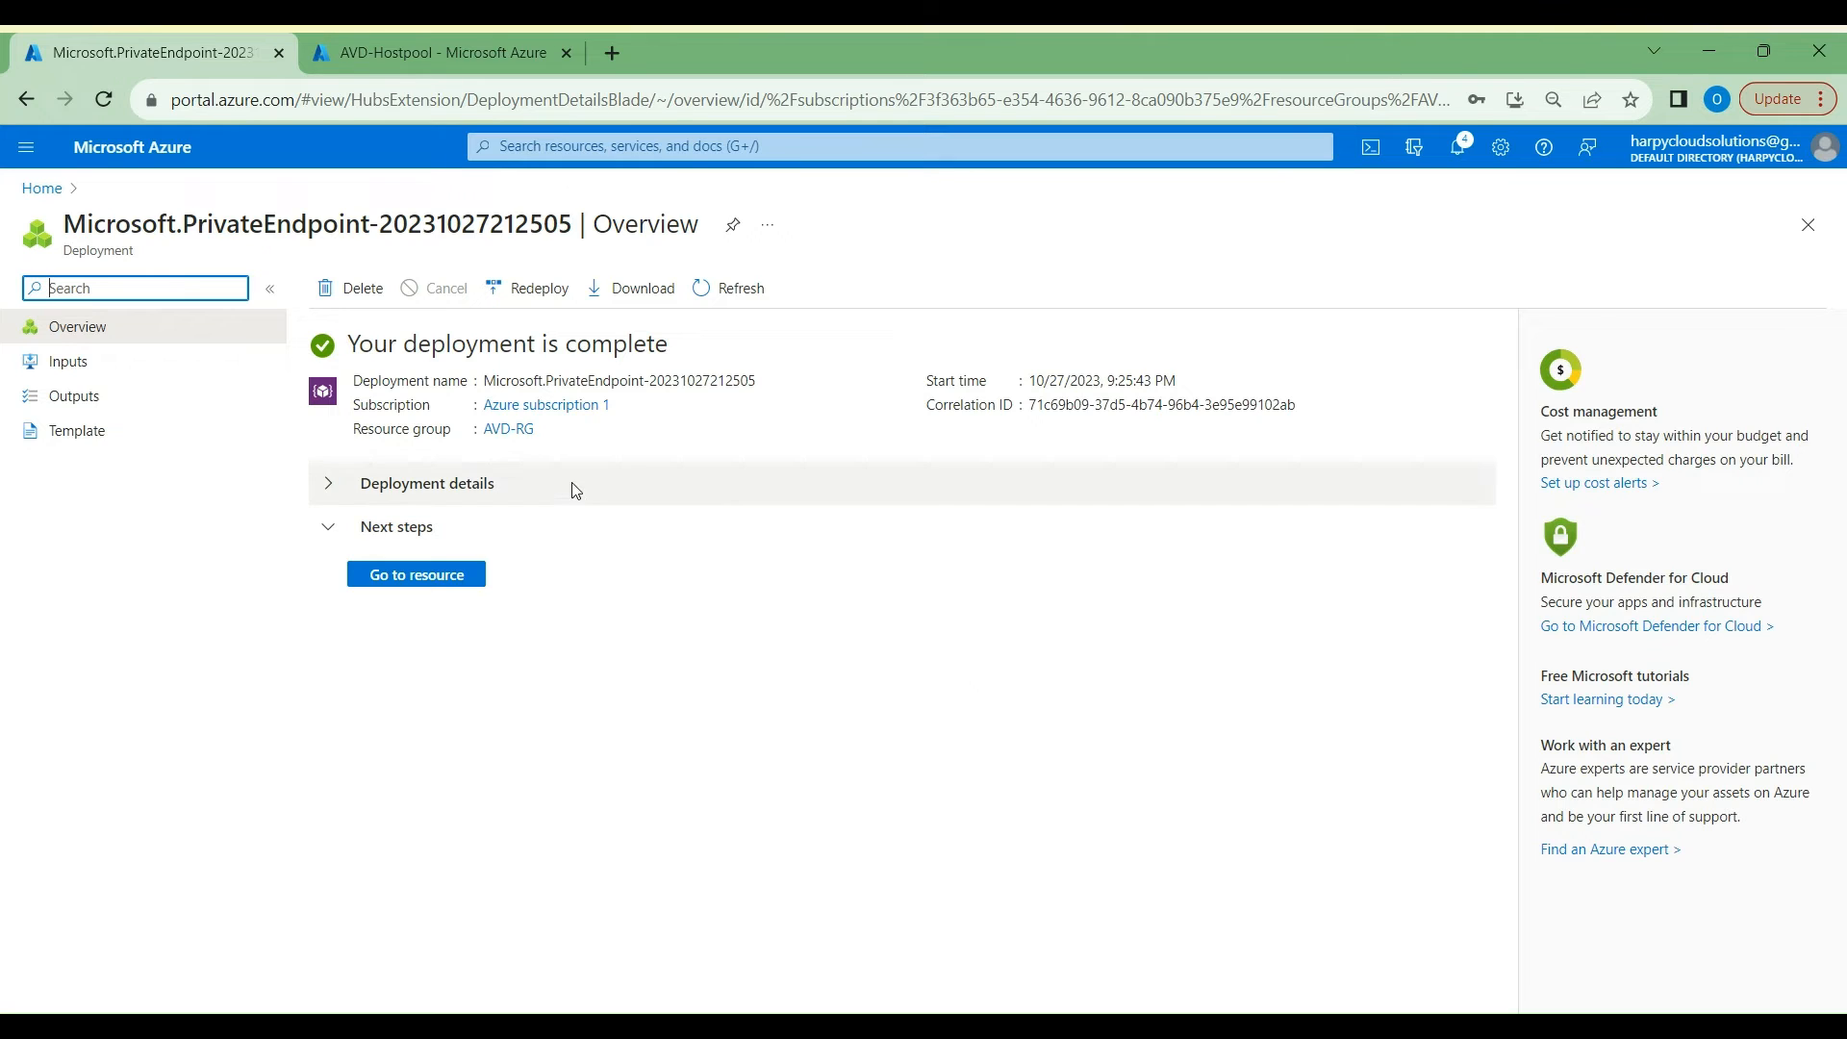
Step: Review the AVD-Hostpool public access setting, its private endpoint connections, and the host pool overview
left_click(41, 187)
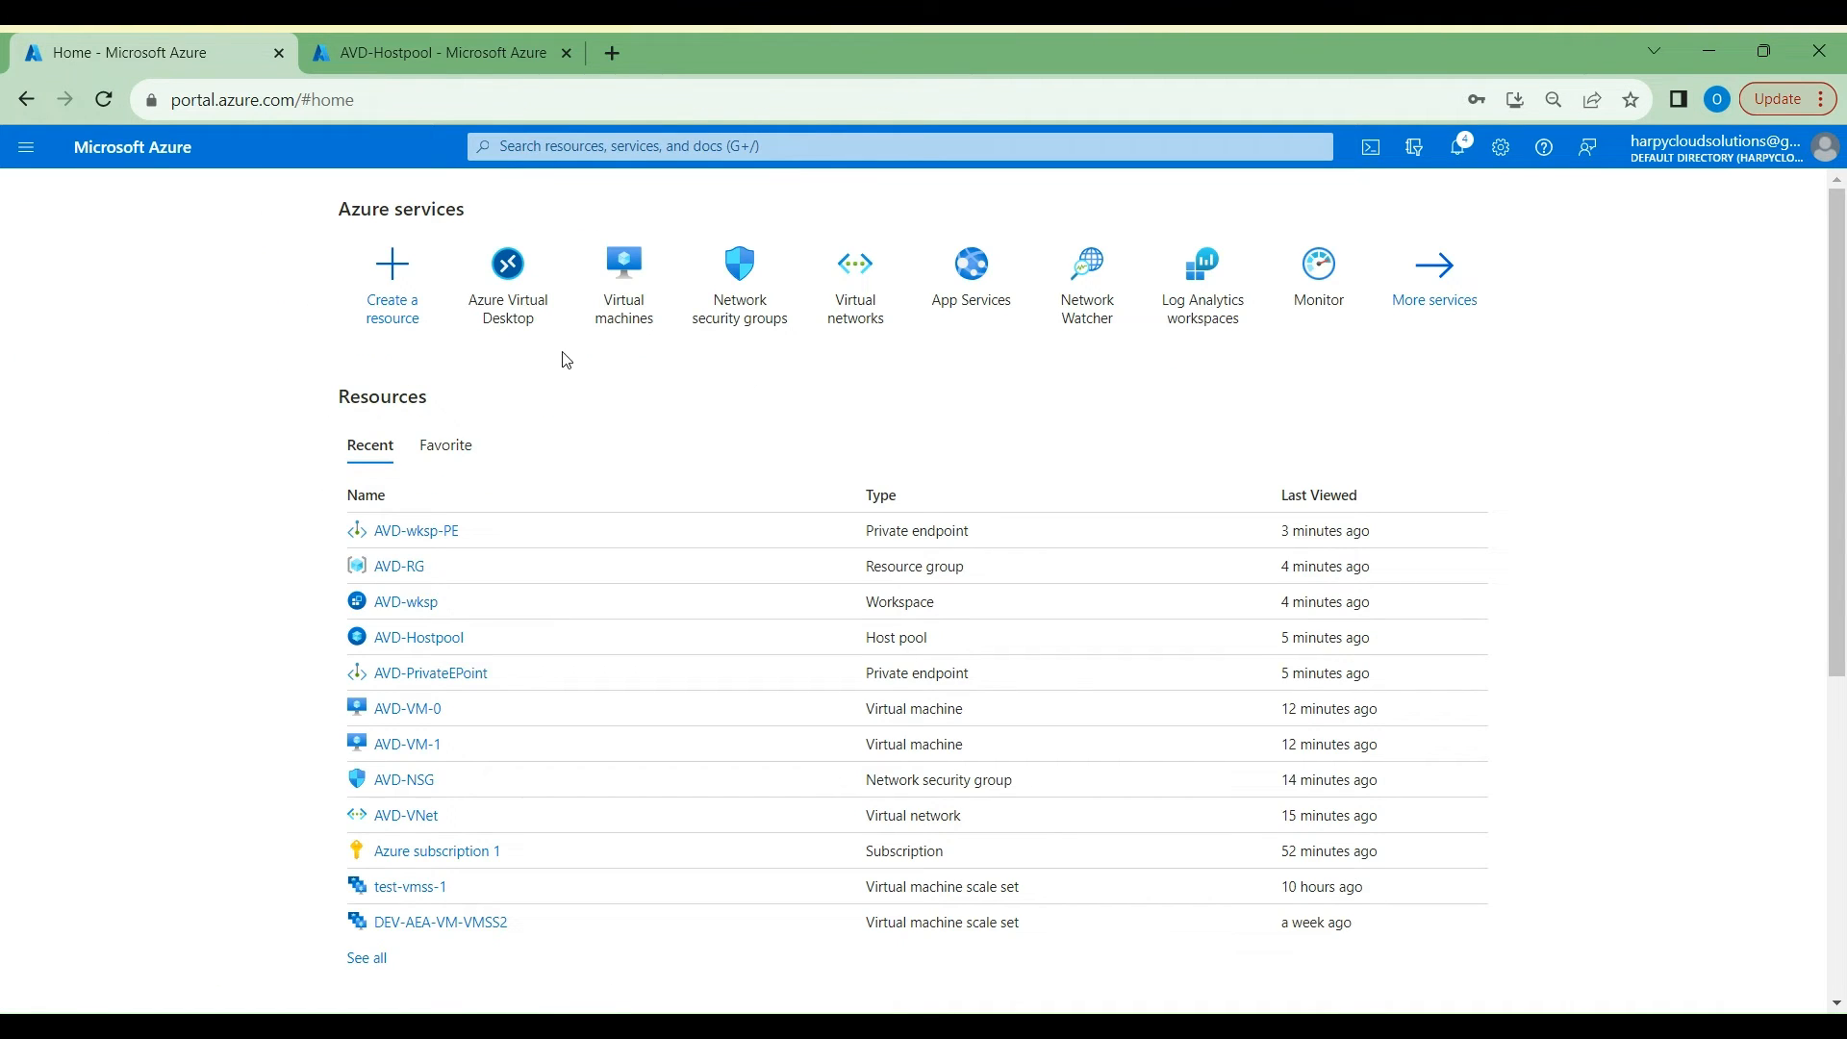
left_click(510, 299)
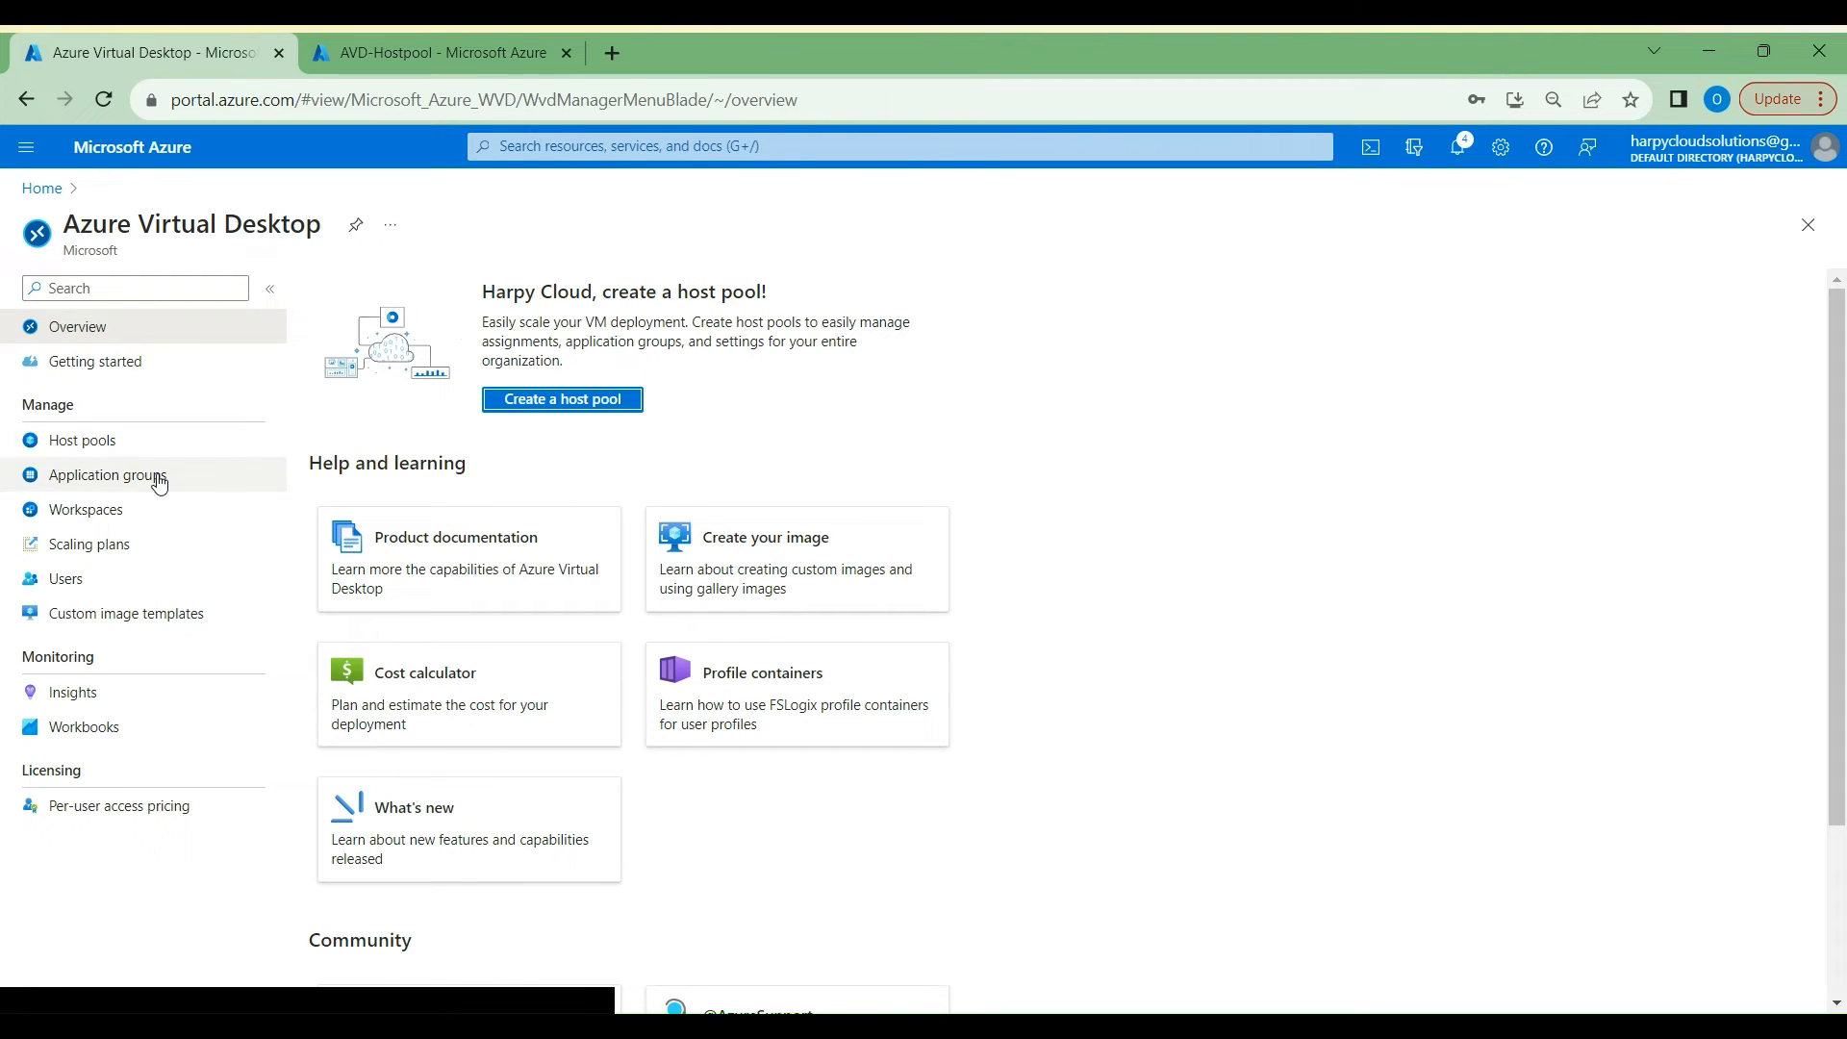
left_click(91, 442)
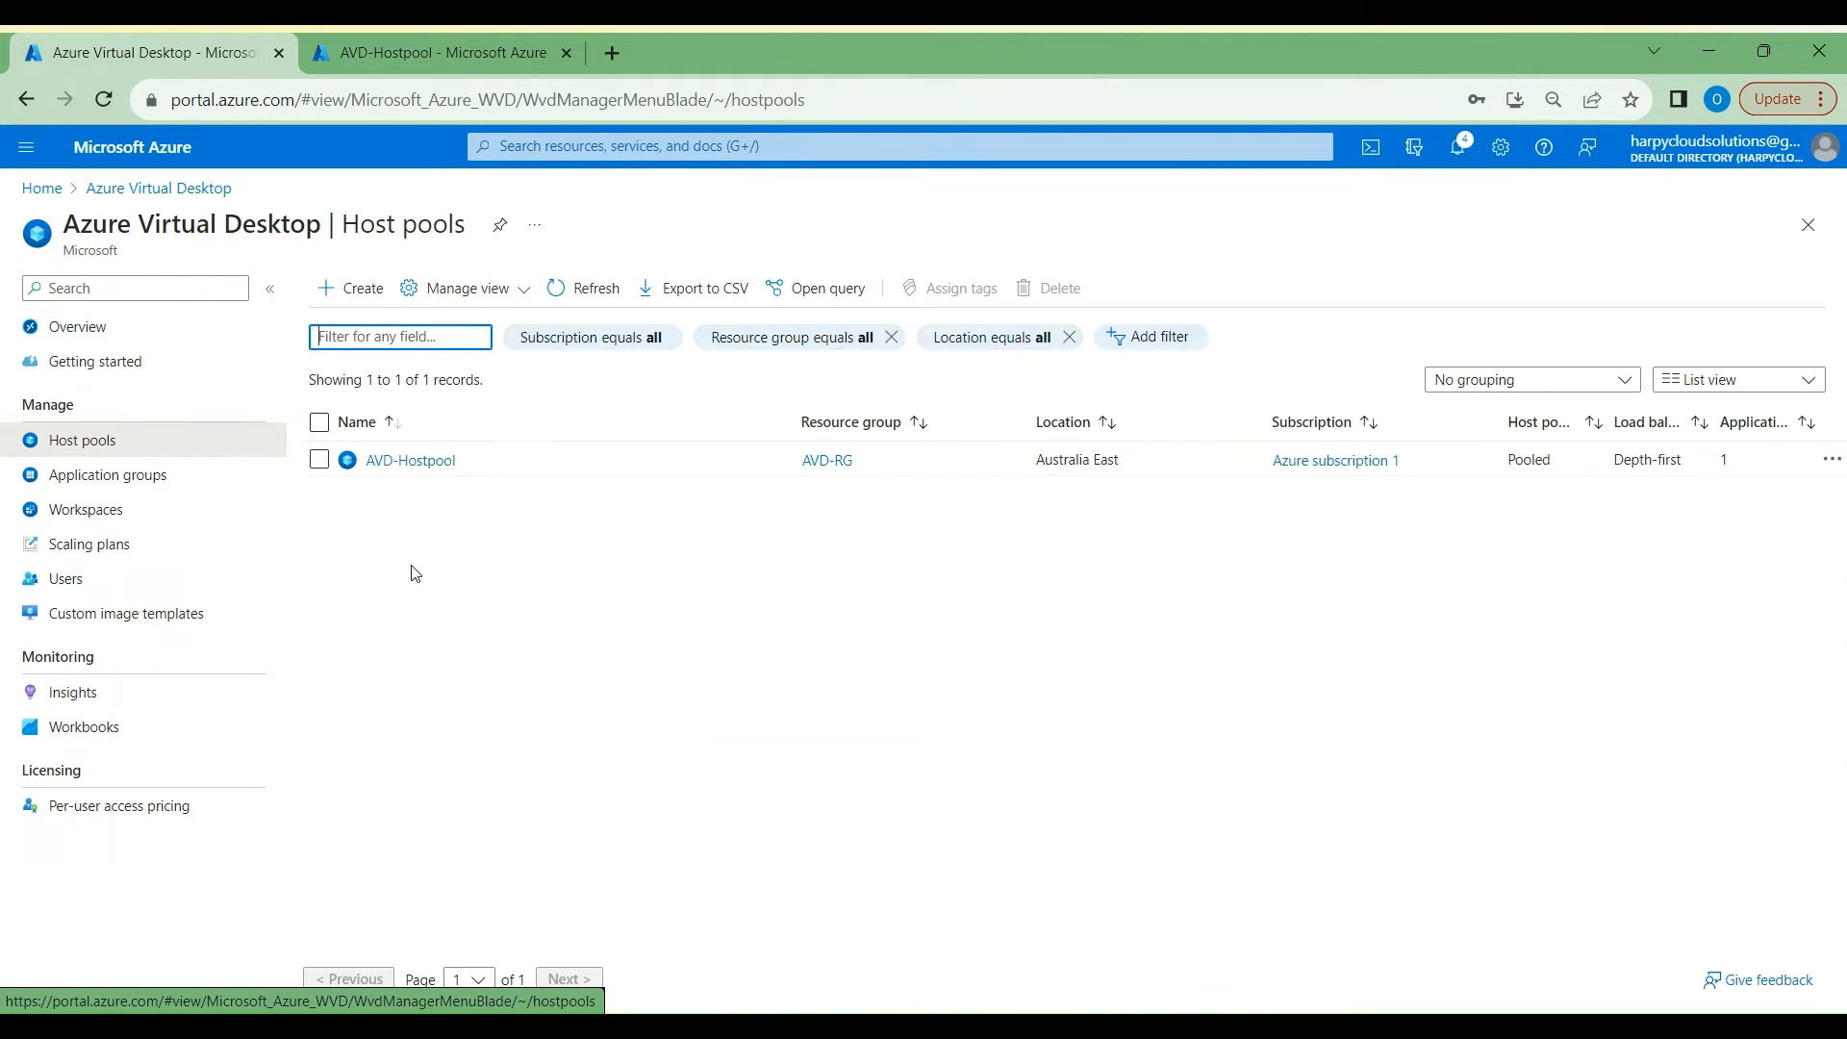
left_click(412, 462)
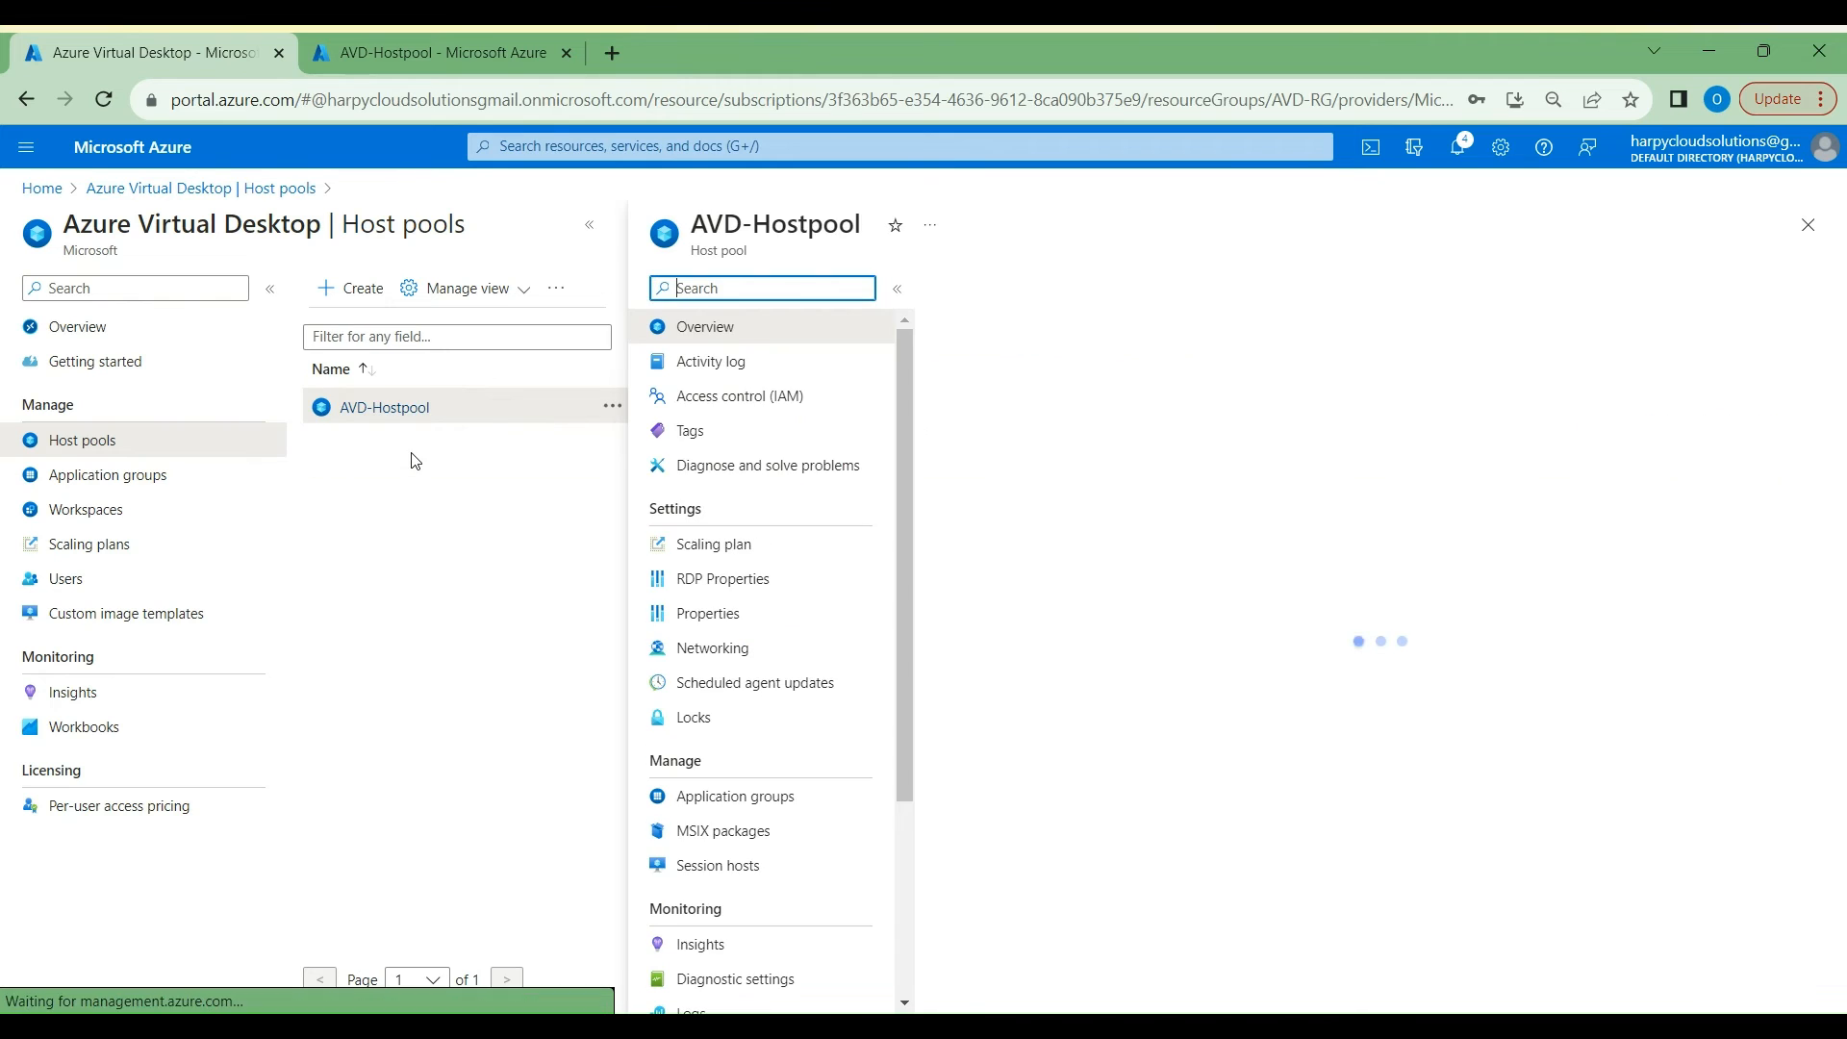
left_click(715, 650)
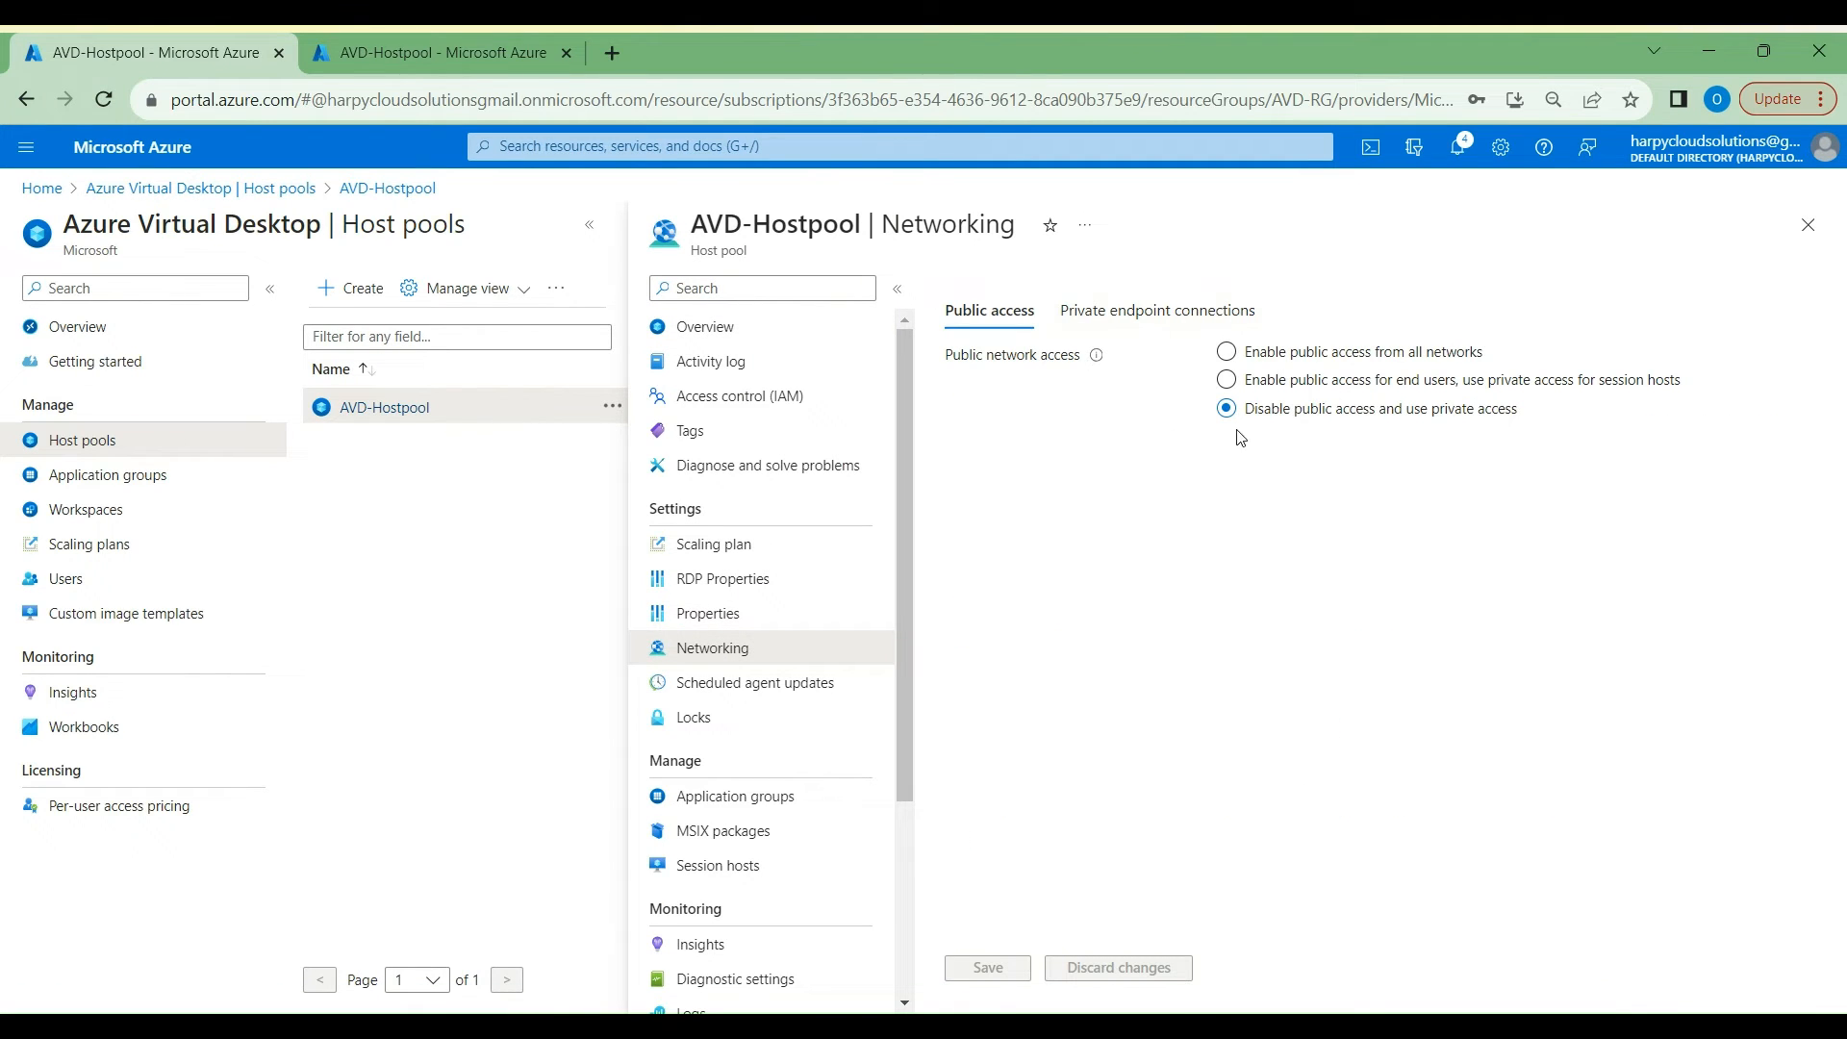
left_click(1190, 318)
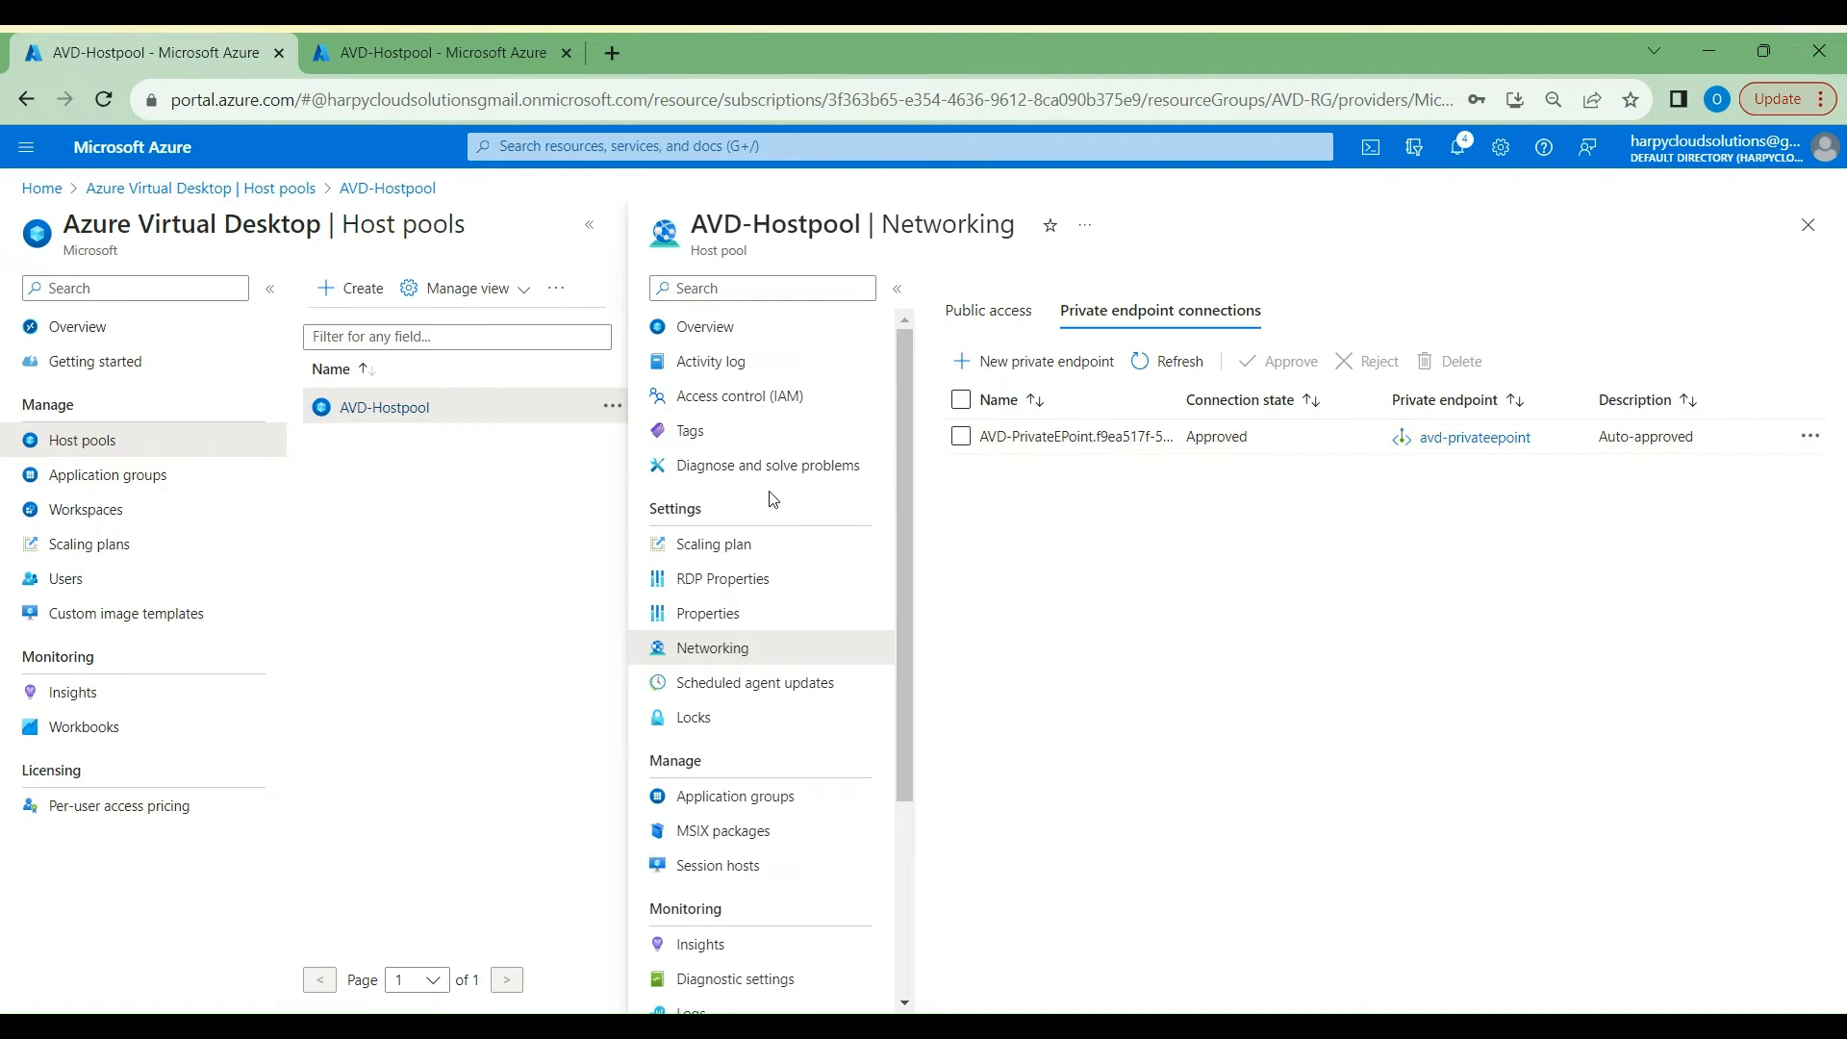
left_click(727, 332)
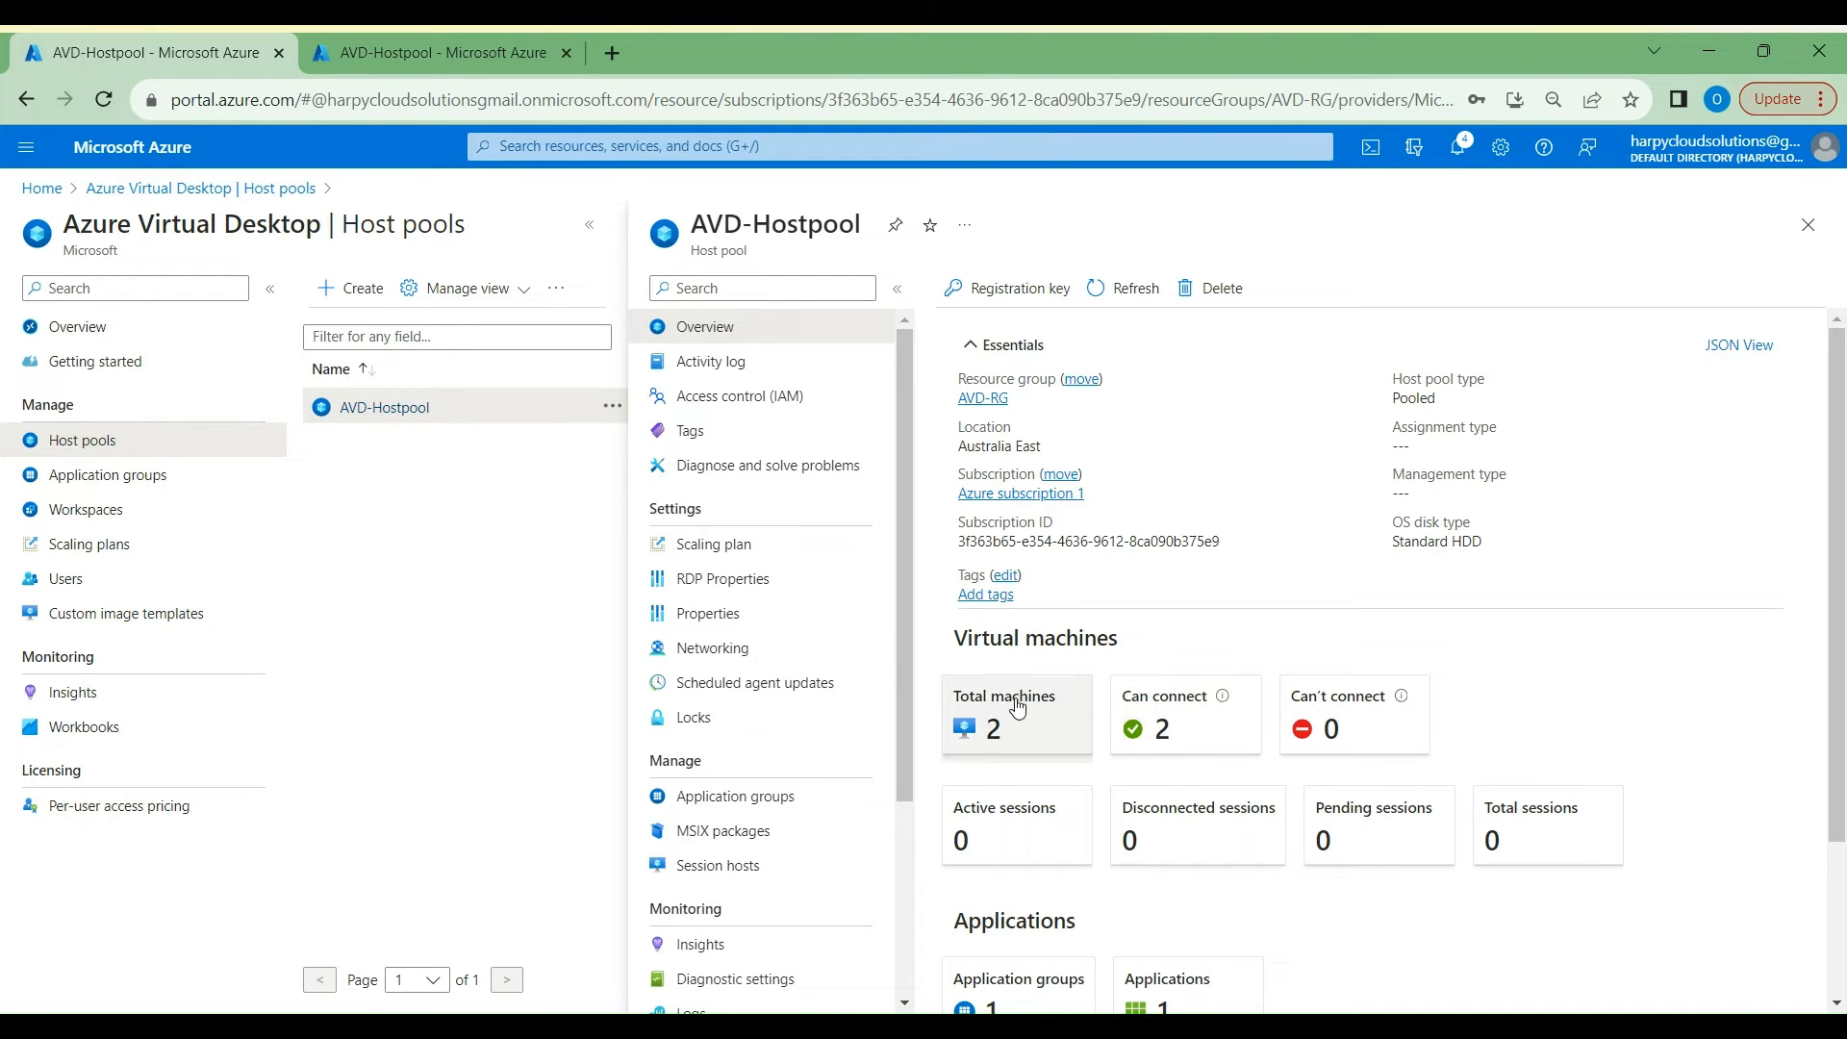
Step: Review the networking settings of workspace AVD-wksp and the details of its private endpoint avd-wksp-pe
left_click(97, 524)
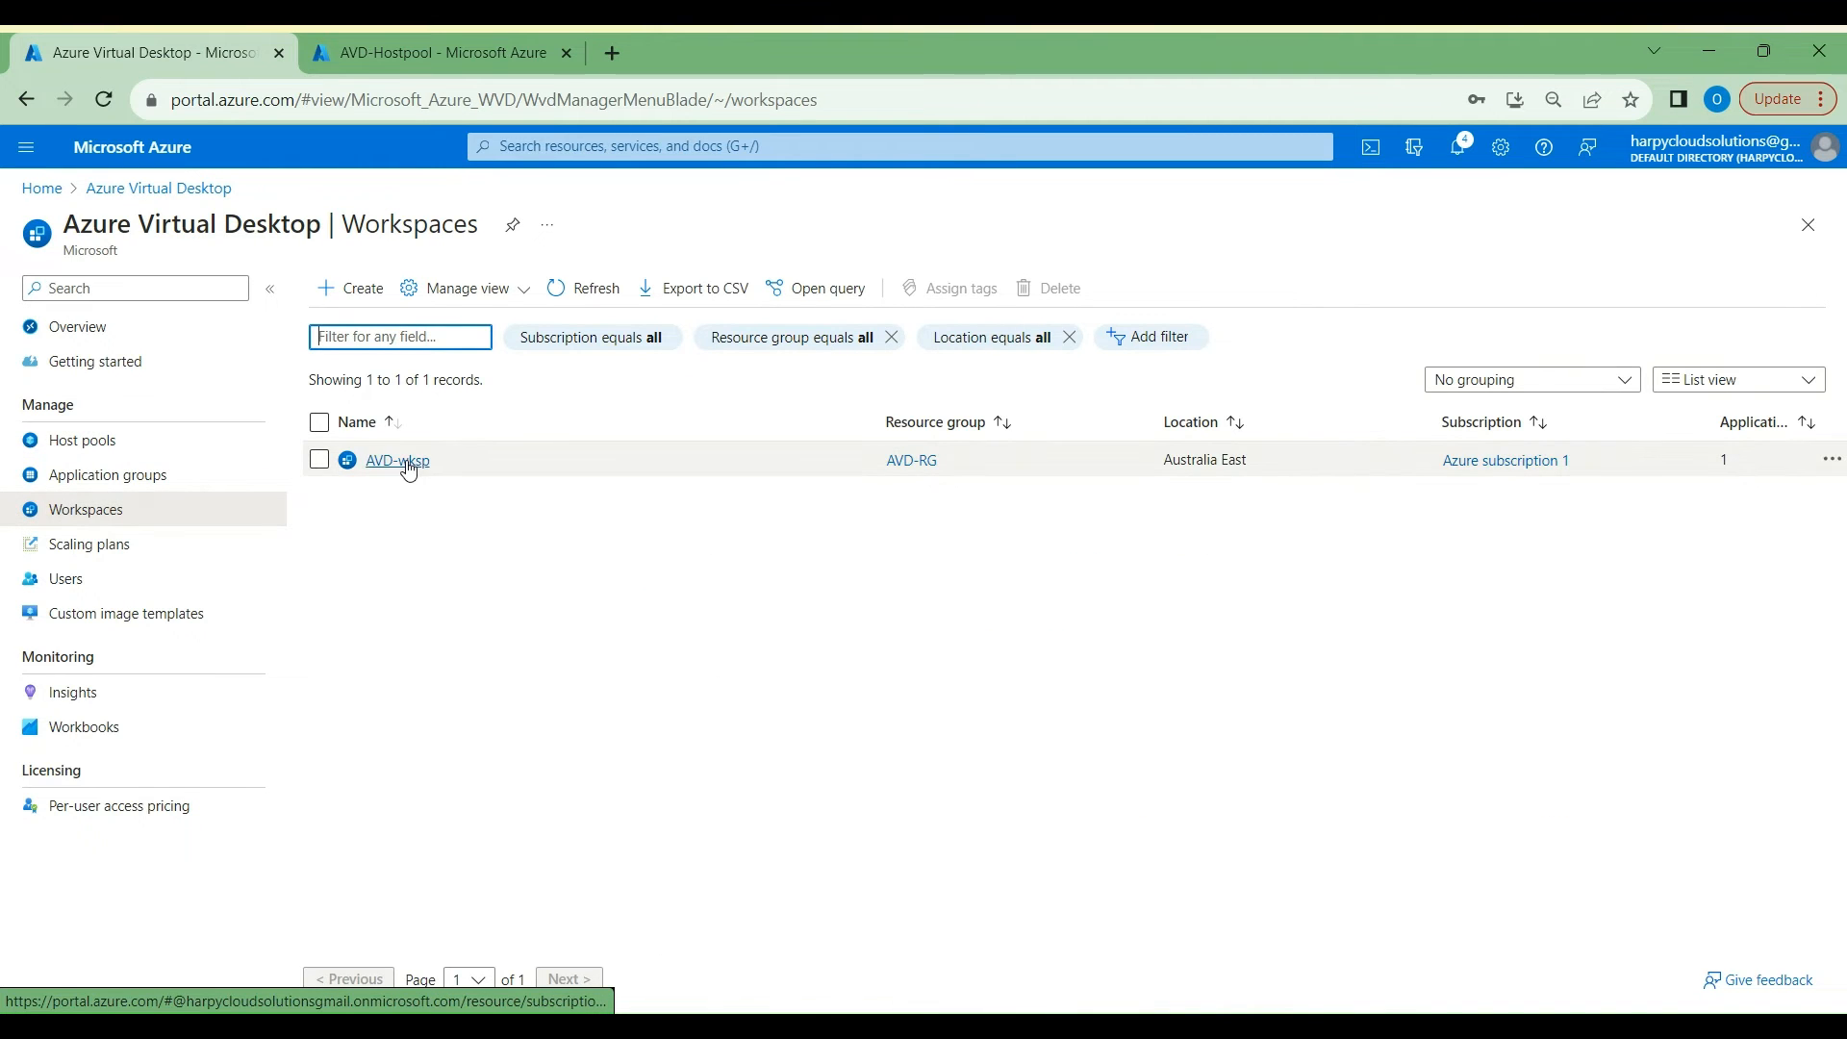
left_click(402, 462)
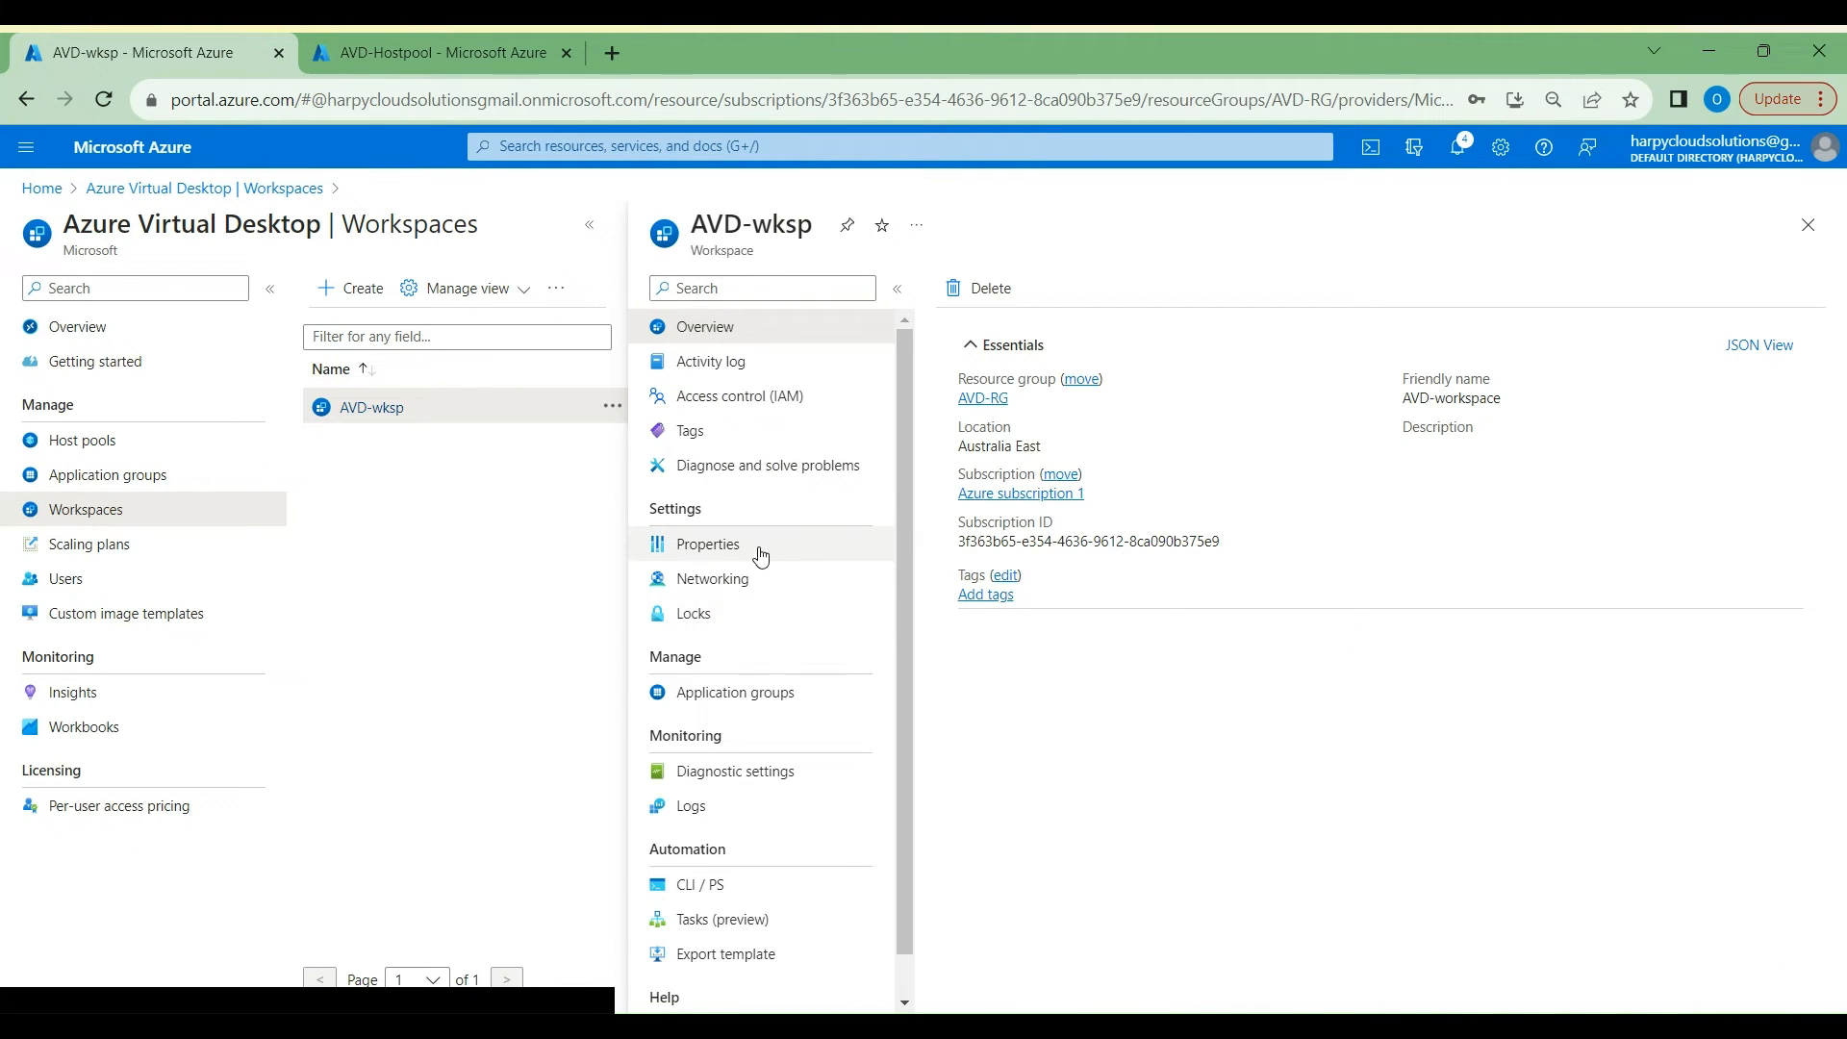
left_click(733, 578)
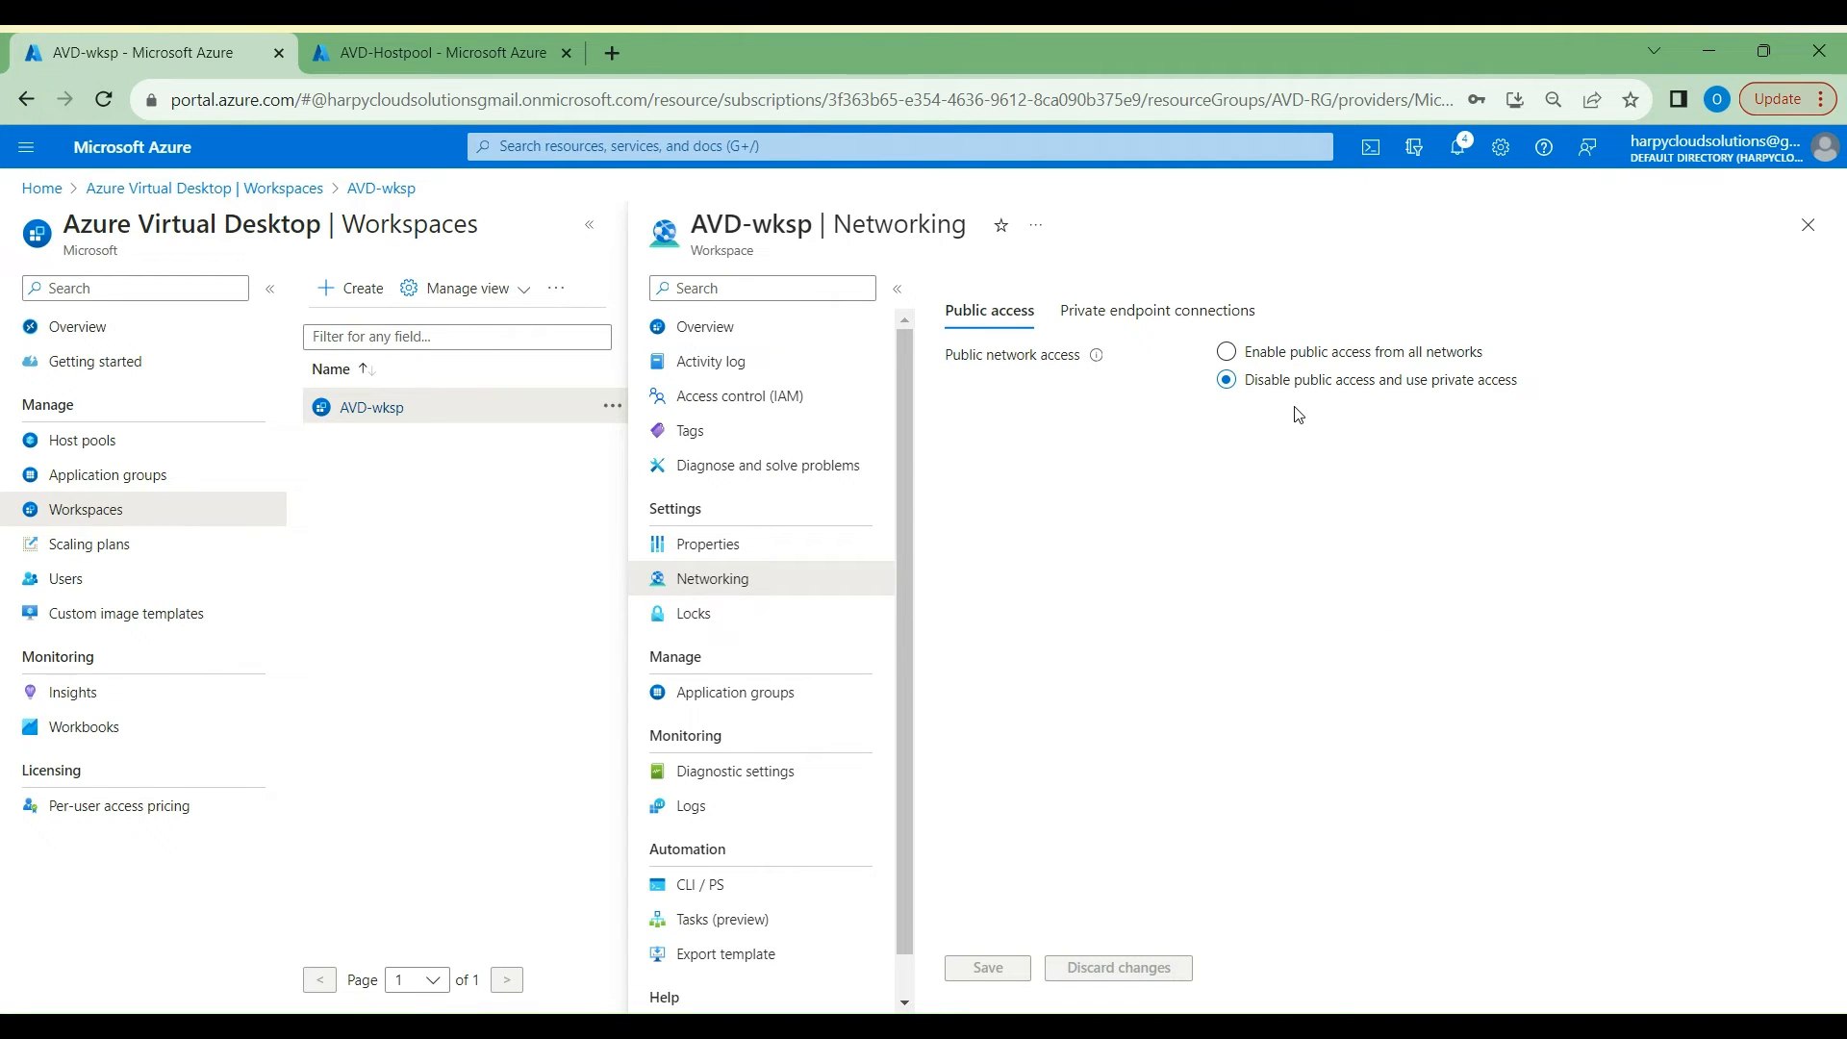
left_click(1166, 311)
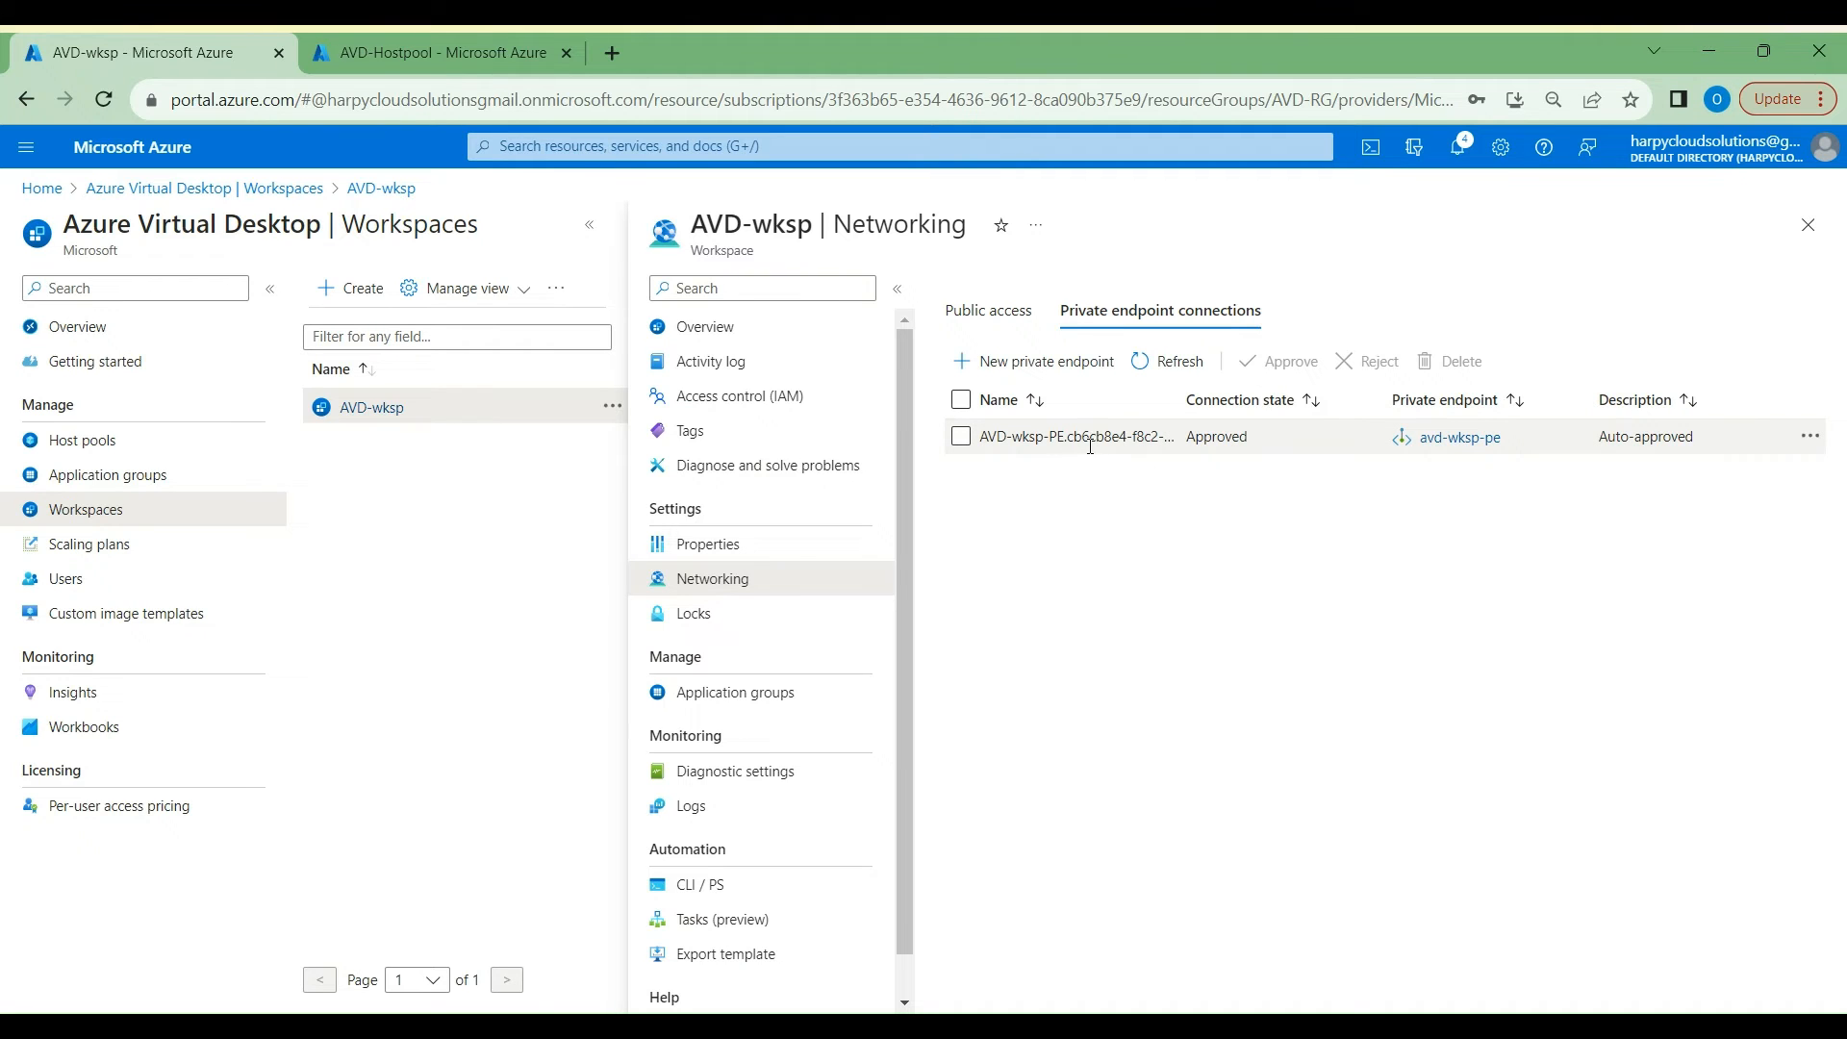
left_click(1469, 438)
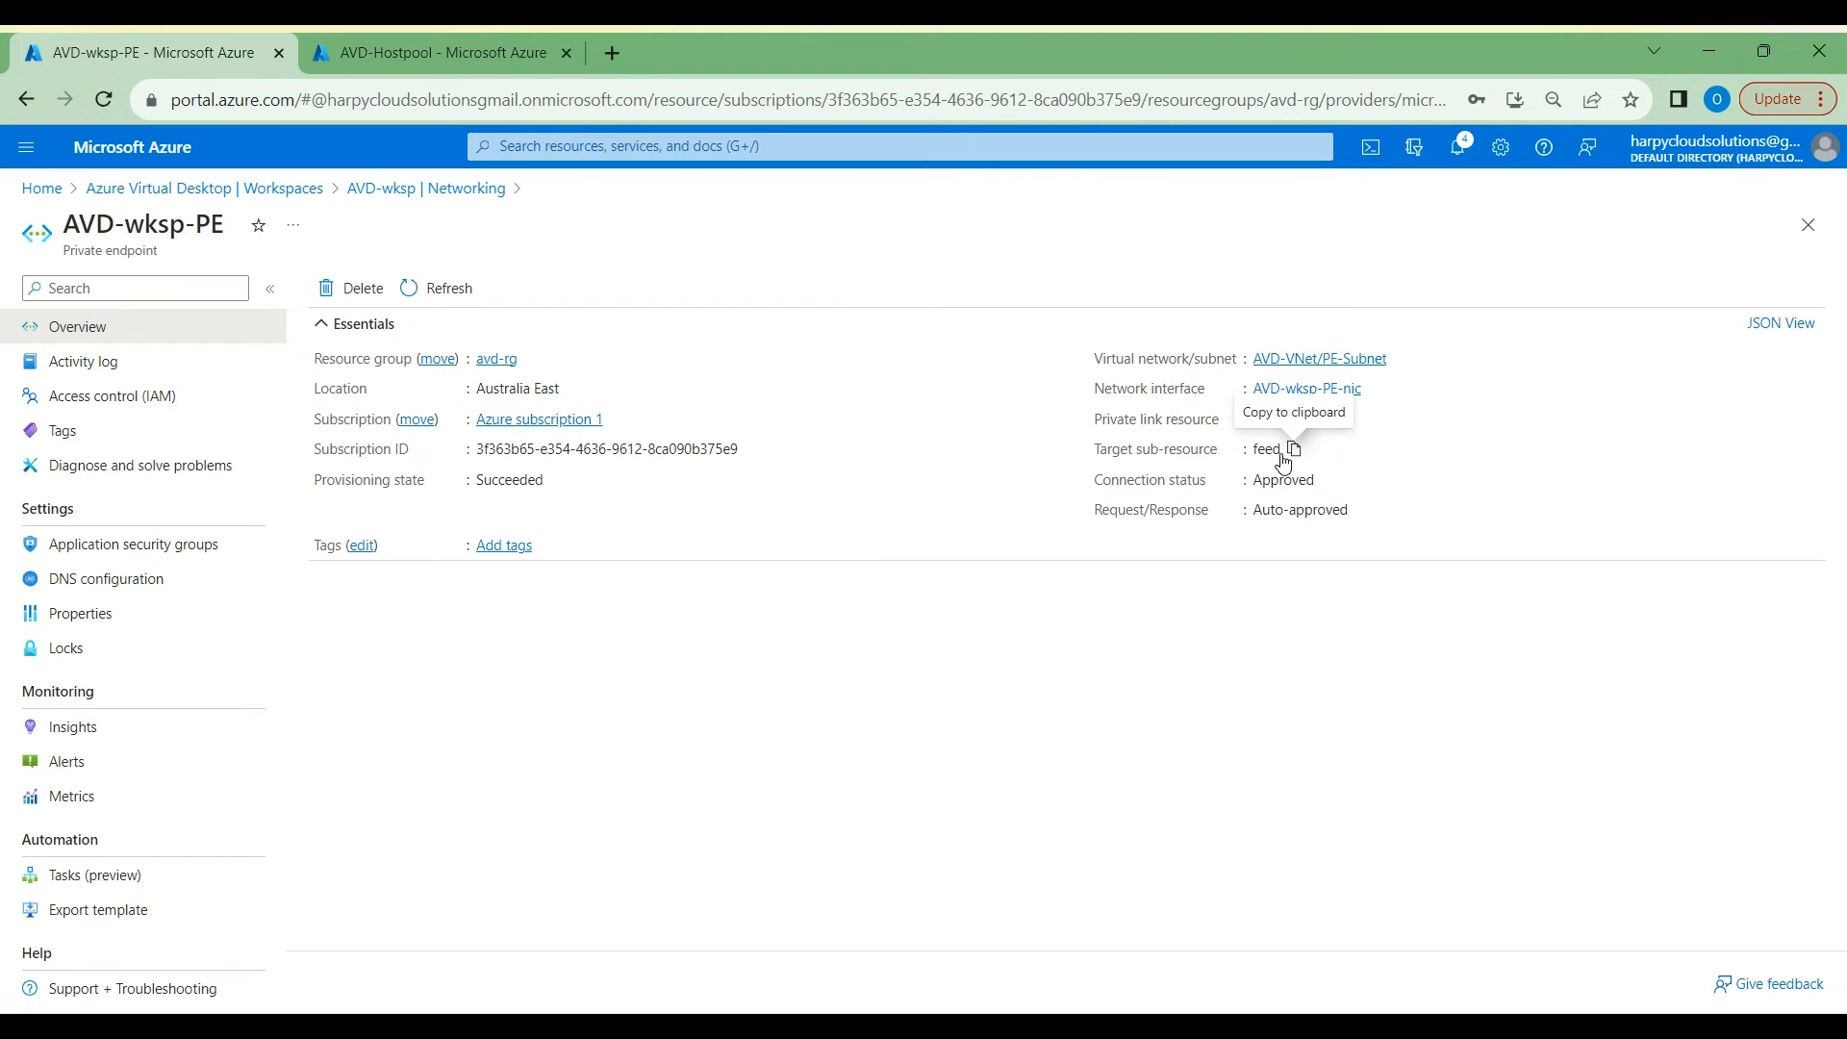
left_click(1799, 239)
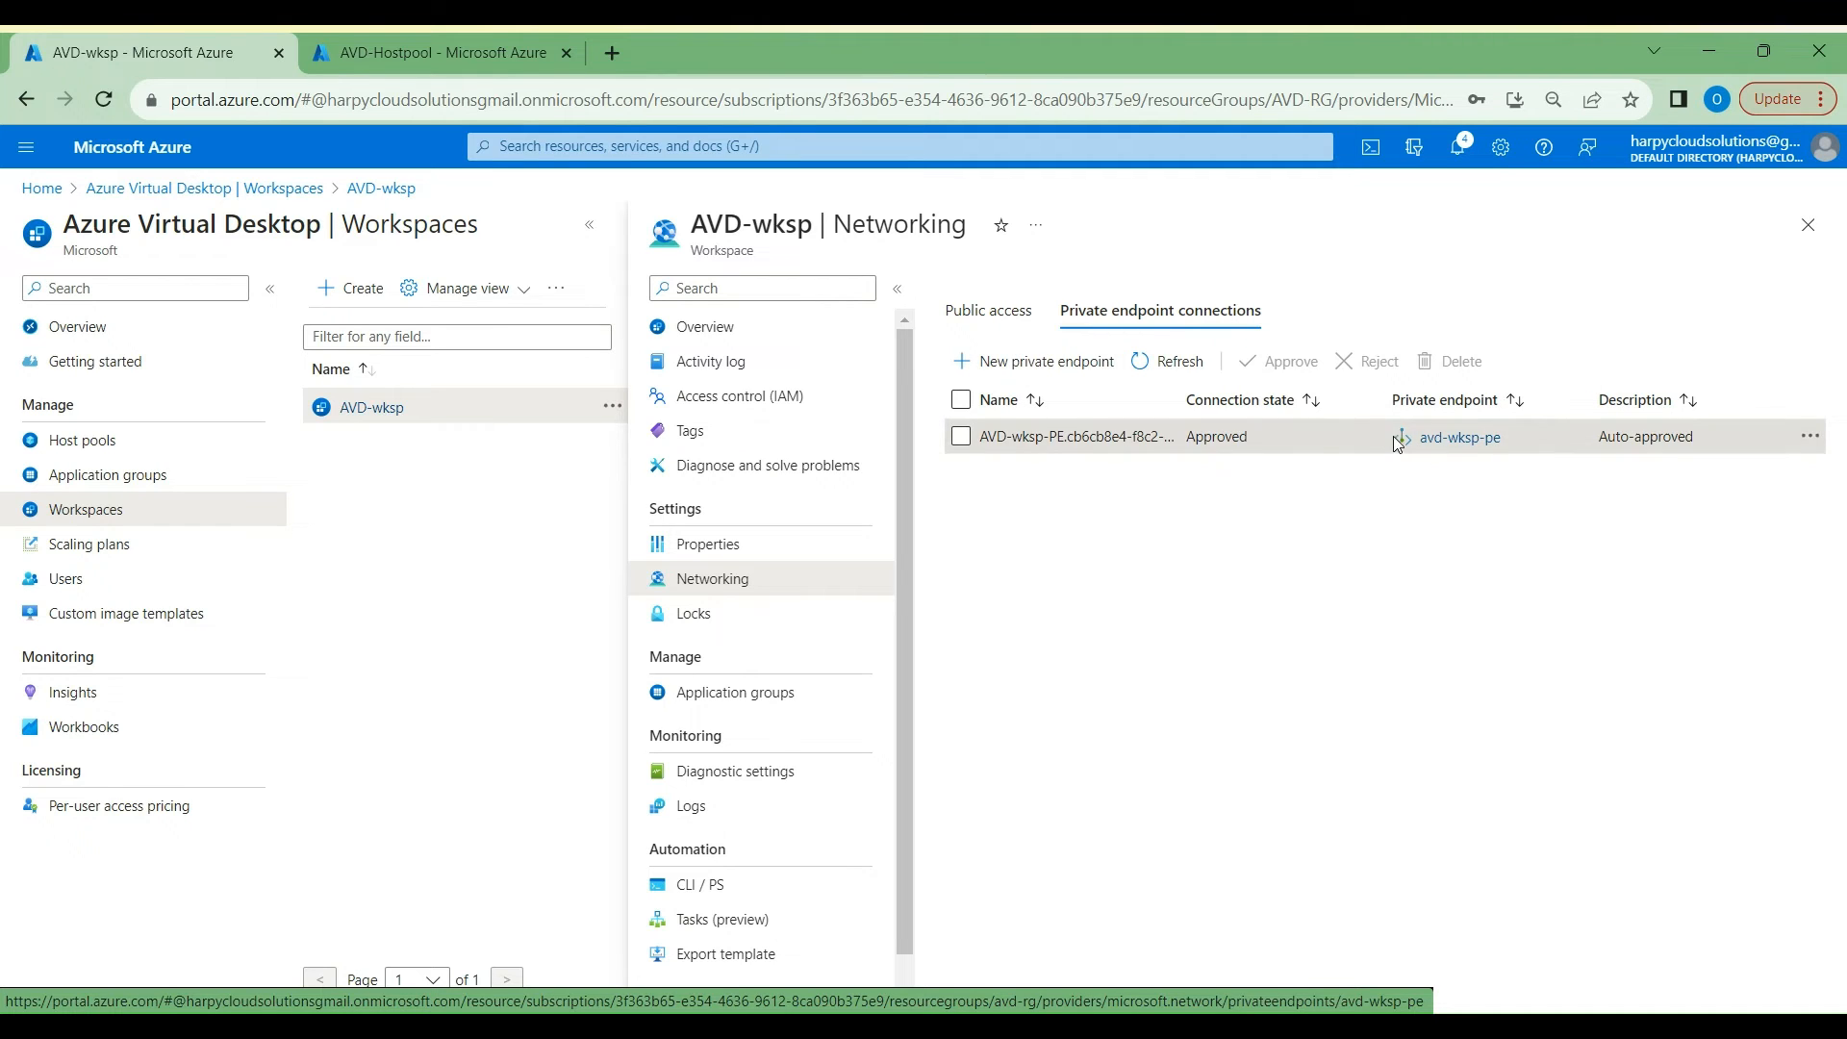
Step: Start a new private endpoint for AVD-wksp in resource group AVD-RG, named AVD-wksp-PEglobal, in region Australia East
left_click(1066, 364)
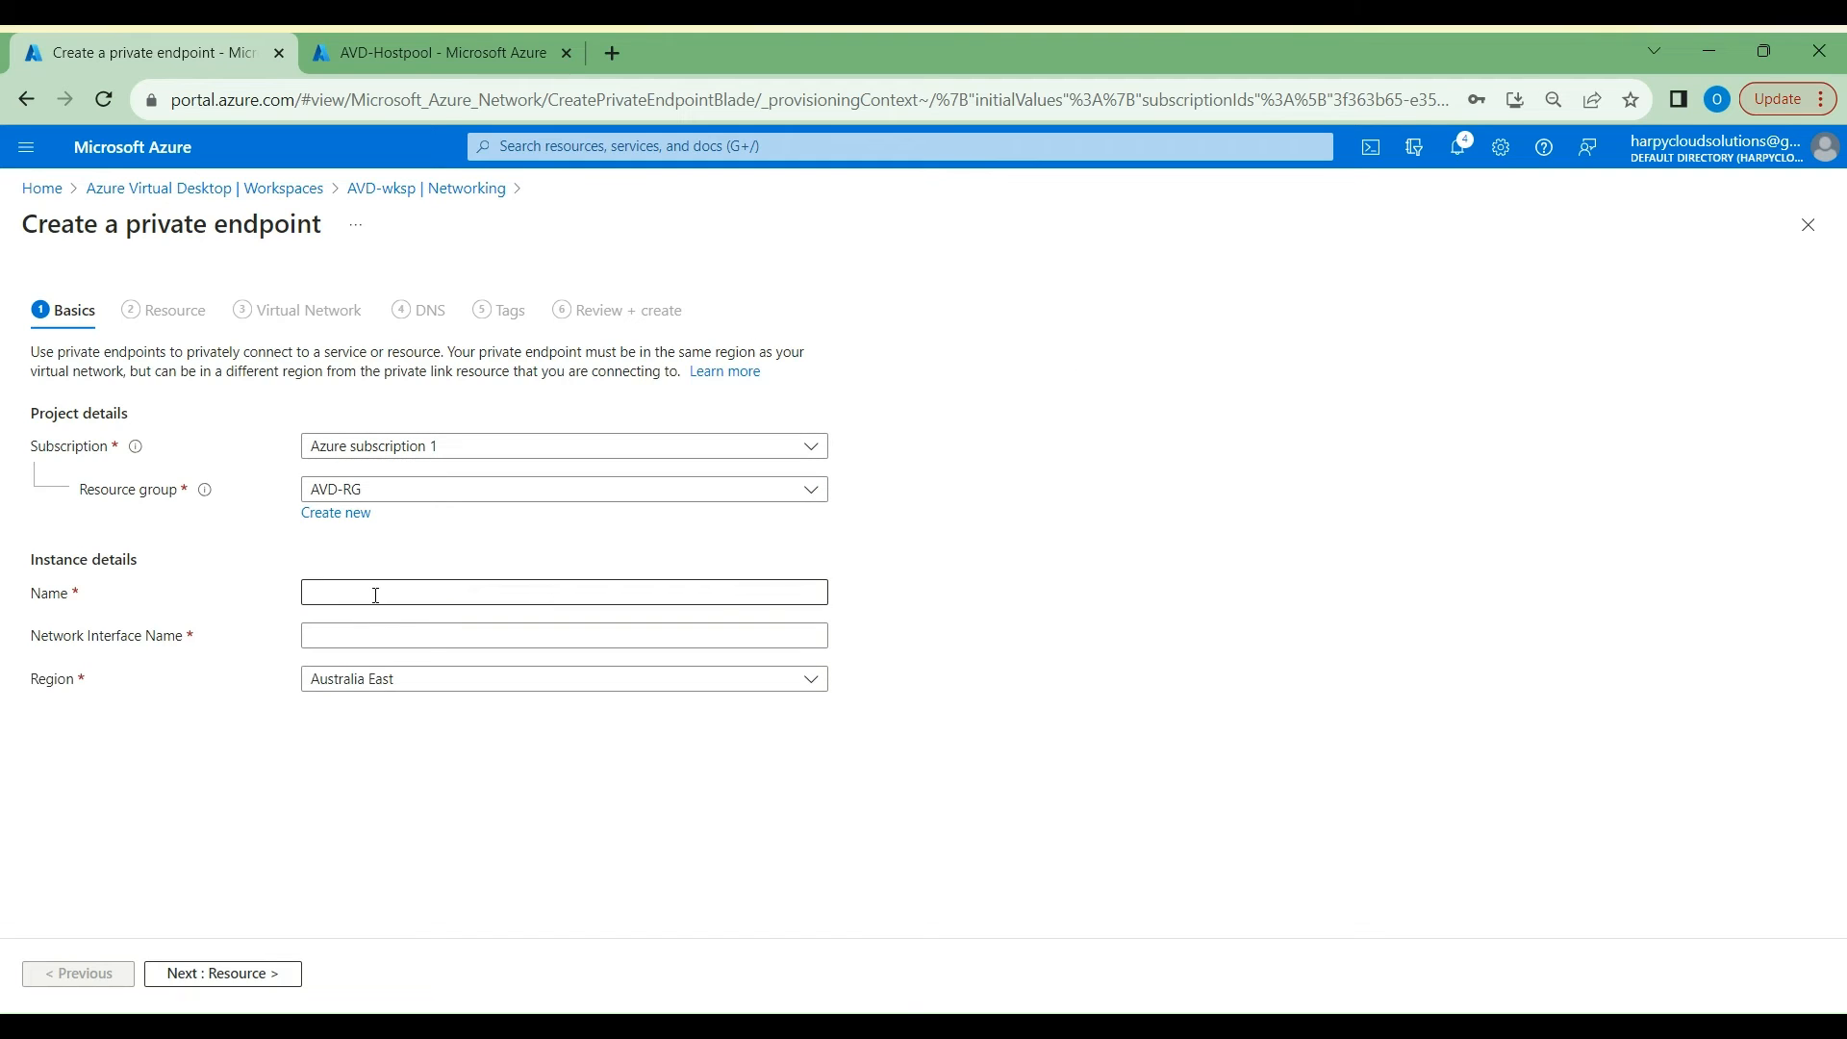
left_click(342, 600)
type("AVD-wksp-PEglobal")
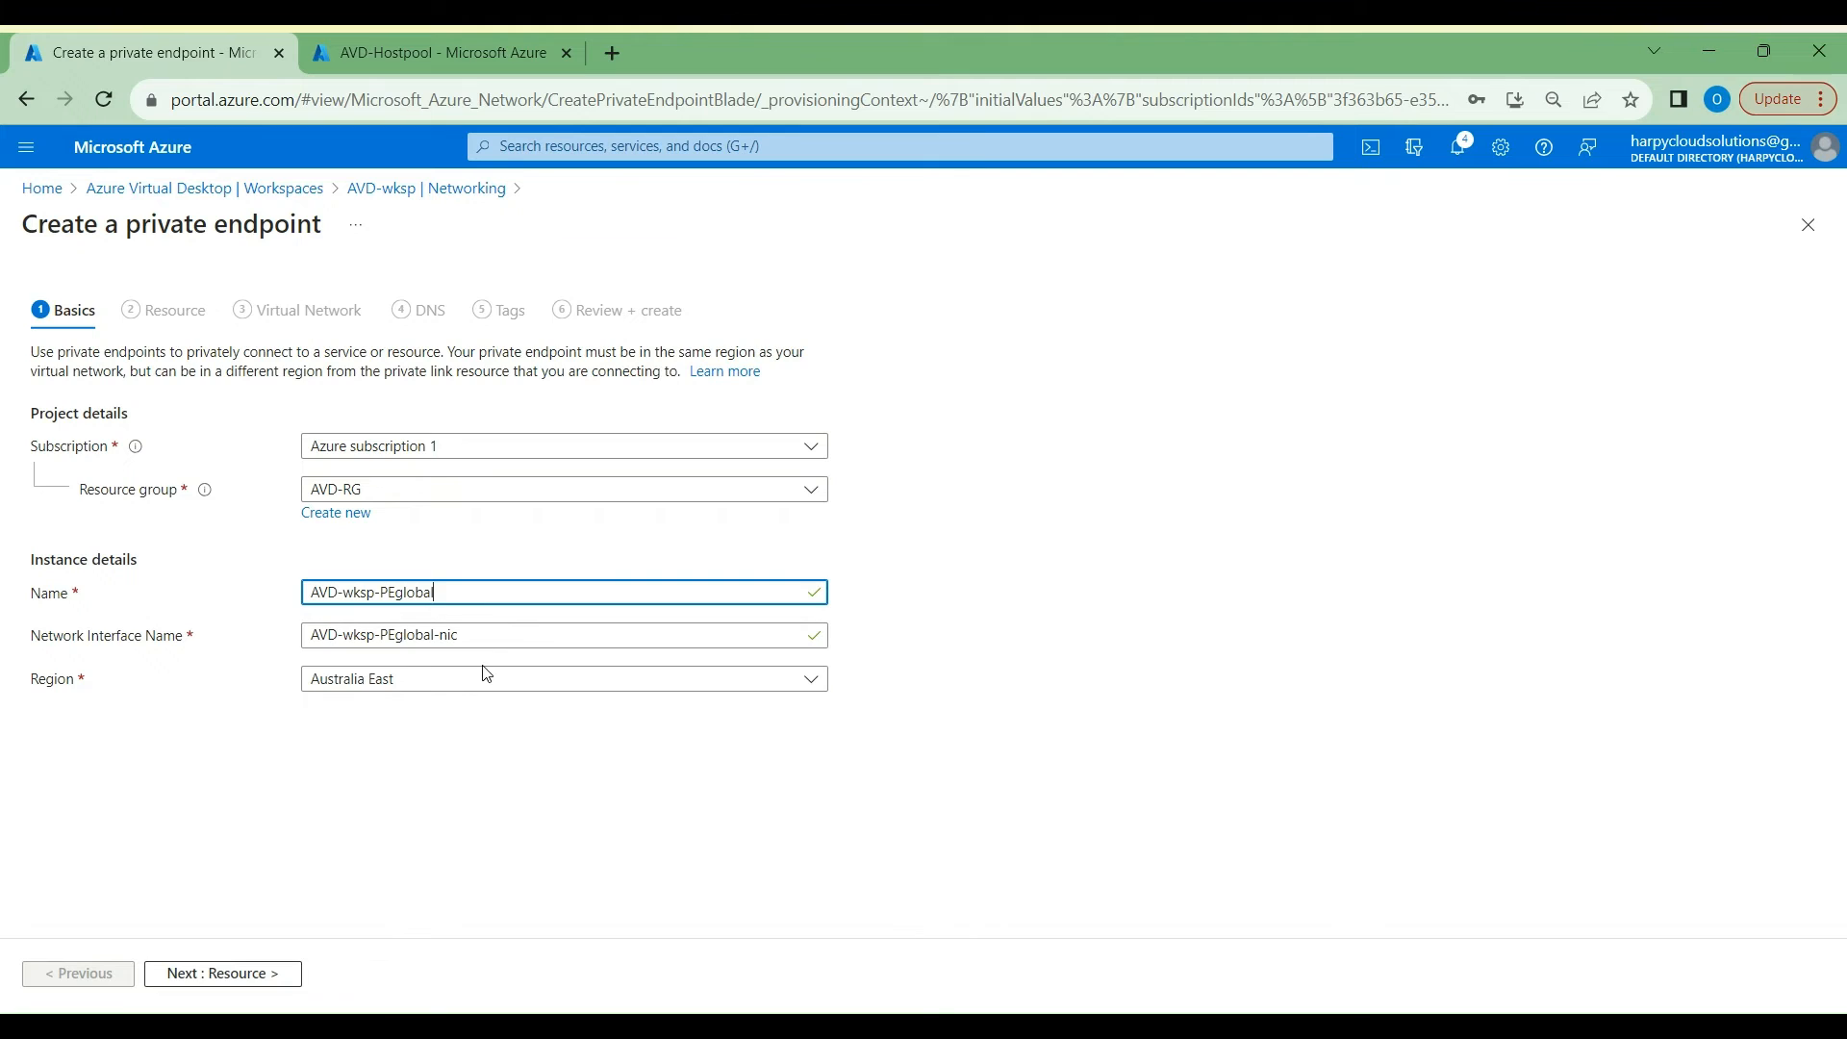
left_click(475, 681)
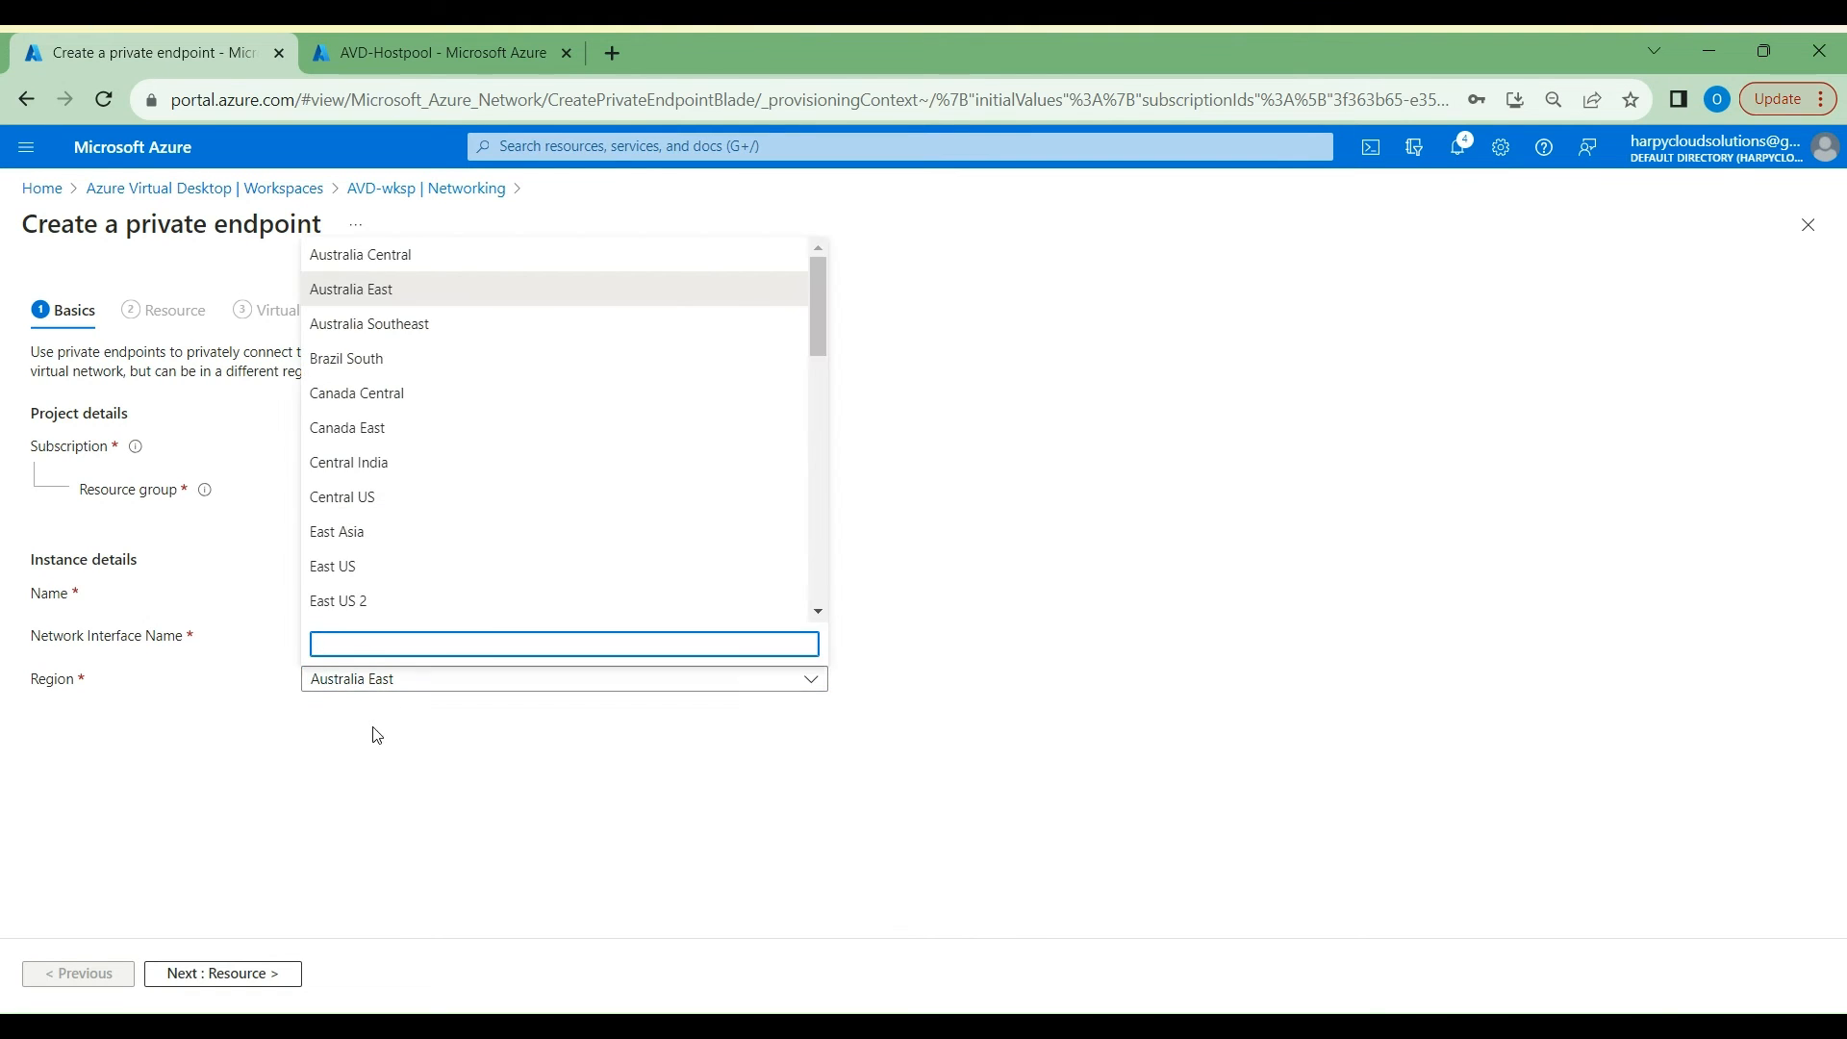
left_click(395, 288)
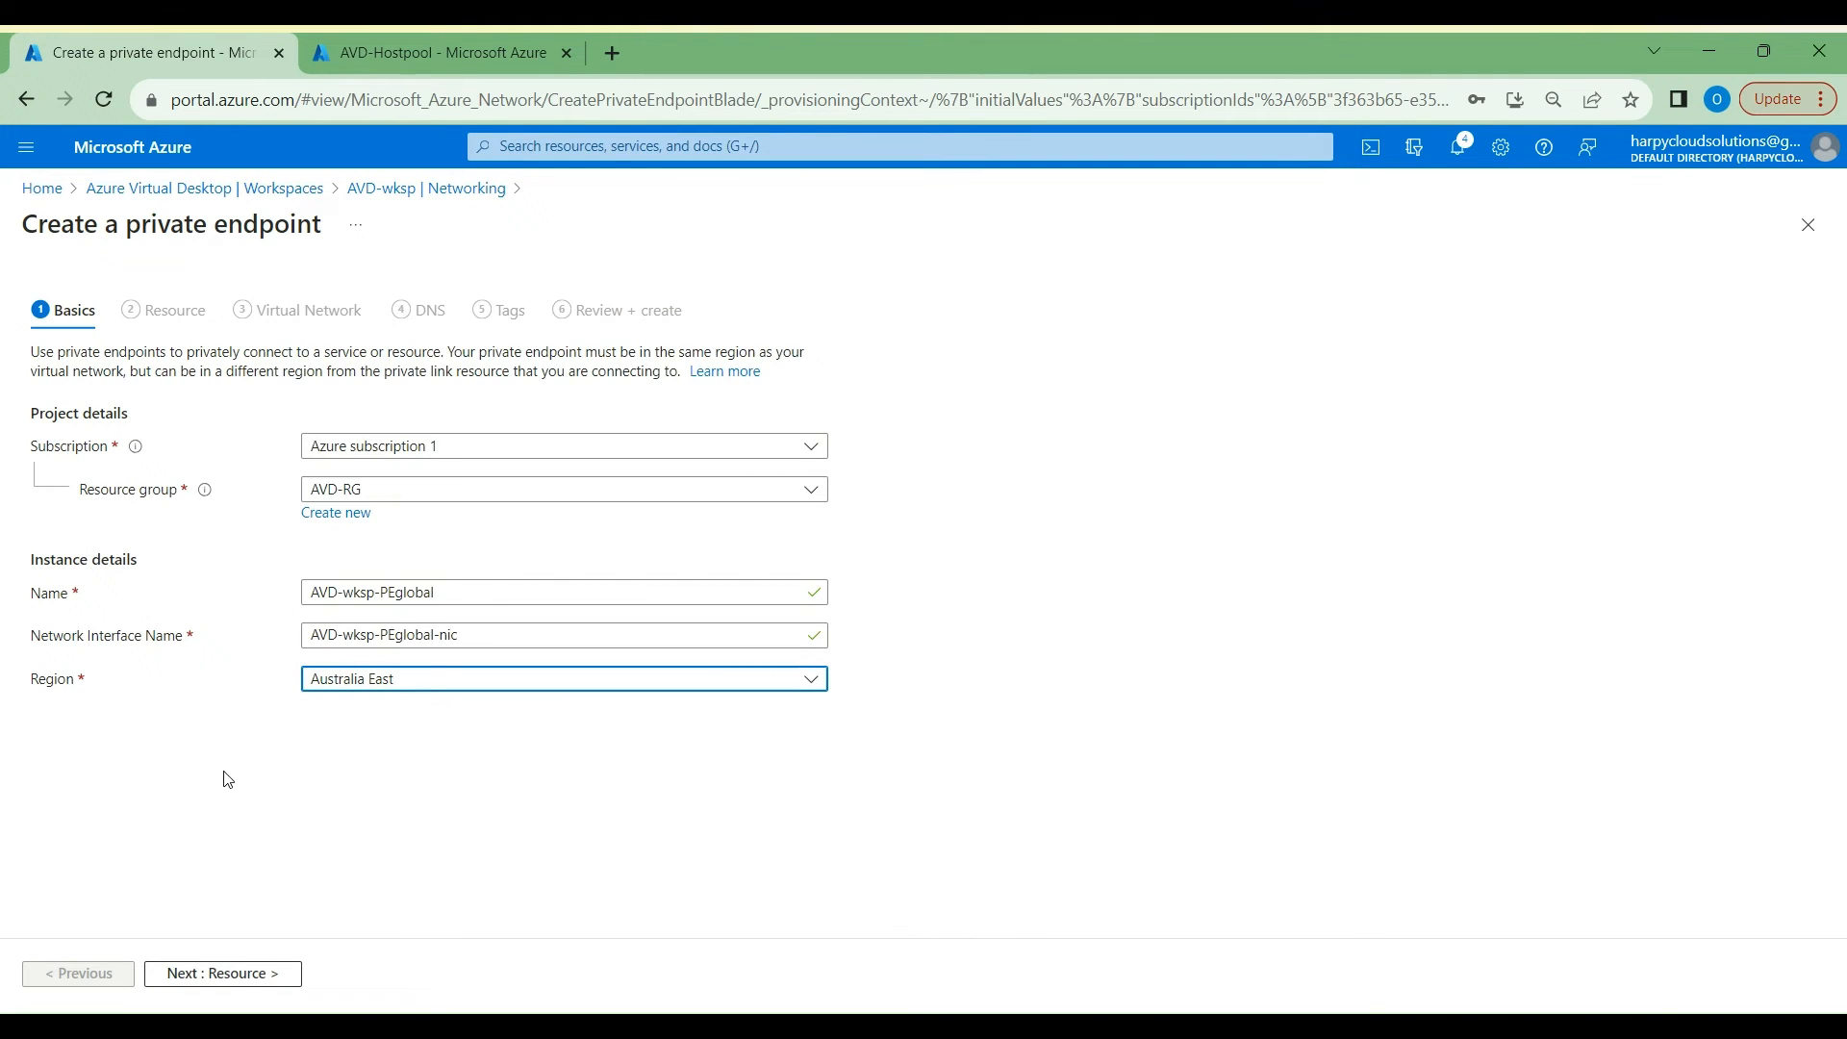
left_click(244, 976)
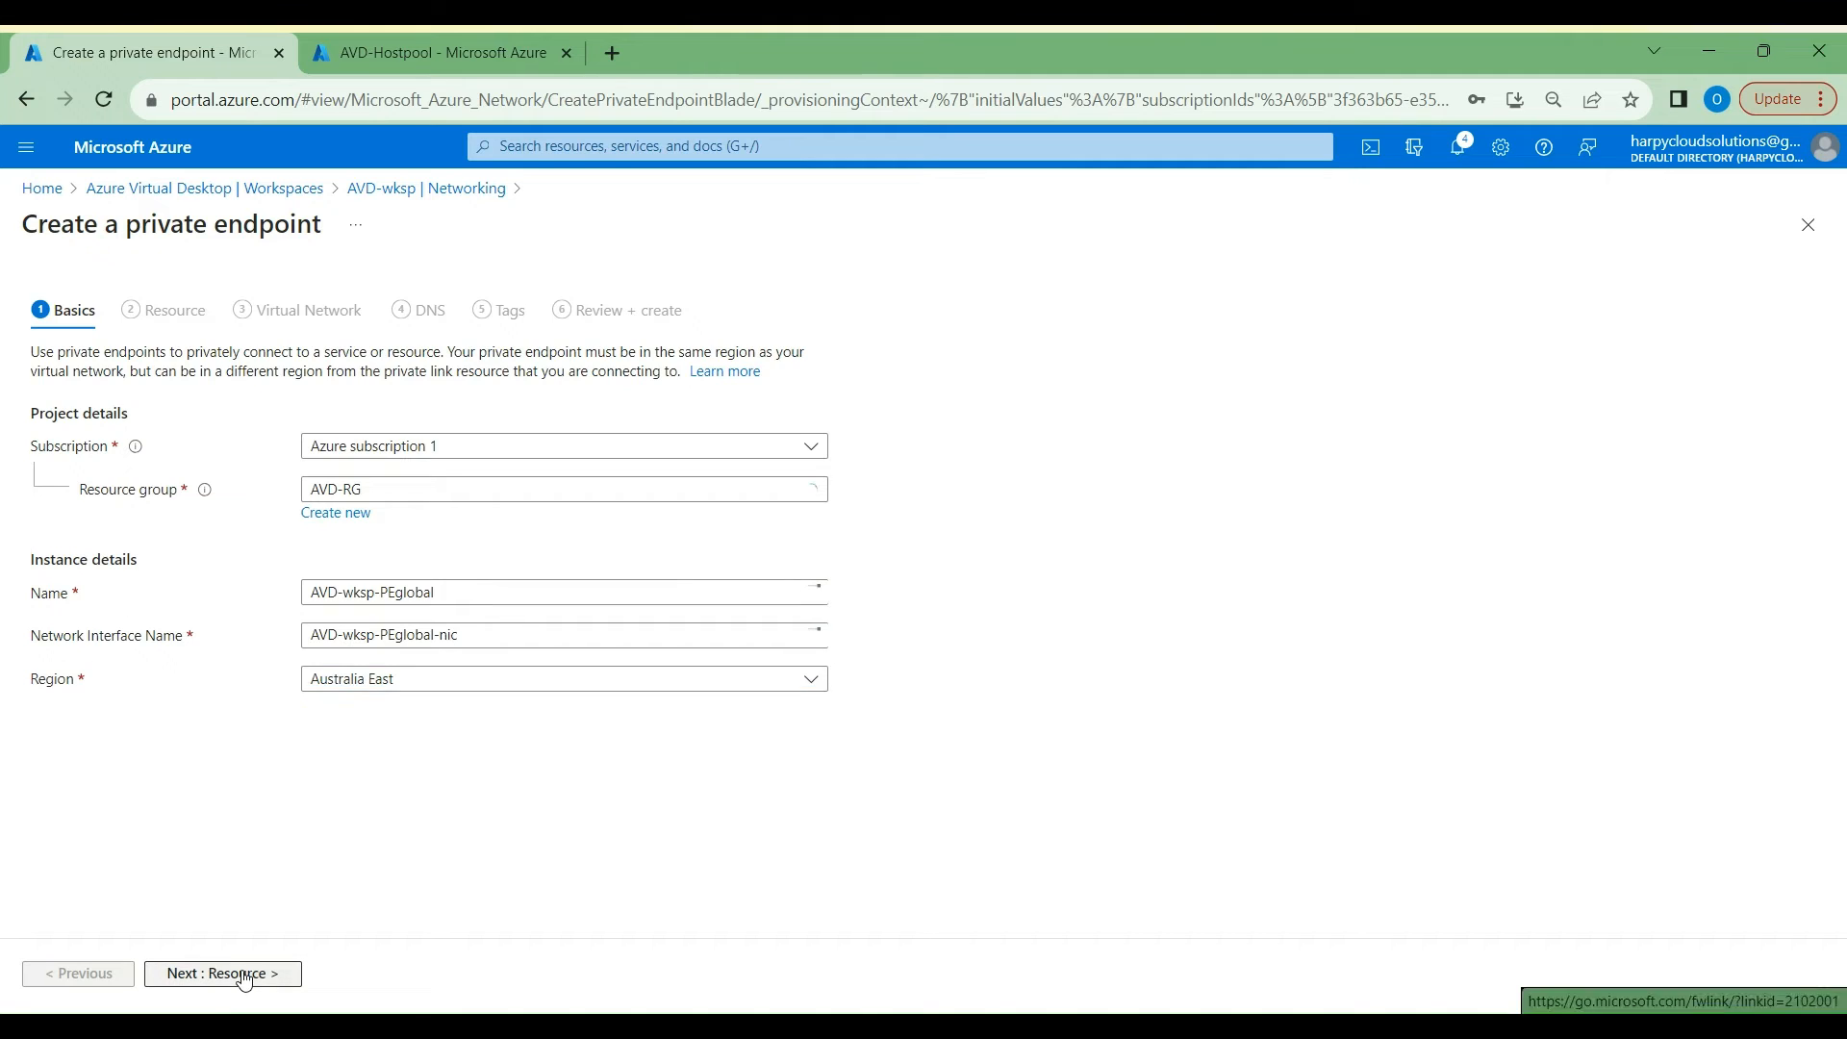
Step: Set the target sub-resource to global and keep virtual network AVD-VNet with subnet PE-Subnet and dynamic IP allocation
left_click(474, 587)
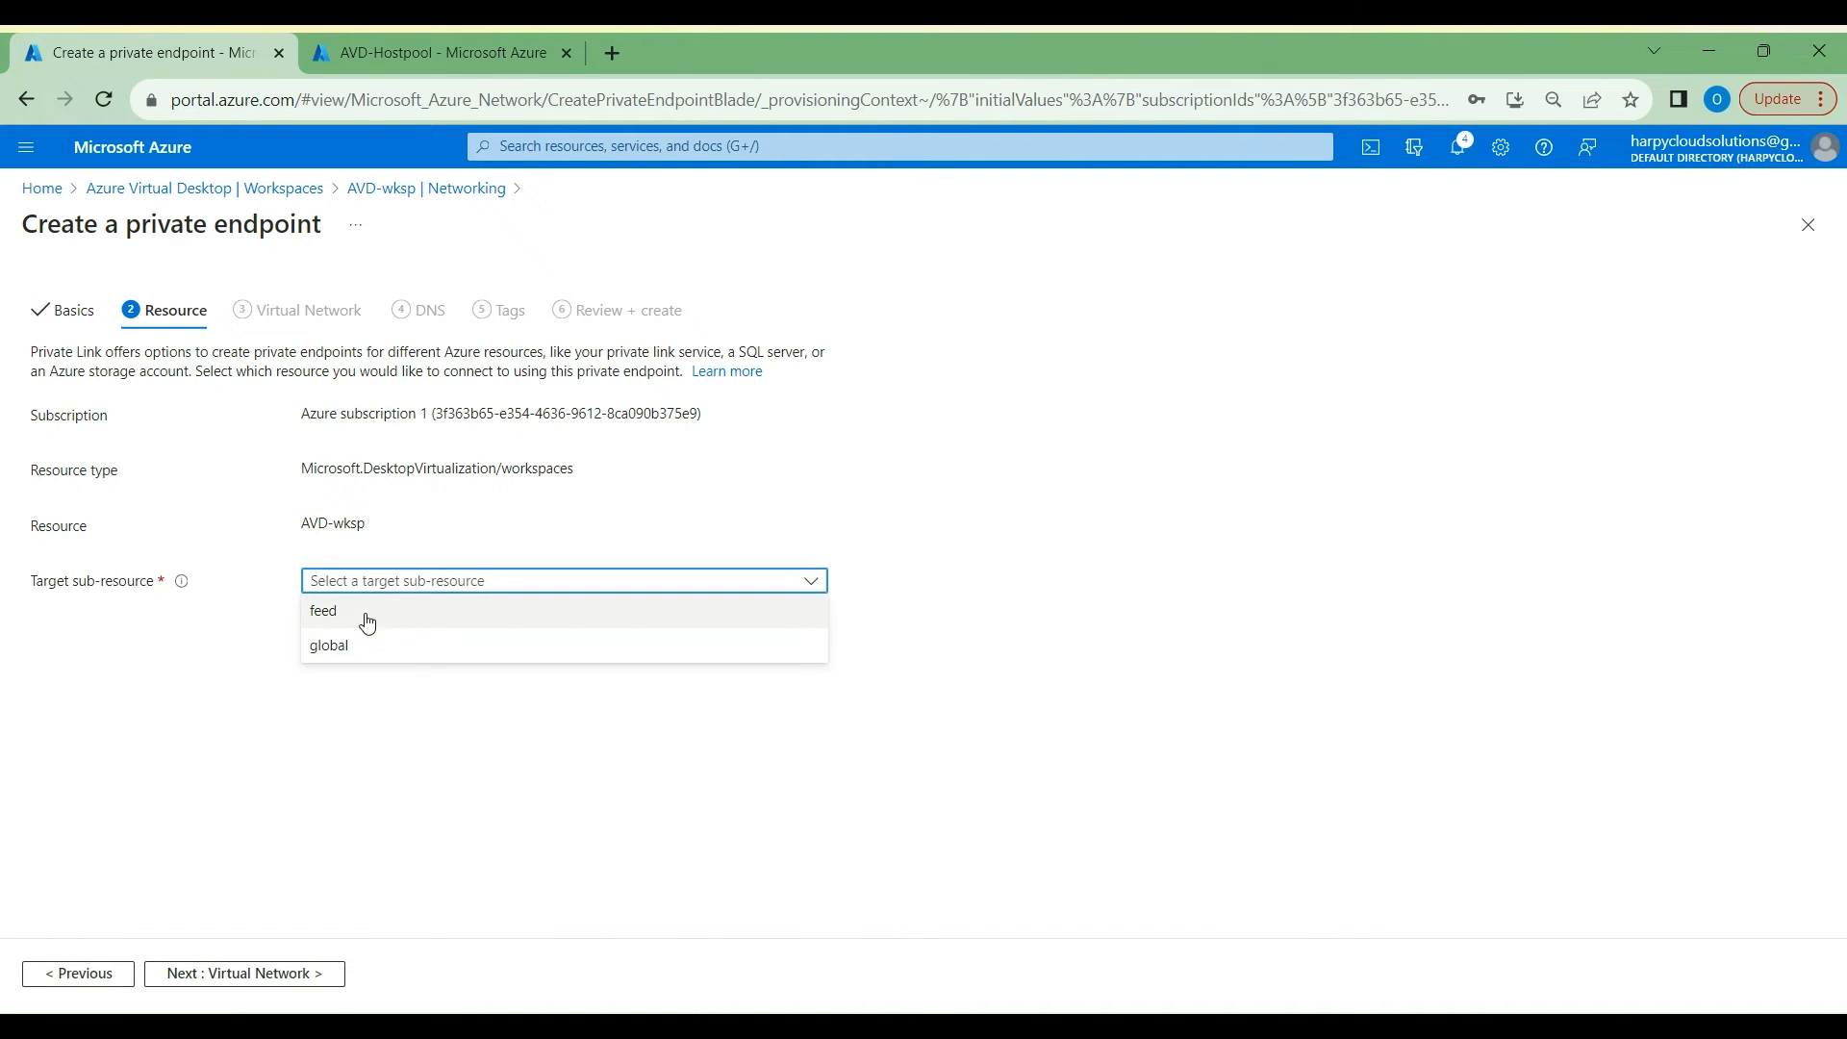
left_click(345, 647)
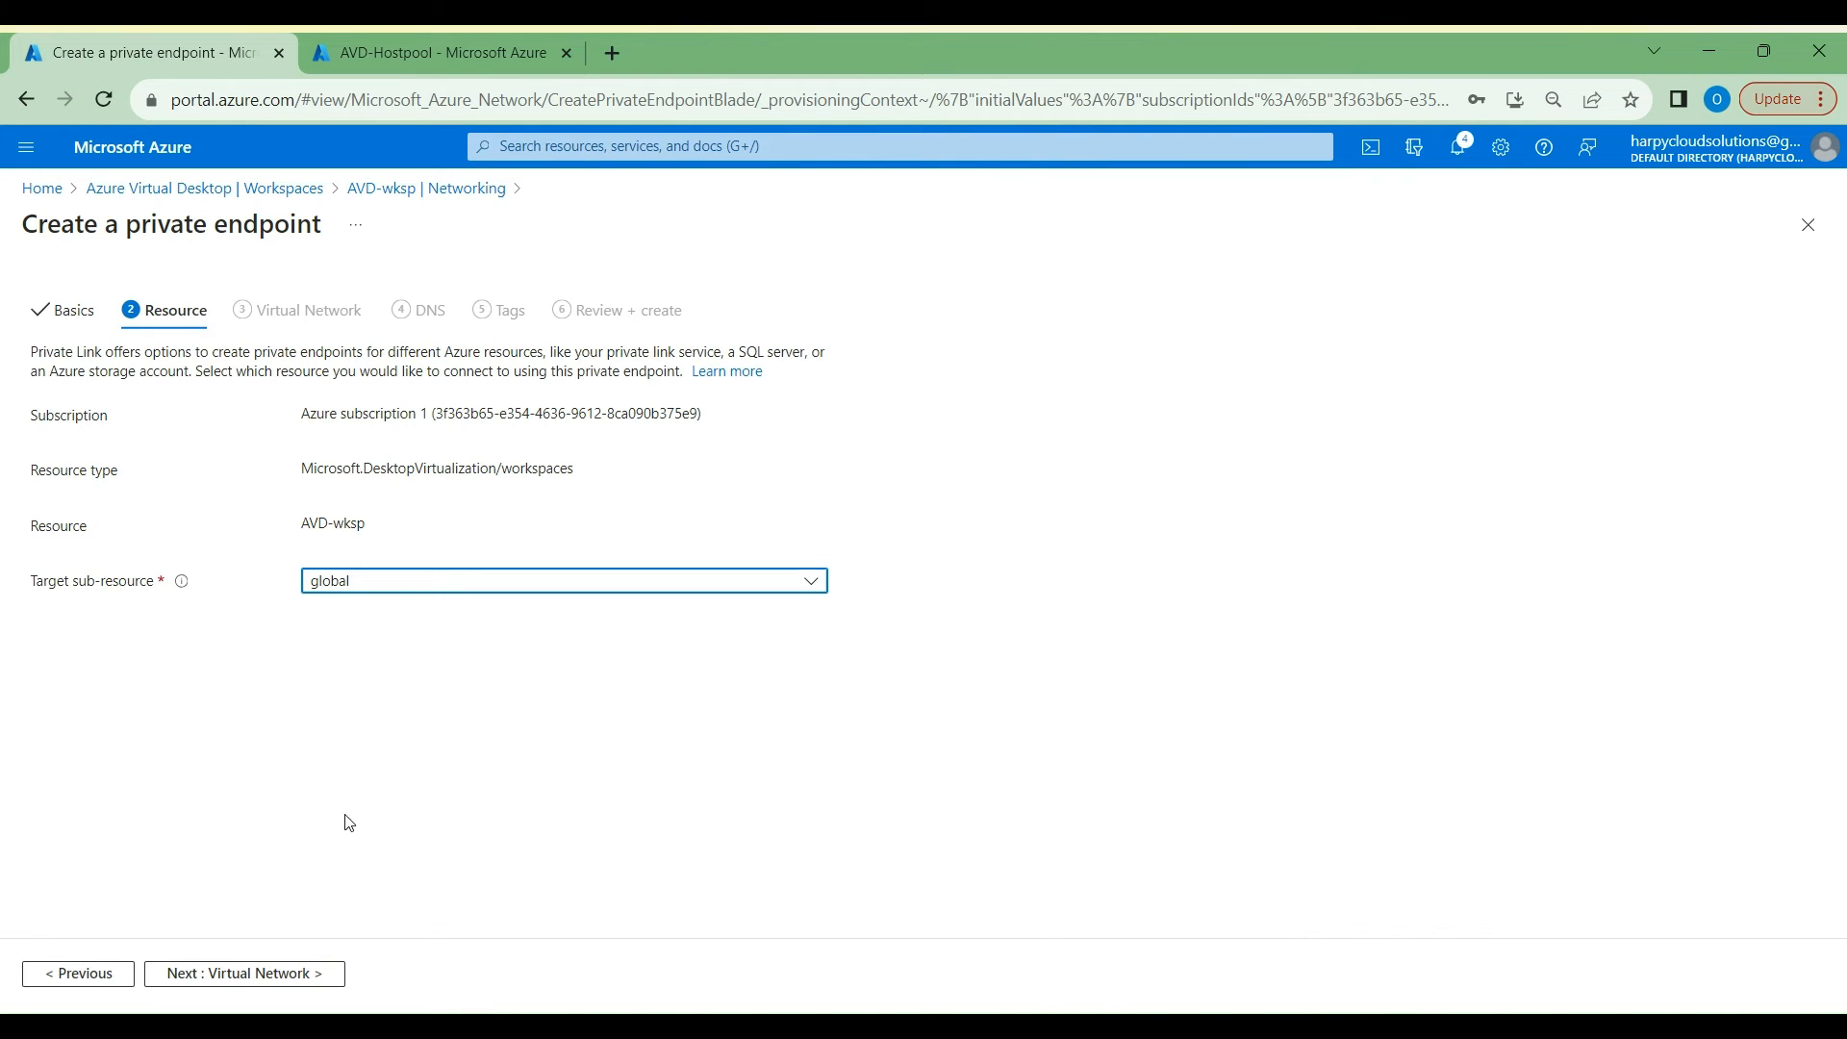
left_click(233, 975)
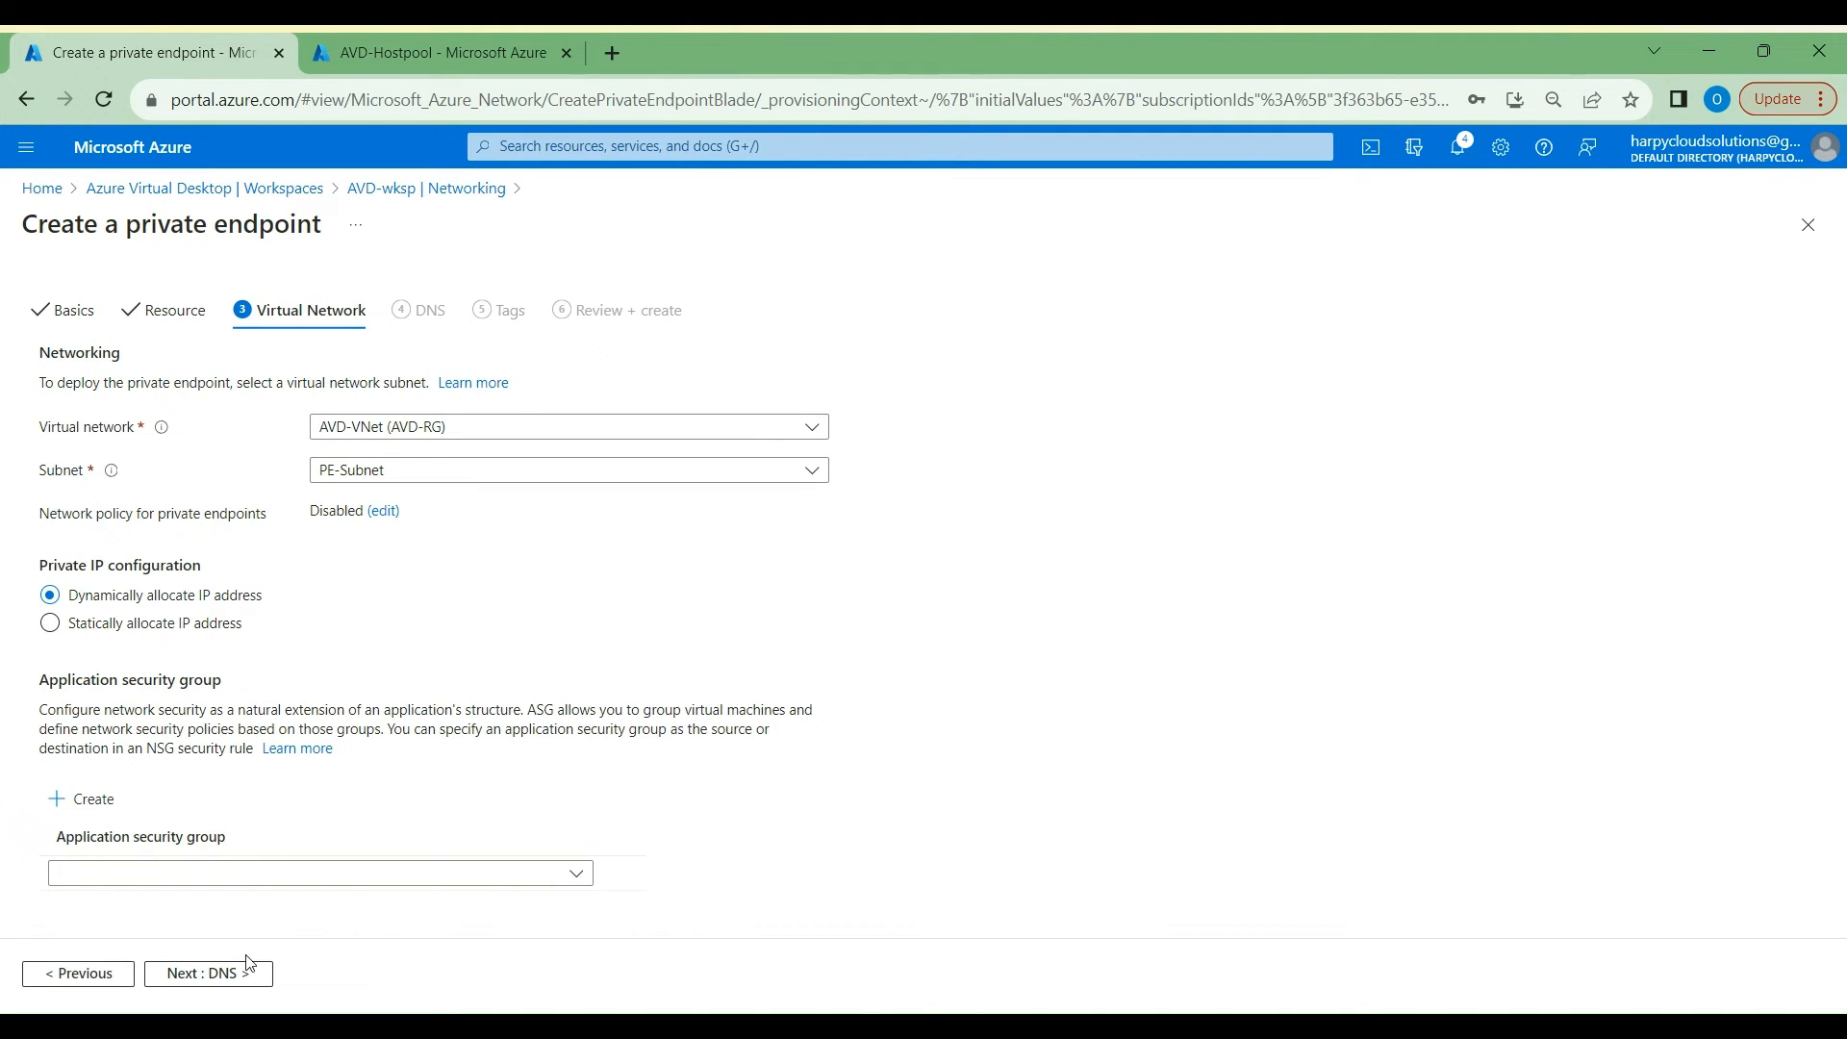
left_click(207, 975)
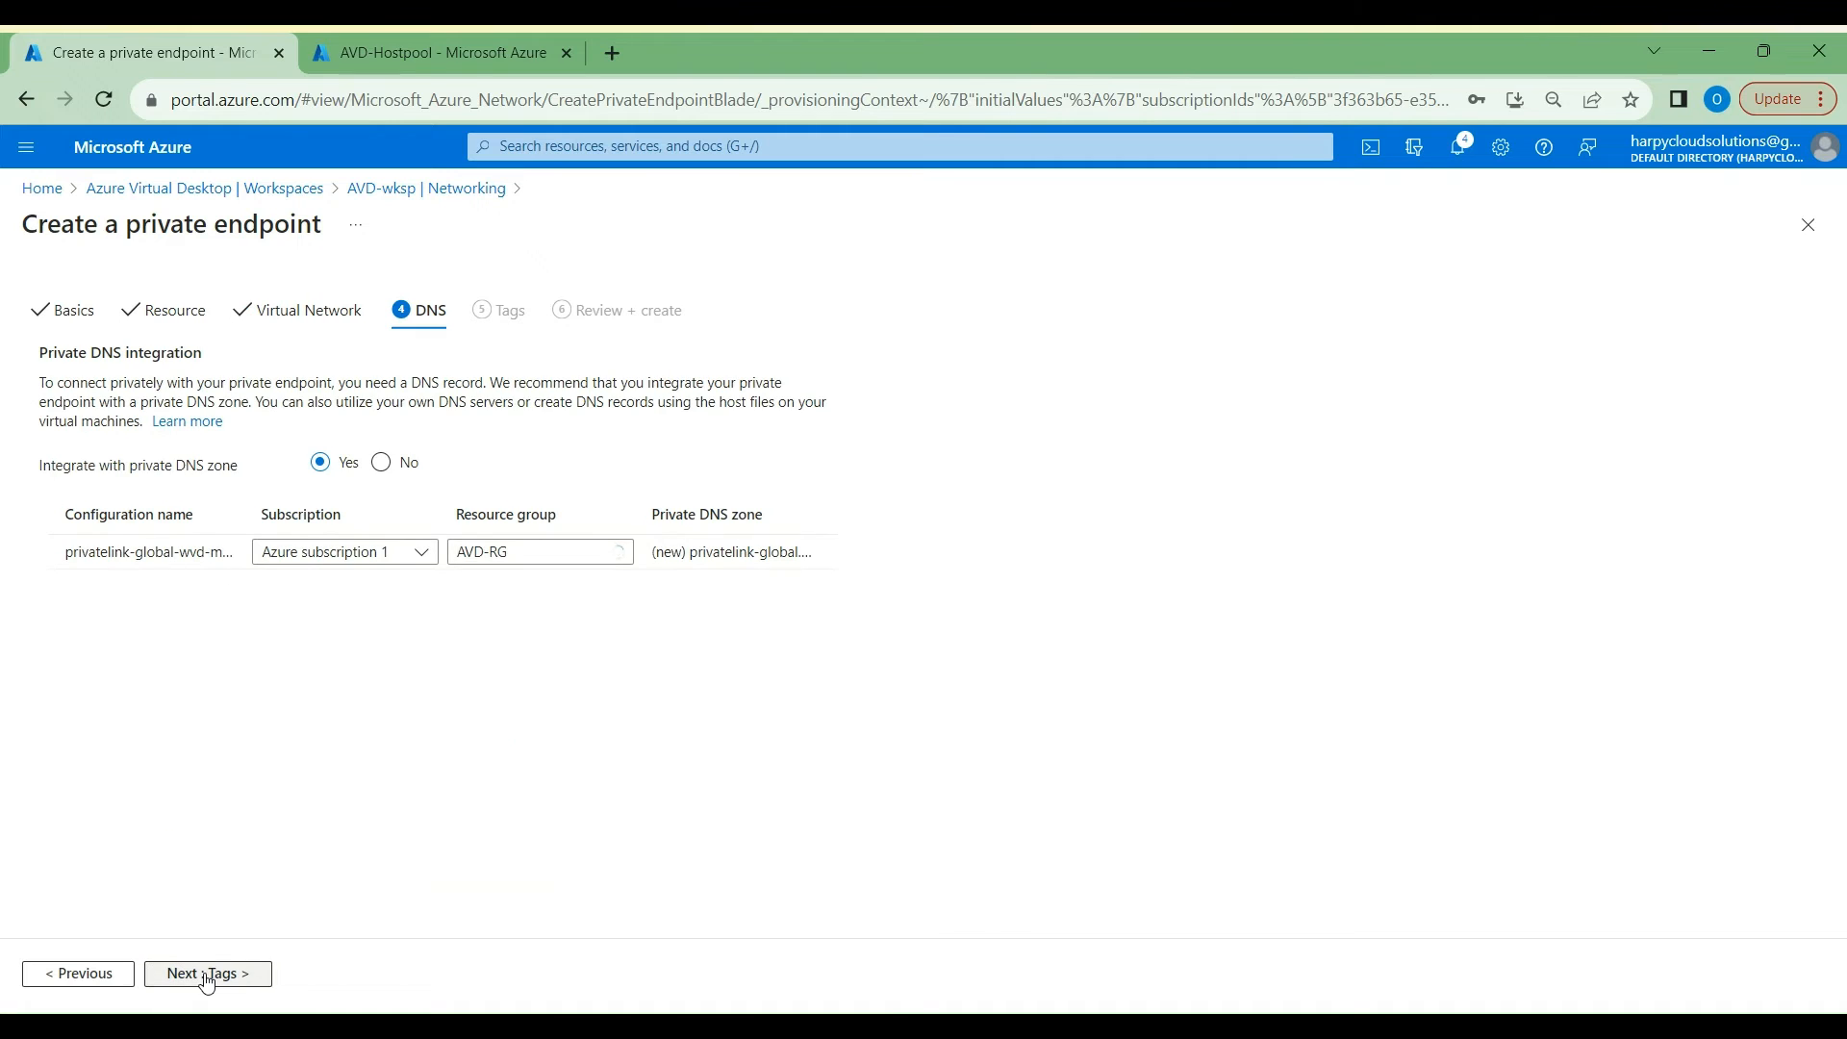
Step: Keep the private DNS zone integration in AVD-RG, leave the tags empty, and create the workspace's global private endpoint
left_click(188, 975)
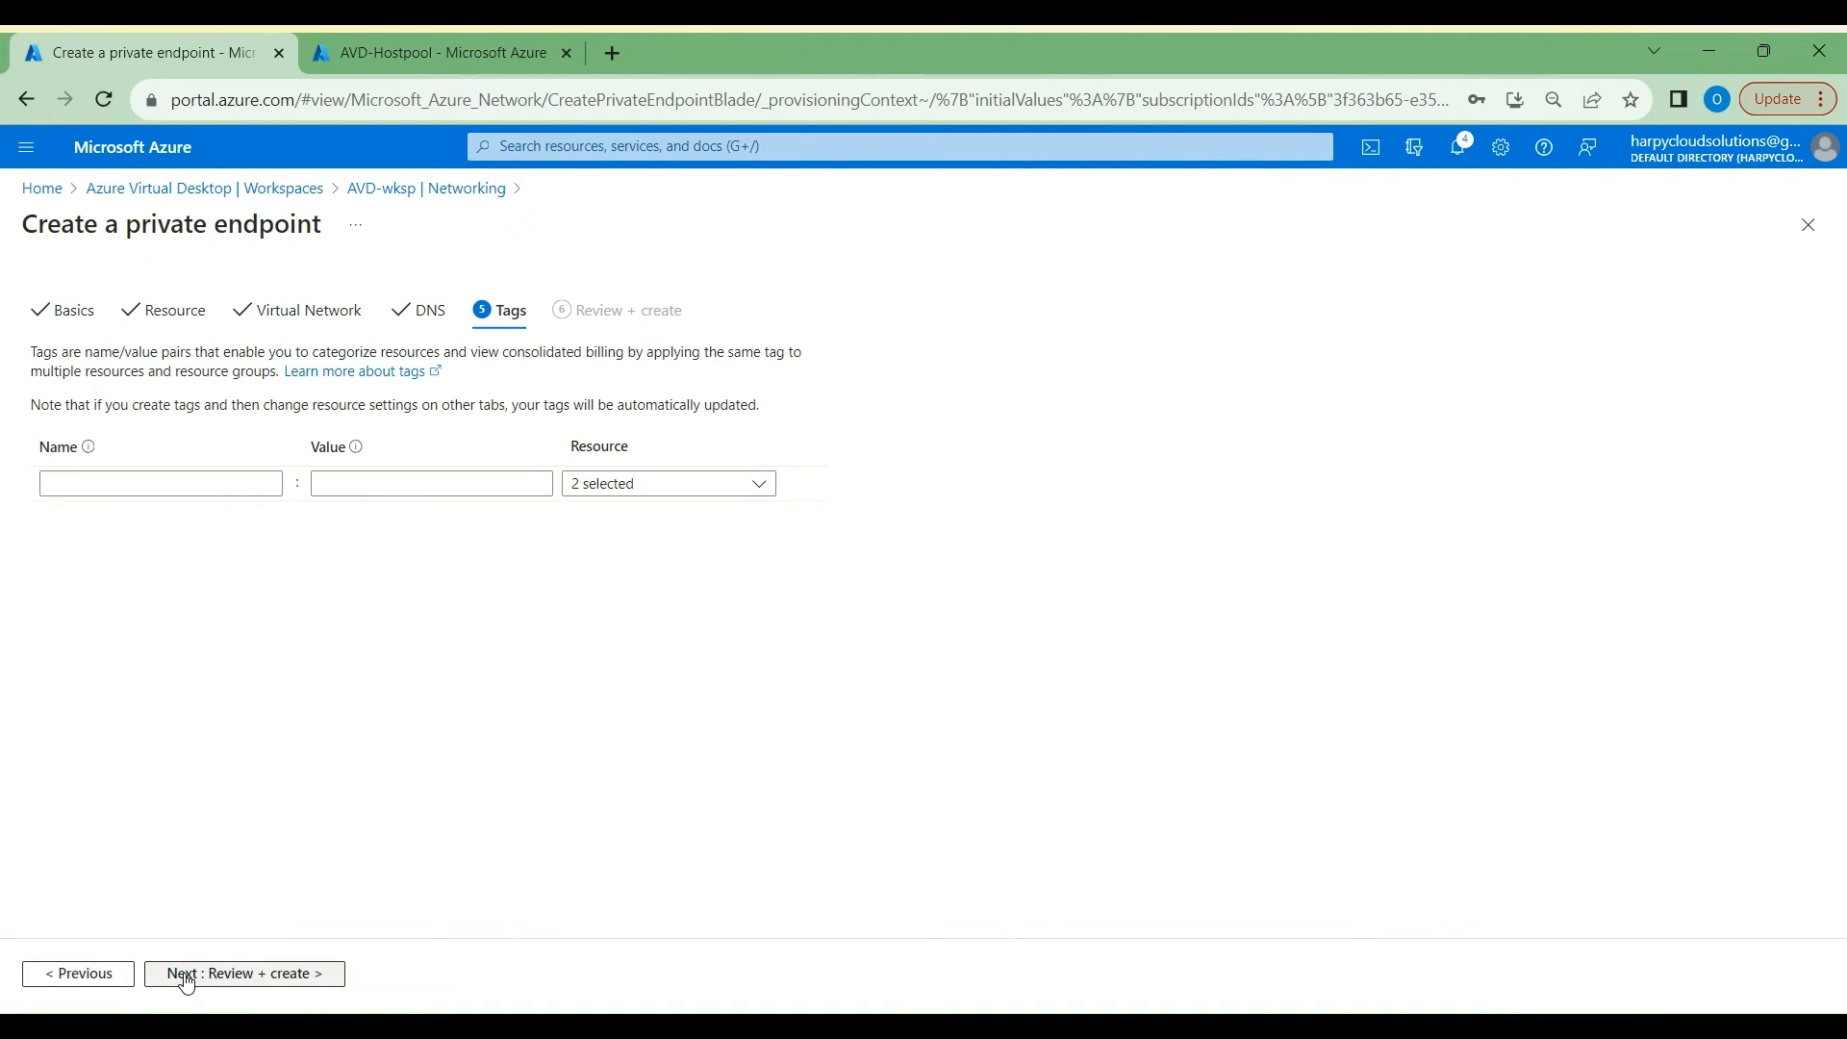
left_click(187, 976)
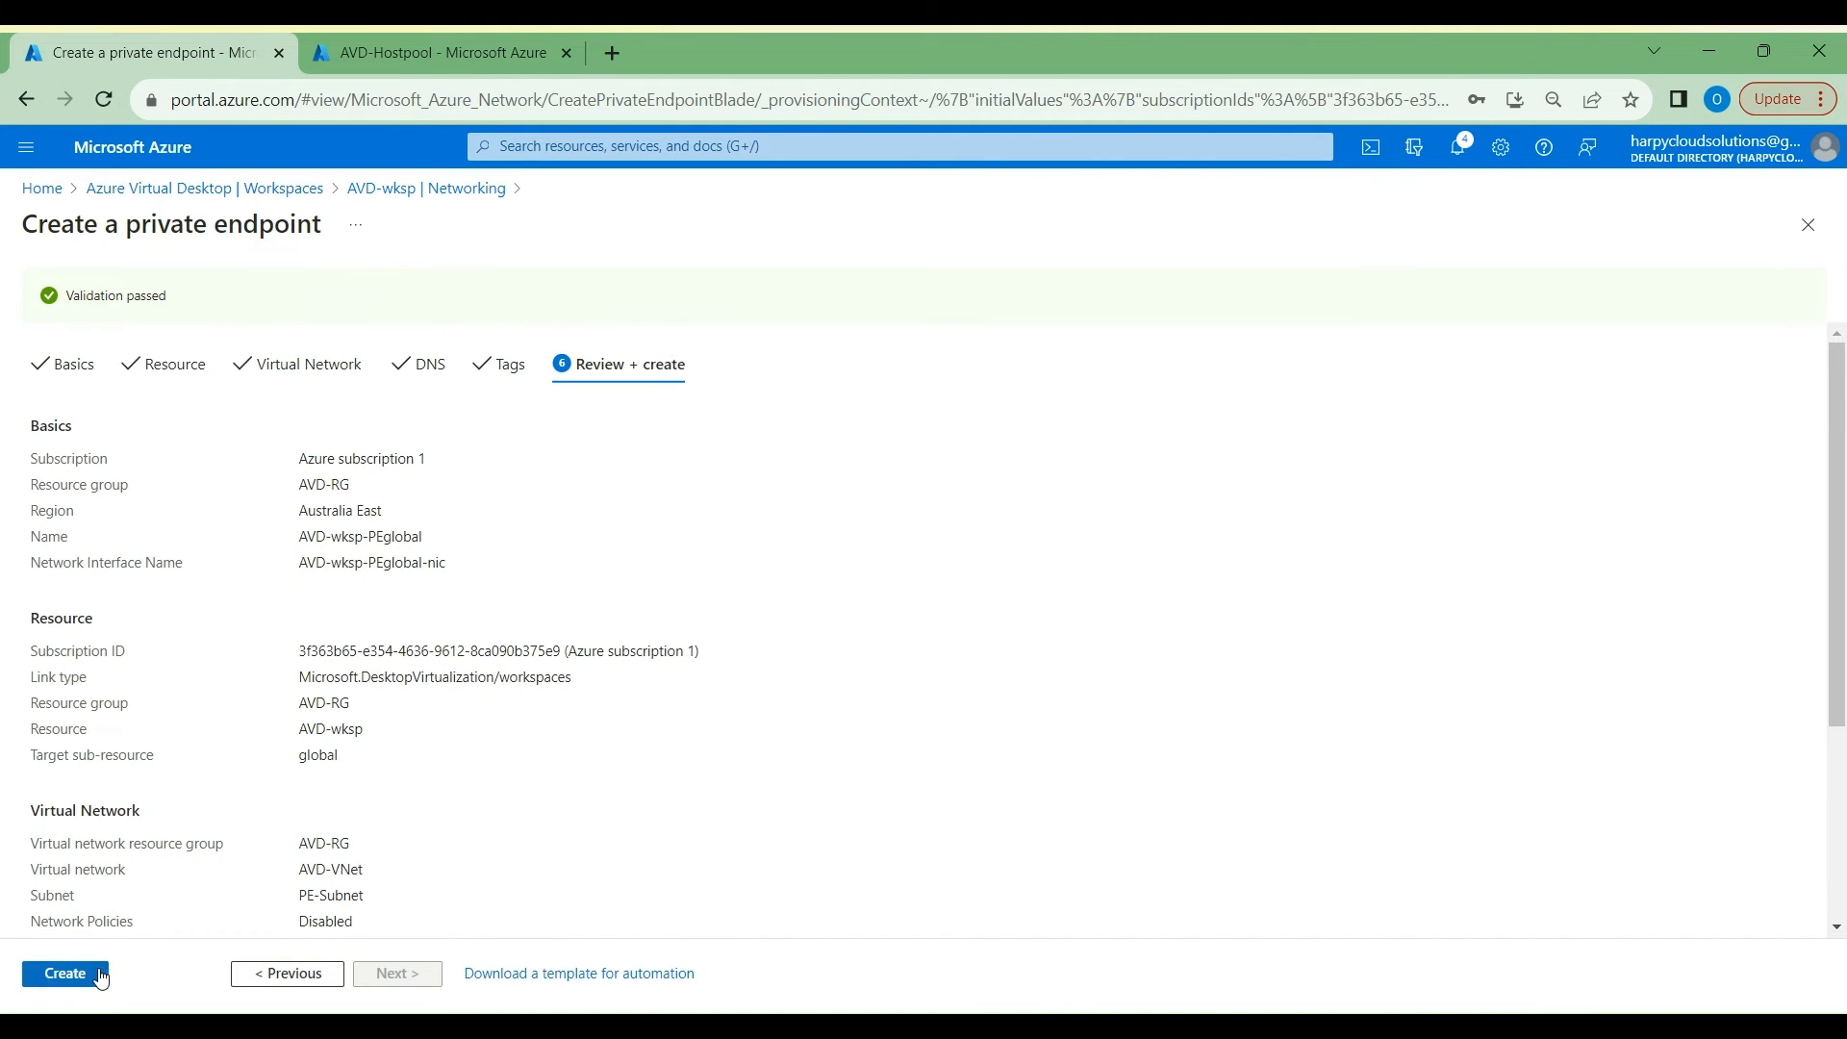
left_click(95, 977)
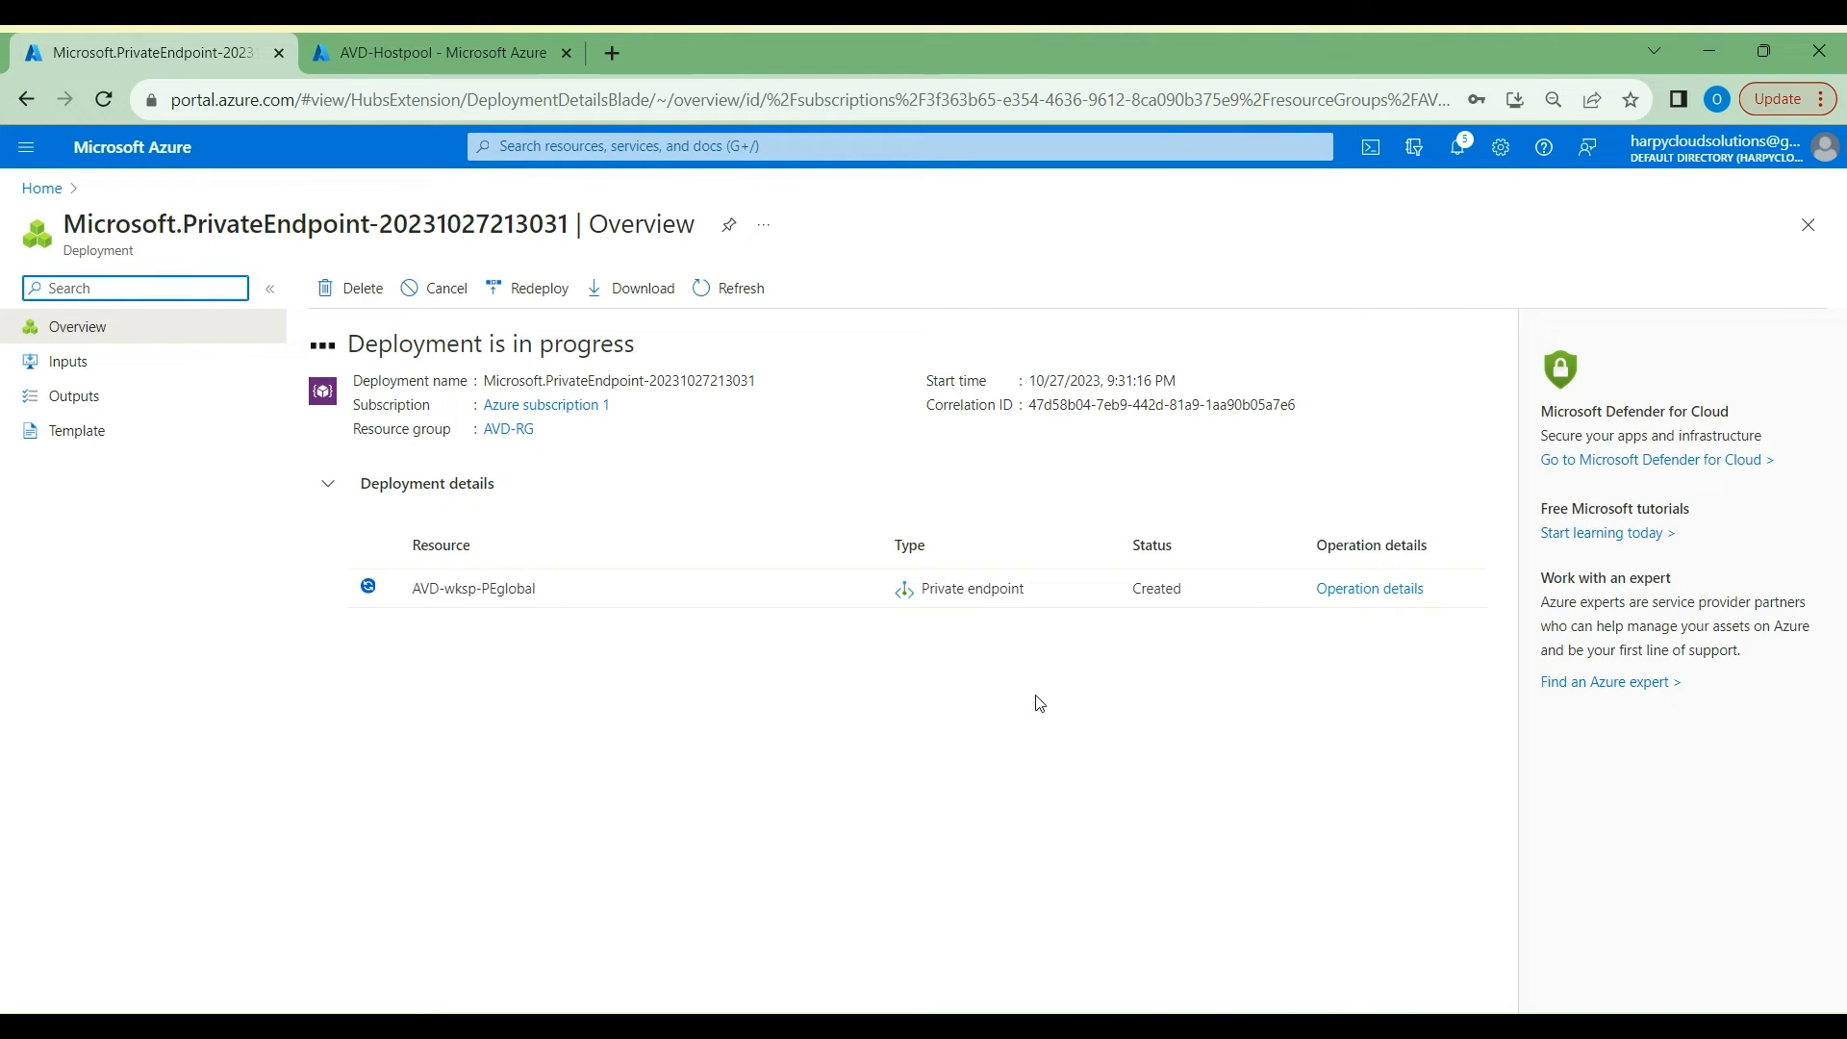
Step: In the other portal session, view the virtual machines list and the available options for creating a virtual machine
left_click(421, 32)
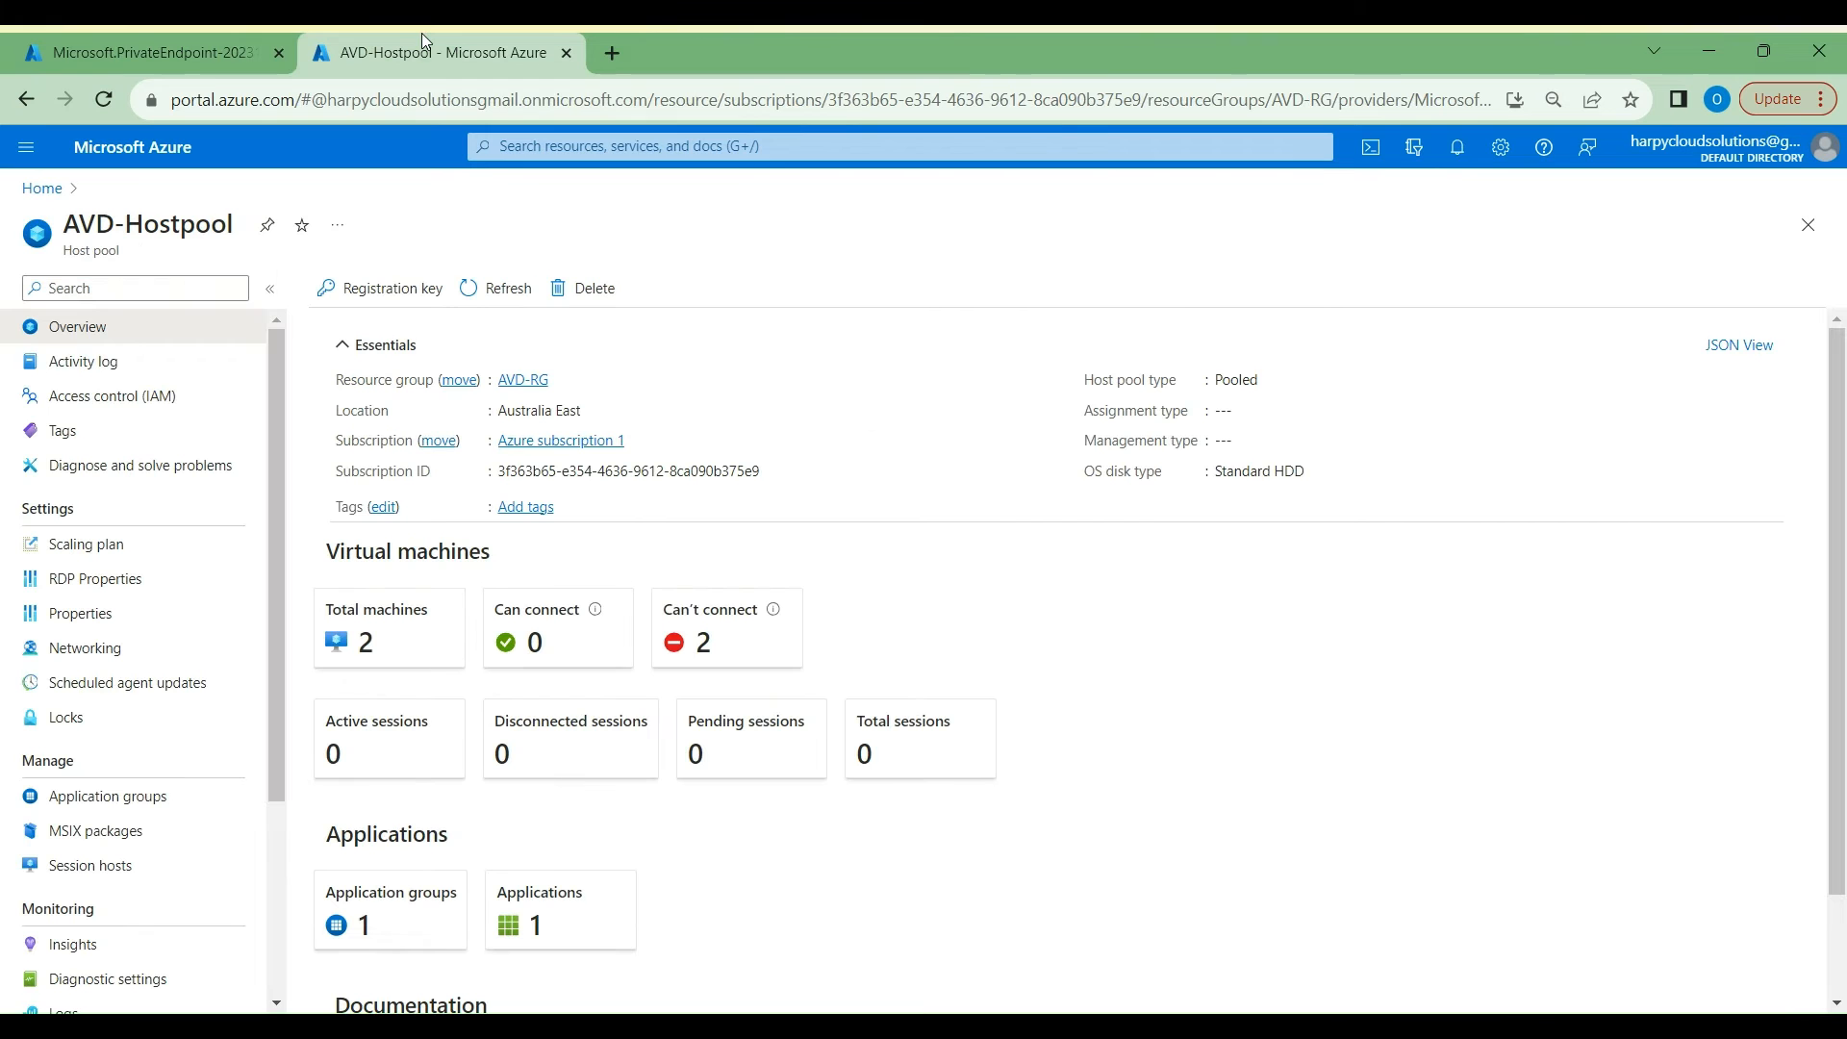
left_click(41, 190)
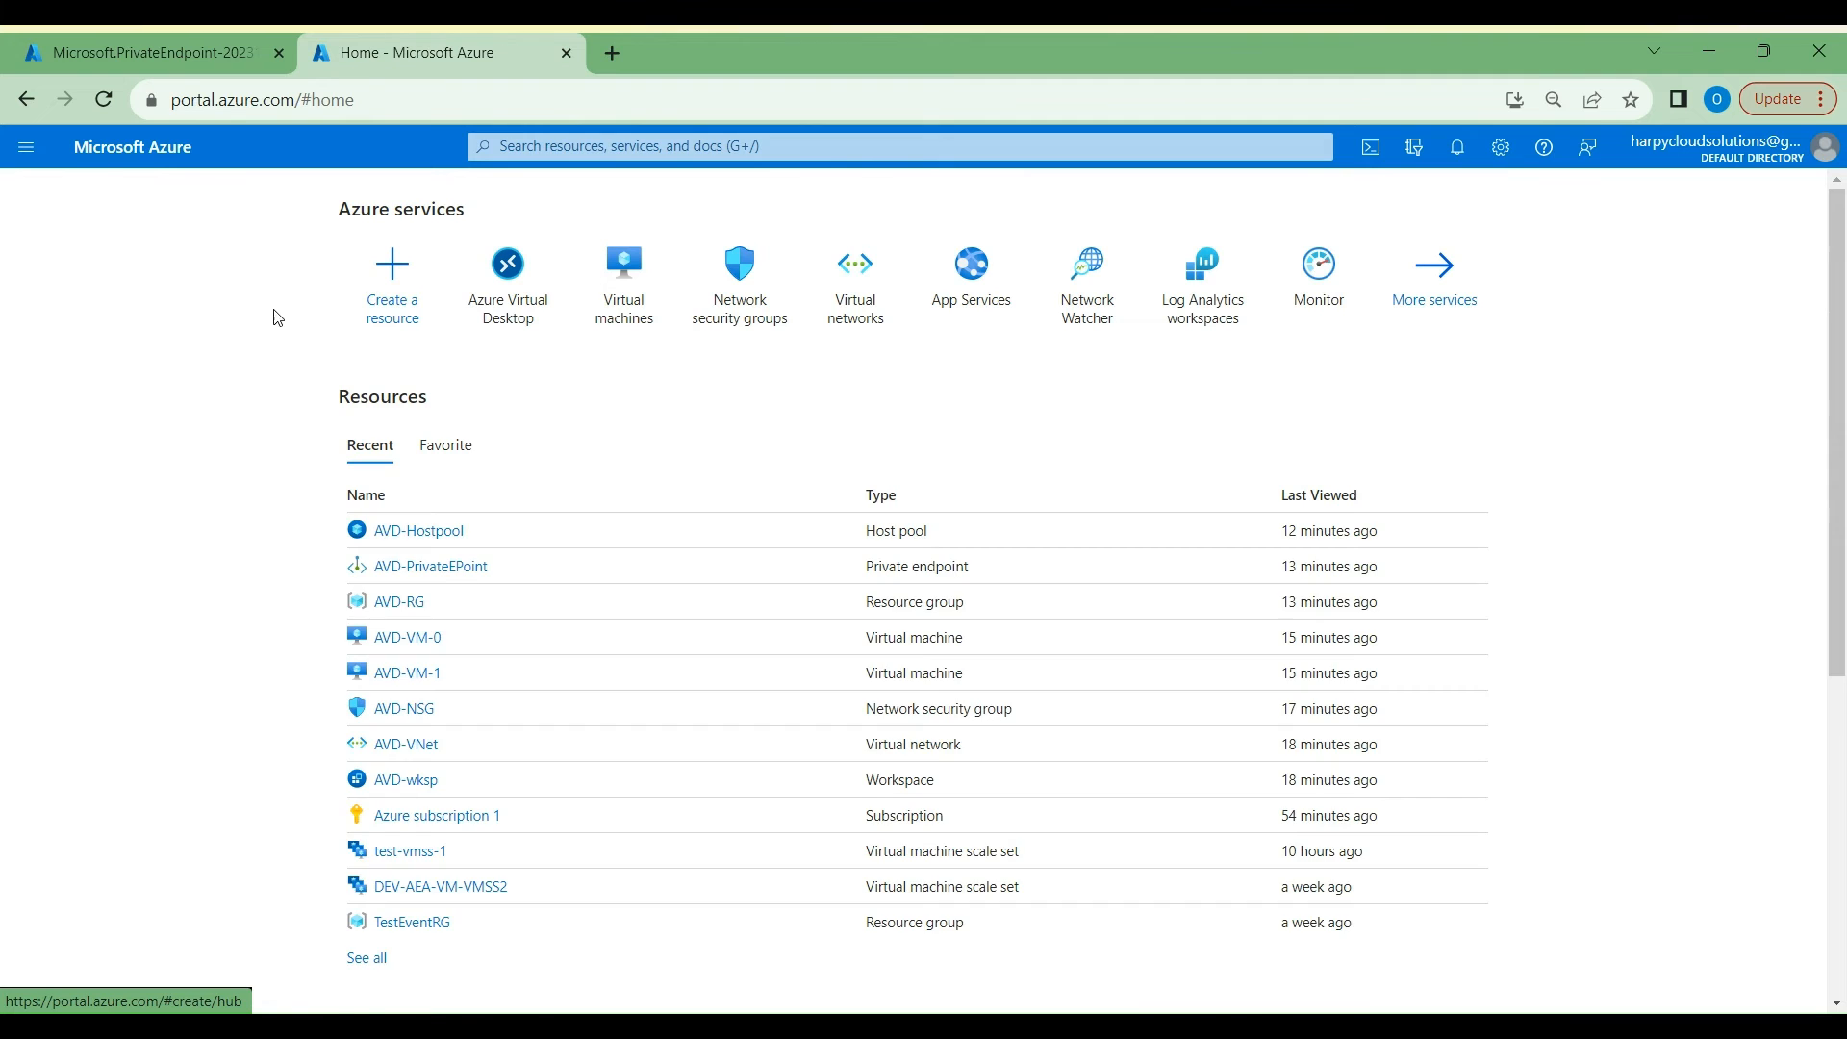
left_click(640, 322)
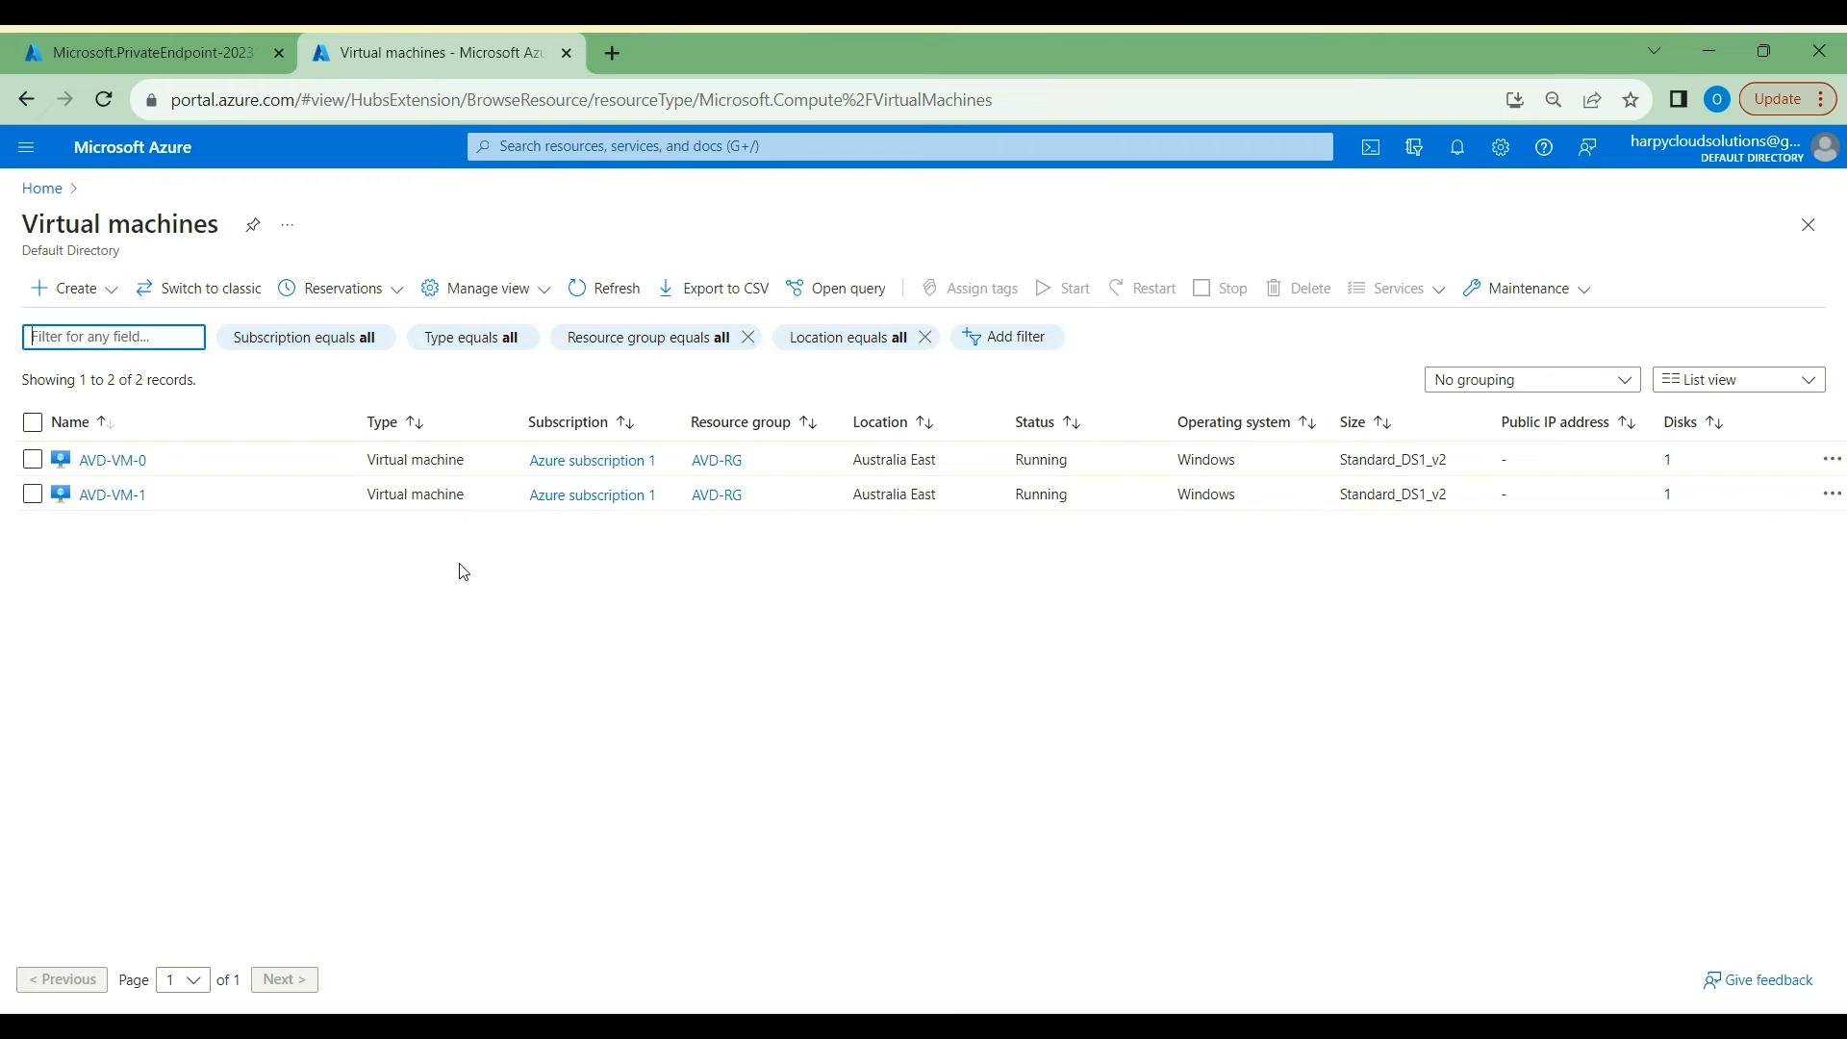
left_click(93, 289)
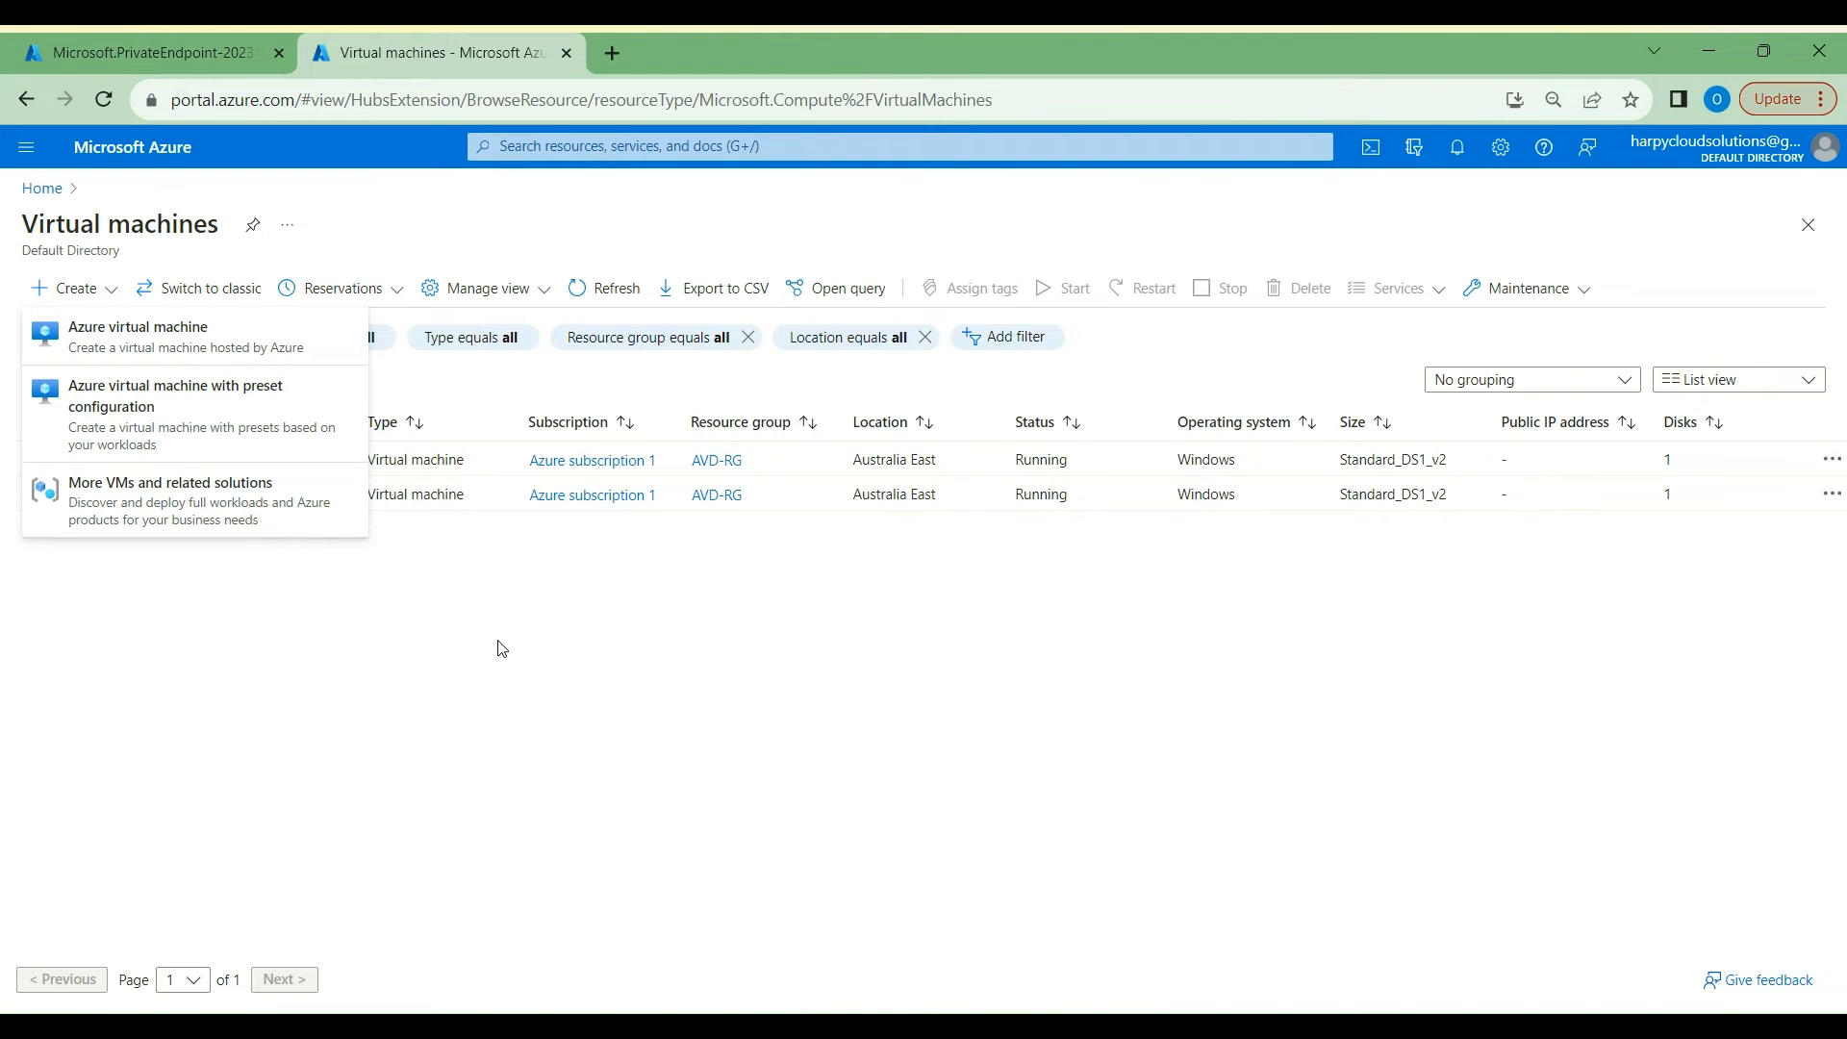
left_click(459, 638)
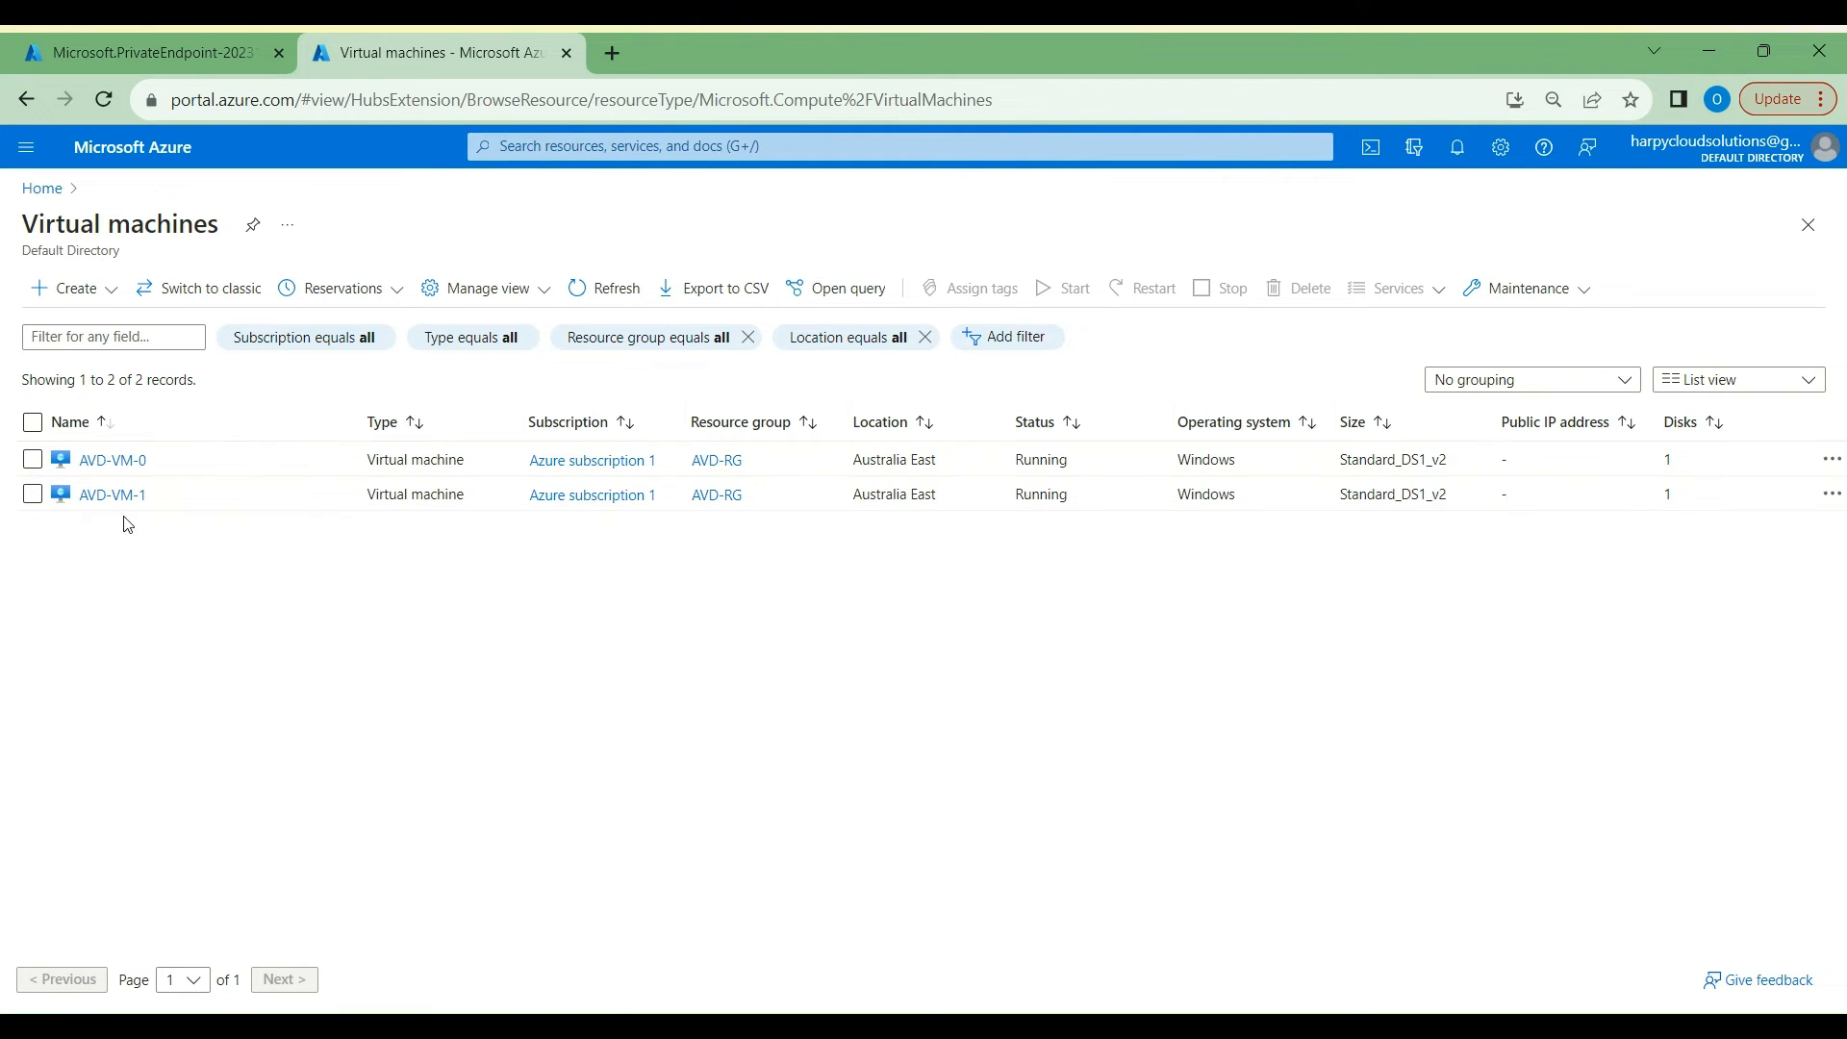
Step: Return to the private endpoint deployment and examine the details of the AVD-wksp-PEglobal resource
left_click(181, 33)
mouse_move(496, 626)
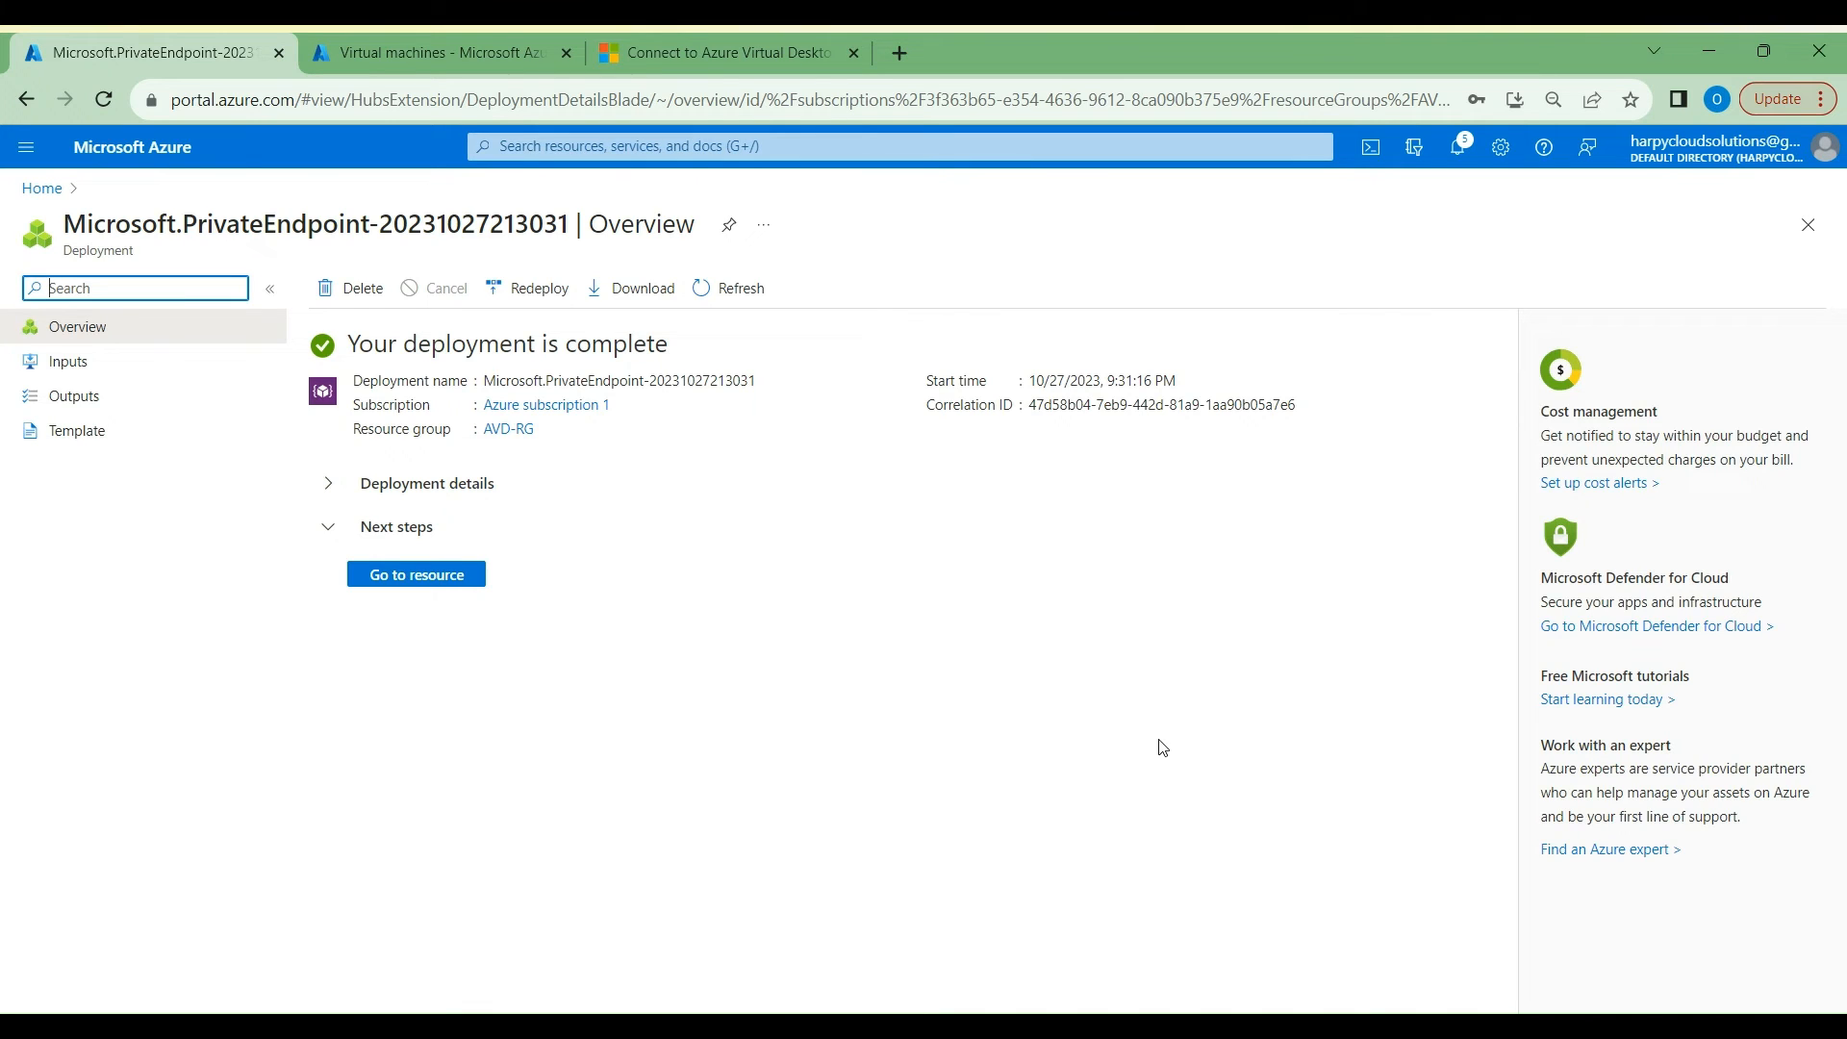
left_click(438, 576)
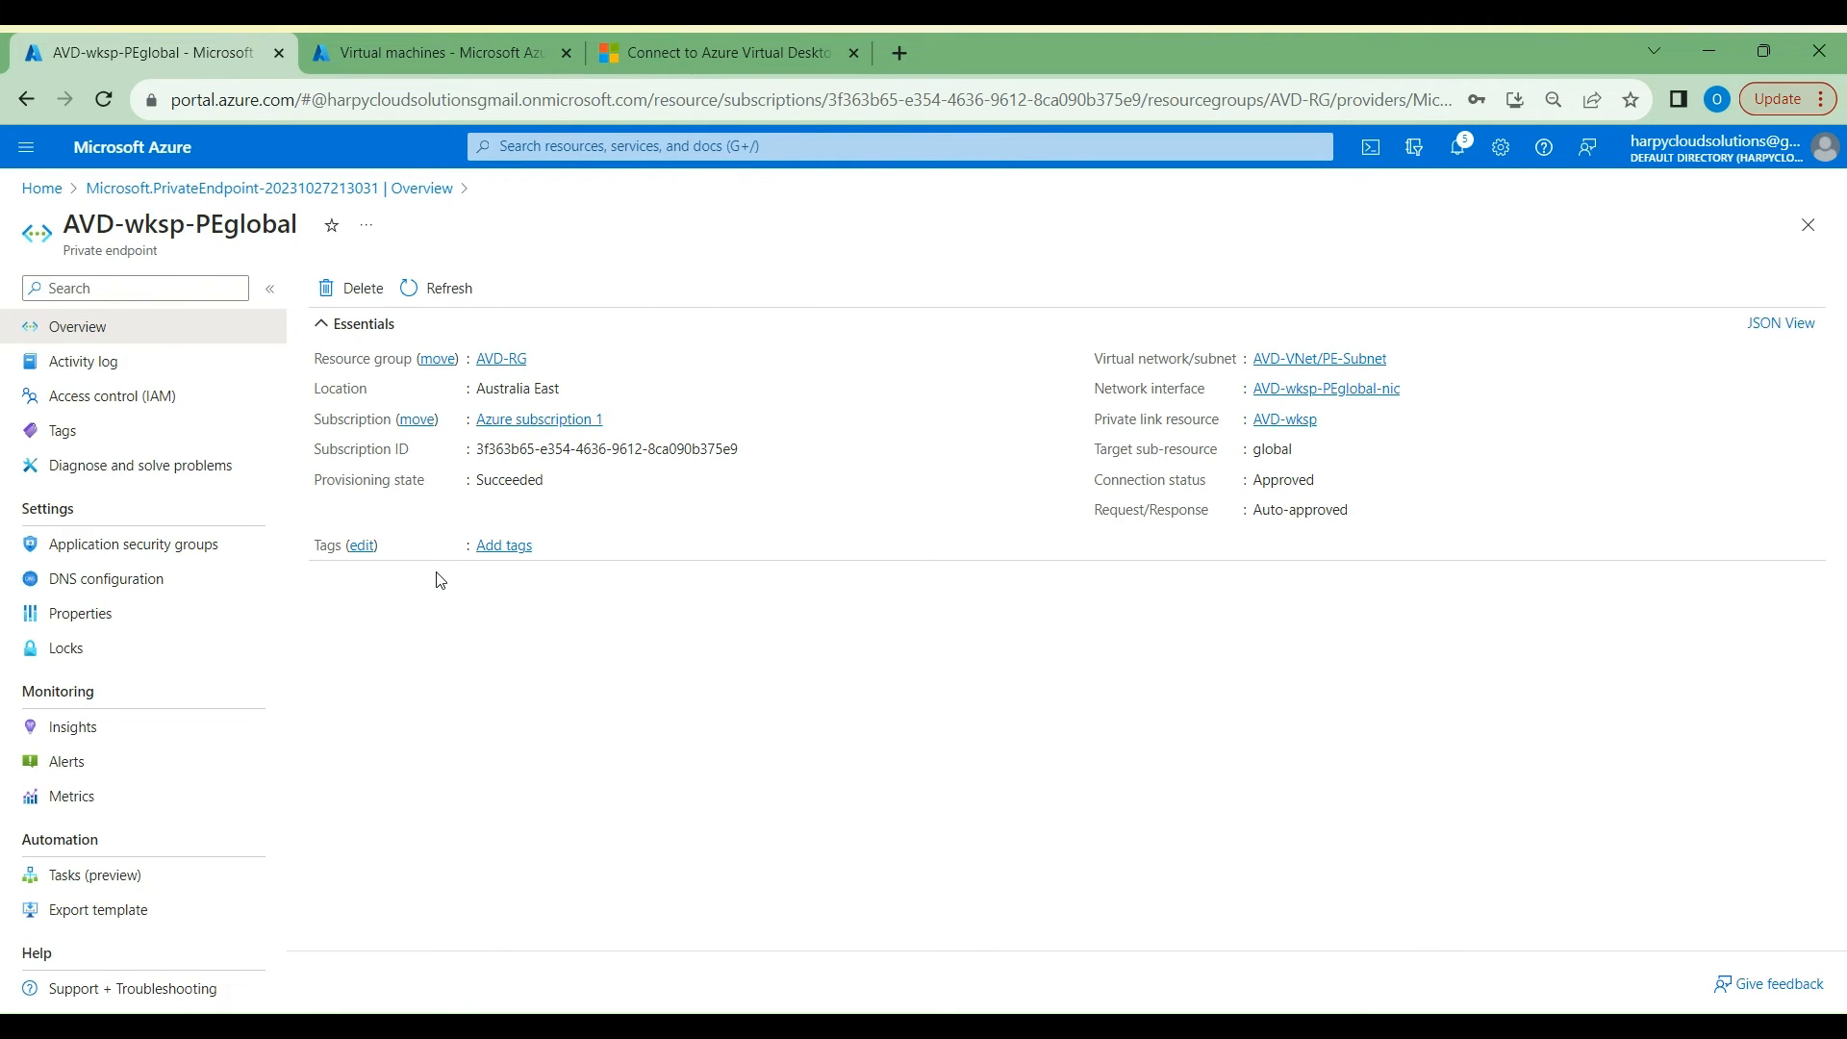
Step: In Azure Virtual Desktop, open the user assignments of the AVD-Hostpool-DAG application group
left_click(28, 188)
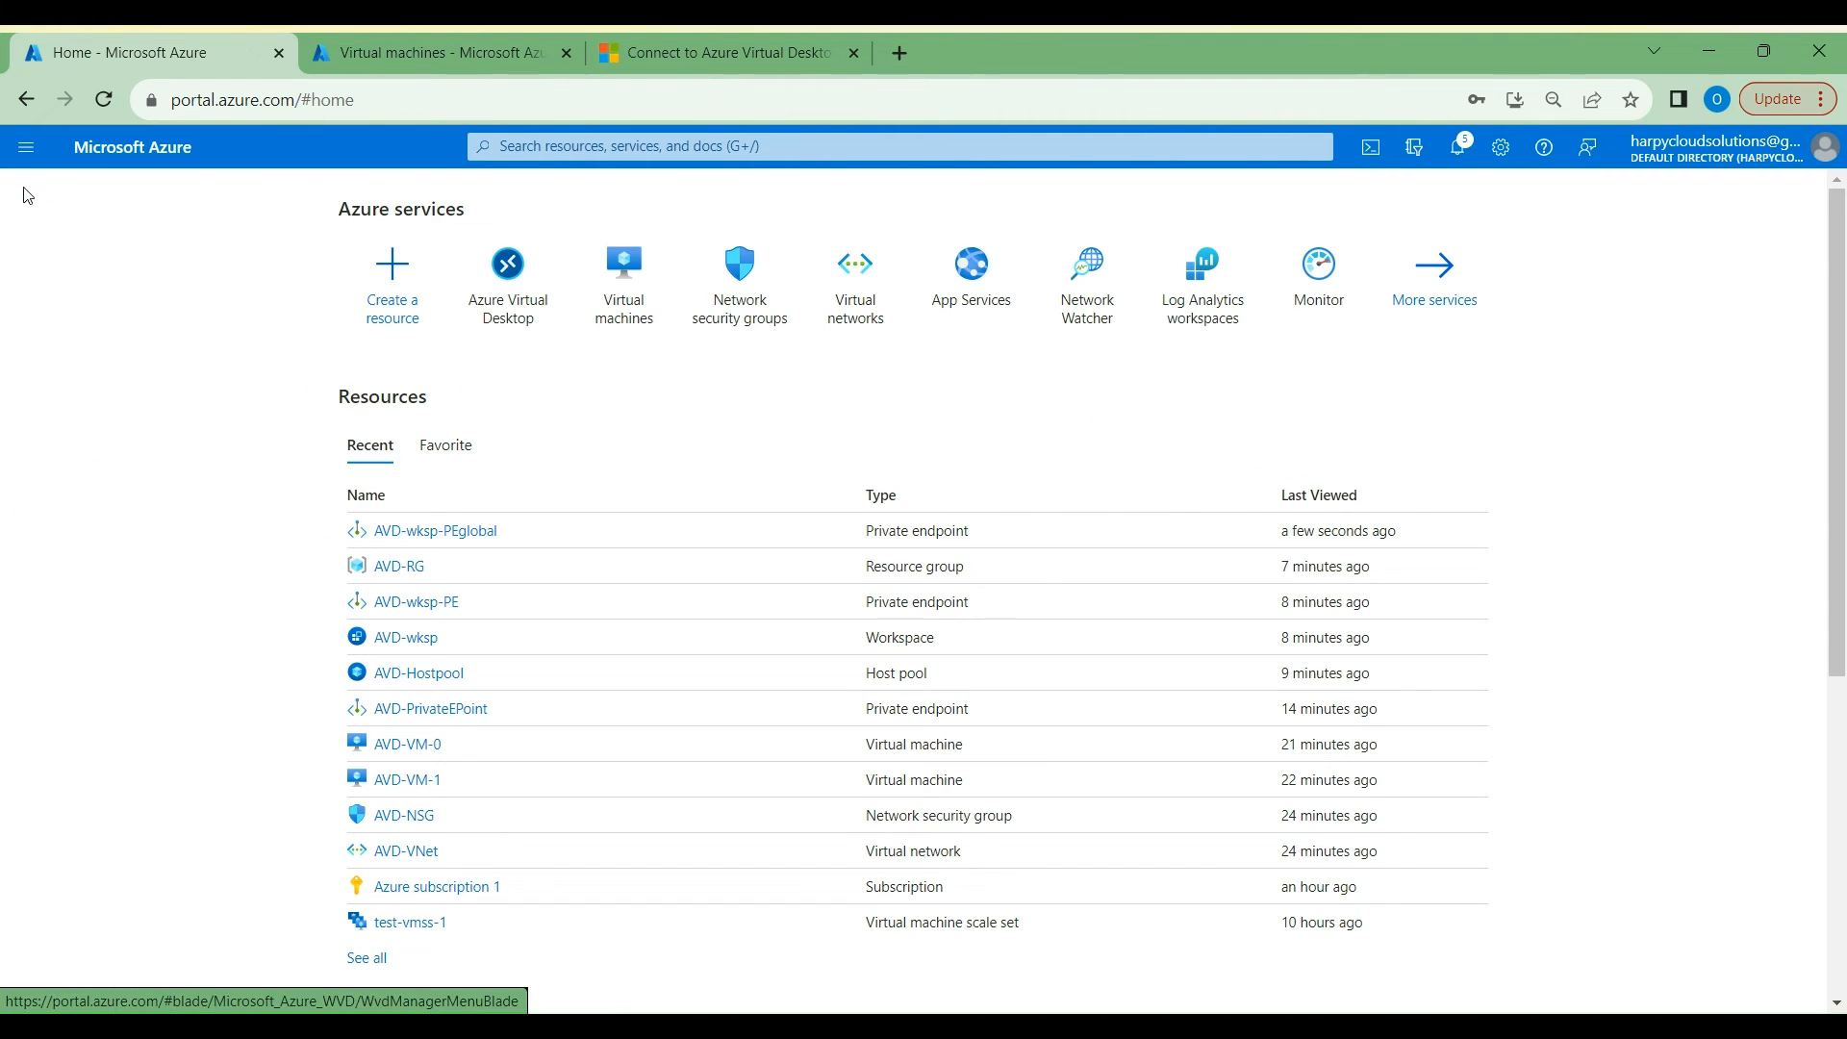
left_click(526, 328)
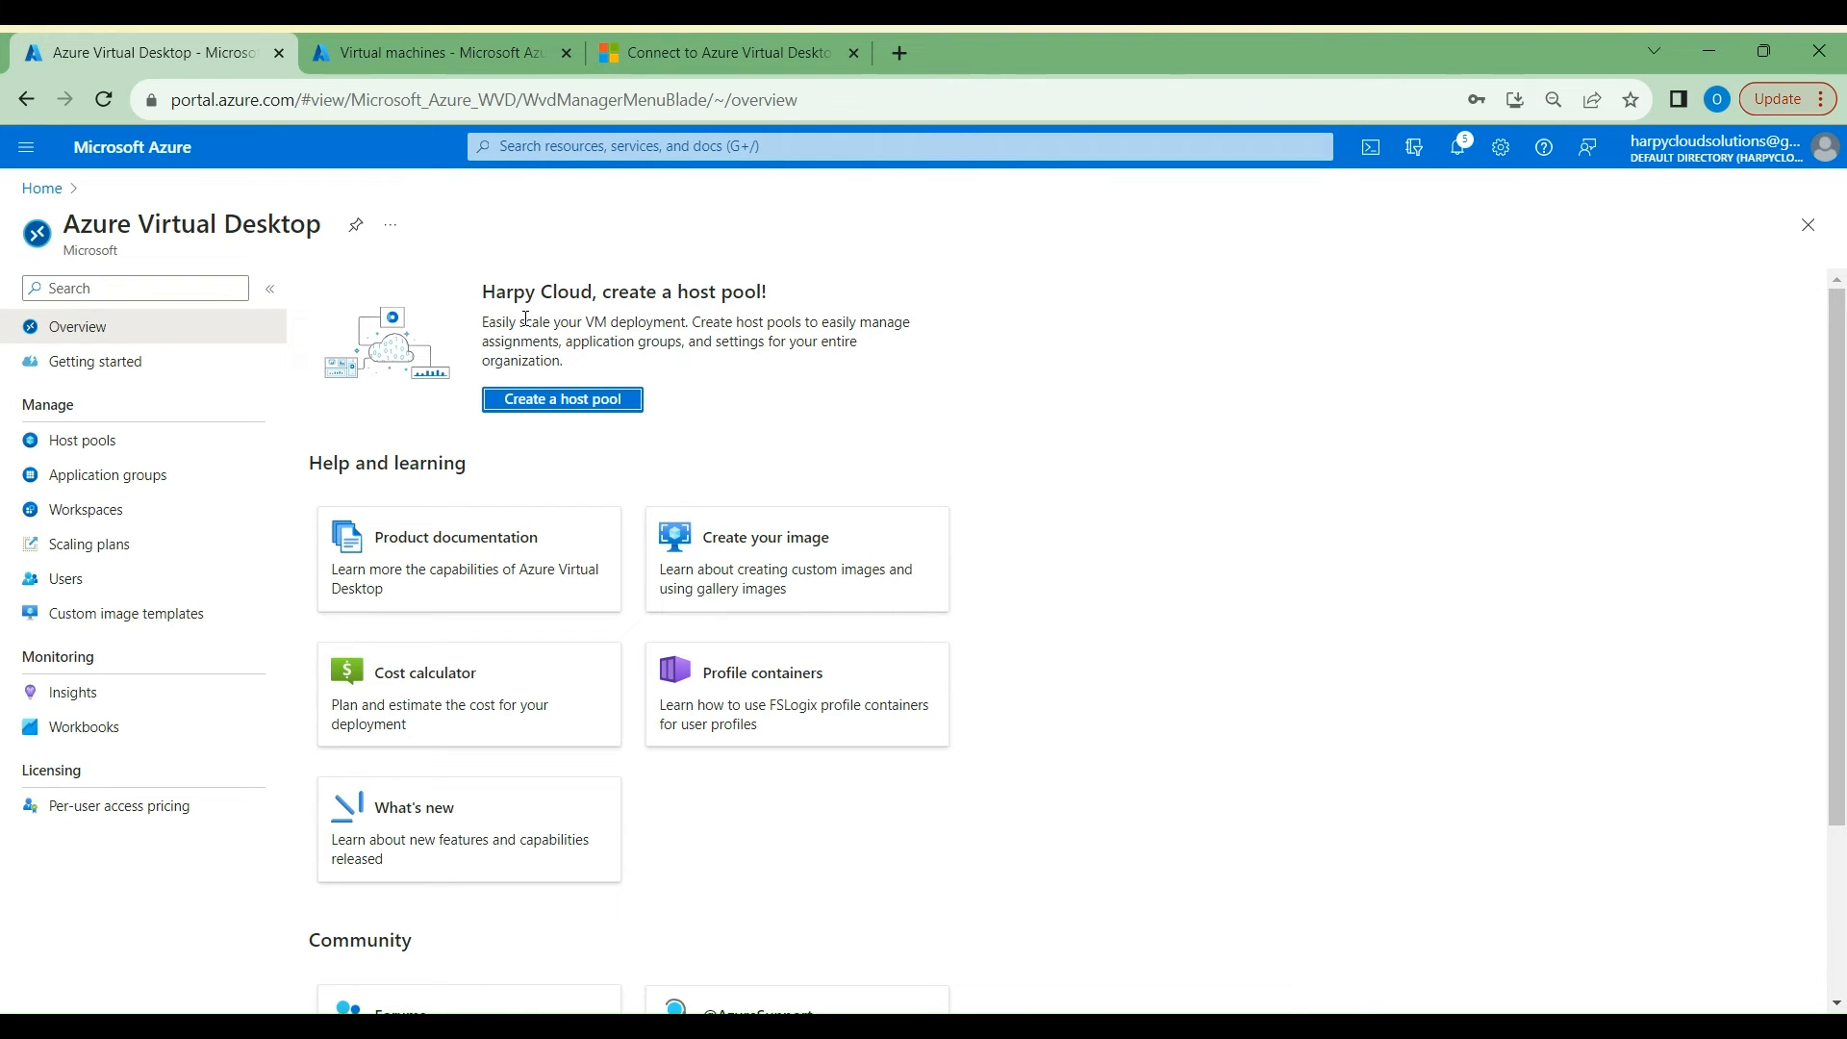
left_click(125, 475)
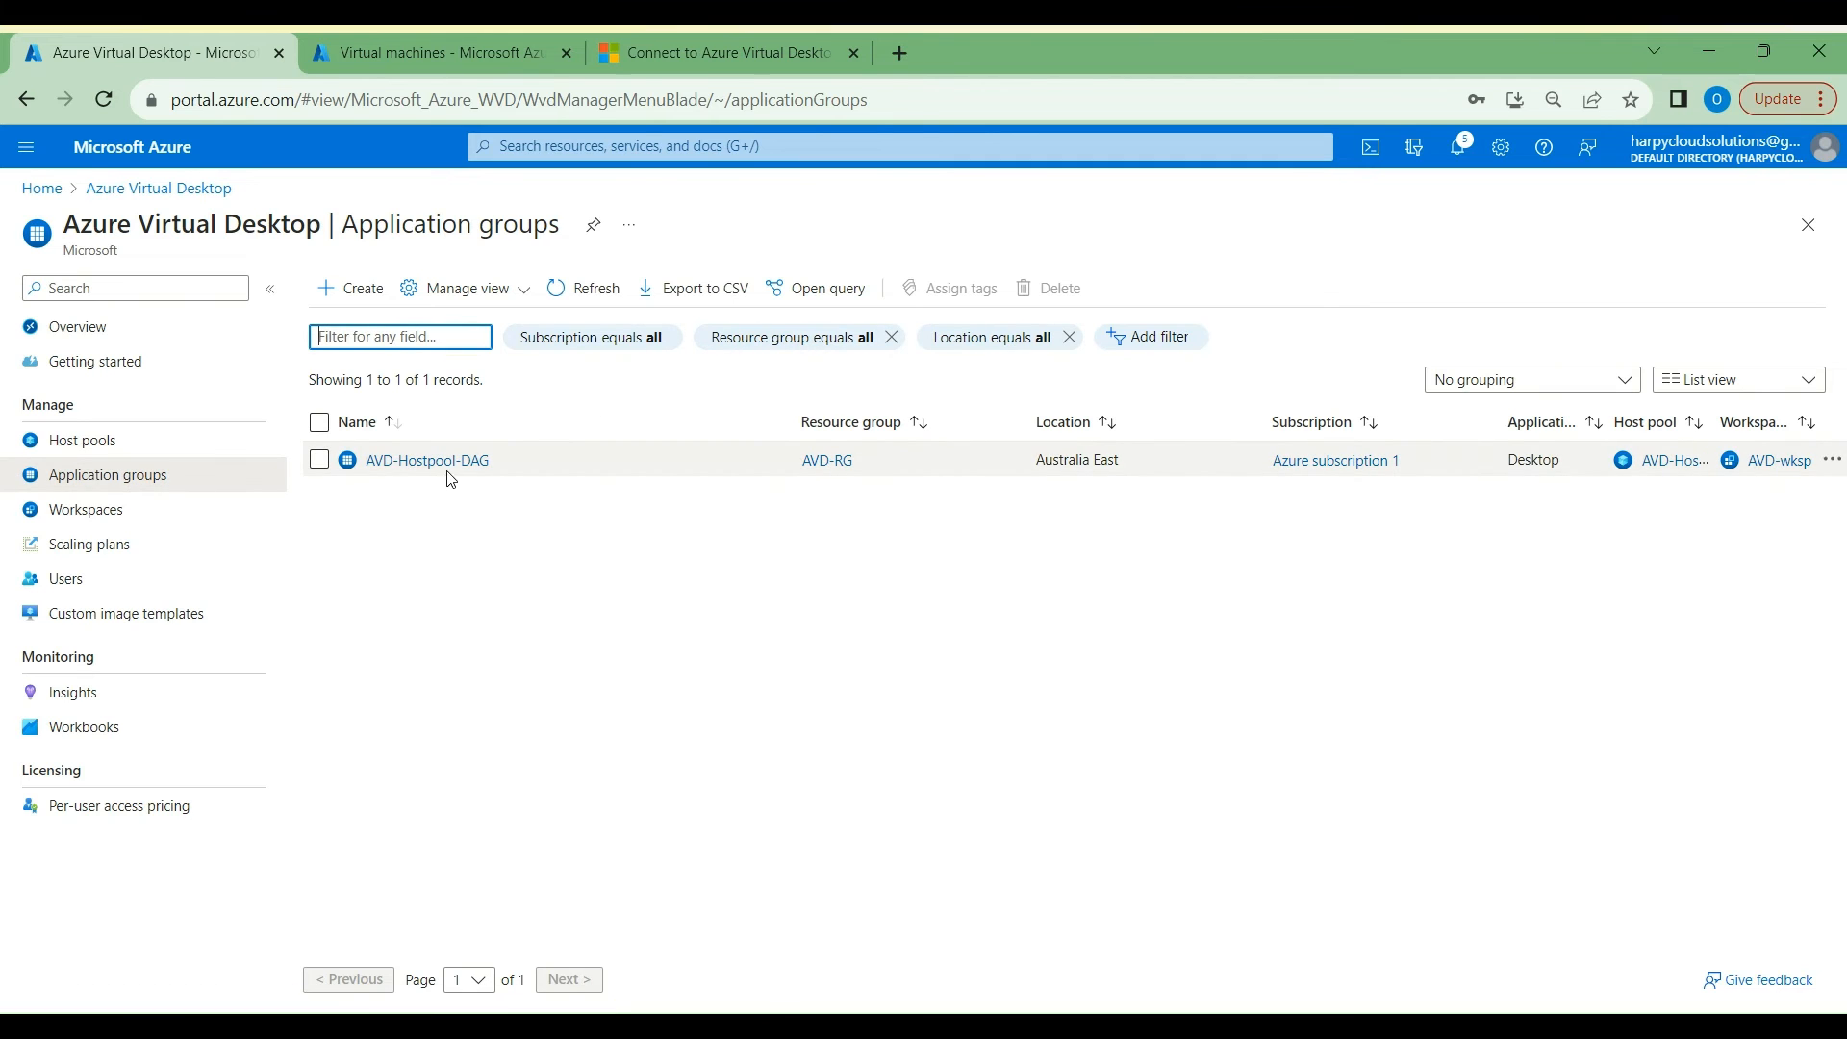
left_click(461, 465)
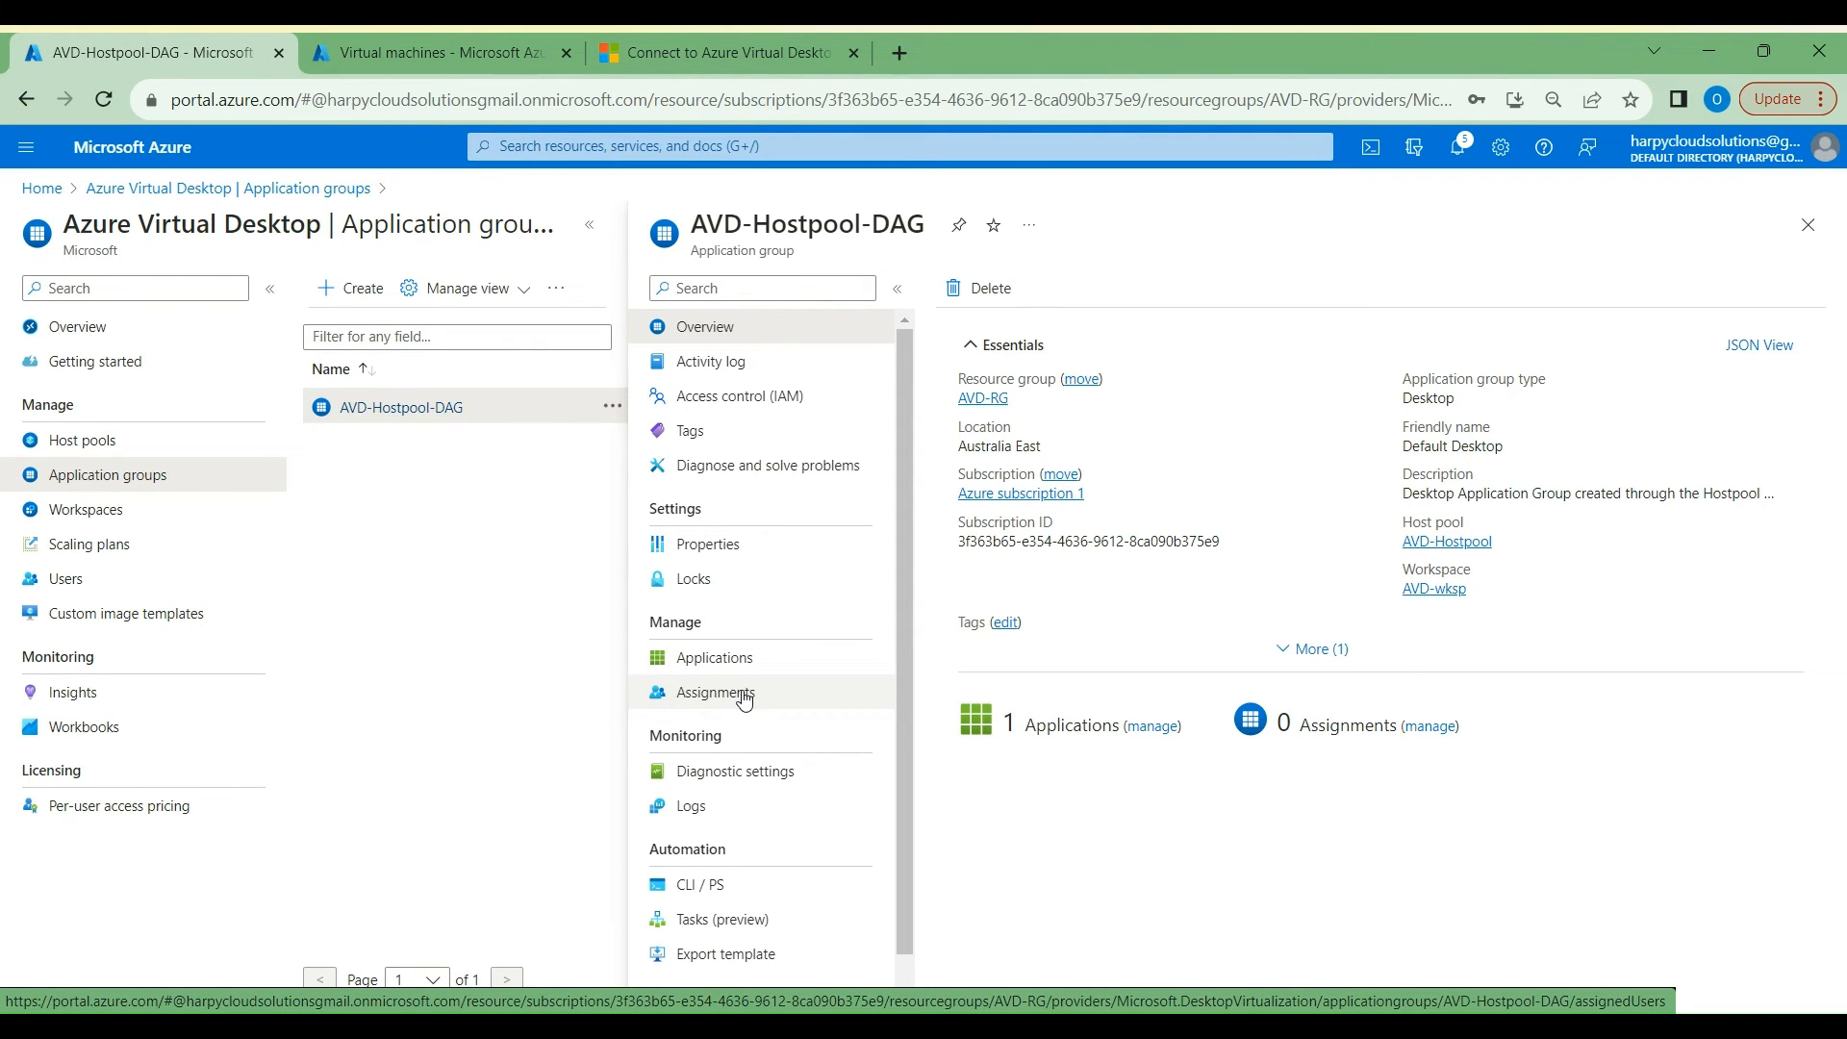
left_click(744, 700)
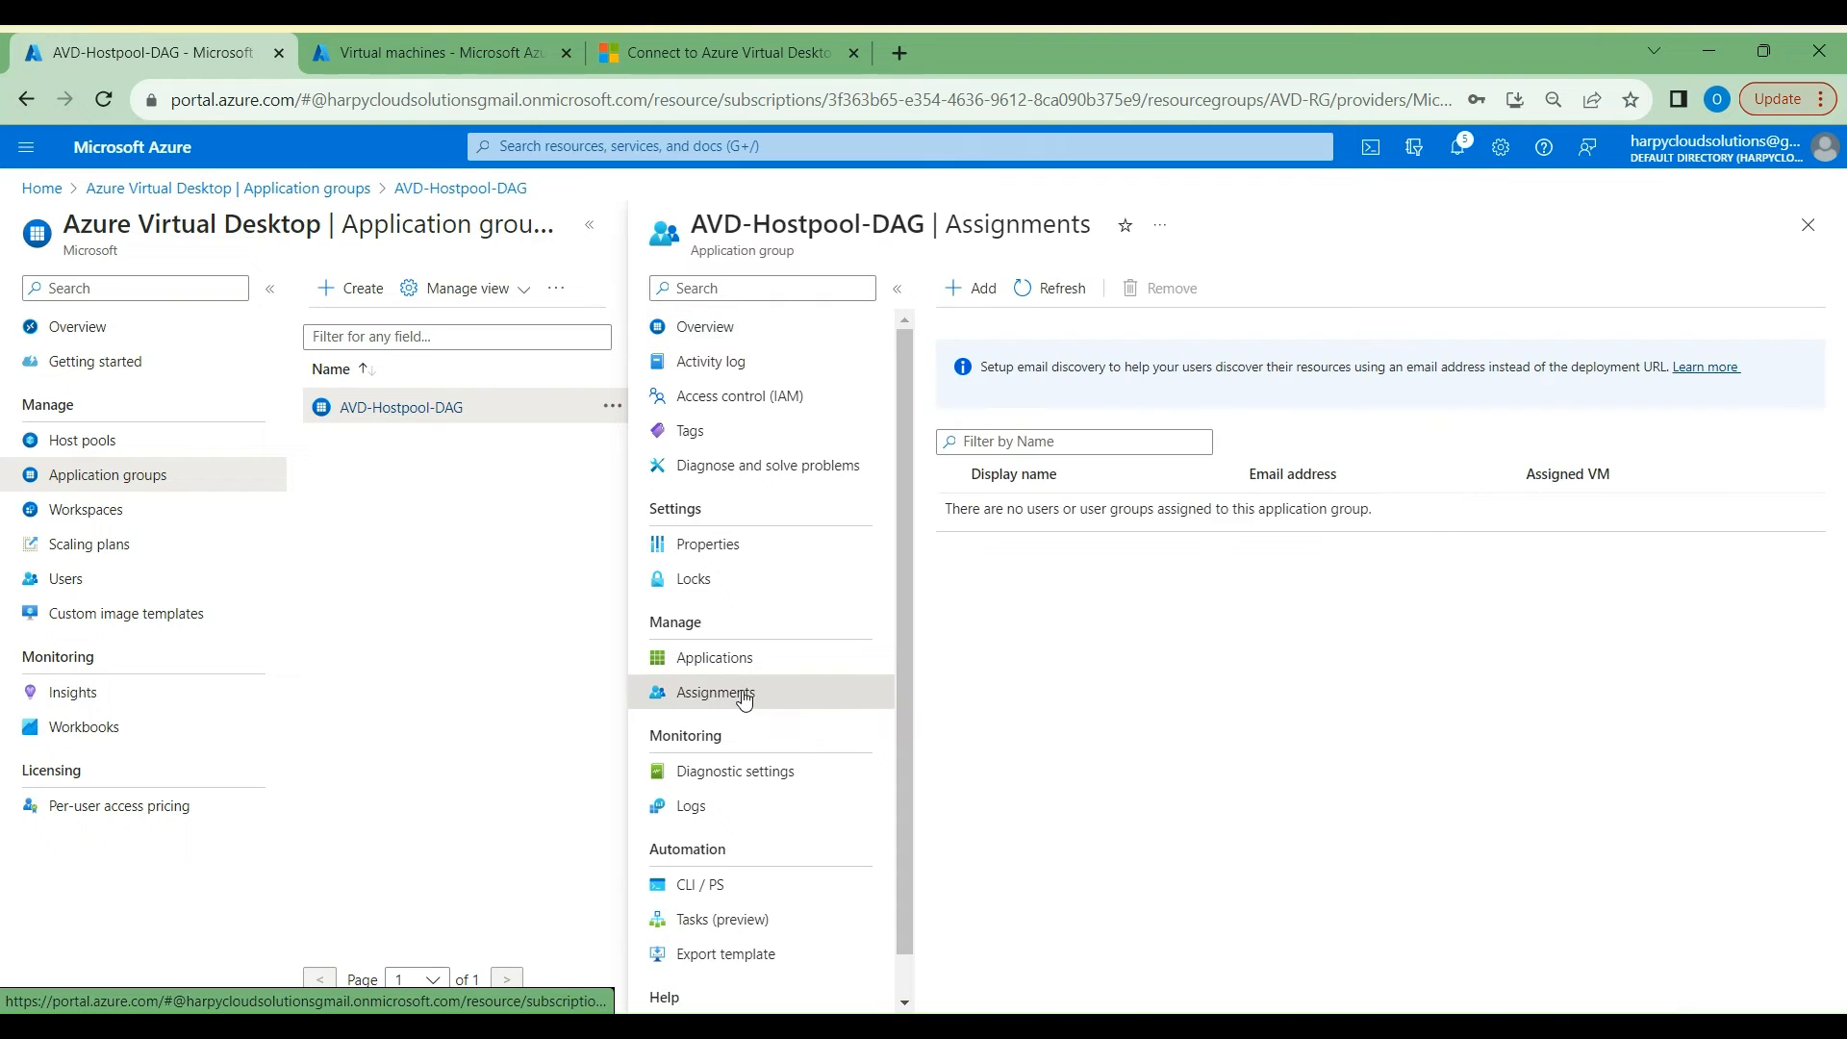
Step: Search the Microsoft Entra users for "harpy" and assign the Harpy Cloud Solutions user to the application group
left_click(973, 287)
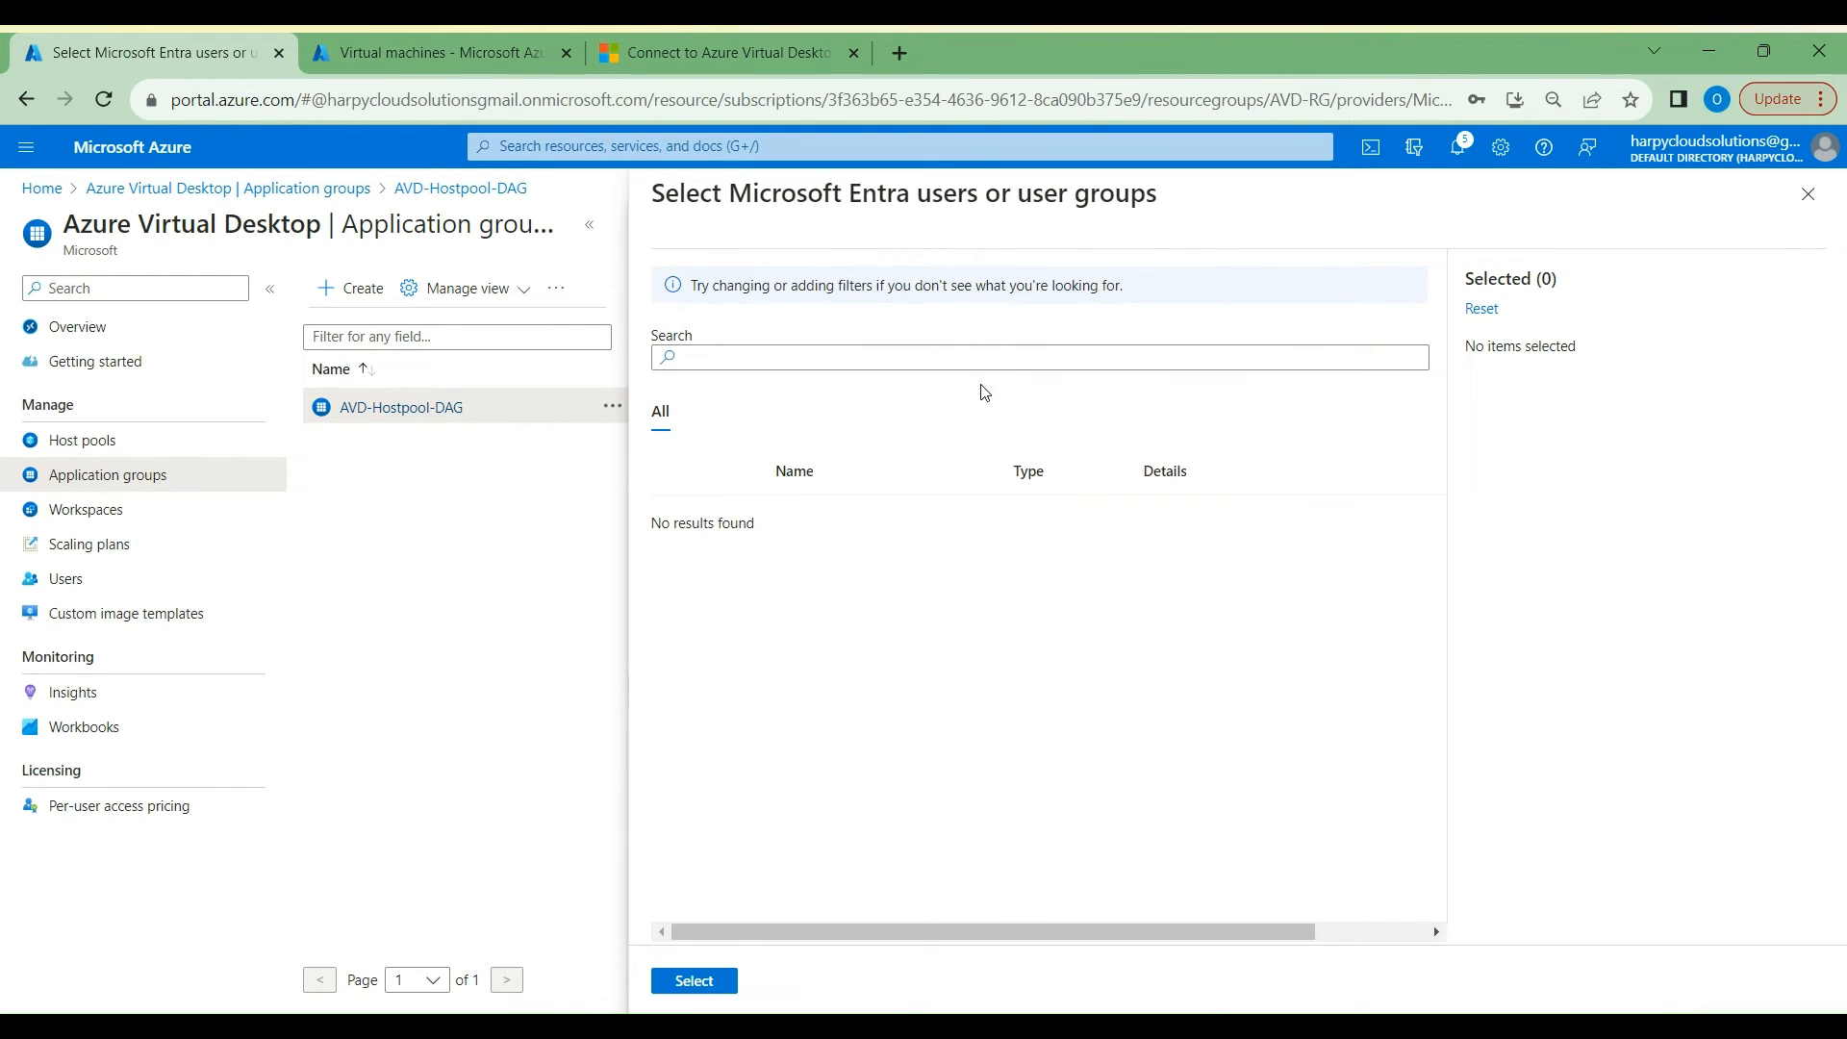
left_click(905, 354)
type("harpy")
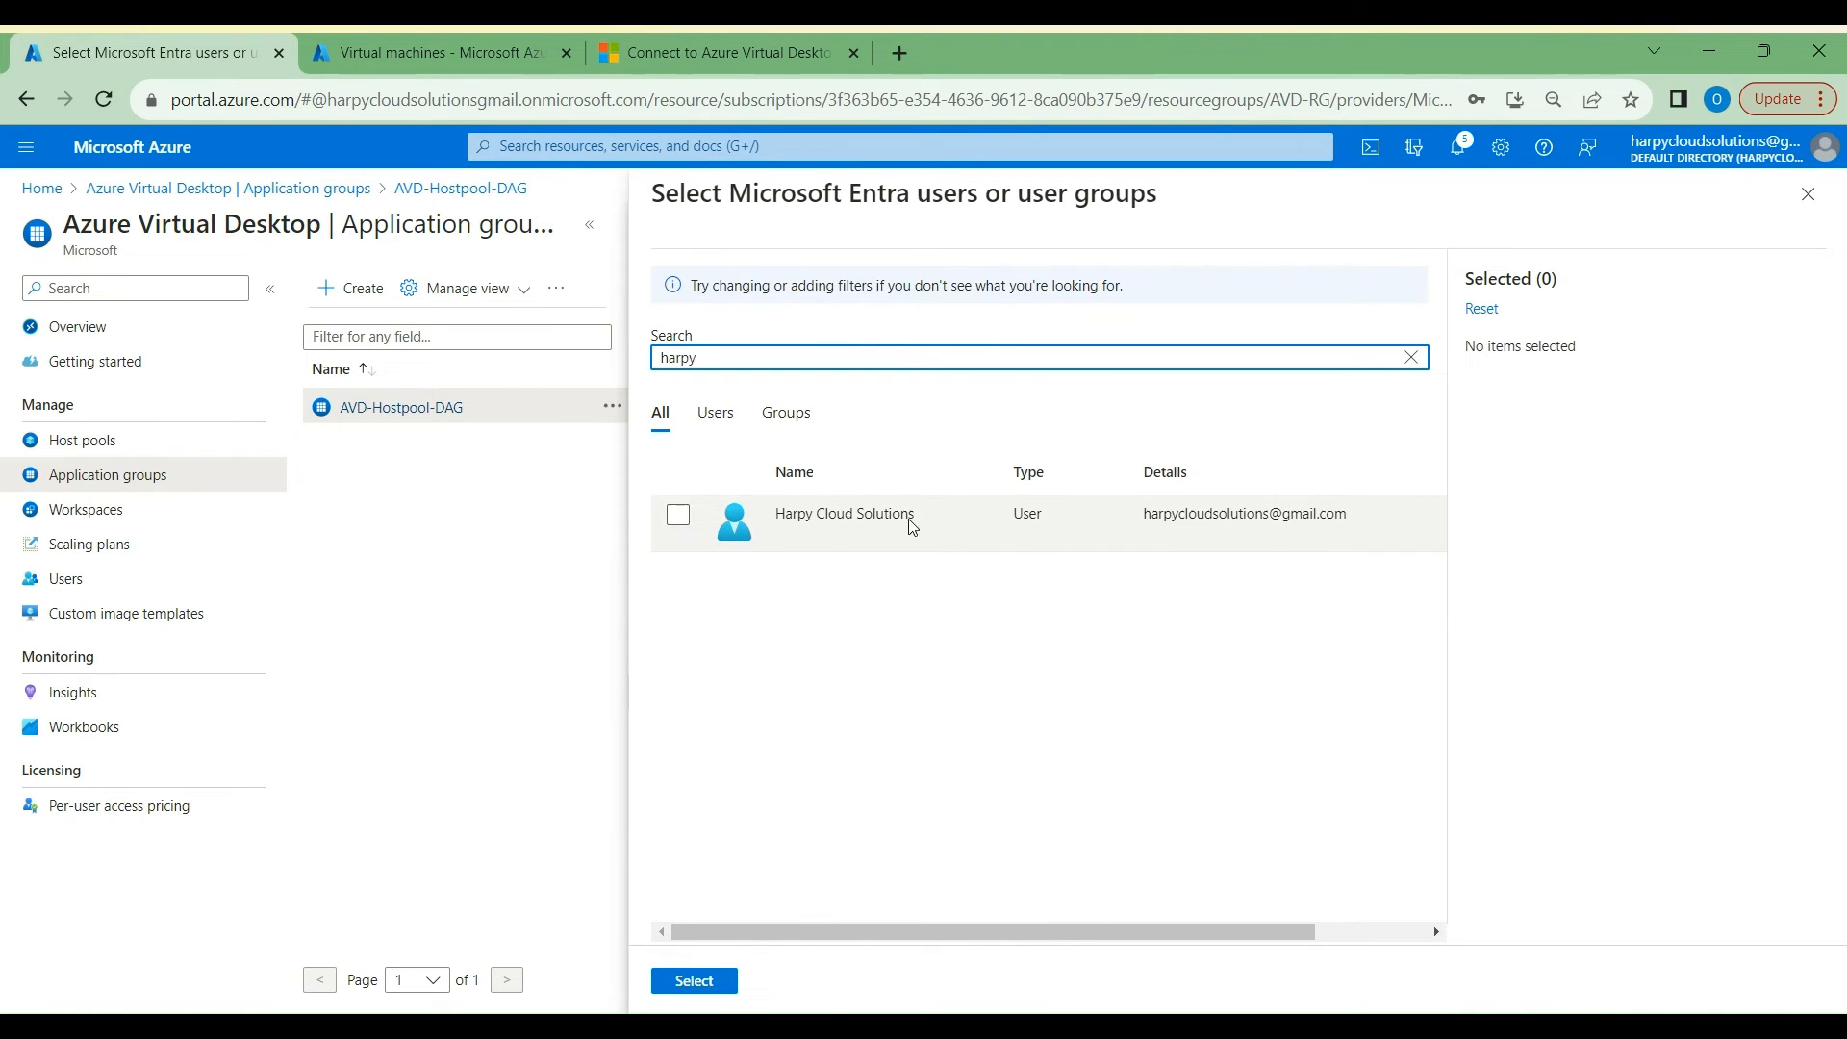
left_click(678, 516)
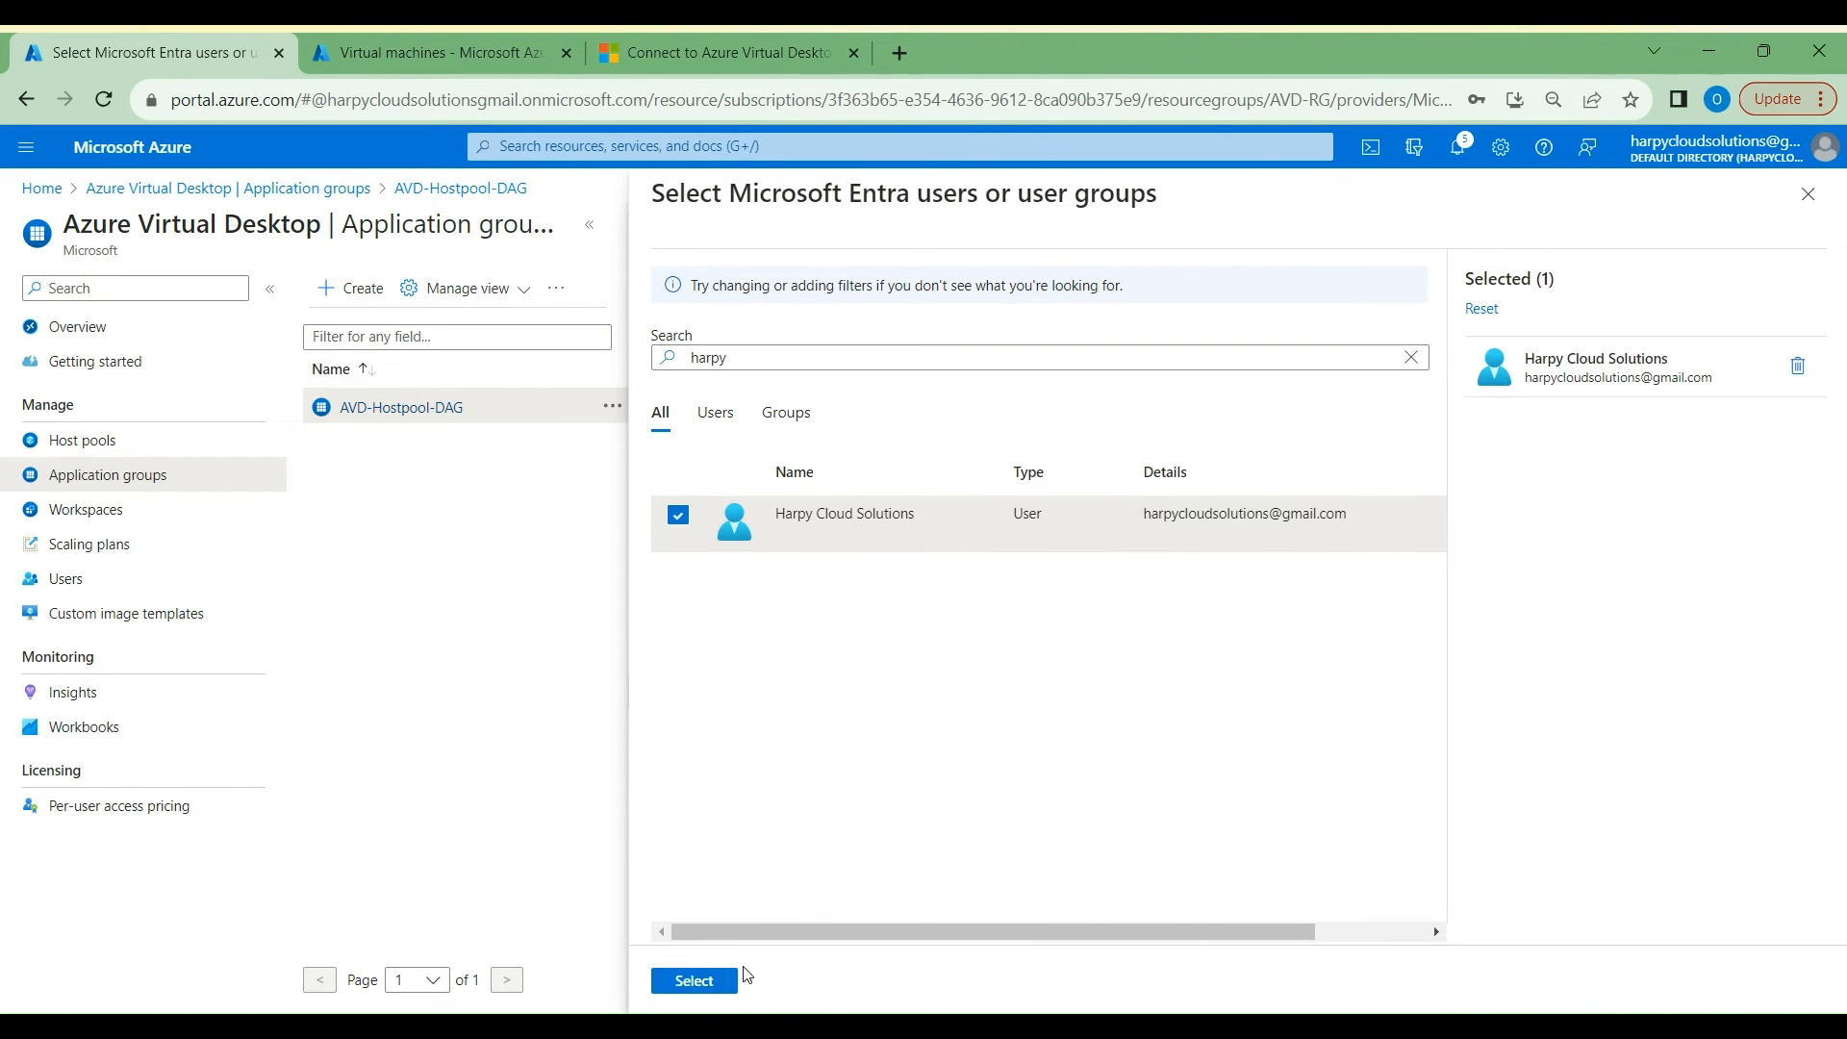
left_click(693, 980)
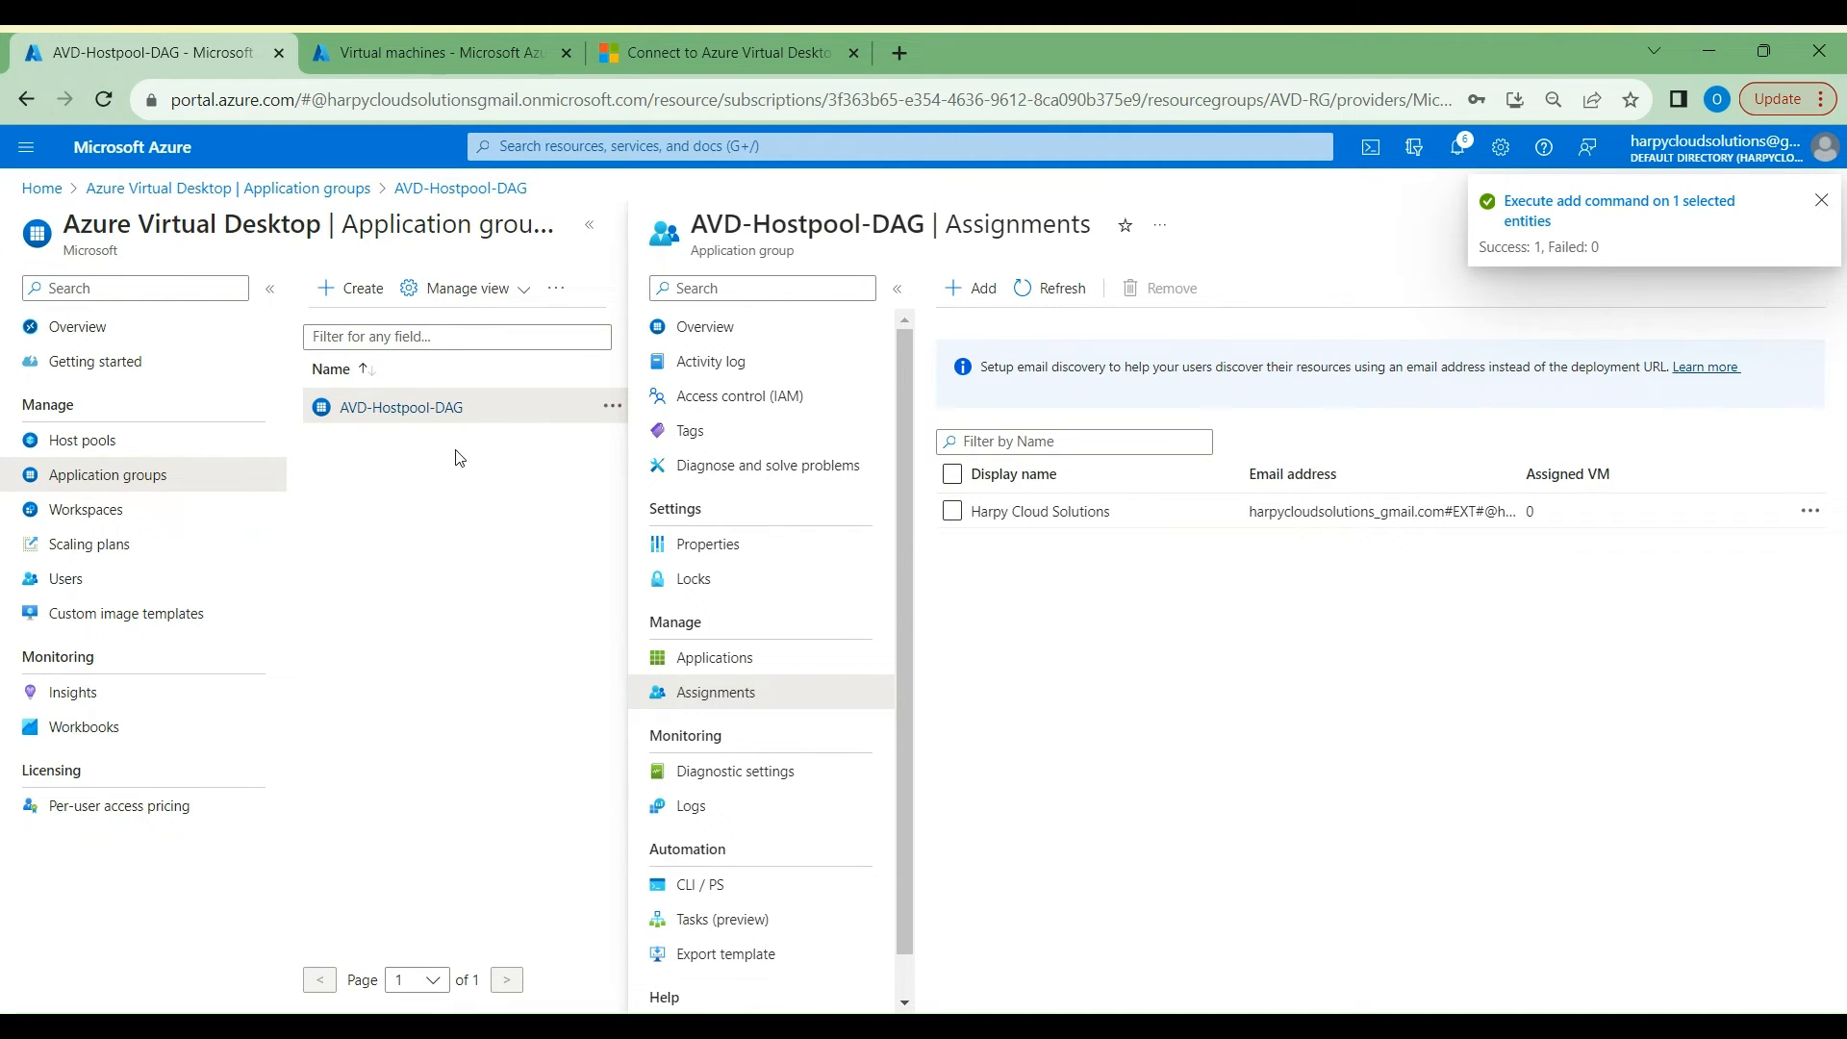
Step: Go back to the portal home page and open the list of virtual machines
left_click(43, 188)
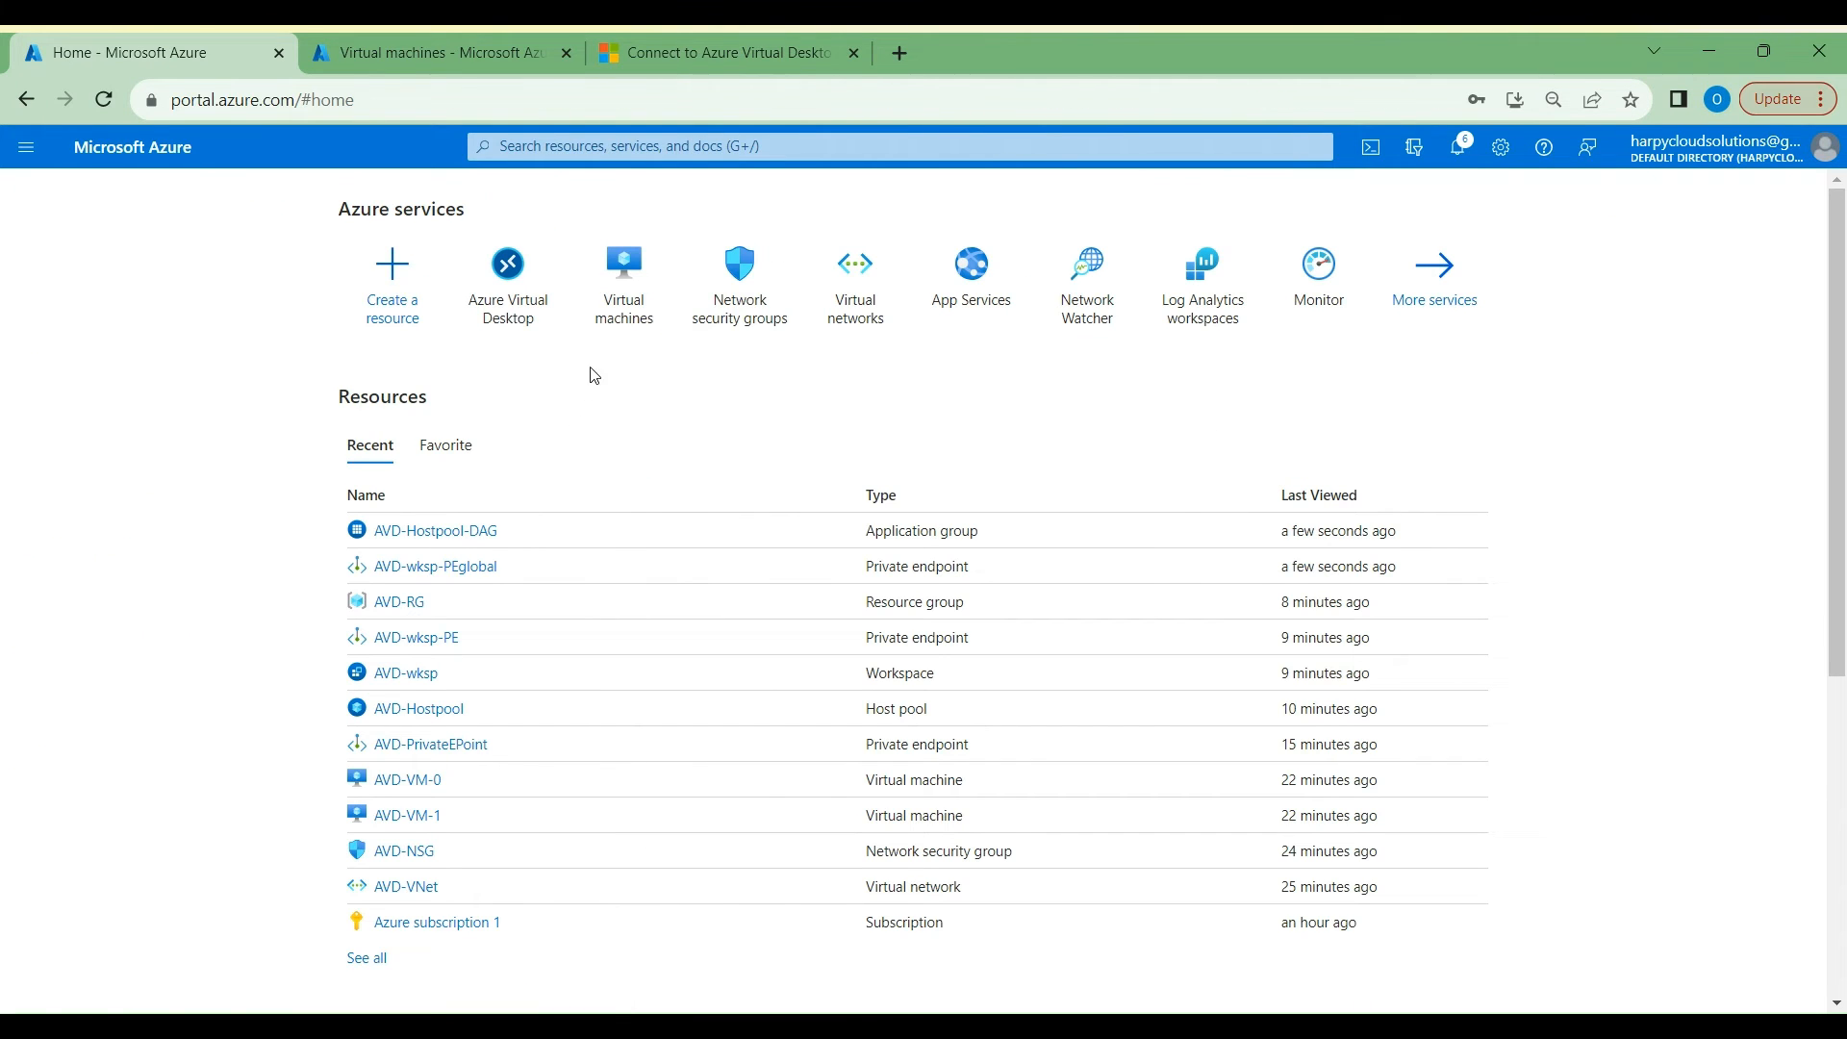
left_click(624, 308)
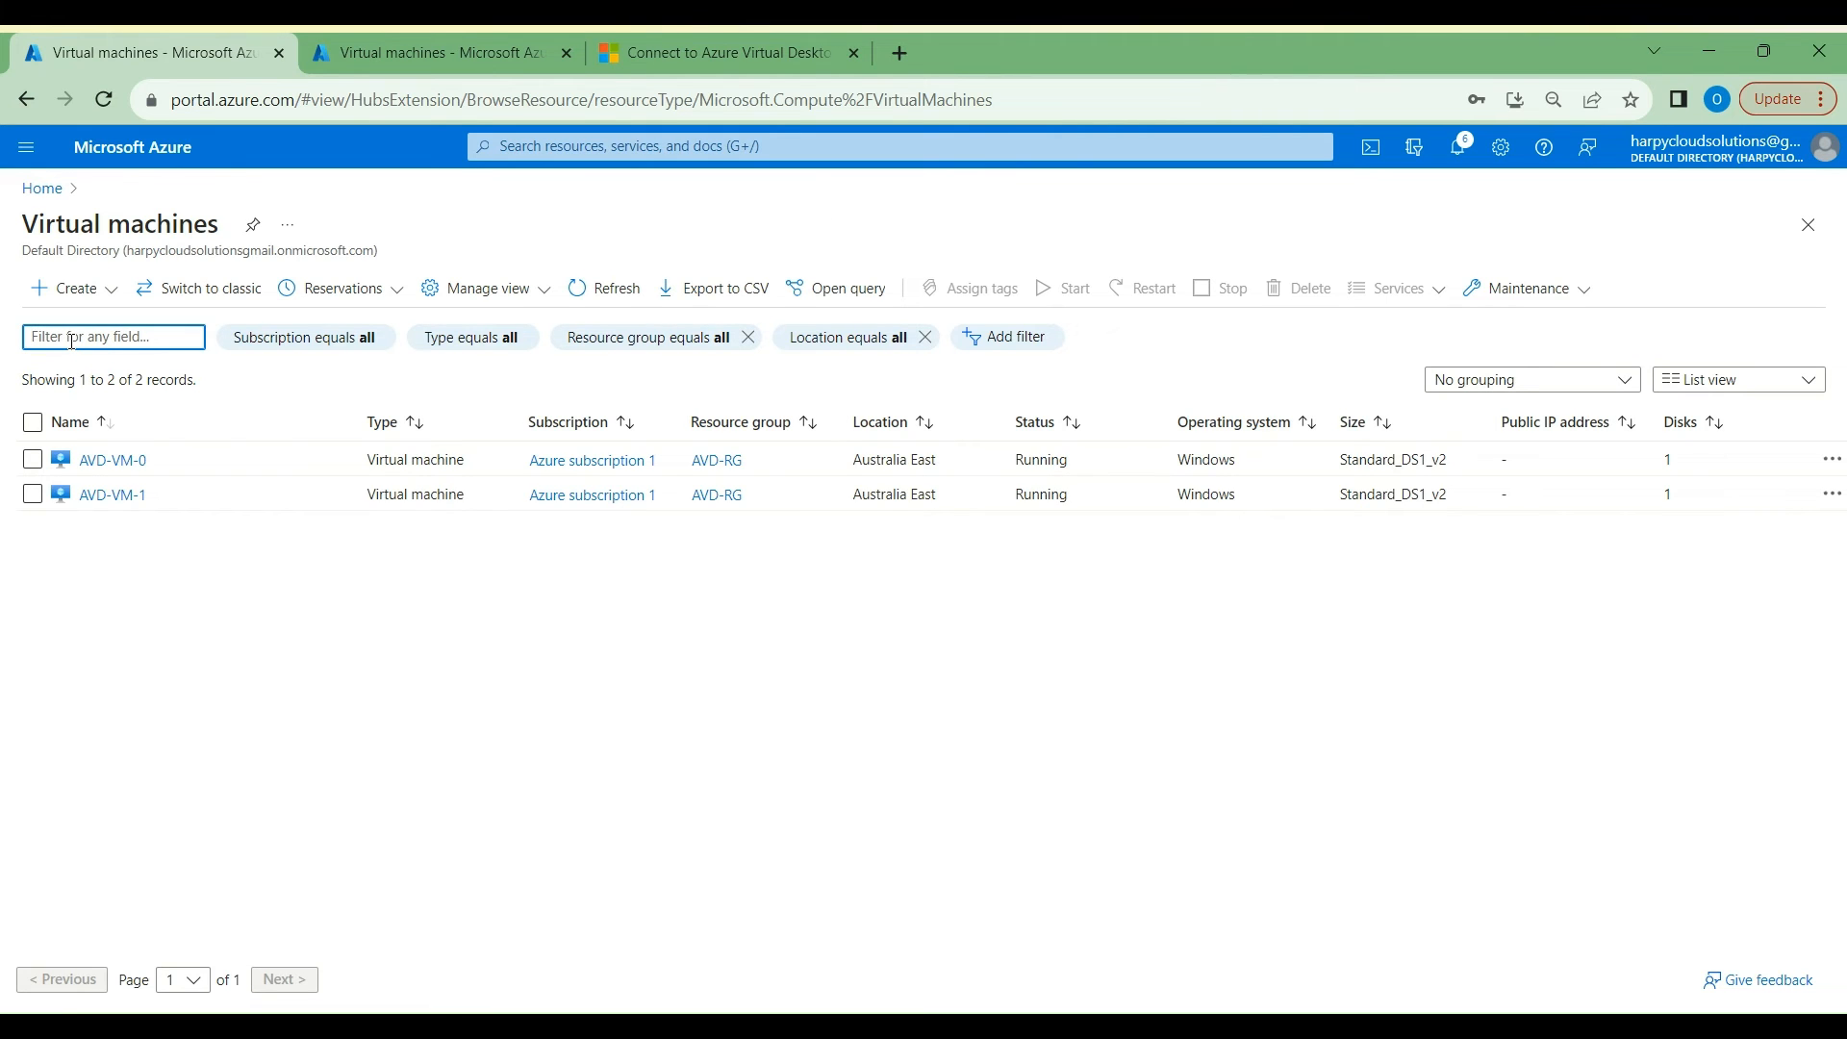
type("virtual machine")
key("BackSpace")
key("BackSpace")
key("BackSpace")
key("BackSpace")
key("BackSpace")
key("BackSpace")
key("BackSpace")
key("BackSpace")
key("BackSpace")
key("BackSpace")
key("BackSpace")
key("BackSpace")
key("BackSpace")
key("BackSpace")
key("BackSpace")
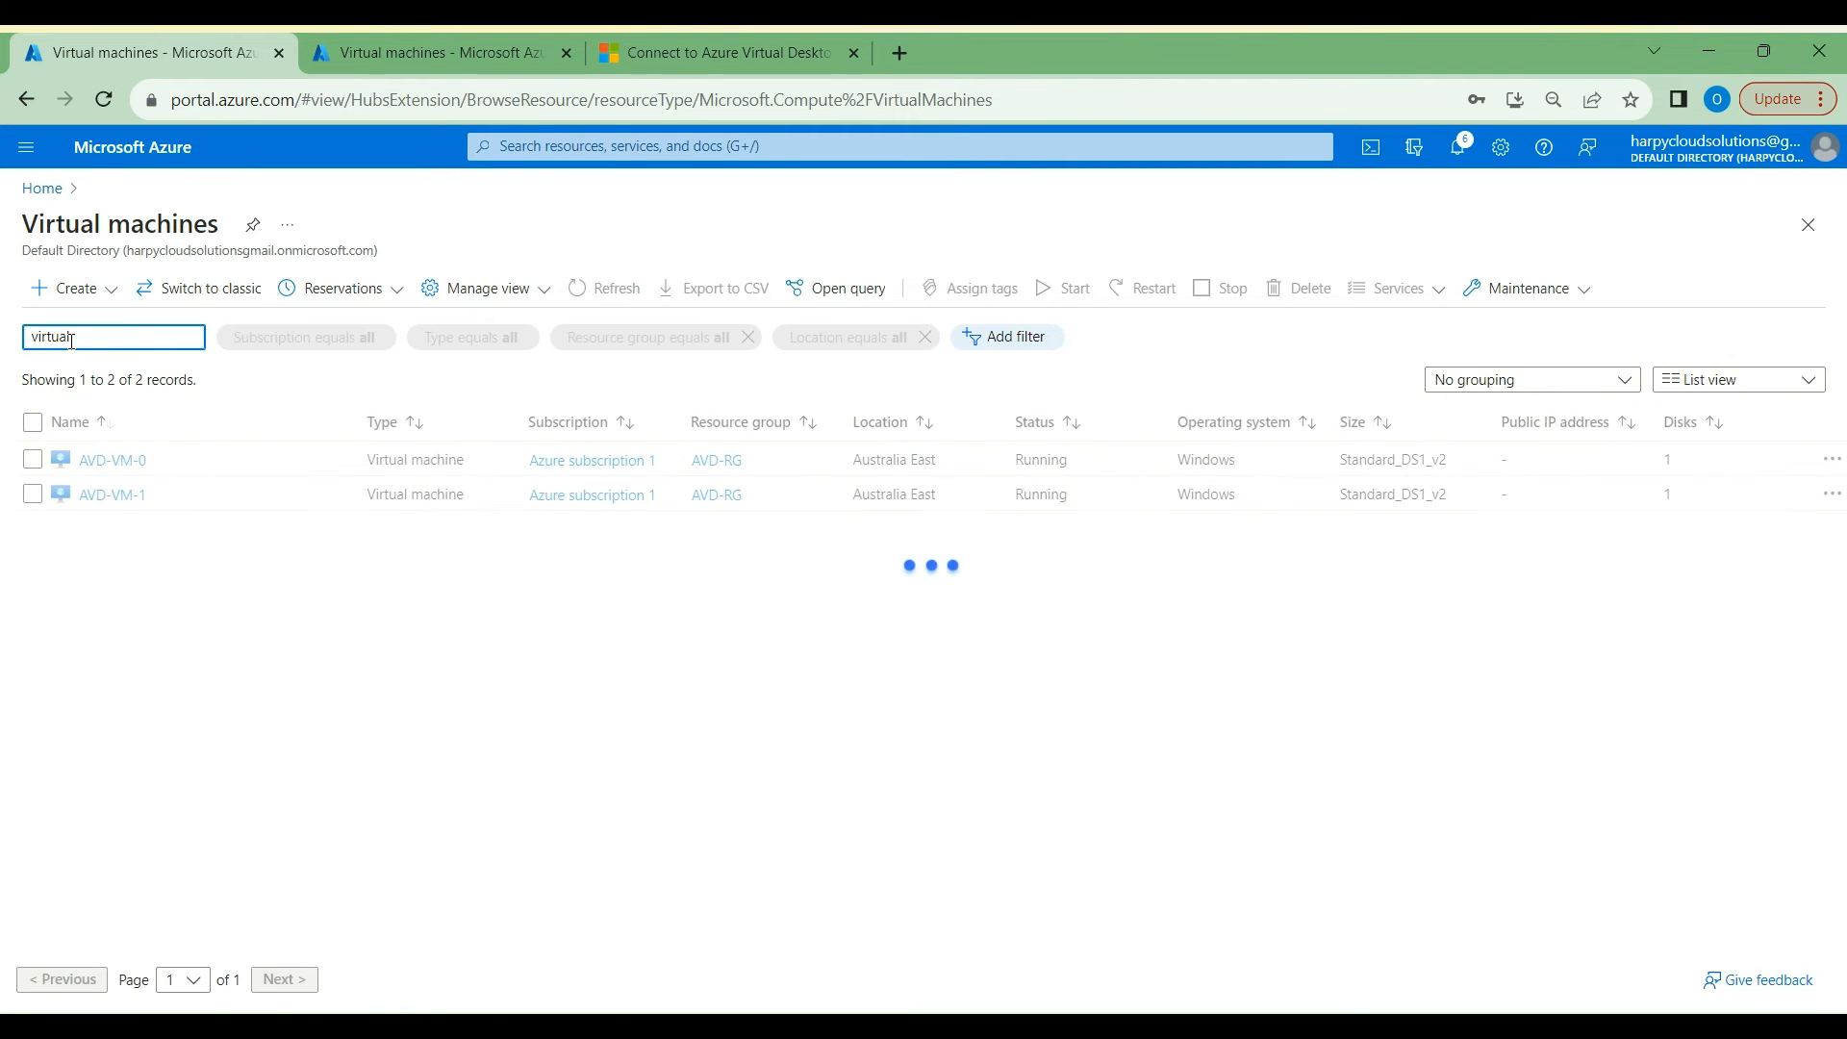
Step: Start creating an Azure virtual machine in resource group AVD-RG and name it VM-PE-4AVD
left_click(76, 293)
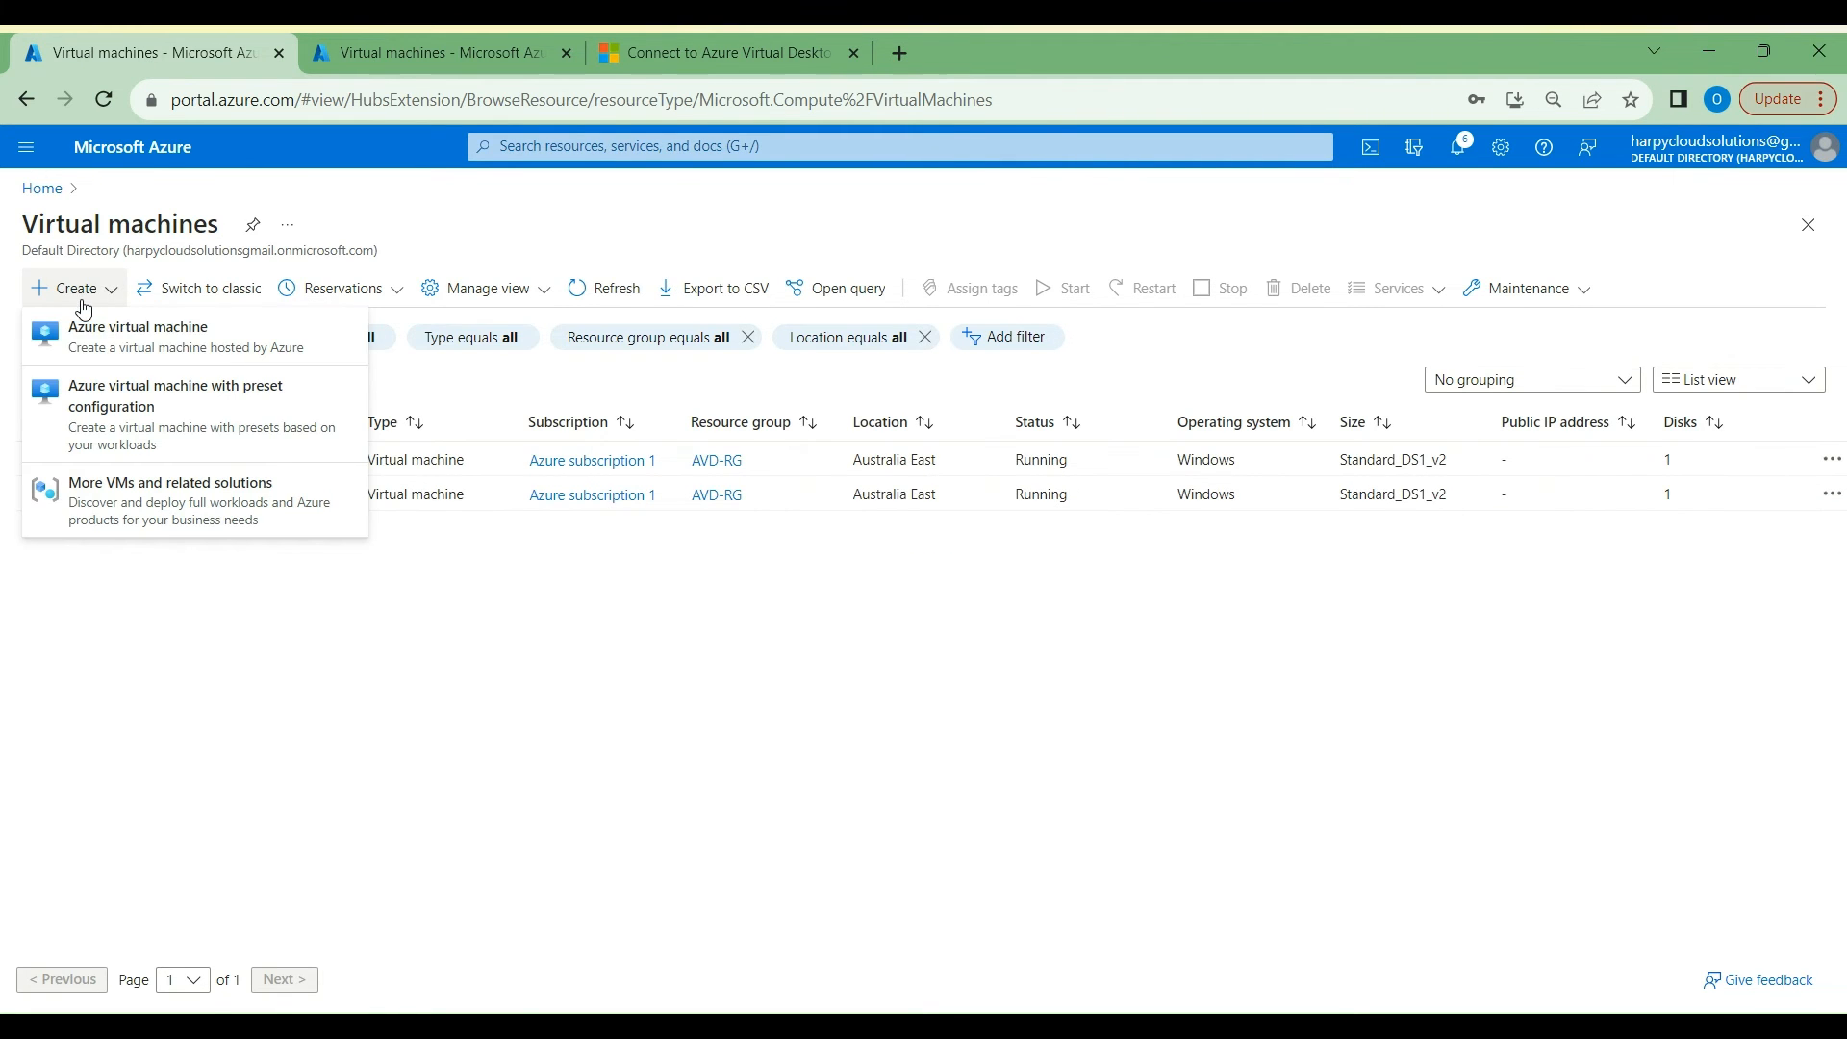
left_click(118, 351)
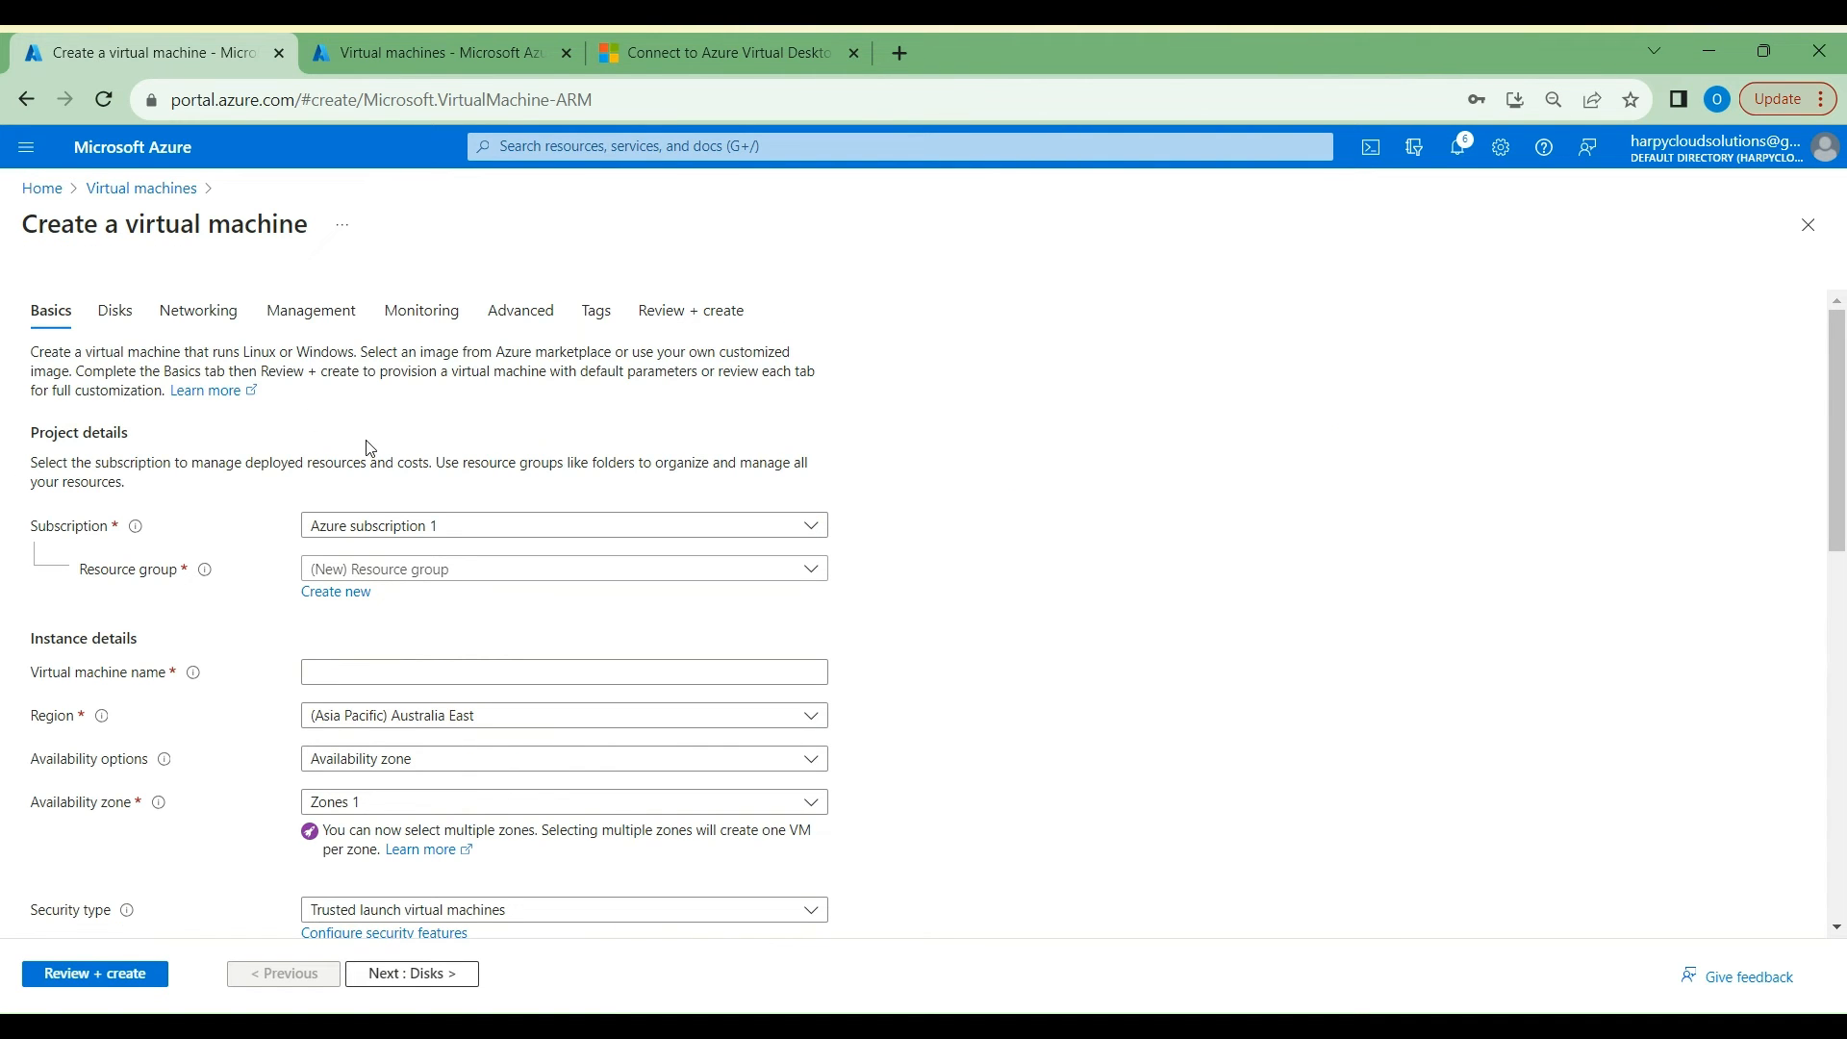
left_click(528, 569)
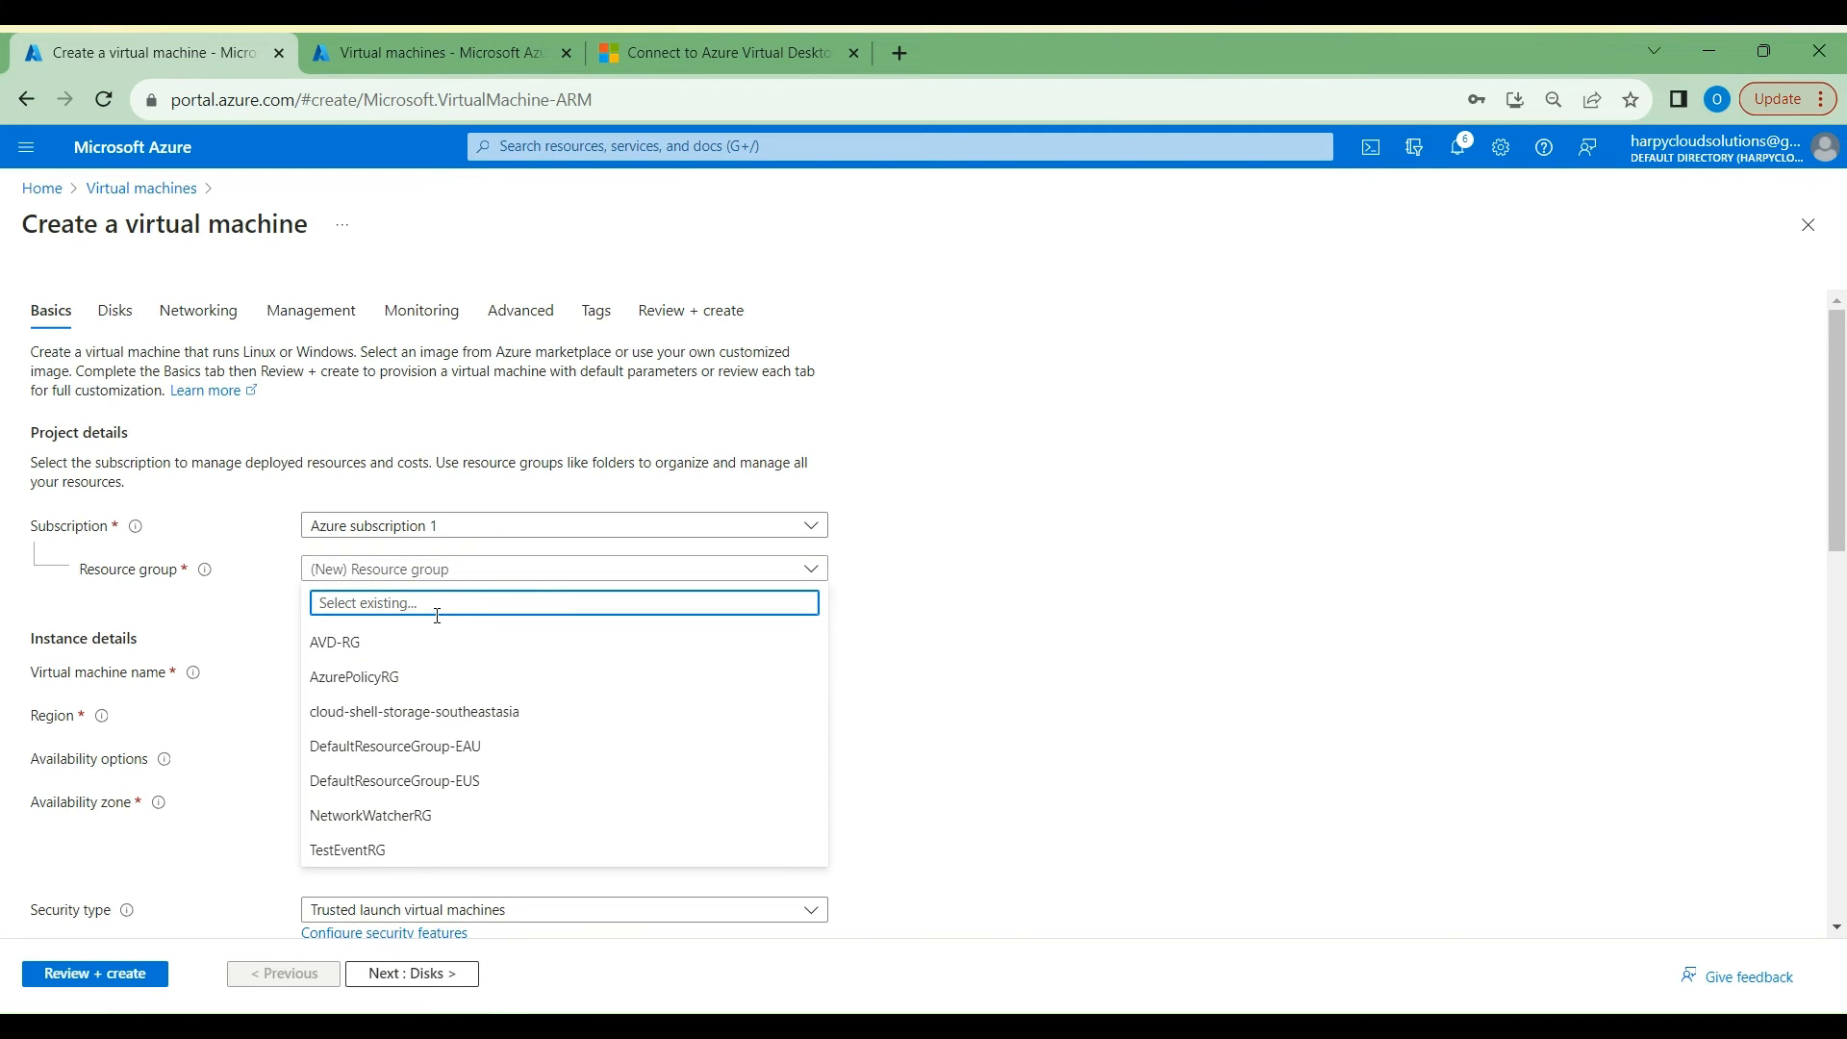
left_click(380, 644)
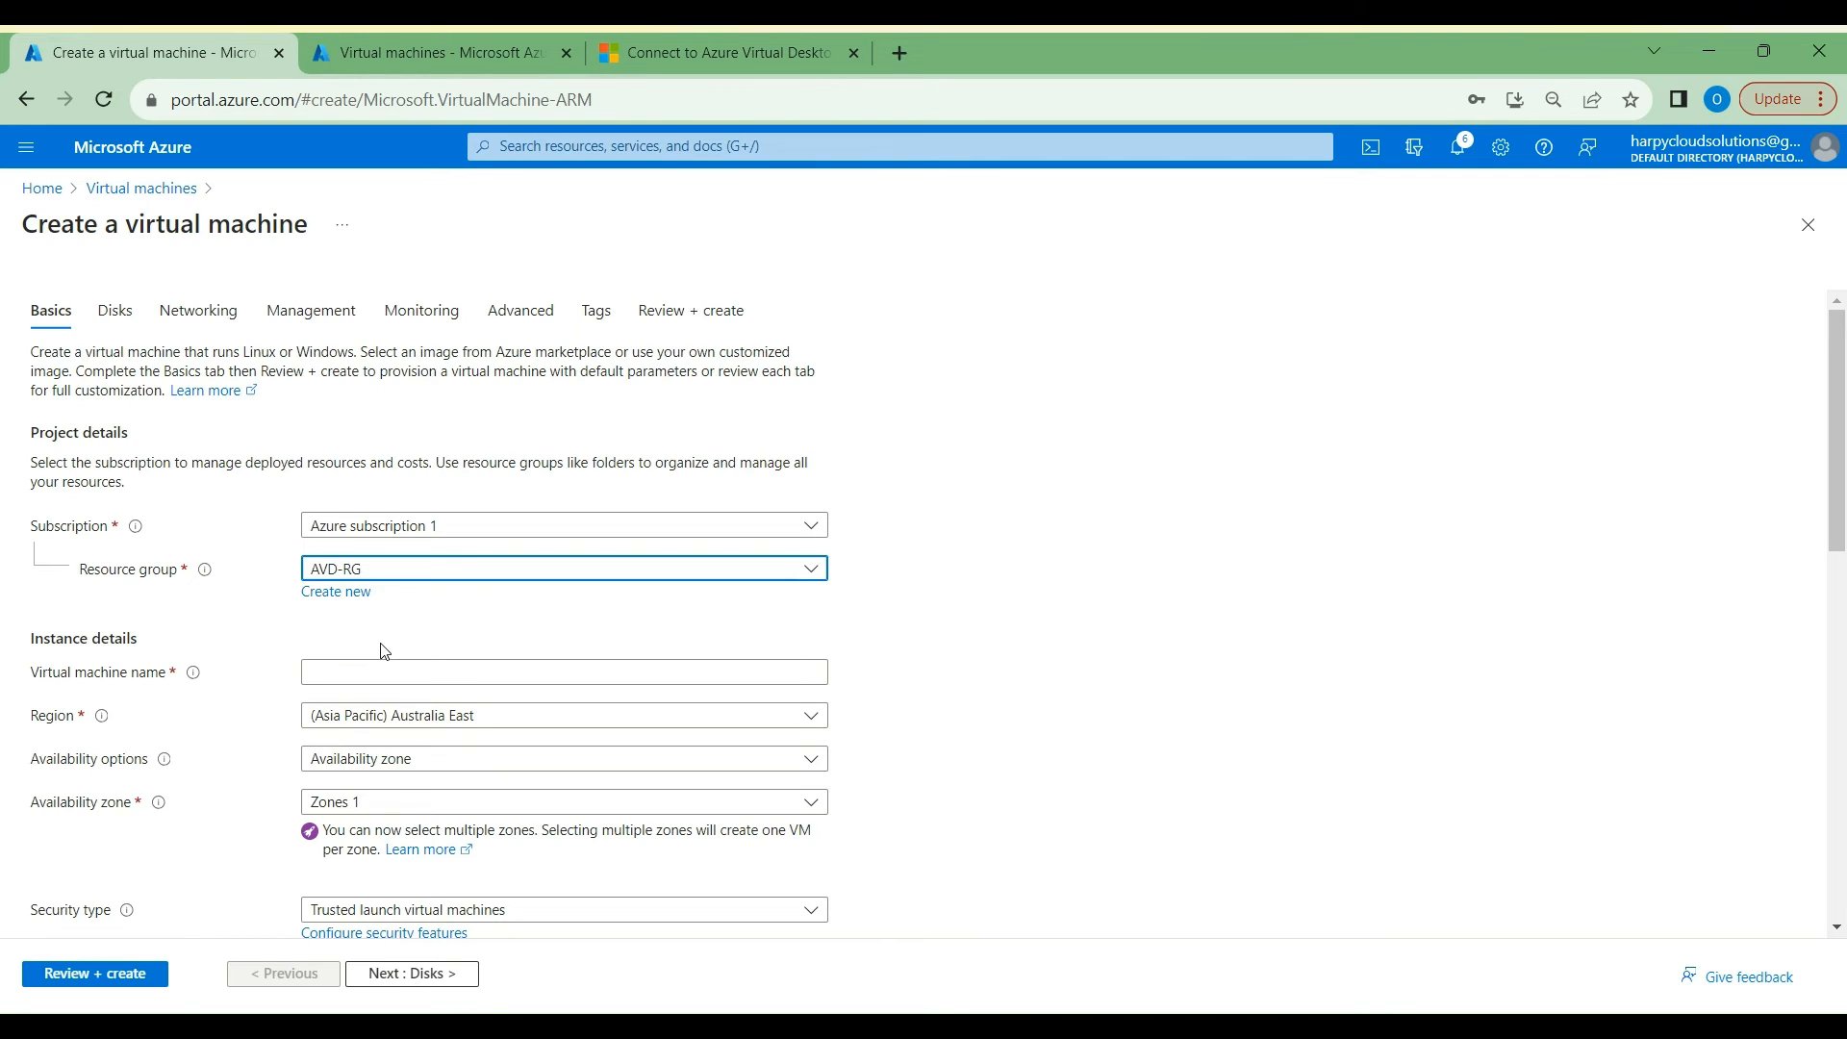
left_click(494, 670)
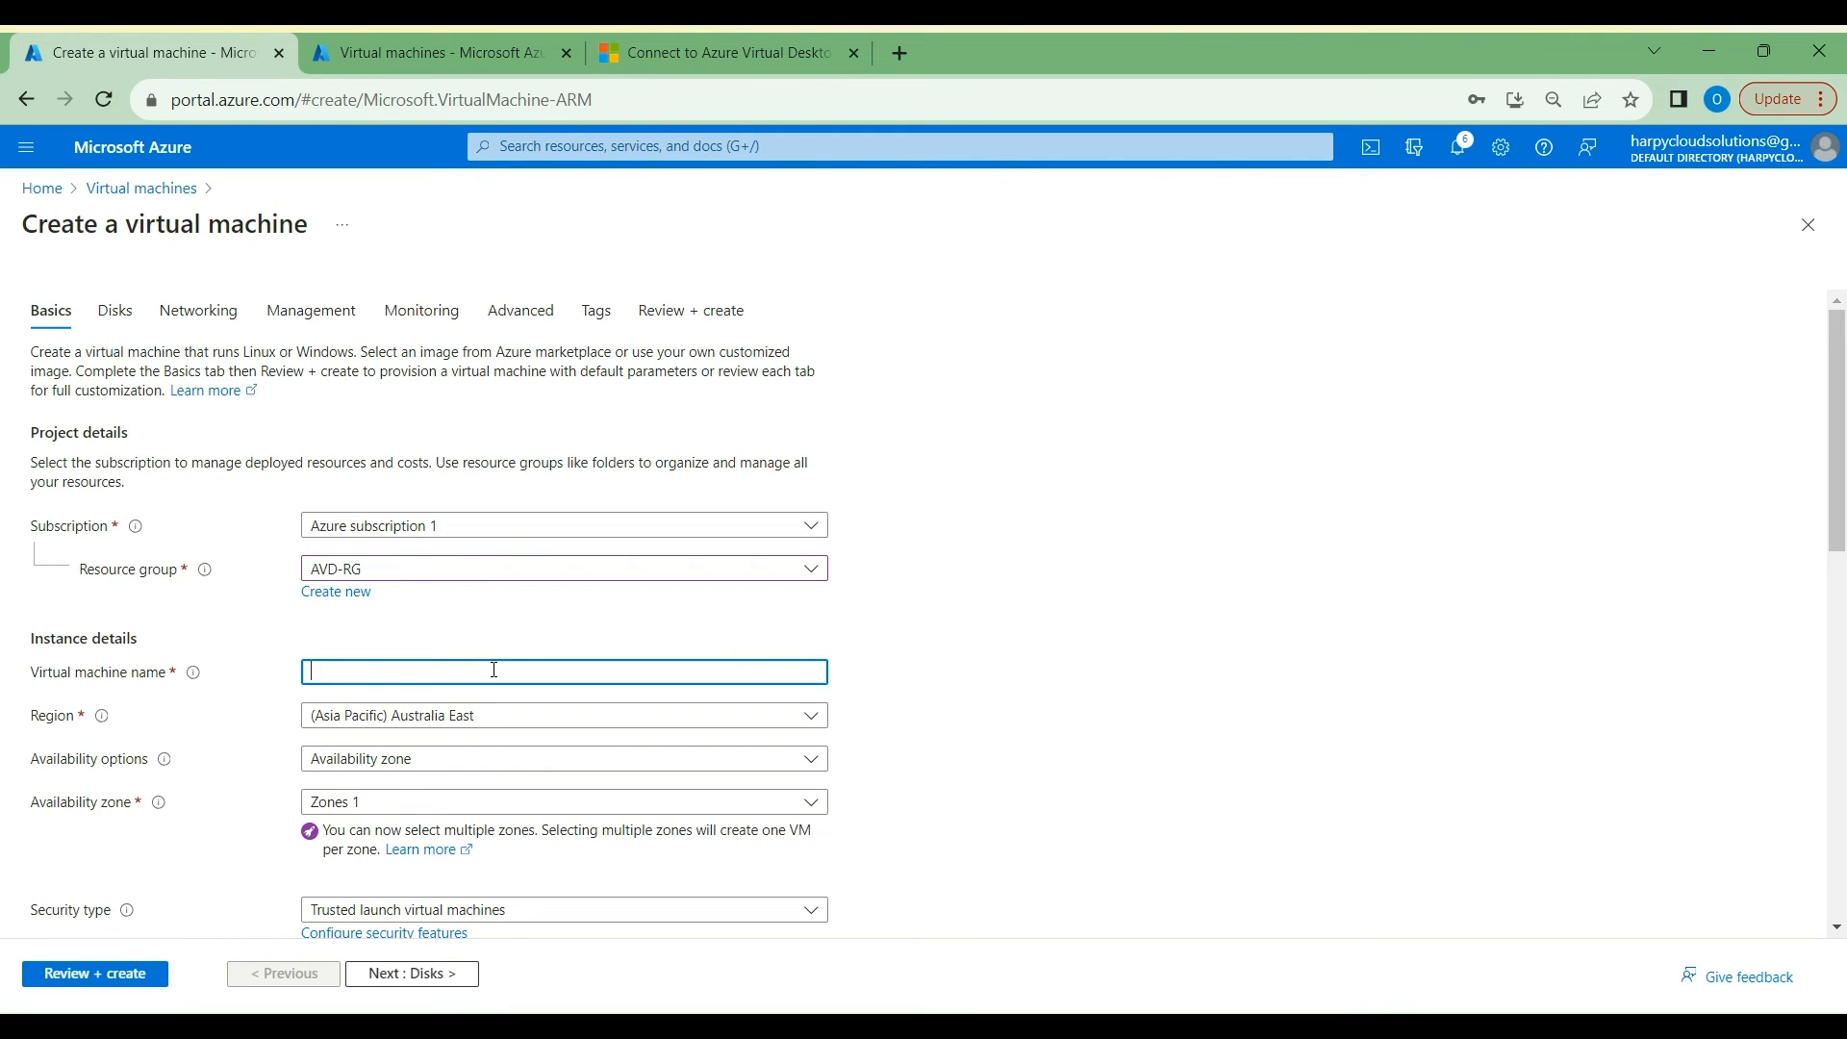
type("VM")
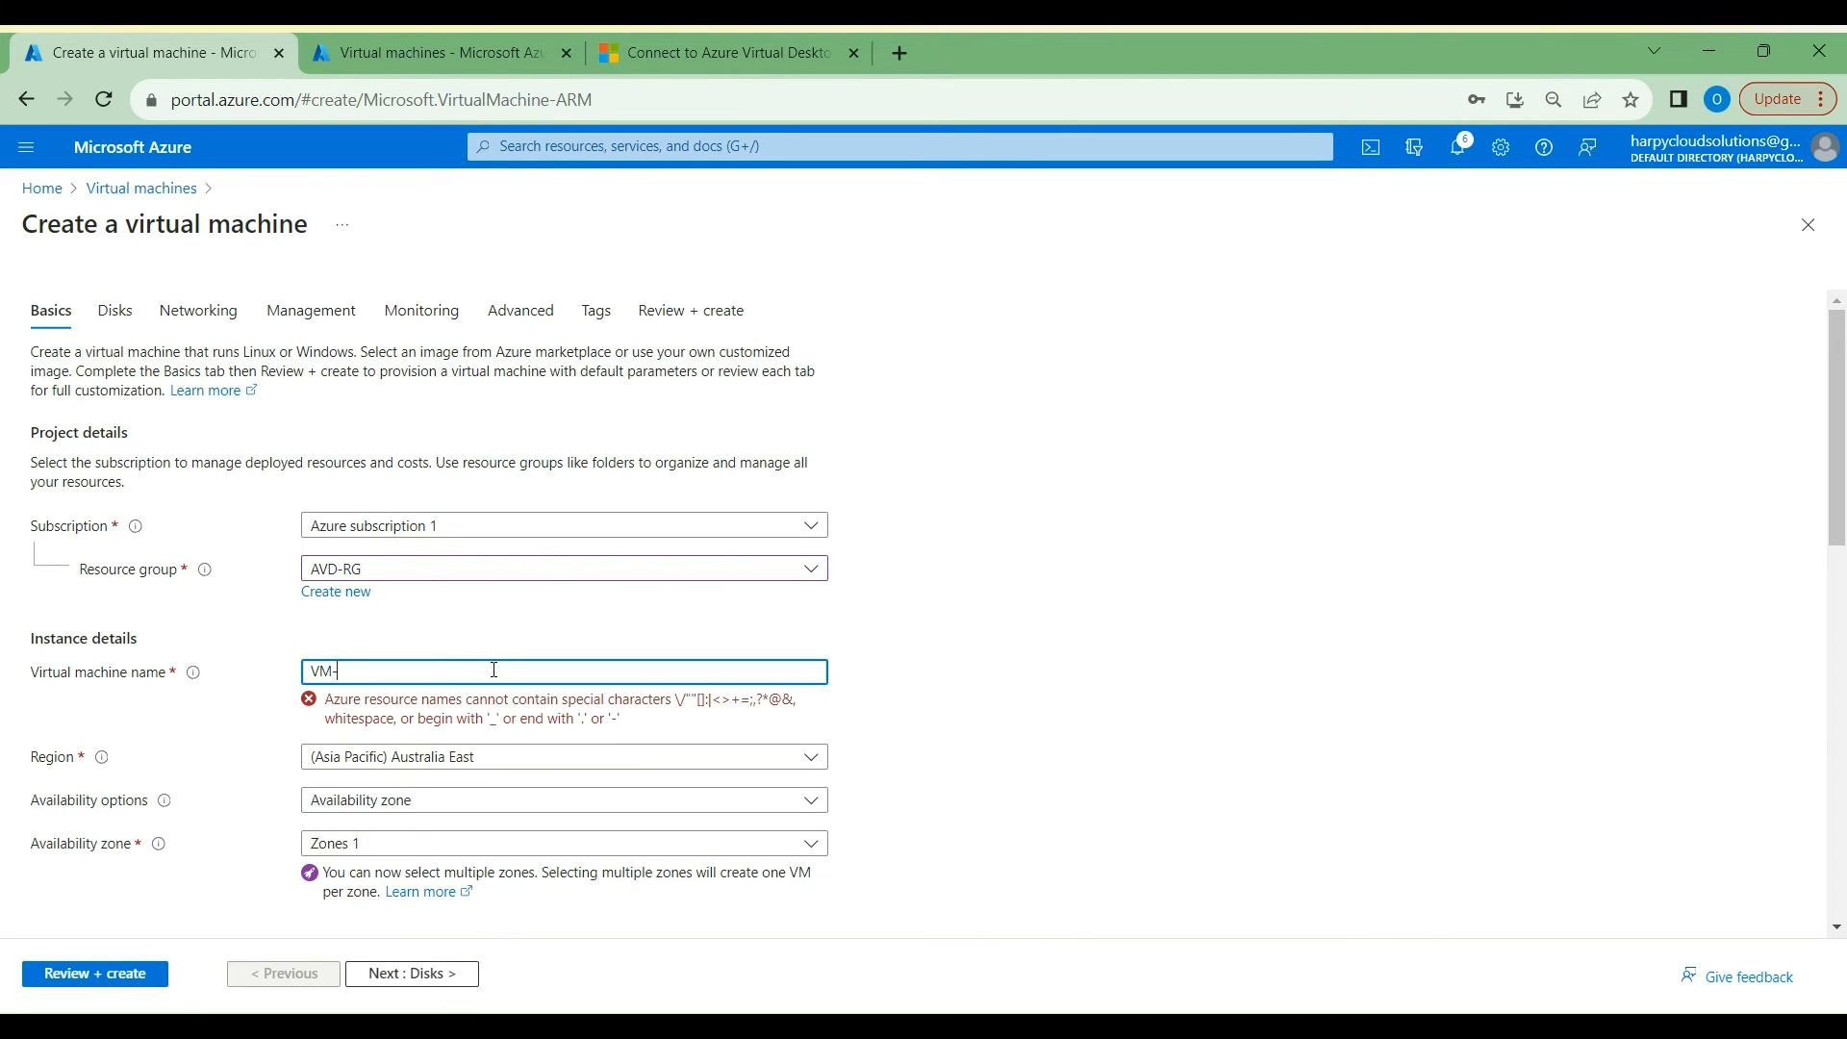
type("-PE")
type("AVD")
Step: Set the virtual machine to no infrastructure redundancy required and its security type to Standard
left_click(641, 759)
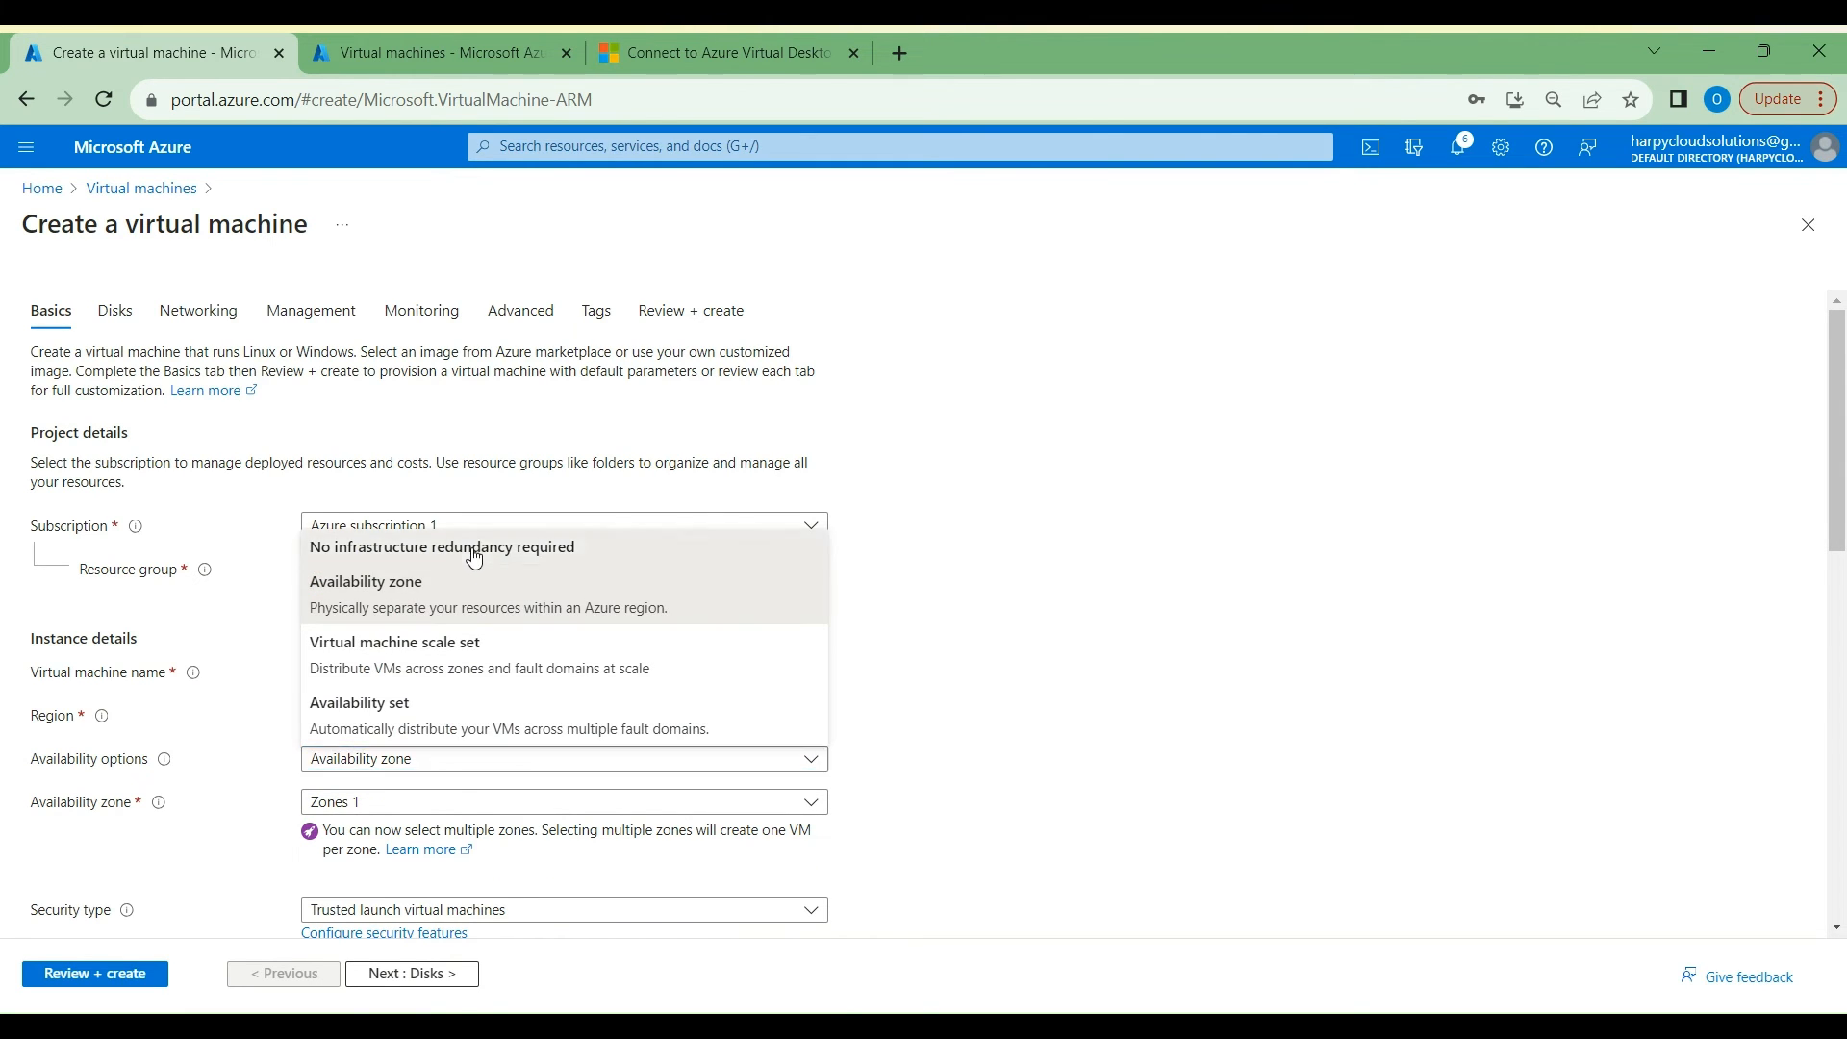
left_click(475, 553)
scroll(616, 784, "down", 3)
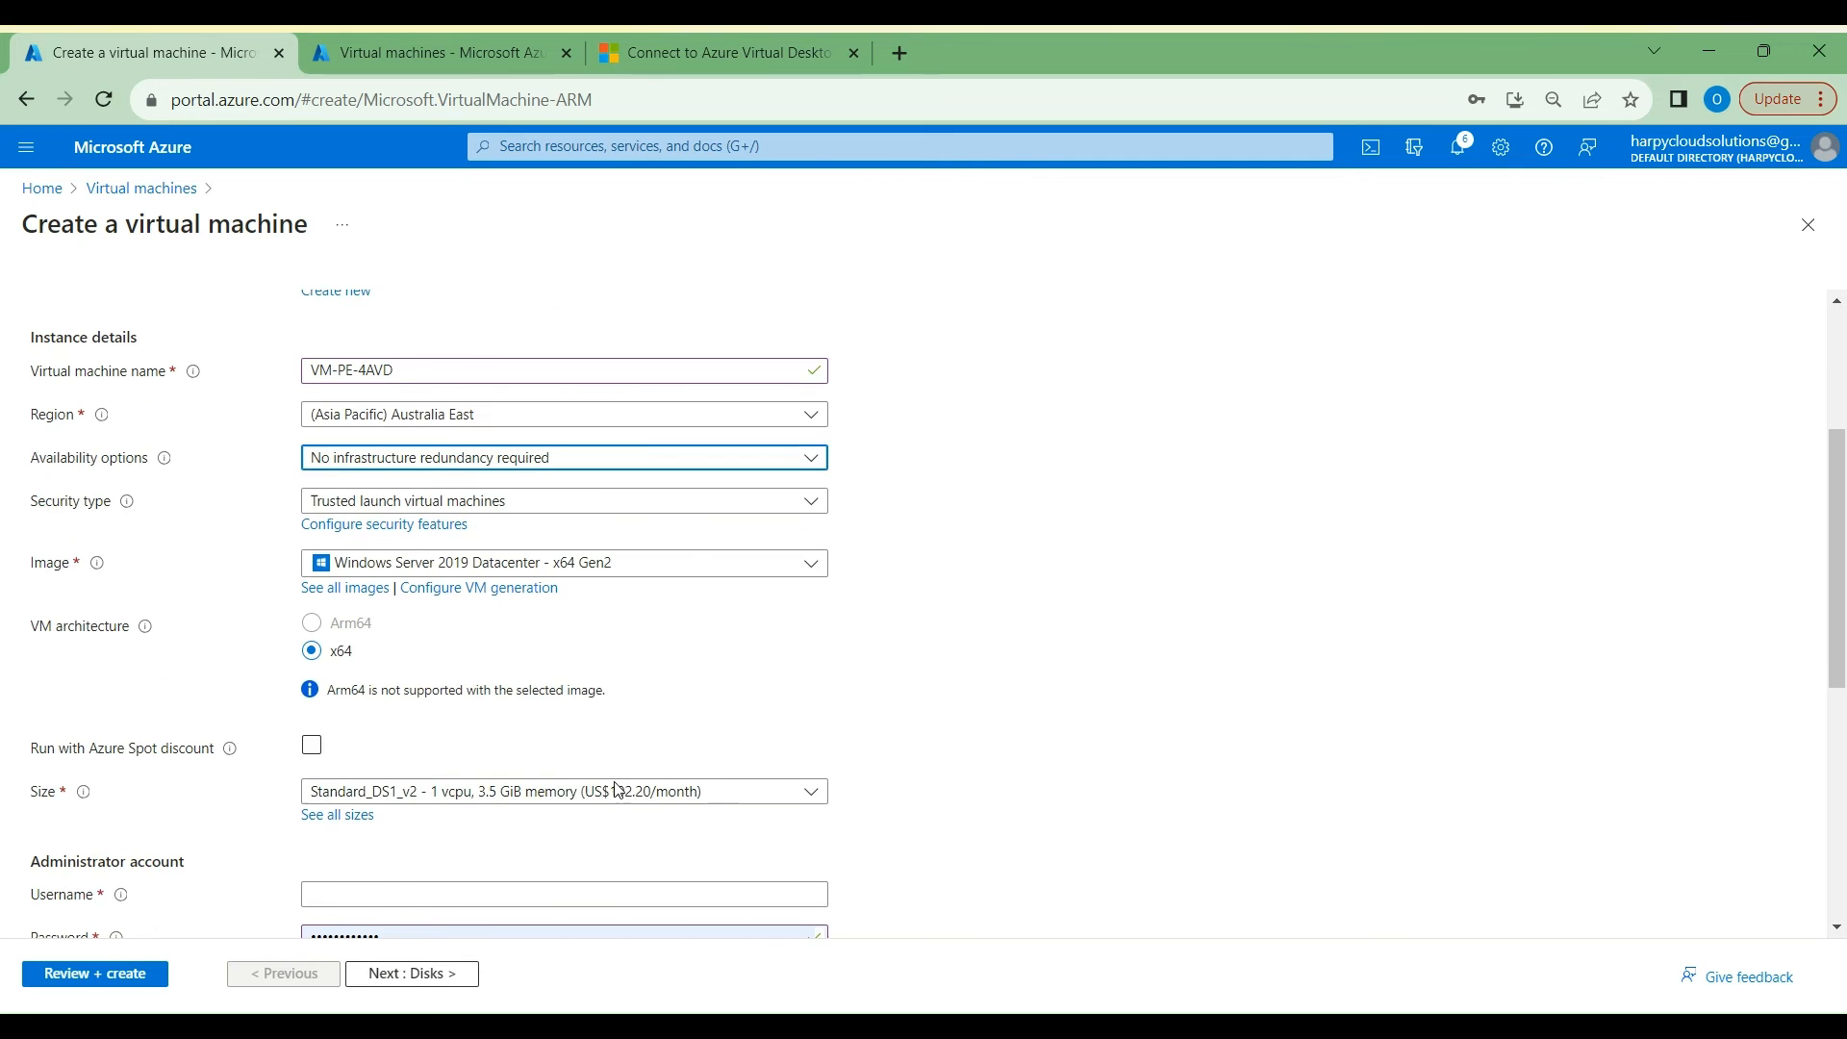
left_click(548, 501)
left_click(466, 549)
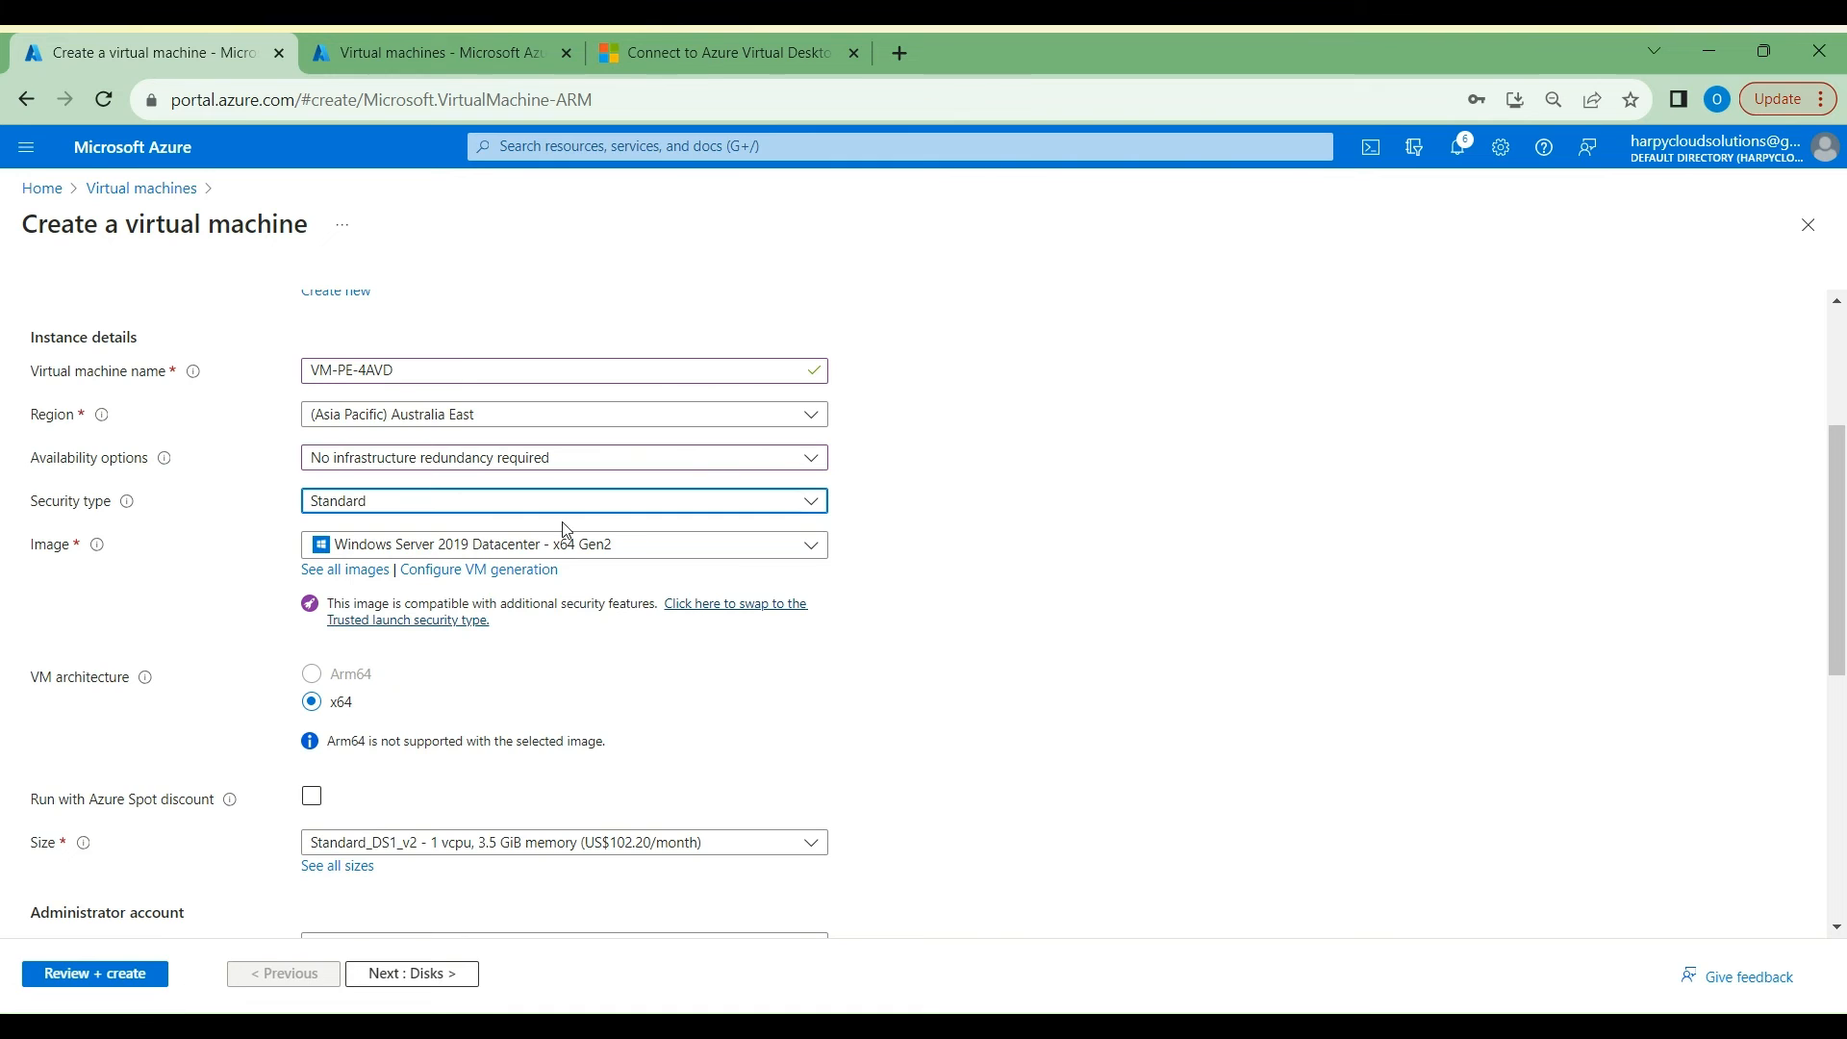
Step: Set the administrator username to azureuser and confirm the administrator password
scroll(556, 715, "down", 2)
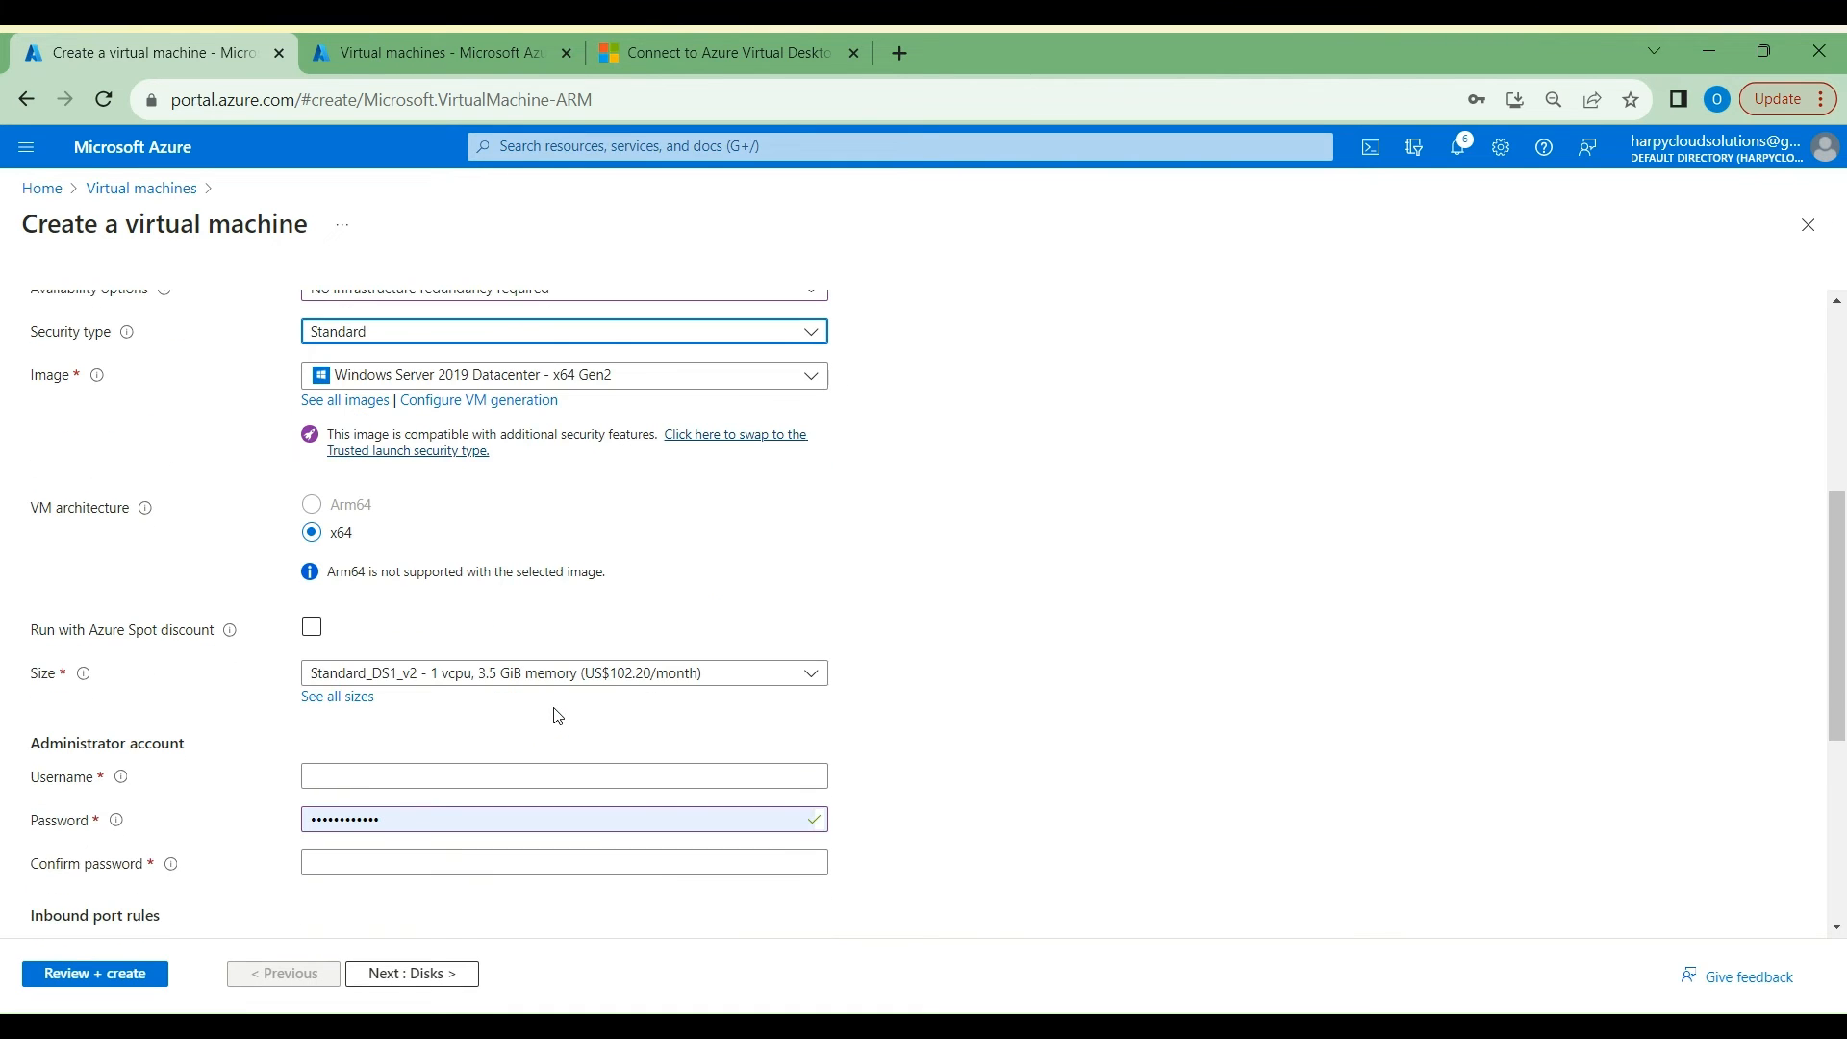
left_click(397, 777)
type("azureuser")
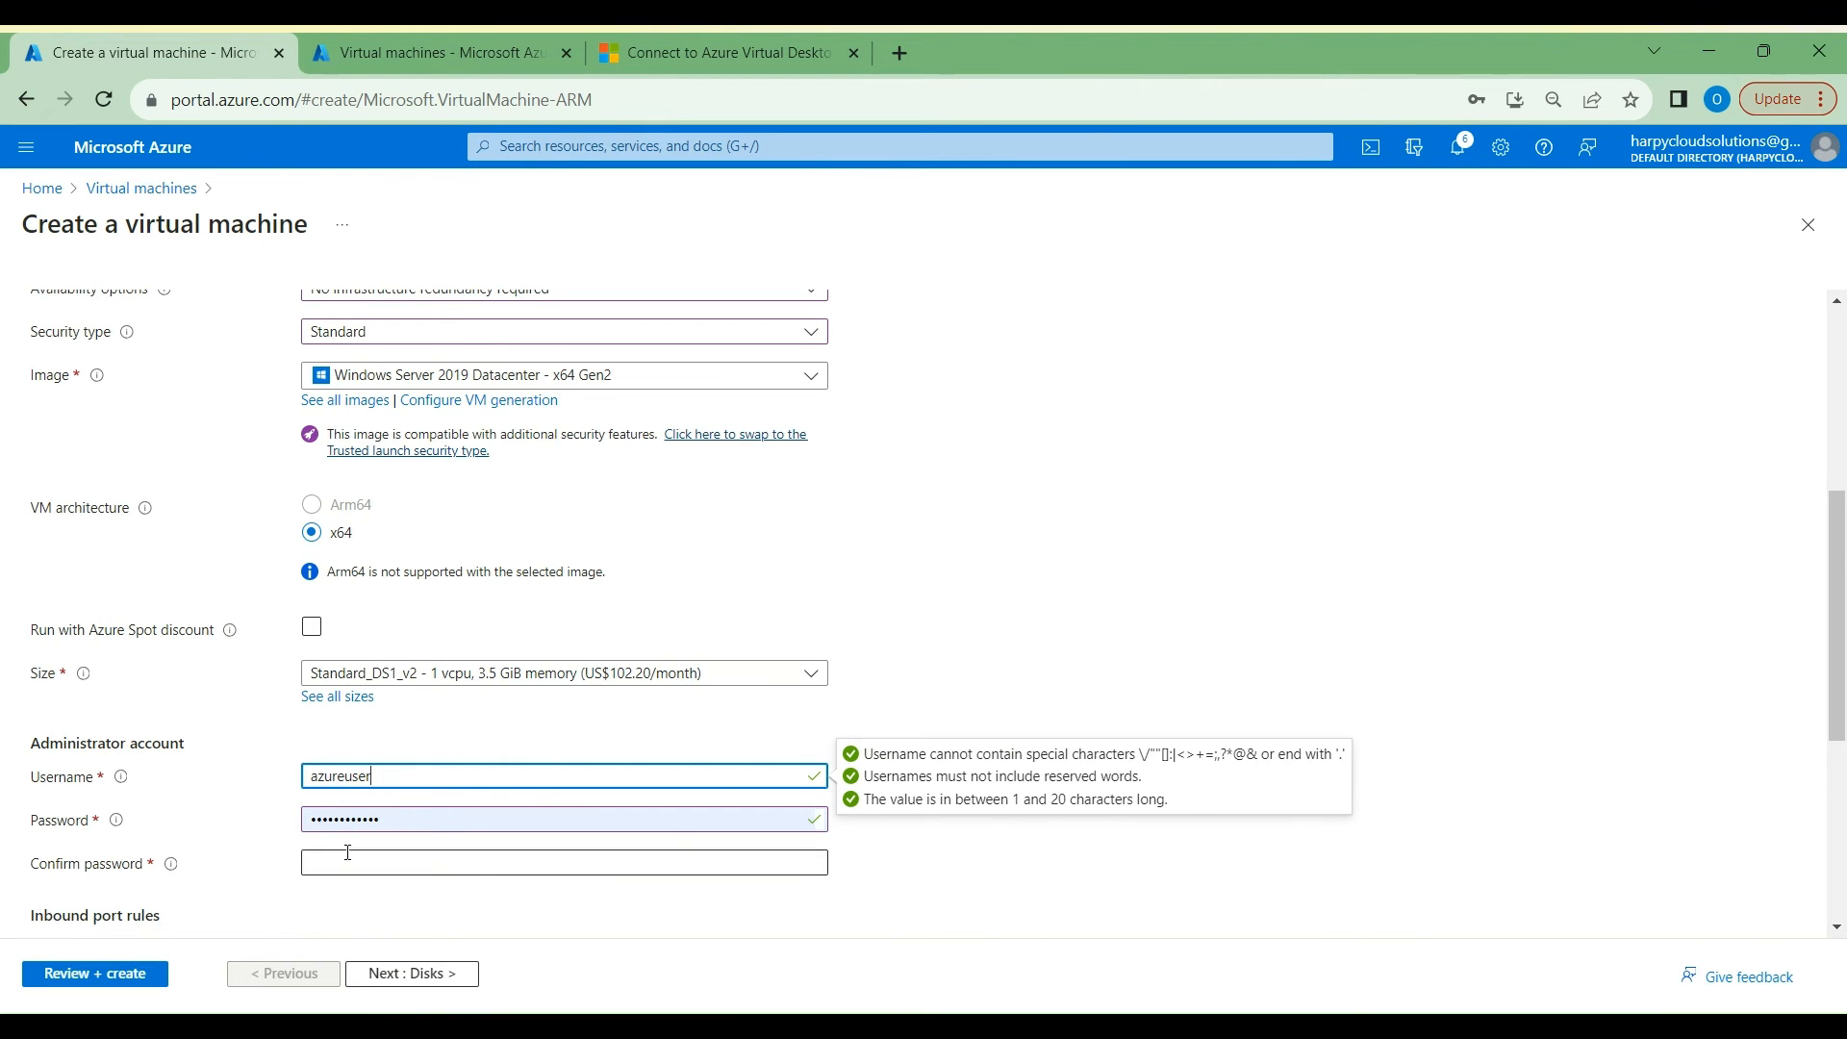
left_click(347, 854)
type("•••")
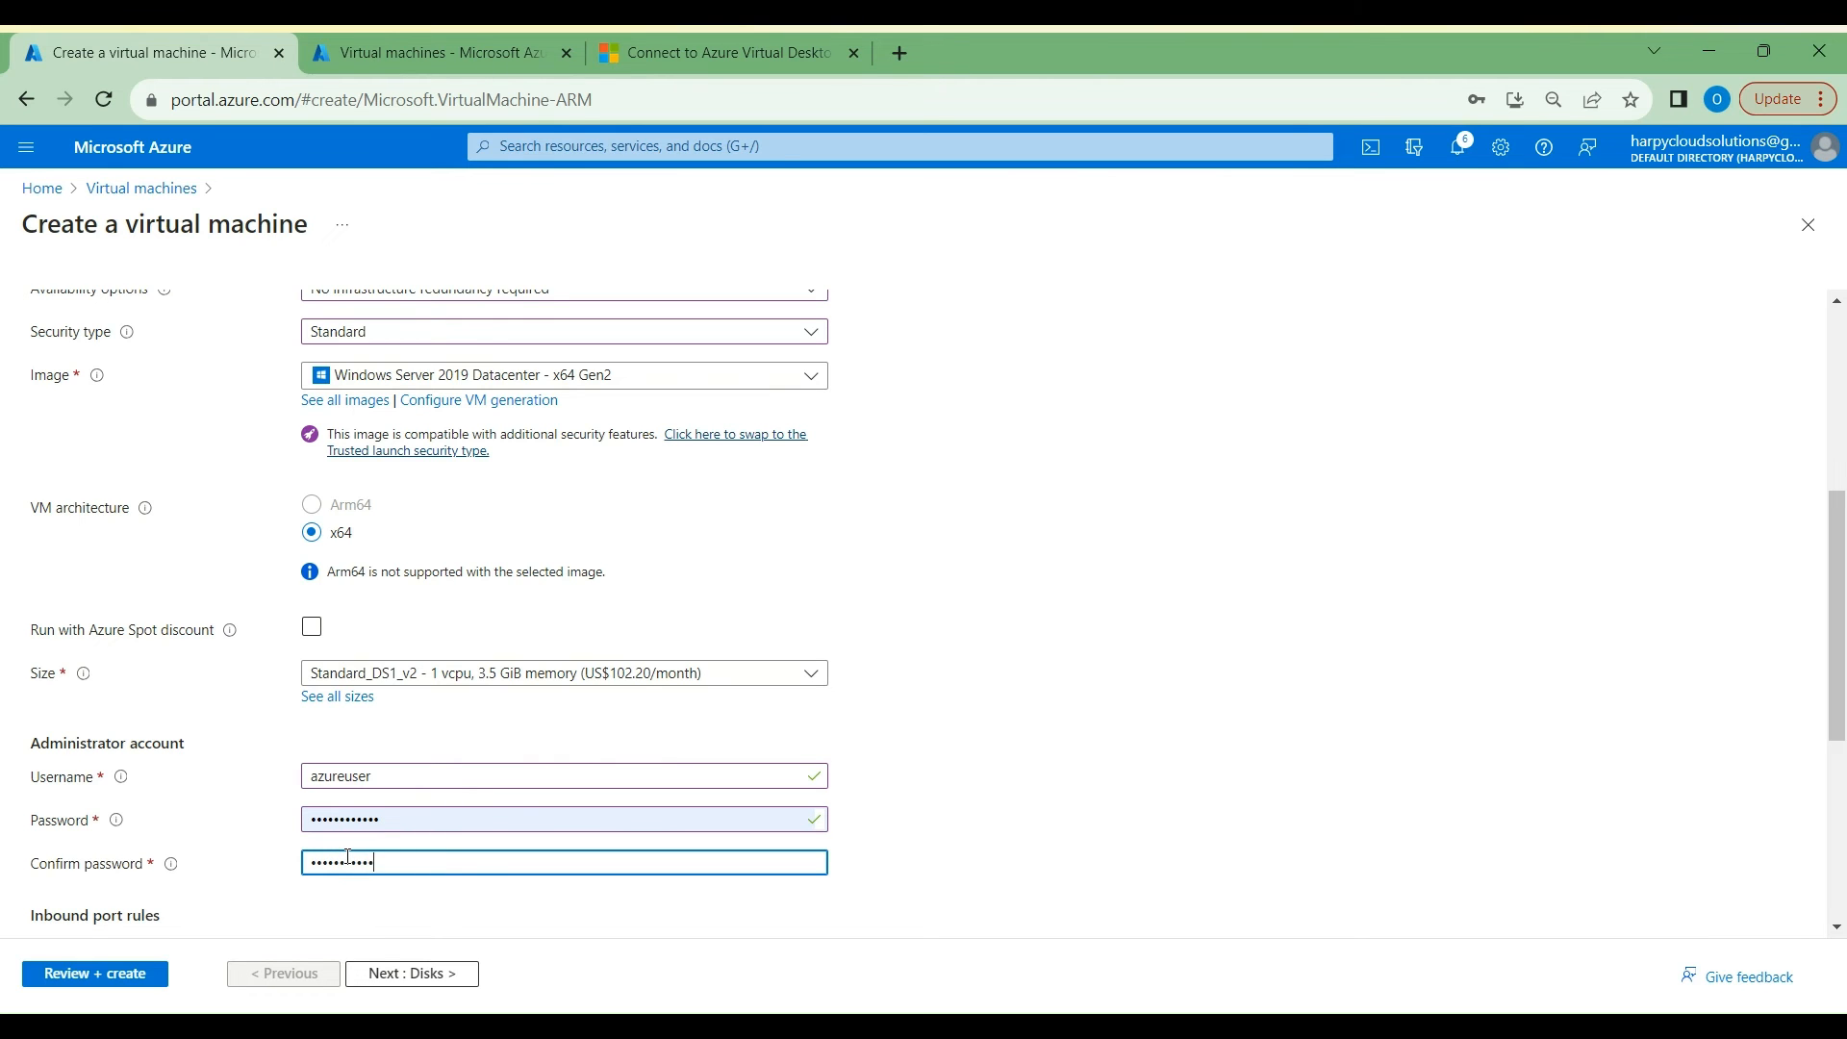
Step: Keep the inbound port and licensing settings, and set the OS disk type to locally-redundant Standard HDD
scroll(348, 856, "down", 5)
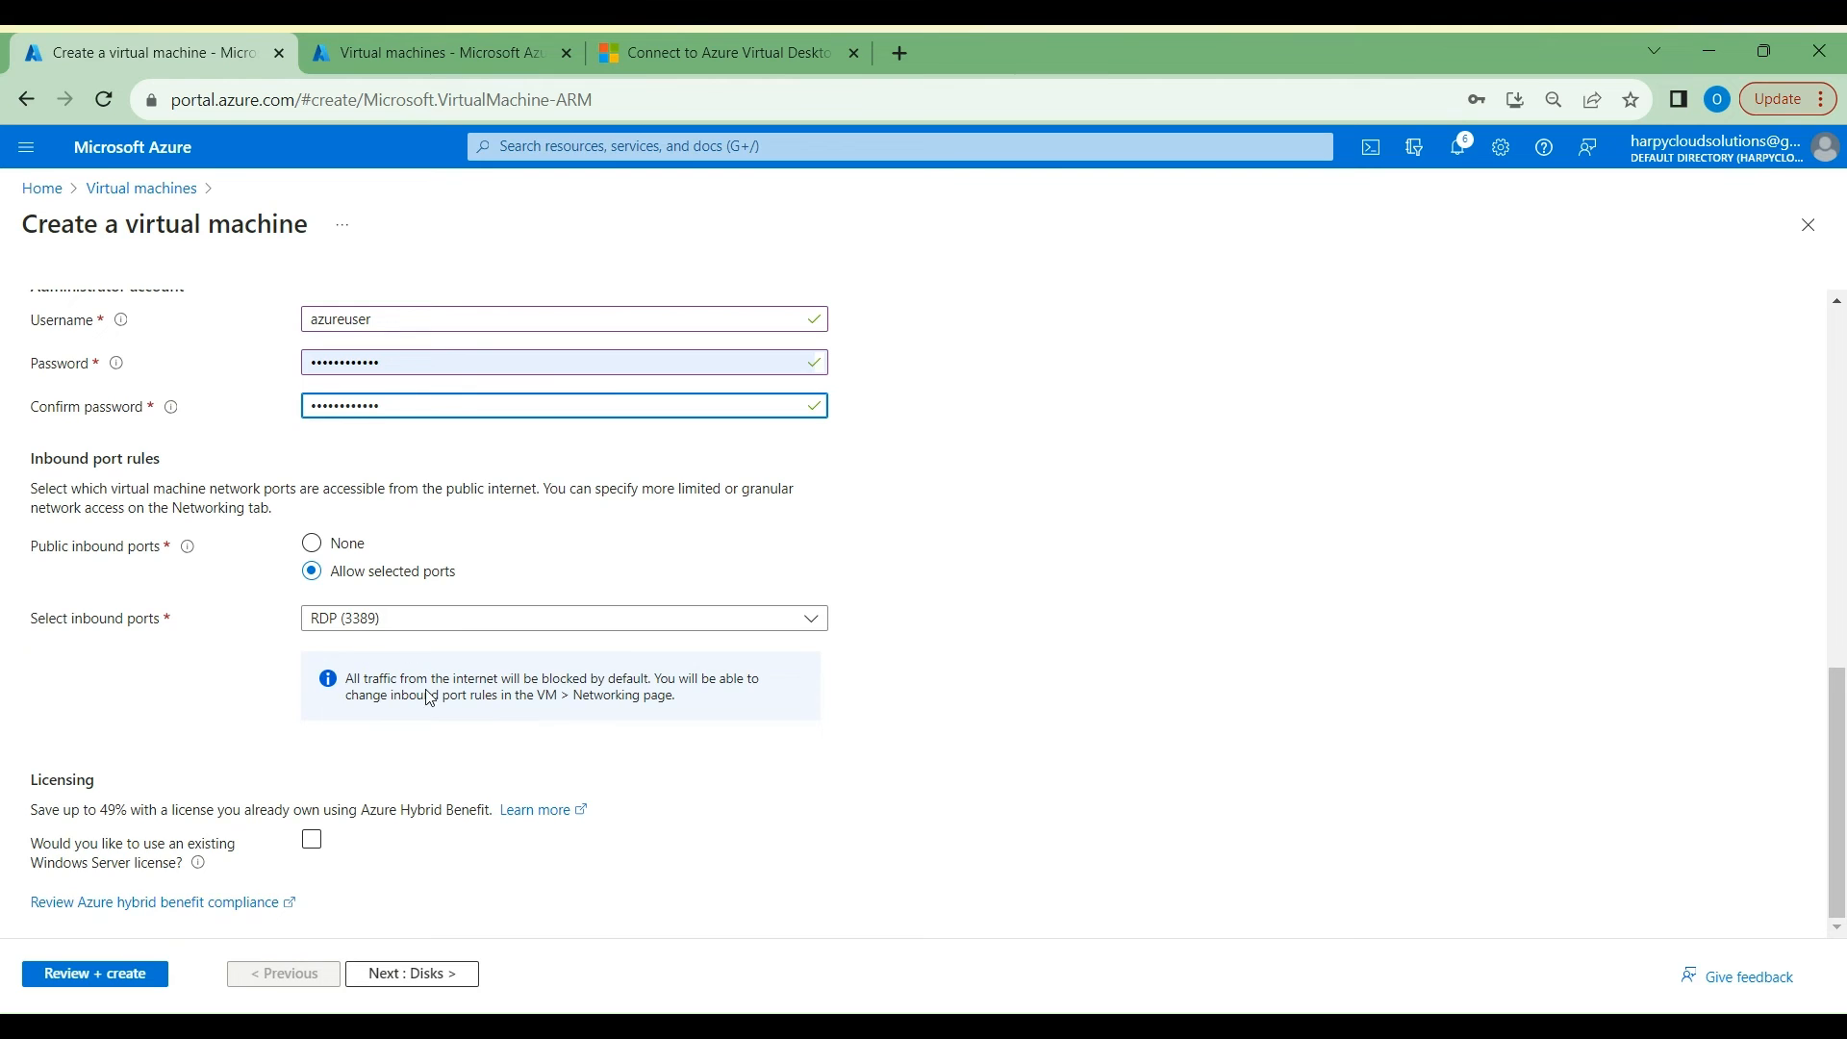
left_click(429, 975)
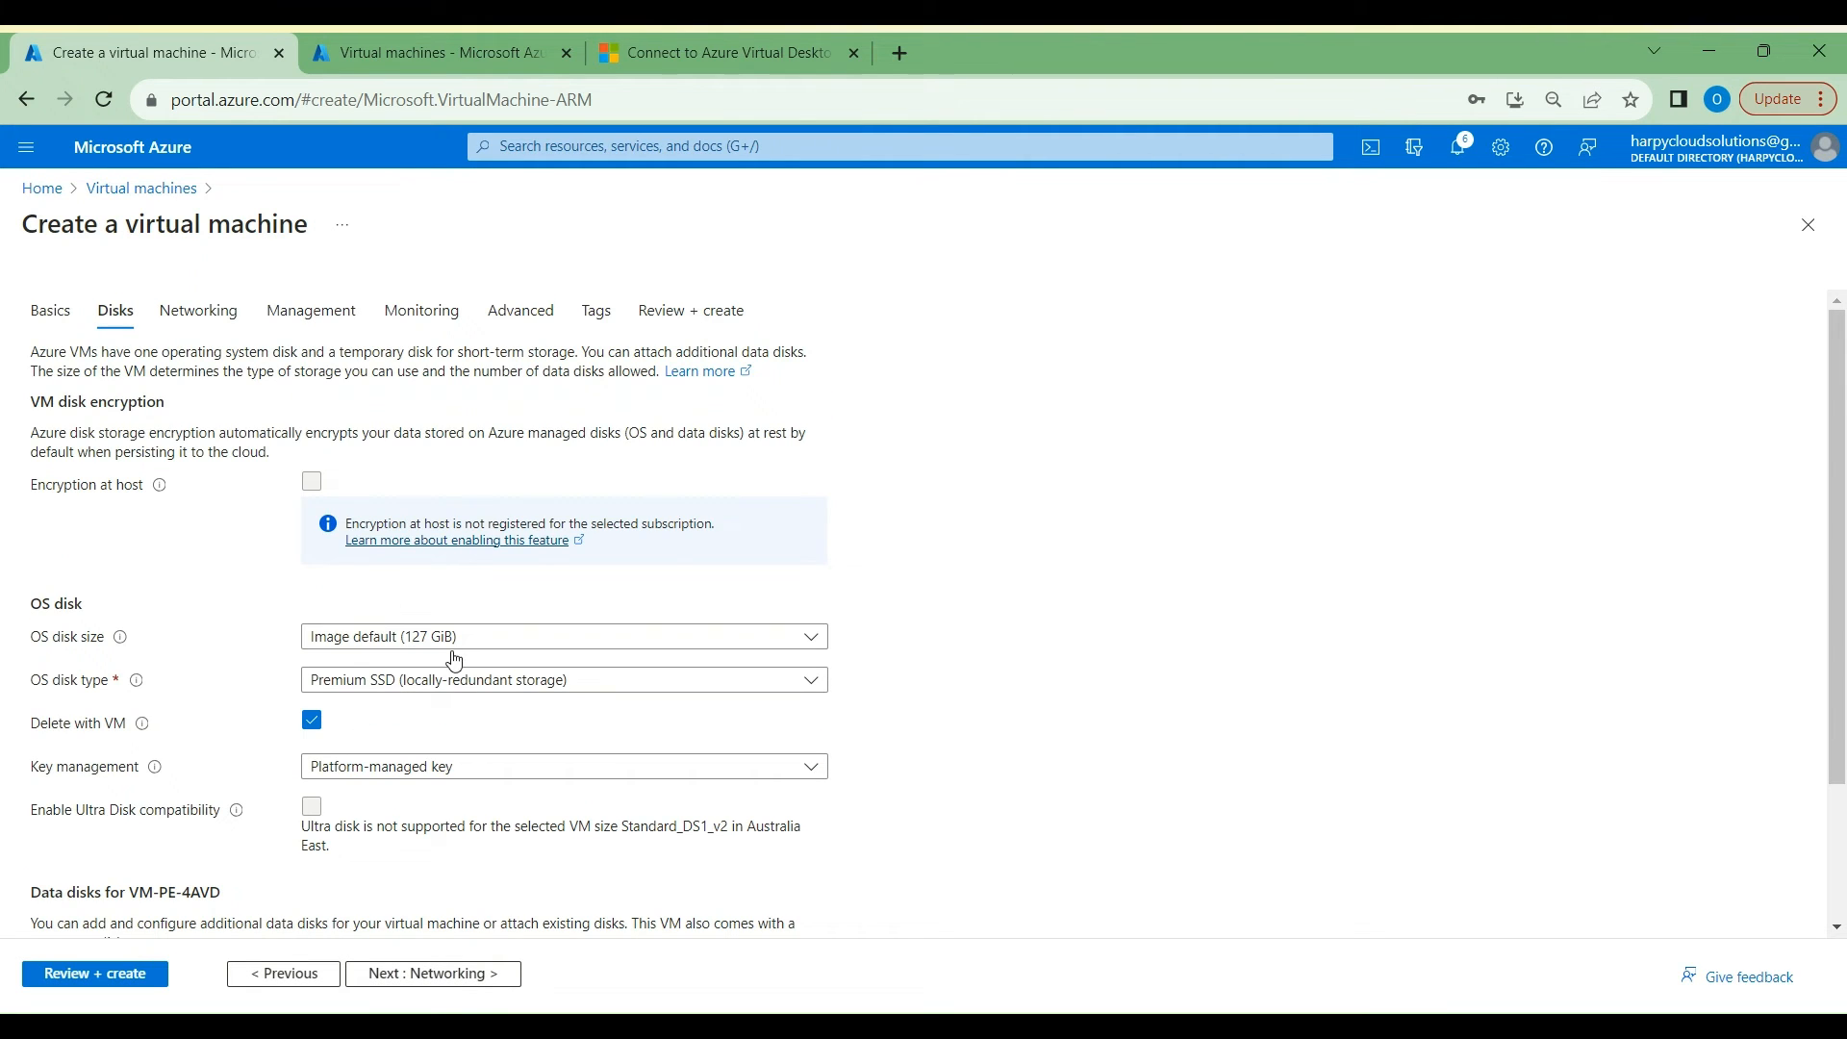
left_click(504, 687)
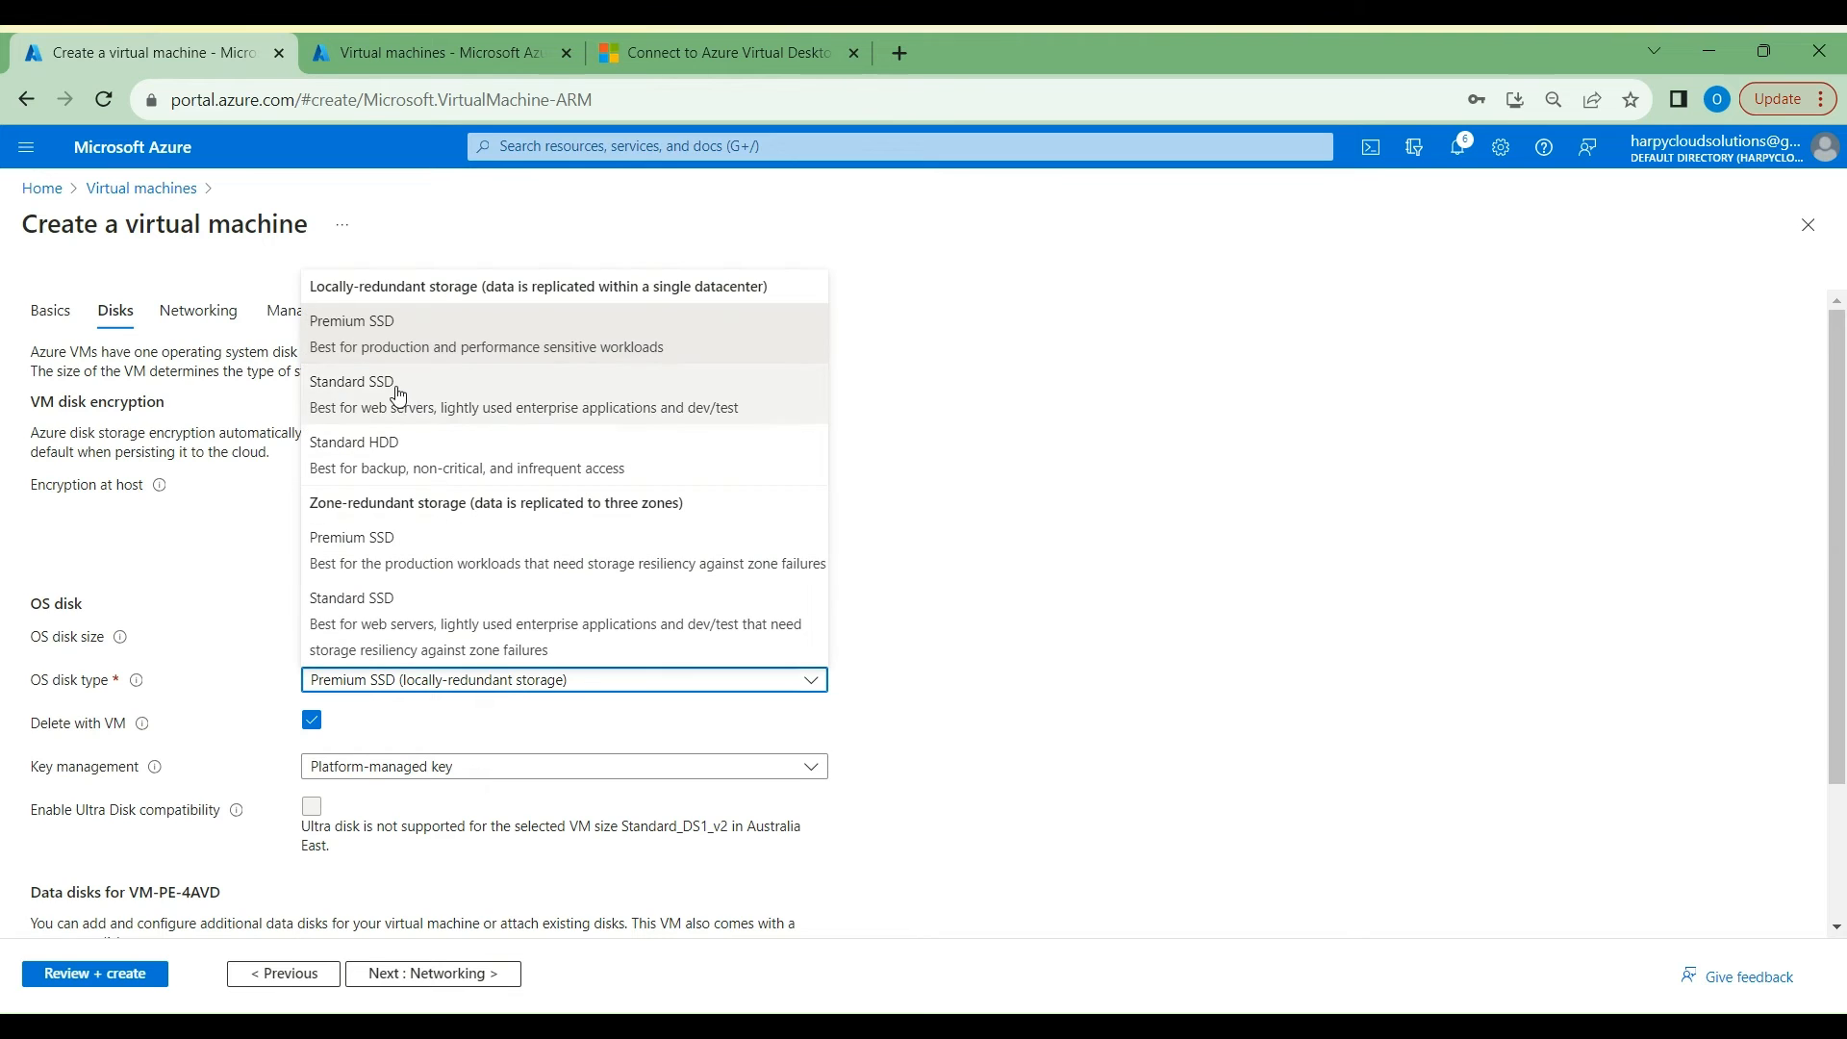
left_click(380, 478)
scroll(577, 604, "down", 3)
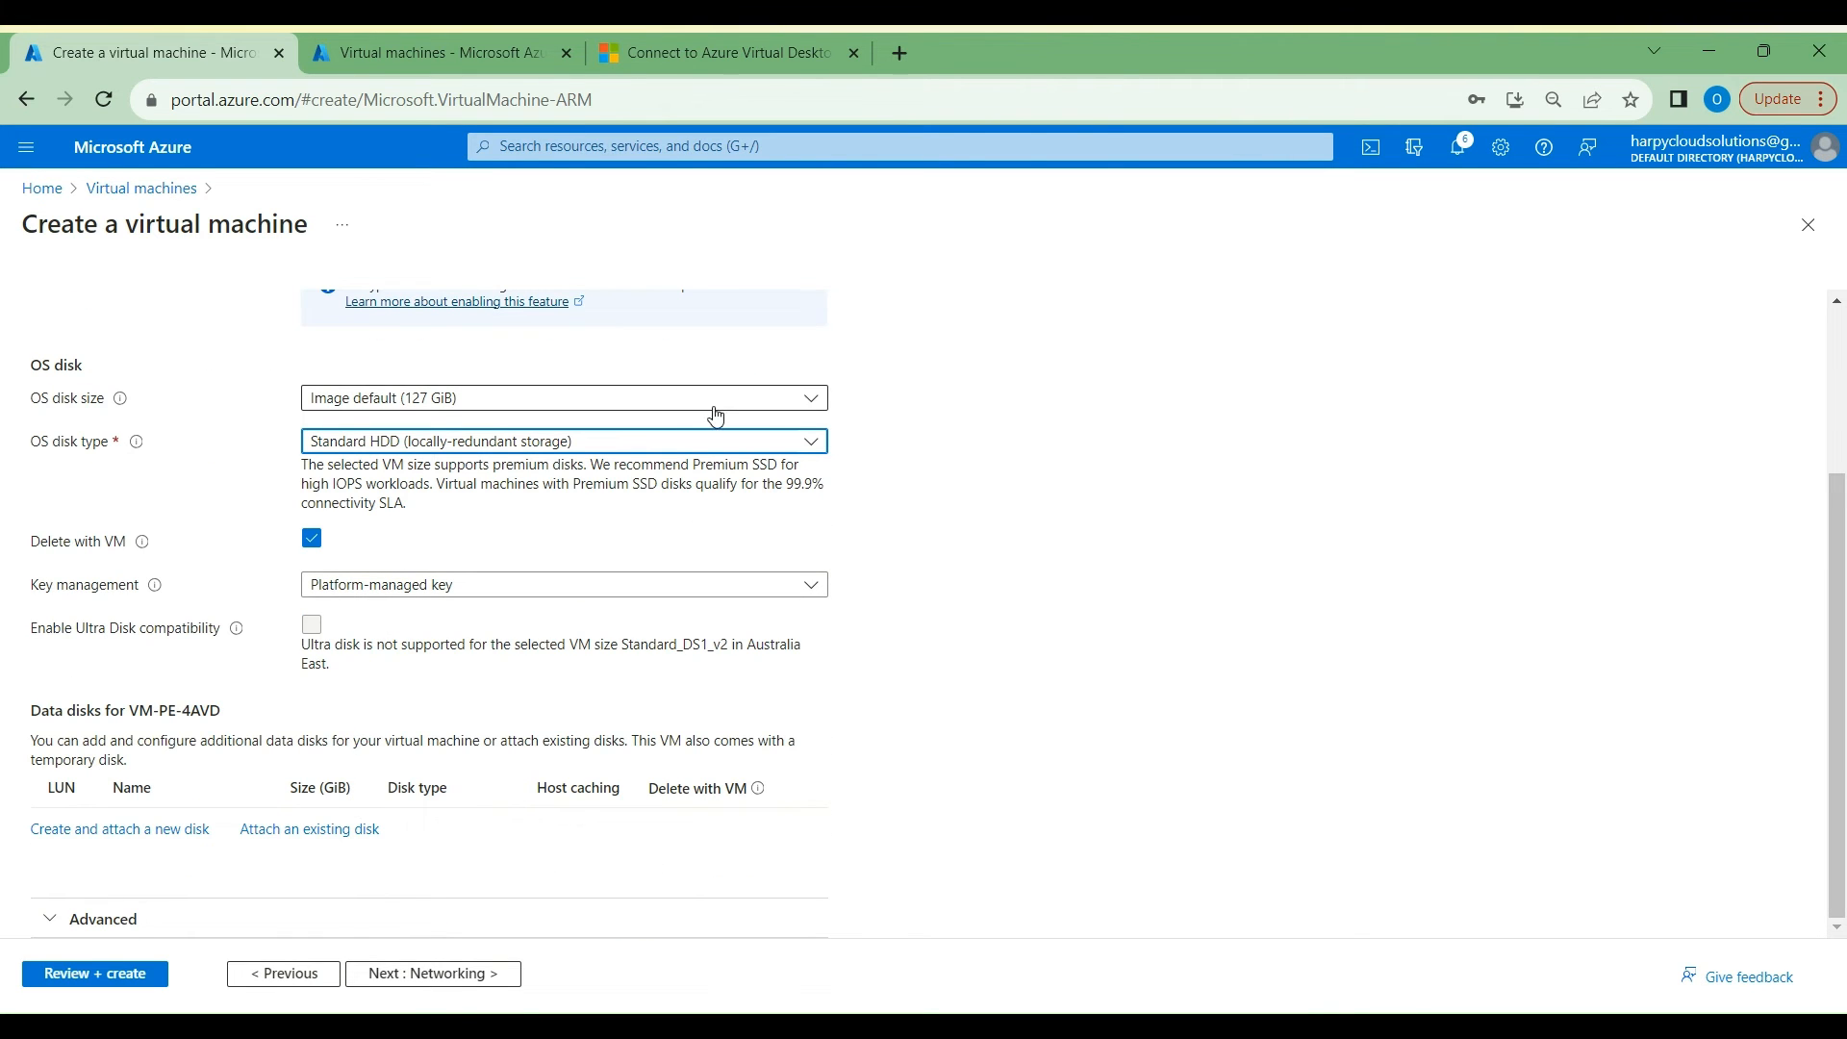
Step: Place the virtual machine in PE-Subnet (172.21.3.0/24) without a public IP, and have its NIC deleted together with the virtual machine
left_click(412, 974)
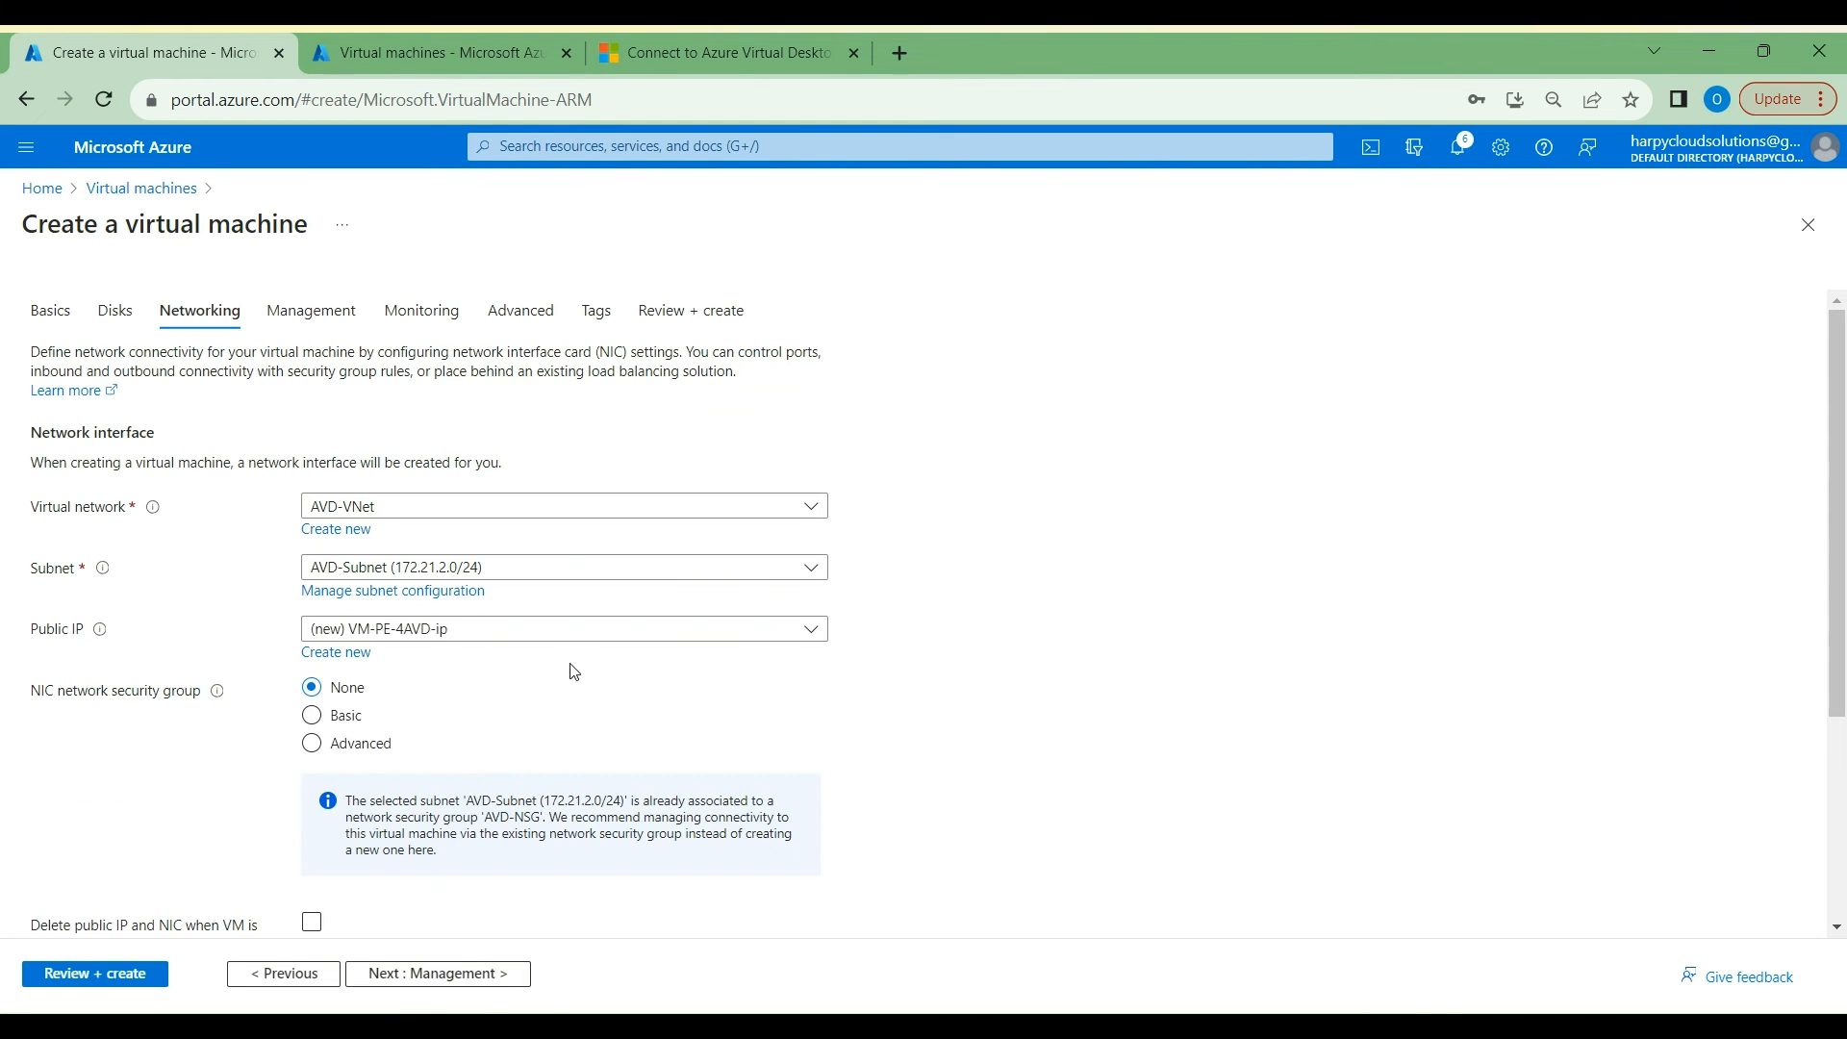
left_click(527, 572)
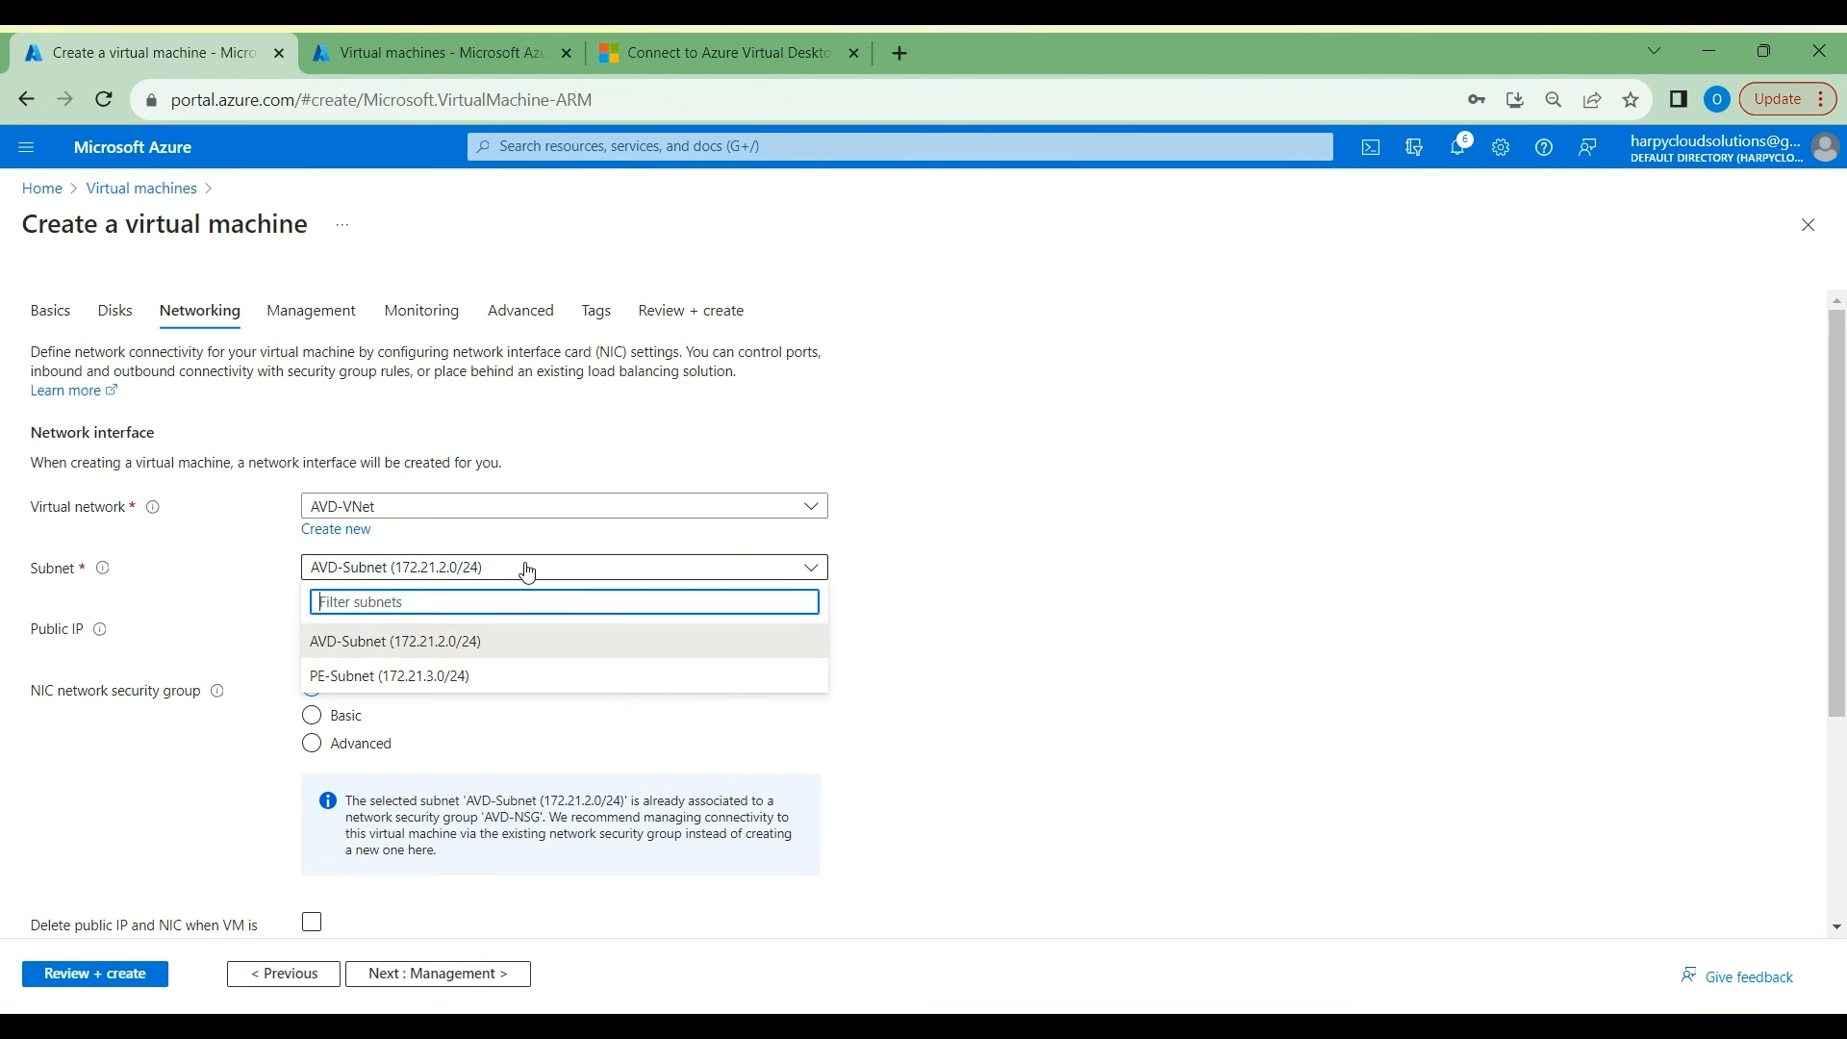
left_click(352, 675)
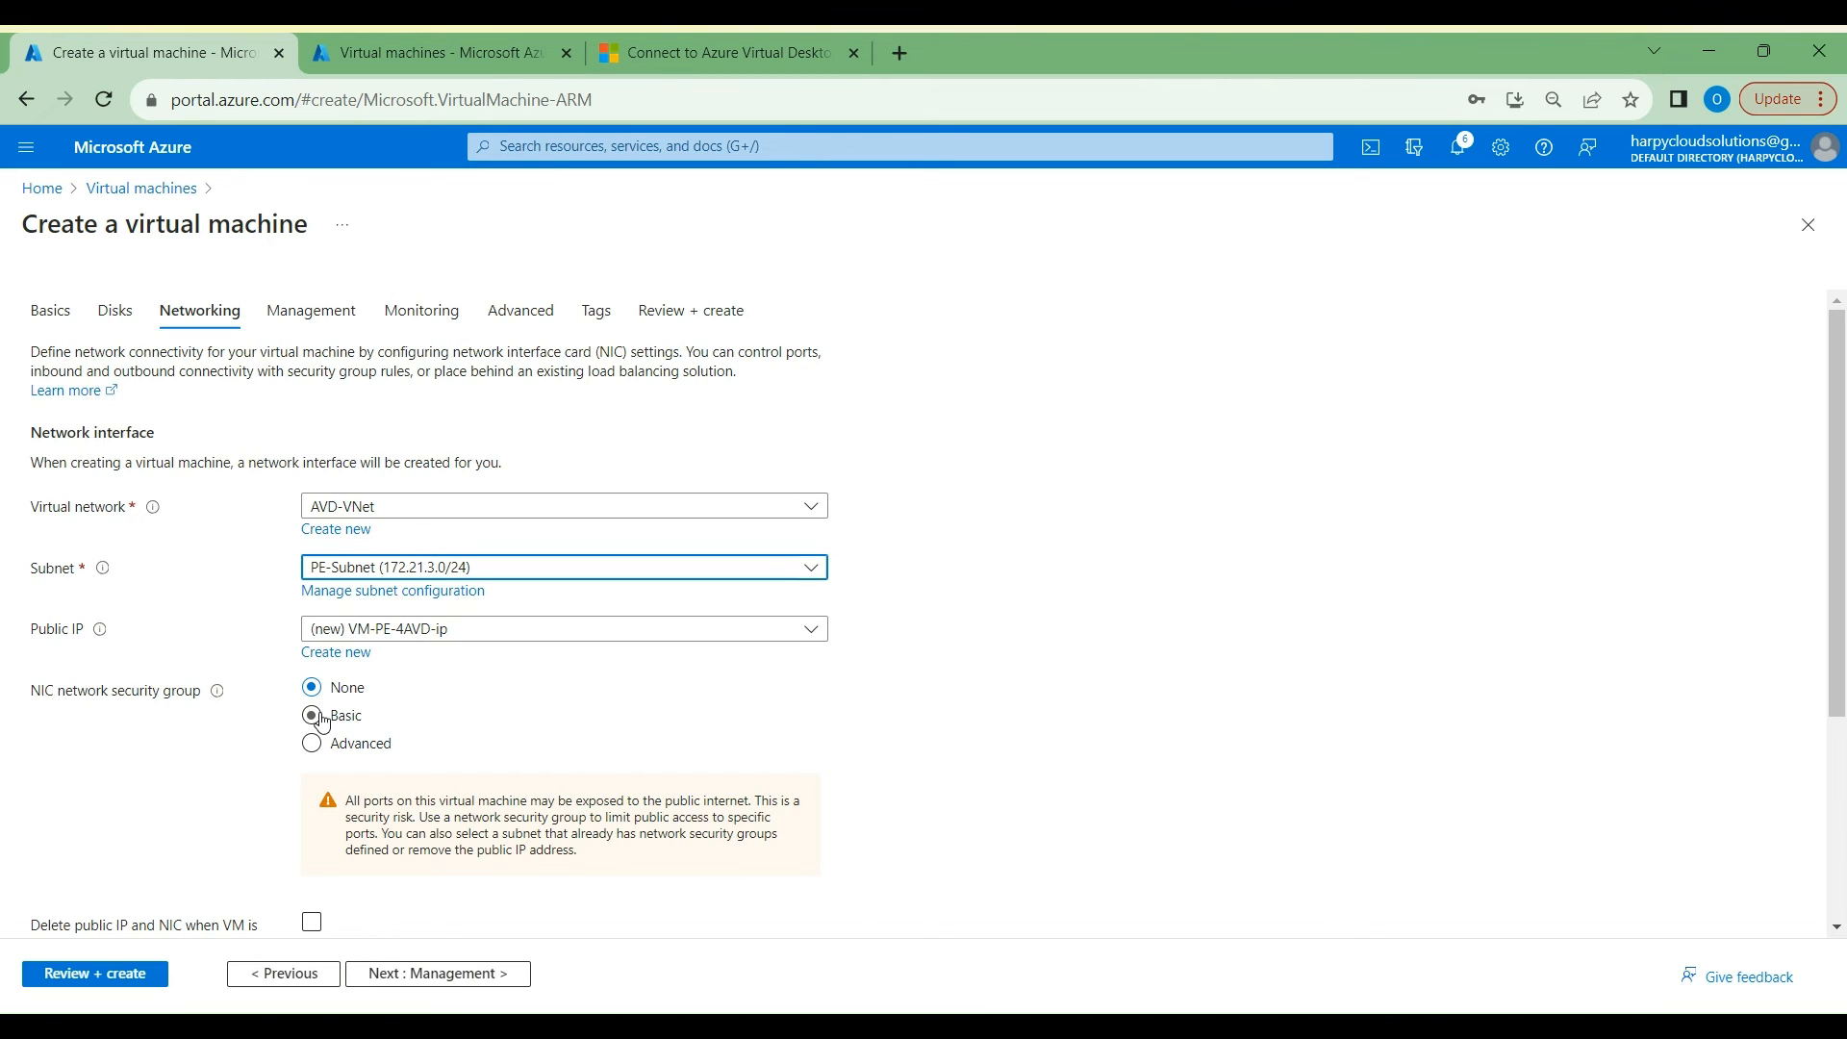
left_click(458, 635)
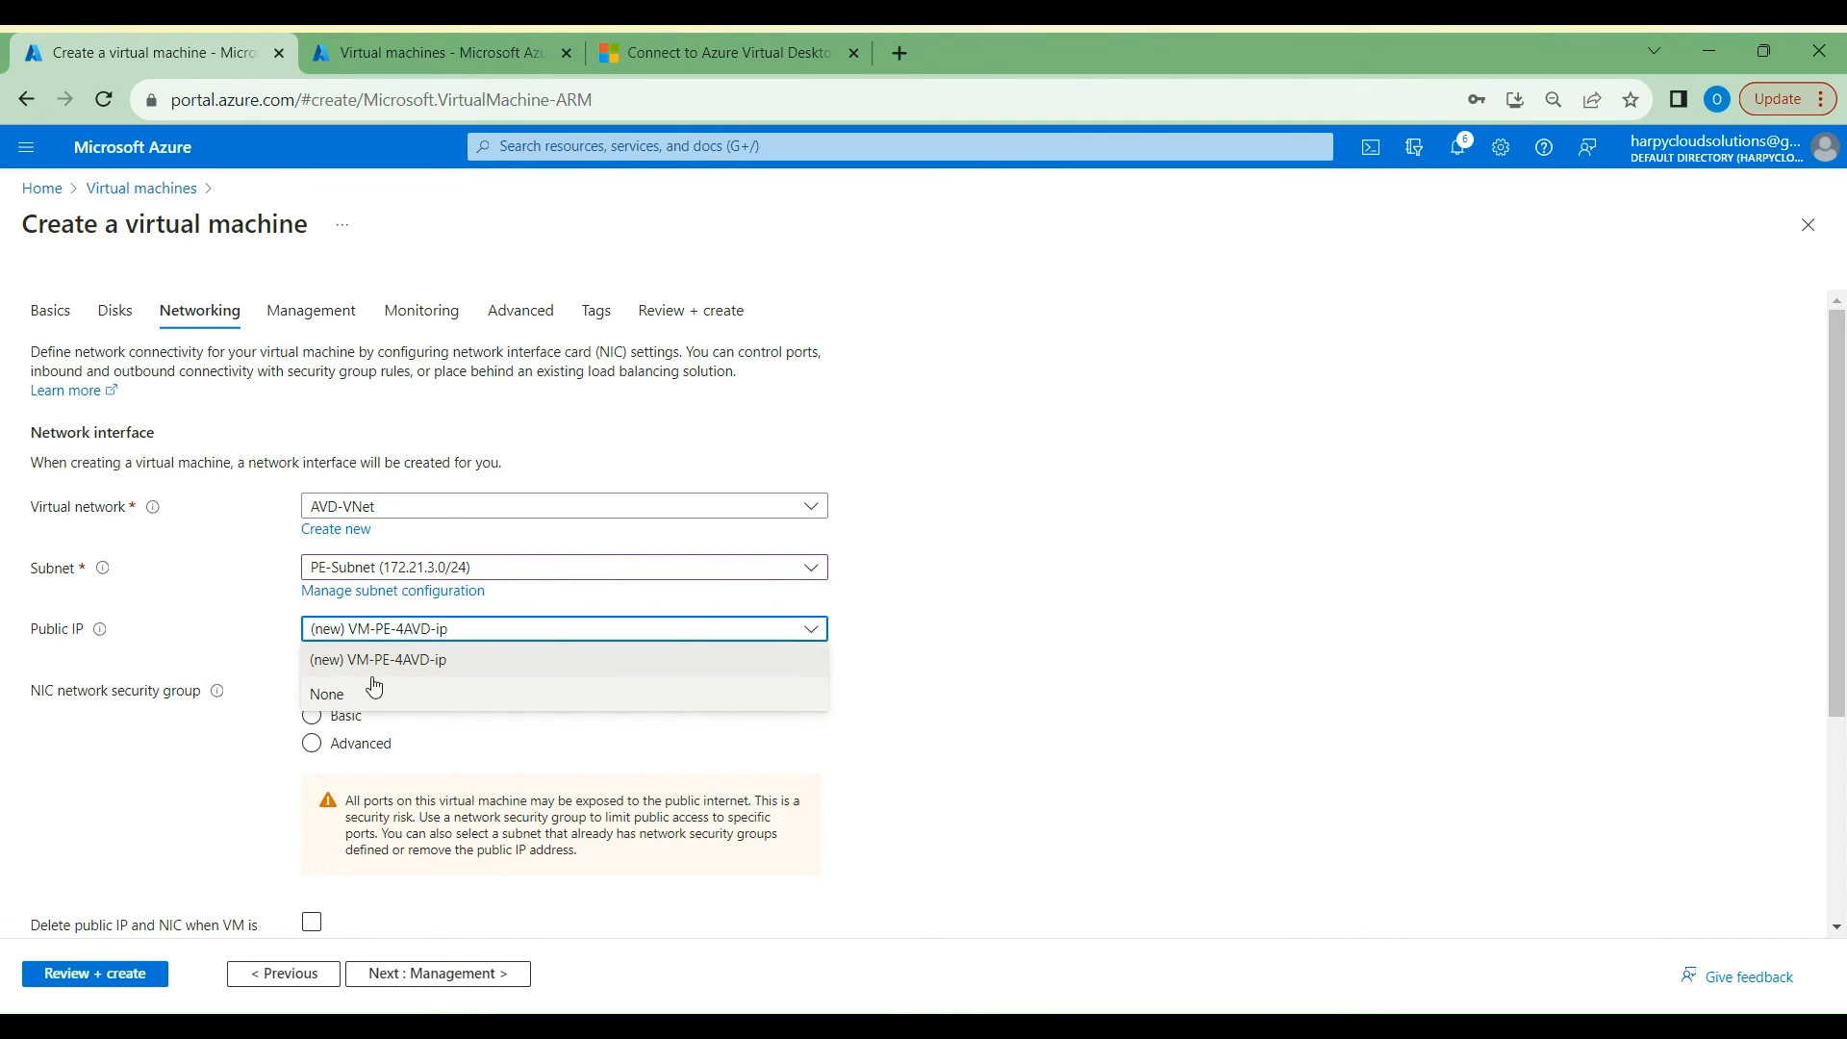
left_click(352, 696)
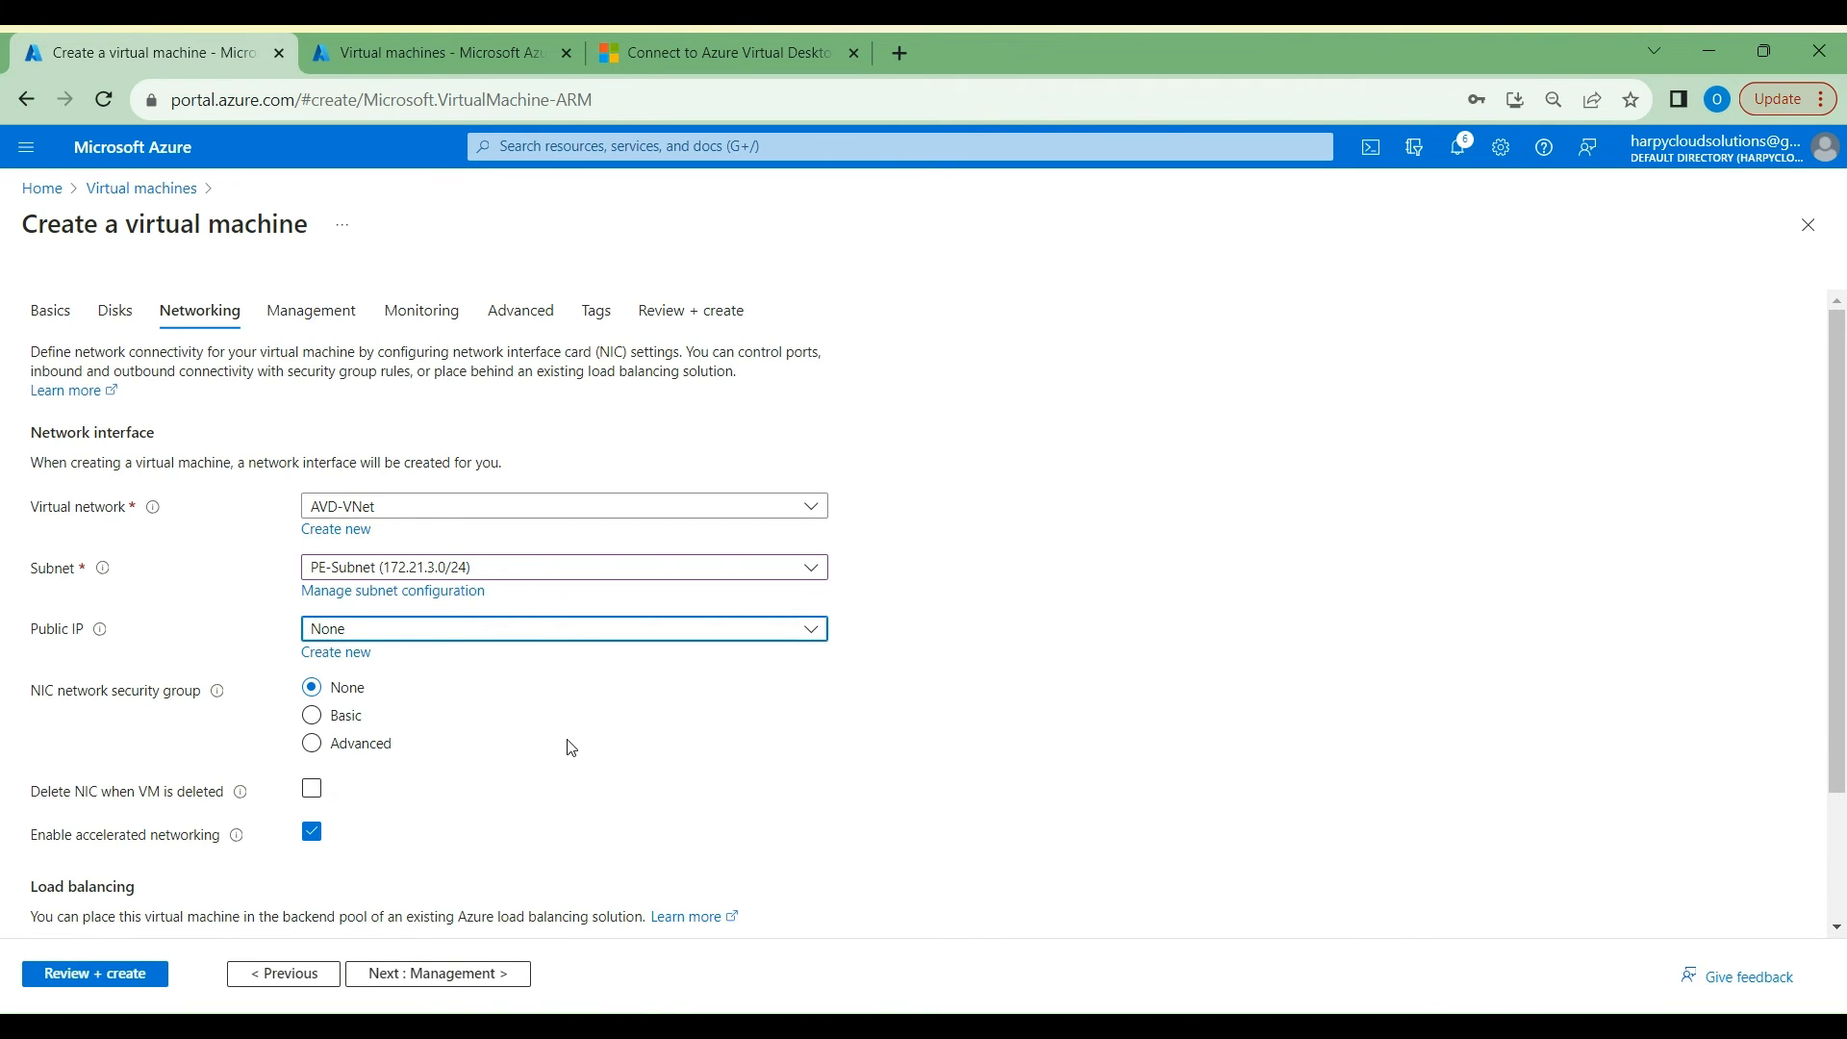
scroll(571, 748, "down", 3)
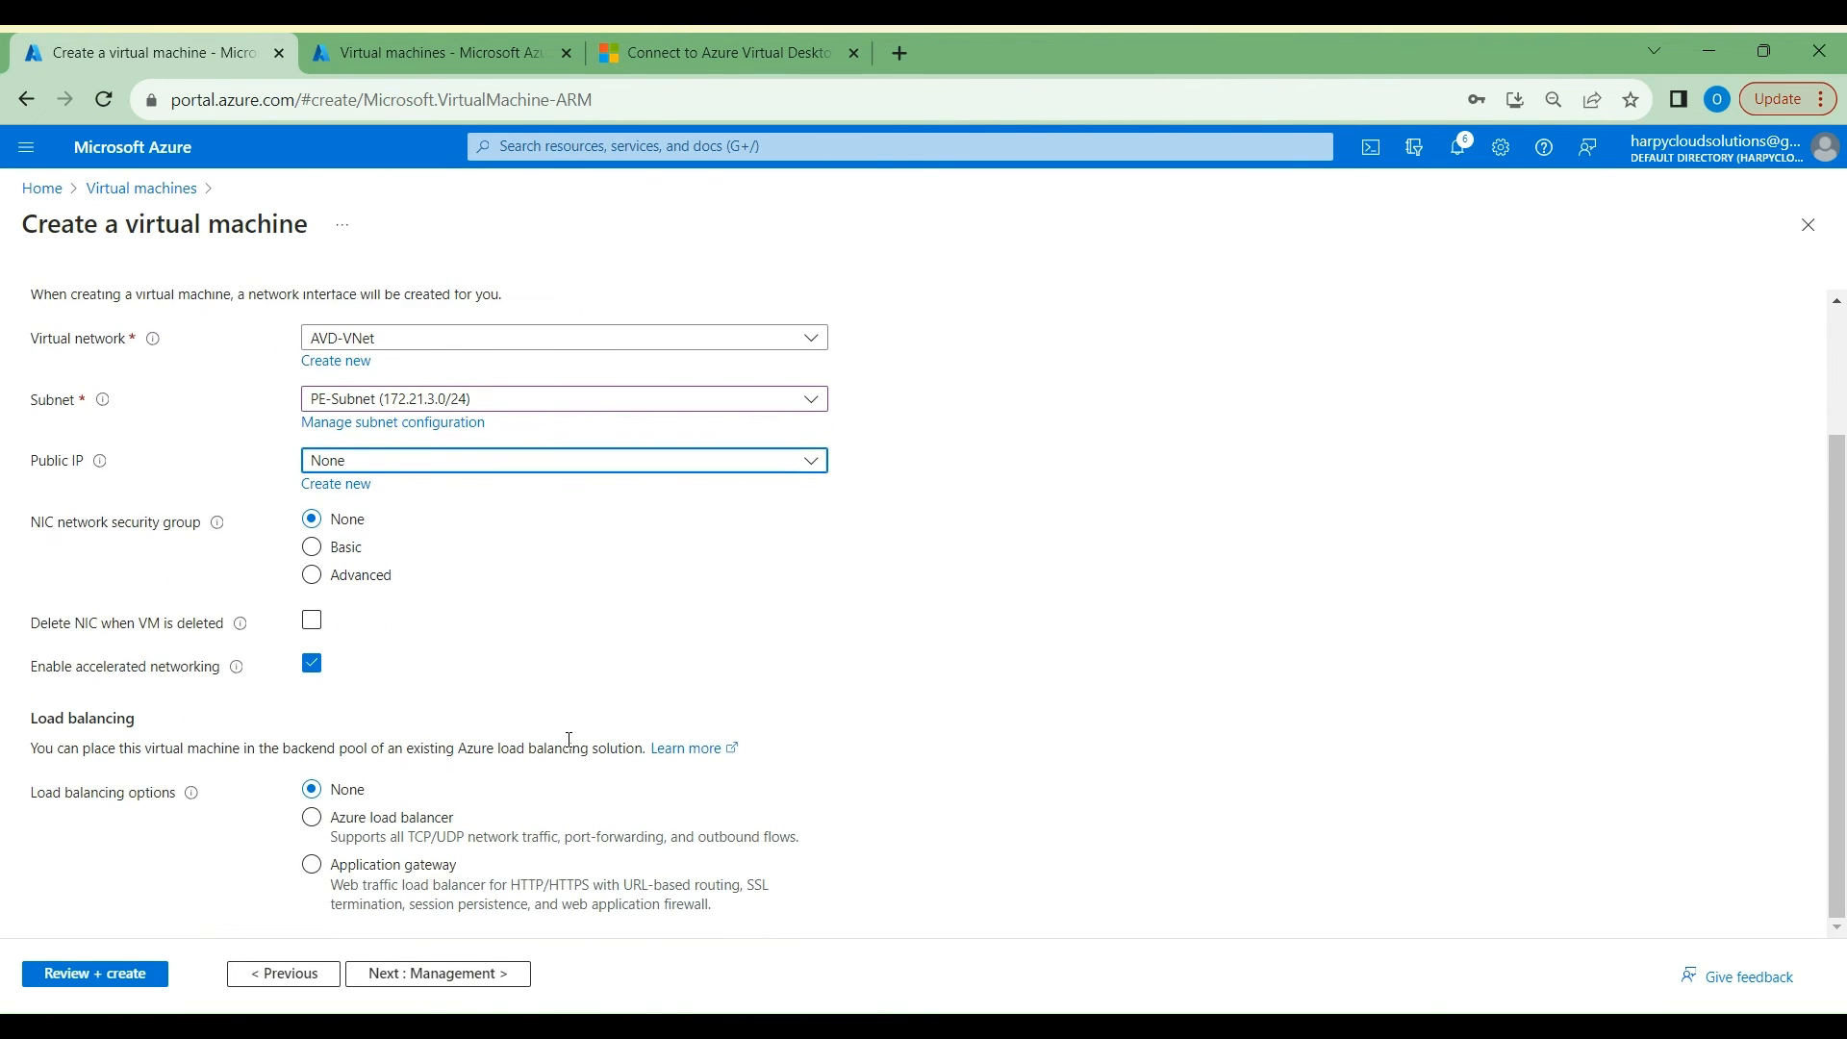
left_click(313, 622)
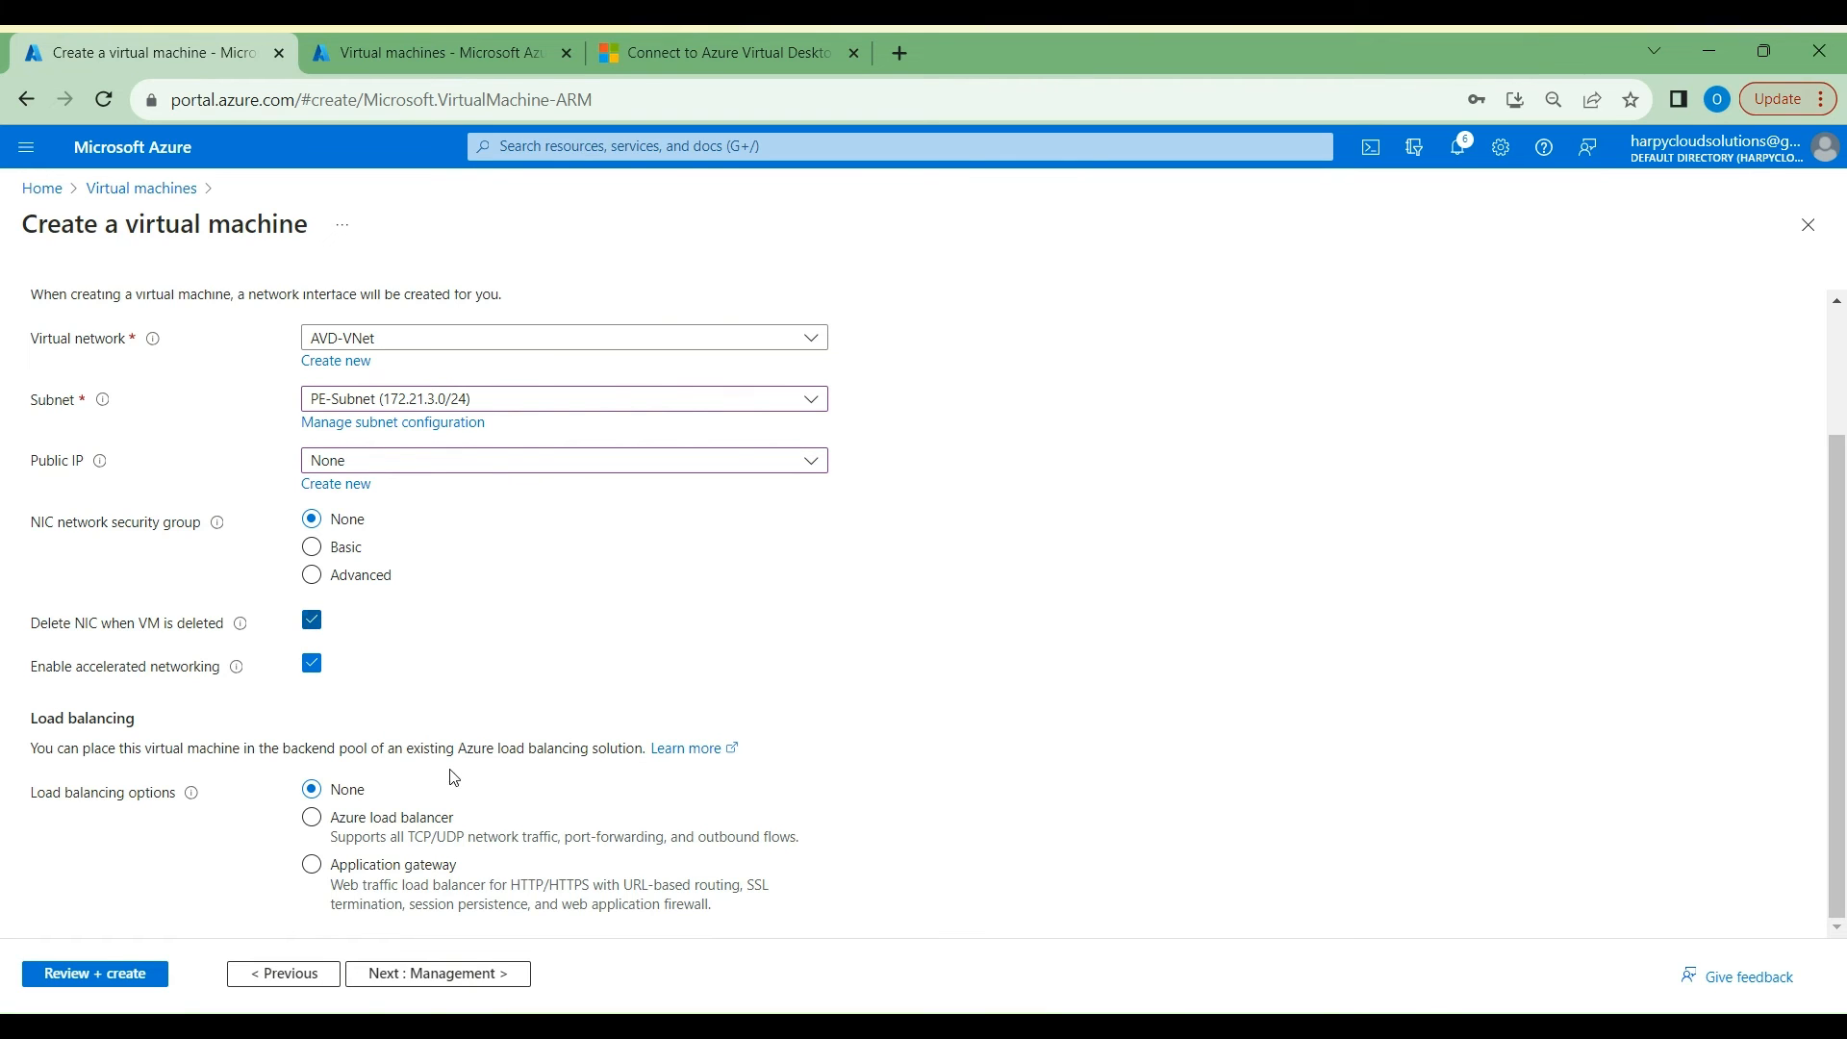
Step: Keep the default management options, disable boot diagnostics for the virtual machine, and deploy it
left_click(429, 974)
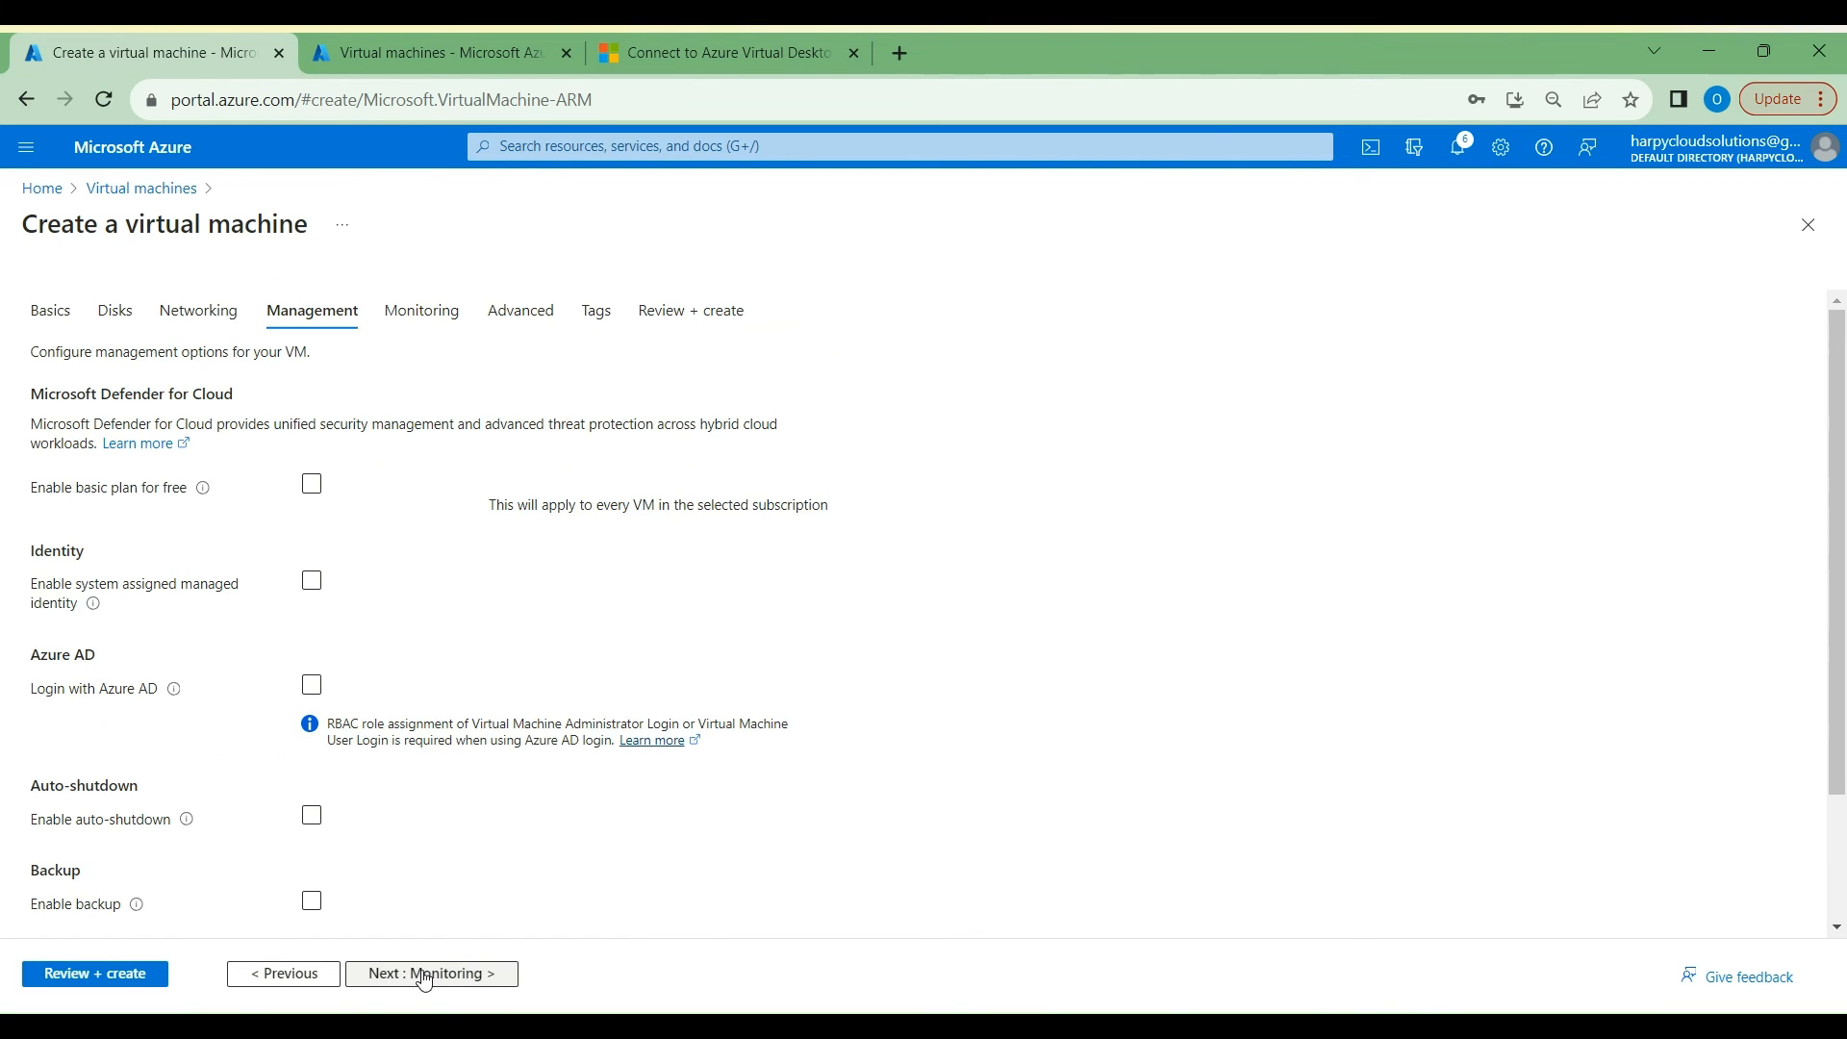
scroll(465, 878, "down", 2)
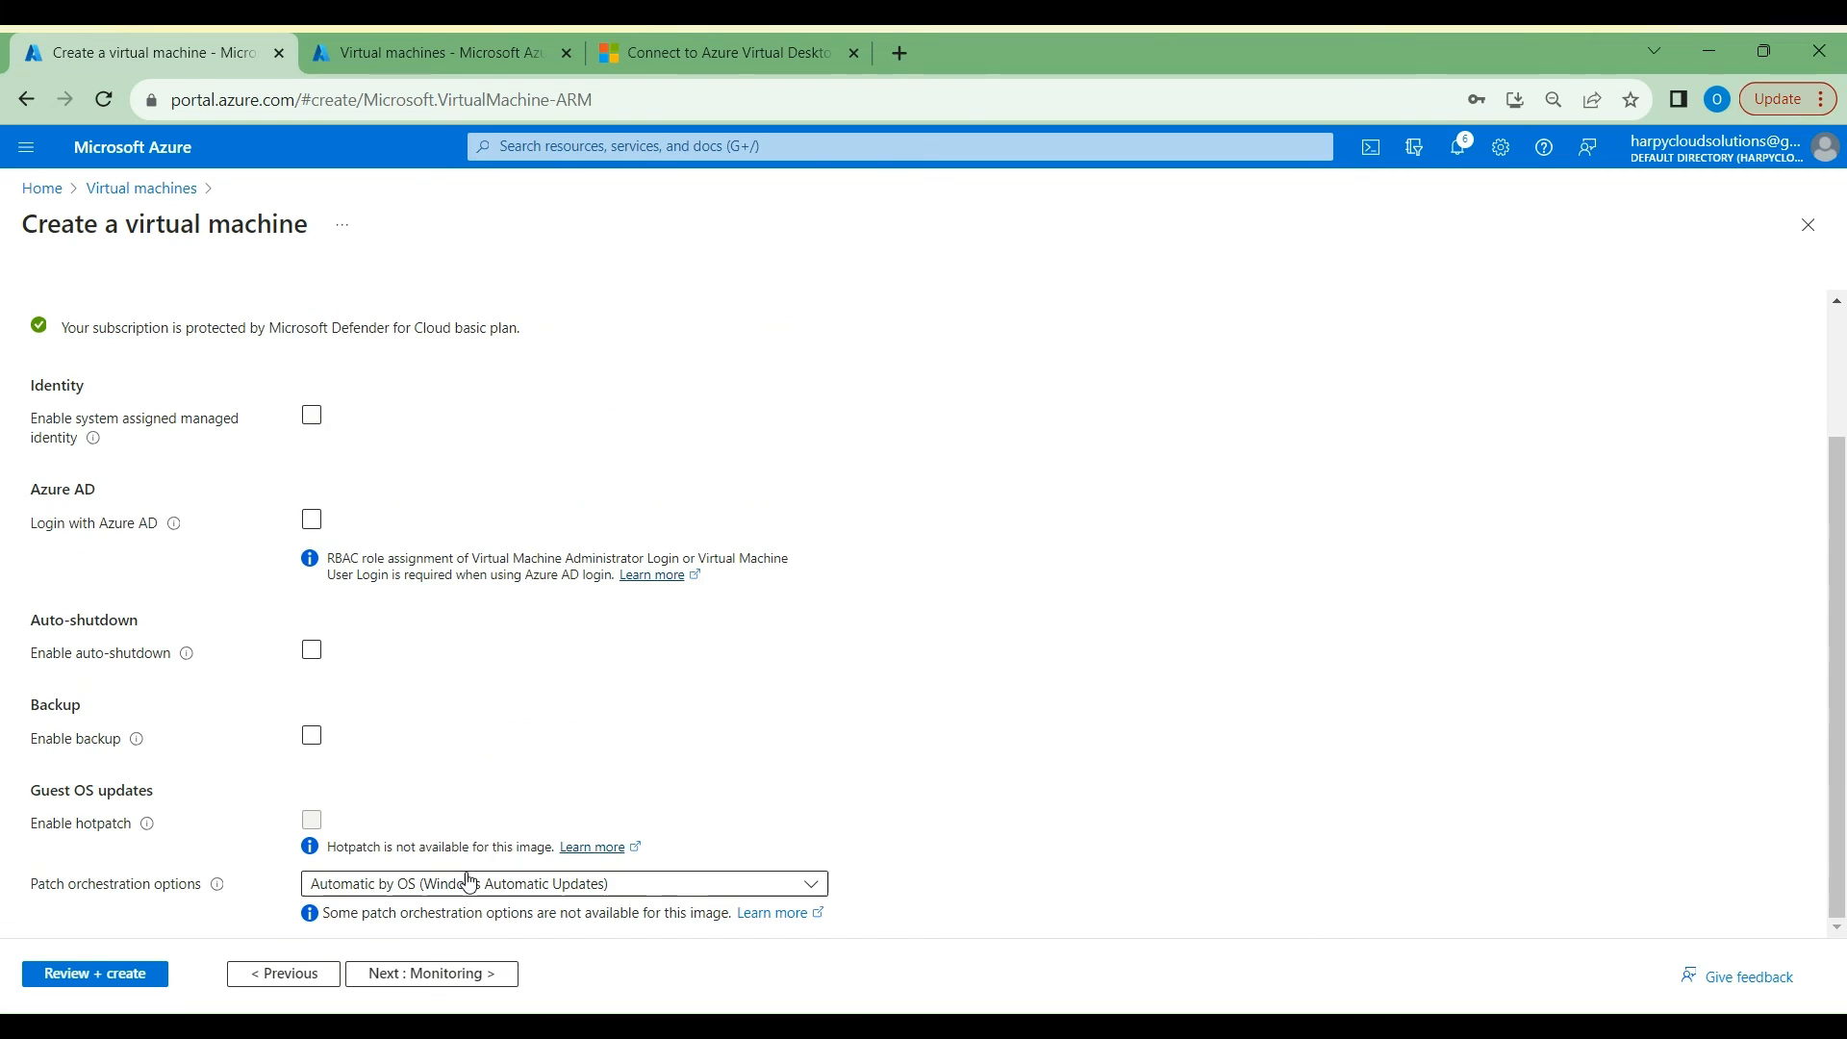
left_click(451, 979)
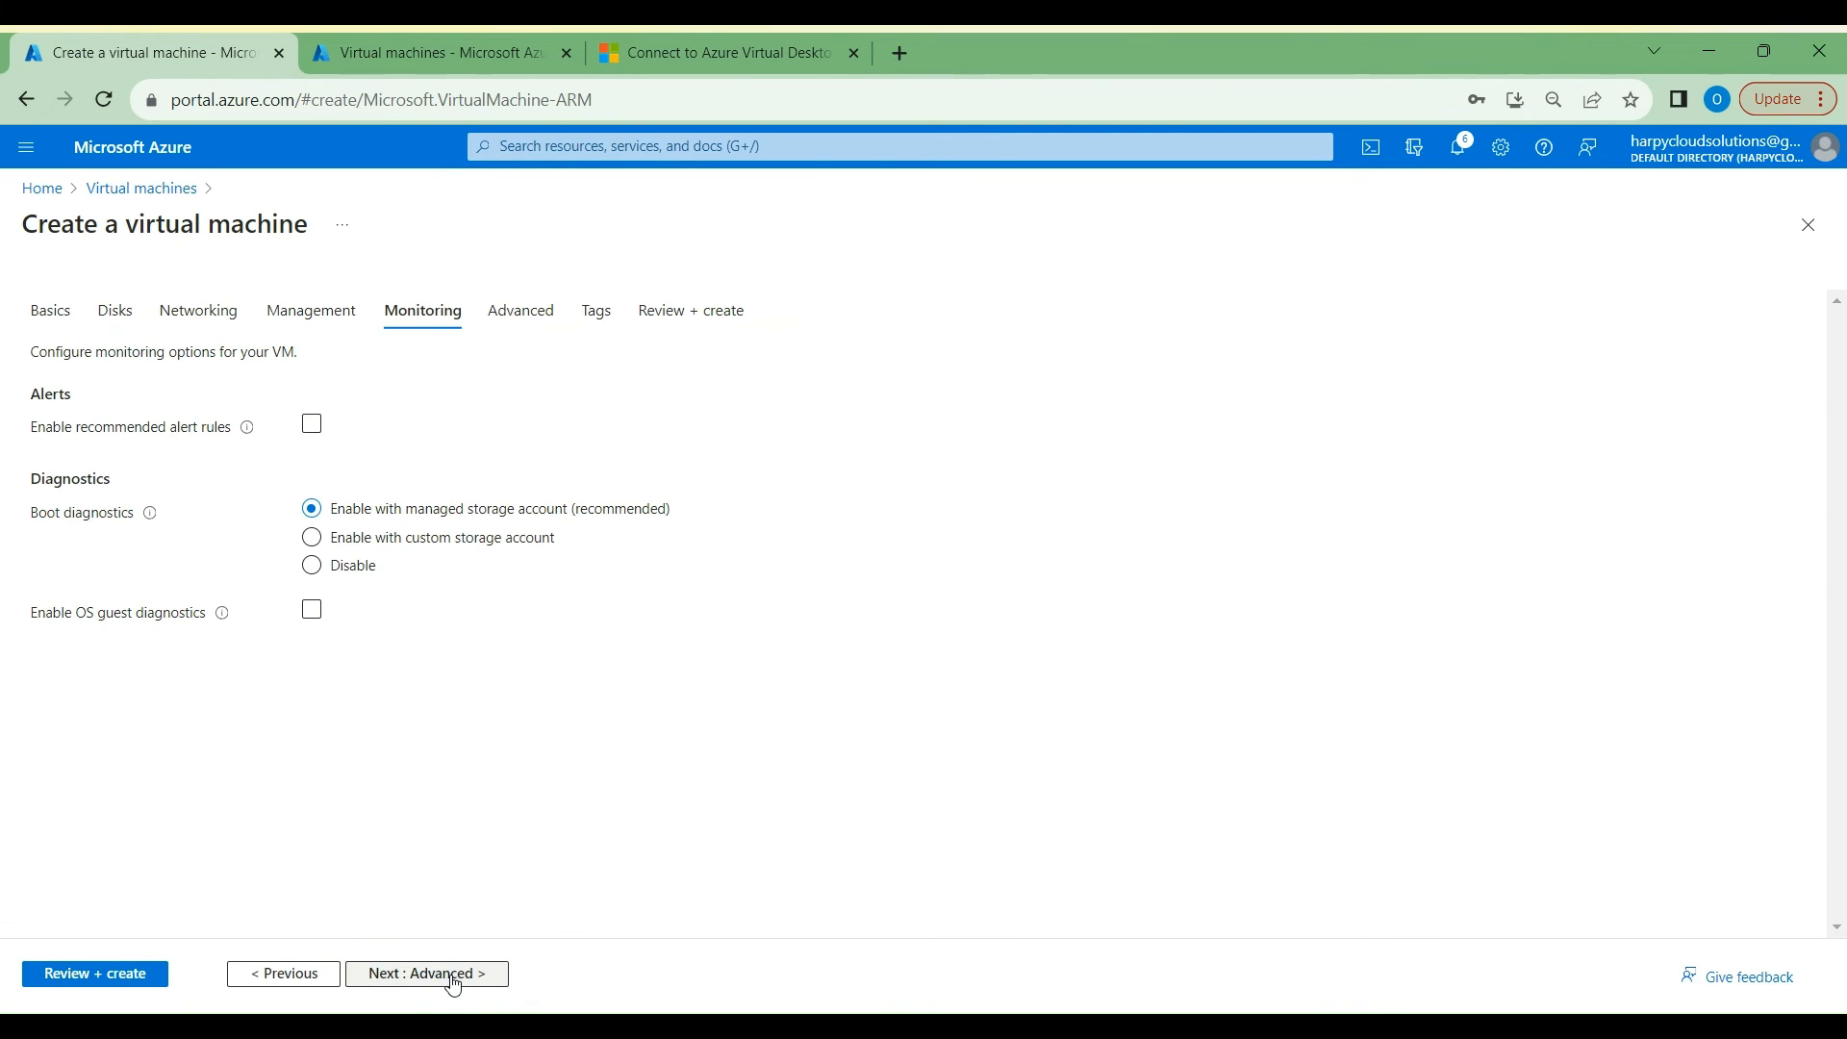
left_click(312, 567)
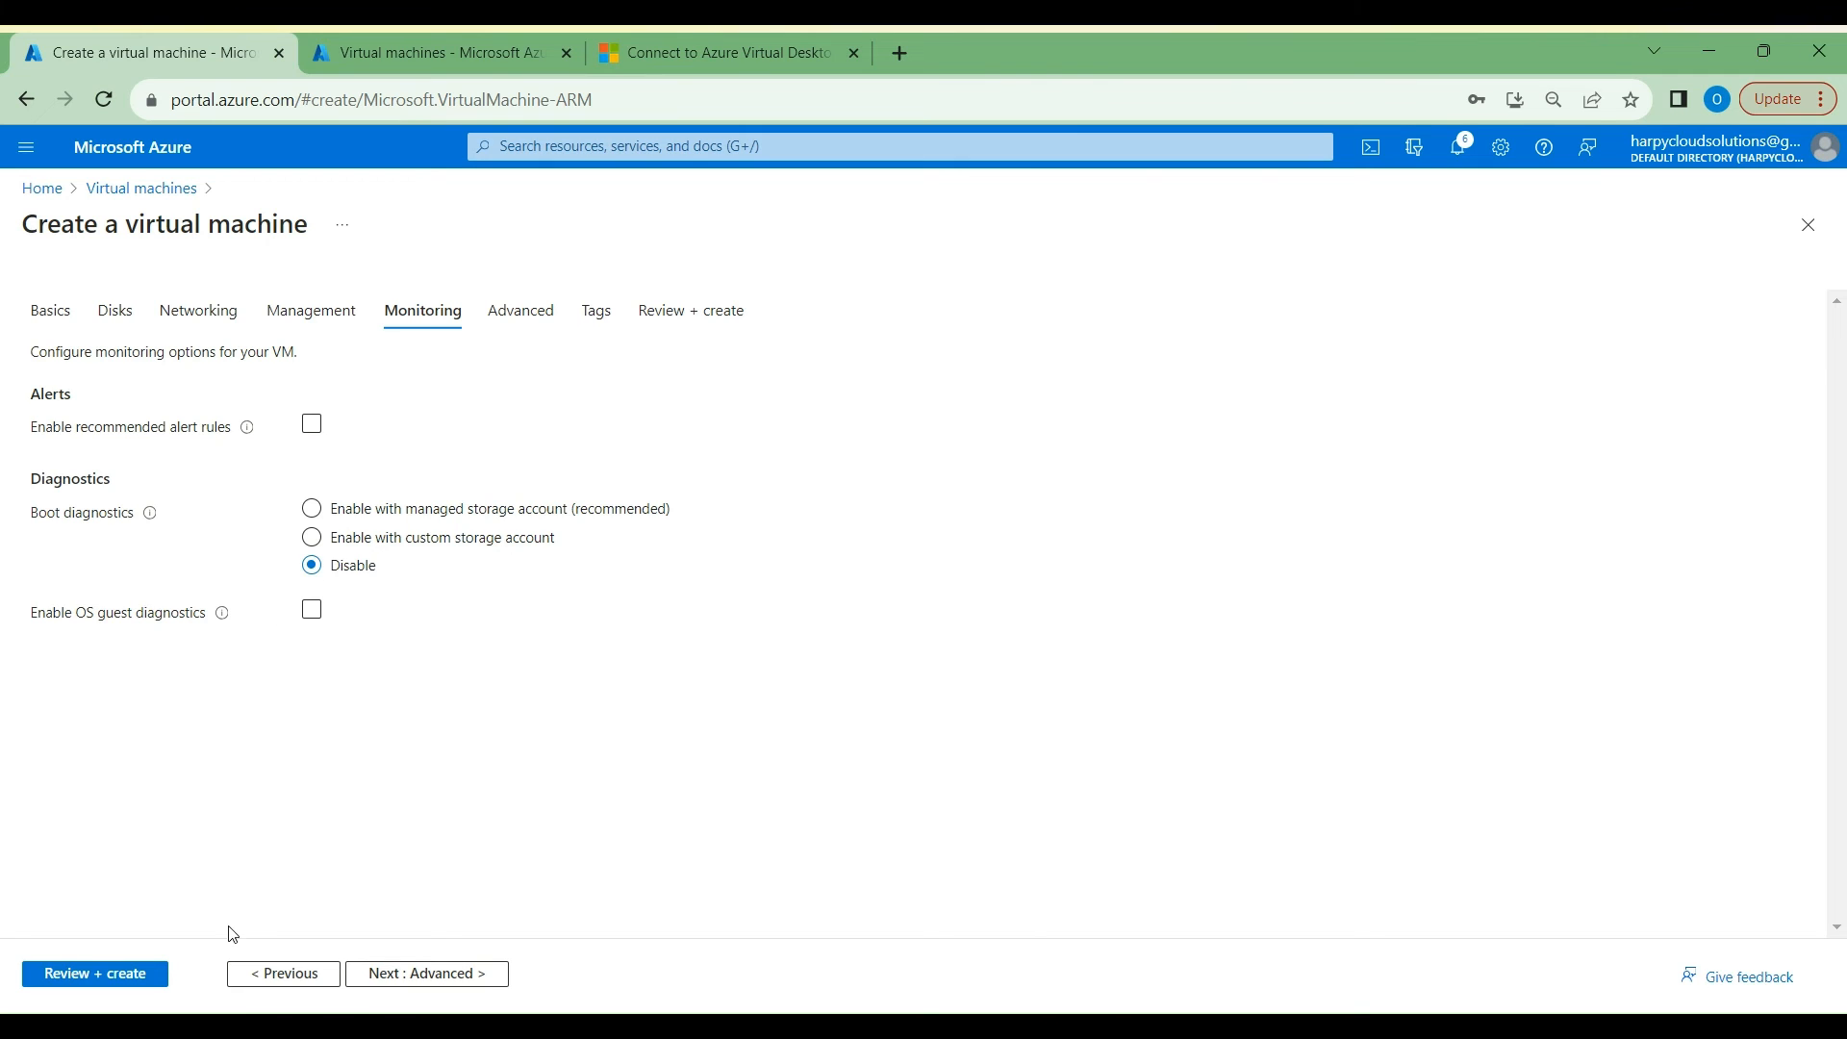
left_click(133, 975)
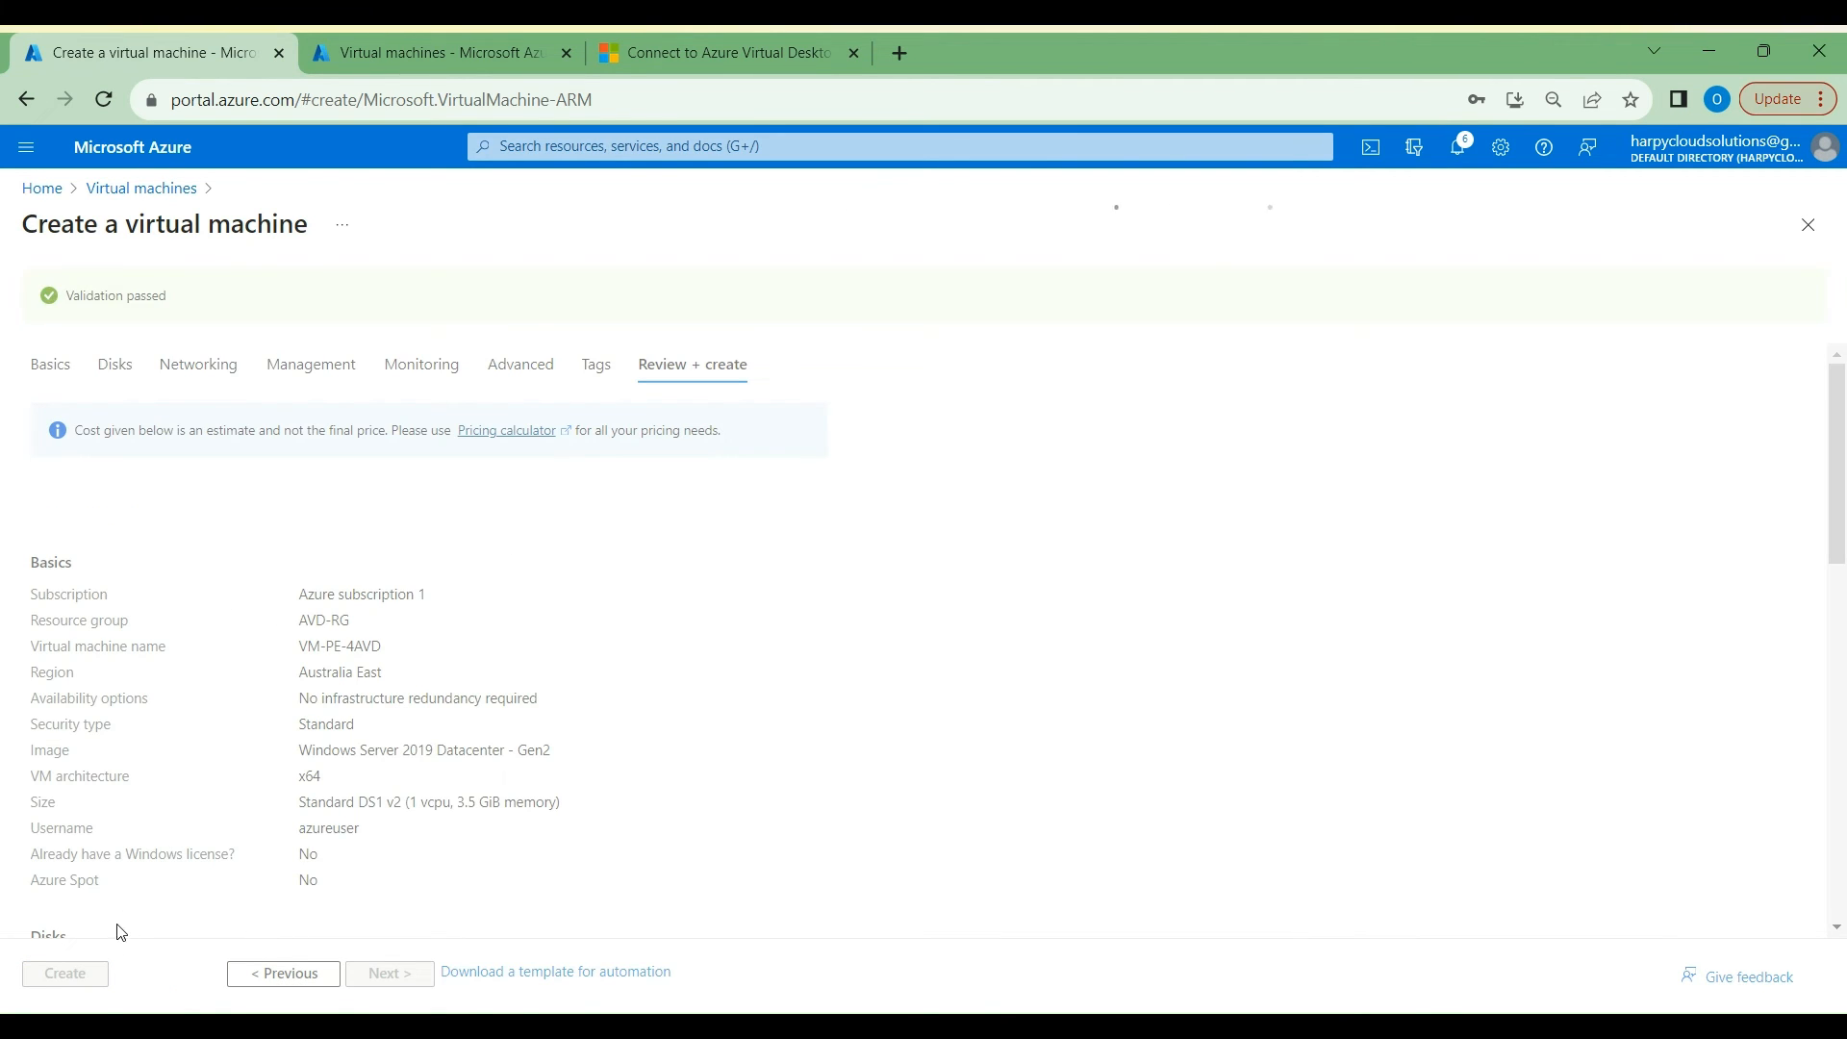
left_click(84, 979)
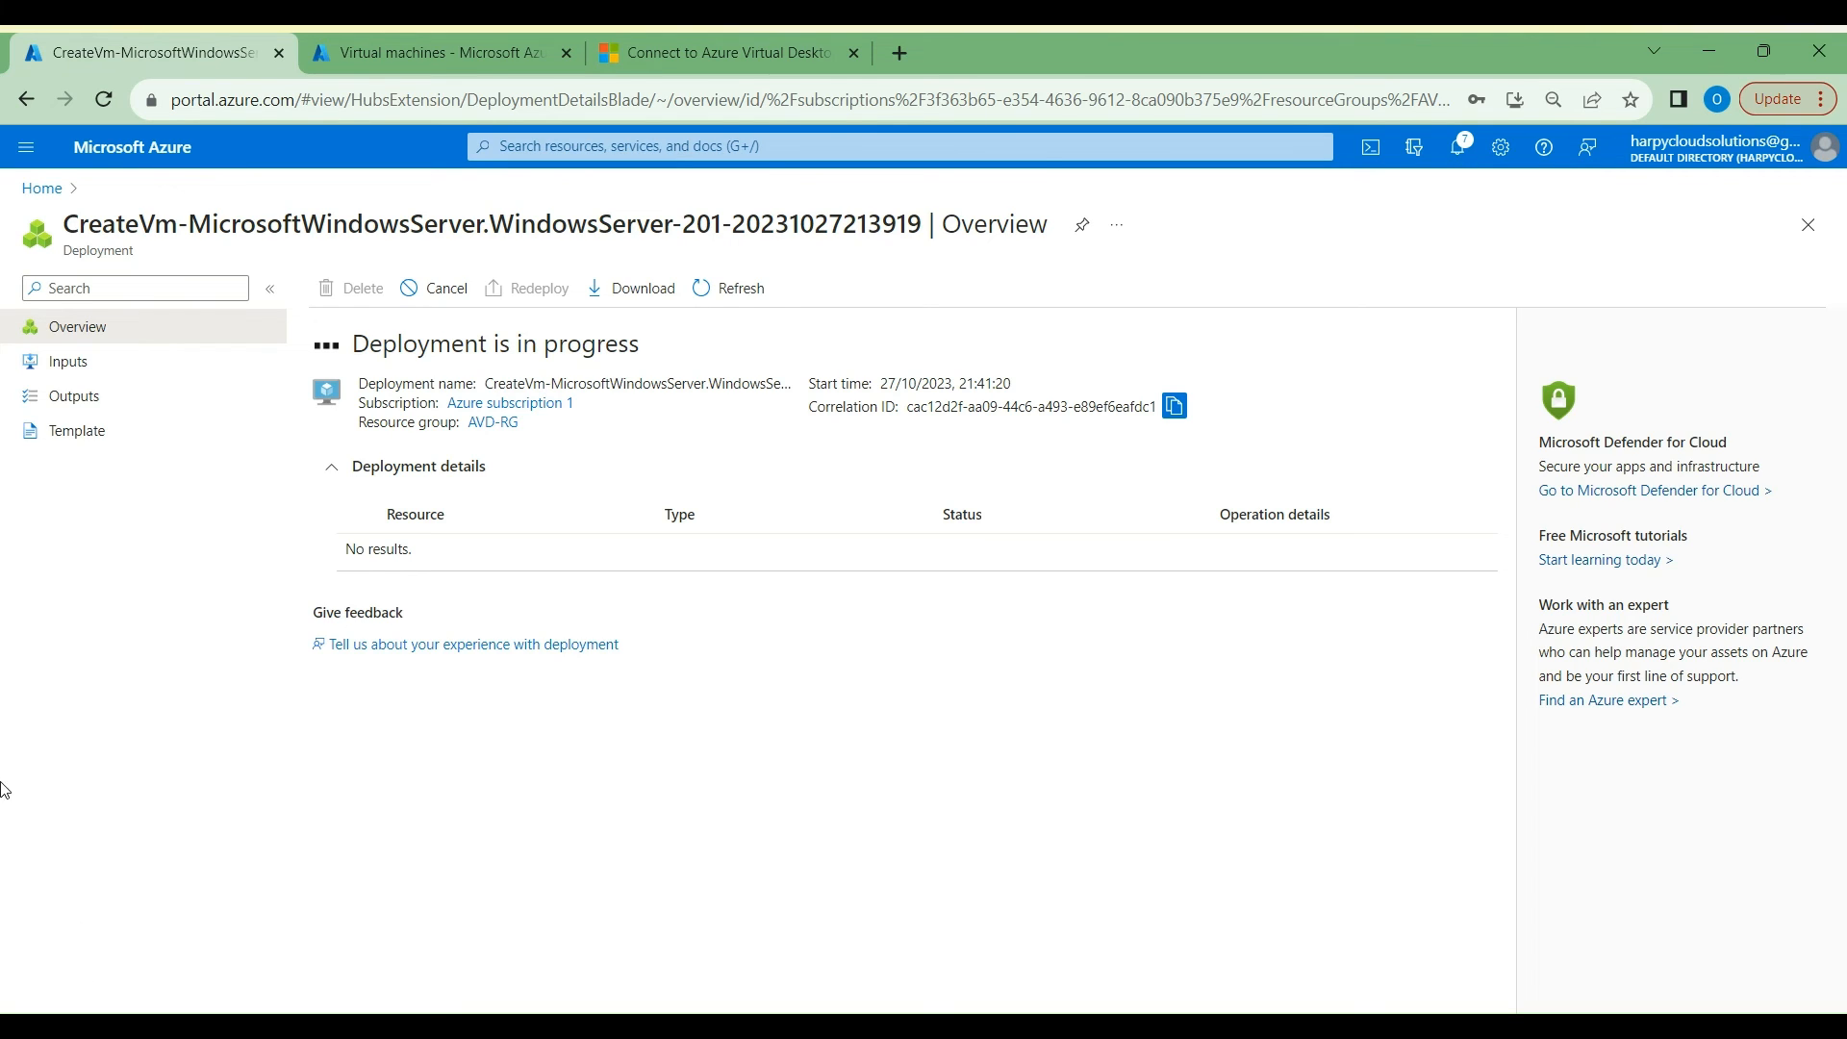
Step: Open the Azure cloud (most common) workspace URL from the Microsoft documentation in a new tab and test access to AVD-workspace
left_click(642, 36)
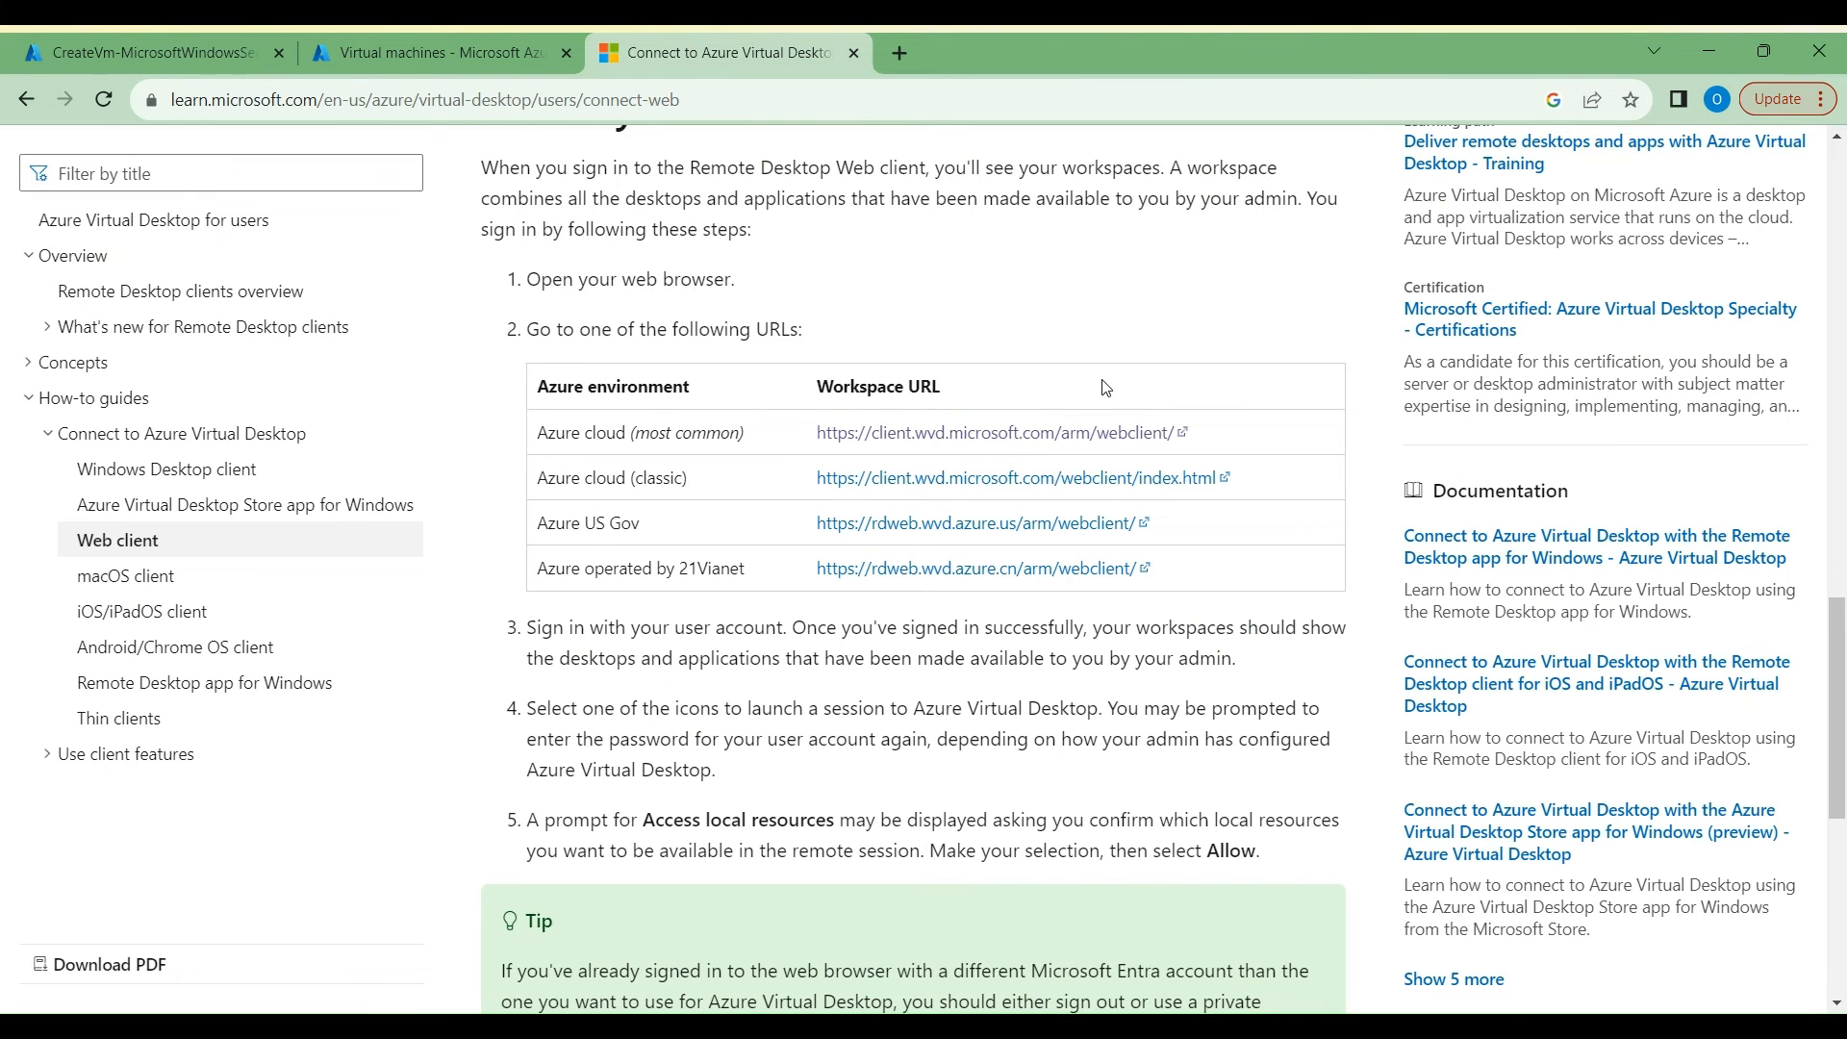
right_click(1155, 440)
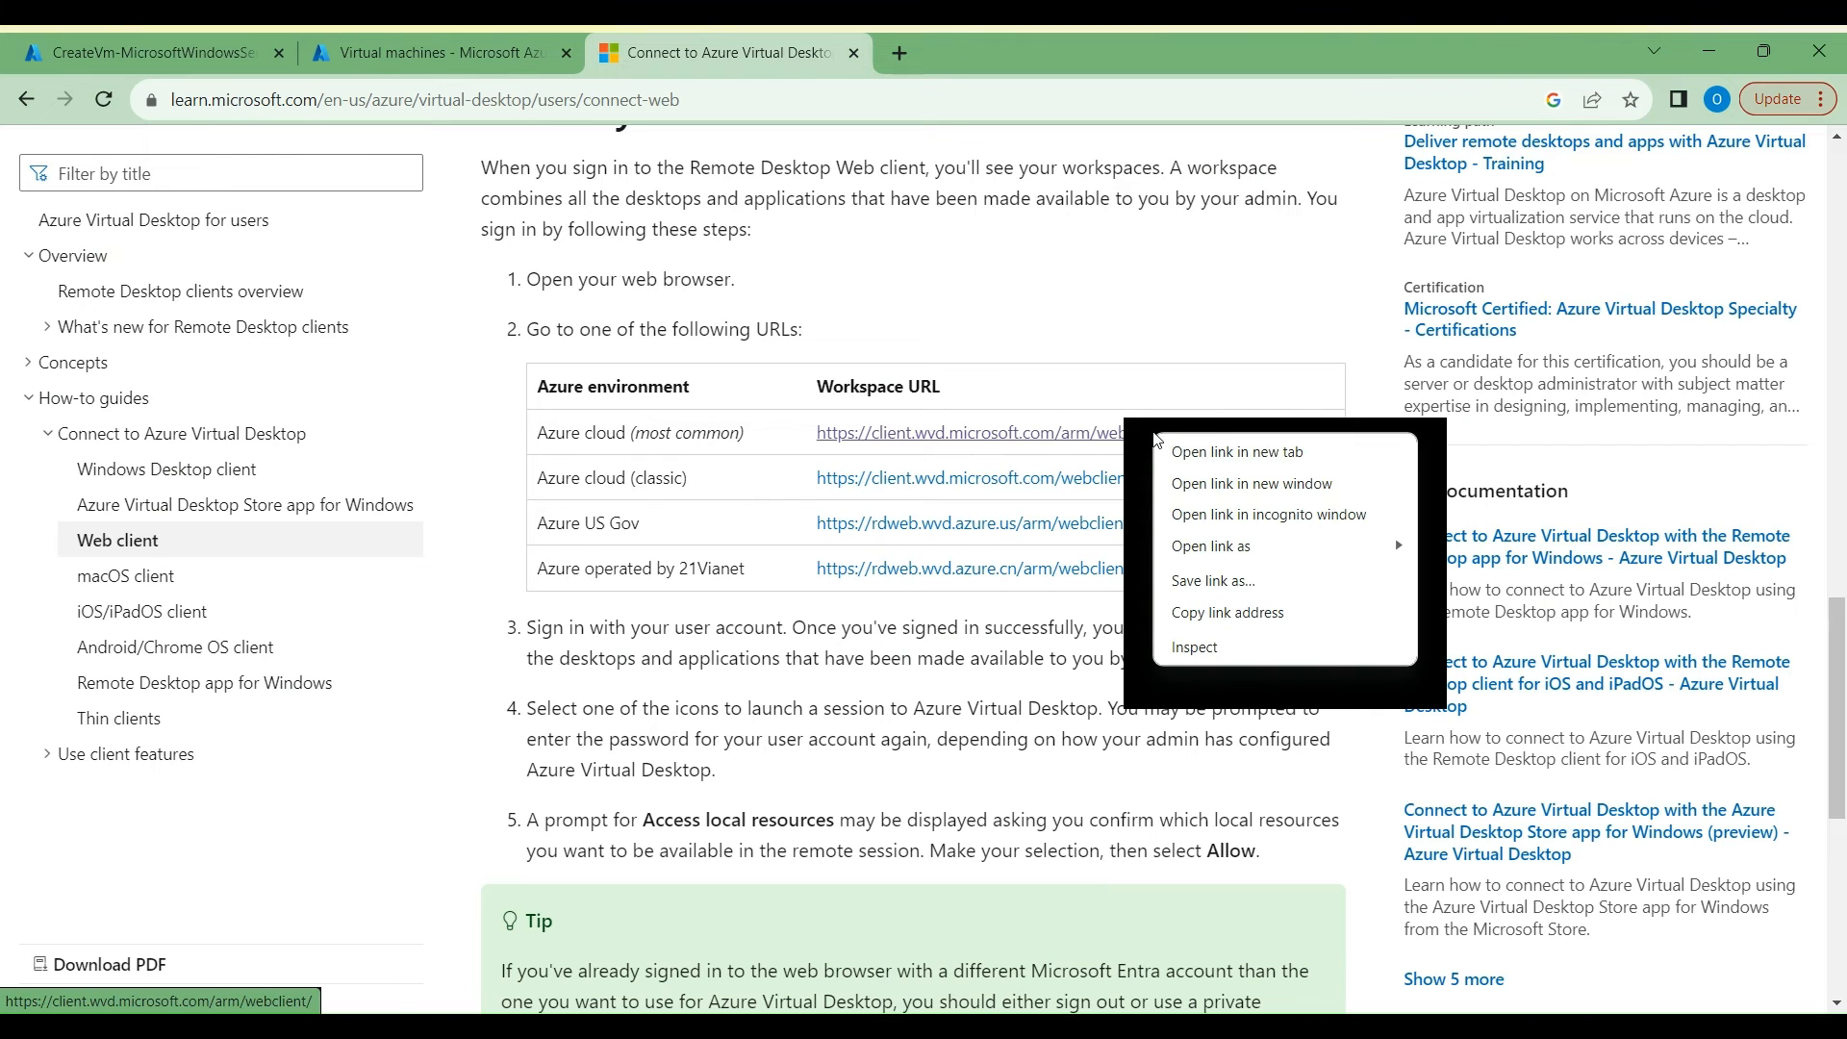
left_click(1203, 450)
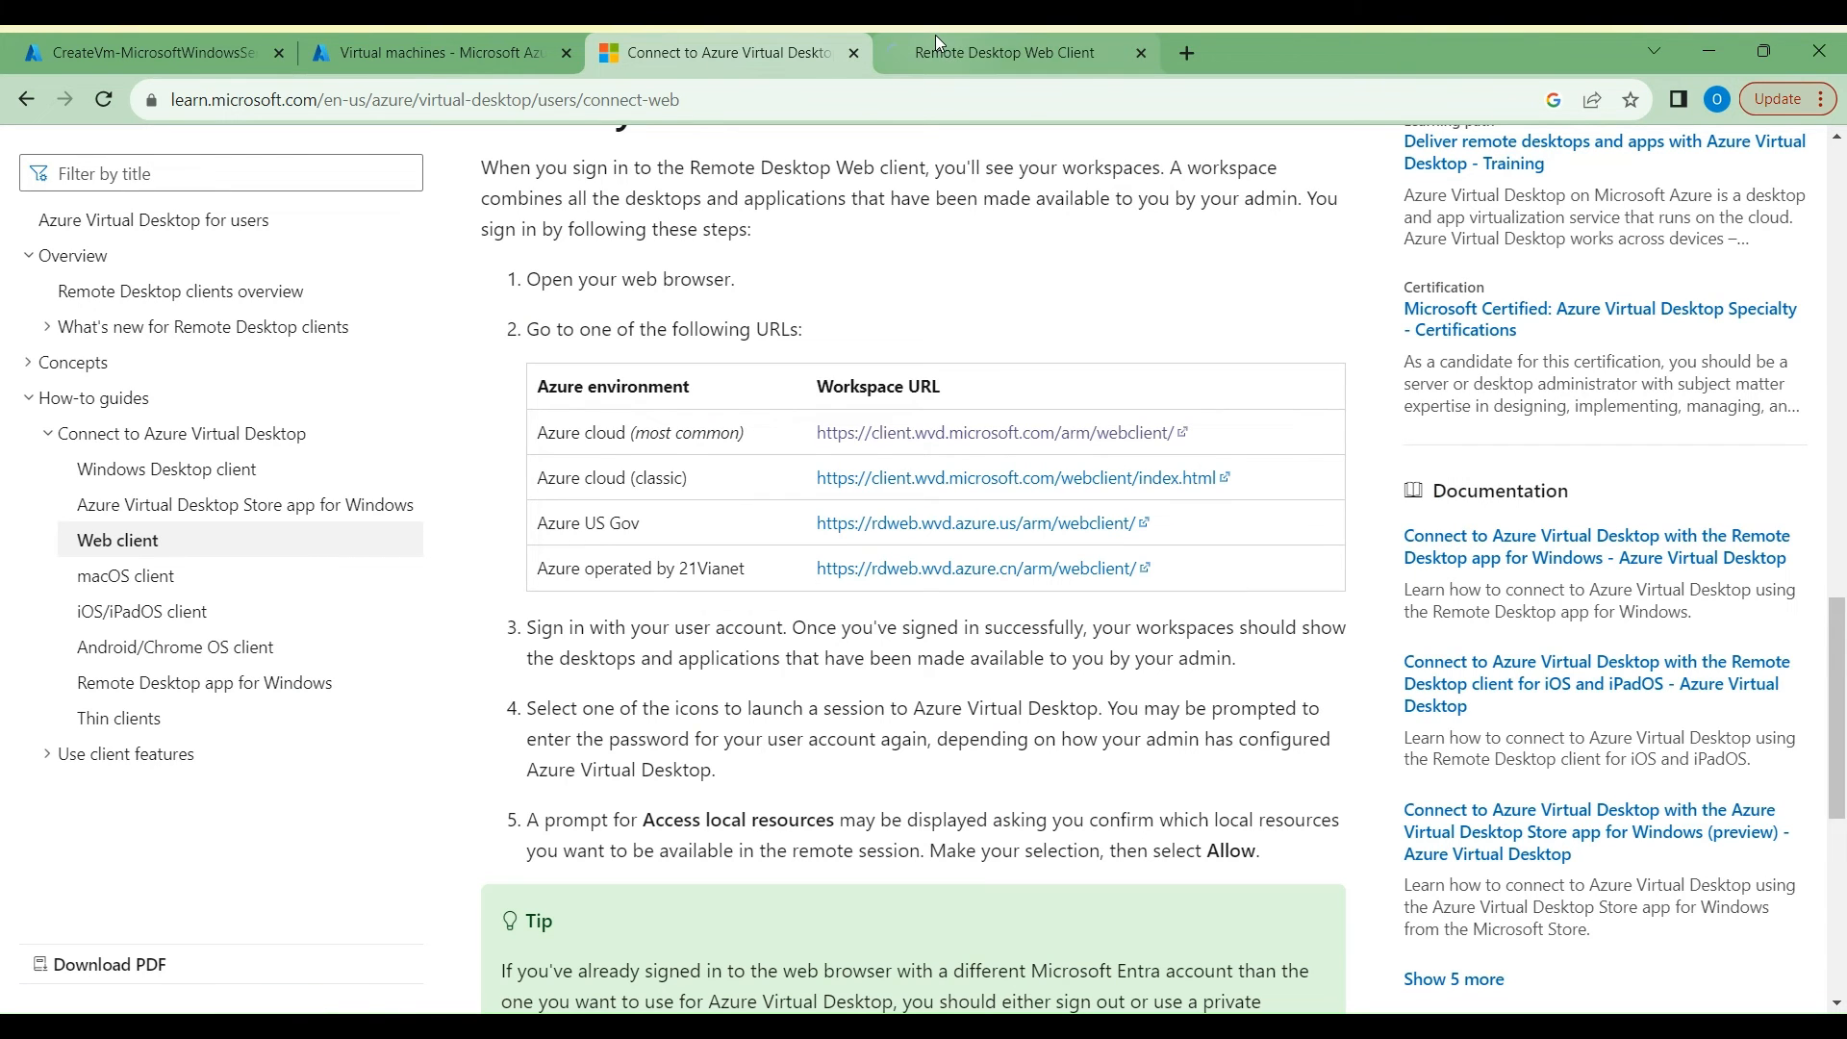
left_click(936, 37)
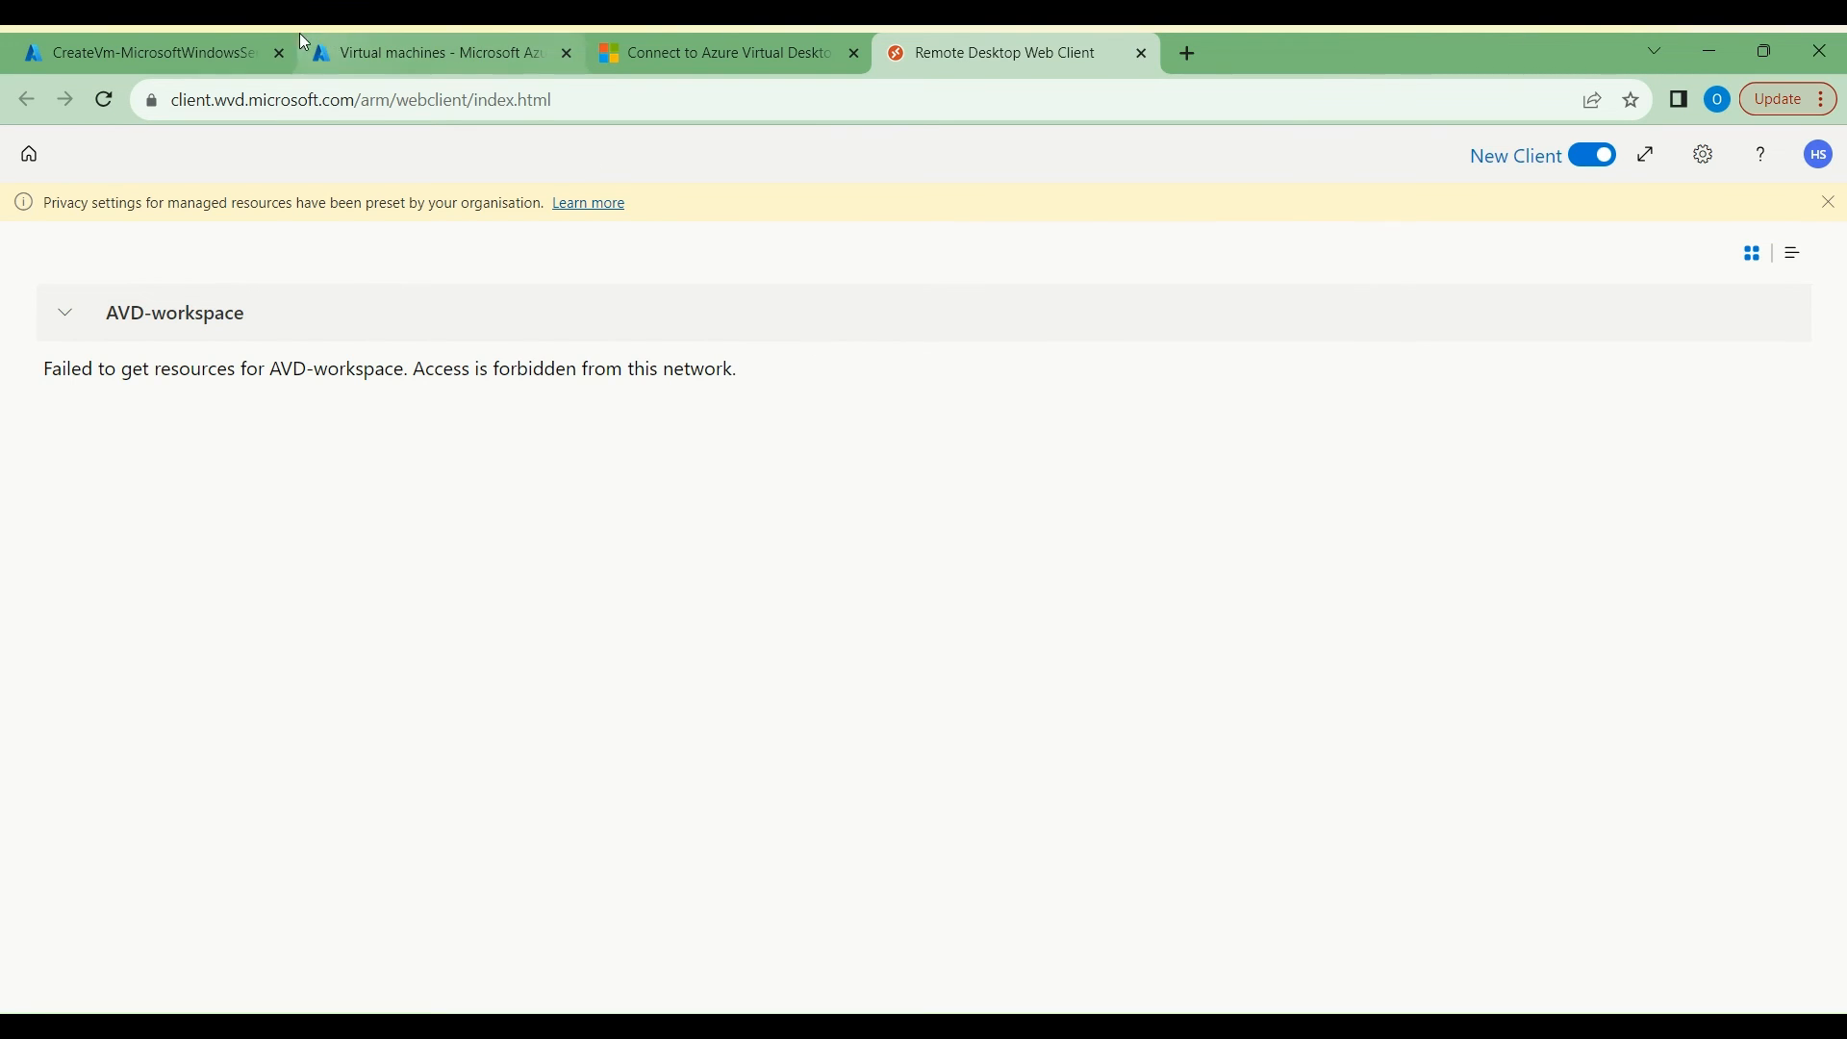
Step: Open the newly deployed VM-PE-4AVD virtual machine and deploy Azure Bastion for it with the default settings
left_click(211, 39)
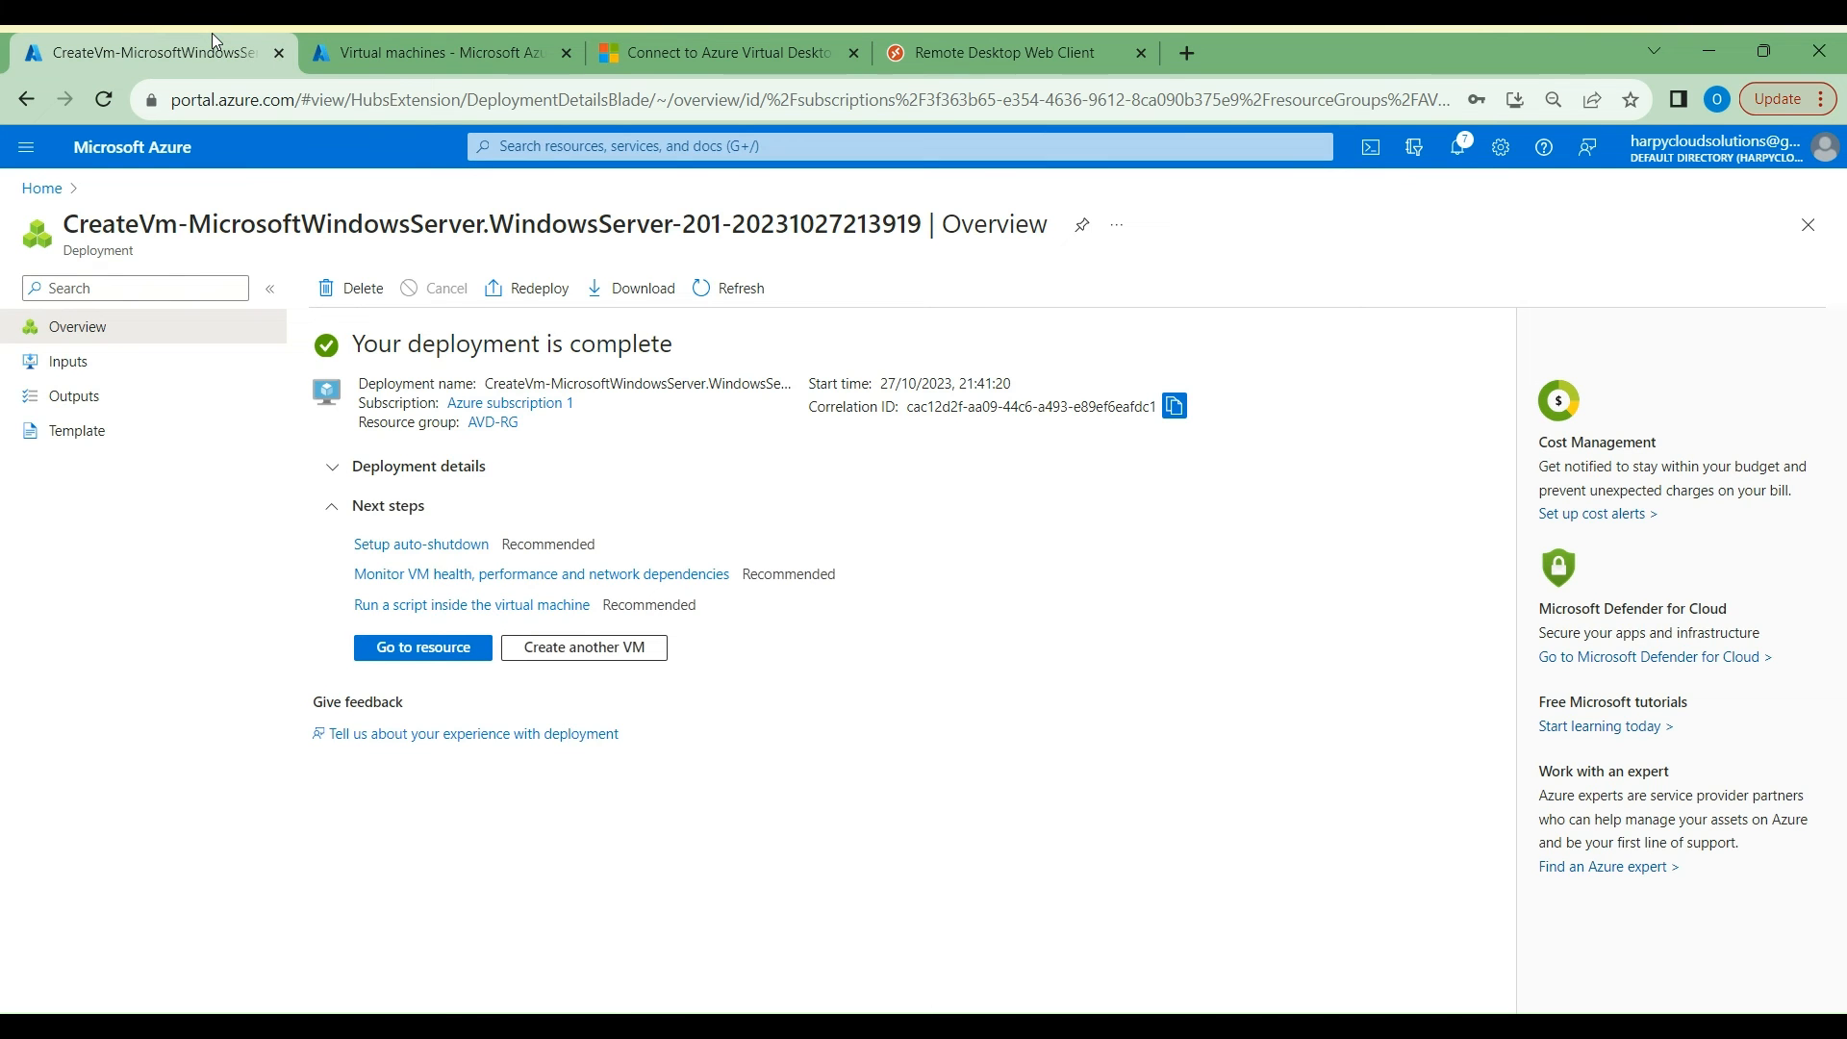
left_click(421, 651)
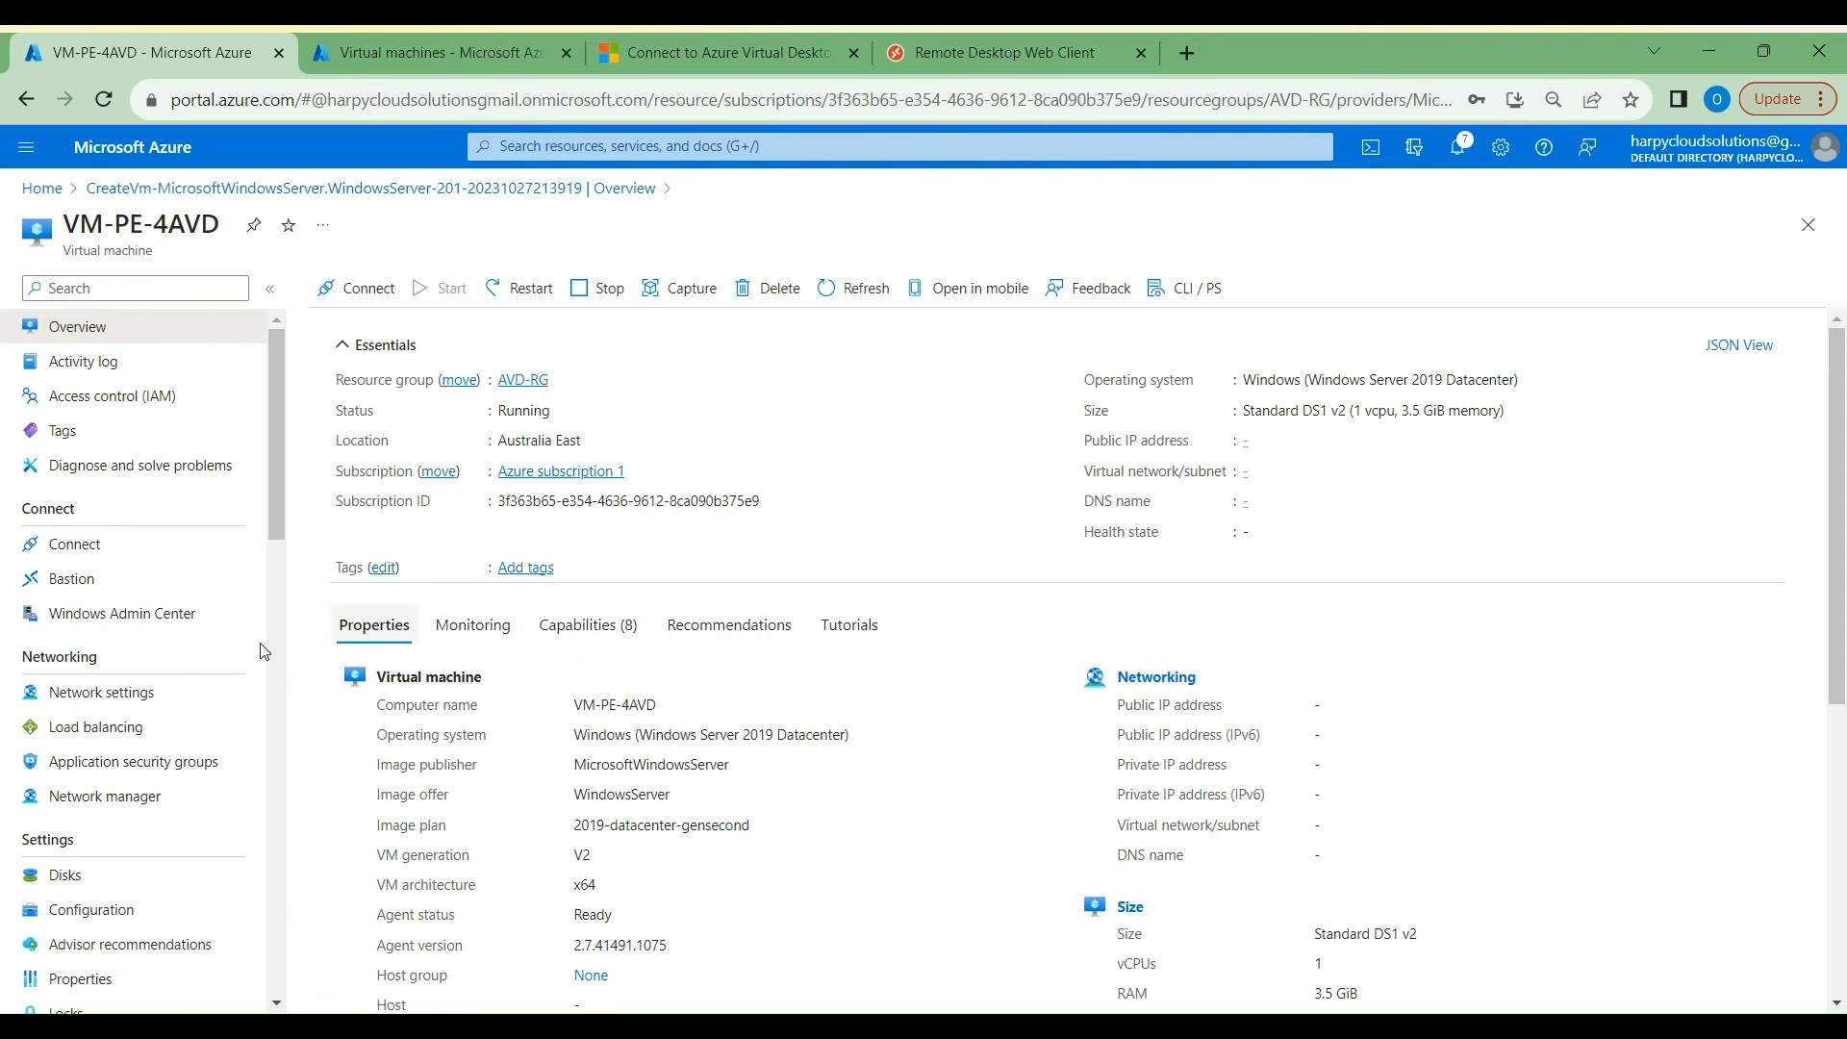
left_click(90, 579)
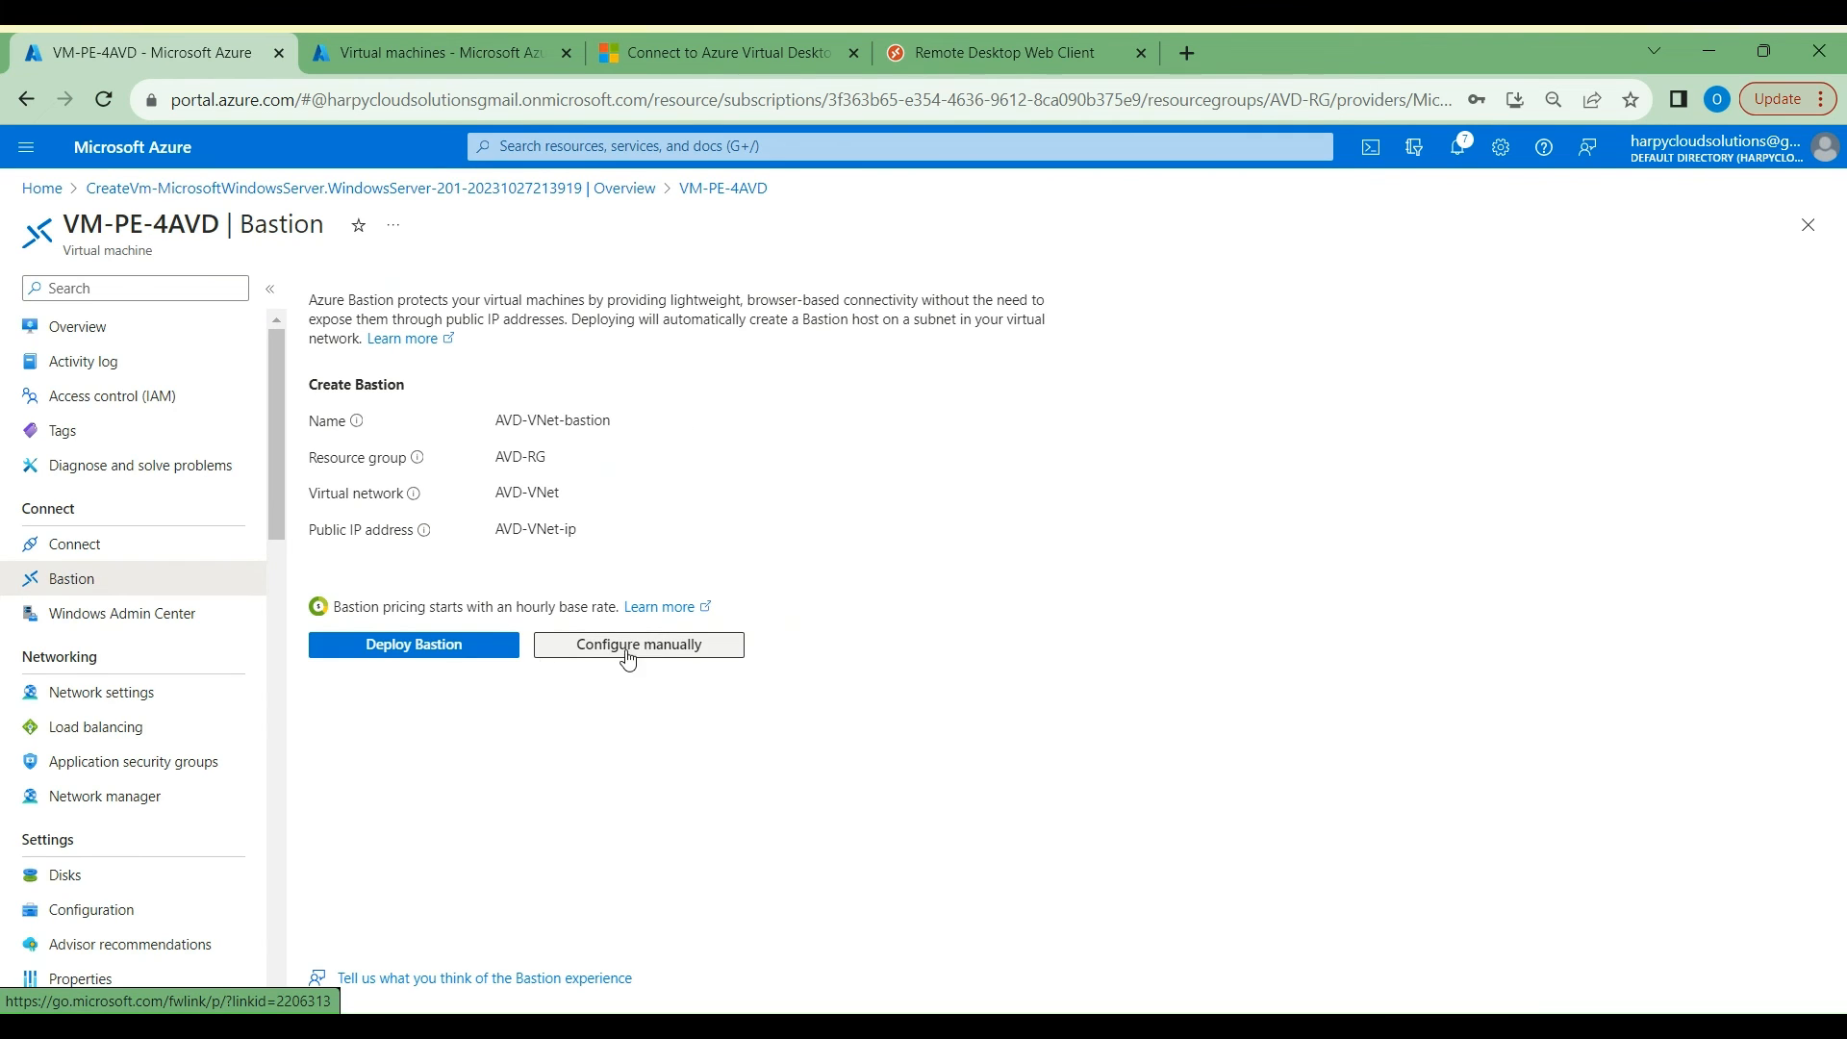
left_click(491, 655)
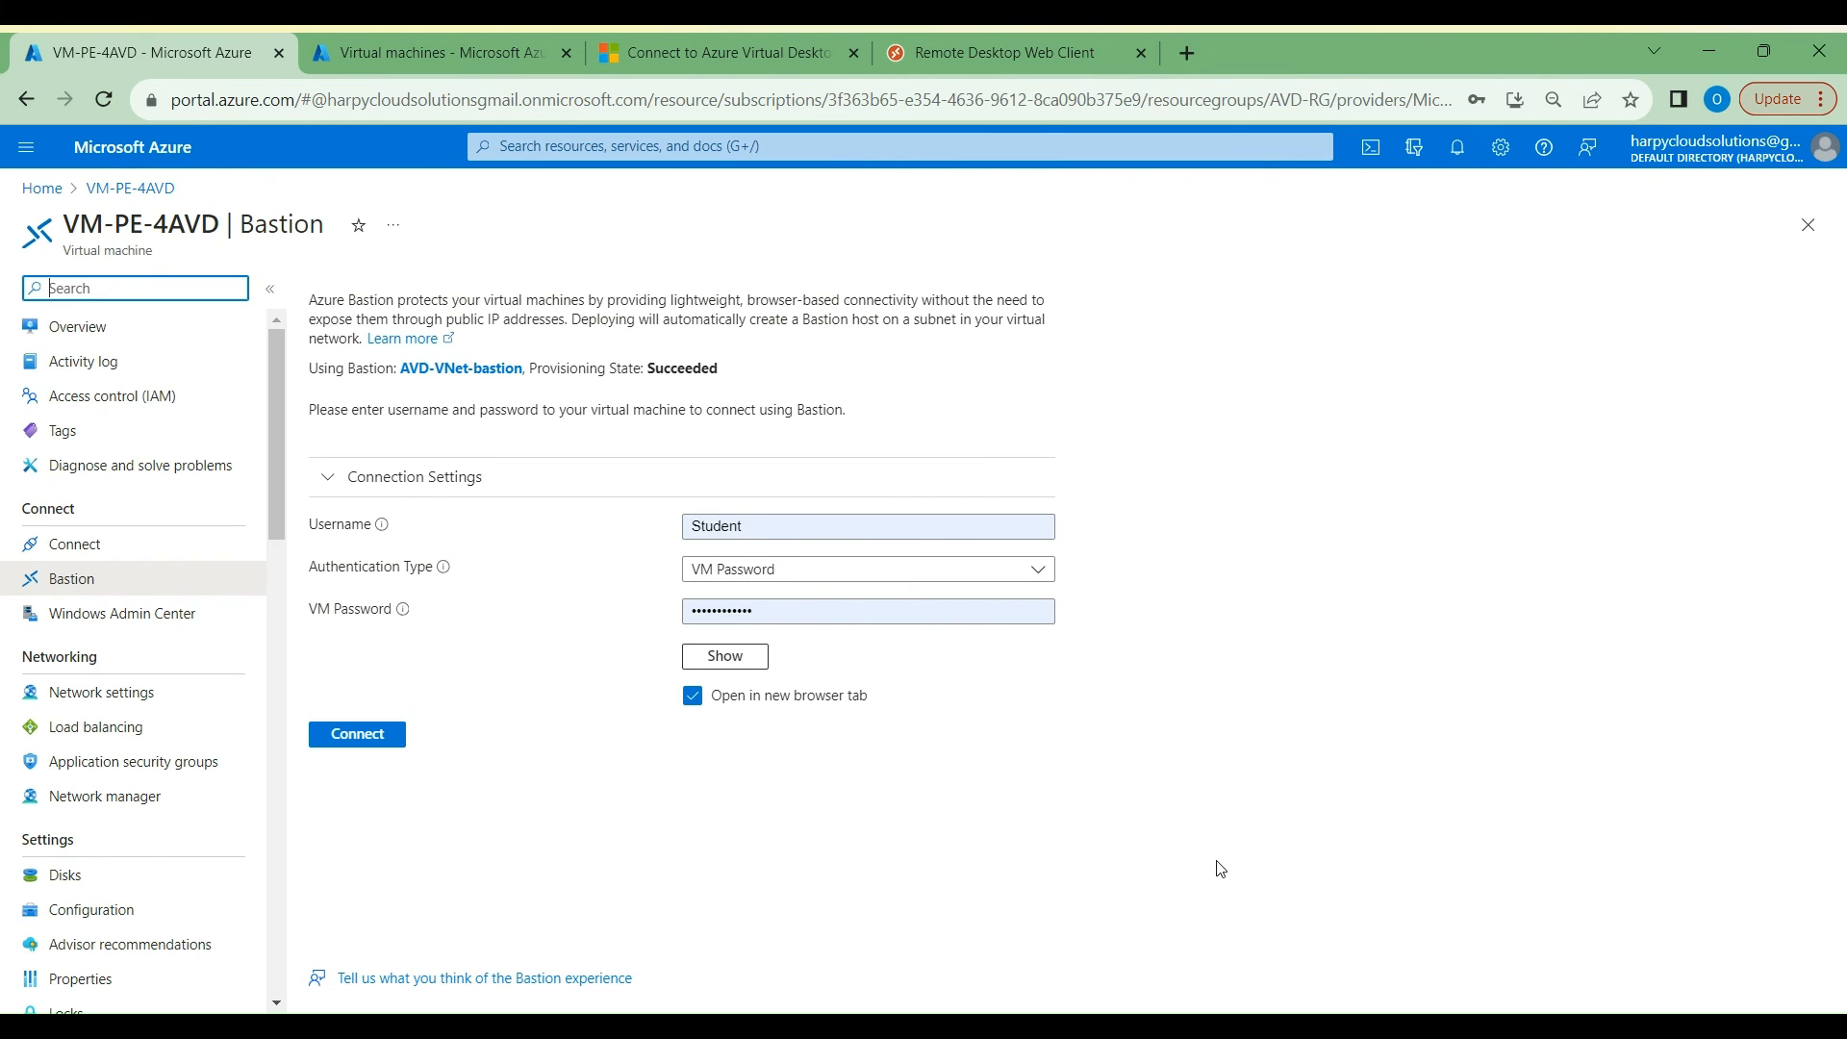
Step: Connect to VM-PE-4AVD through Bastion as azureuser with the prefilled VM password, and allow the session clipboard access
double_click(717, 525)
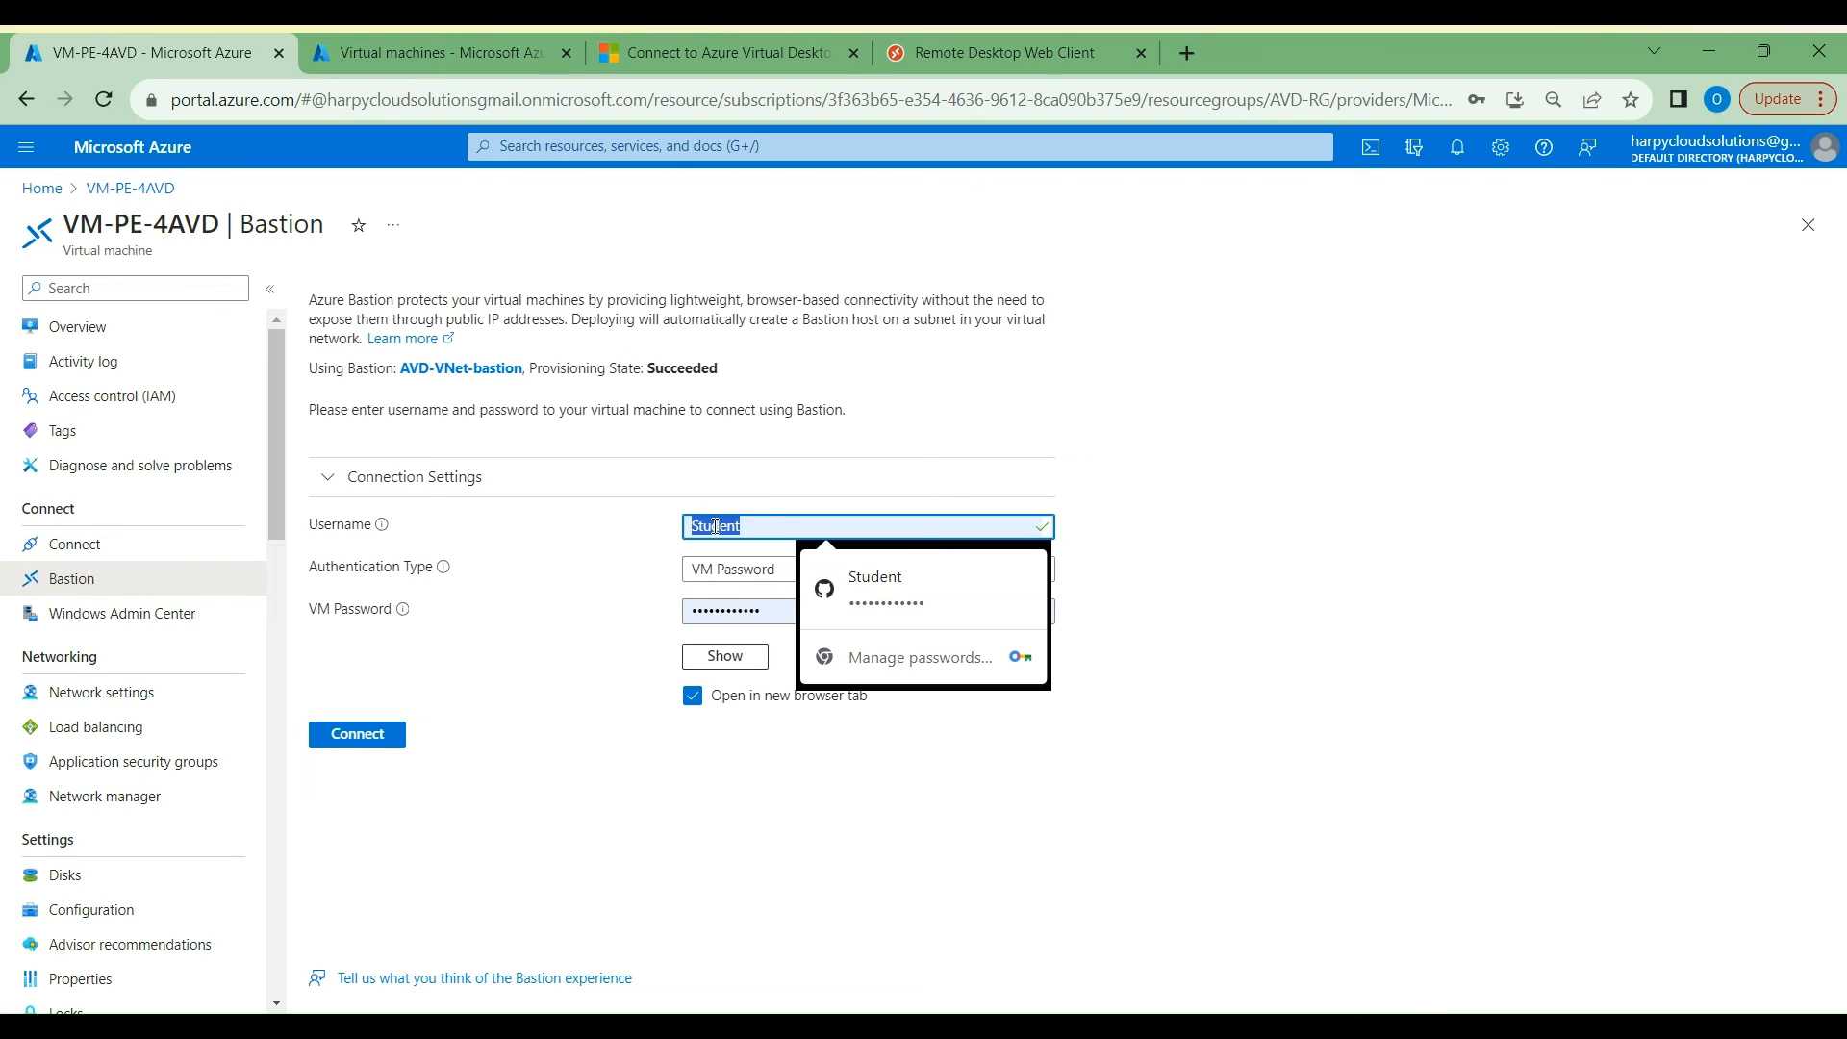
type("azureuser")
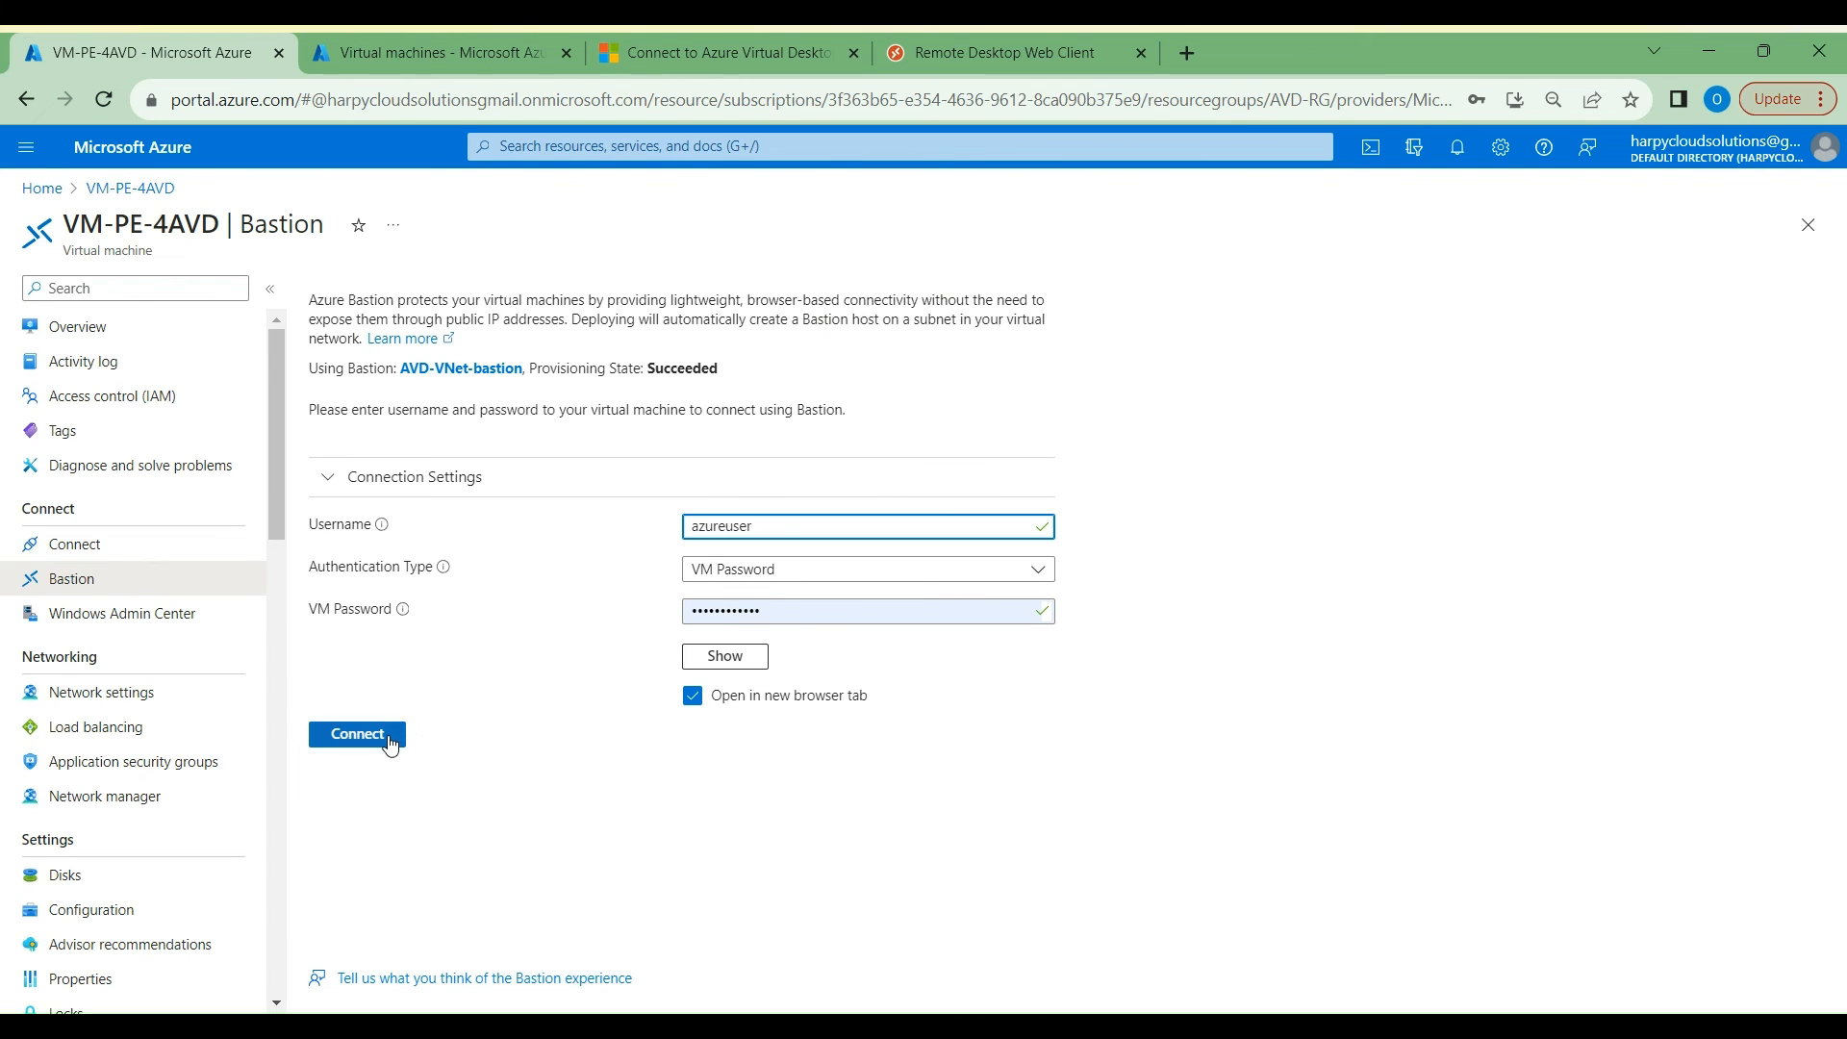
left_click(351, 735)
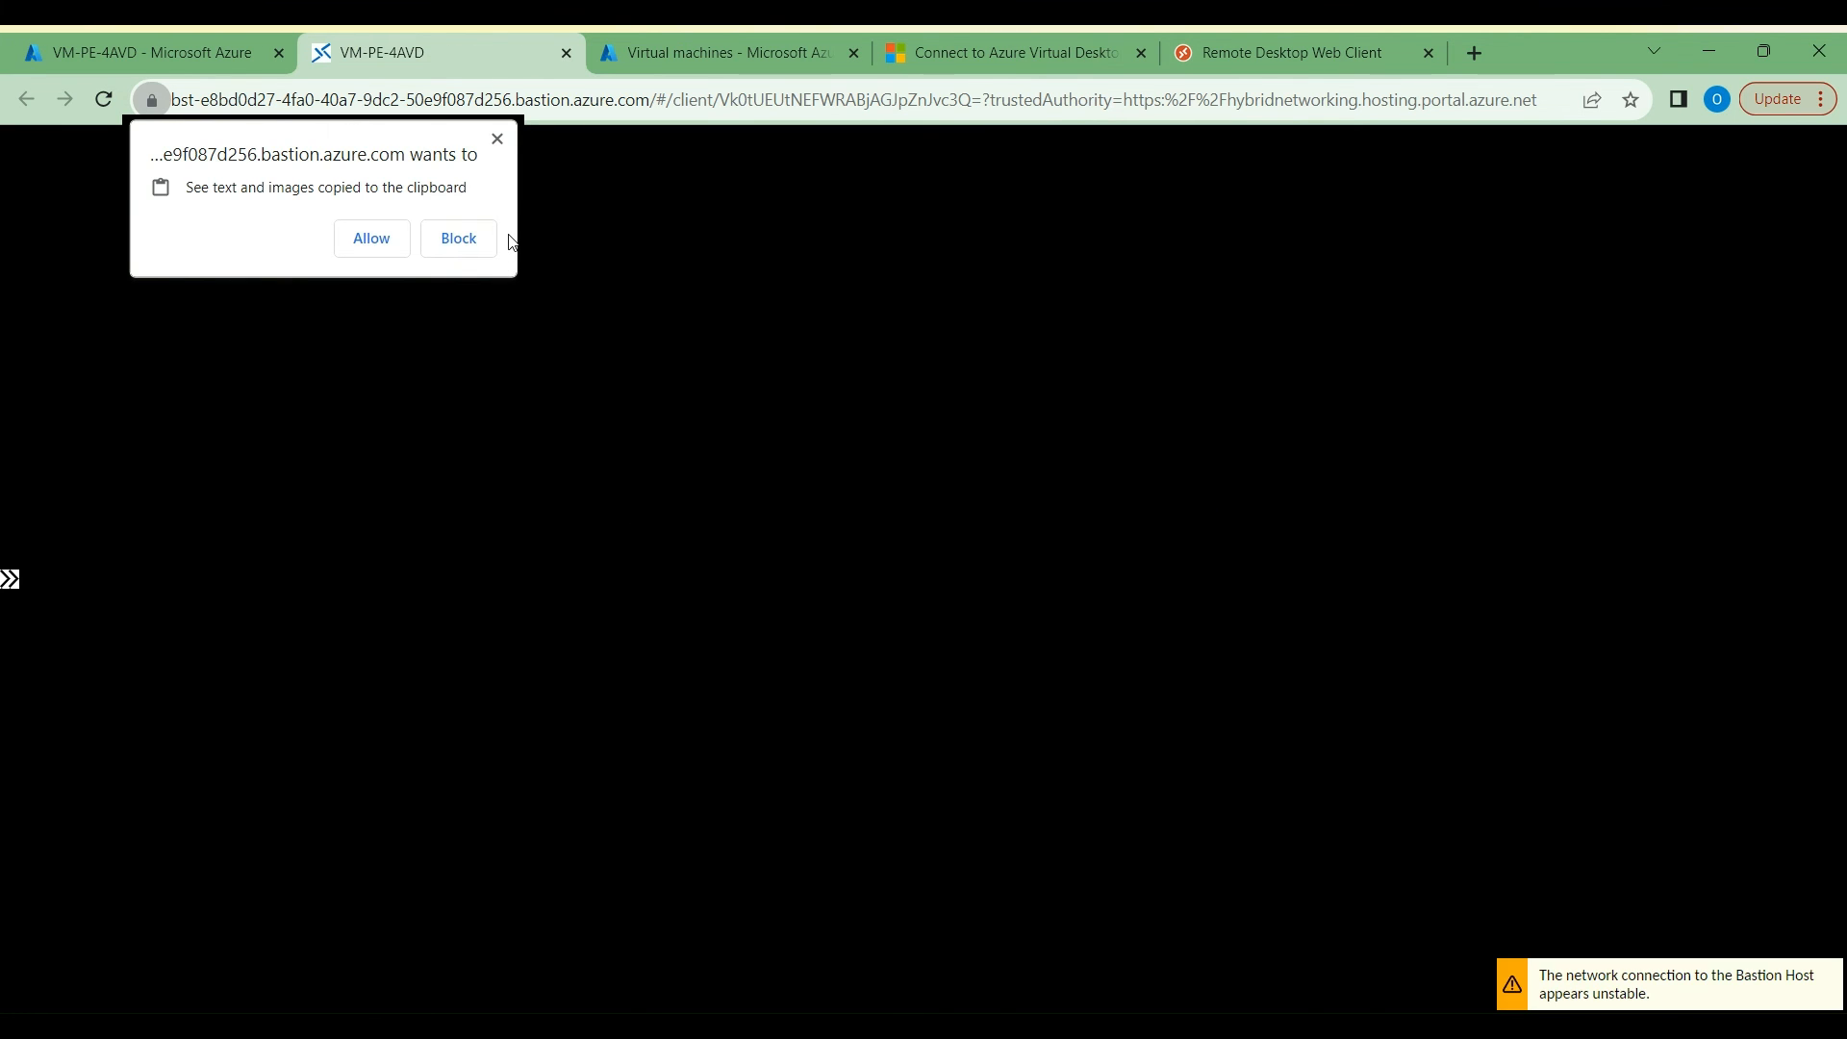
left_click(372, 239)
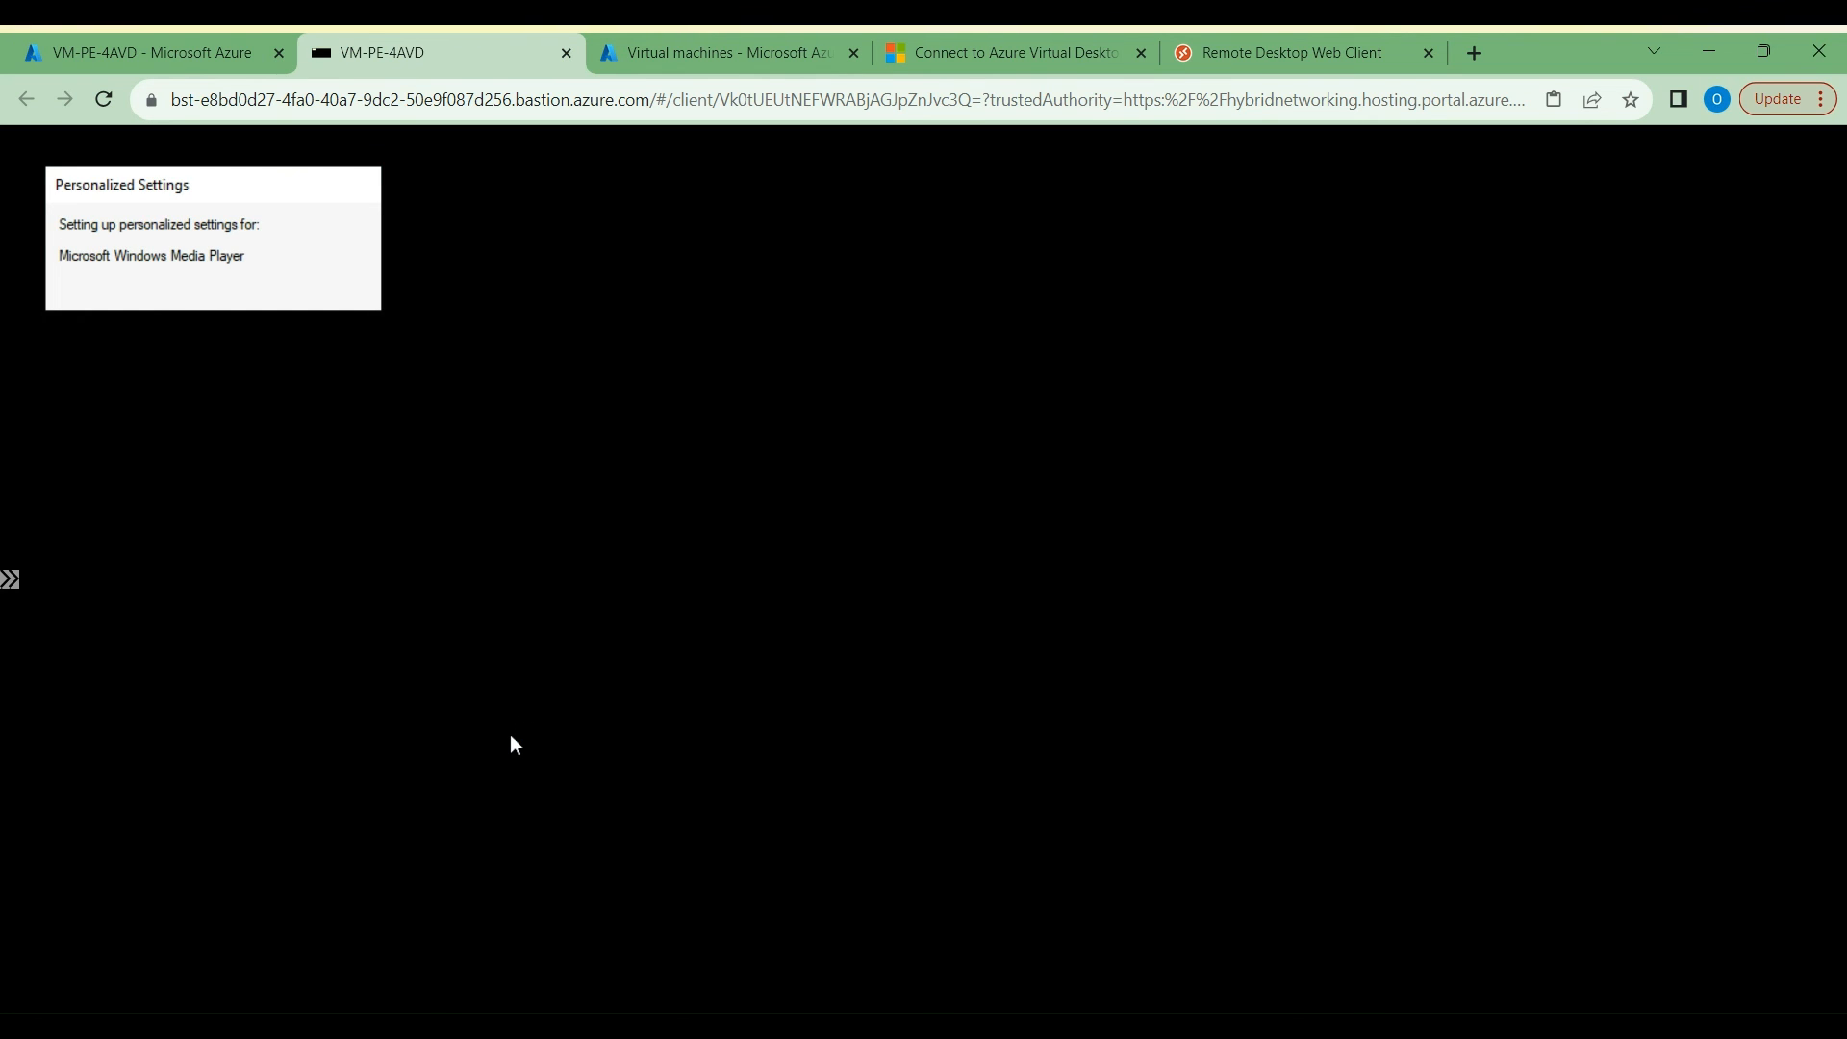
Step: Copy the Remote Desktop Web Client URL, and allow VM-PE-4AVD to be discoverable on its network
left_click(1236, 45)
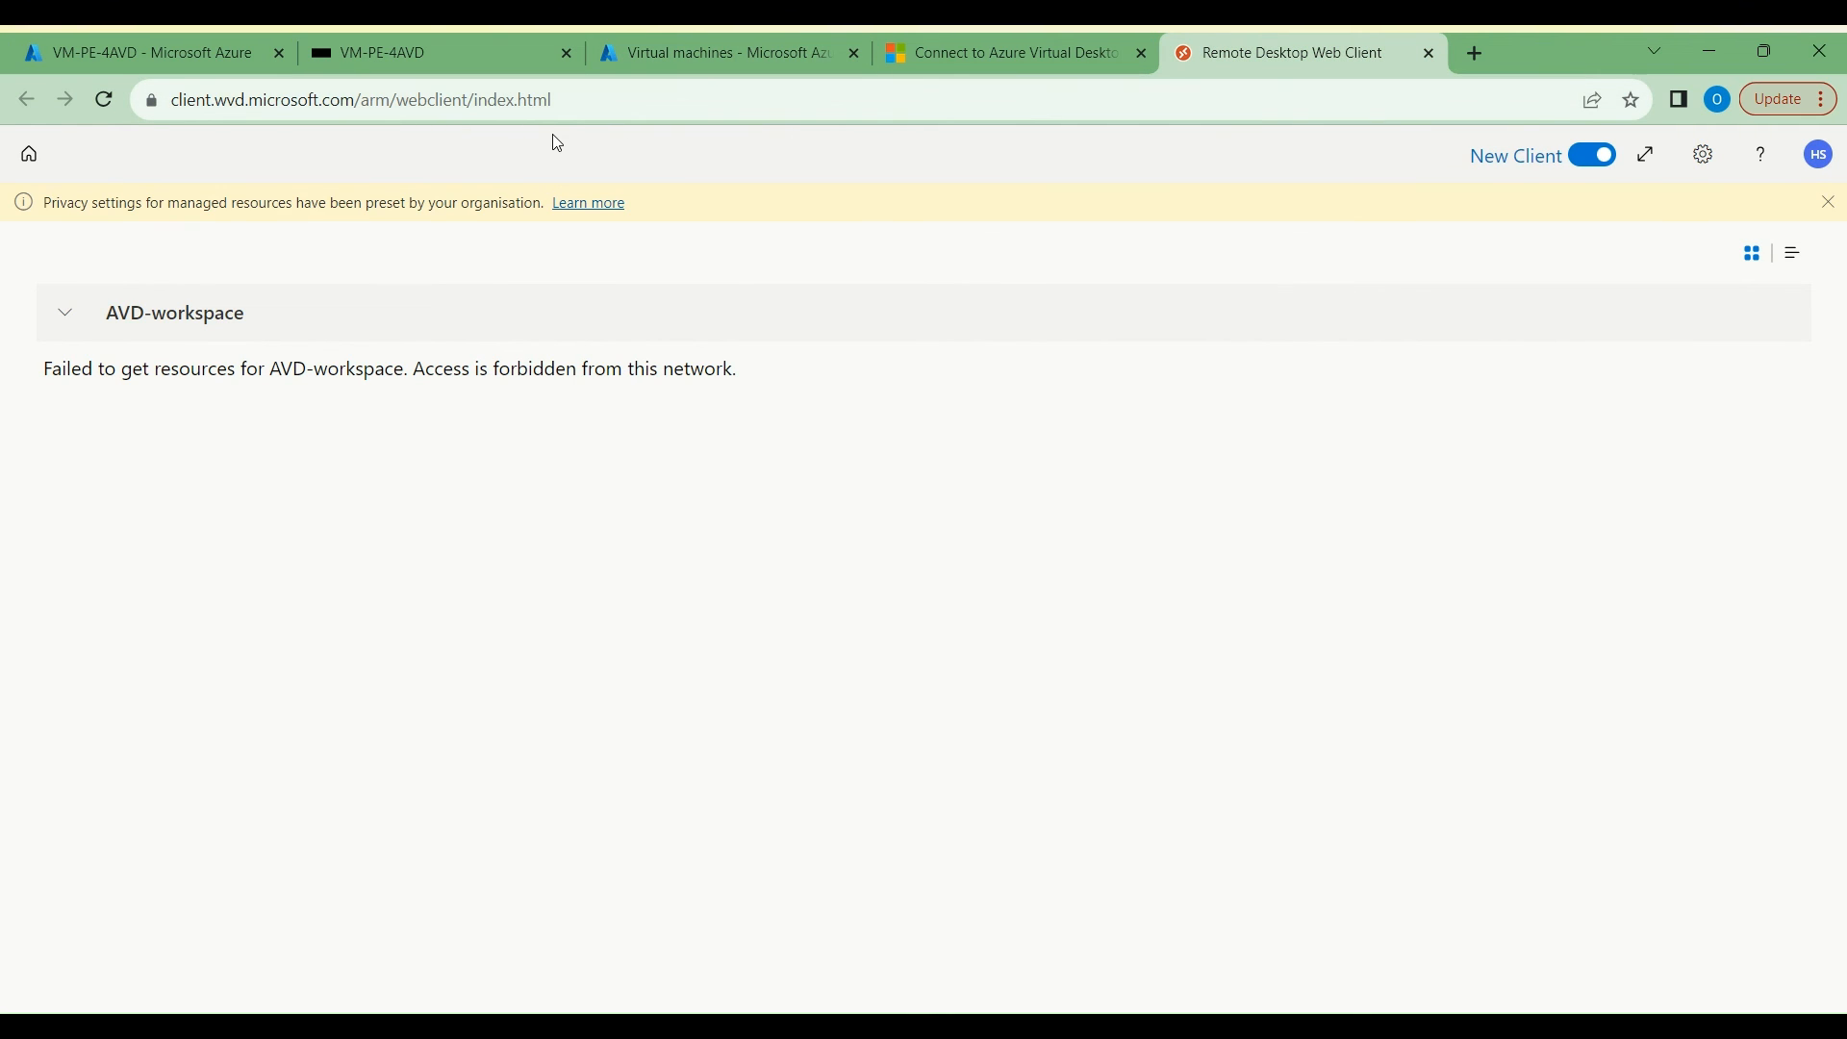
left_click(431, 39)
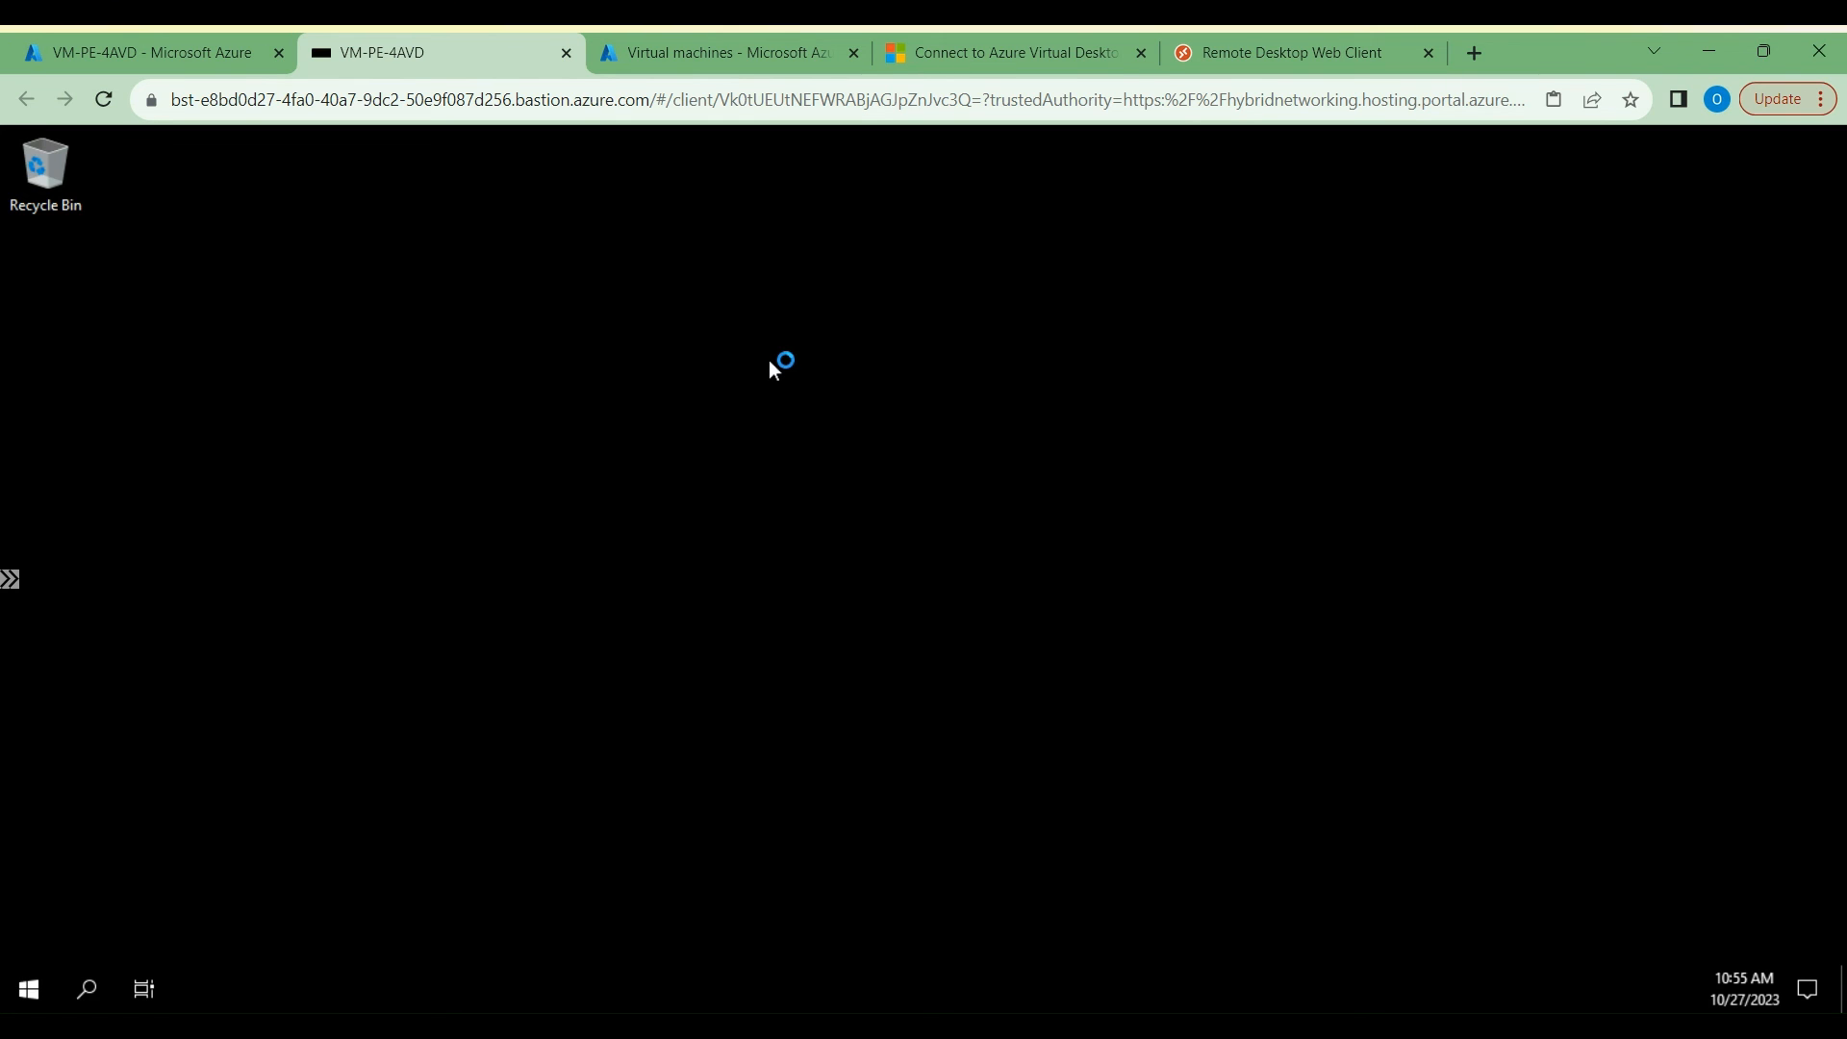
left_click(1299, 42)
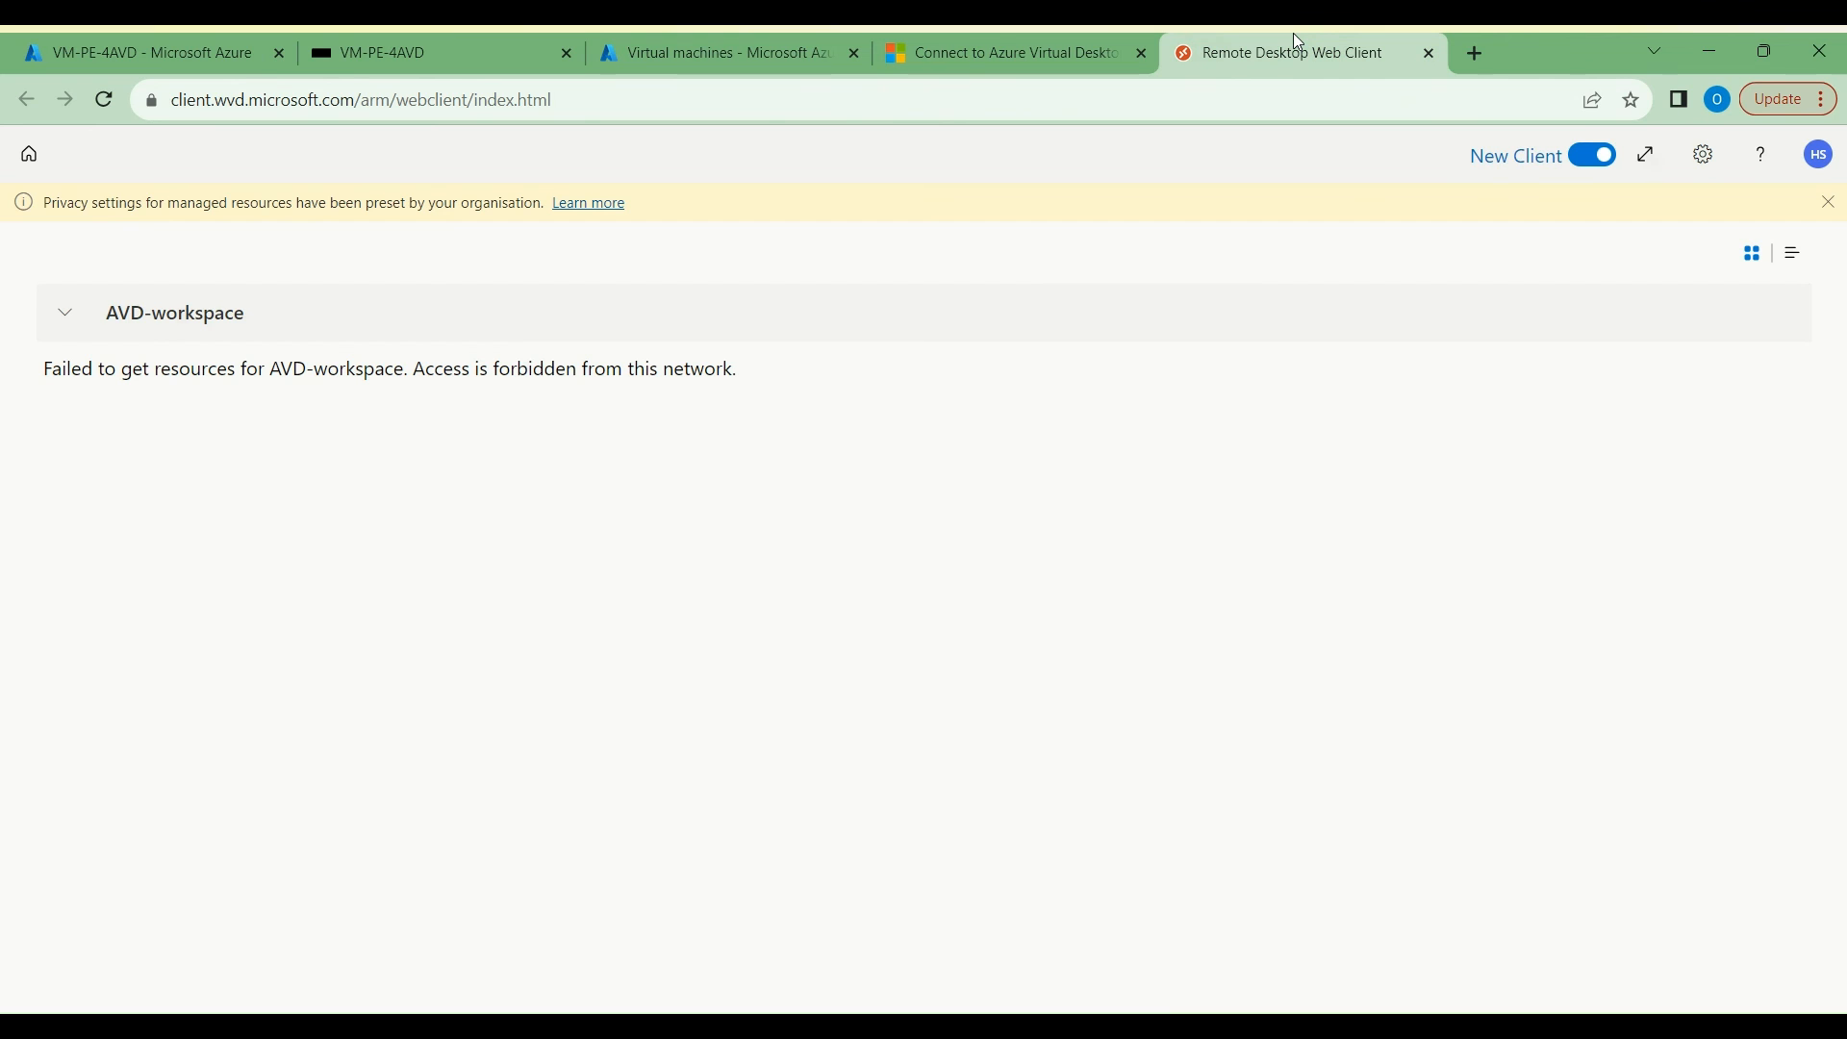
left_click(496, 104)
key("ctrl+c")
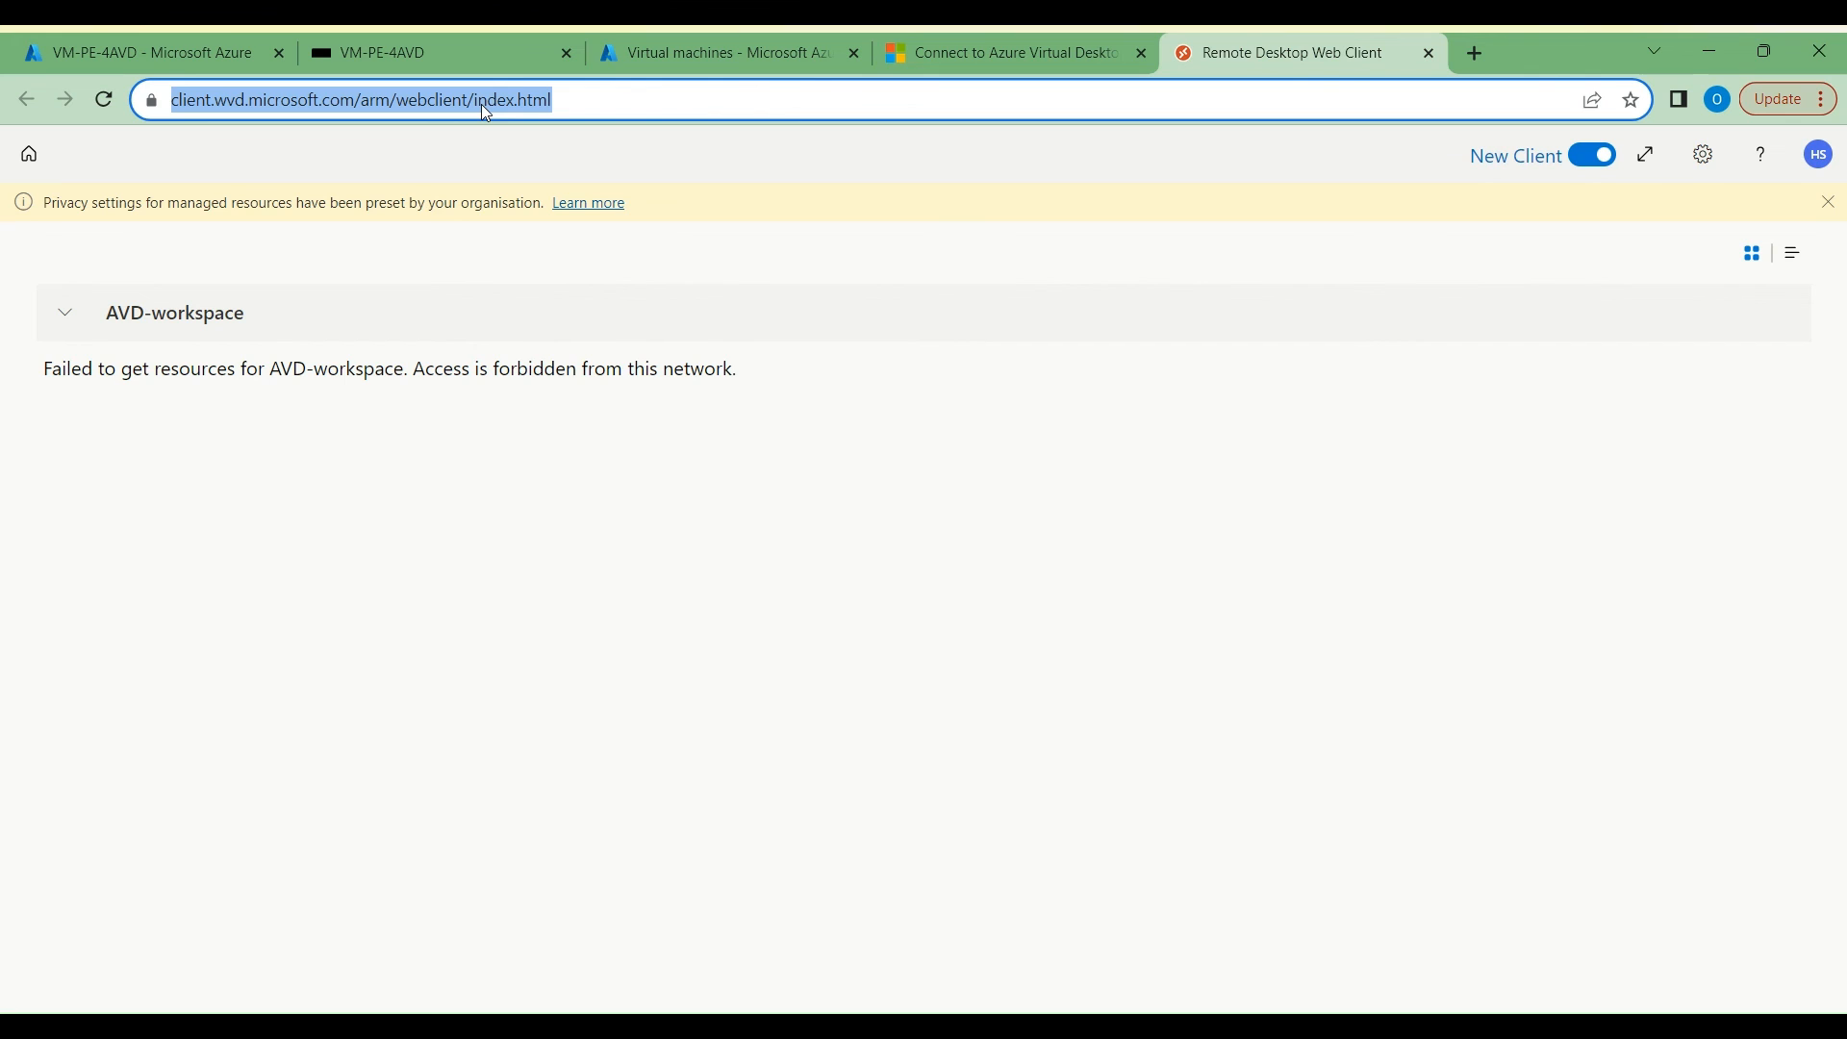
left_click(458, 36)
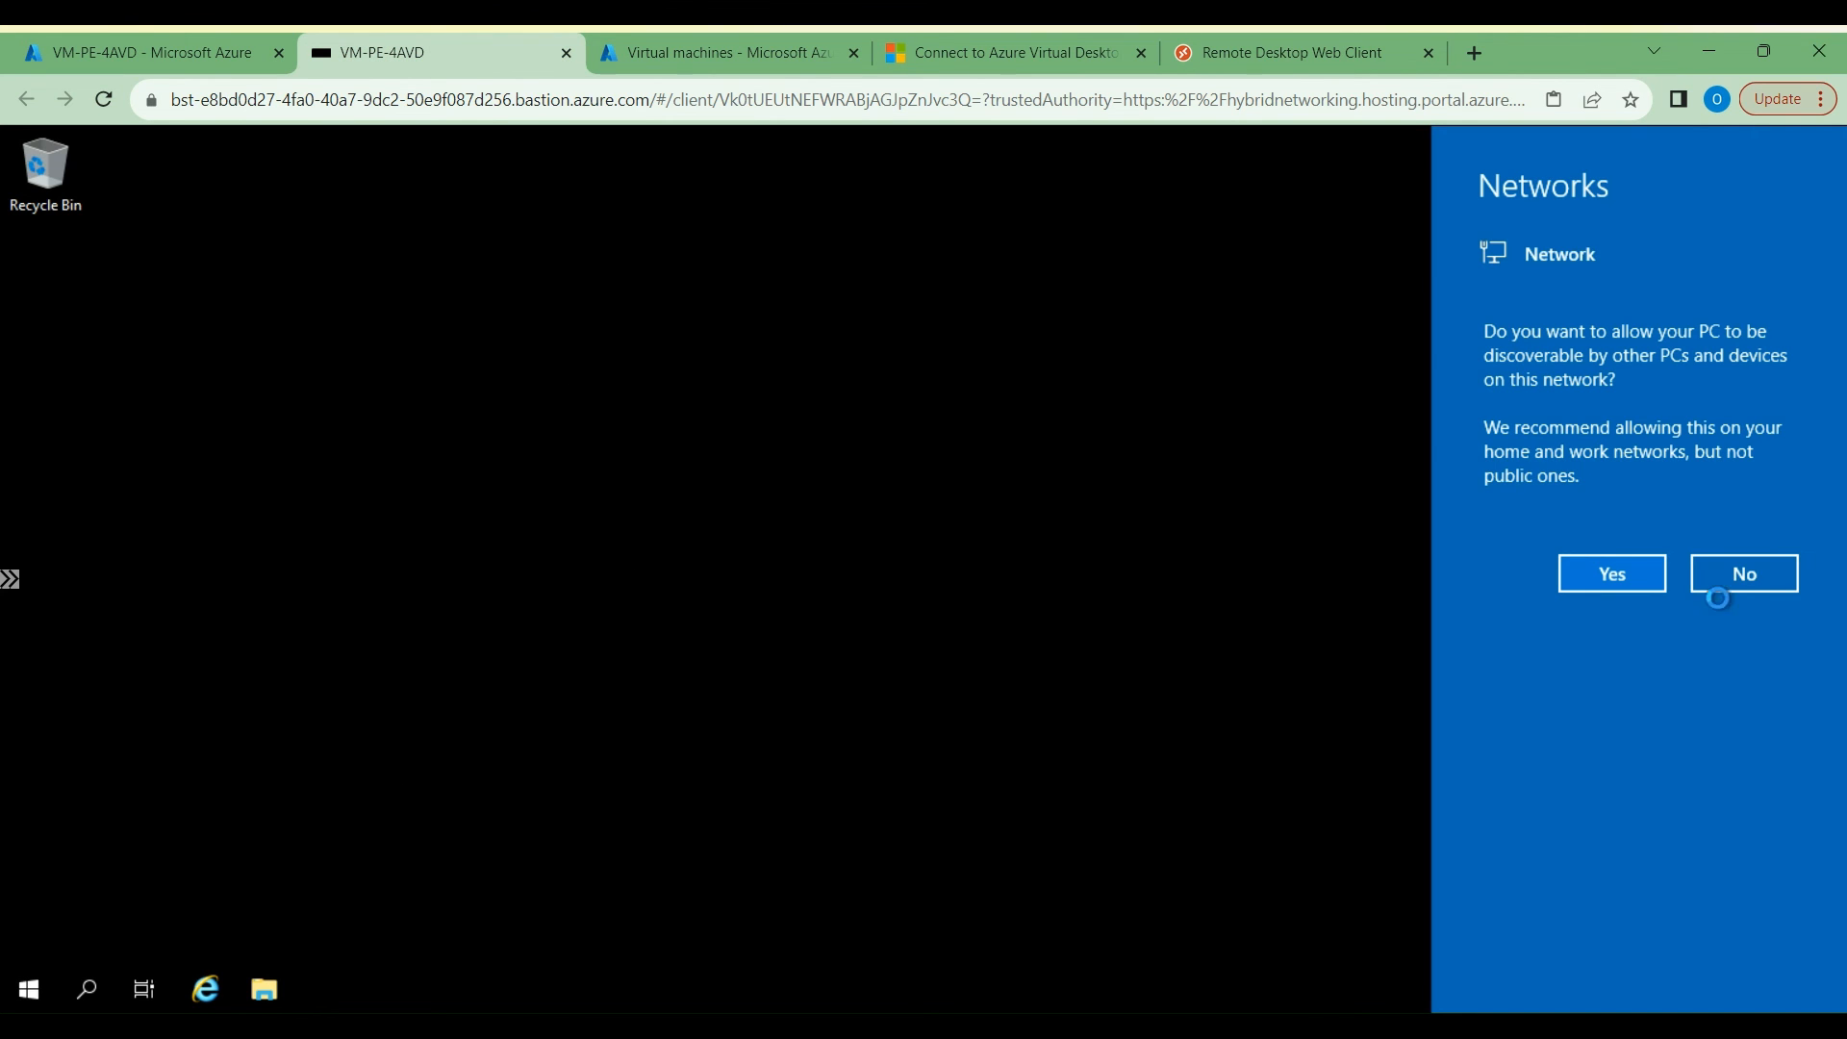
left_click(1630, 580)
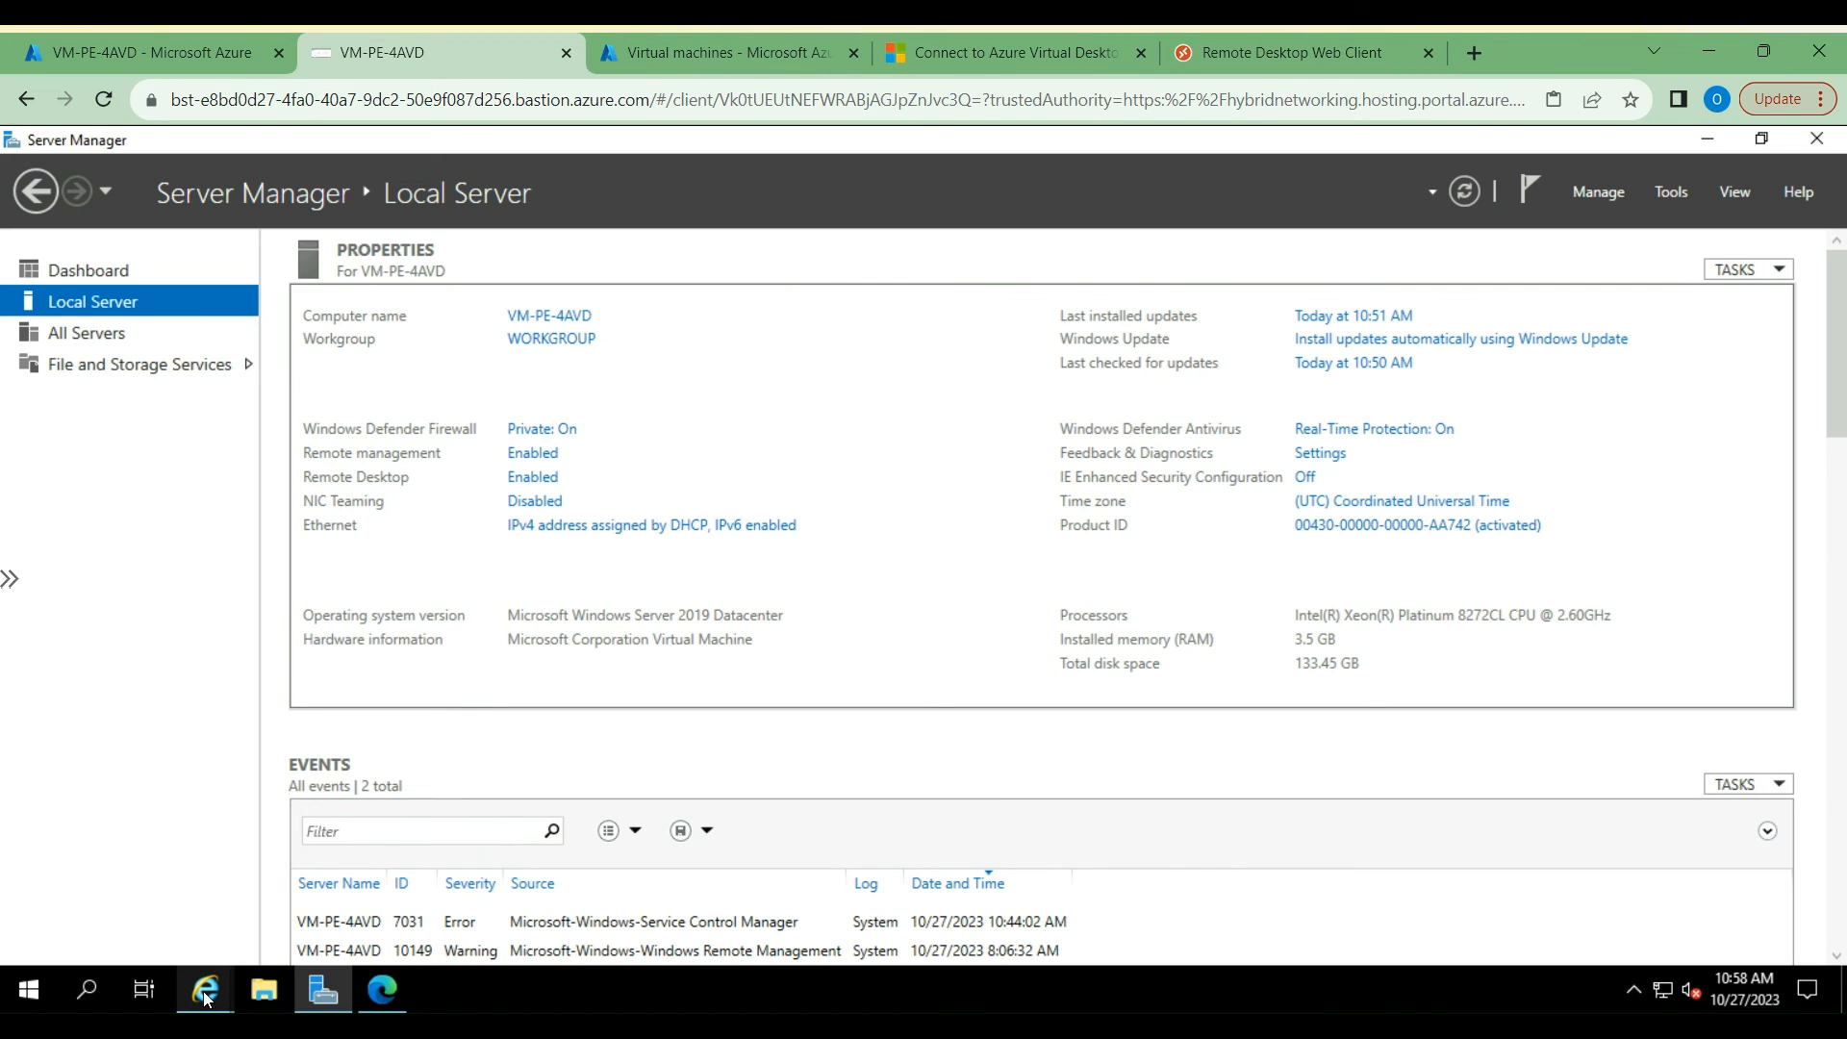
mouse_move(386, 997)
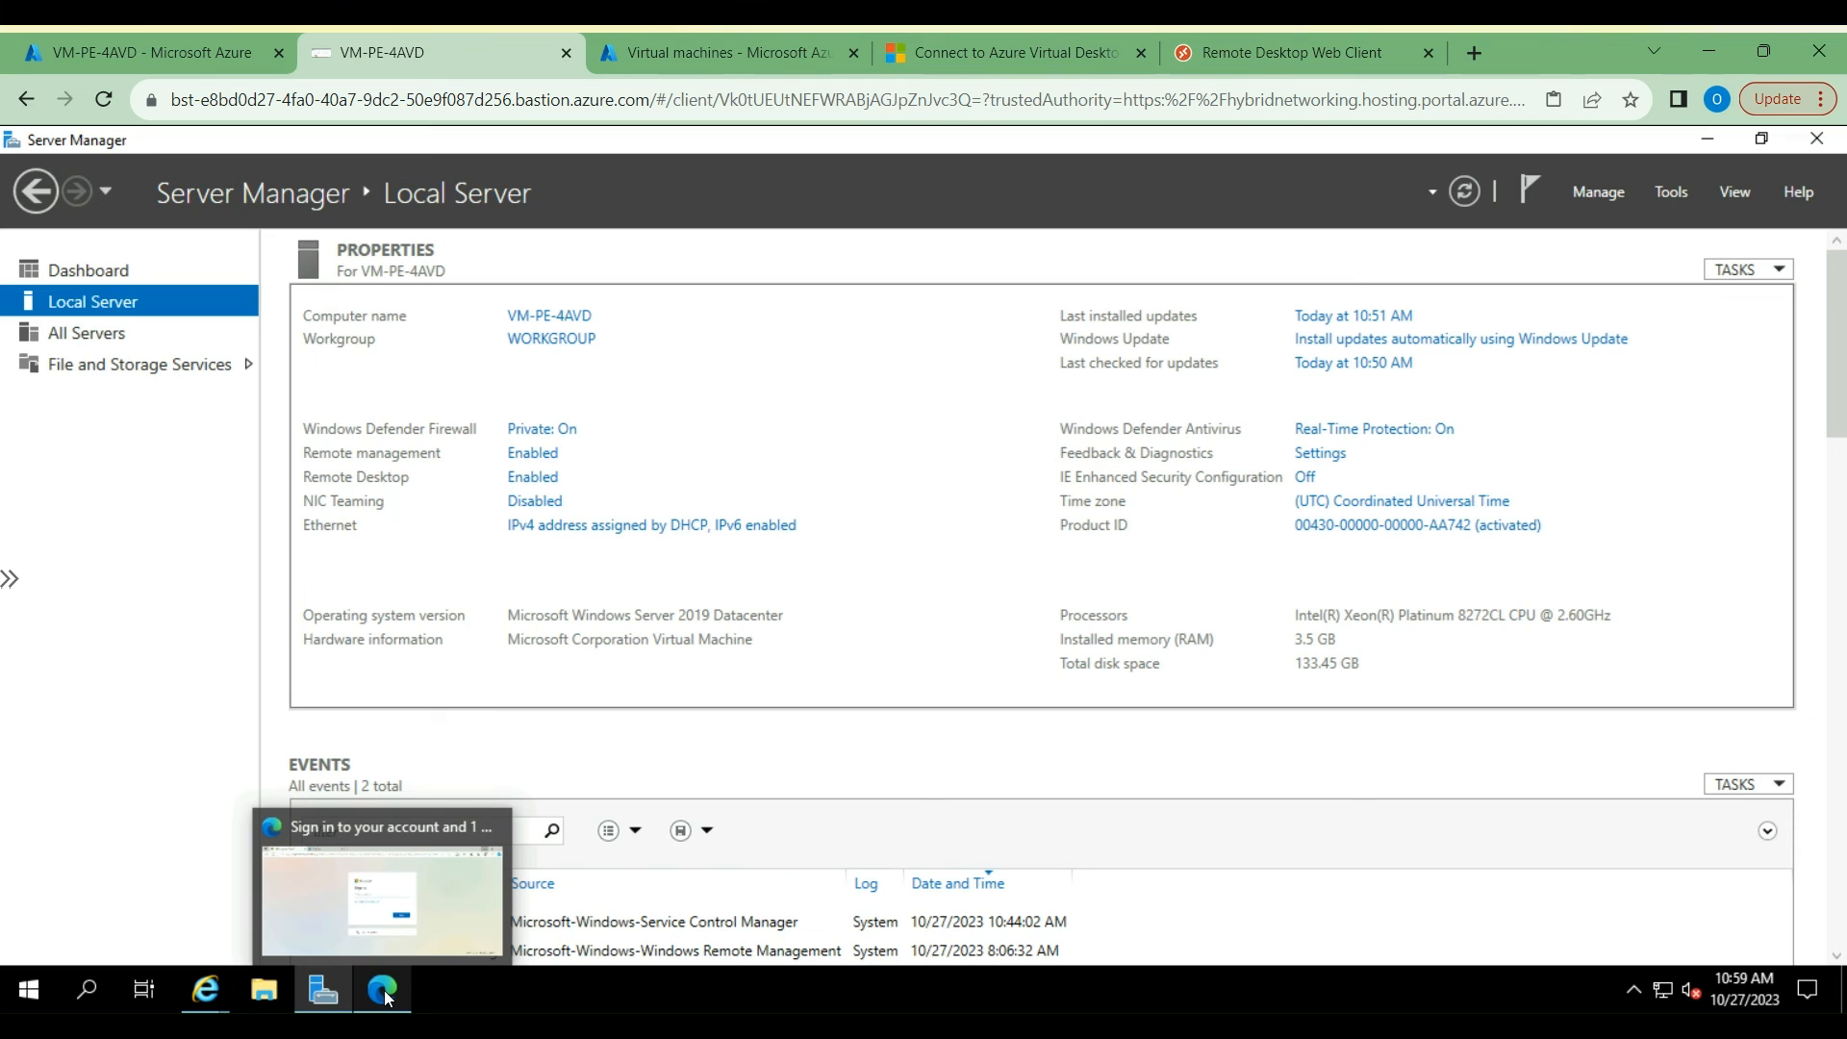
left_click(385, 998)
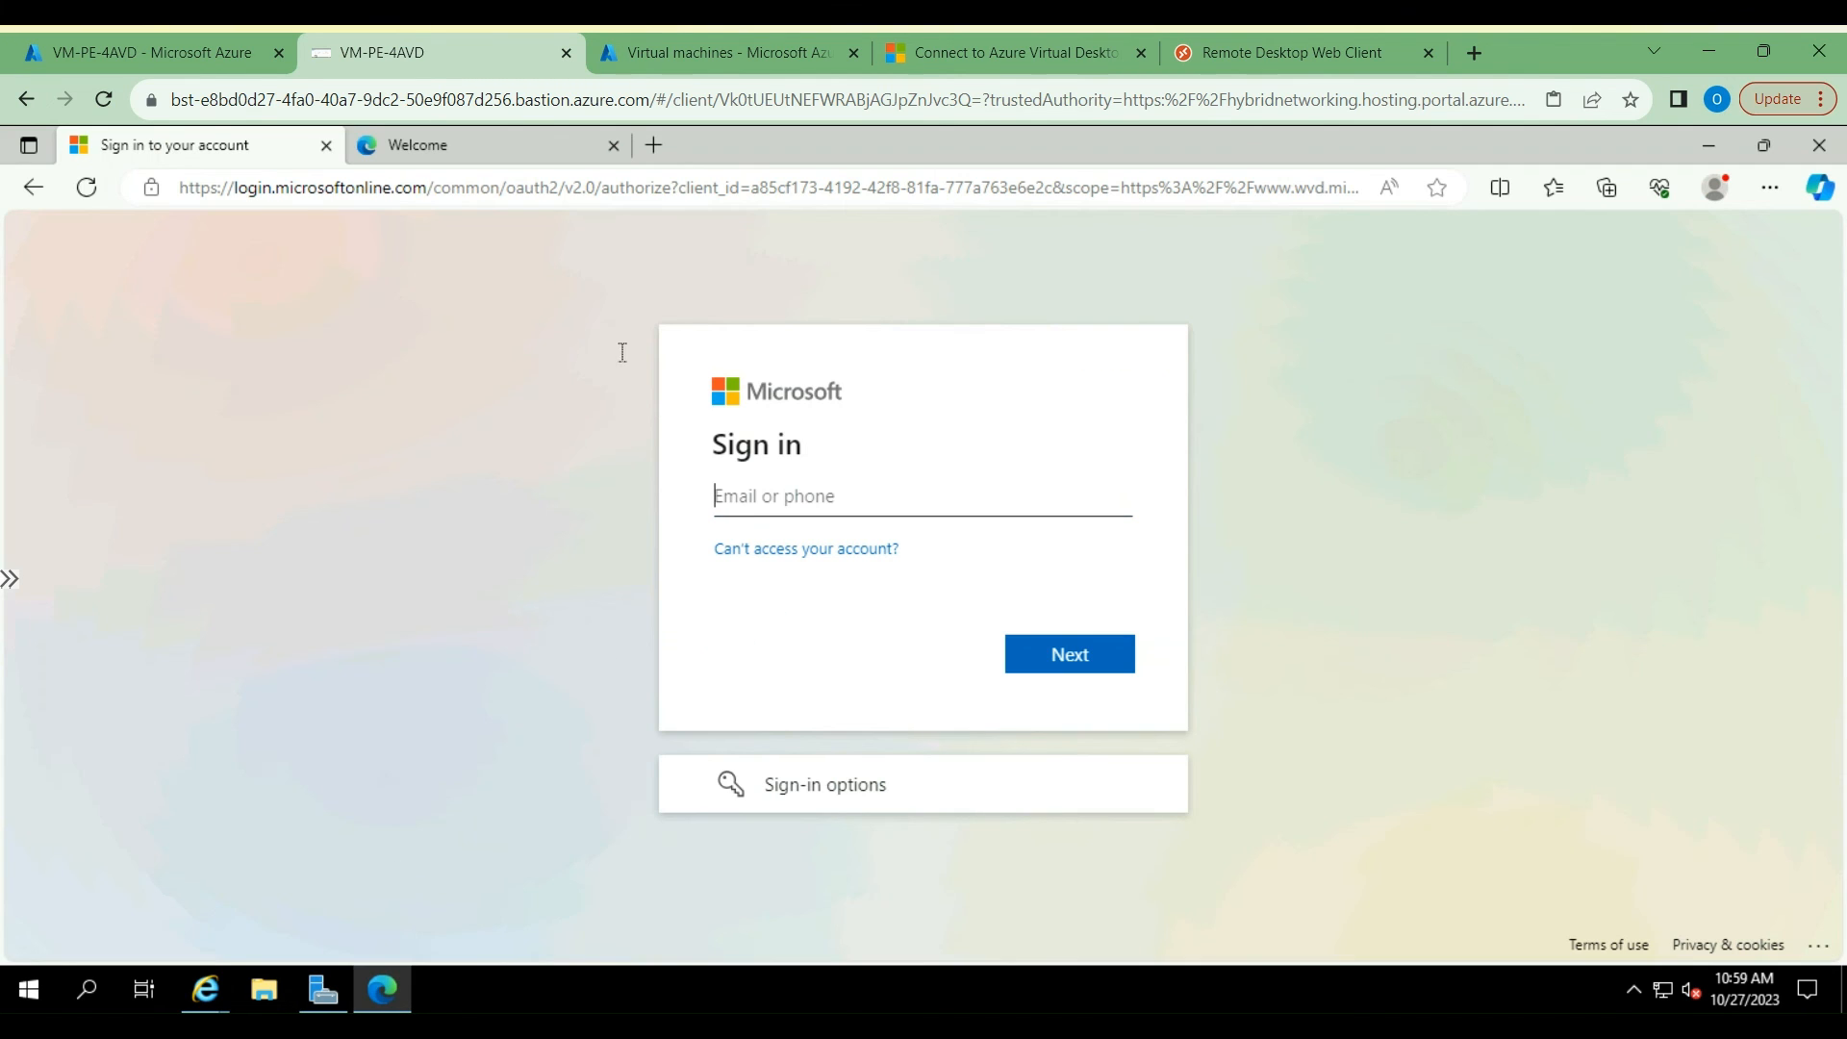
left_click(301, 182)
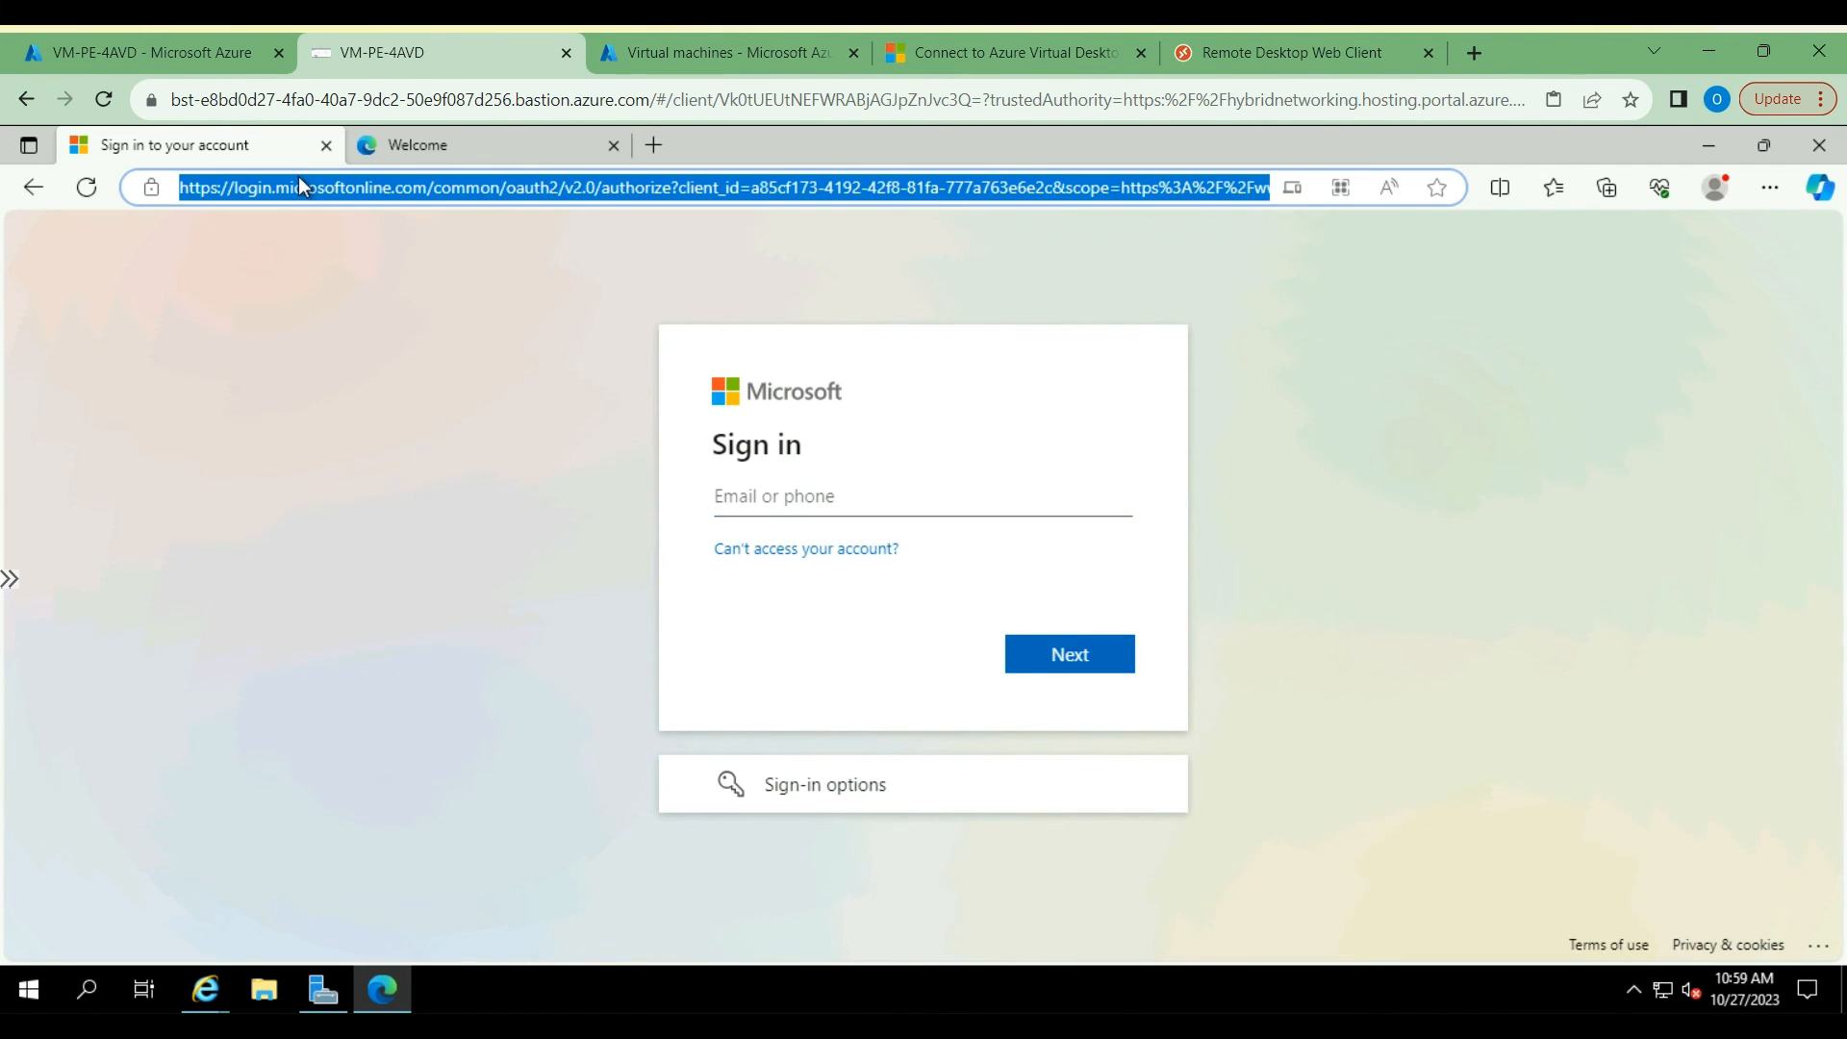
key("ctrl+v")
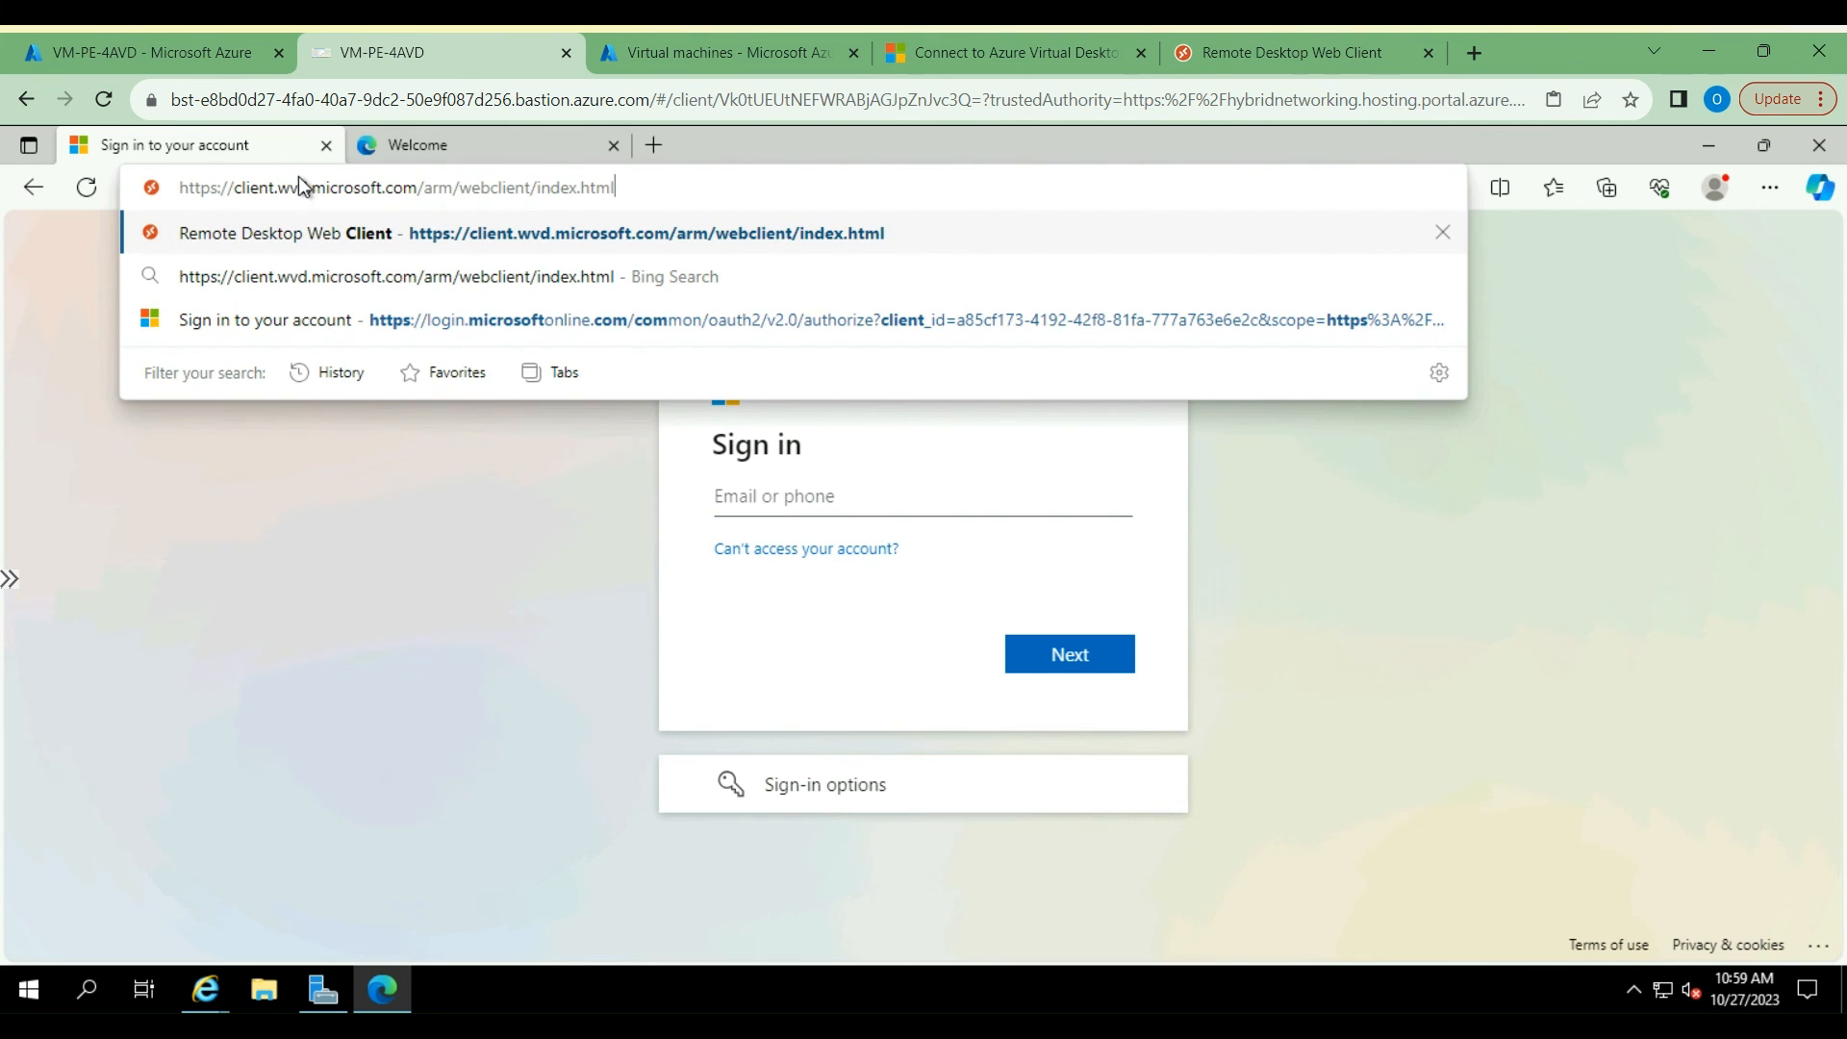
key("Return")
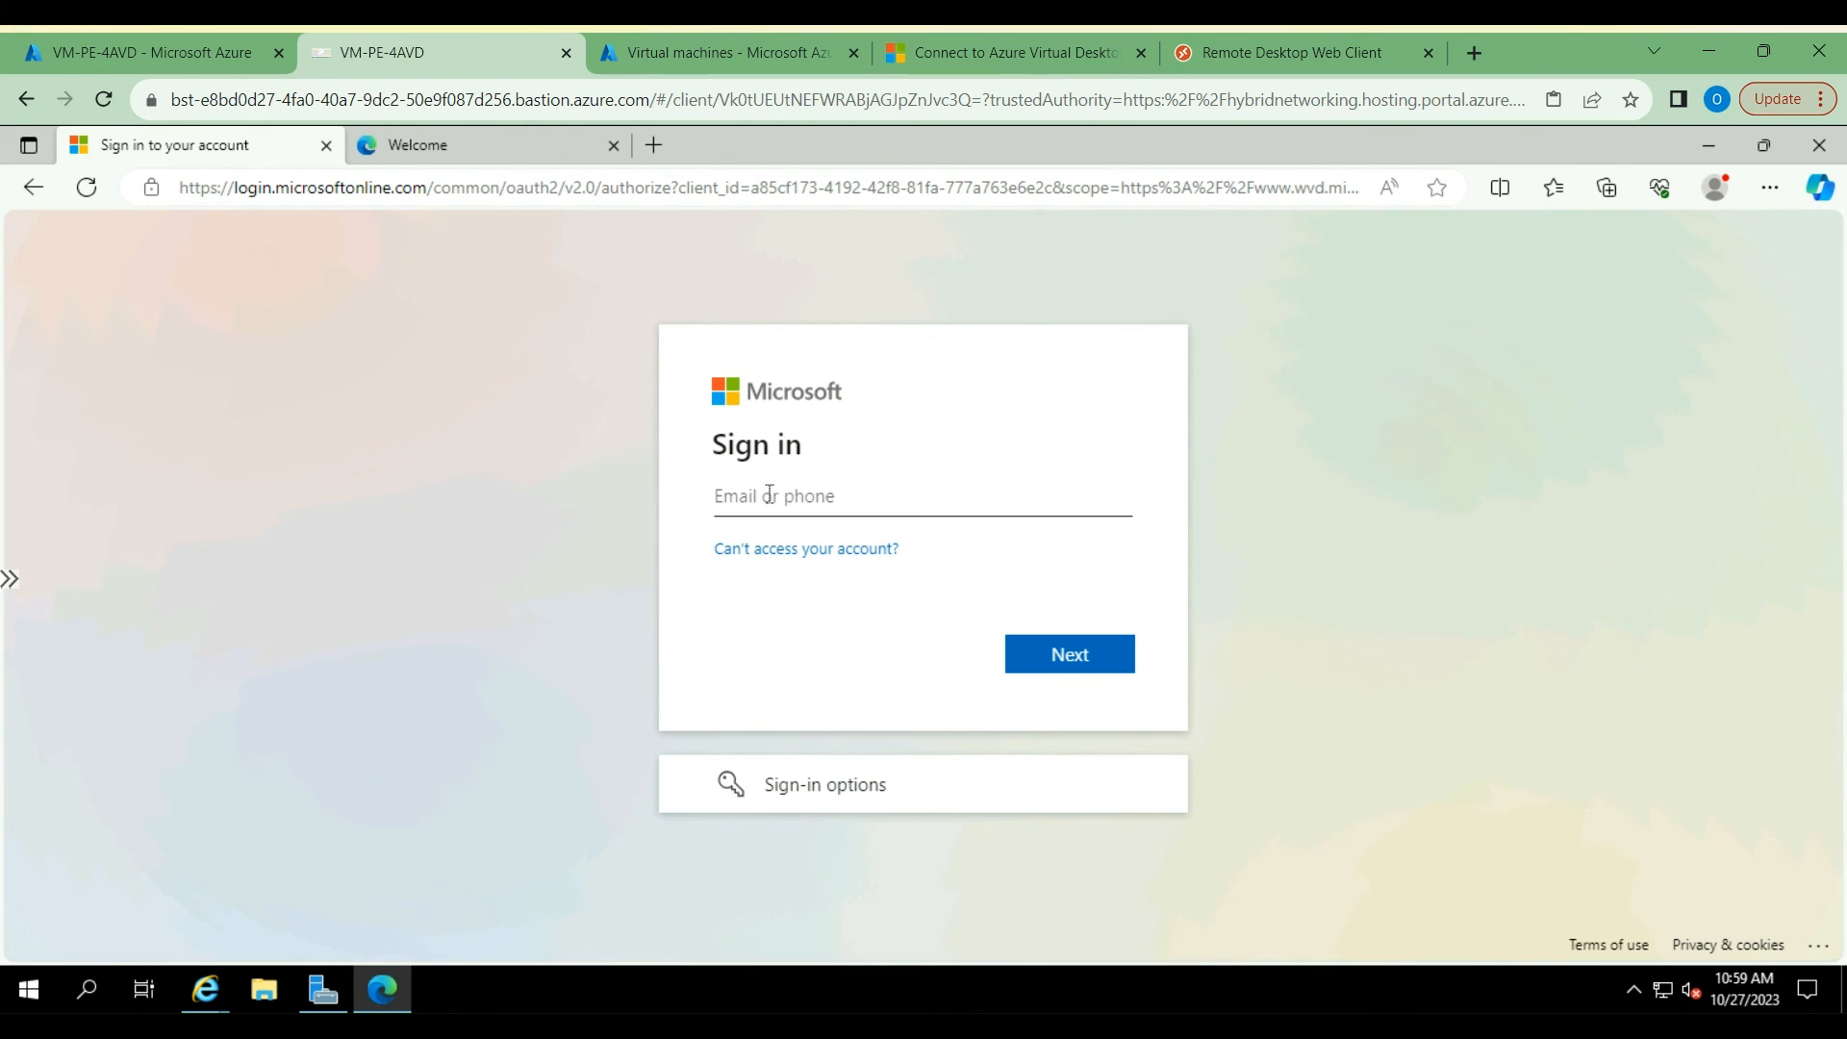
Step: Search the Azure portal for entra, and open the Harpy Cloud Solutions user's overview in Microsoft Entra ID
left_click(84, 36)
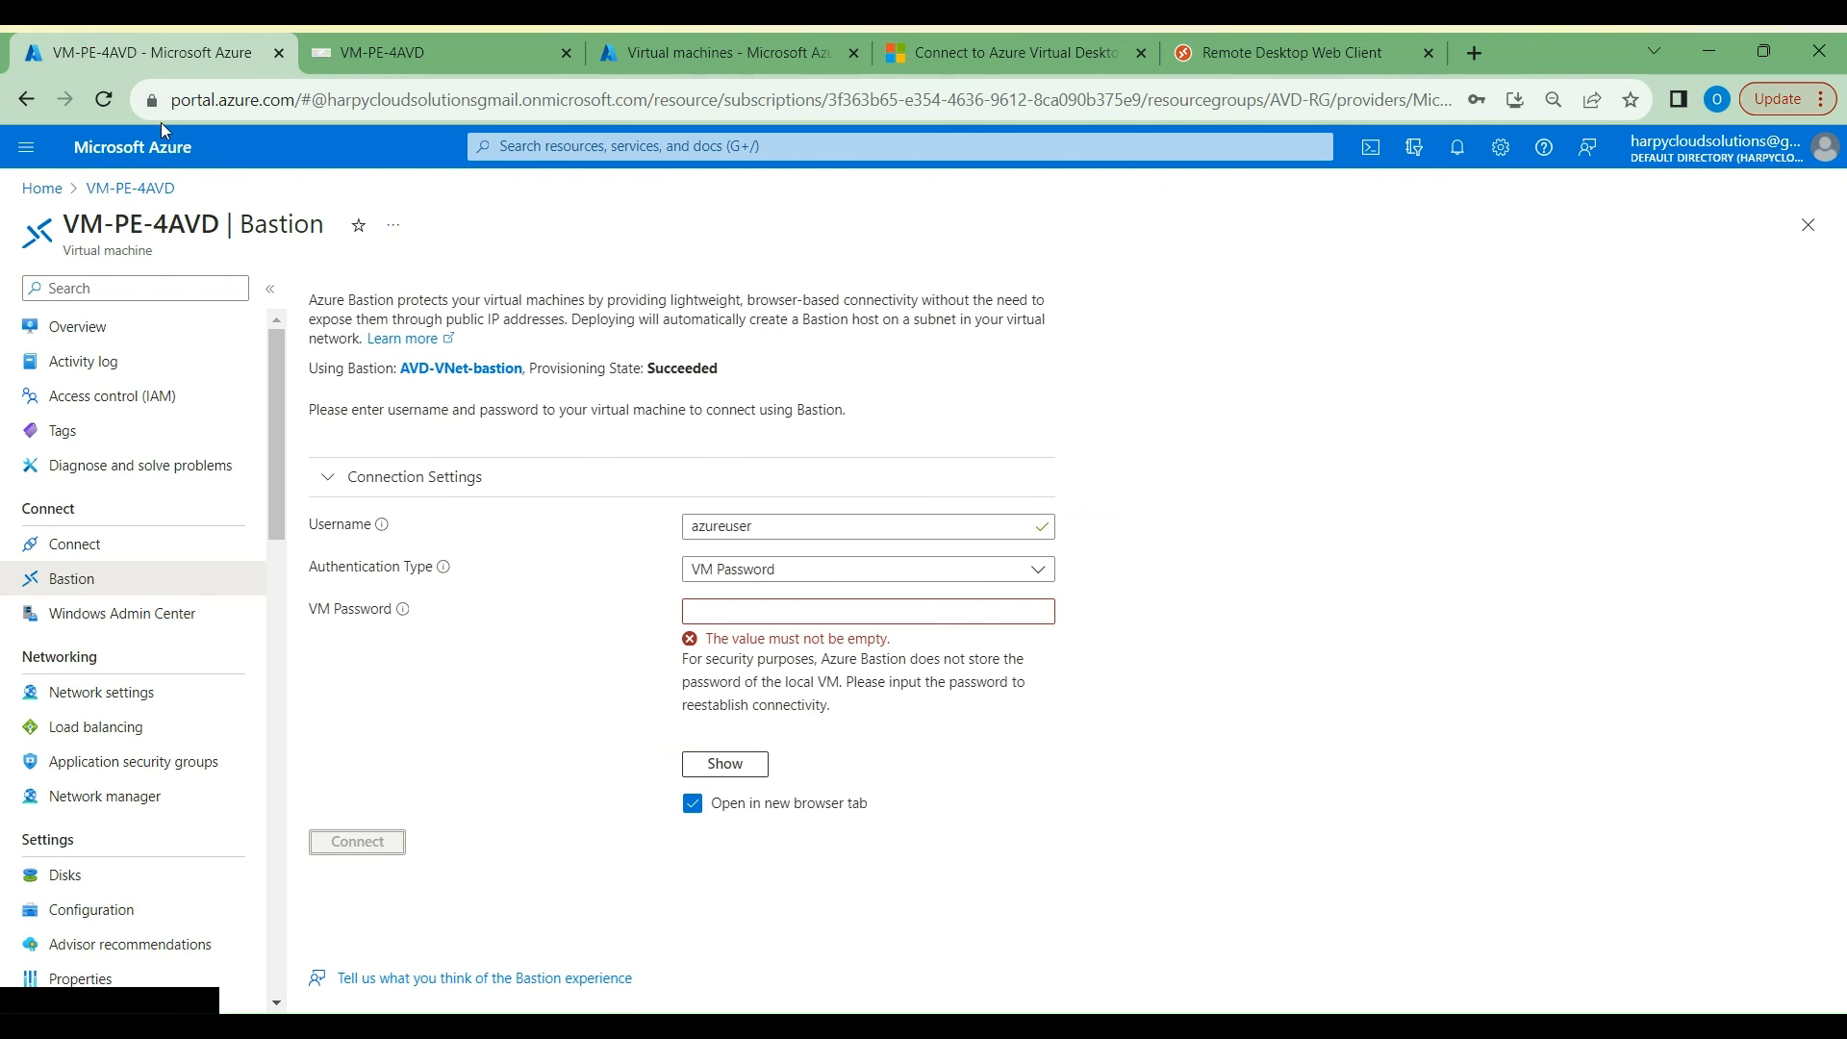
left_click(48, 187)
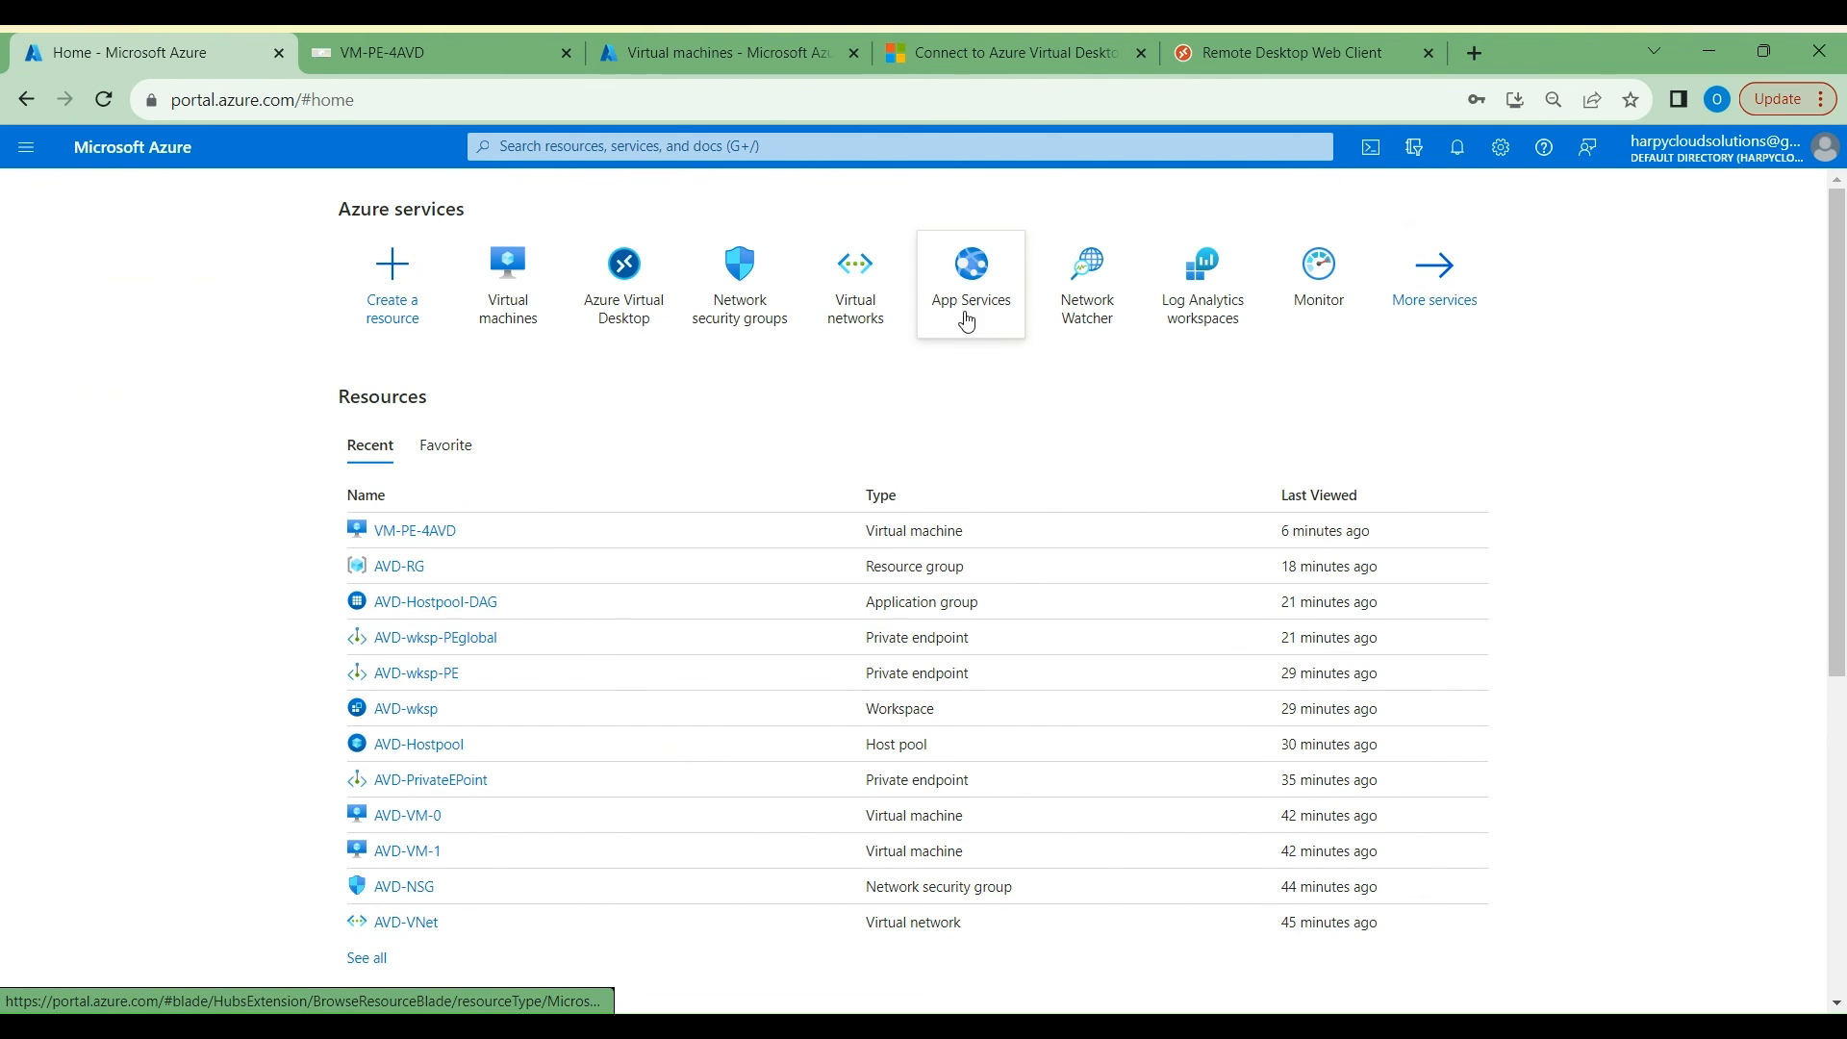
left_click(571, 147)
type("entra")
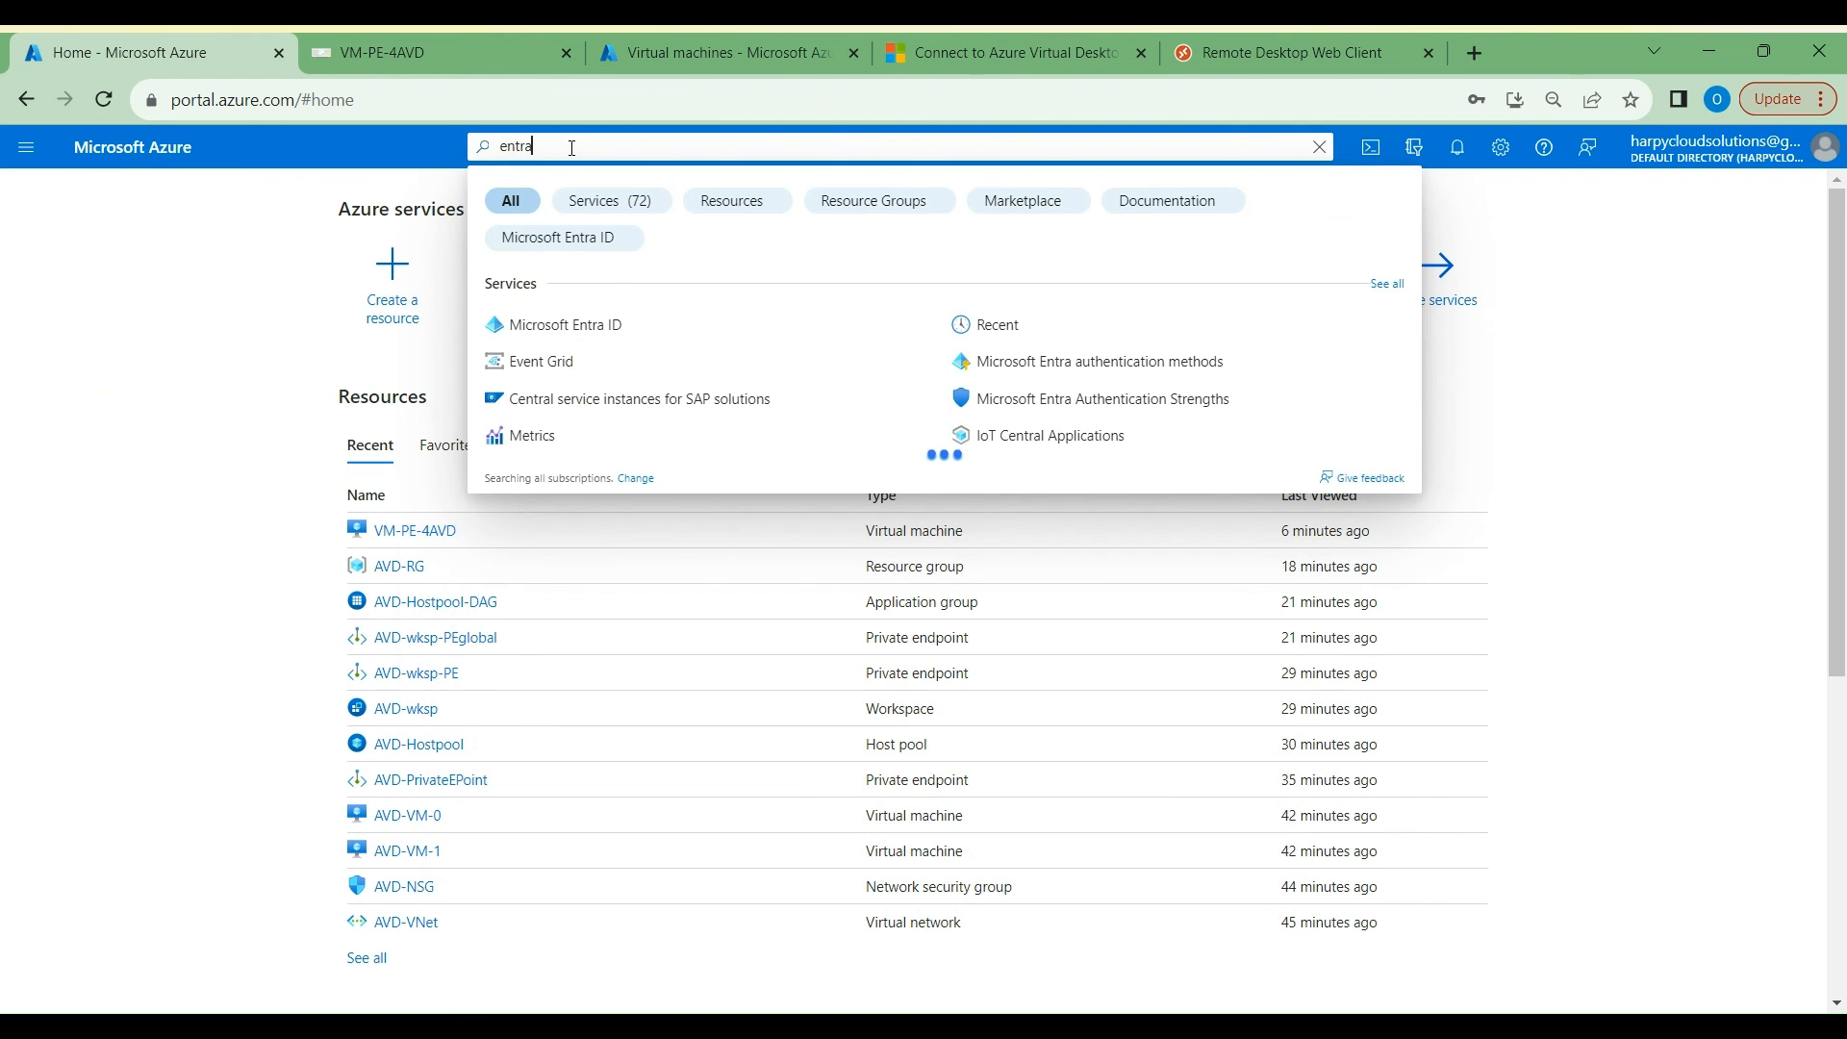
left_click(611, 324)
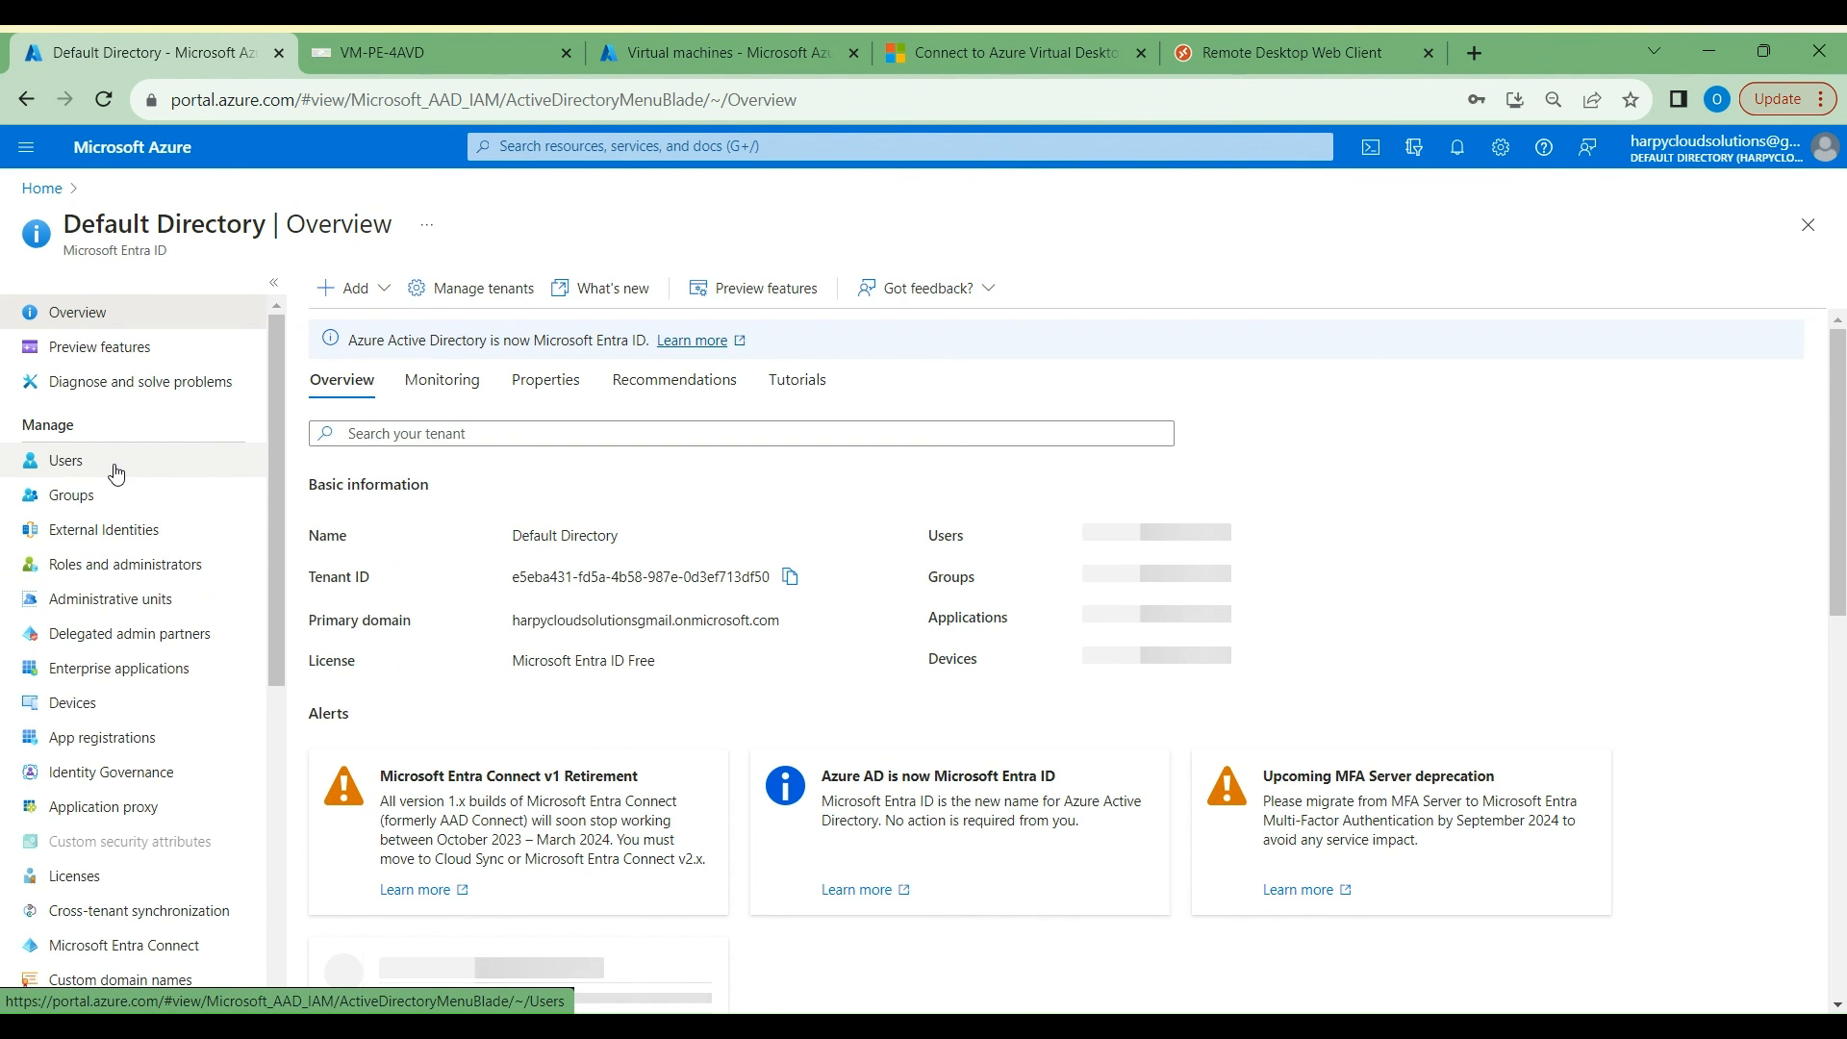
left_click(116, 471)
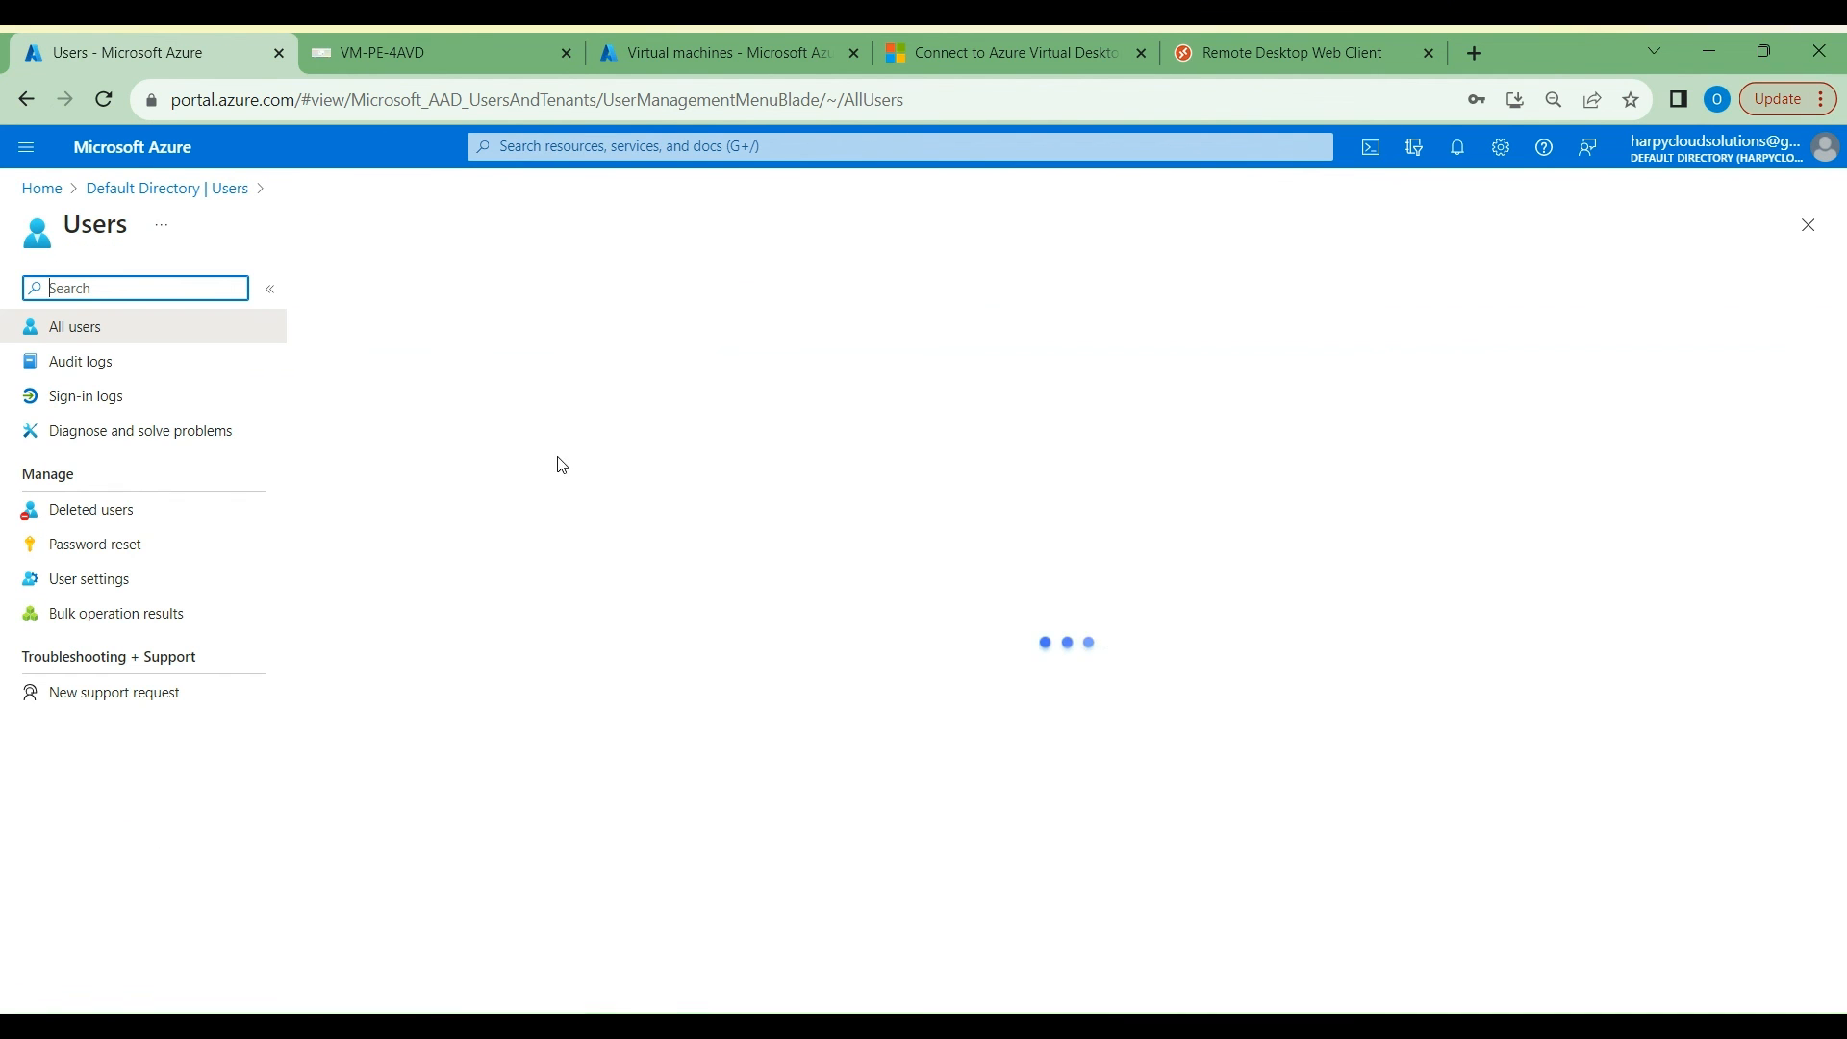
left_click(463, 512)
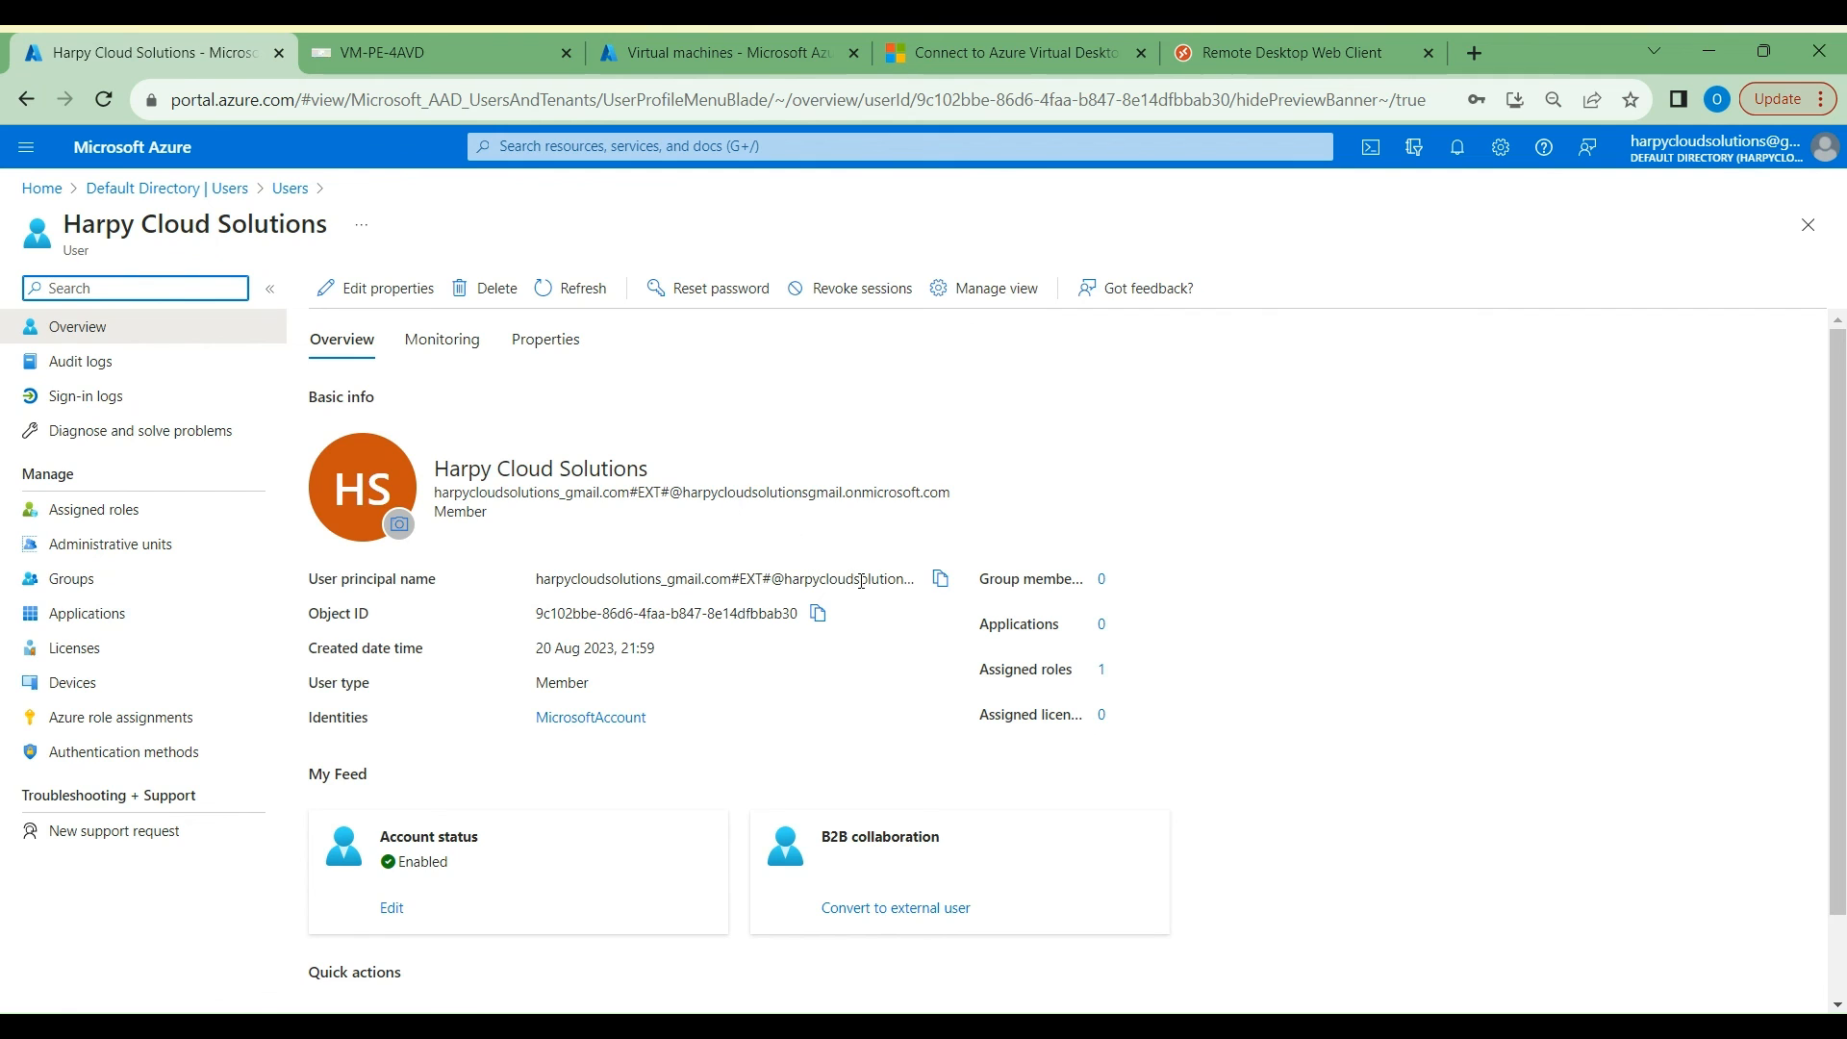
Step: Copy the user principal name from the user's overview and submit it as the Microsoft sign-in name in the VM-PE-4AVD session
left_click(940, 578)
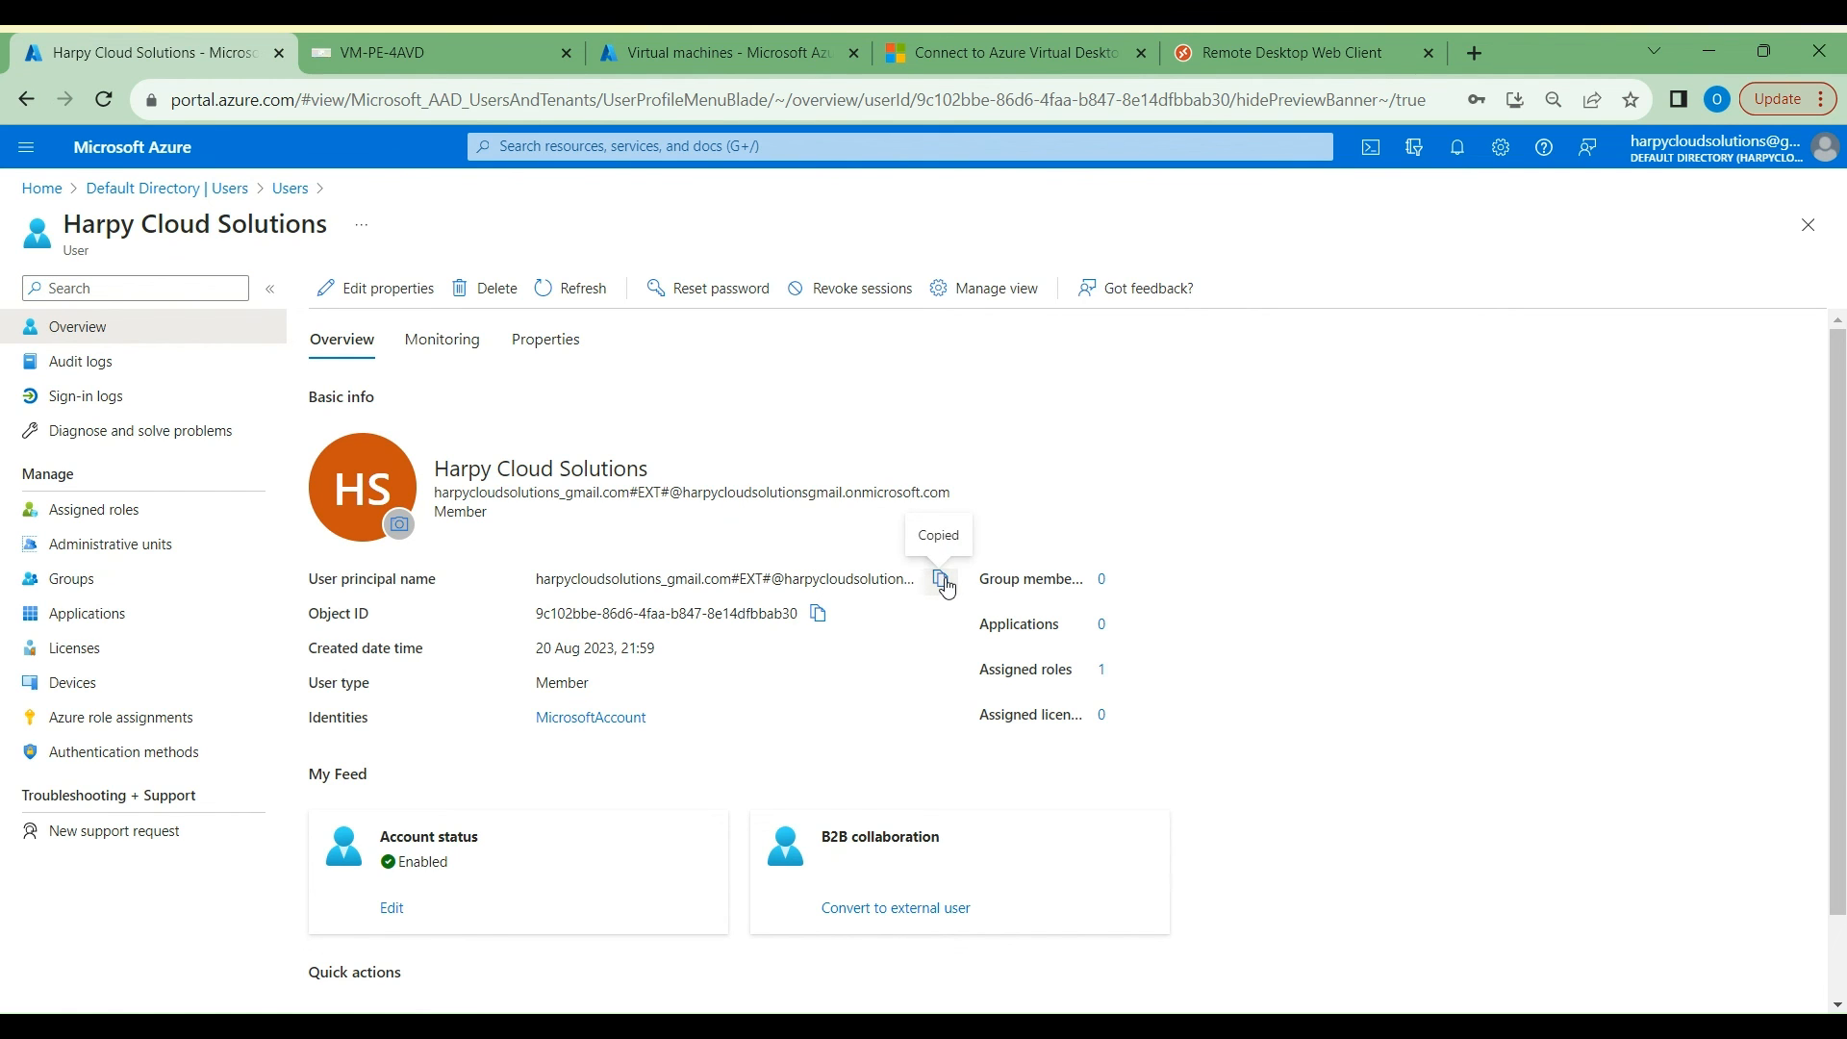
left_click(408, 34)
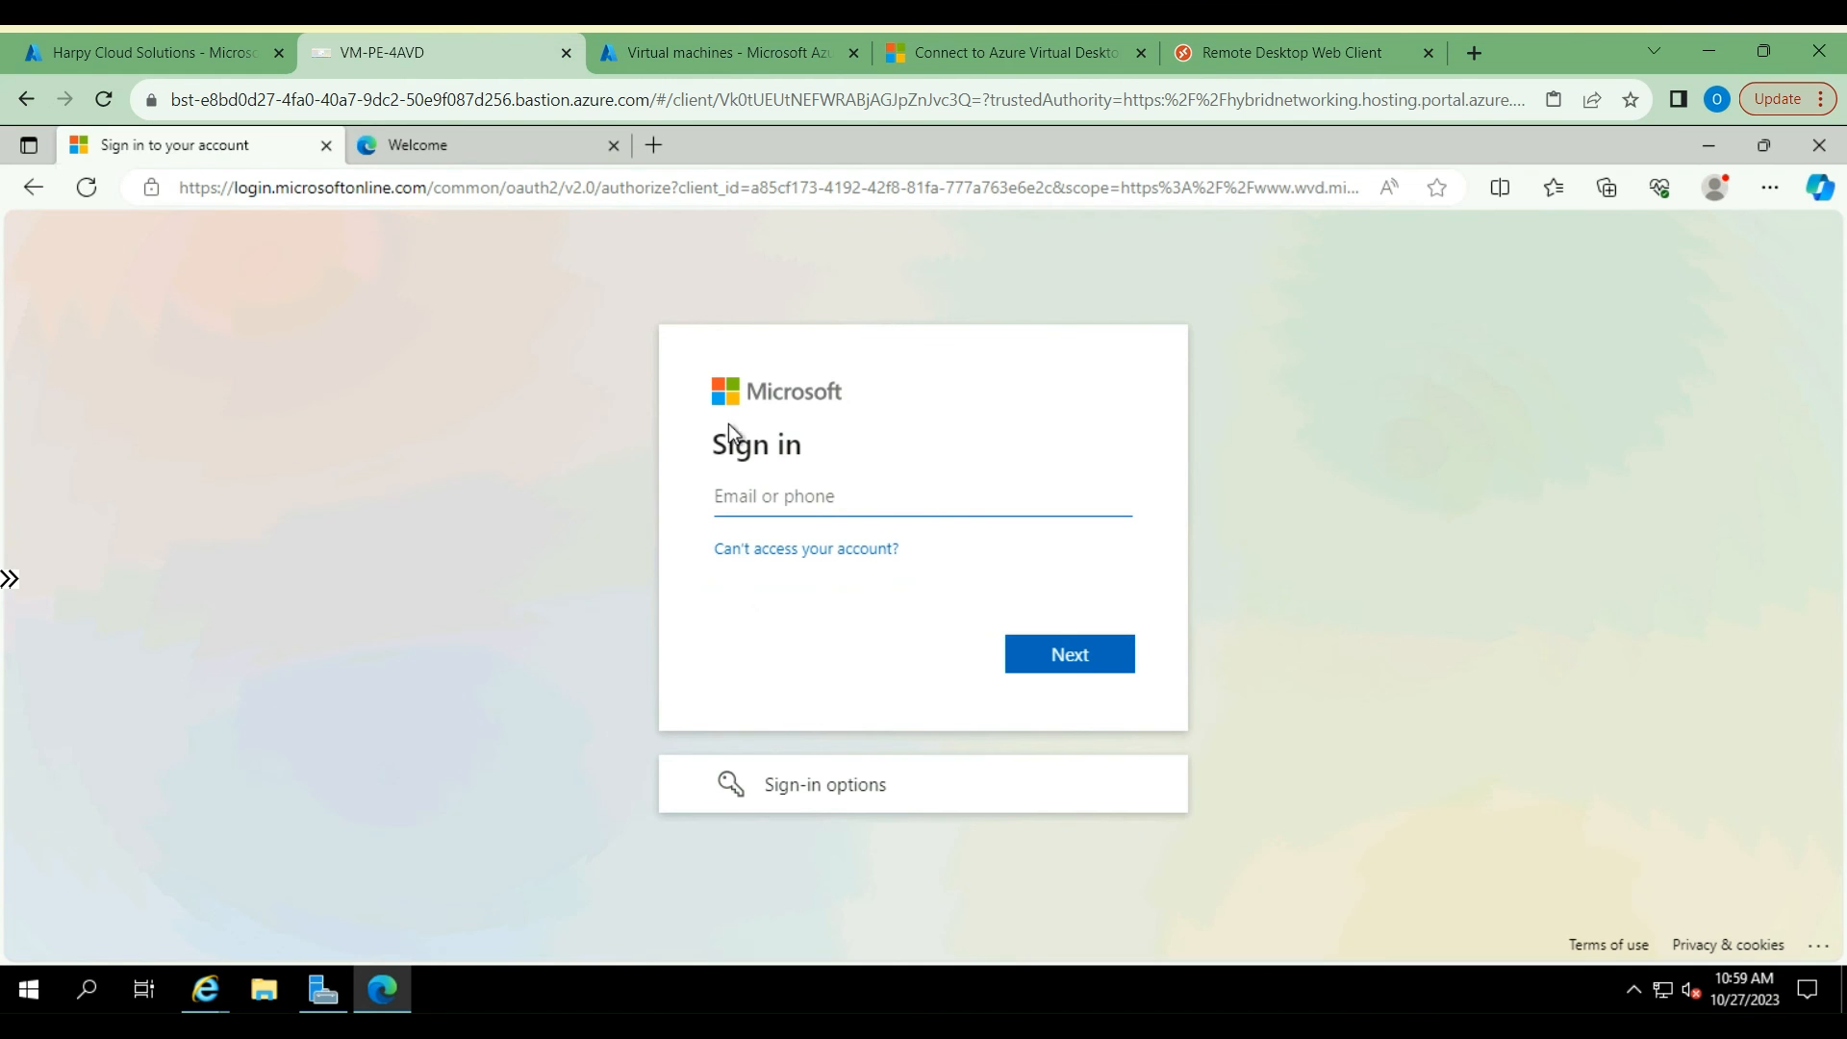
left_click(766, 499)
key("ctrl+v")
left_click(1073, 656)
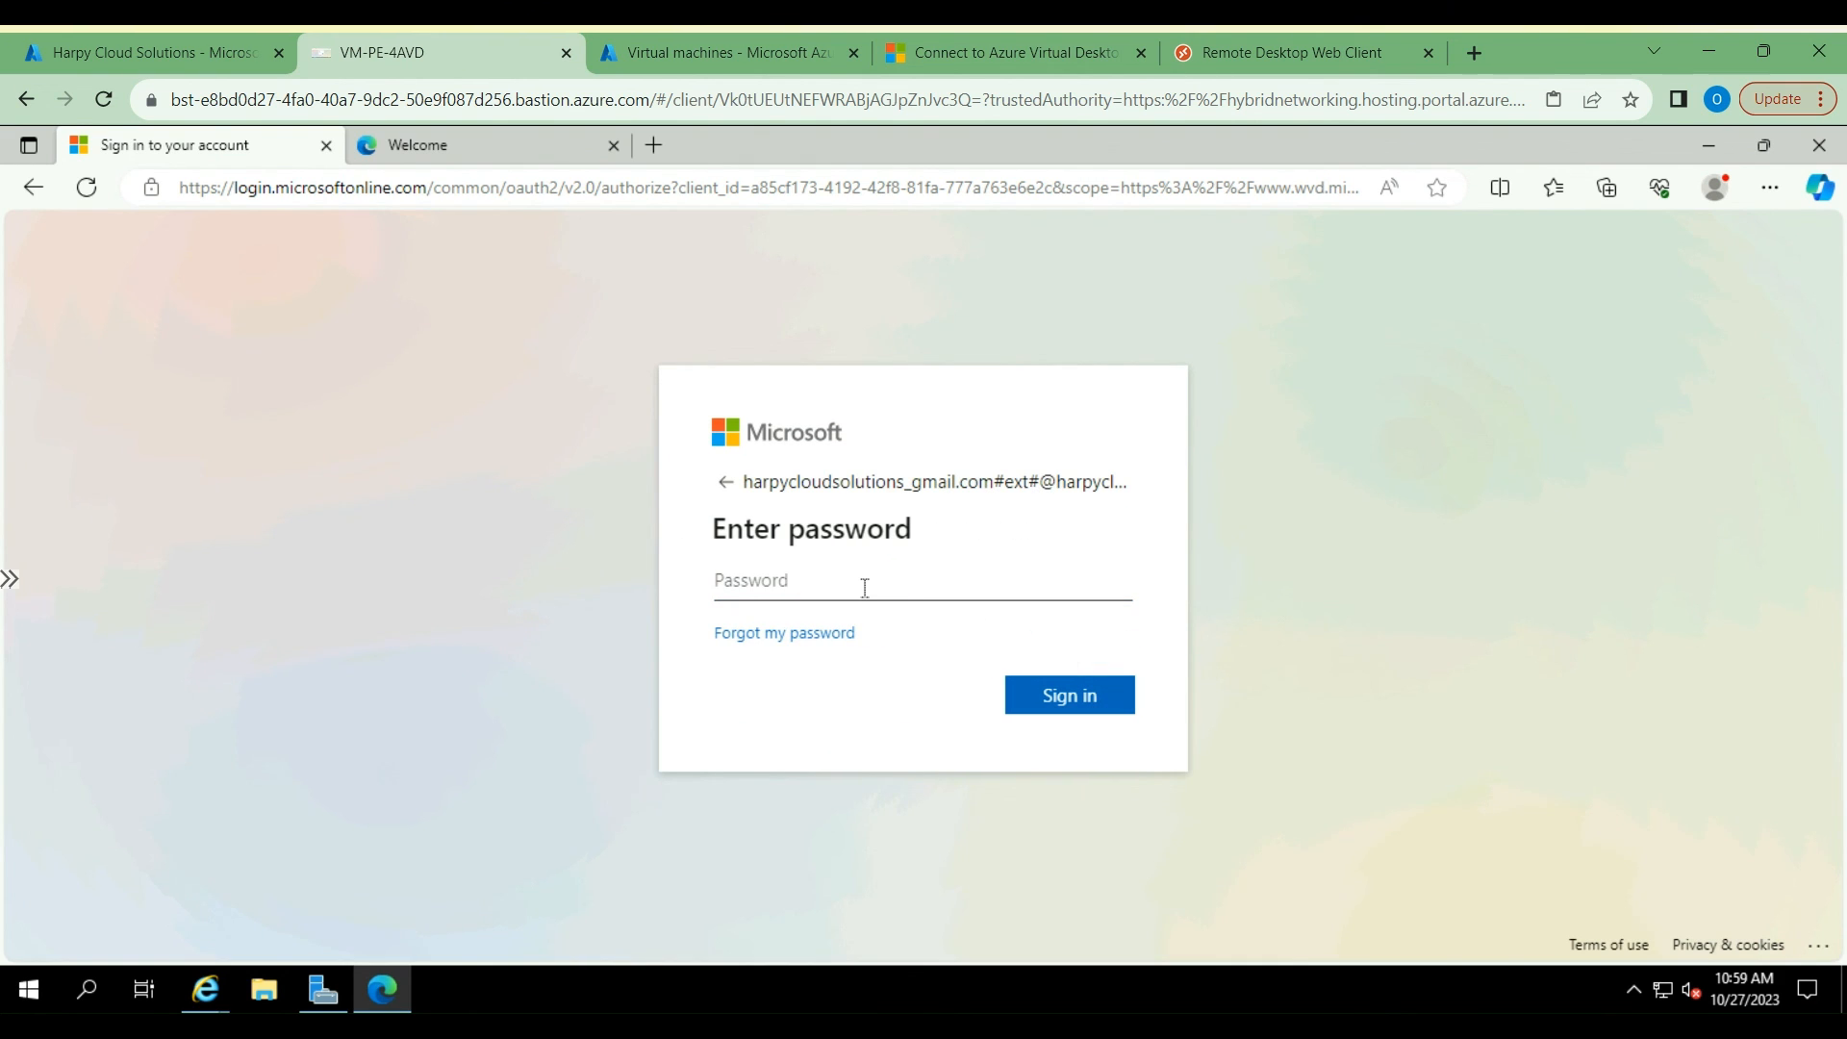
Step: Sign in with the account password, decline saving it in Edge, and choose to stay signed in
type("•")
key("BackSpace")
type("•")
left_click(1038, 683)
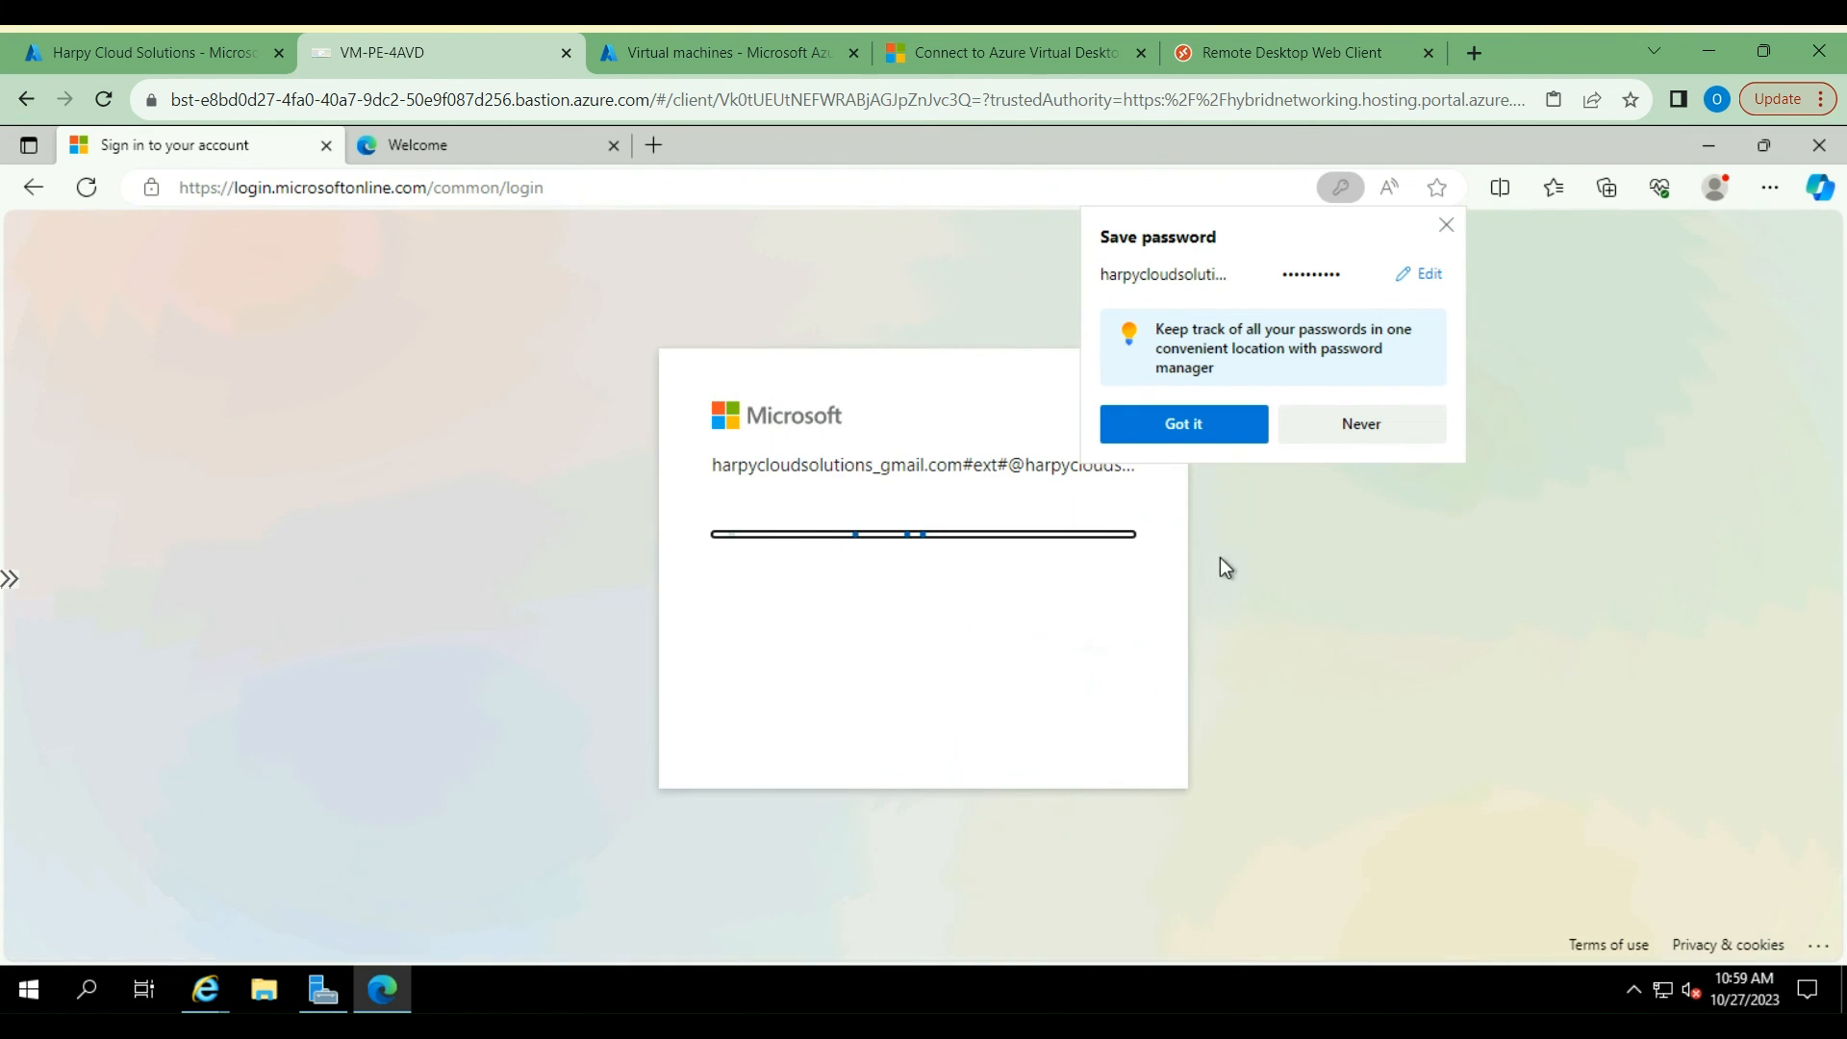
left_click(1381, 431)
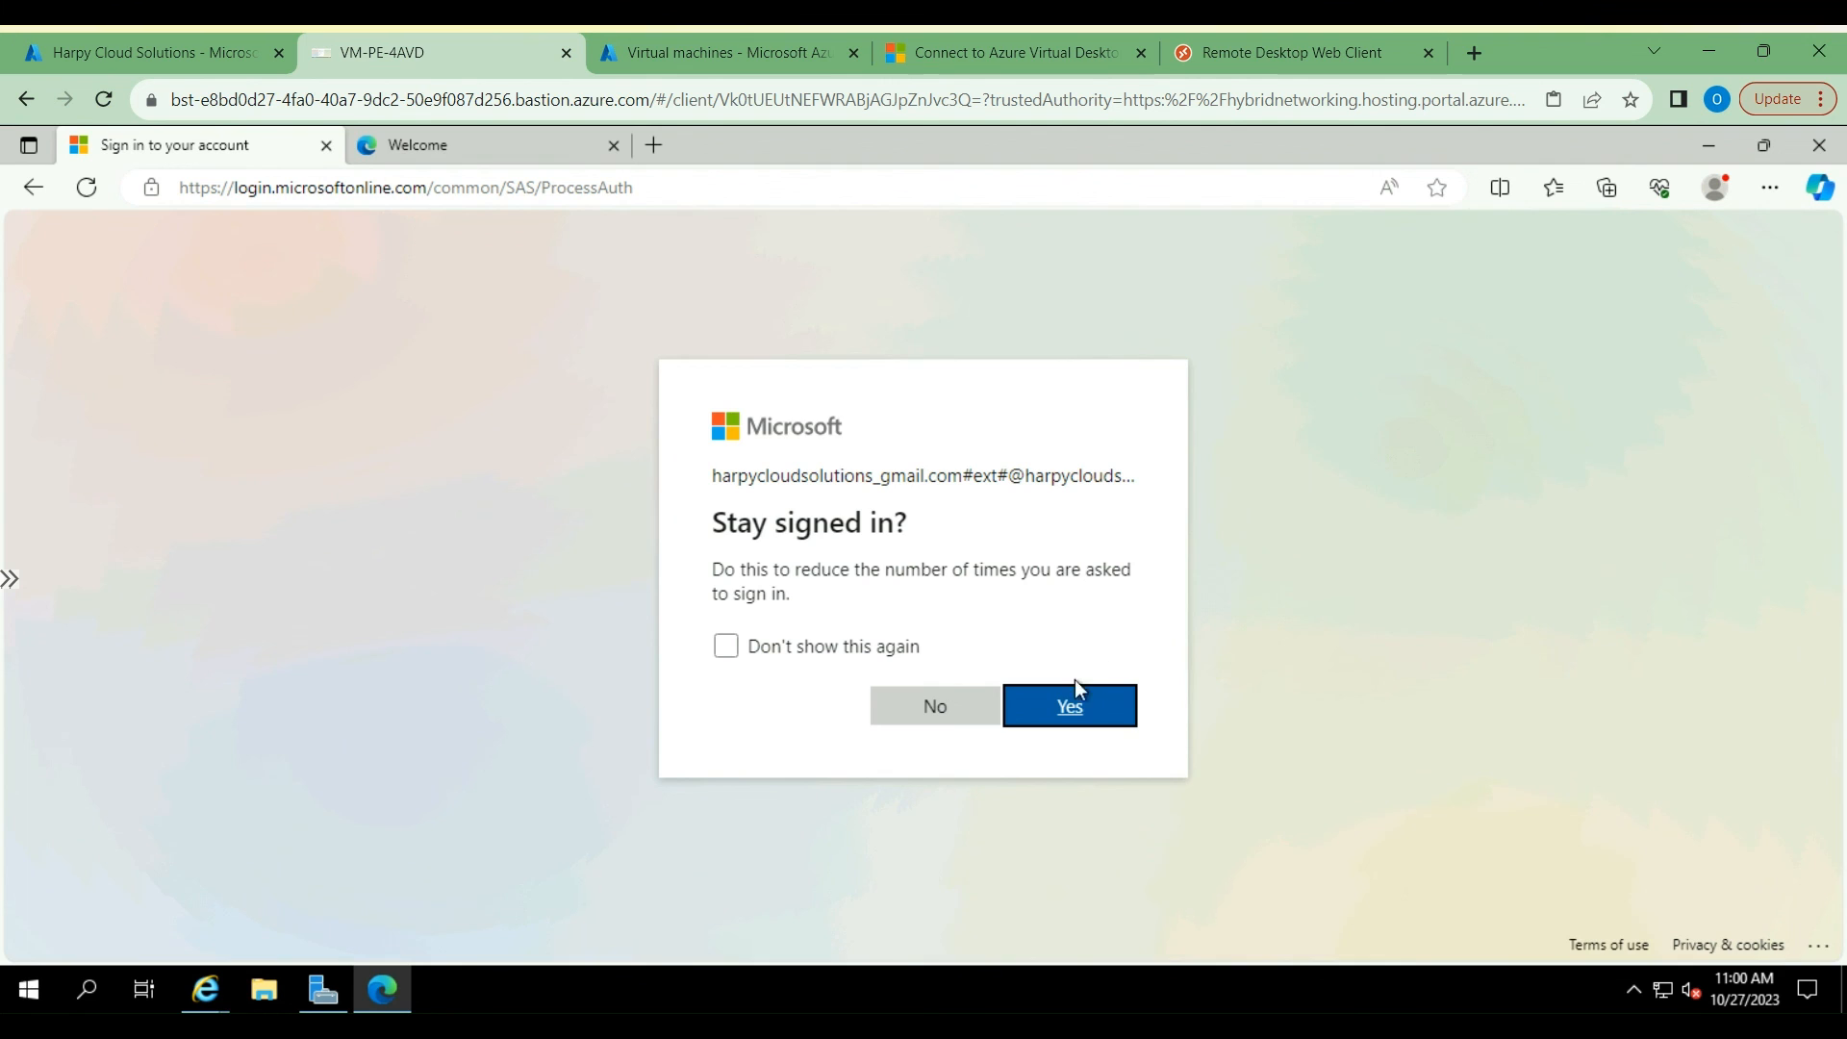
left_click(1074, 705)
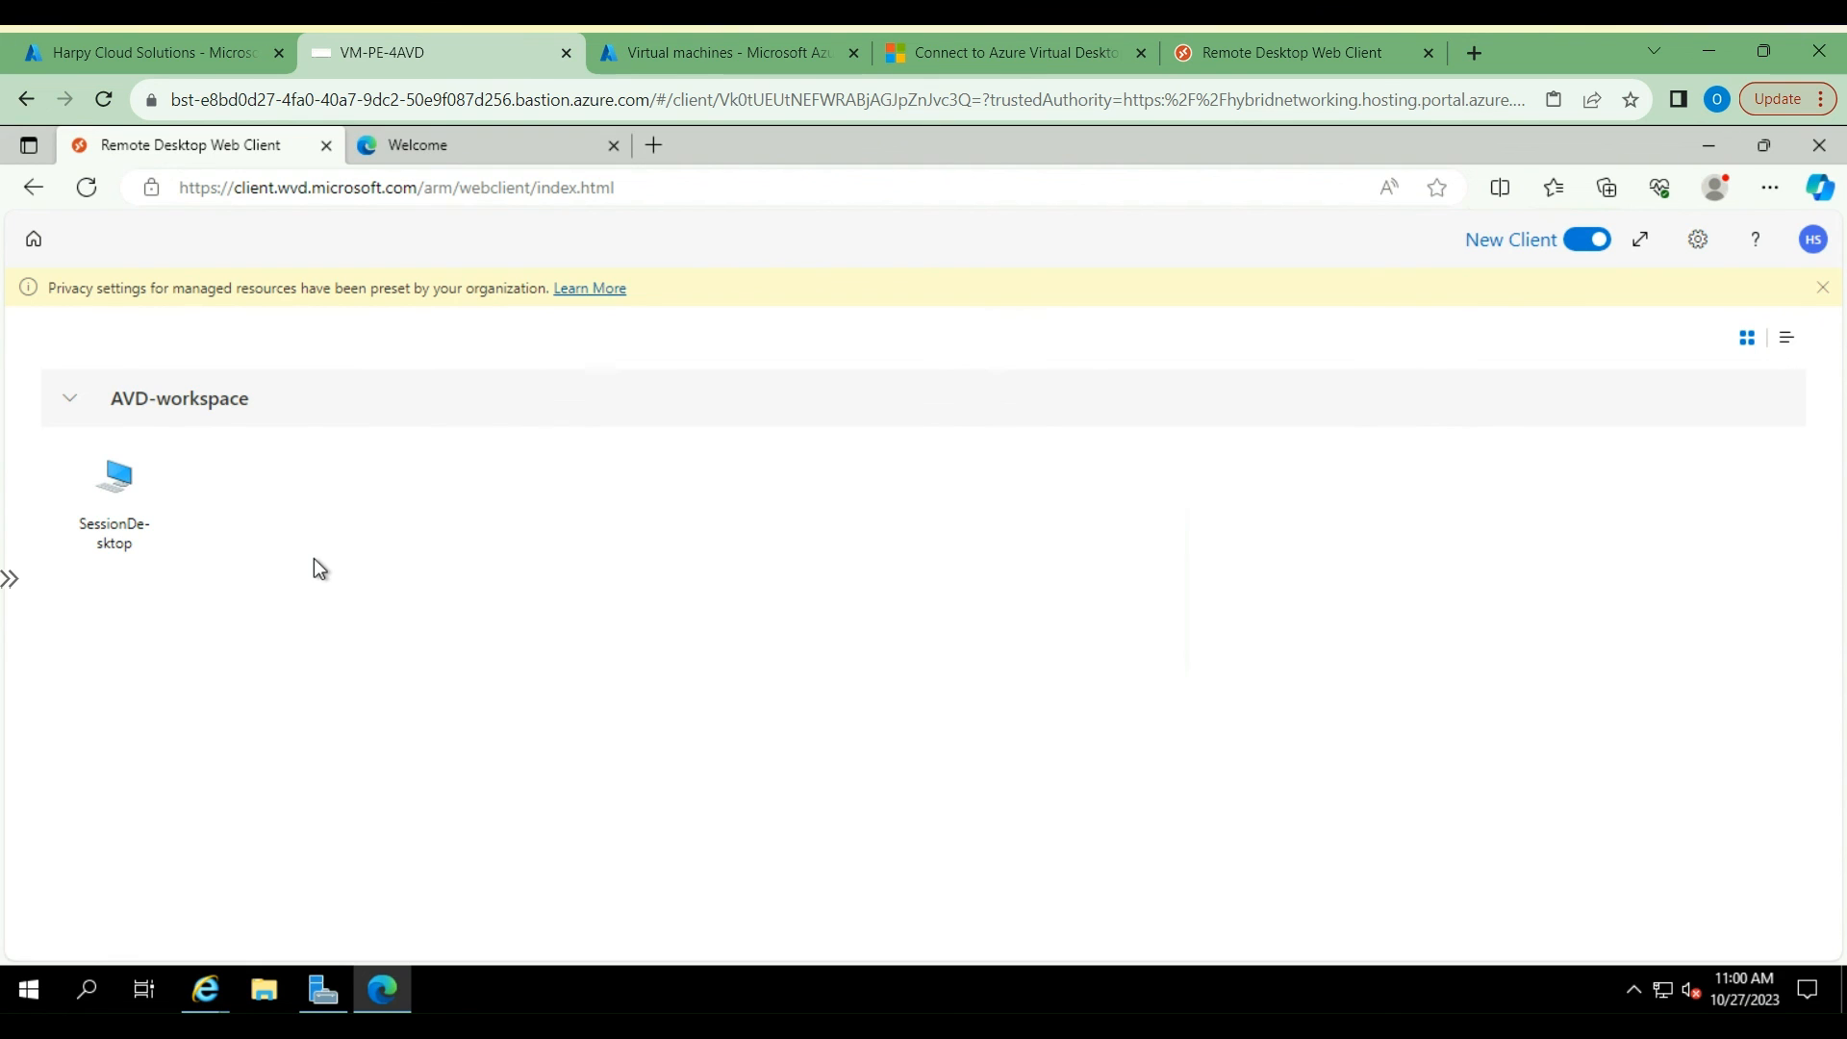
Step: Check AVD-workspace in the local web client, and launch SessionDesktop within VM-PE-4AVD, allowing clipboard, printer and file transfer, before returning to the workspace home
left_click(1260, 40)
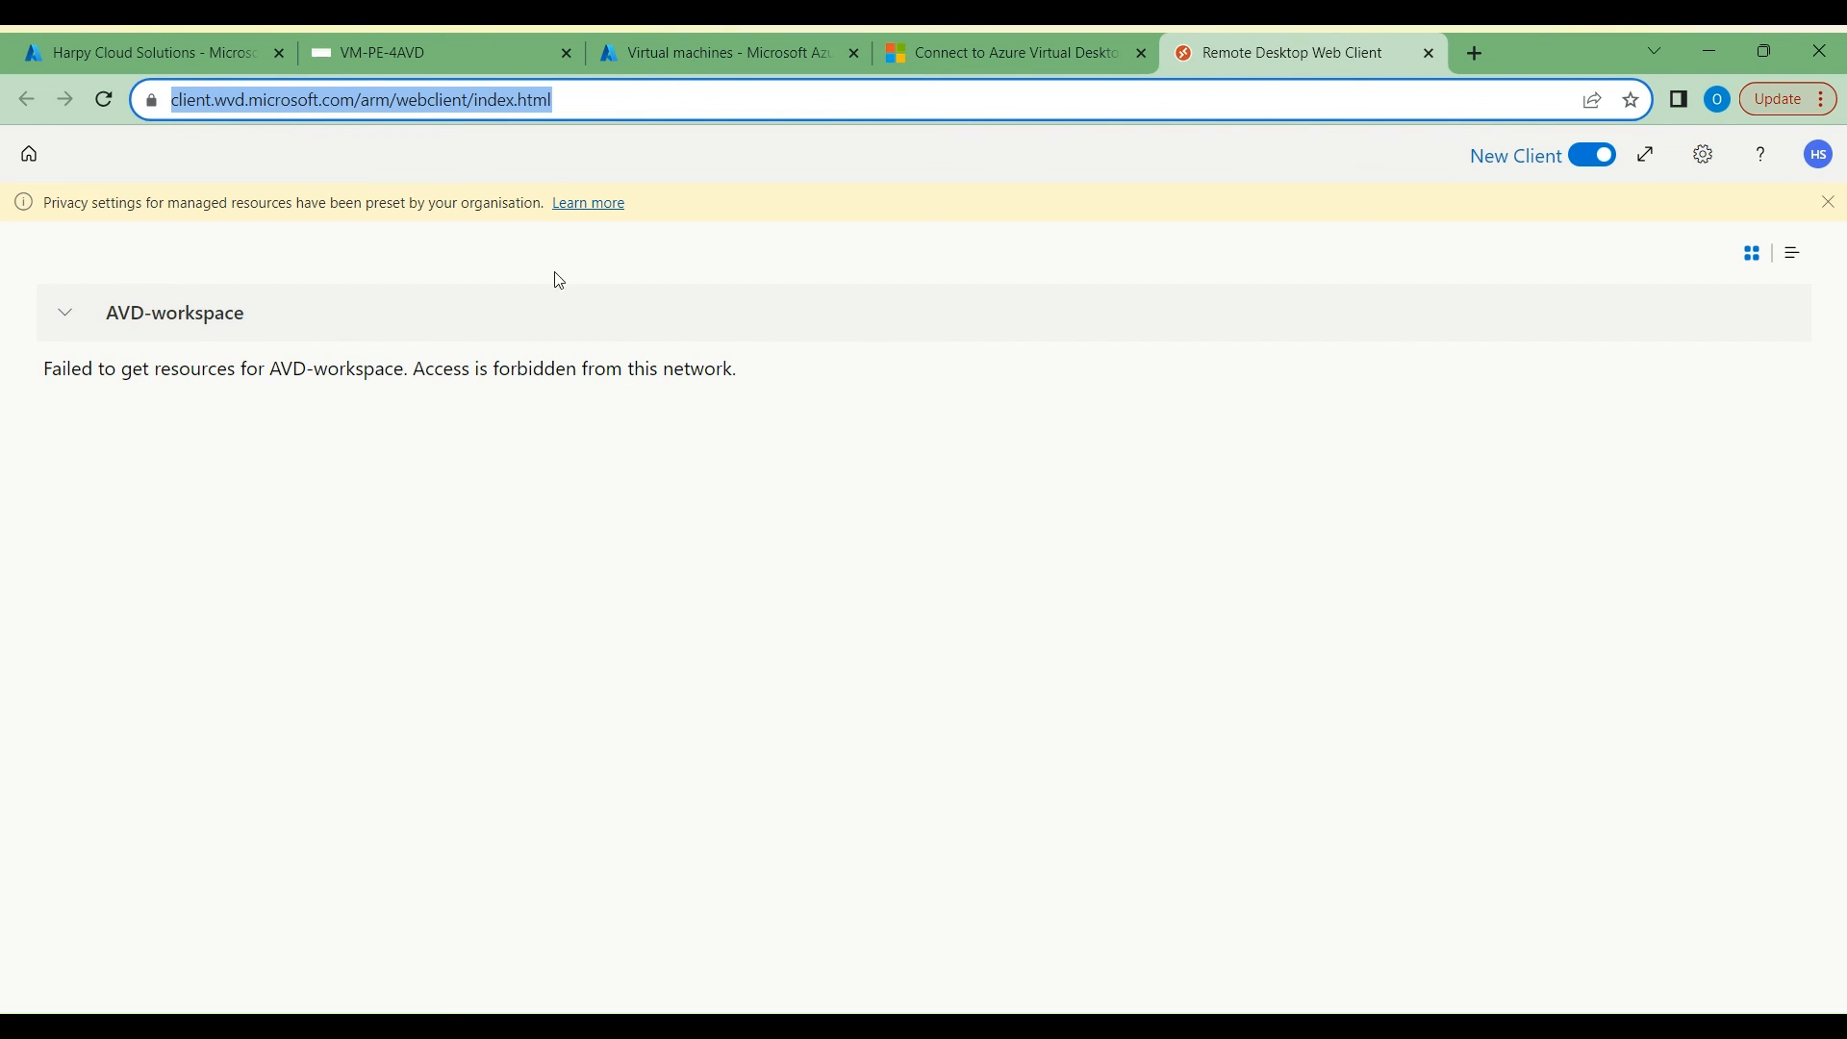
left_click(399, 34)
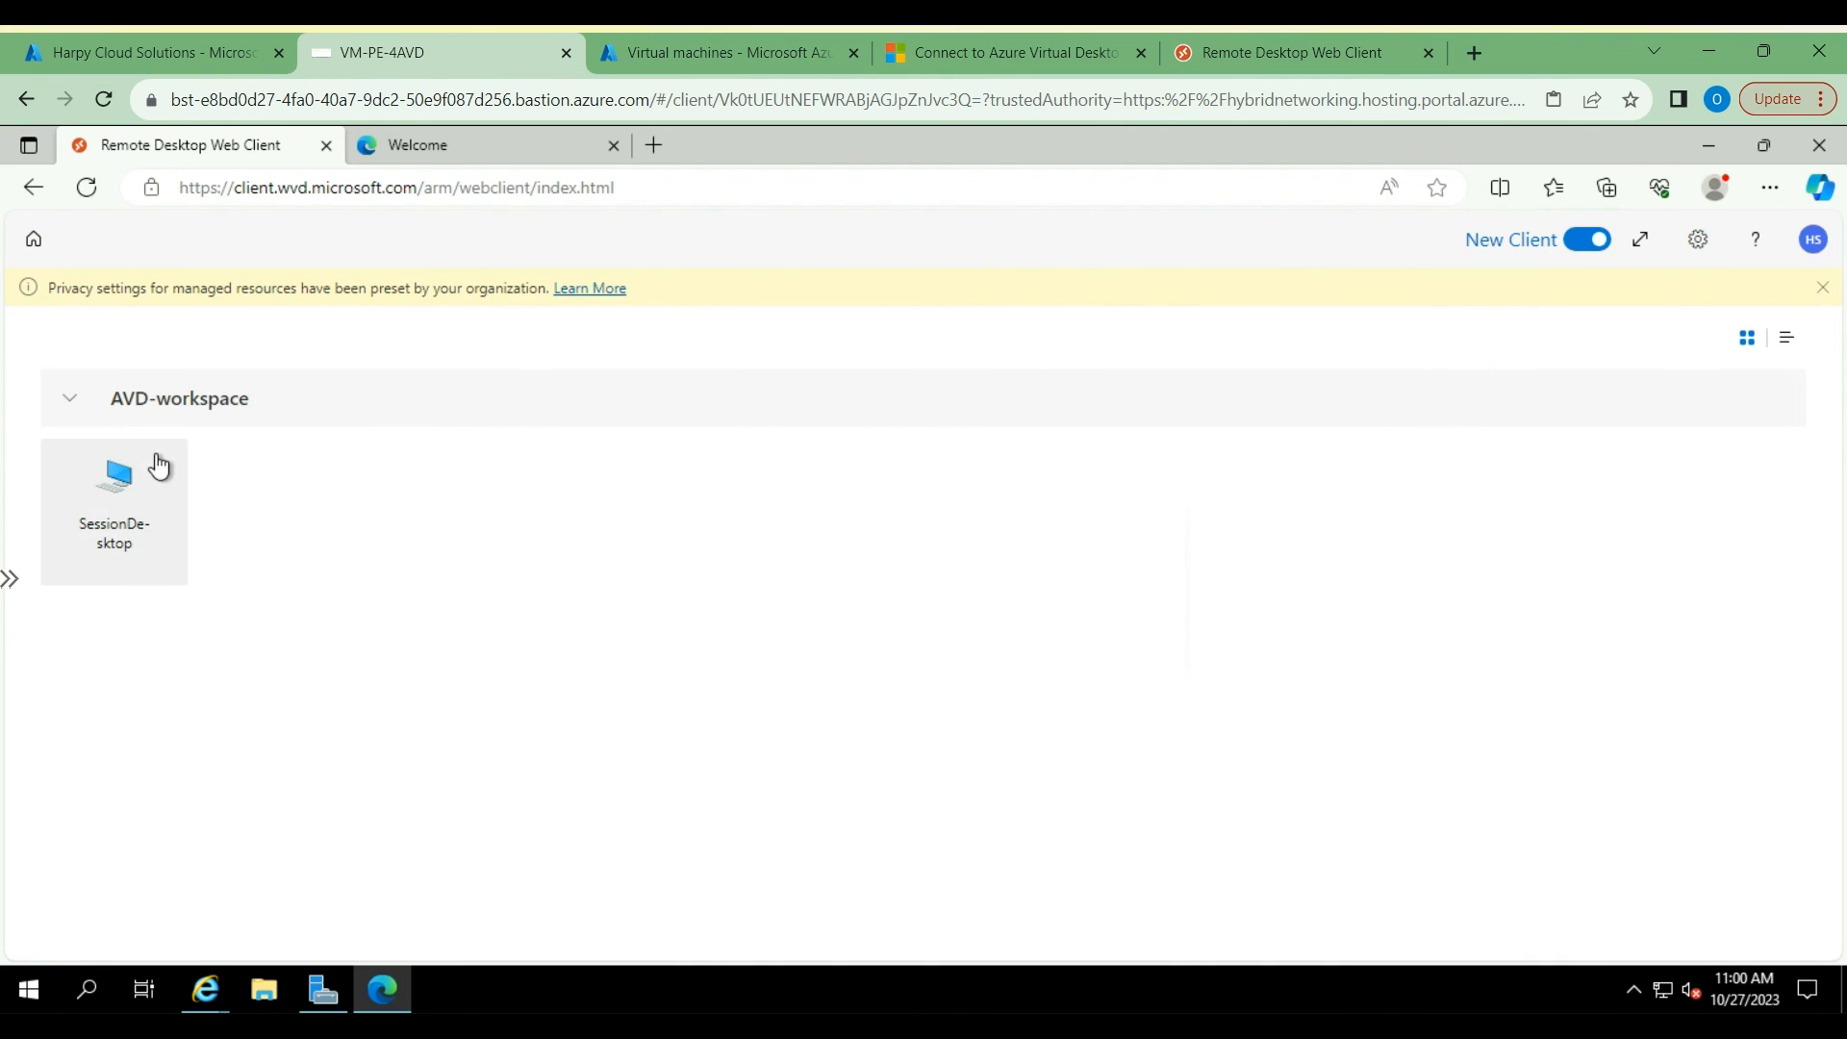
left_click(138, 528)
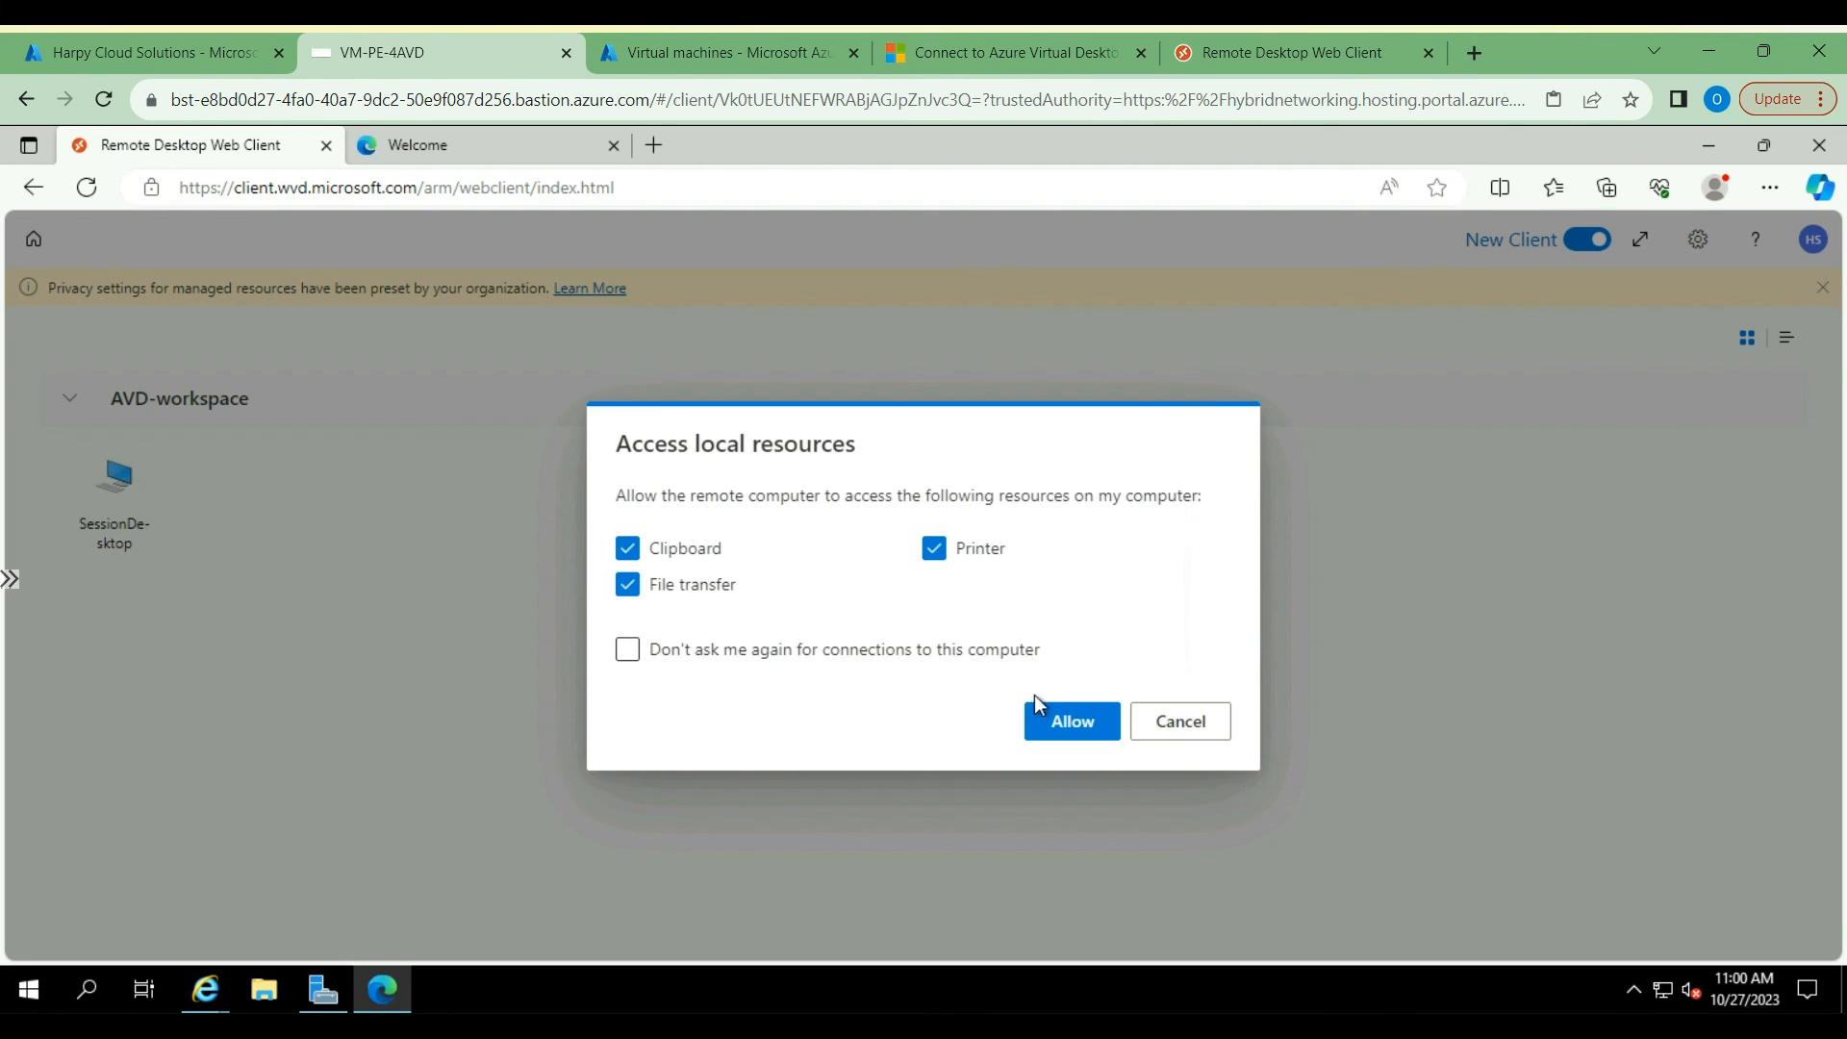
left_click(1050, 717)
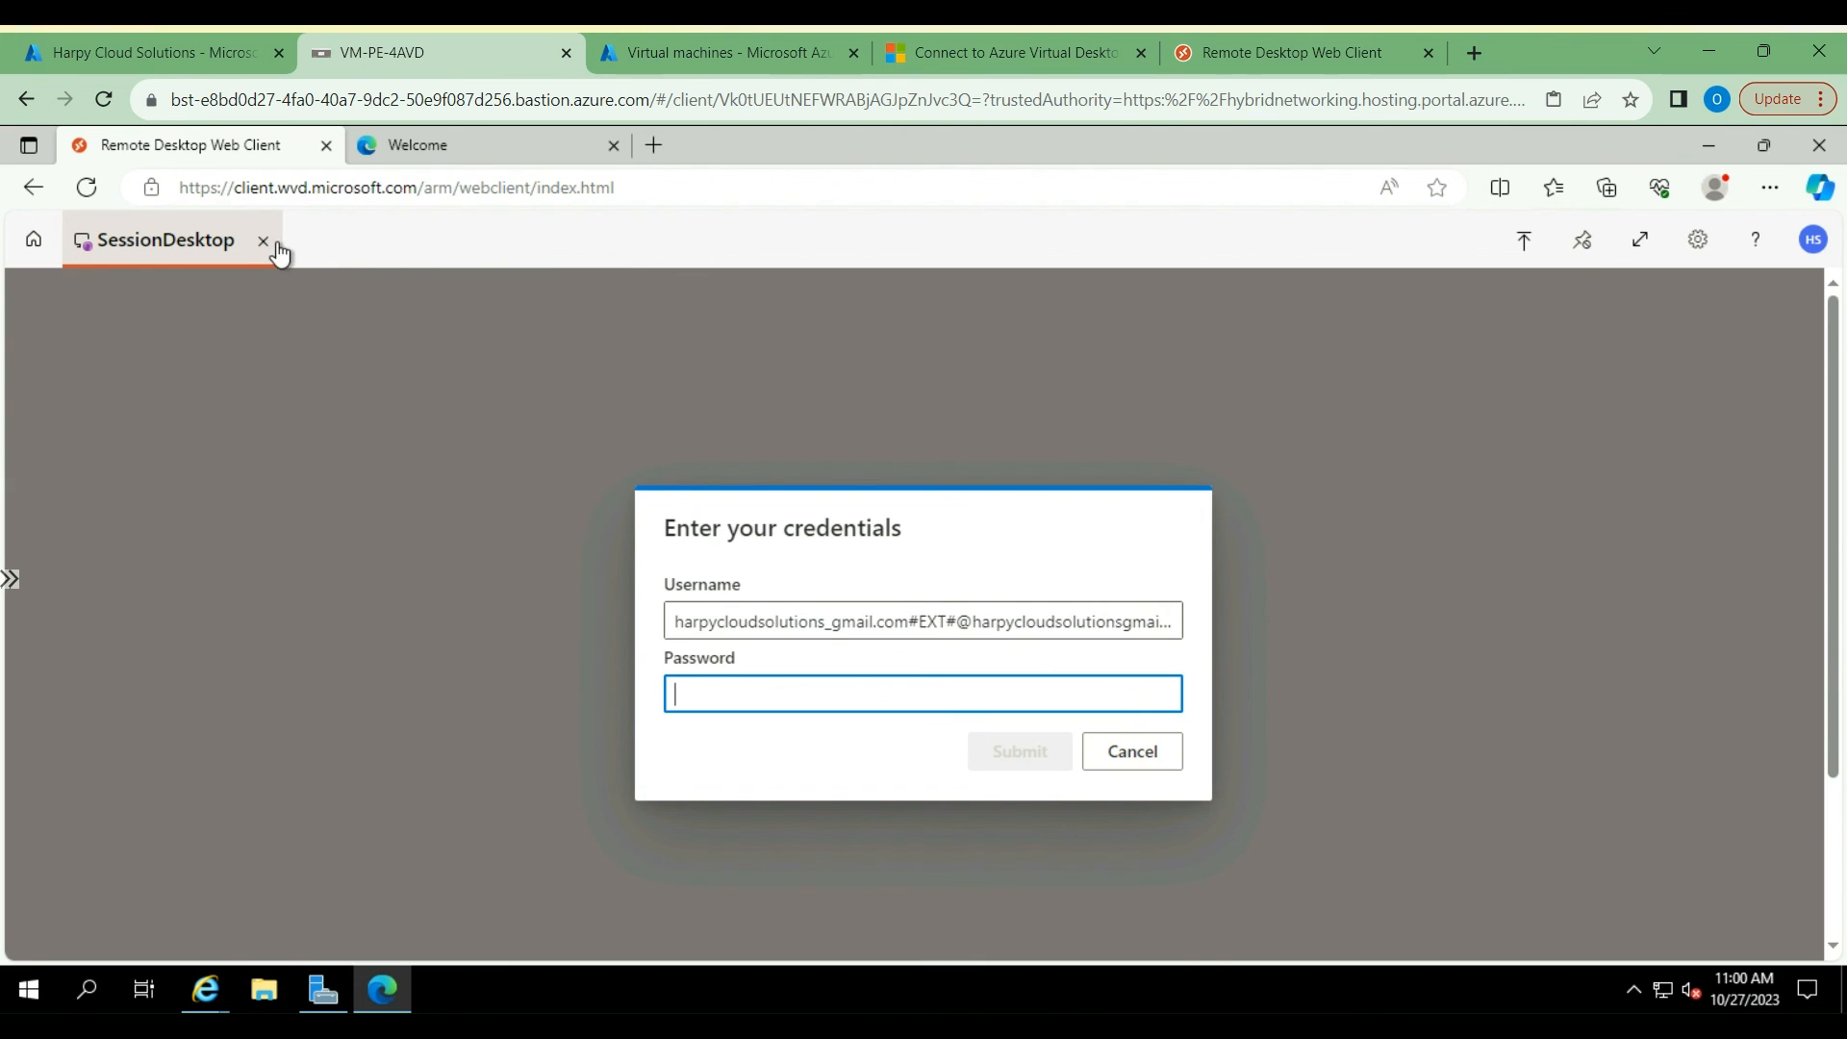
left_click(36, 243)
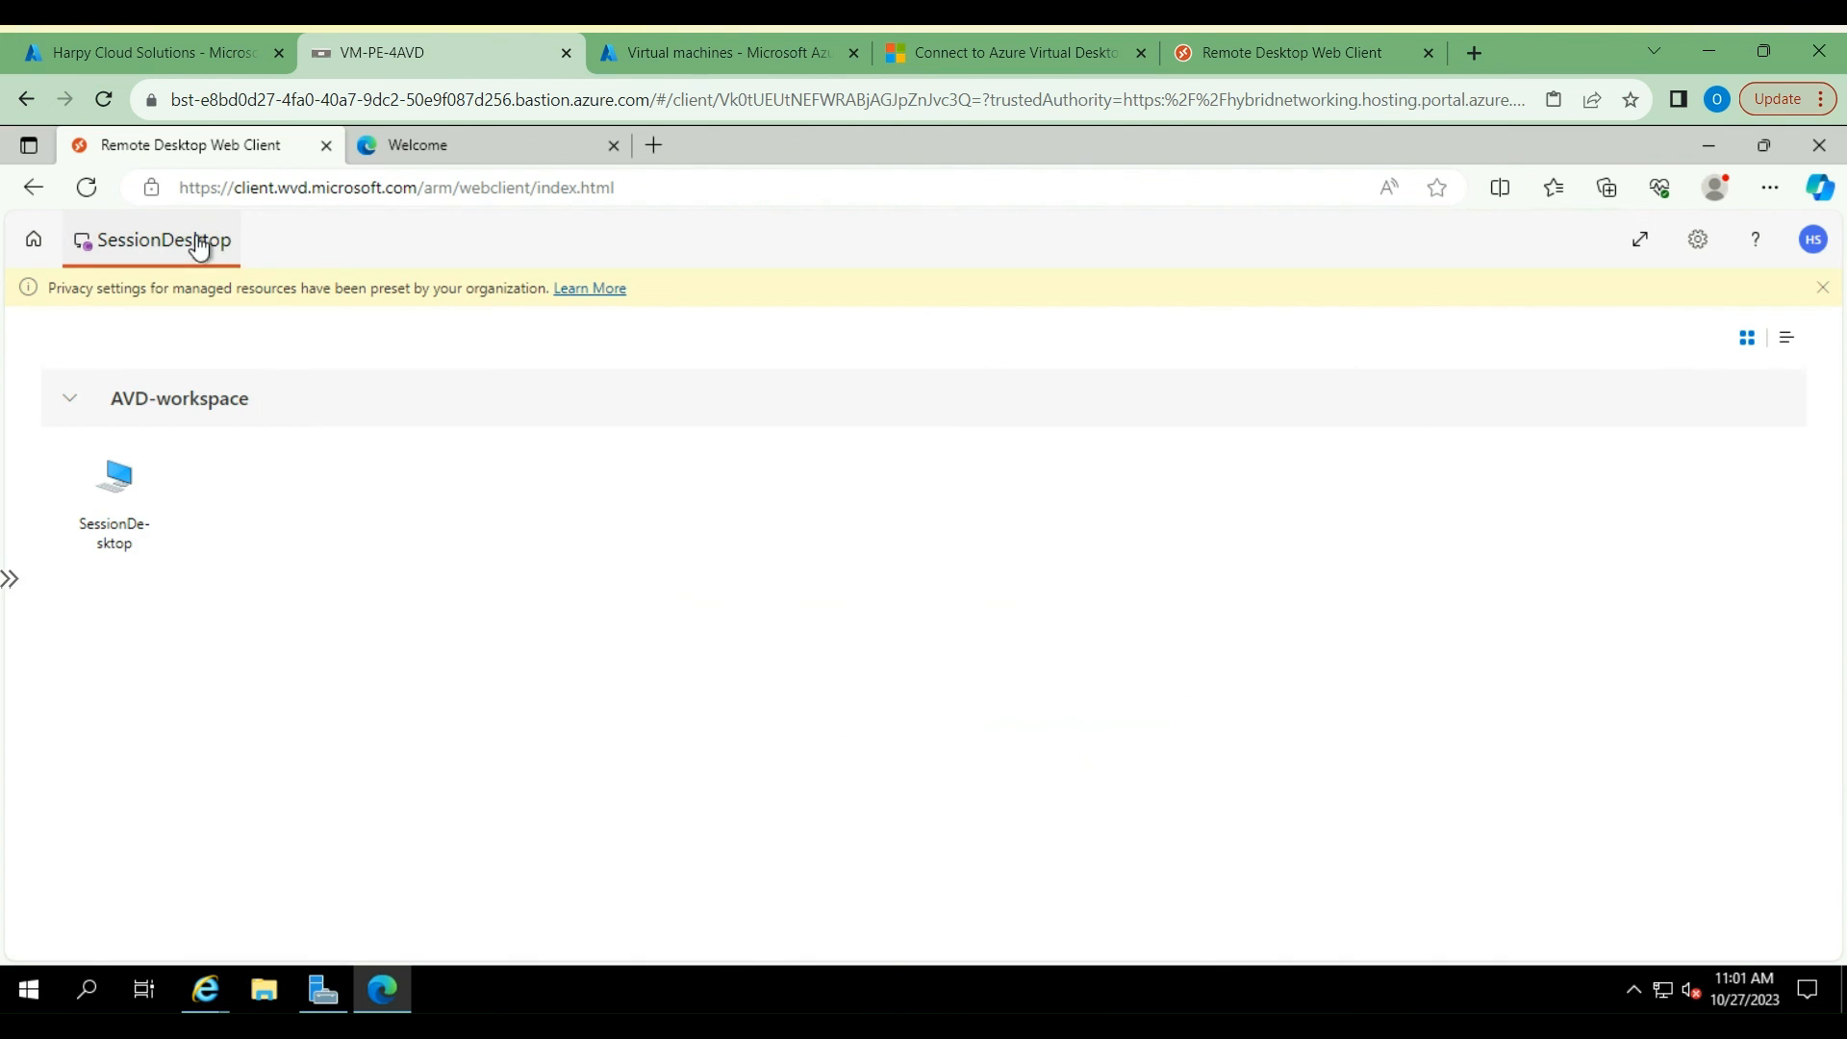